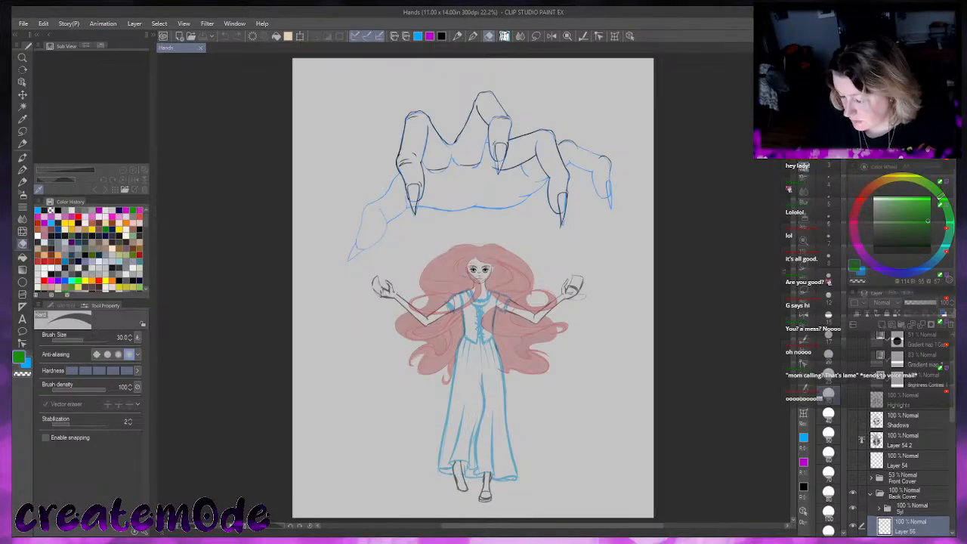
Hide the Back Cover folder and show the Front Cover folder with Layer 54 2, Shadows and Highlights
scroll(703, 273, "down", 1)
scroll(702, 273, "up", 1)
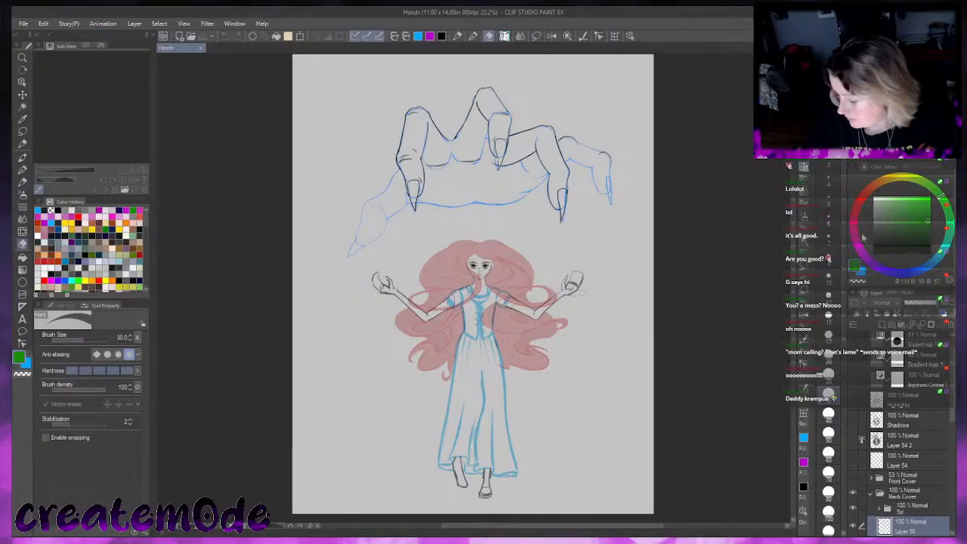
scroll(922, 378, "up", 1)
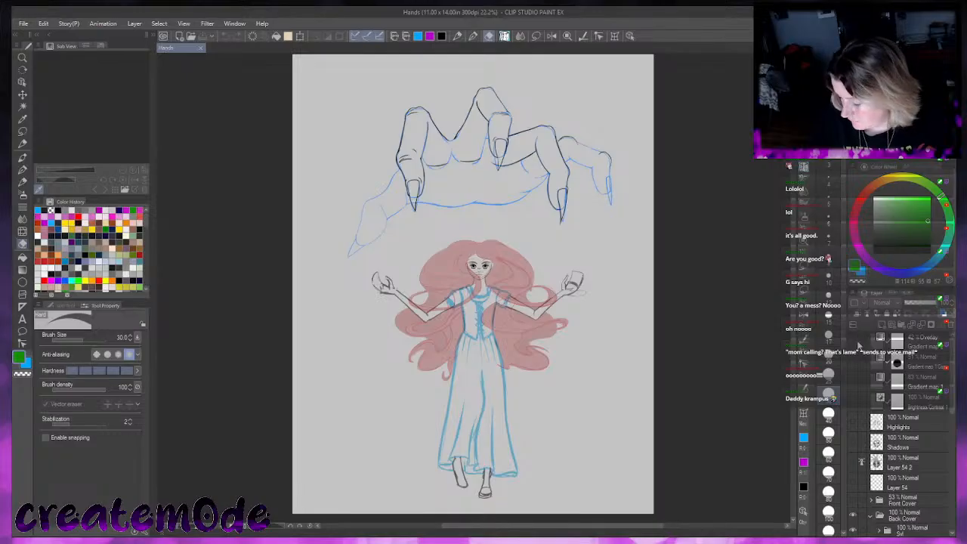
scroll(873, 405, "down", 1)
scroll(874, 403, "up", 1)
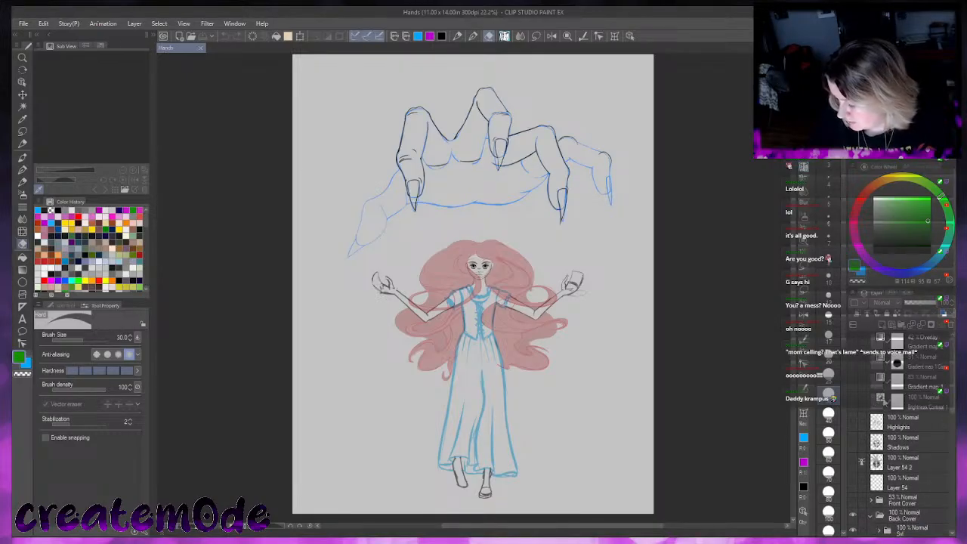
scroll(893, 450, "down", 2)
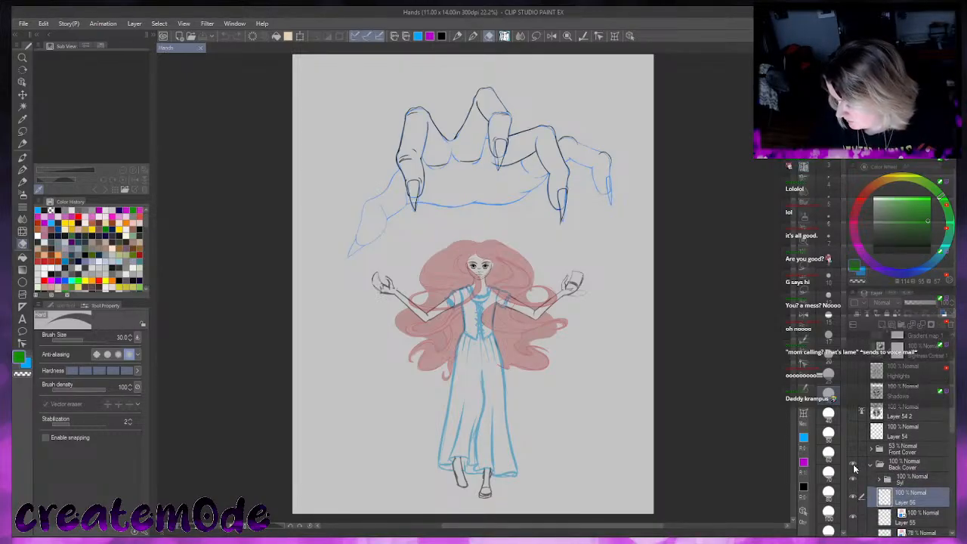
left_click(854, 465)
left_click(852, 448)
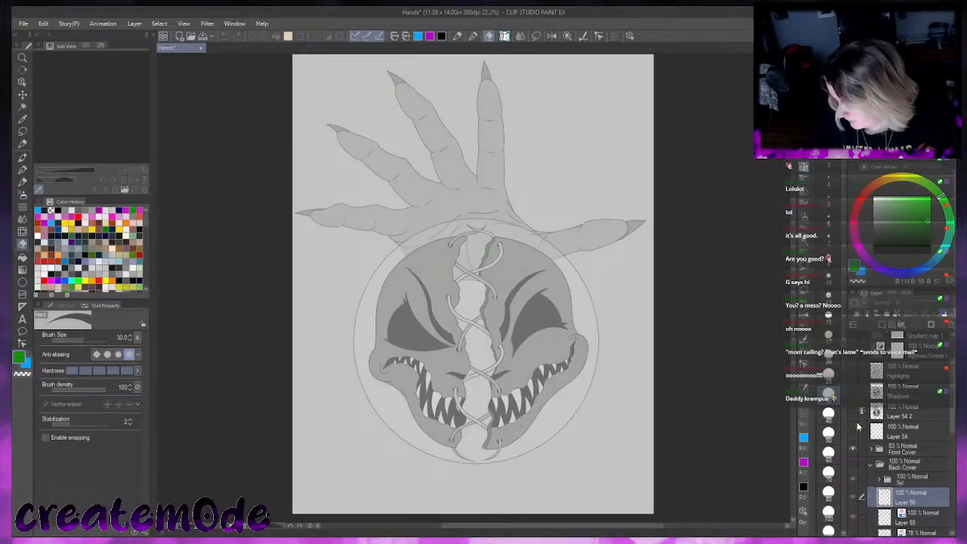
left_click(853, 411)
left_click(854, 390)
left_click(853, 369)
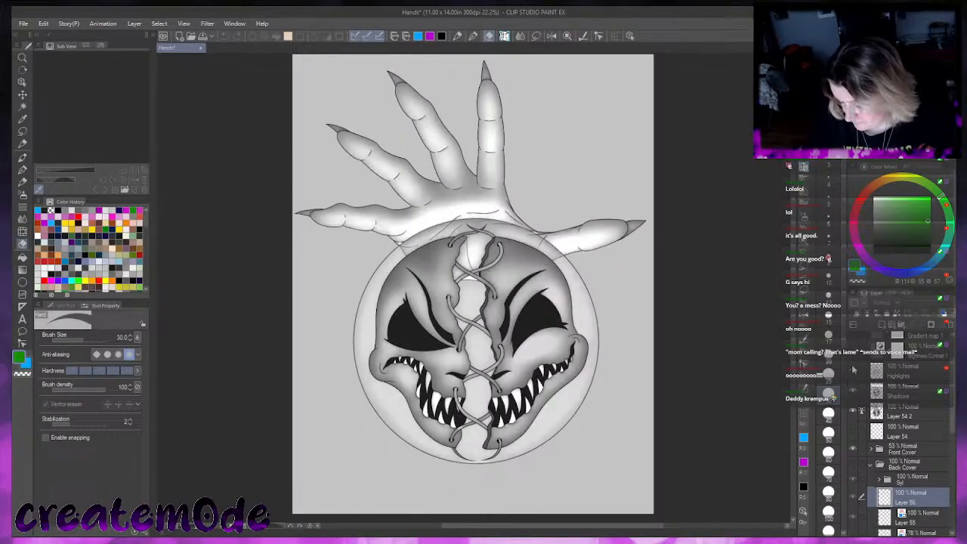
Show the front cover's brightness/contrast and gradient map layers, including the 42% Overlay one
scroll(854, 371, "up", 1)
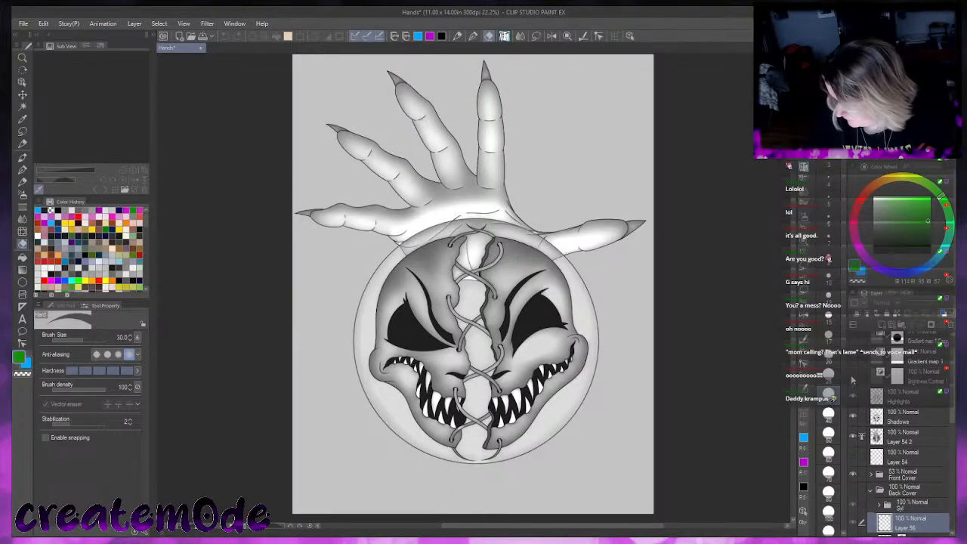
left_click(854, 362)
left_click(855, 335)
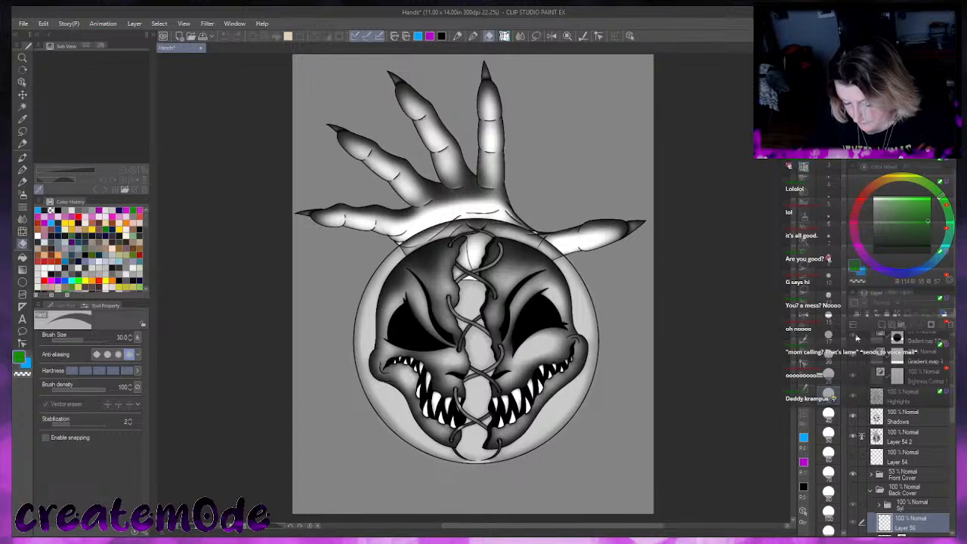
scroll(856, 333, "up", 1)
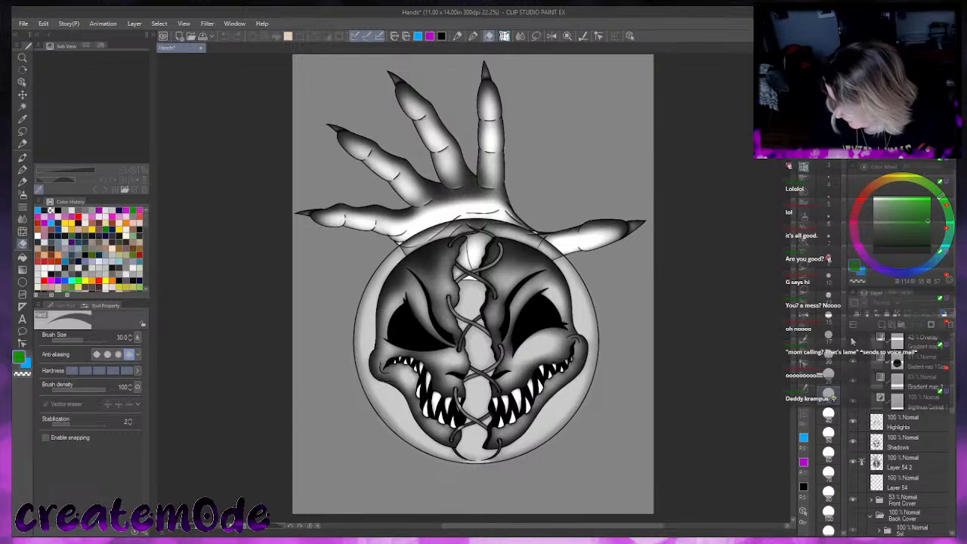
left_click(853, 342)
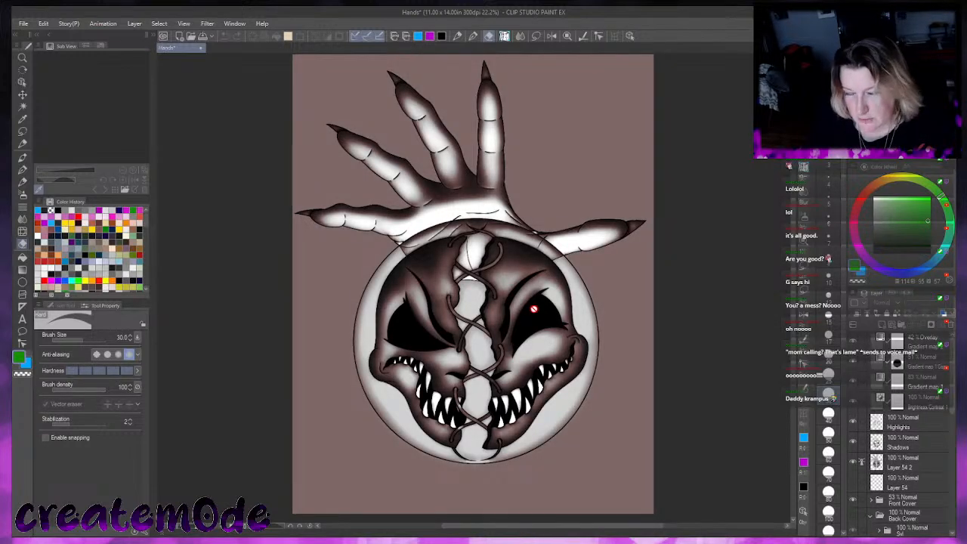
Activate the Sketch (No texture) brush in a near-black colour and add a new raster layer to the DaddyKrampus2025 drawing
scroll(518, 307, "down", 2)
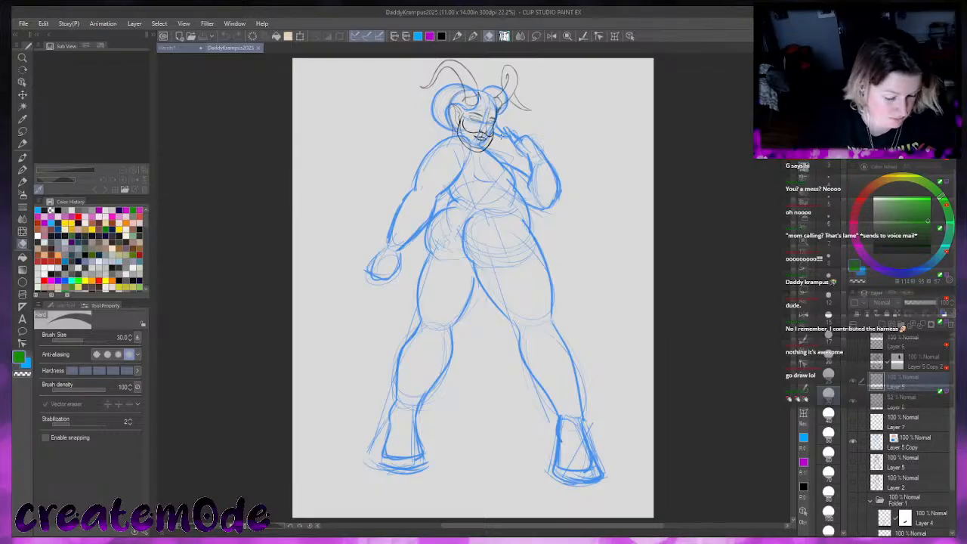
key("p")
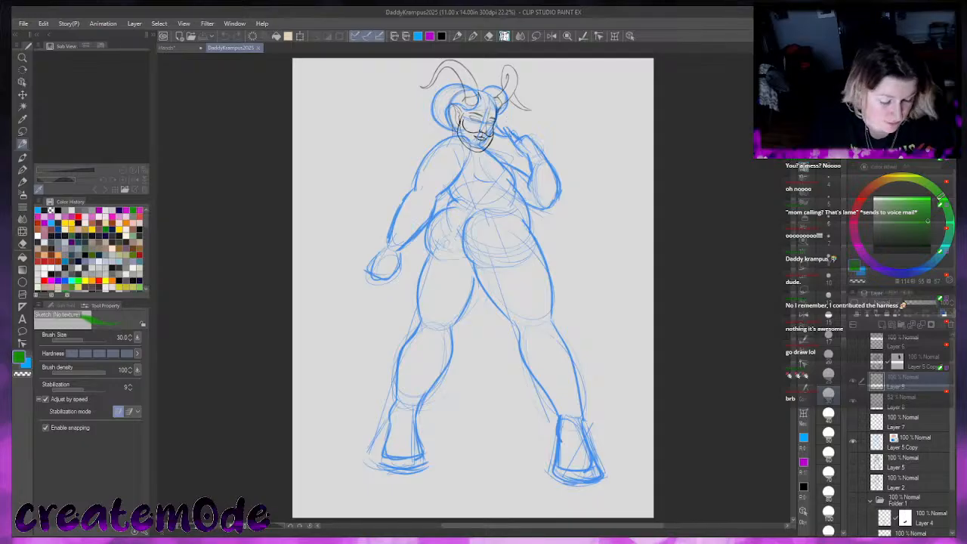
left_click(69, 305)
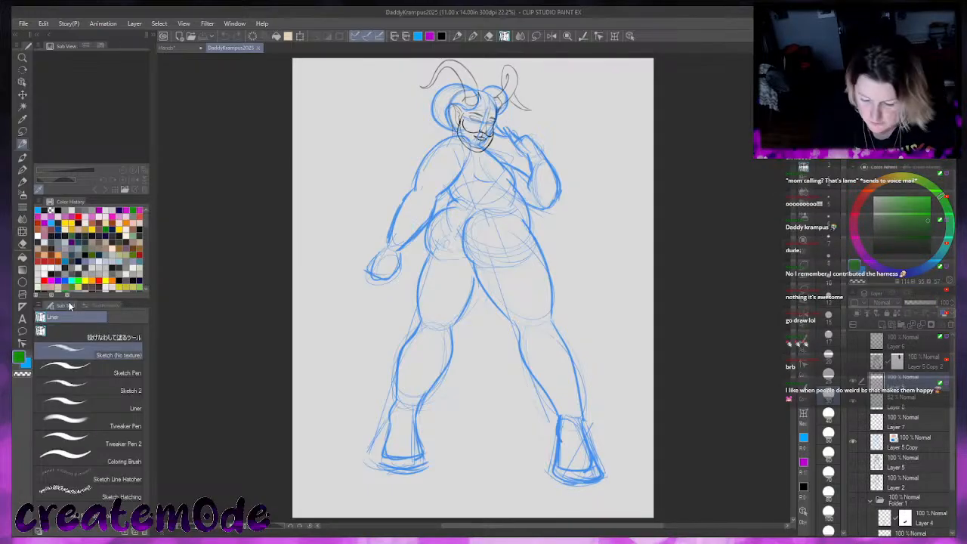
left_click(882, 325)
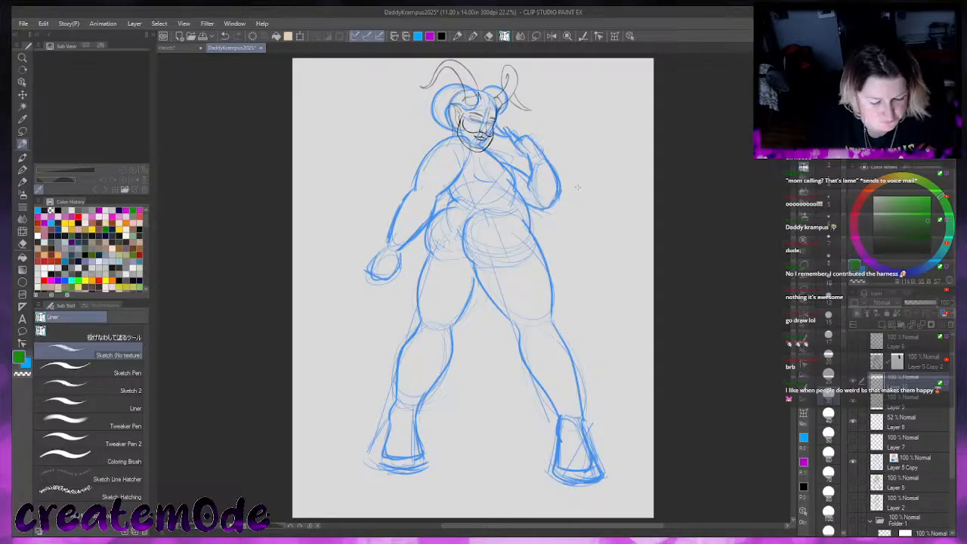
left_click(47, 211)
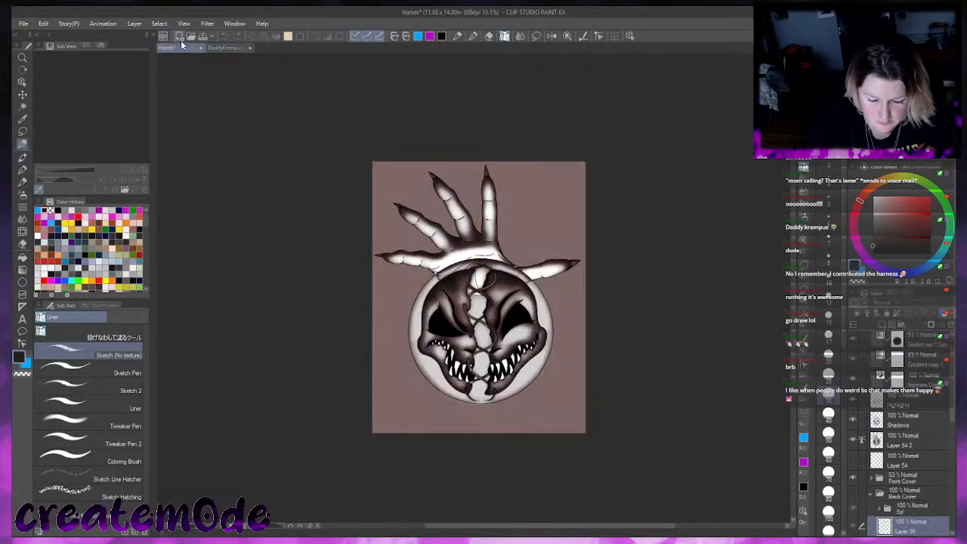
In the Hands document, hide Gradient map 1 and its copy, the brightness/contrast layer, Highlights, Shadows and Layer 54 2
left_click(175, 46)
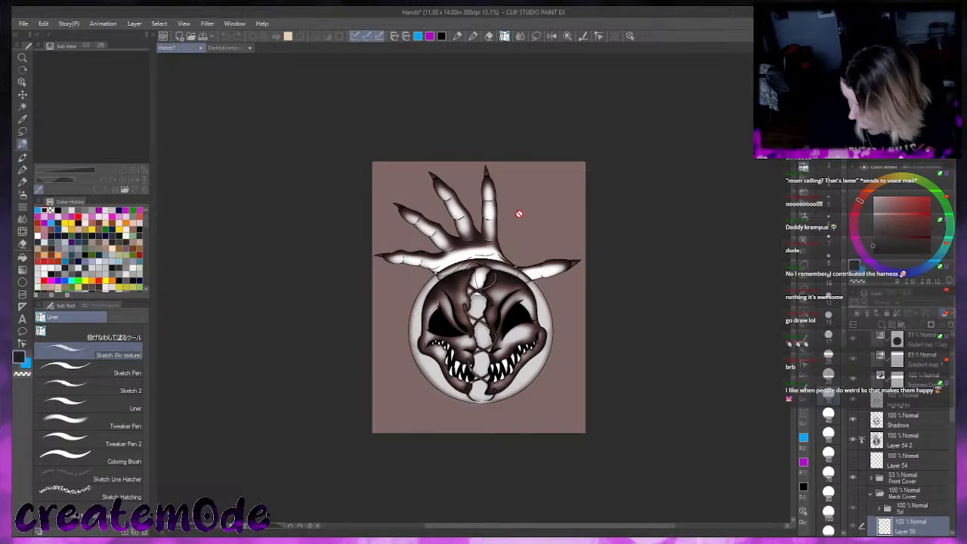
left_click(853, 339)
left_click(853, 359)
left_click(853, 380)
left_click(853, 399)
left_click(853, 420)
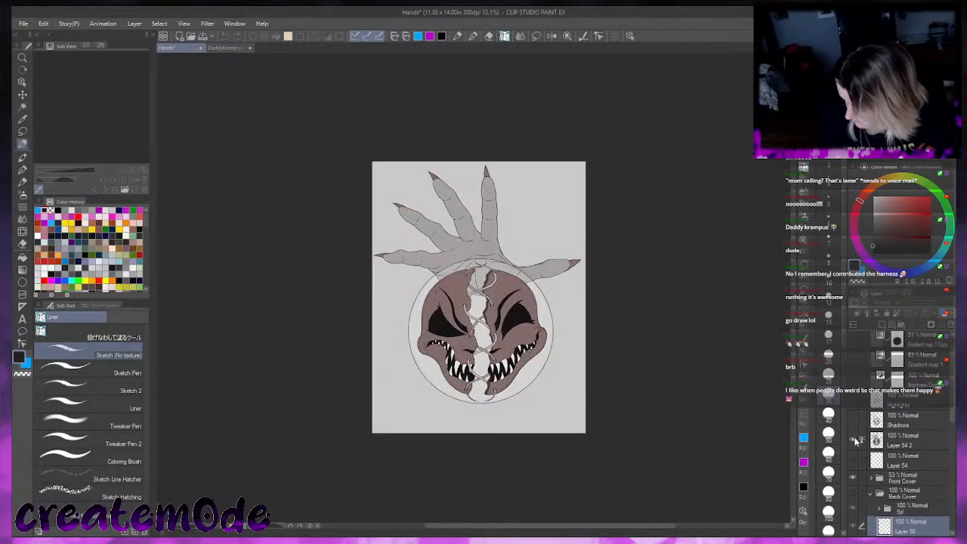
left_click(853, 440)
Show the Back Cover folder again and hide the Front Cover folder
scroll(860, 450, "down", 3)
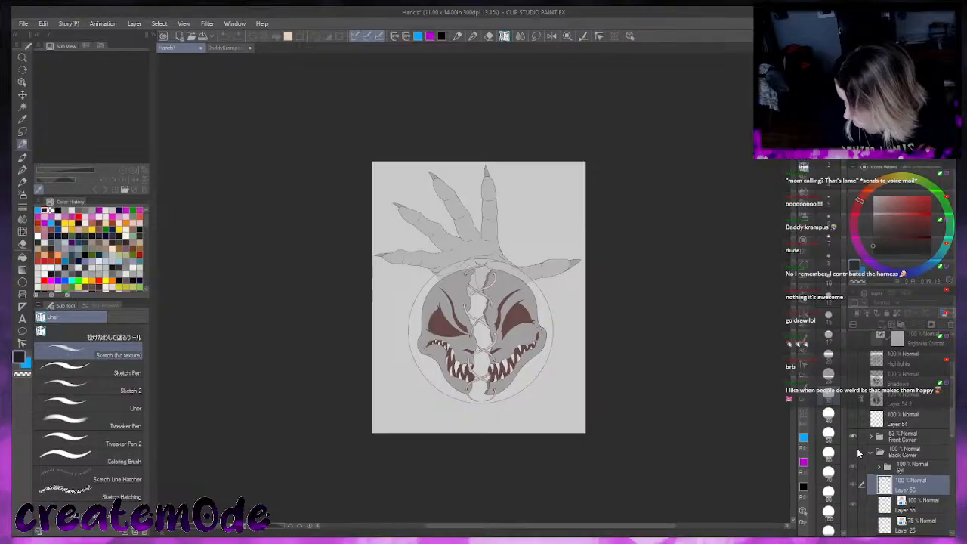
left_click(853, 452)
left_click(853, 436)
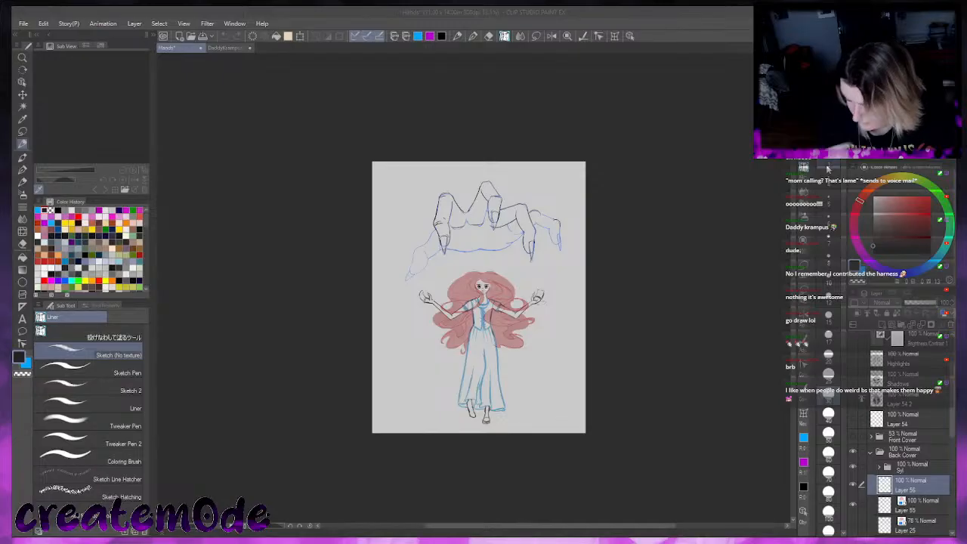
scroll(473, 287, "up", 7)
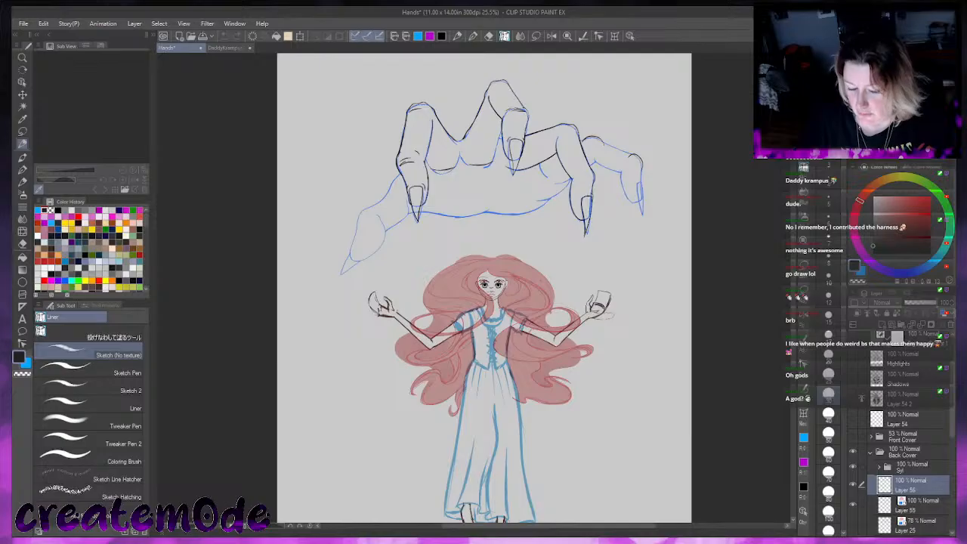
Close the Hands and DaddyKrampus2025 documents without saving their changes
left_click(200, 47)
left_click(488, 208)
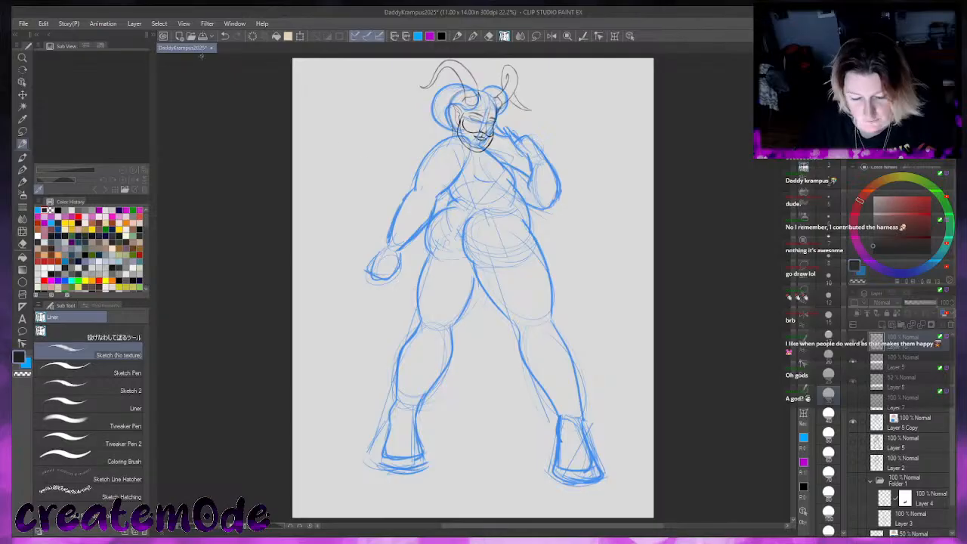
left_click(212, 48)
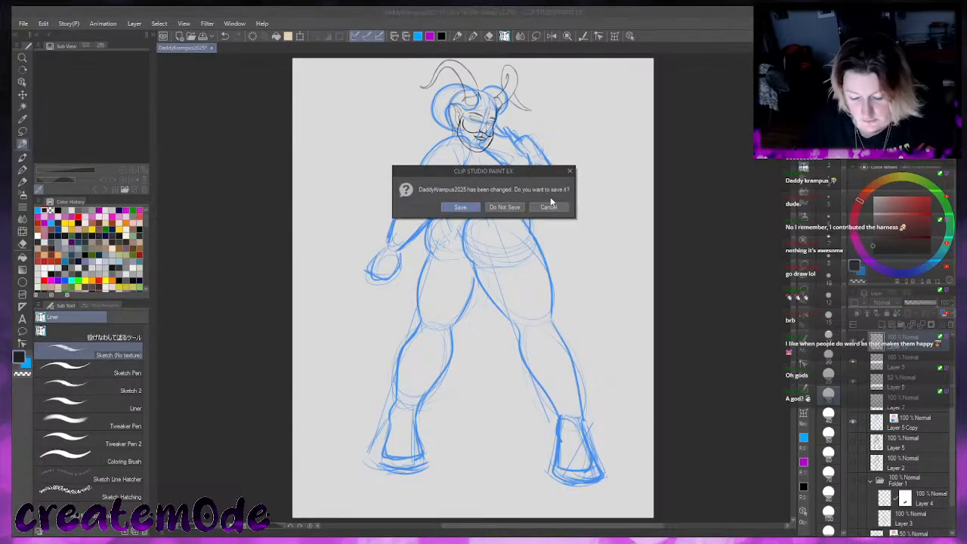
left_click(495, 208)
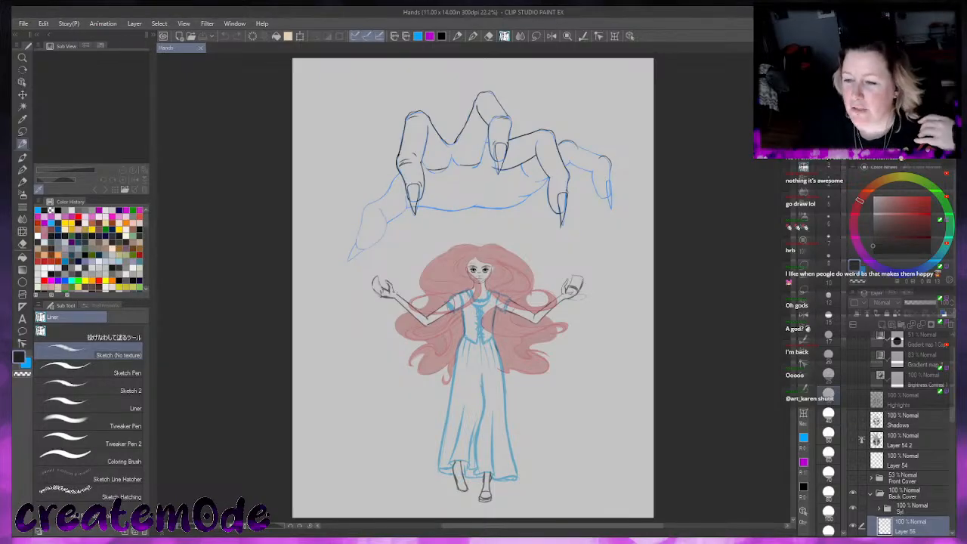
mouse_move(590, 85)
left_mouse_down()
mouse_move(581, 92)
mouse_move(600, 86)
mouse_move(587, 83)
left_mouse_up()
key("ctrl+z")
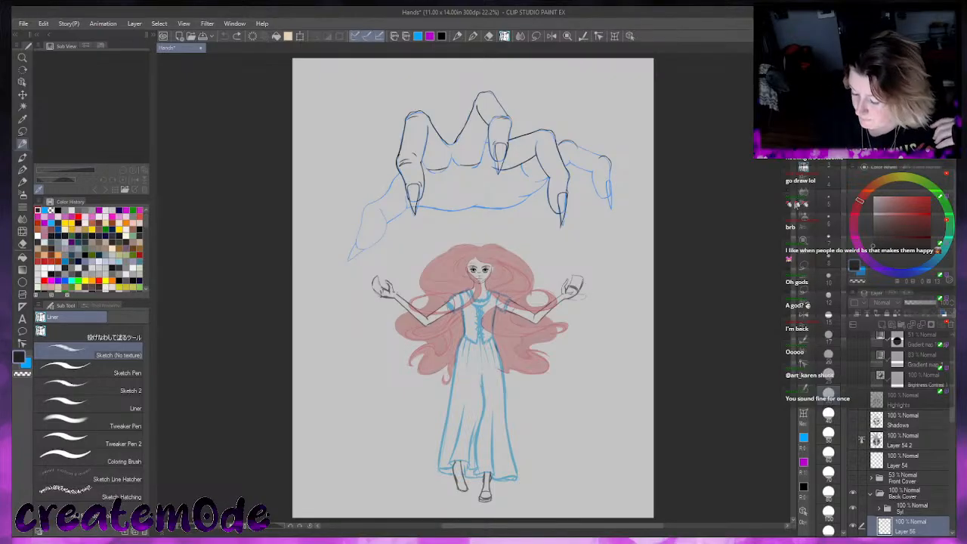
left_click_drag(793, 208, 794, 213)
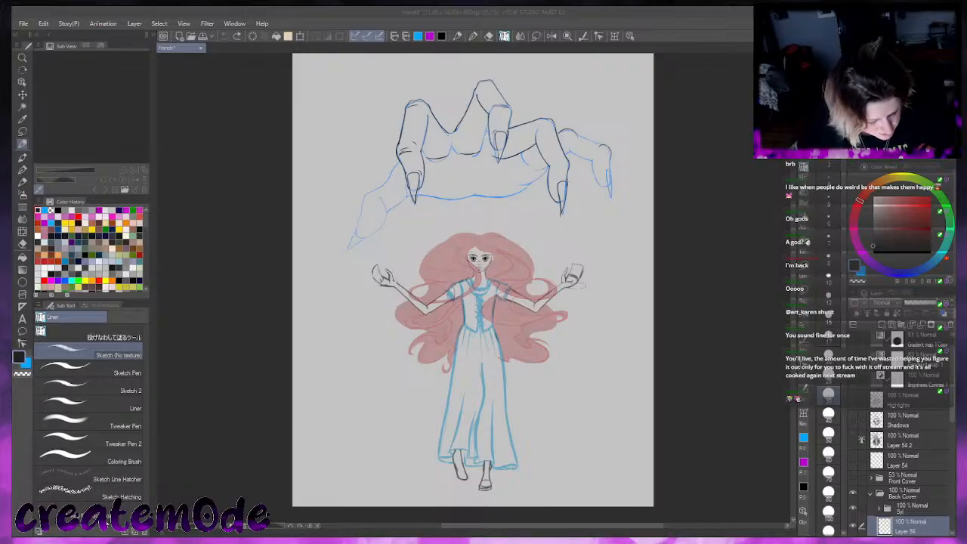
Add the Smooth Sketch brush from the created materials to the Liner group and place it directly above Sketch (No texture)
left_click(134, 533)
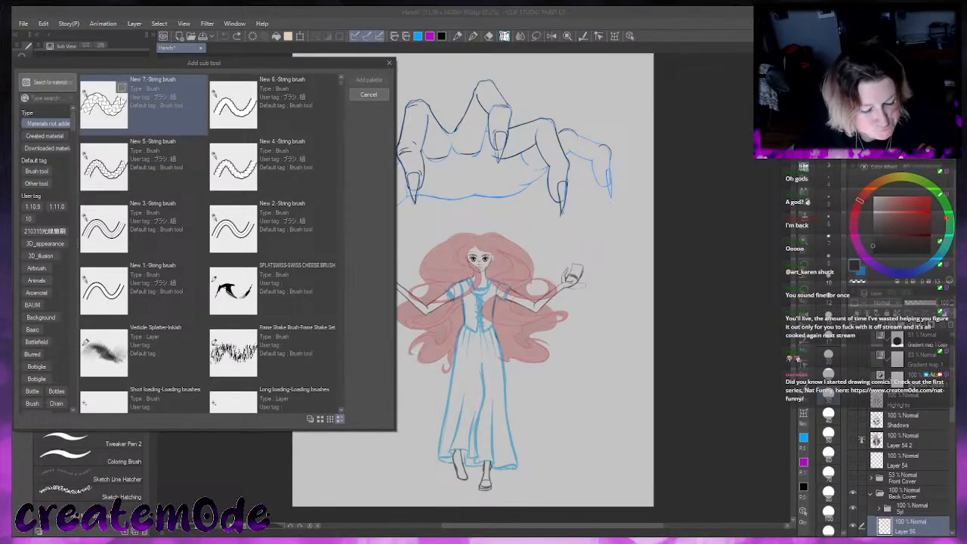
left_click(60, 148)
left_click(59, 136)
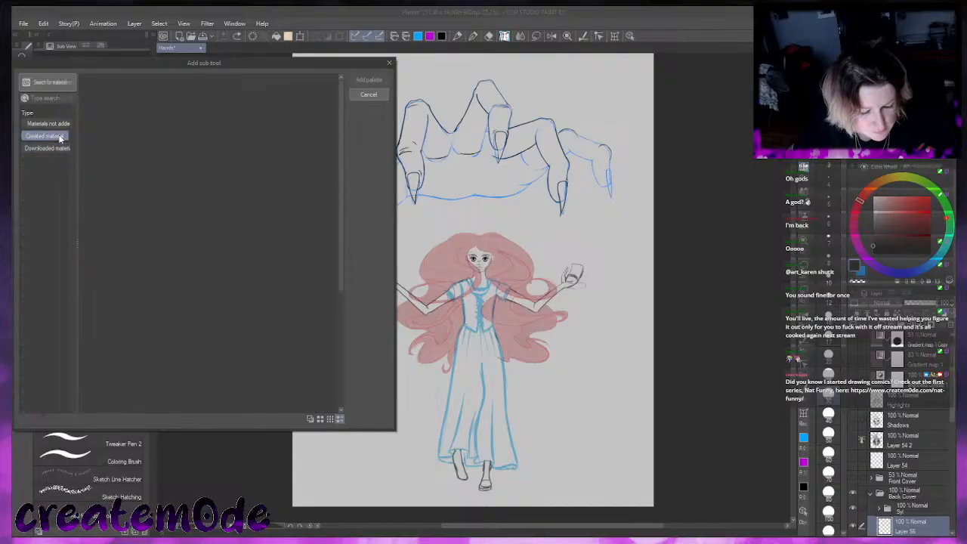
left_click(121, 123)
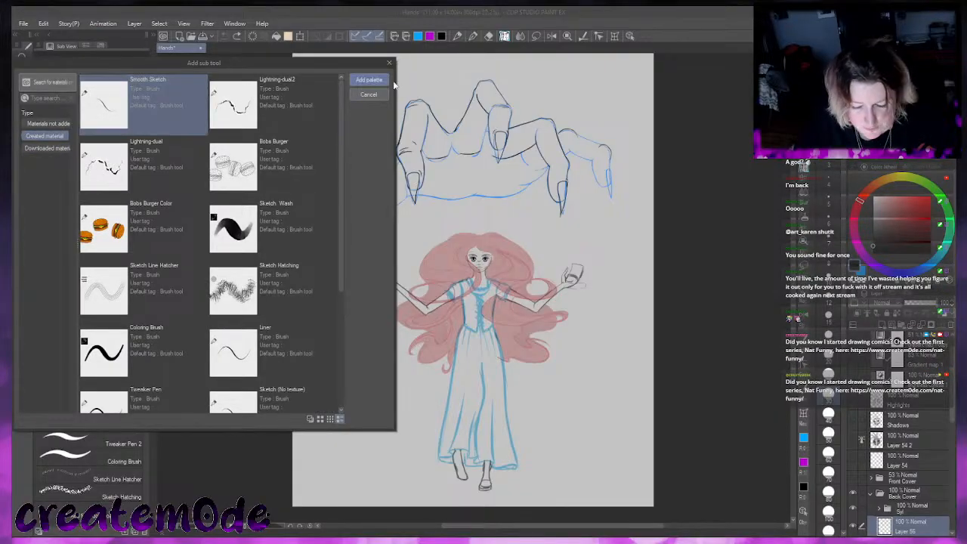
left_click(382, 80)
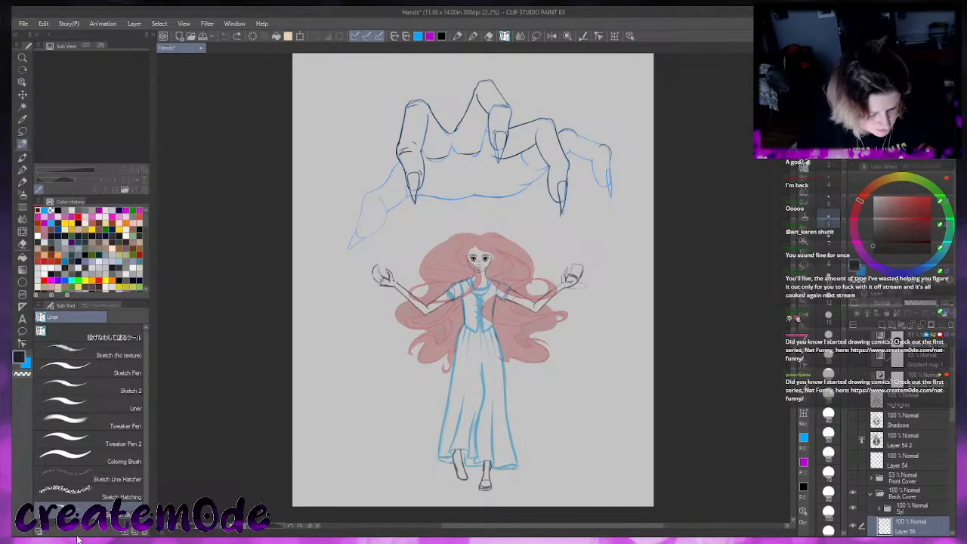
mouse_move(105, 512)
left_mouse_down()
mouse_move(148, 353)
mouse_move(92, 329)
mouse_move(109, 372)
left_mouse_up()
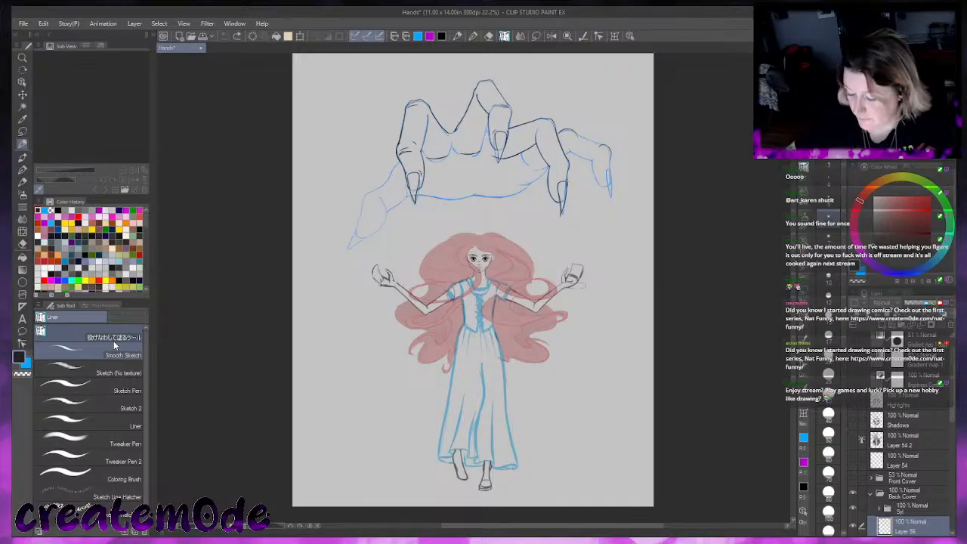
Try out the Smooth Sketch brush with a large circle around the giant hand's right-side fingers on Layer 56, then undo it
left_click_drag(953, 412, 952, 433)
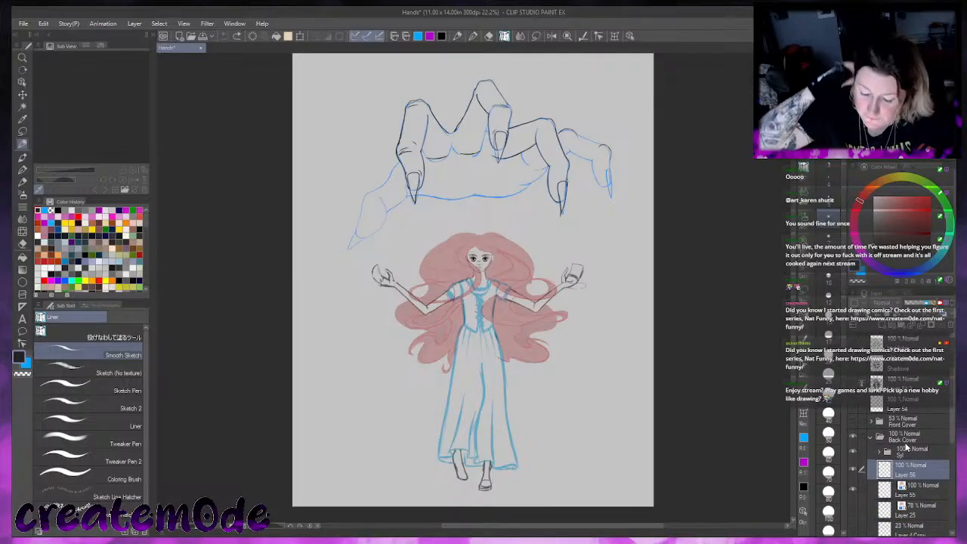
left_click_drag(793, 248, 793, 224)
key("ctrl+plus")
key("ctrl+plus")
key("ctrl+plus")
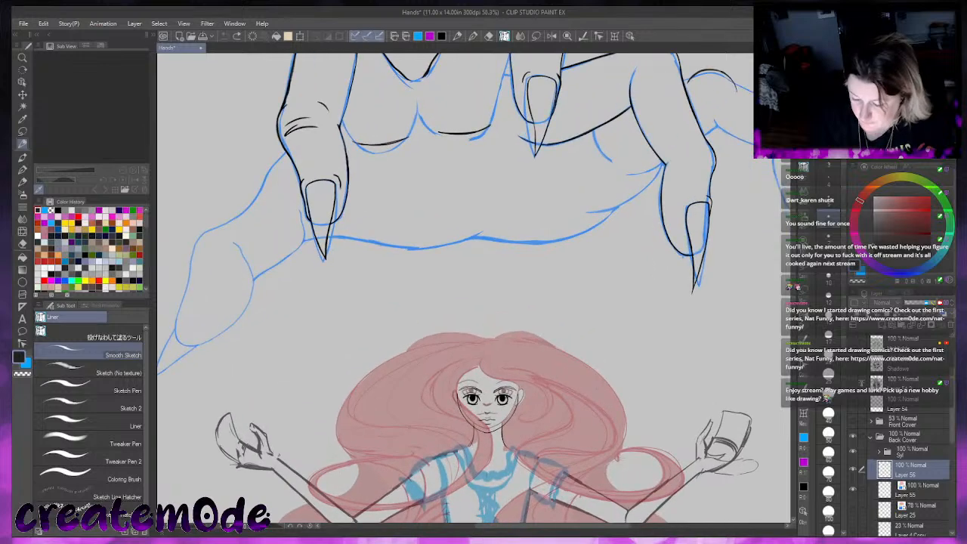
key("ctrl+0")
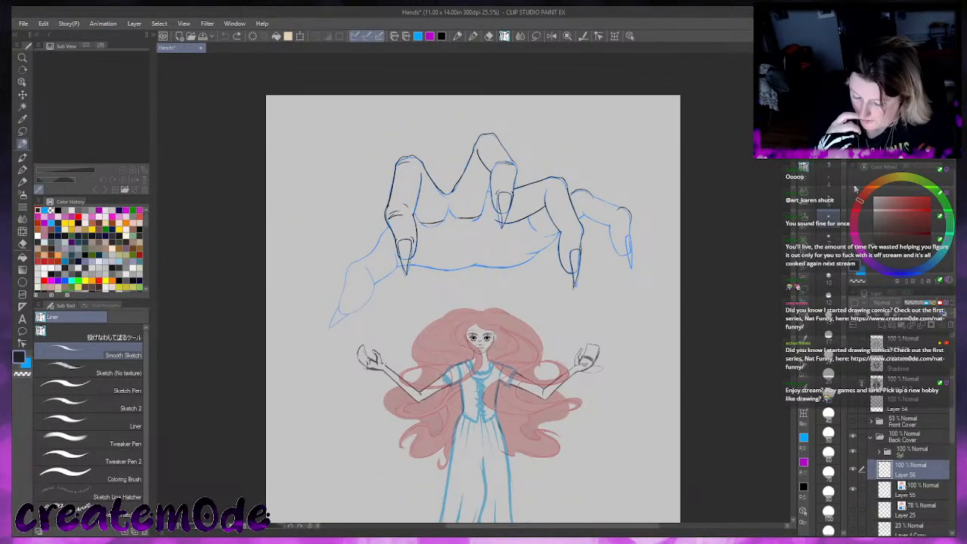
mouse_move(537, 191)
left_mouse_down()
mouse_move(612, 302)
mouse_move(556, 141)
left_mouse_up()
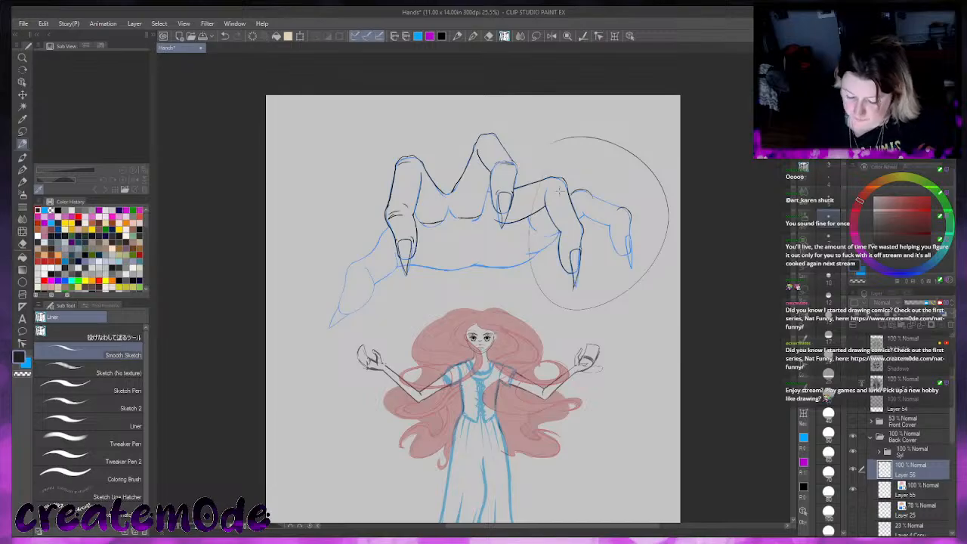
key("ctrl+z")
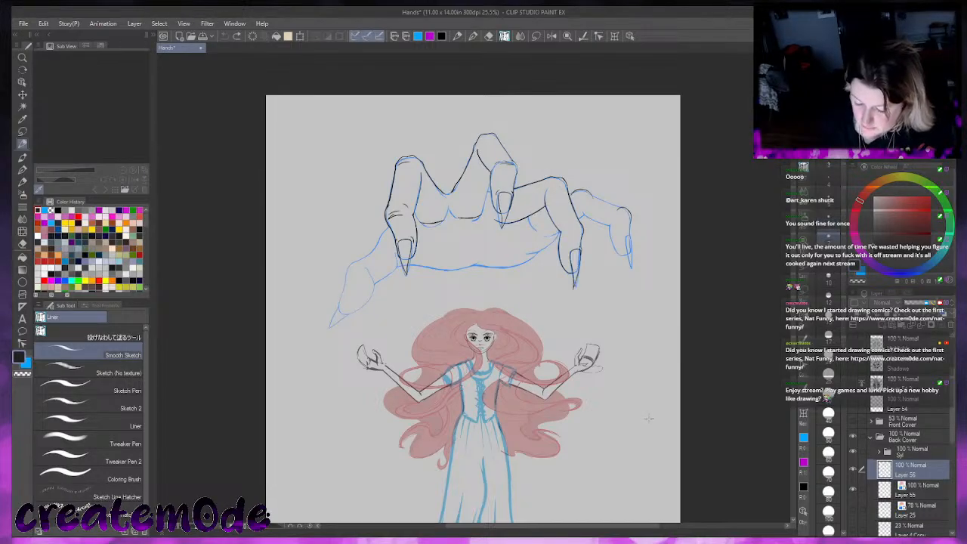
Try circling the knuckles and sketching over the fingertip of the giant hand's second finger from the right on Layer 56, then undo it
mouse_move(564, 170)
left_mouse_down()
mouse_move(571, 196)
mouse_move(561, 165)
left_mouse_up()
left_click_drag(578, 221, 568, 220)
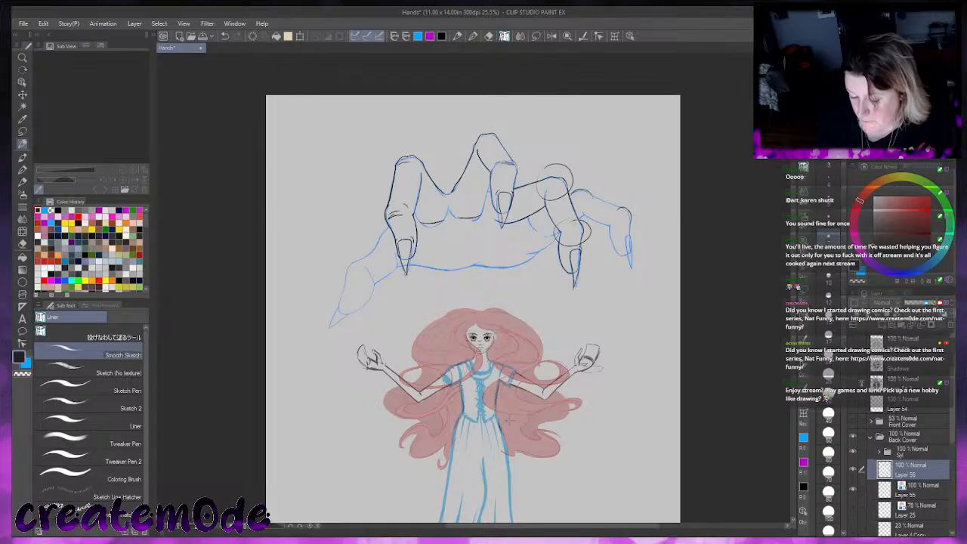
key("ctrl+z")
left_click_drag(577, 262, 564, 271)
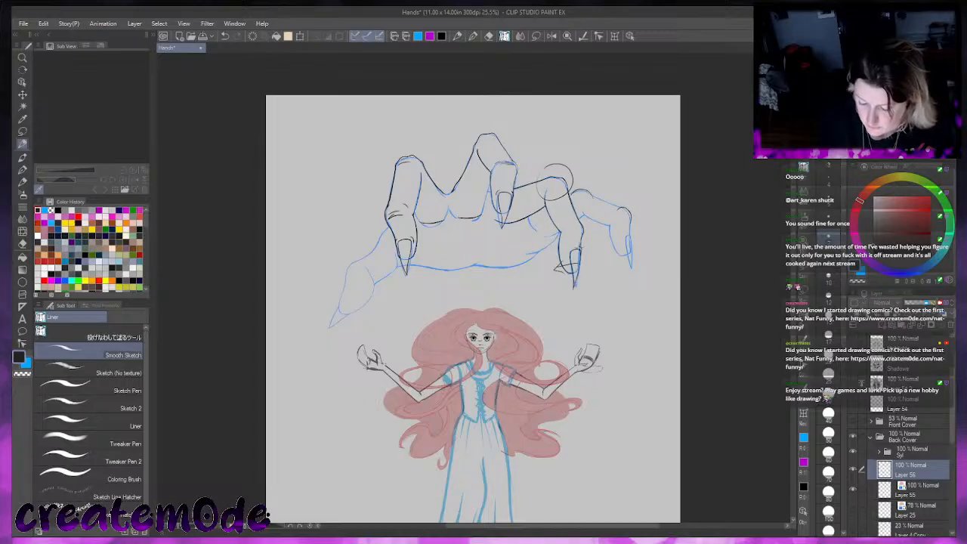
key("ctrl+z")
key("ctrl+z")
key("ctrl+z")
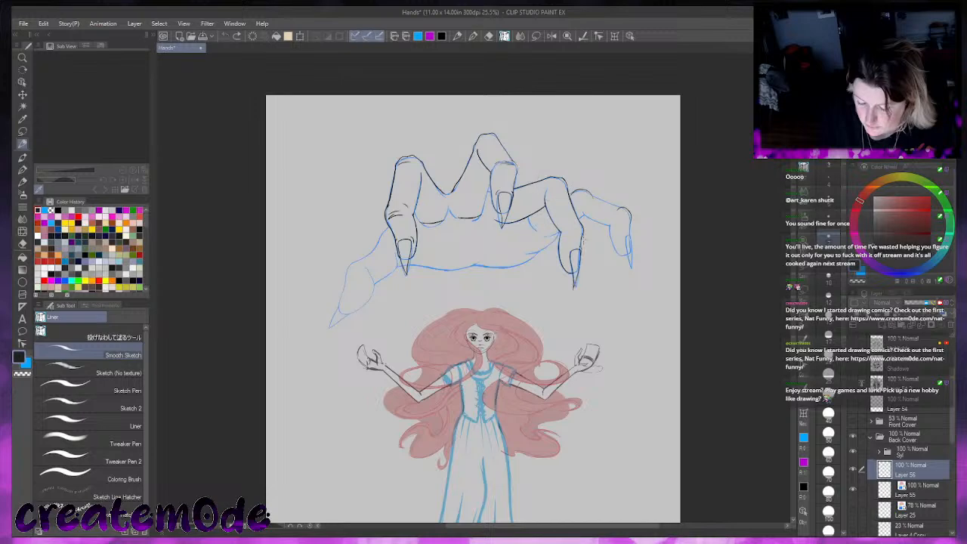
Redraw the black outline over the upper knuckle of the giant hand's second finger from the right, following the blue sketch
left_click_drag(559, 177, 562, 179)
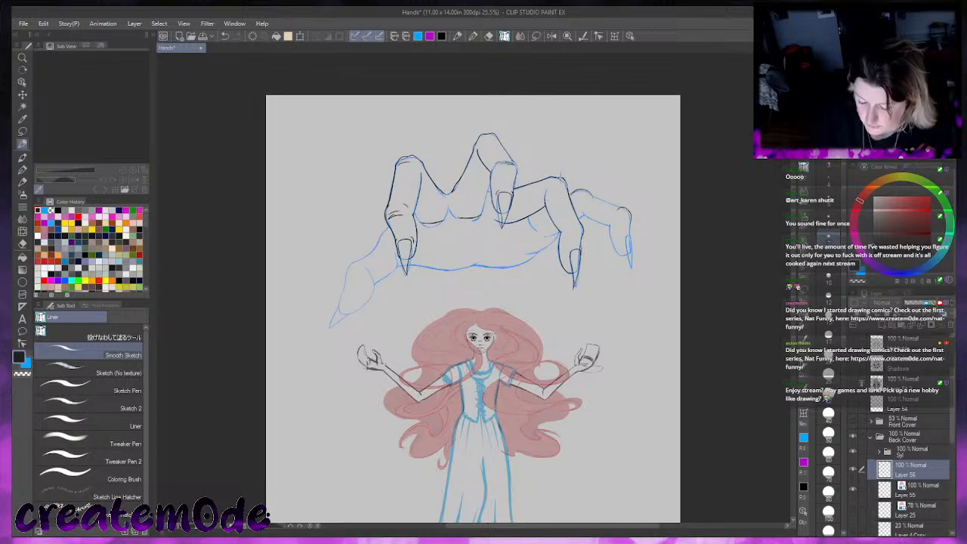
scroll(776, 184, "up", 5)
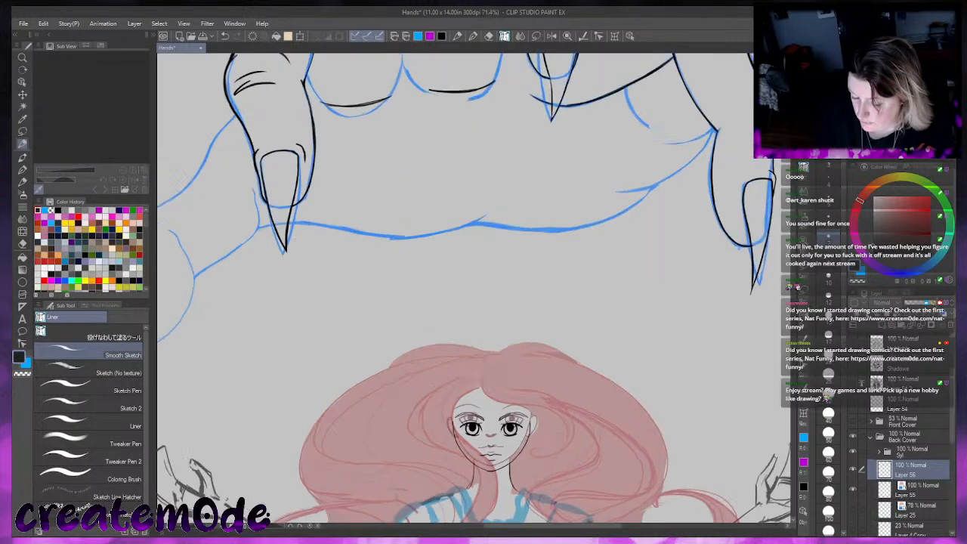
scroll(776, 183, "down", 2)
scroll(777, 183, "up", 1)
scroll(794, 227, "up", 3)
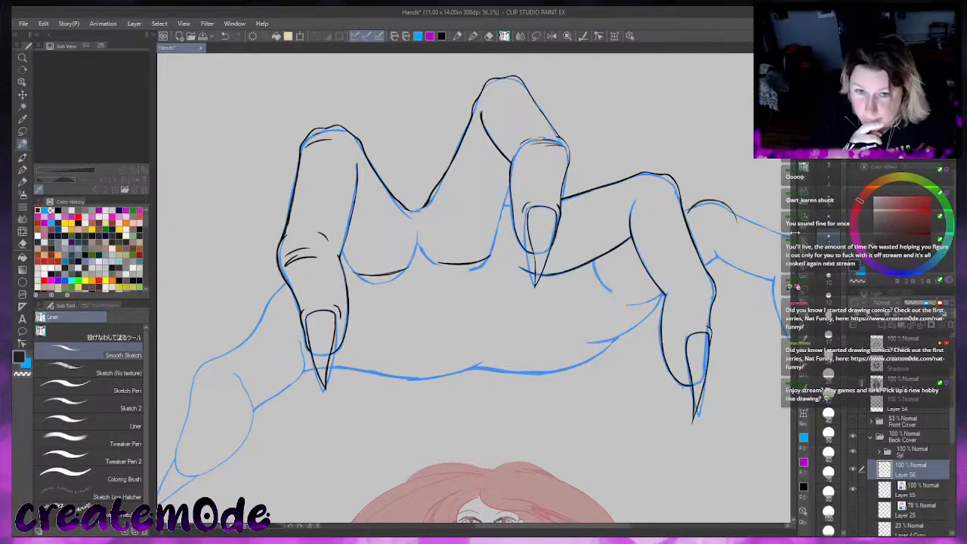
mouse_move(755, 438)
left_mouse_down()
mouse_move(783, 395)
mouse_move(872, 161)
left_mouse_up()
left_click_drag(794, 229, 794, 202)
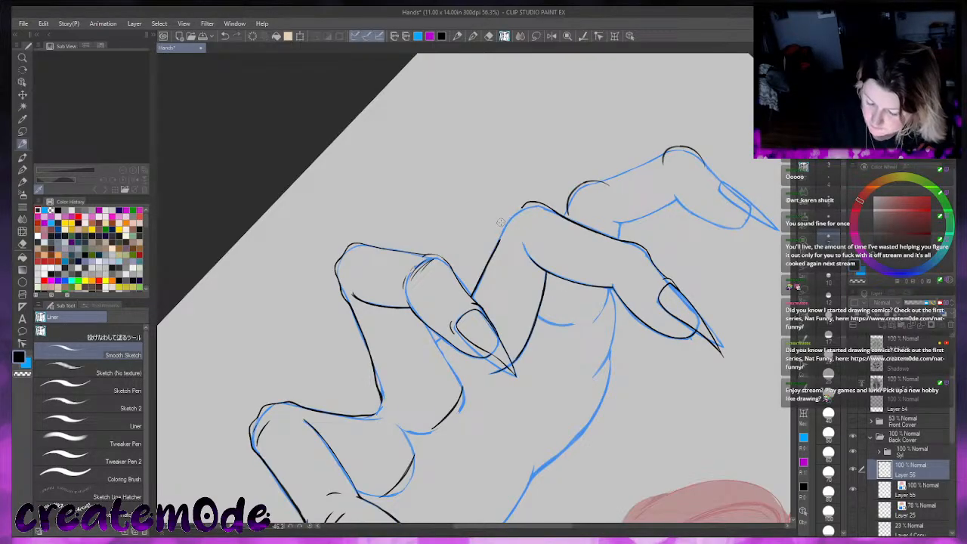
mouse_move(523, 205)
left_mouse_down()
mouse_move(504, 234)
mouse_move(505, 225)
left_mouse_up()
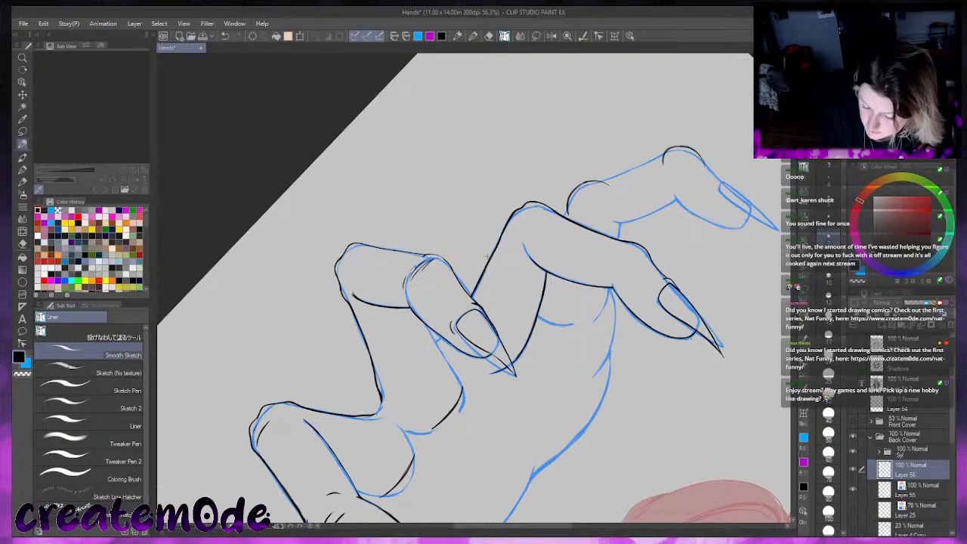
Mirror the canvas view horizontally and rework the black outline around the same finger's upper knuckle
left_click(944, 158)
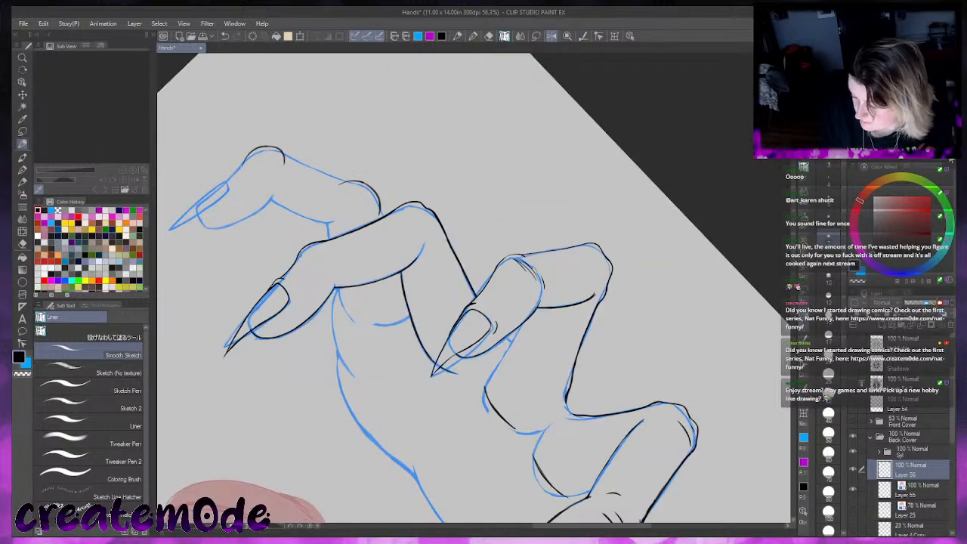
left_click(929, 161)
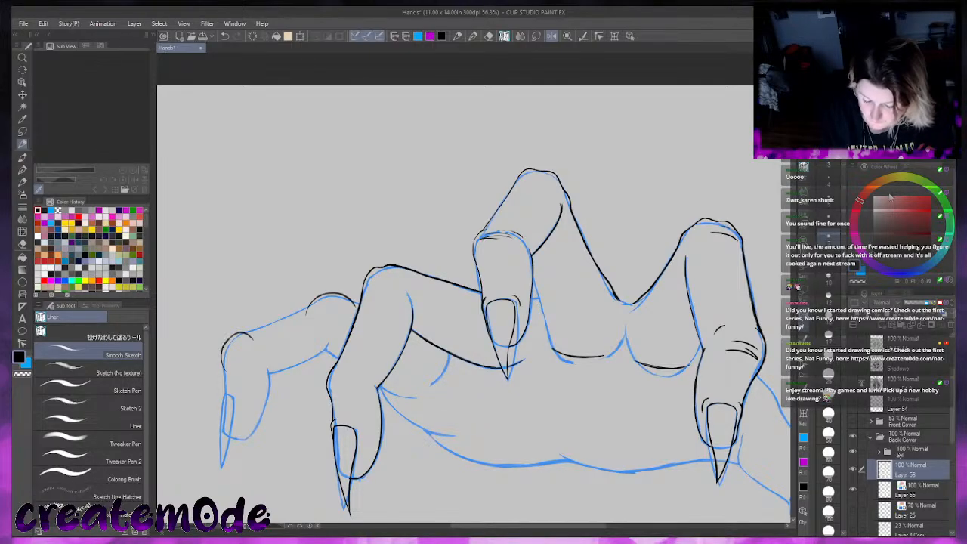
mouse_move(377, 266)
left_mouse_down()
mouse_move(405, 269)
mouse_move(386, 268)
left_mouse_up()
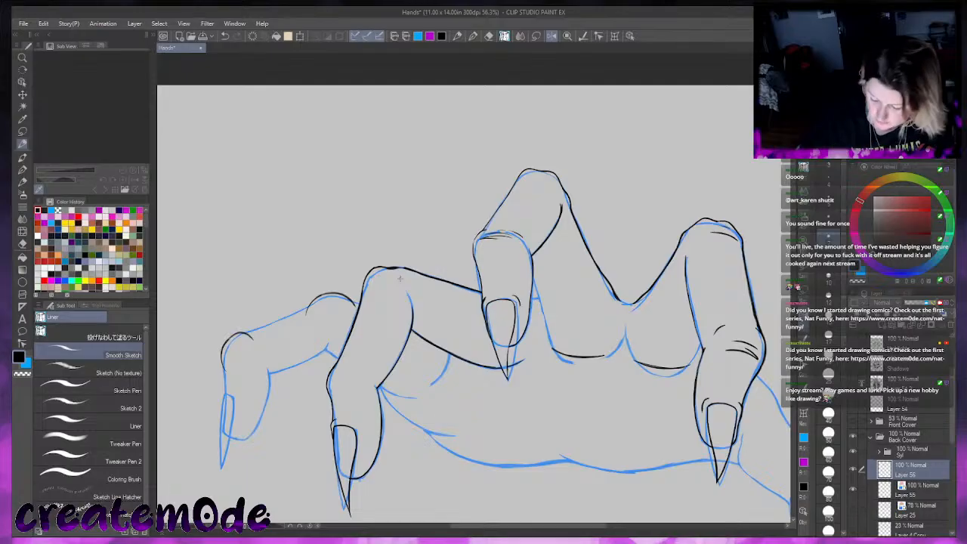
left_click_drag(602, 524, 575, 513)
key("ctrl+z")
key("ctrl+z")
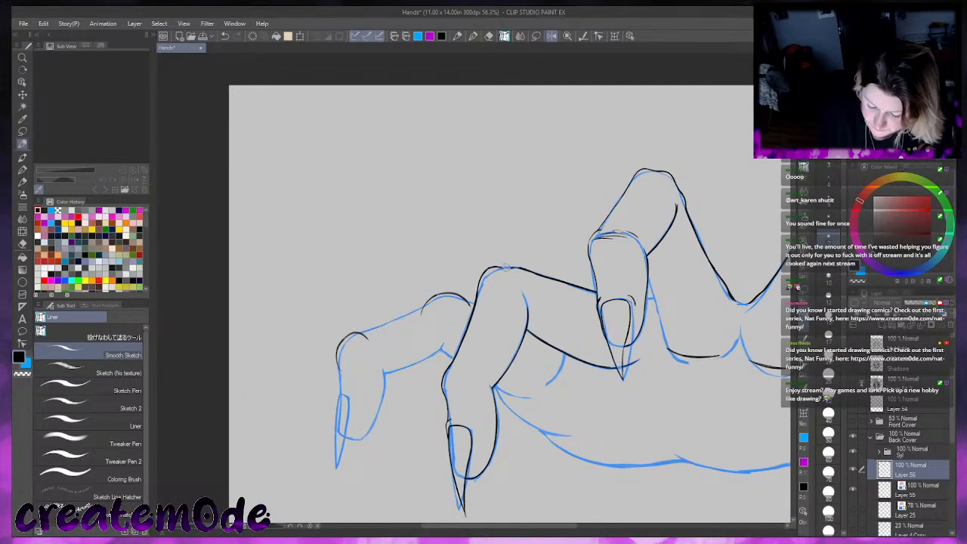
mouse_move(363, 453)
left_mouse_down()
mouse_move(624, 419)
mouse_move(653, 376)
left_mouse_up()
left_click_drag(449, 263, 453, 276)
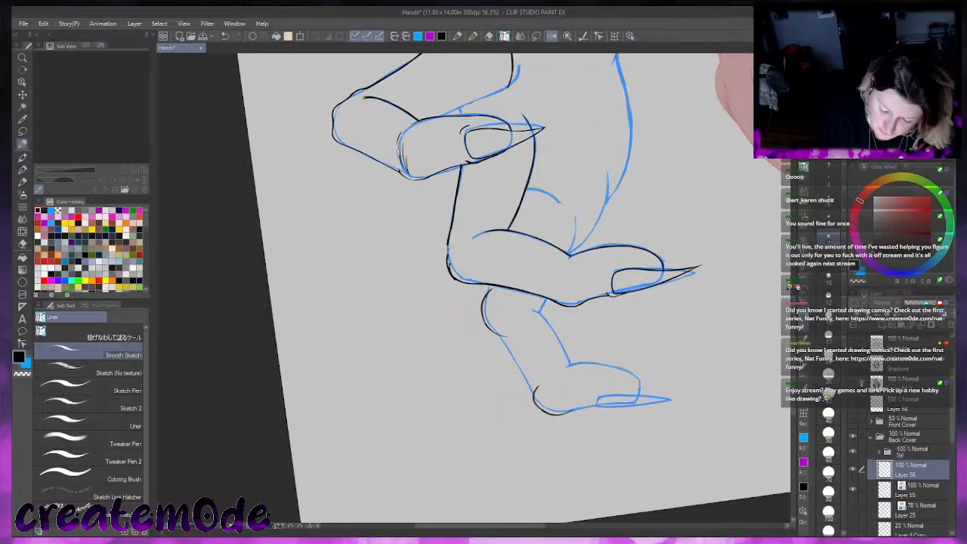
left_click_drag(449, 239, 454, 270)
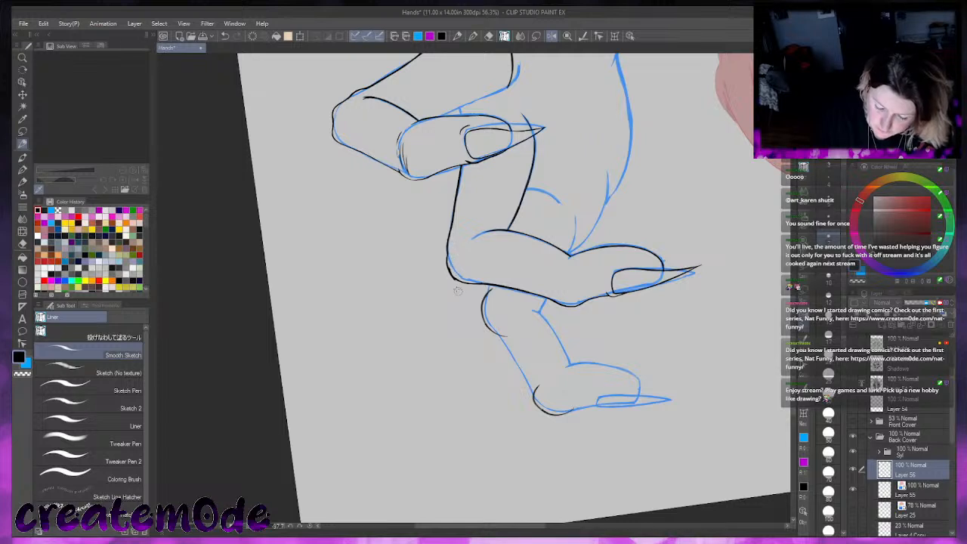
left_click(931, 154)
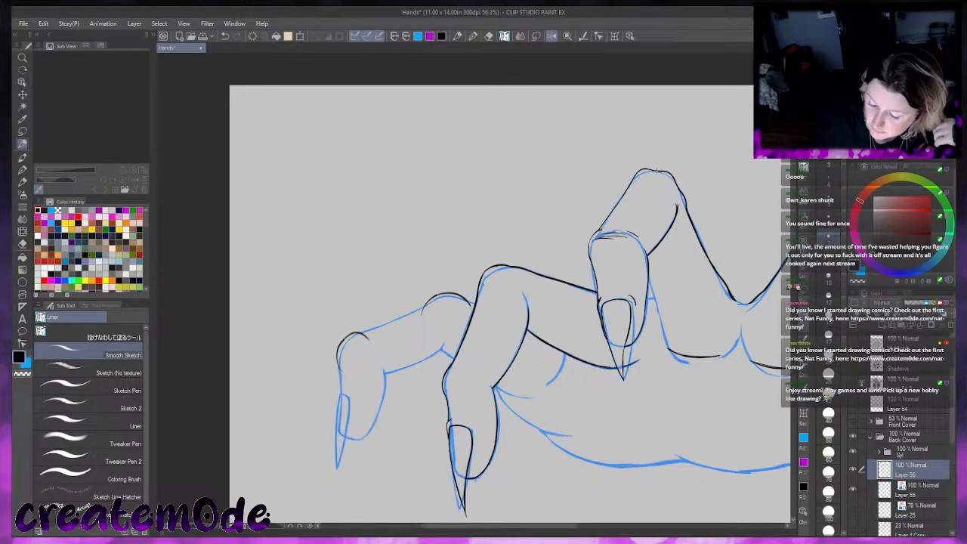
Refine the knuckle outline of the giant hand's tallest finger and redraw the upper knuckle of the clawed finger beside it
mouse_move(653, 169)
left_mouse_down()
mouse_move(670, 170)
mouse_move(684, 197)
left_mouse_up()
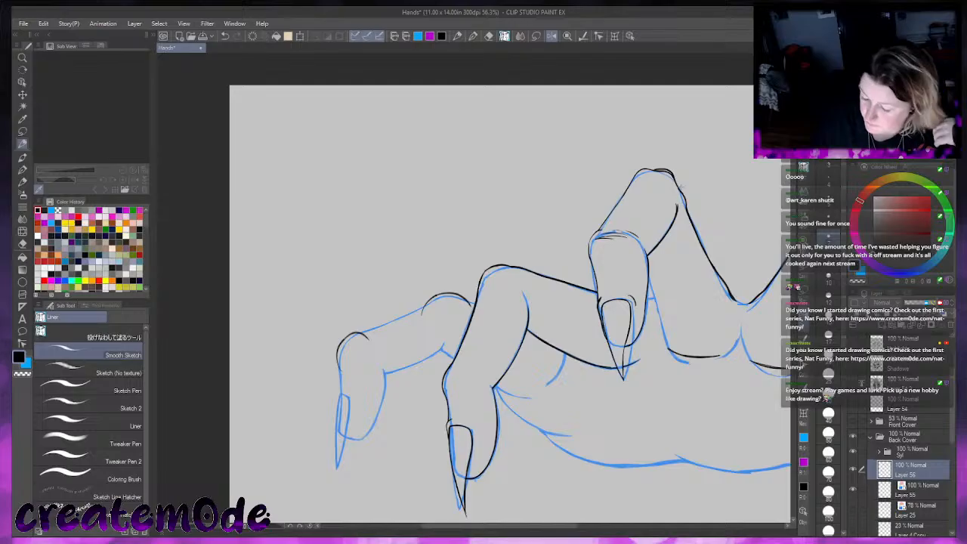
key("ctrl+z")
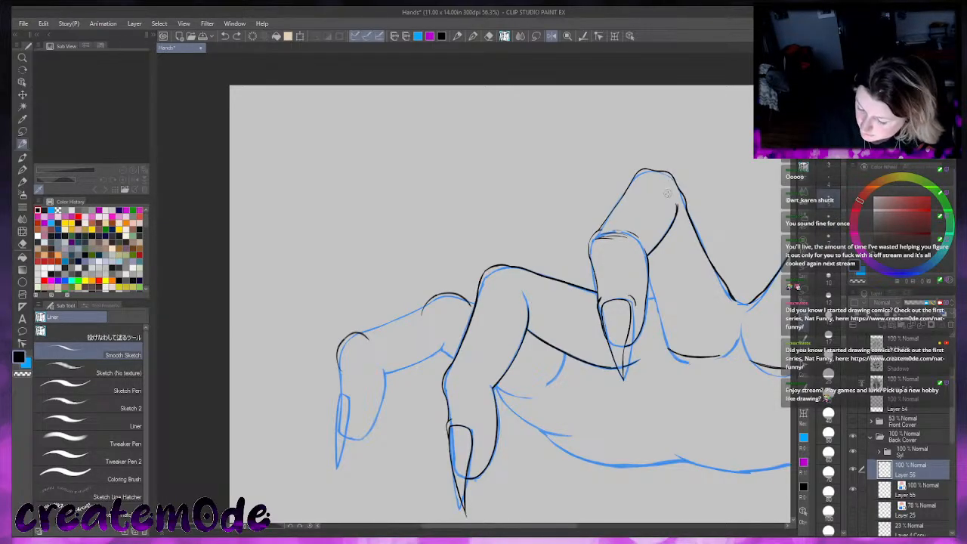
left_click_drag(687, 201, 686, 205)
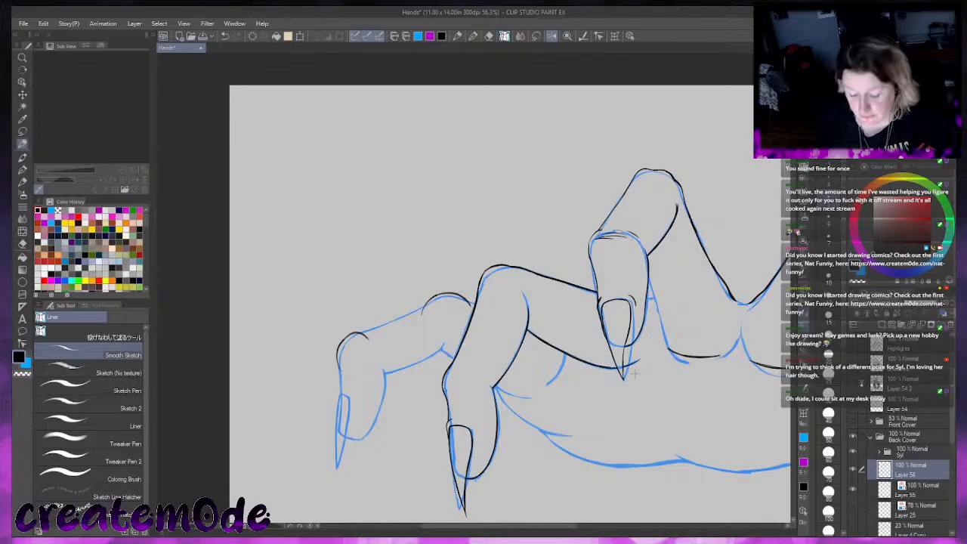
mouse_move(568, 532)
left_mouse_down()
mouse_move(533, 532)
mouse_move(569, 533)
left_mouse_up()
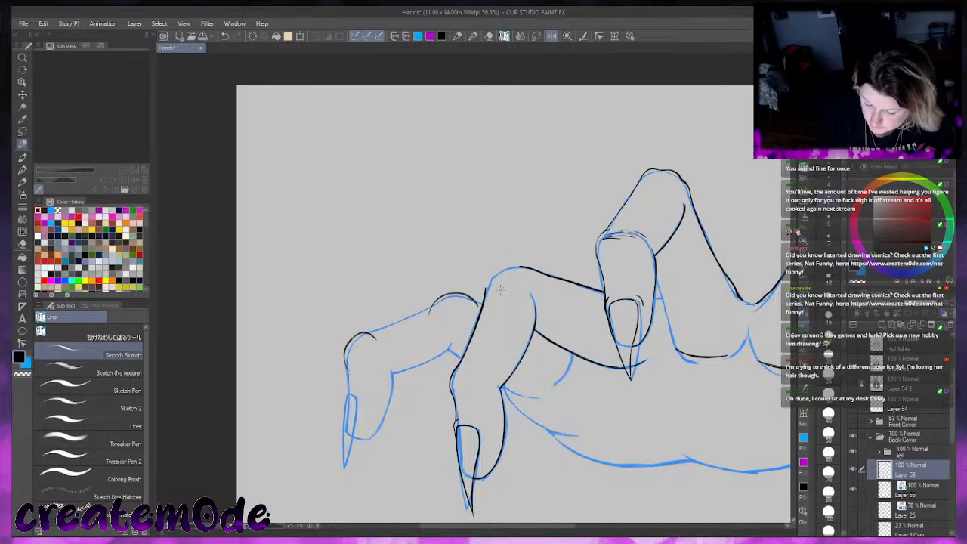
mouse_move(502, 271)
left_mouse_down()
mouse_move(486, 290)
mouse_move(528, 268)
mouse_move(486, 284)
mouse_move(506, 265)
left_mouse_up()
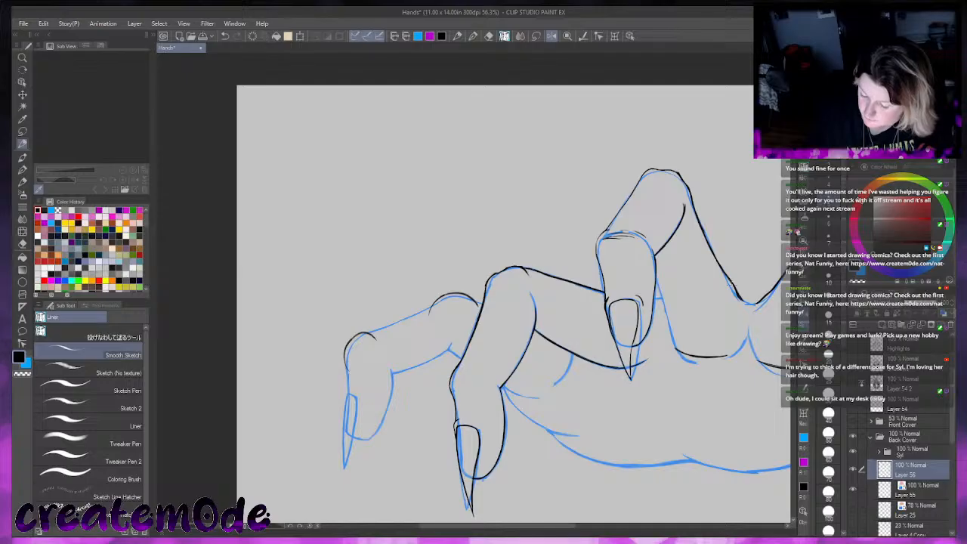
scroll(634, 520, "right", 5)
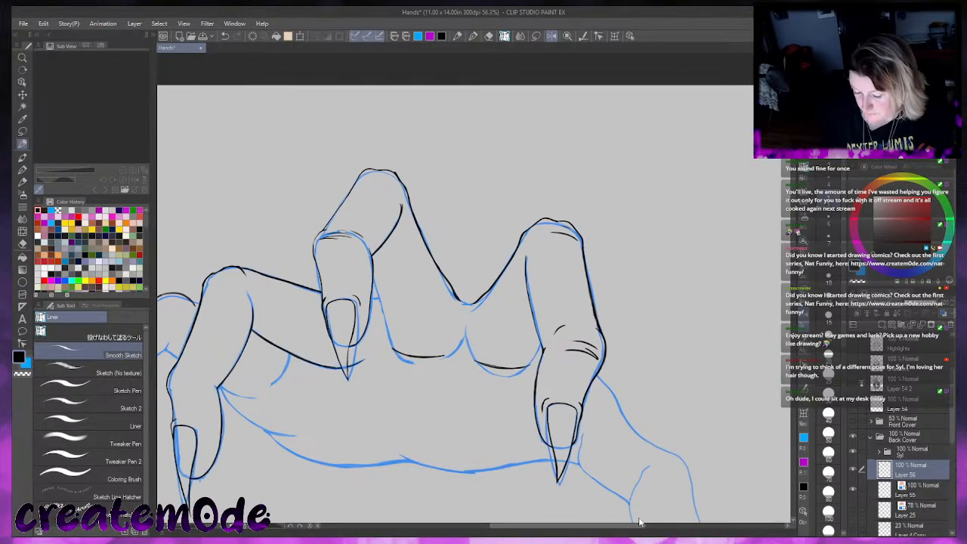
left_click_drag(640, 522, 571, 522)
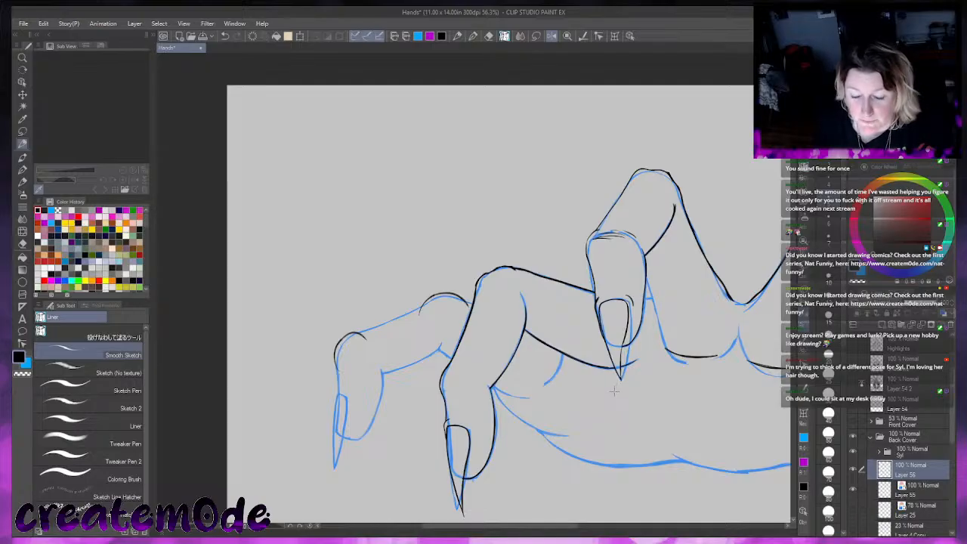
Try light slanted strokes between the giant hand's outermost fingertip and the woman's raised hand, then undo them
scroll(792, 238, "down", 2)
scroll(790, 230, "down", 4)
scroll(474, 288, "down", 9)
left_click_drag(793, 244, 795, 273)
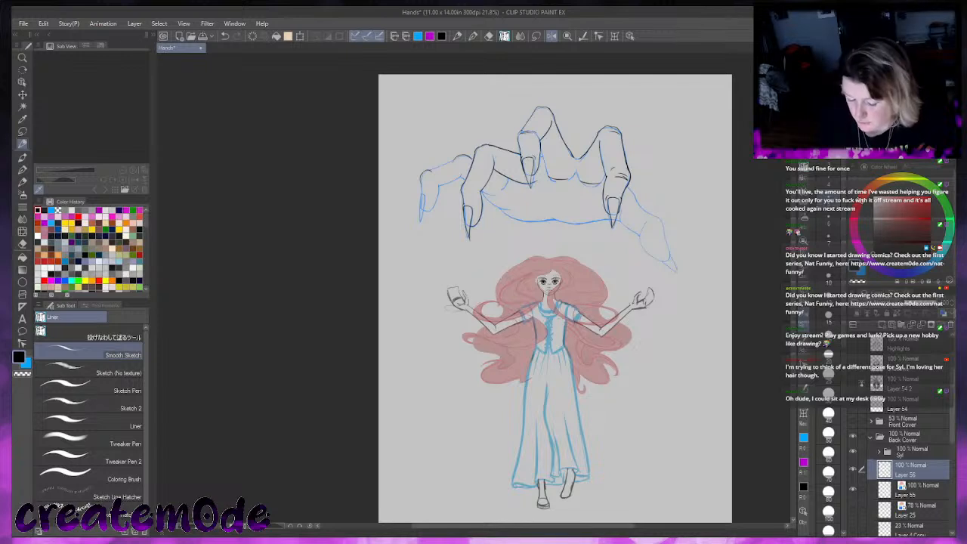
left_click_drag(436, 217, 451, 257)
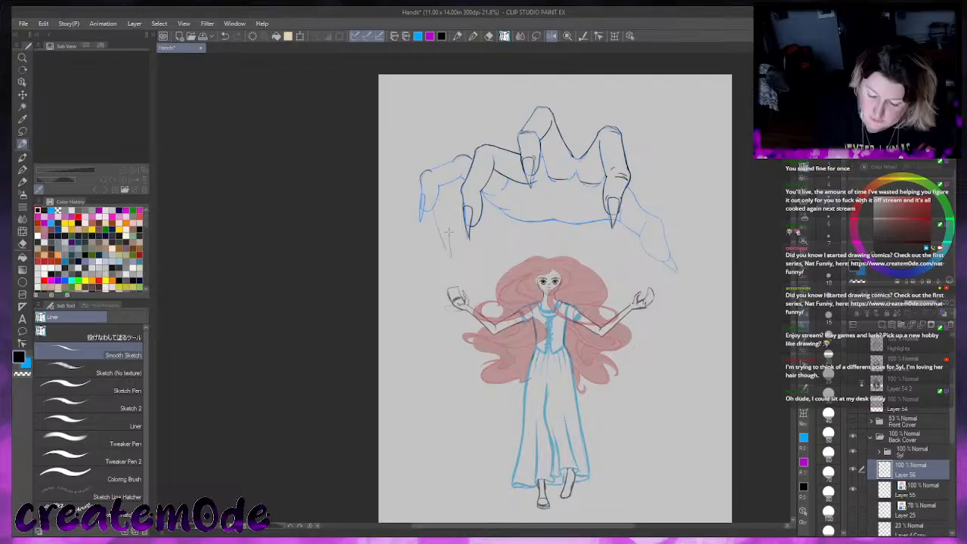
key("ctrl+z")
key("ctrl+z")
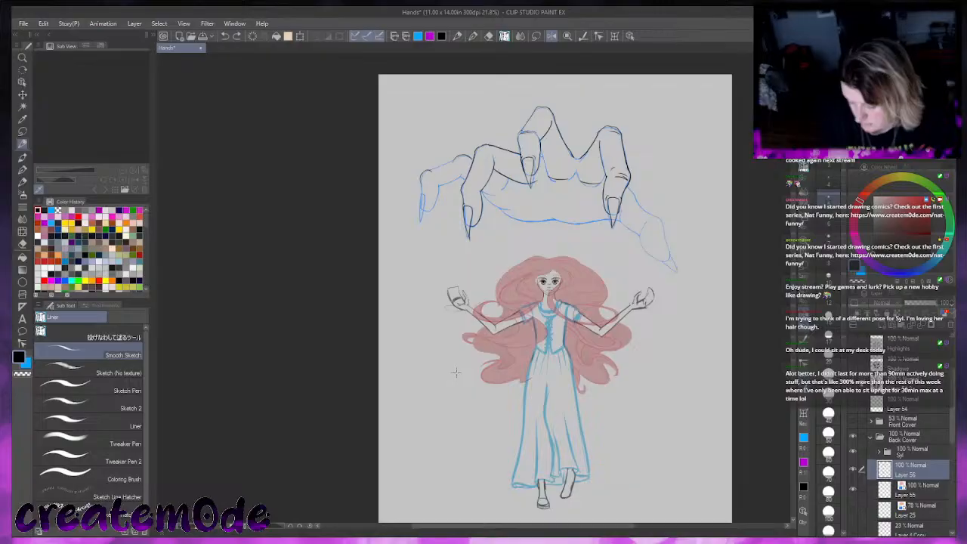
Sketch a wide, rough rectangle across the woman's skirt from below the waist to above the feet on Layer 56
left_click_drag(529, 369, 694, 359)
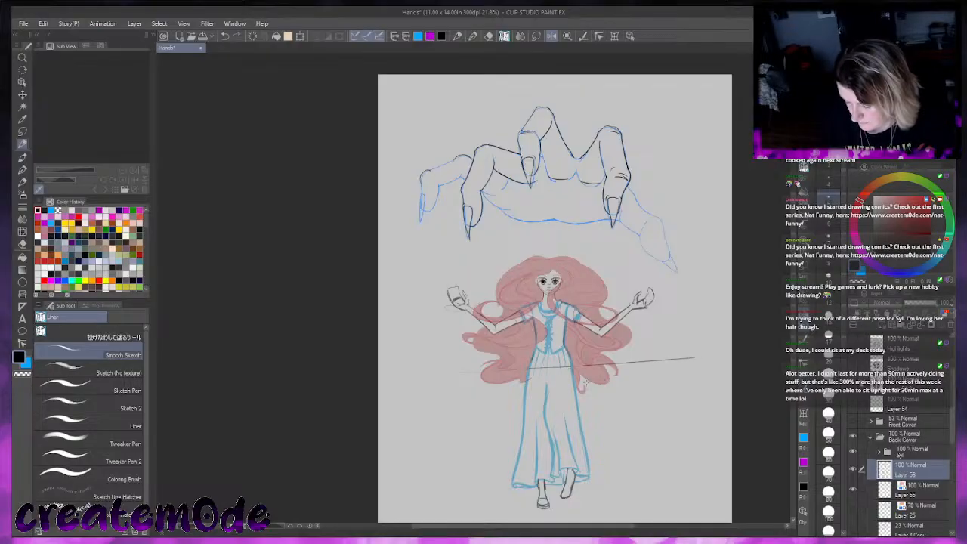
left_click_drag(450, 373, 697, 355)
mouse_move(445, 375)
left_mouse_down()
mouse_move(446, 430)
mouse_move(466, 460)
mouse_move(673, 464)
left_mouse_up()
mouse_move(696, 356)
left_mouse_down()
mouse_move(699, 469)
mouse_move(626, 478)
left_mouse_up()
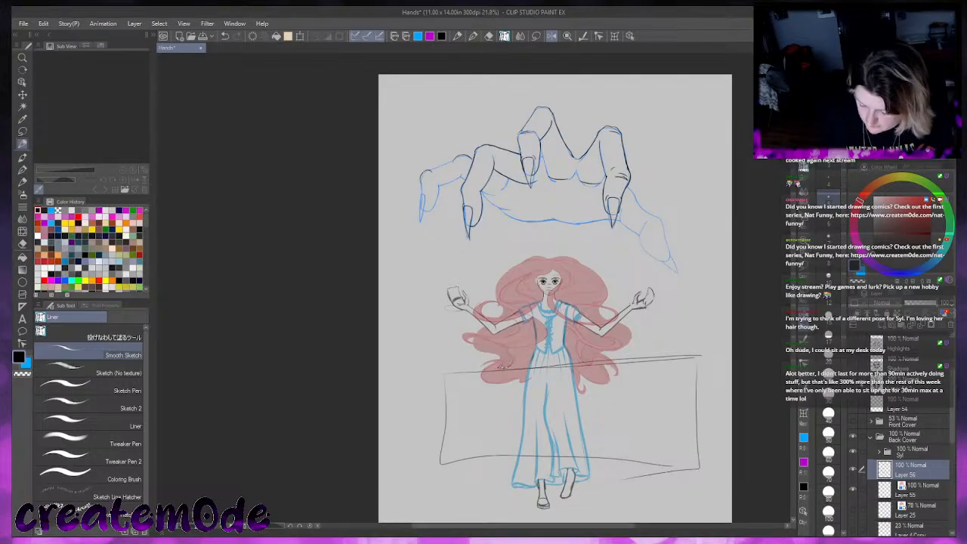
Rough in small curved shapes over the hair ends on both sides of the waist, along the rectangle's upper edge
mouse_move(502, 363)
left_mouse_down()
mouse_move(479, 369)
mouse_move(490, 362)
mouse_move(500, 384)
left_mouse_up()
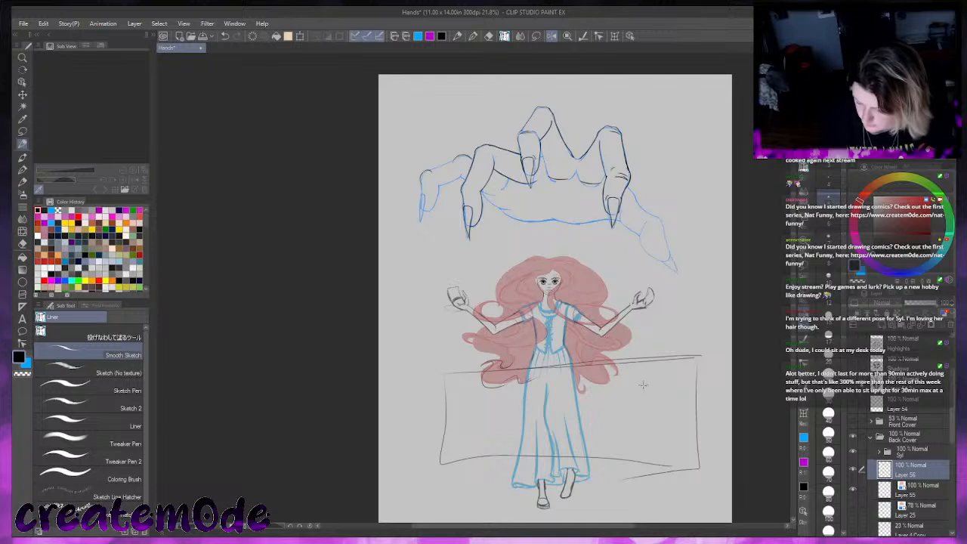
mouse_move(580, 344)
left_mouse_down()
mouse_move(585, 365)
mouse_move(616, 376)
mouse_move(613, 367)
mouse_move(588, 380)
left_mouse_up()
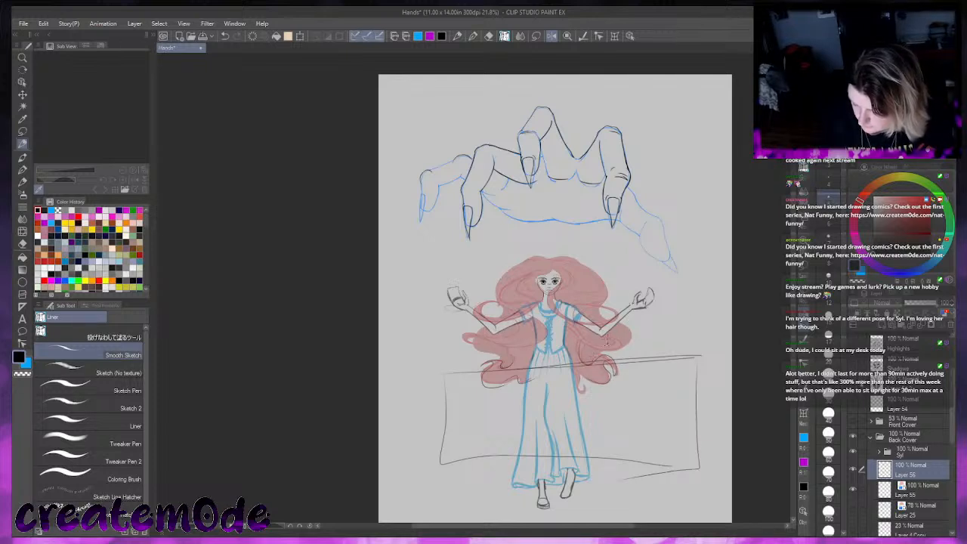
mouse_move(488, 380)
left_mouse_down()
mouse_move(483, 391)
mouse_move(499, 376)
mouse_move(483, 384)
mouse_move(484, 374)
left_mouse_up()
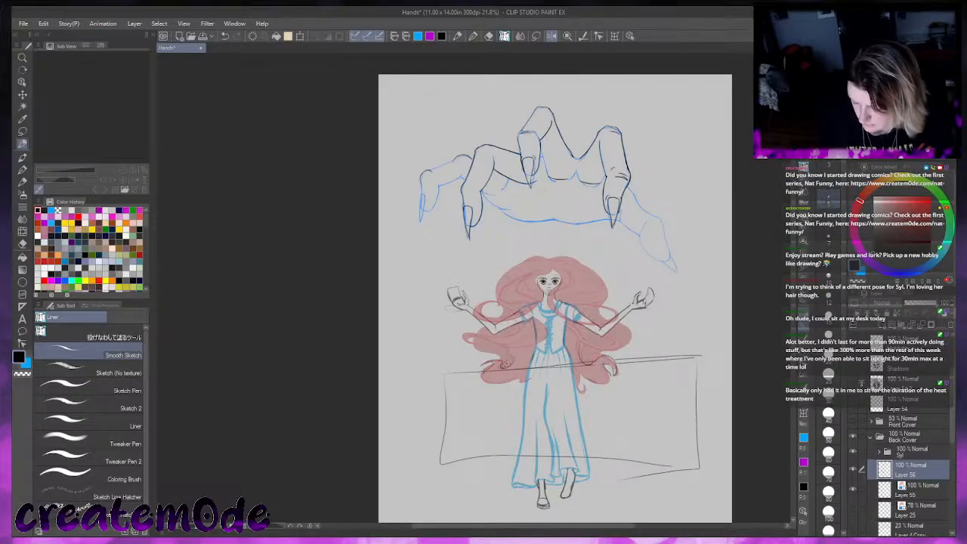
left_click_drag(502, 368, 510, 349)
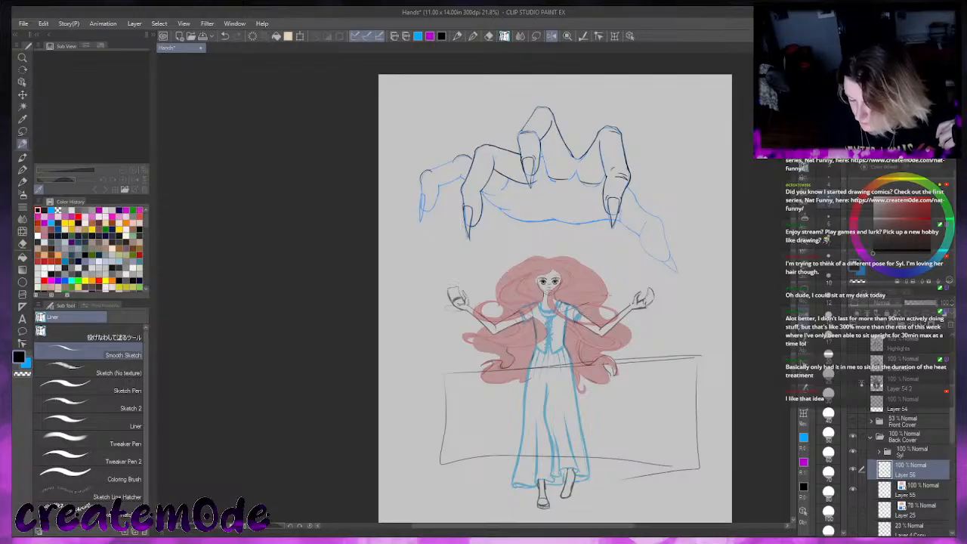
Sketch loose, nearly horizontal guide lines from the woman's shoulders out past both raised hands
mouse_move(564, 307)
left_mouse_down()
mouse_move(615, 291)
mouse_move(678, 311)
left_mouse_up()
mouse_move(537, 307)
left_mouse_down()
mouse_move(499, 294)
mouse_move(441, 312)
left_mouse_up()
left_click_drag(513, 307, 453, 315)
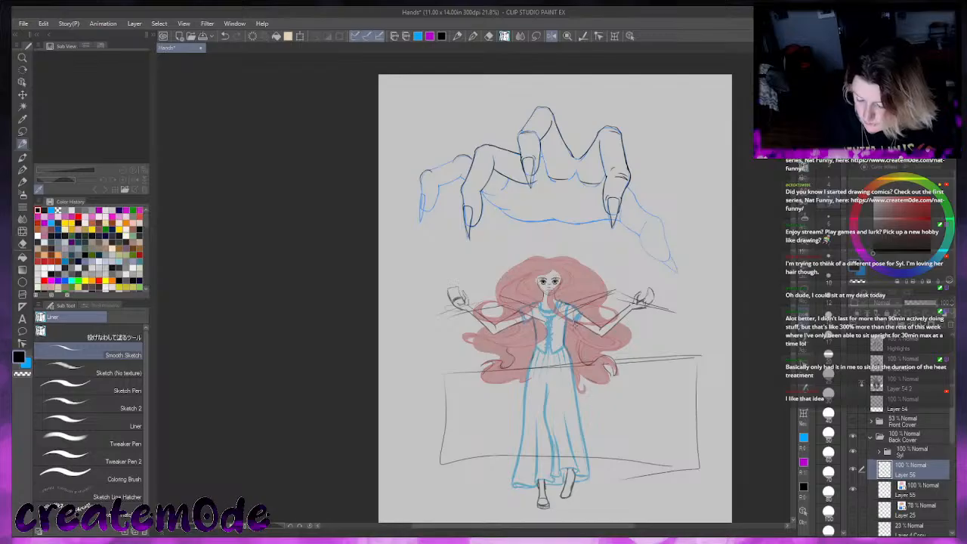
Sketch a rounded box around the skirt and feet, and sweeping curves around the raised arms and hair
mouse_move(679, 296)
left_mouse_down()
mouse_move(633, 281)
mouse_move(601, 279)
left_mouse_up()
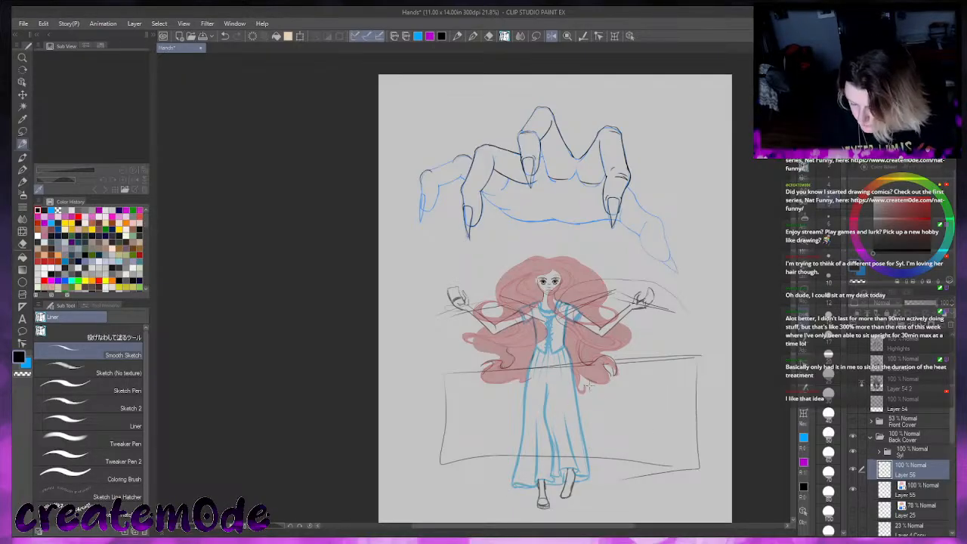
mouse_move(492, 408)
left_mouse_down()
mouse_move(485, 495)
mouse_move(592, 499)
mouse_move(620, 406)
left_mouse_up()
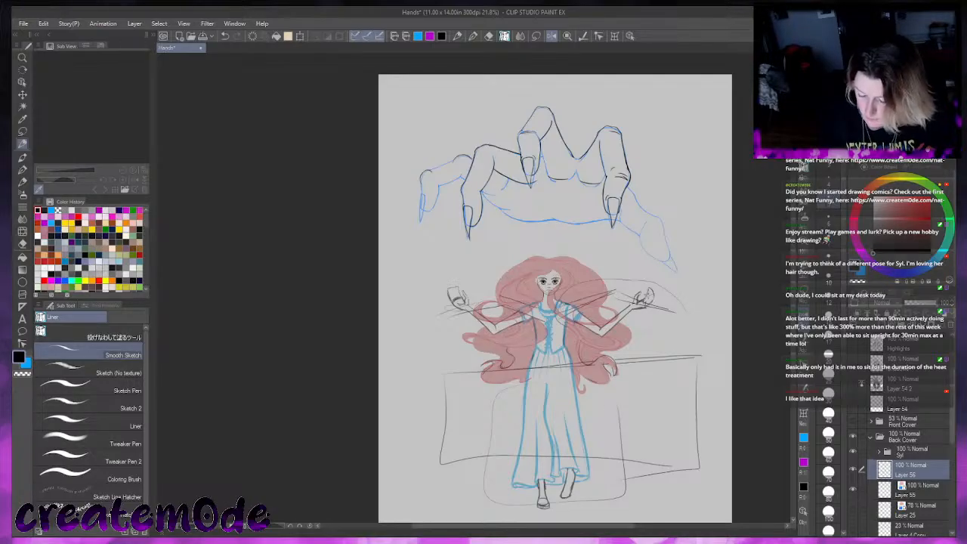
left_click_drag(665, 306, 533, 253)
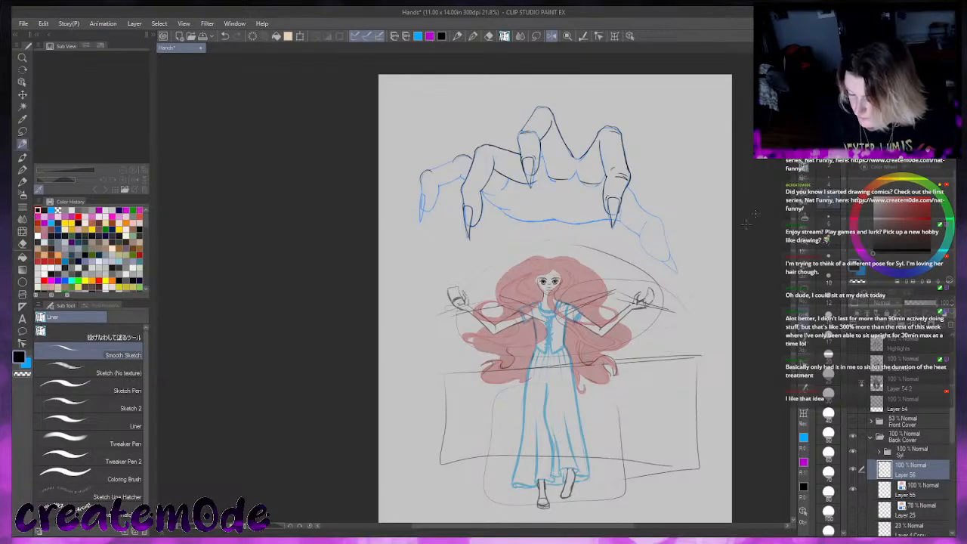
Sketch a large, loosely rounded frame around the giant hand and the woman's head, arms and waist on Layer 56
scroll(475, 287, "up", 5)
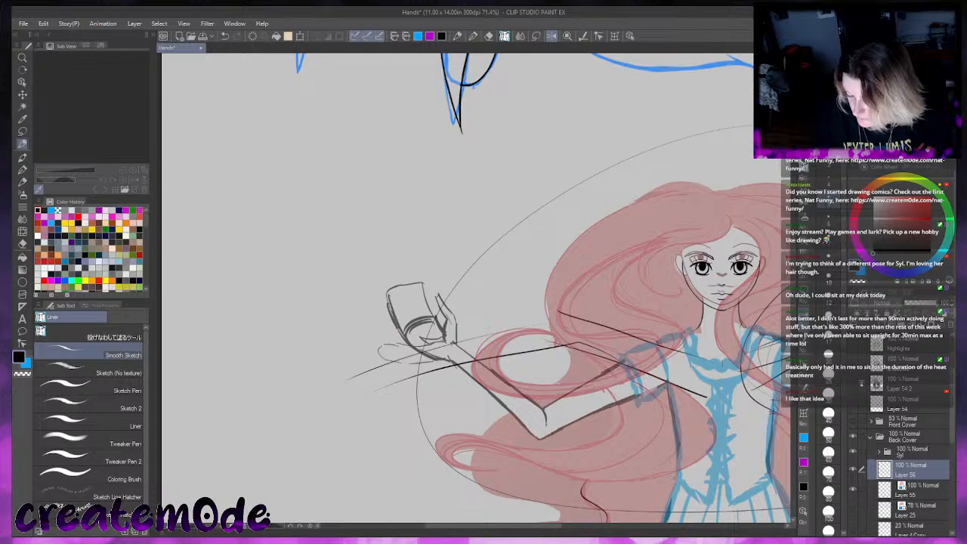
scroll(627, 457, "down", 5)
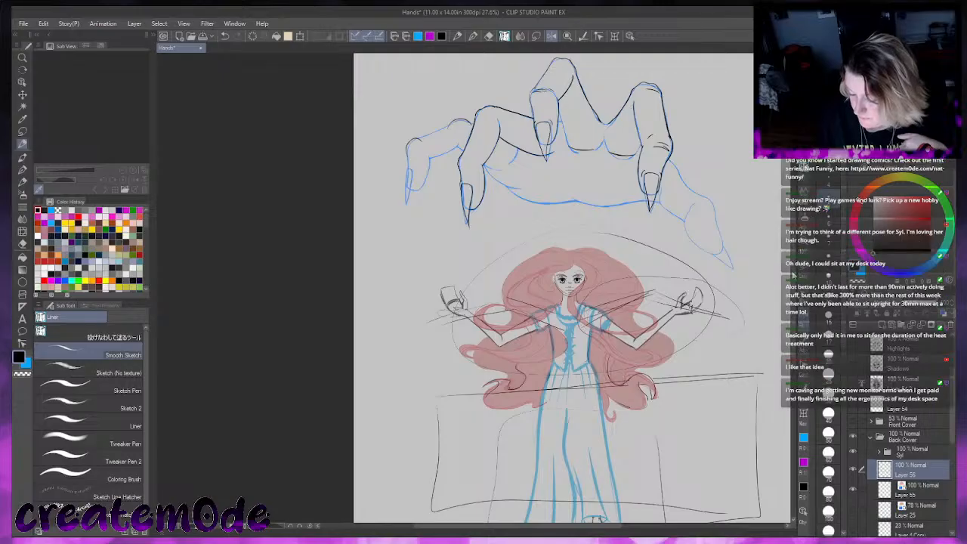
scroll(425, 351, "down", 2)
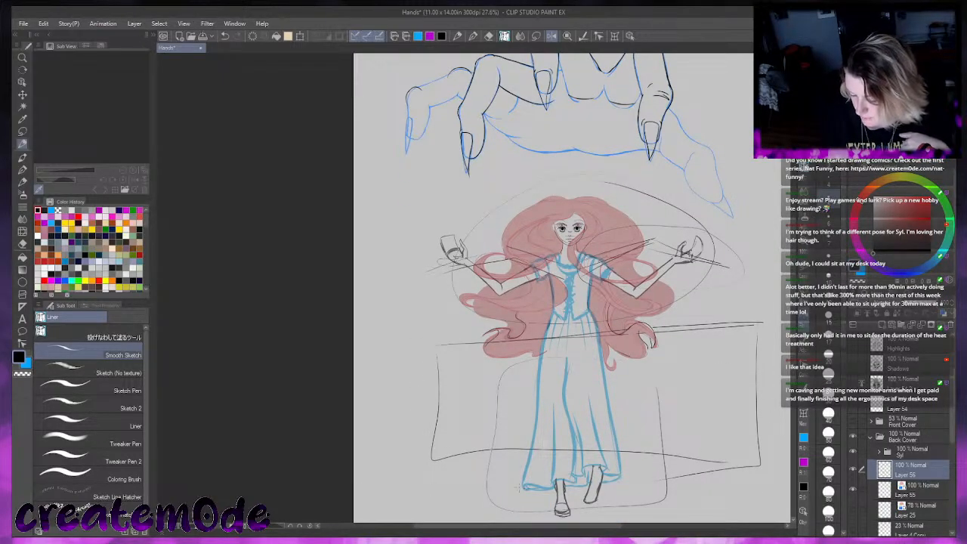
scroll(555, 287, "up", 4)
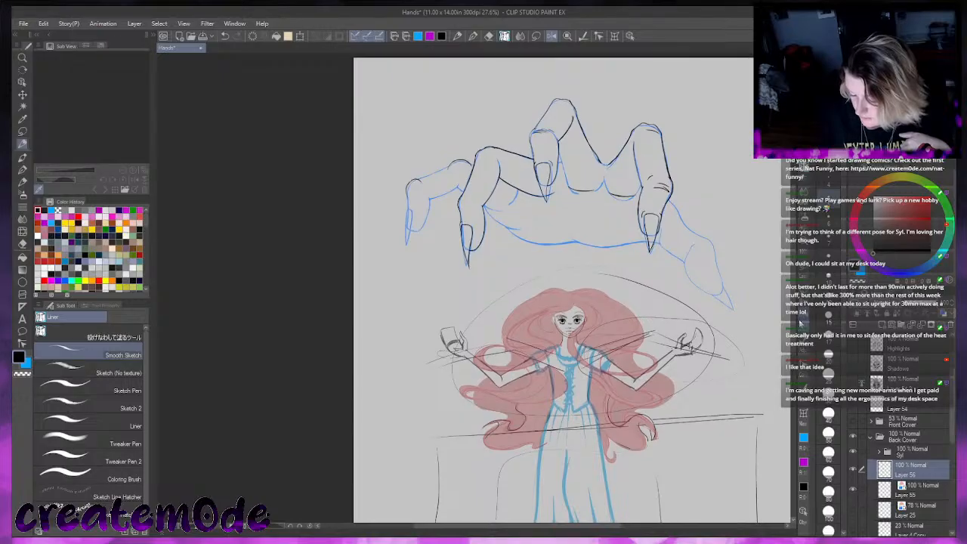
mouse_move(387, 303)
left_mouse_down()
mouse_move(690, 409)
mouse_move(749, 111)
mouse_move(448, 97)
mouse_move(398, 262)
left_mouse_up()
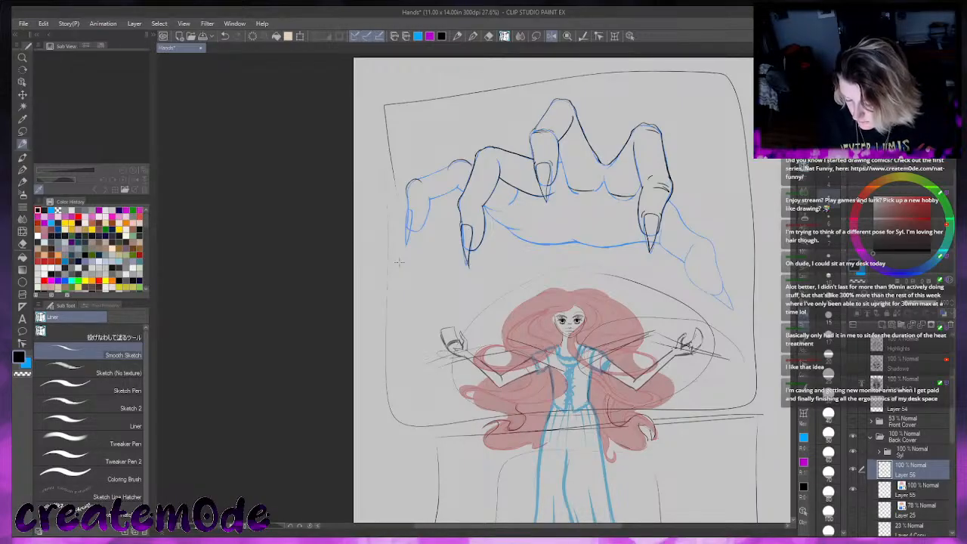
Rough in a rounder head, large eyes, a torso and bent arms with small hands over the woman's upper body
mouse_move(560, 311)
left_mouse_down()
mouse_move(567, 328)
mouse_move(558, 325)
left_mouse_up()
left_click_drag(571, 312, 573, 327)
mouse_move(563, 287)
left_mouse_down()
mouse_move(604, 325)
mouse_move(563, 289)
left_mouse_up()
mouse_move(558, 354)
left_mouse_down()
mouse_move(558, 369)
mouse_move(592, 405)
left_mouse_up()
mouse_move(581, 353)
left_mouse_down()
mouse_move(587, 385)
mouse_move(614, 346)
left_mouse_up()
left_click_drag(611, 337, 627, 328)
mouse_move(628, 335)
left_mouse_down()
mouse_move(631, 346)
mouse_move(622, 352)
left_mouse_up()
left_click_drag(577, 337, 517, 342)
mouse_move(559, 369)
left_mouse_down()
mouse_move(504, 356)
mouse_move(496, 337)
mouse_move(489, 354)
left_mouse_up()
left_click_drag(523, 350, 511, 357)
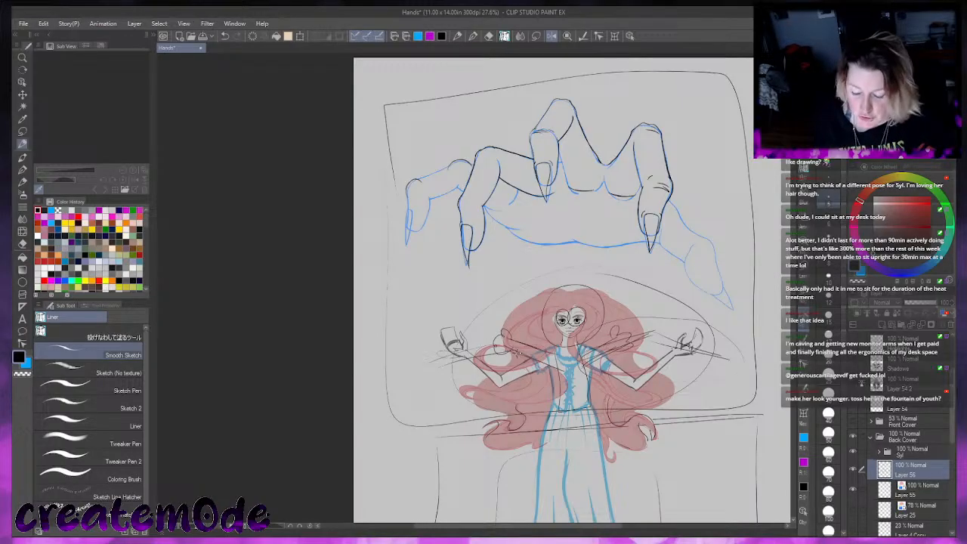
Try straight puppet strings running from the giant hand's five fingertips down to the woman, and undo them
left_click_drag(477, 243, 499, 343)
left_click_drag(555, 198, 564, 290)
left_click_drag(651, 251, 635, 324)
left_click_drag(700, 274, 657, 370)
left_click_drag(430, 255, 511, 400)
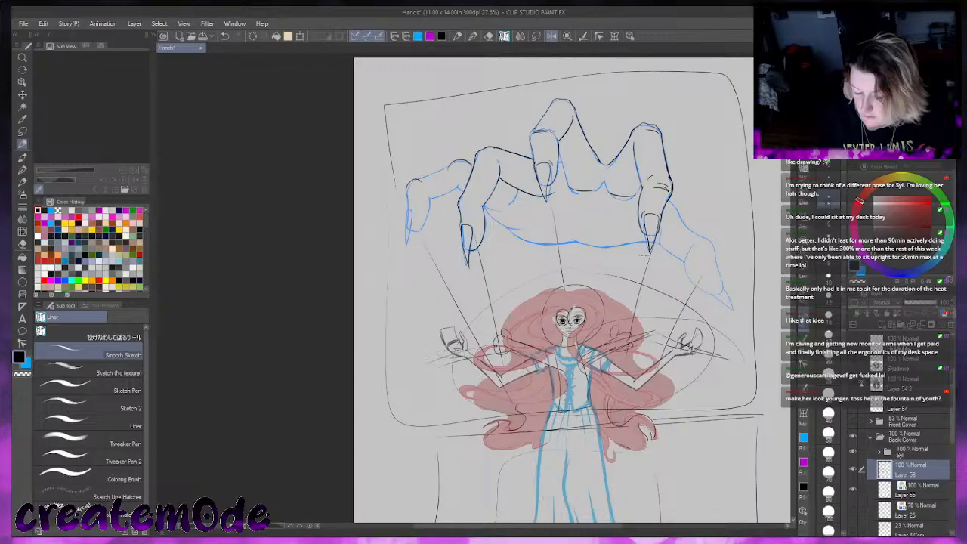
key("ctrl+z")
key("ctrl+z")
key("ctrl+z")
key("ctrl+z")
key("ctrl+z")
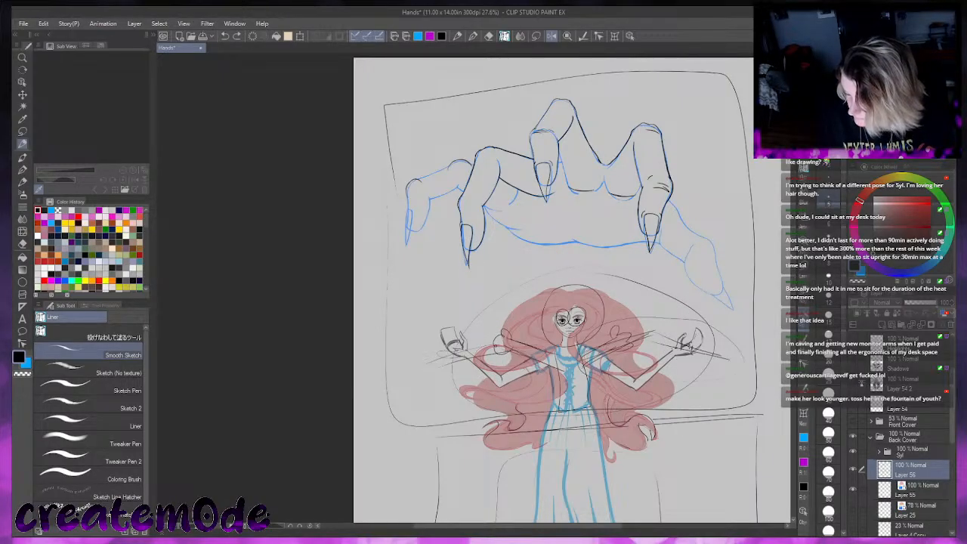
Erase the large frame, the alternate pose sketch and the guide lines around the woman's head, arms and waist
key("ctrl+minus")
mouse_move(678, 289)
left_mouse_down()
mouse_move(678, 351)
mouse_move(677, 308)
mouse_move(671, 330)
mouse_move(562, 280)
left_mouse_up()
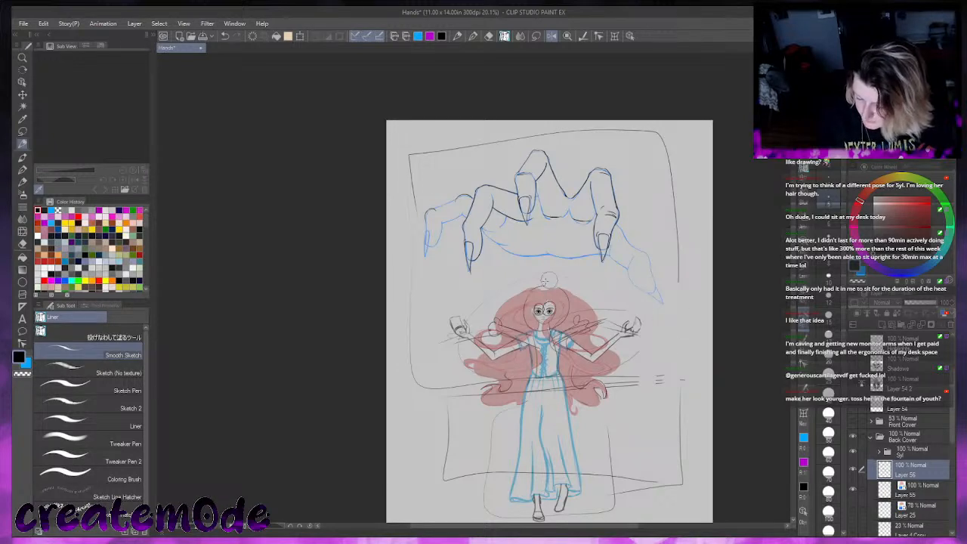
mouse_move(484, 300)
left_mouse_down()
mouse_move(473, 309)
mouse_move(465, 384)
left_mouse_up()
mouse_move(544, 309)
left_mouse_down()
mouse_move(581, 336)
mouse_move(646, 323)
left_mouse_up()
mouse_move(662, 367)
left_mouse_down()
mouse_move(593, 389)
mouse_move(662, 346)
mouse_move(679, 378)
left_mouse_up()
left_click_drag(423, 381, 409, 292)
mouse_move(404, 240)
left_mouse_down()
mouse_move(420, 153)
mouse_move(408, 186)
mouse_move(411, 294)
mouse_move(420, 183)
mouse_move(405, 159)
mouse_move(610, 129)
mouse_move(666, 136)
mouse_move(678, 306)
left_mouse_up()
left_click_drag(671, 393, 677, 484)
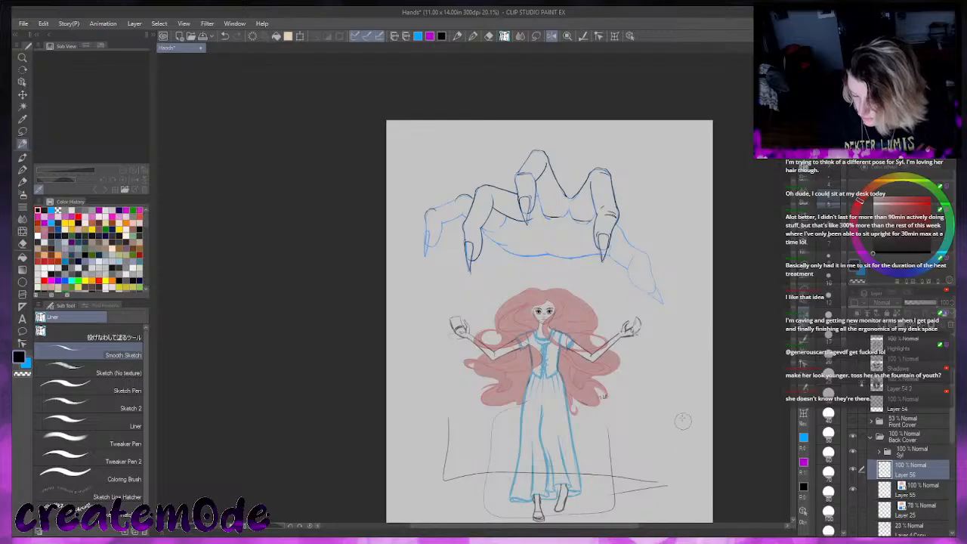
Erase the remaining rough boxes around the woman's skirt and feet
mouse_move(602, 408)
left_mouse_down()
mouse_move(615, 494)
mouse_move(673, 487)
mouse_move(541, 516)
mouse_move(518, 508)
mouse_move(548, 473)
mouse_move(537, 401)
left_mouse_up()
mouse_move(505, 479)
left_mouse_down()
mouse_move(440, 439)
mouse_move(451, 462)
left_mouse_up()
mouse_move(534, 364)
left_mouse_down()
mouse_move(556, 367)
mouse_move(558, 332)
mouse_move(563, 353)
left_mouse_up()
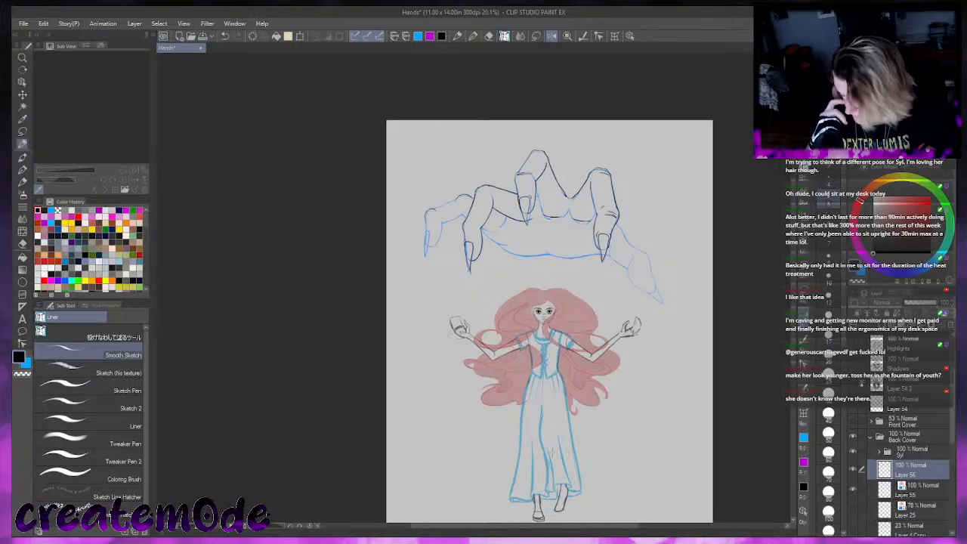
Show Layer 25 and rotate it together with Layers 55 and 56 slightly counterclockwise to tilt the giant hand
left_click(854, 509)
left_click(913, 493)
left_click(864, 511)
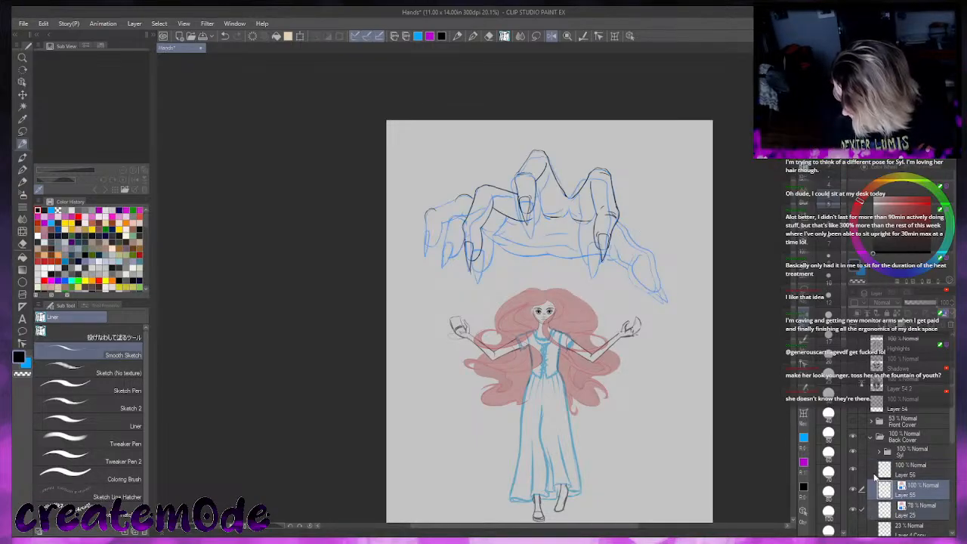
left_click(862, 467)
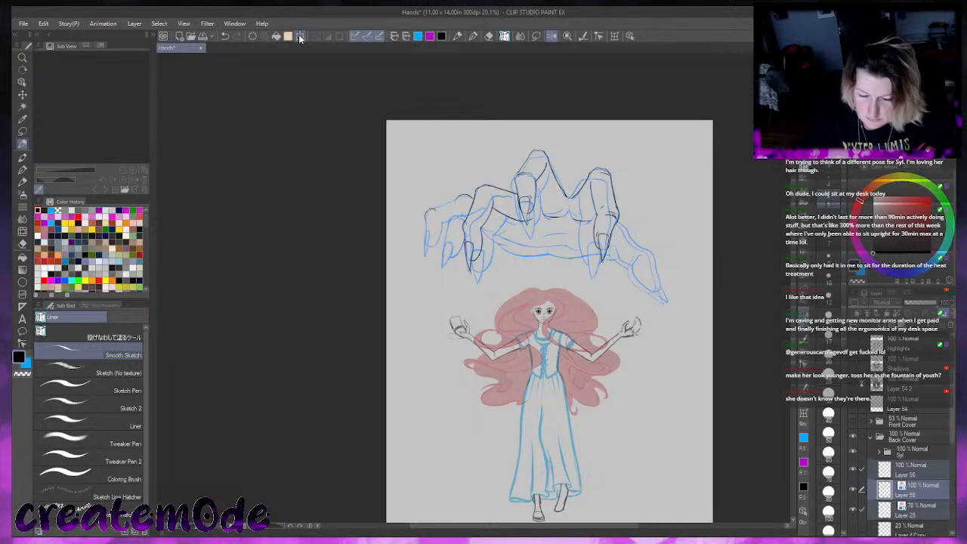
left_click(300, 35)
left_click_drag(715, 140, 695, 116)
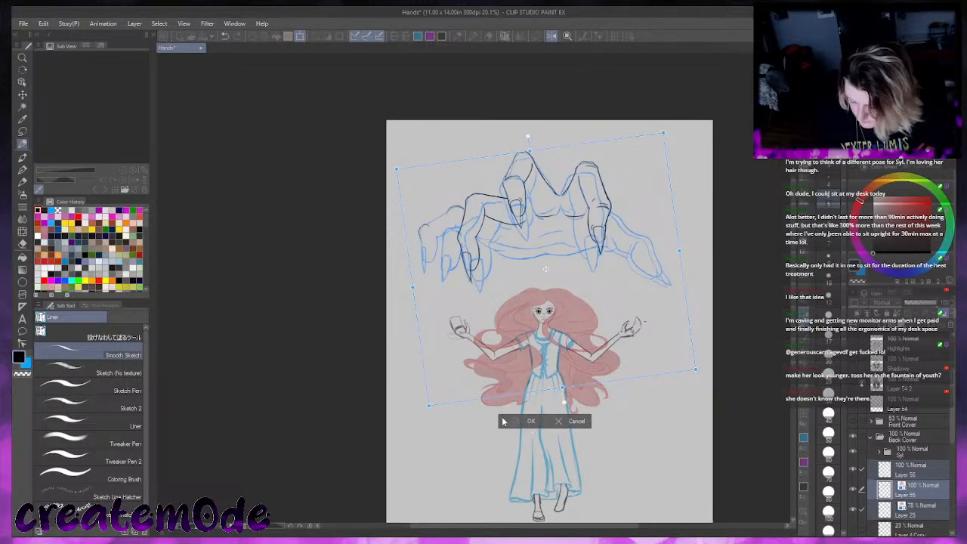
key("Return")
Hide the rough hand sketch on Layer 25 and make Layer 56 the active layer
left_click(852, 509)
left_click(909, 498)
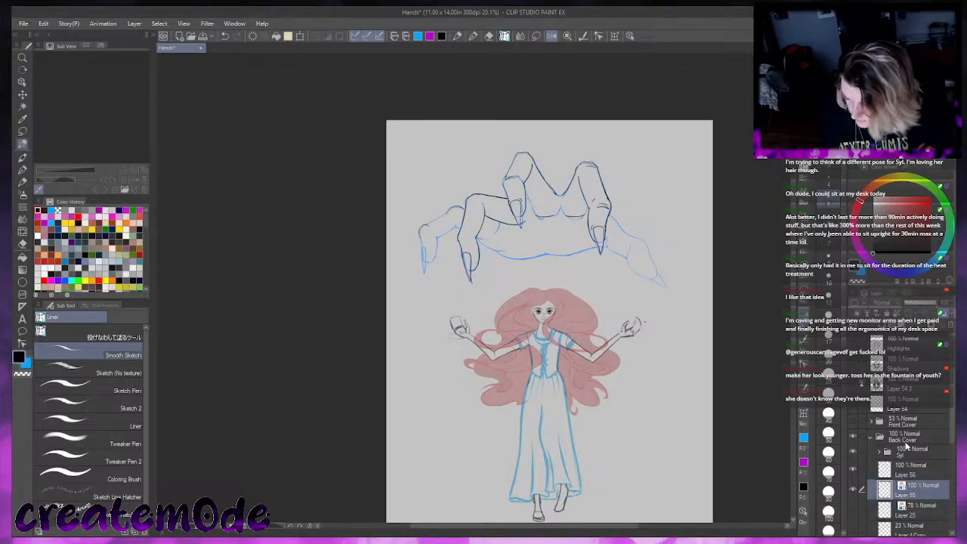
left_click(903, 470)
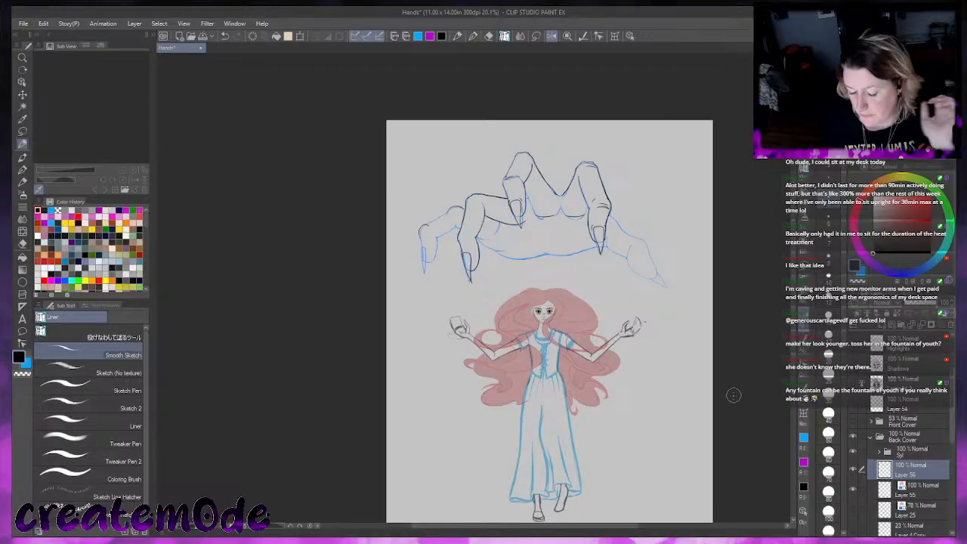
Try a crease line across the lower joint of the giant hand's long front finger, and undo it
key("ctrl+plus")
key("ctrl+plus")
key("ctrl+plus")
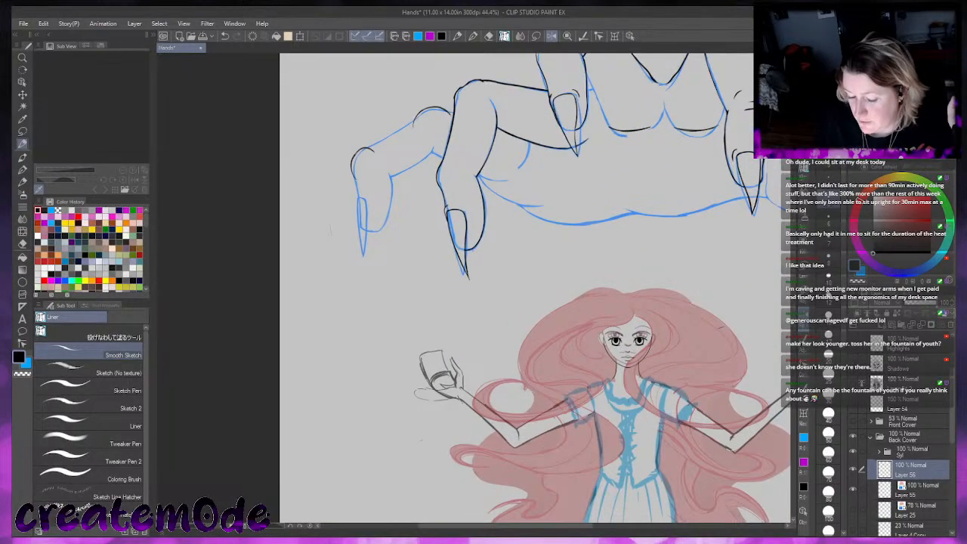
scroll(529, 287, "up", 4)
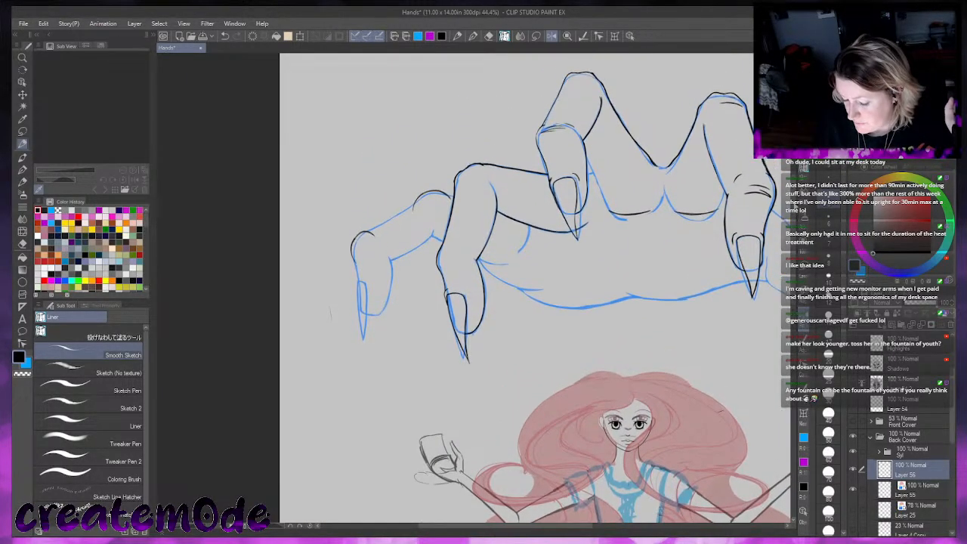
key("ctrl+plus")
key("ctrl+plus")
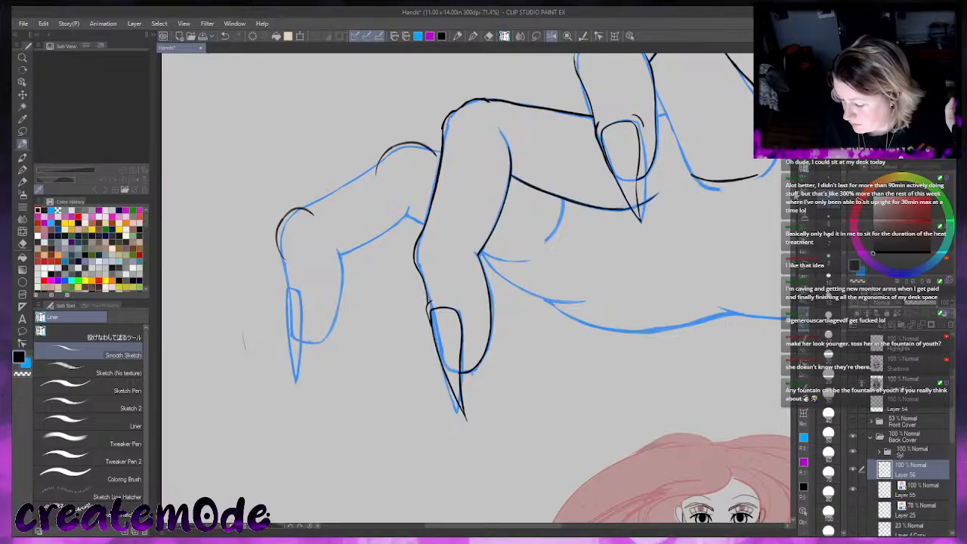
scroll(520, 289, "up", 1)
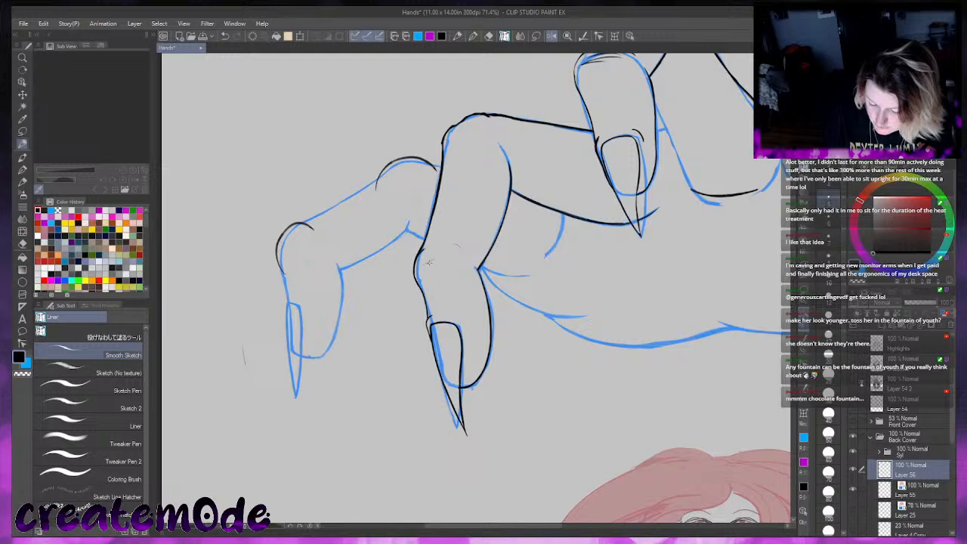
left_click_drag(421, 264, 452, 257)
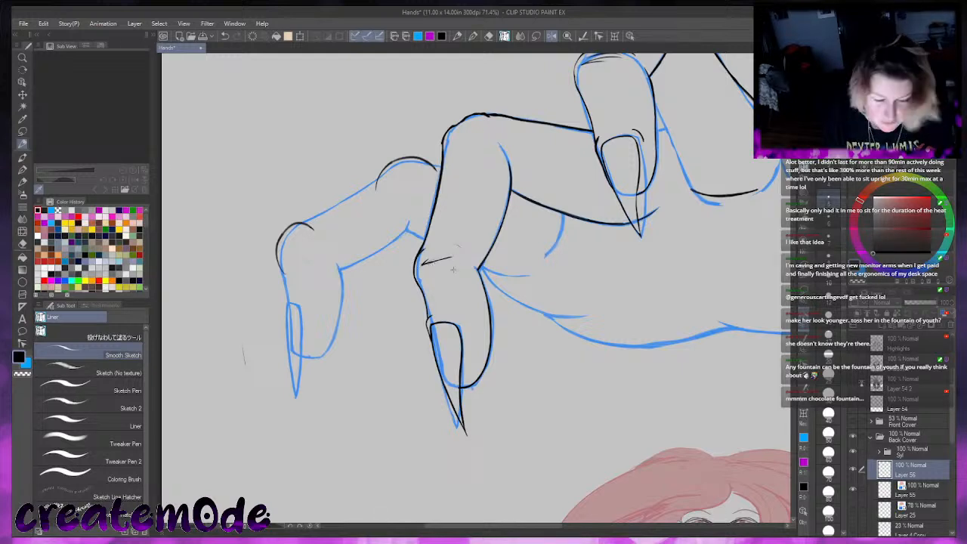
key("ctrl+z")
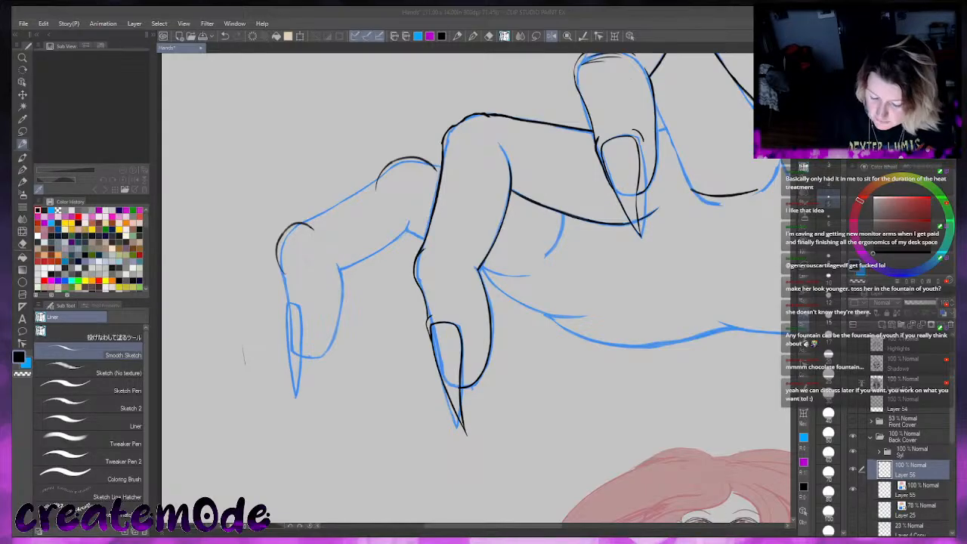
Try short curved wrinkles above the front finger's lower joint, and undo them
left_click(436, 320)
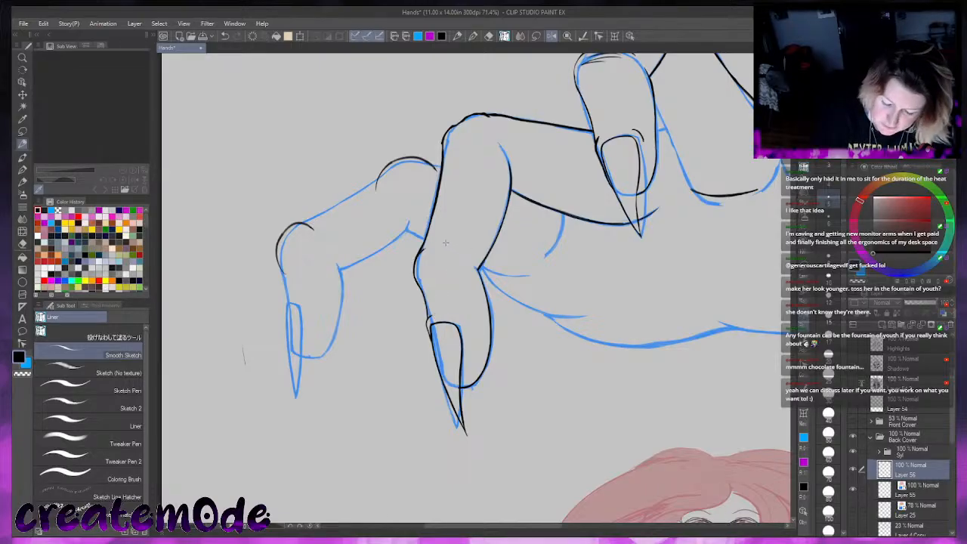
left_click_drag(446, 246, 474, 239)
left_click_drag(463, 218, 478, 231)
left_click_drag(467, 212, 483, 233)
key("ctrl+z")
key("ctrl+z")
key("ctrl+z")
key("ctrl+z")
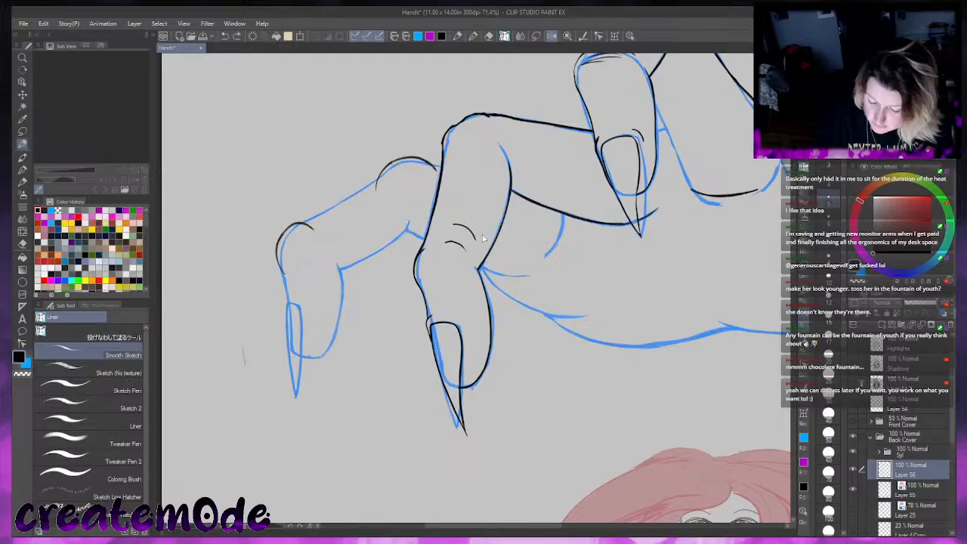
key("ctrl+z")
Draw short, light crease lines at the outer edge of the front finger's lower joint, undoing unwanted strokes
mouse_move(445, 243)
left_mouse_down()
mouse_move(465, 251)
mouse_move(434, 262)
left_mouse_up()
key("ctrl+z")
key("ctrl+z")
key("ctrl+z")
key("ctrl+z")
mouse_move(423, 264)
left_mouse_down()
mouse_move(453, 250)
mouse_move(440, 266)
mouse_move(427, 258)
mouse_move(452, 259)
left_mouse_up()
key("ctrl+z")
key("ctrl+z")
key("ctrl+z")
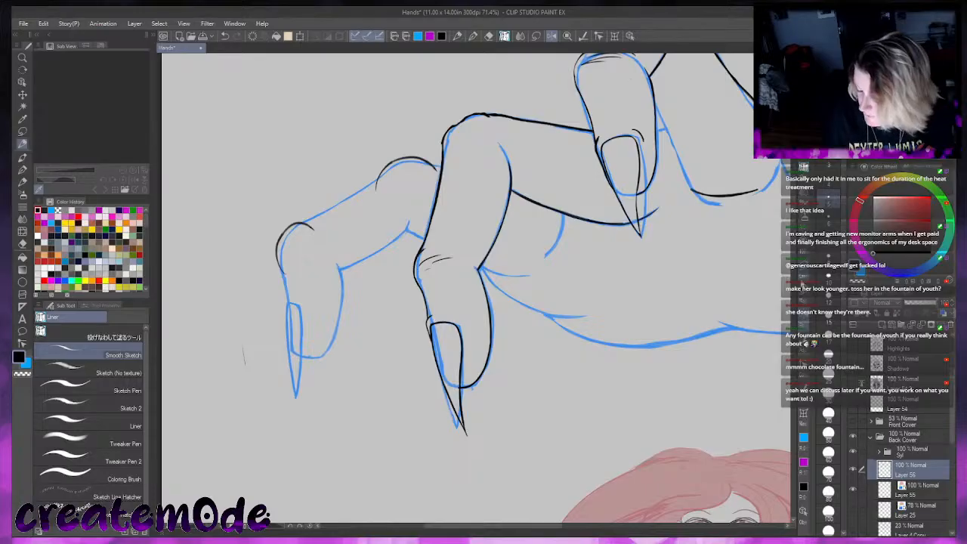
Mirror the canvas view horizontally and check the whole page
scroll(476, 287, "up", 5)
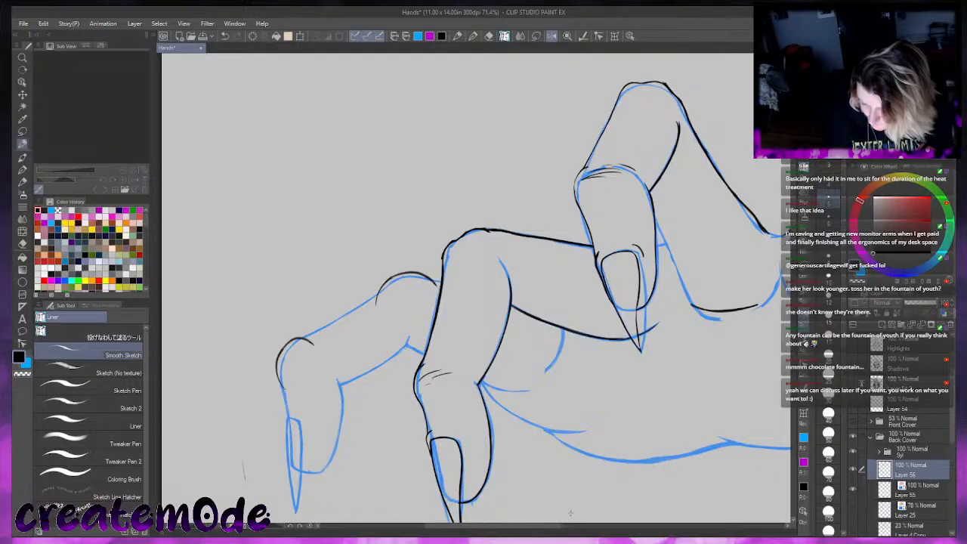
key("h")
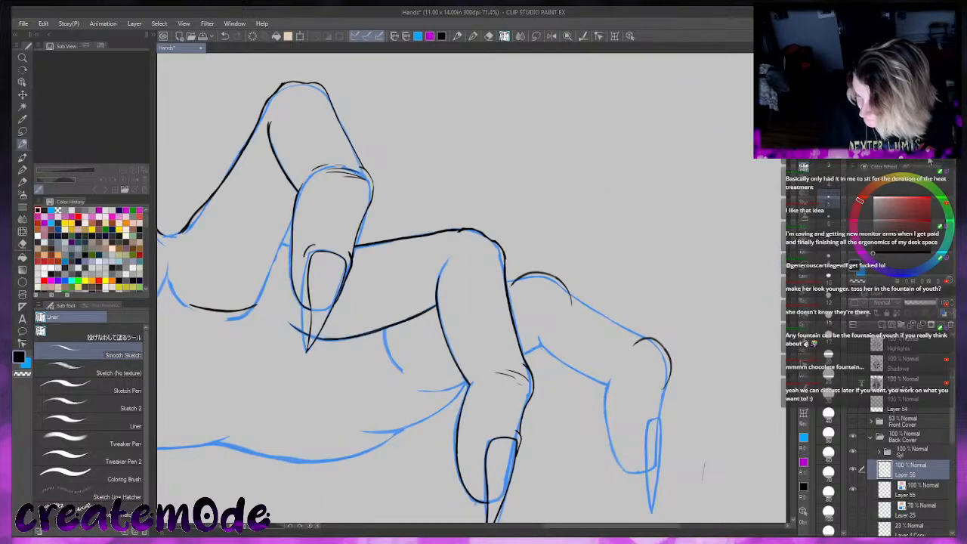
key("ctrl+0")
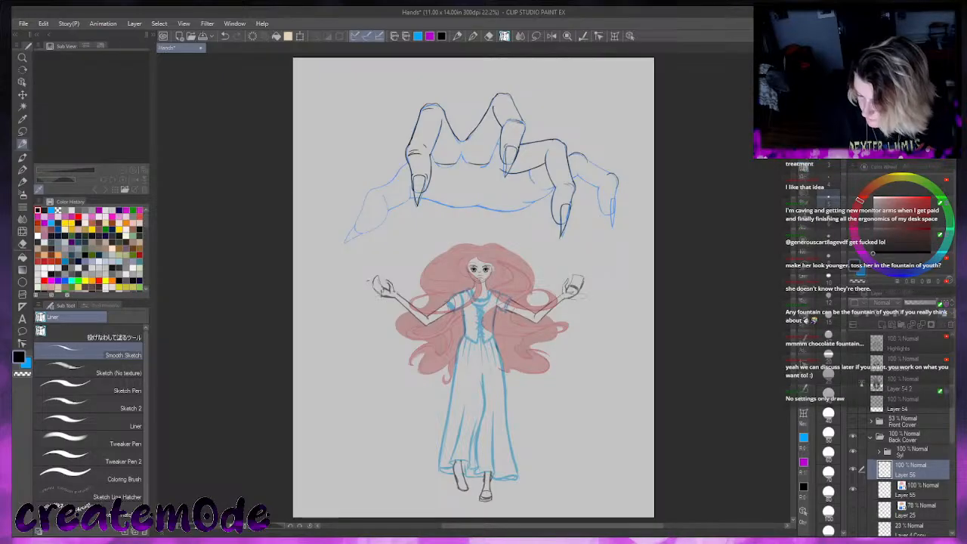
Ink the upper edge of the giant hand's outermost finger between its two knuckles, following the blue sketch
key("ctrl+plus")
key("ctrl+plus")
key("ctrl+plus")
key("ctrl+plus")
left_click_drag(573, 526, 633, 528)
left_click_drag(794, 272, 804, 203)
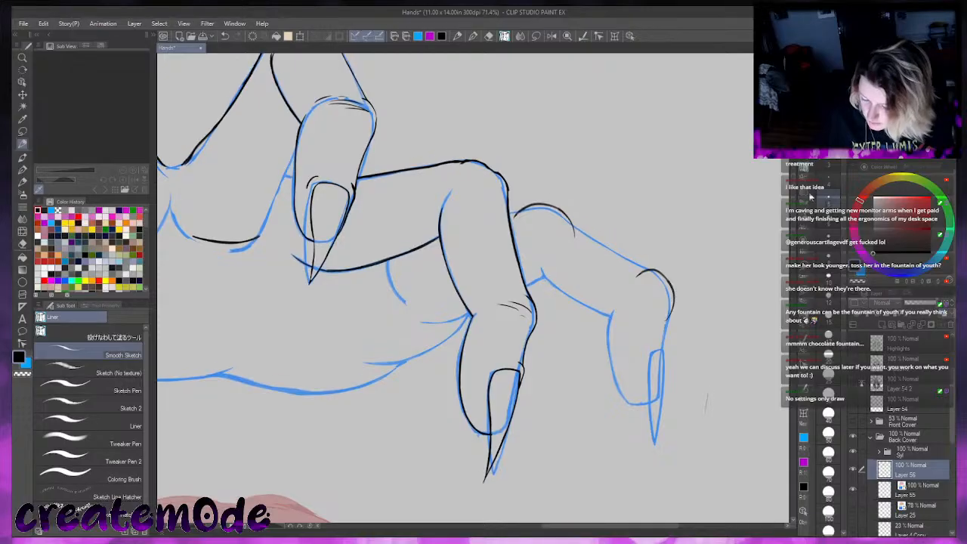
left_click_drag(568, 220, 635, 258)
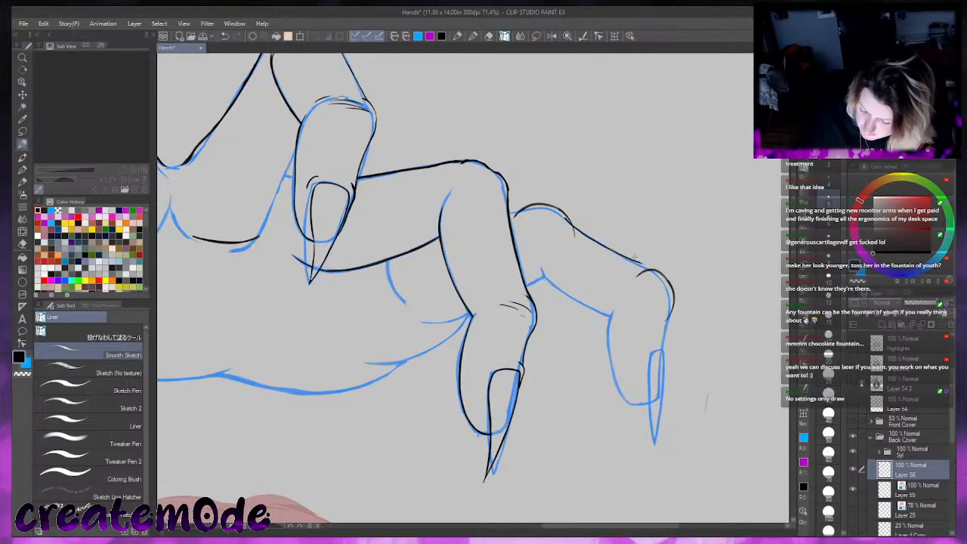
key("ctrl+z")
left_click_drag(571, 224, 646, 269)
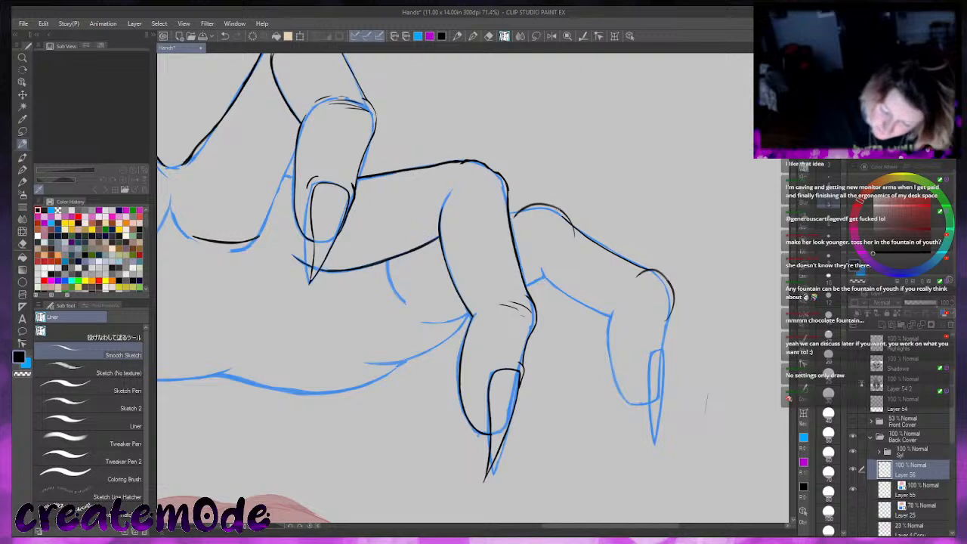
Redraw the outline over the outermost finger's first knuckle so that it meets the neighbouring finger
left_click_drag(542, 206, 594, 244)
key("ctrl+z")
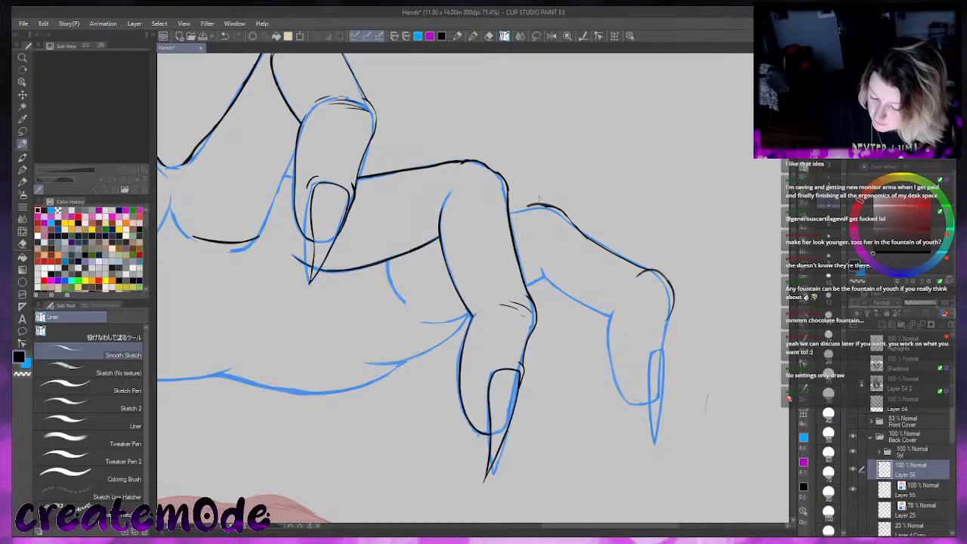
mouse_move(541, 204)
left_mouse_down()
mouse_move(512, 211)
mouse_move(533, 207)
left_mouse_up()
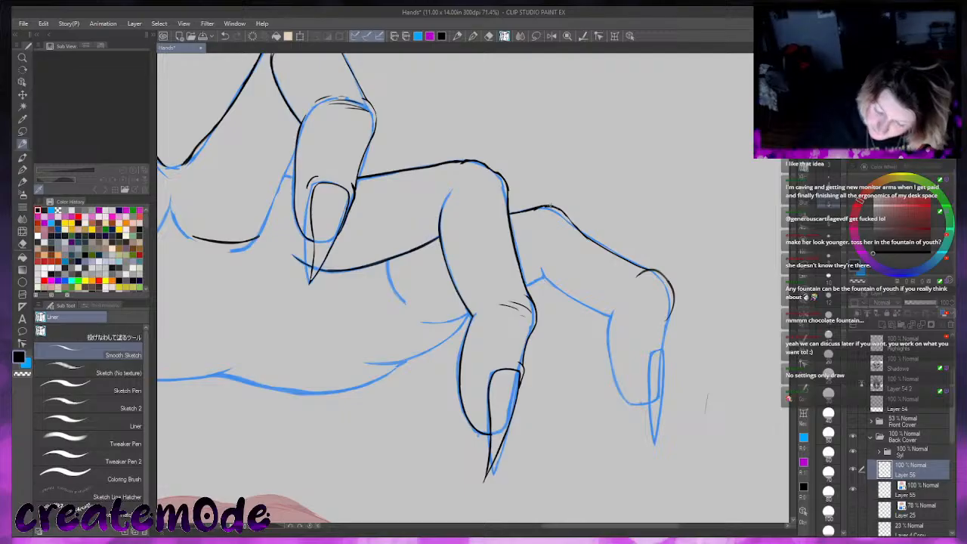
mouse_move(543, 206)
left_mouse_down()
mouse_move(565, 212)
mouse_move(585, 235)
mouse_move(573, 223)
left_mouse_up()
key("ctrl+z")
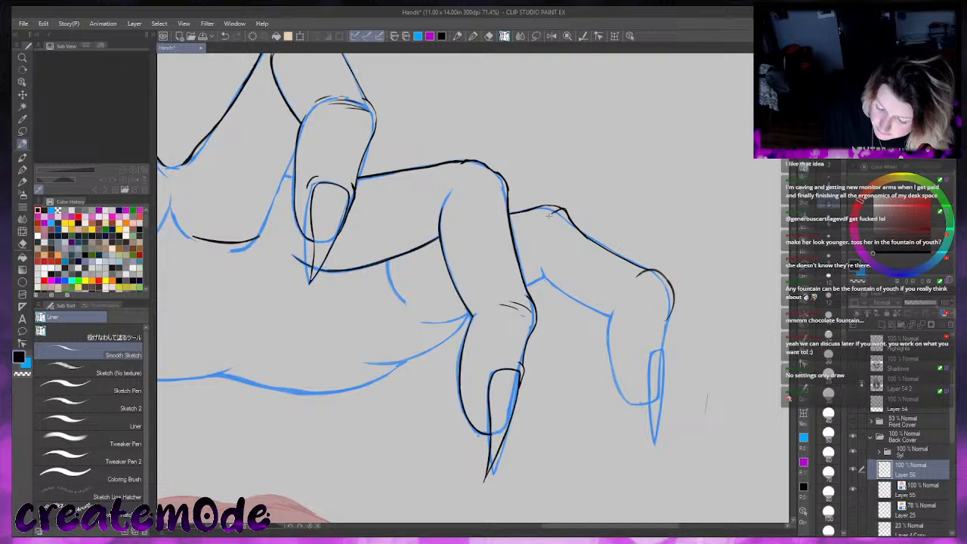
Add a short crease just inside the outermost finger's first knuckle, undoing excess strokes
mouse_move(555, 207)
left_mouse_down()
mouse_move(542, 214)
mouse_move(551, 220)
left_mouse_up()
key("ctrl+z")
key("ctrl+z")
key("ctrl+z")
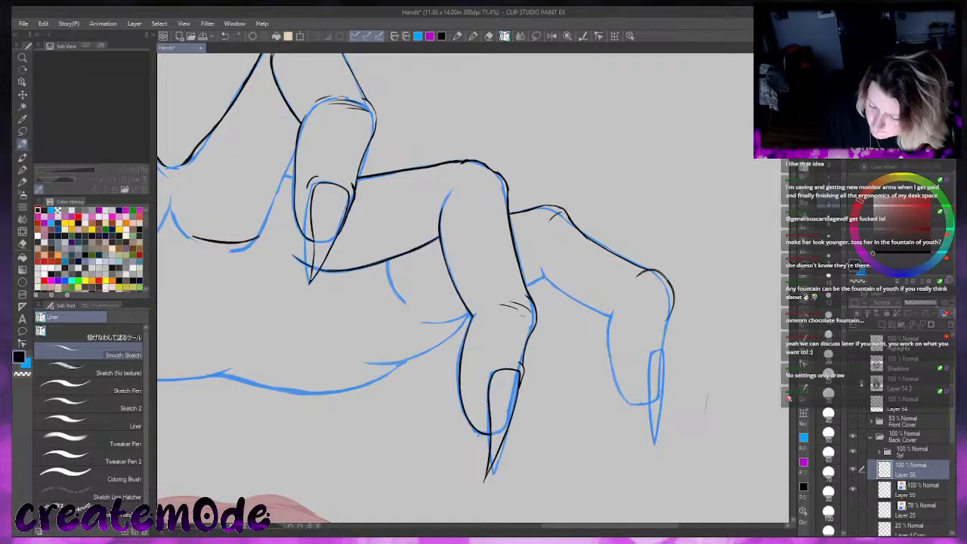
Draw short curved creases on both sides of the outermost finger's first knuckle, undoing the excess strokes
key("ctrl+z")
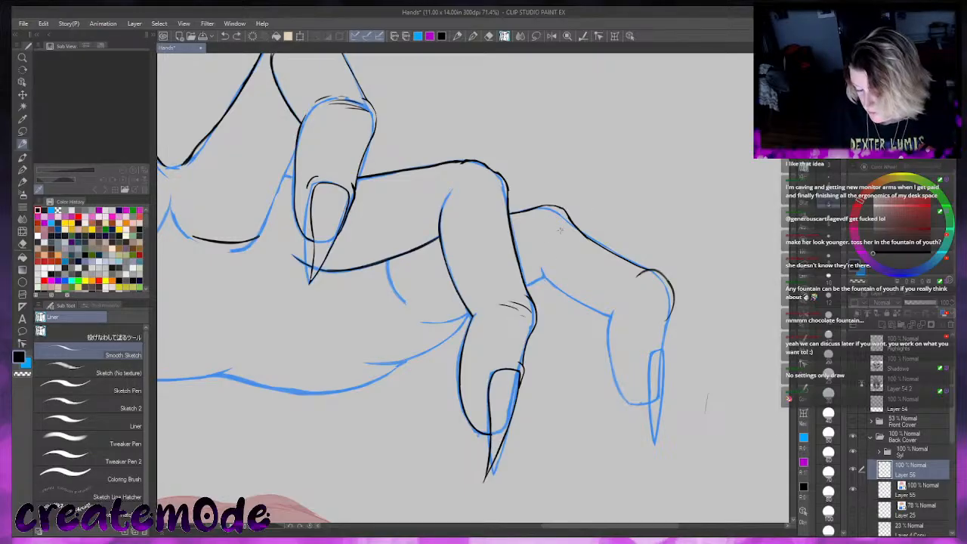
mouse_move(565, 227)
left_mouse_down()
mouse_move(555, 236)
mouse_move(533, 218)
mouse_move(558, 216)
left_mouse_up()
key("ctrl+z")
left_click_drag(672, 306, 666, 317)
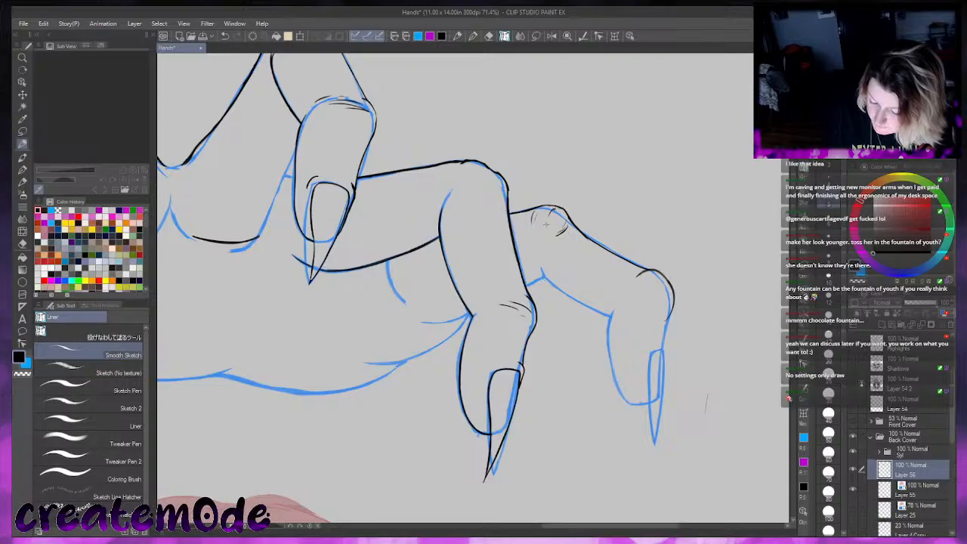
key("ctrl+z")
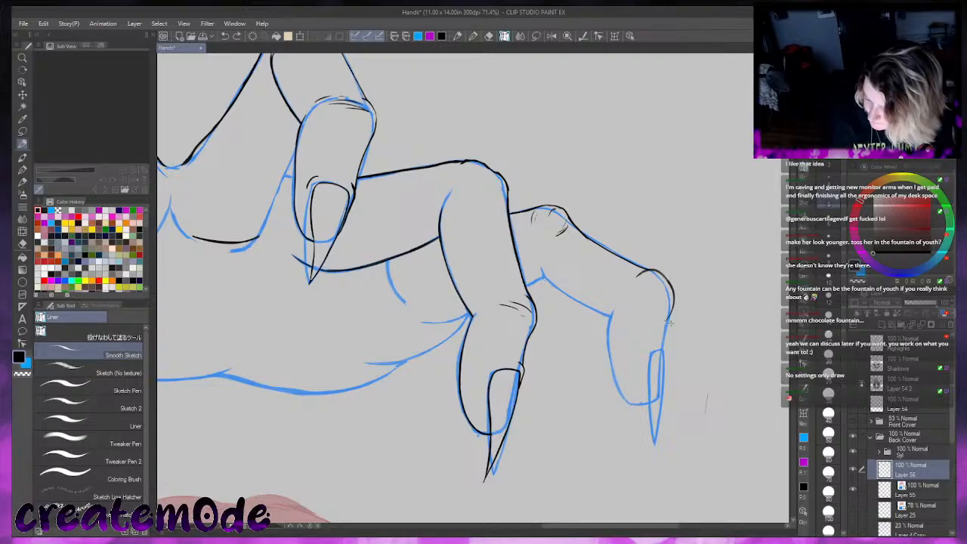
Ink the outer edge of the outermost finger from its second knuckle down to the base of the nail
mouse_move(672, 303)
left_mouse_down()
mouse_move(669, 382)
mouse_move(660, 316)
mouse_move(666, 367)
left_mouse_up()
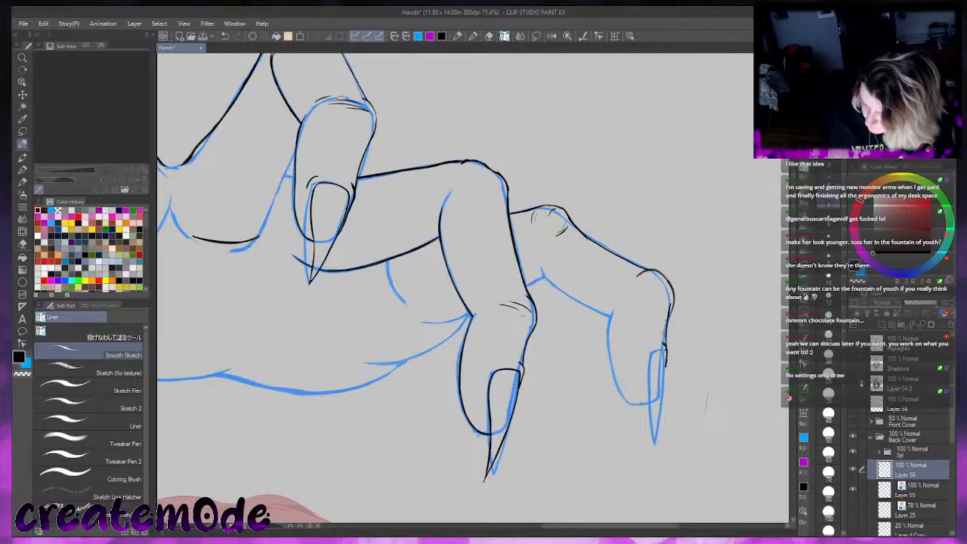
key("ctrl+z")
key("ctrl+z")
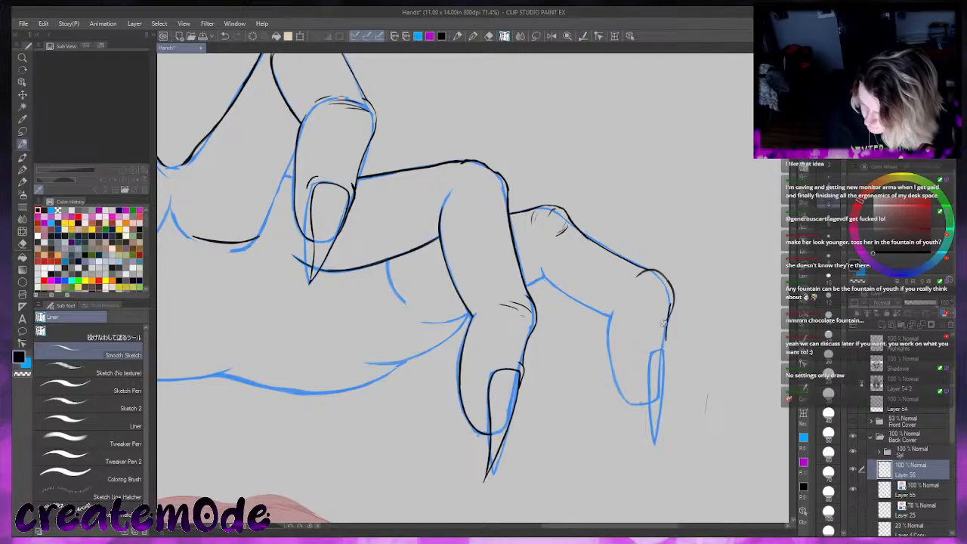
mouse_move(663, 337)
left_mouse_down()
mouse_move(662, 350)
mouse_move(673, 302)
left_mouse_up()
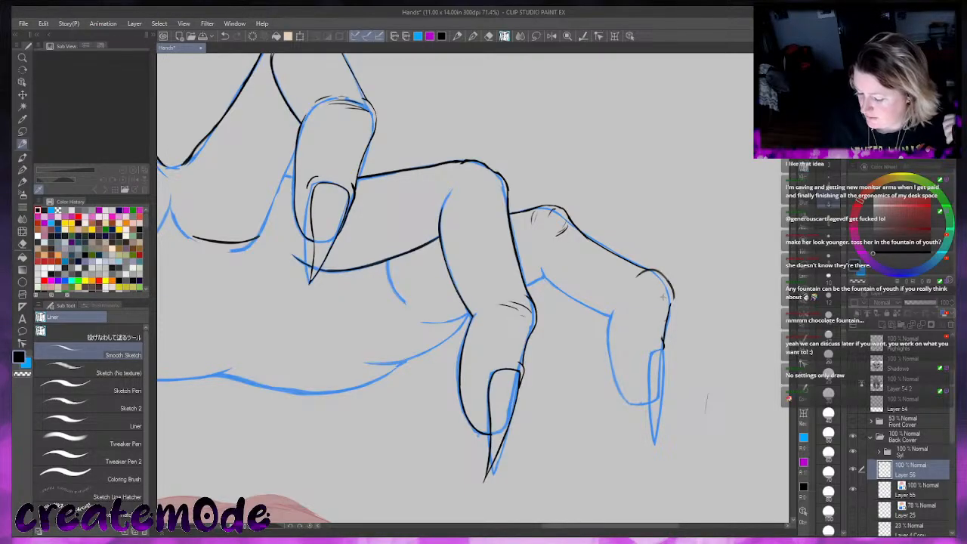
Clear the bulging outline around the outermost finger's second knuckle and undo the trial replacement curves
mouse_move(670, 306)
left_mouse_down()
mouse_move(668, 315)
mouse_move(671, 304)
left_mouse_up()
mouse_move(636, 259)
left_mouse_down()
mouse_move(641, 272)
mouse_move(676, 286)
mouse_move(672, 314)
left_mouse_up()
left_click_drag(641, 264, 654, 269)
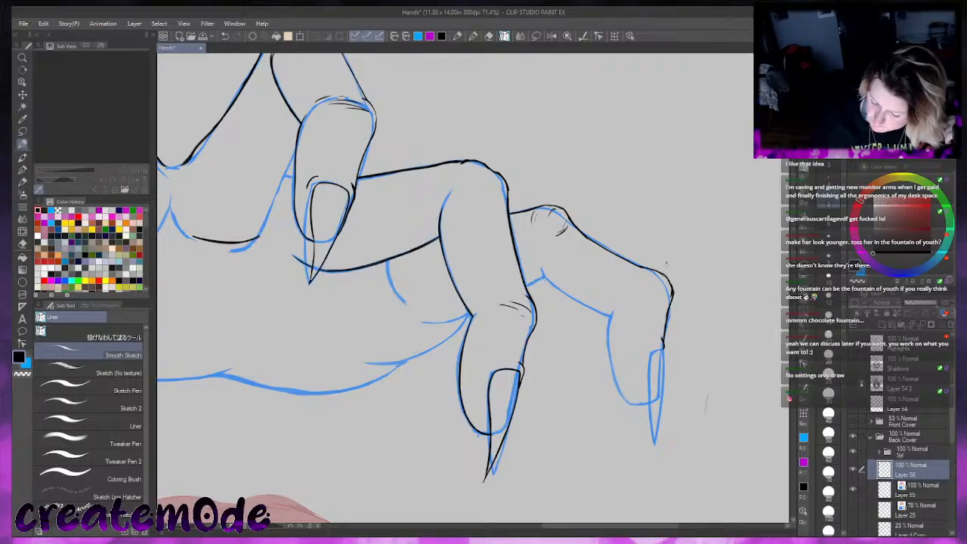
mouse_move(676, 304)
left_mouse_down()
mouse_move(664, 276)
mouse_move(672, 297)
left_mouse_up()
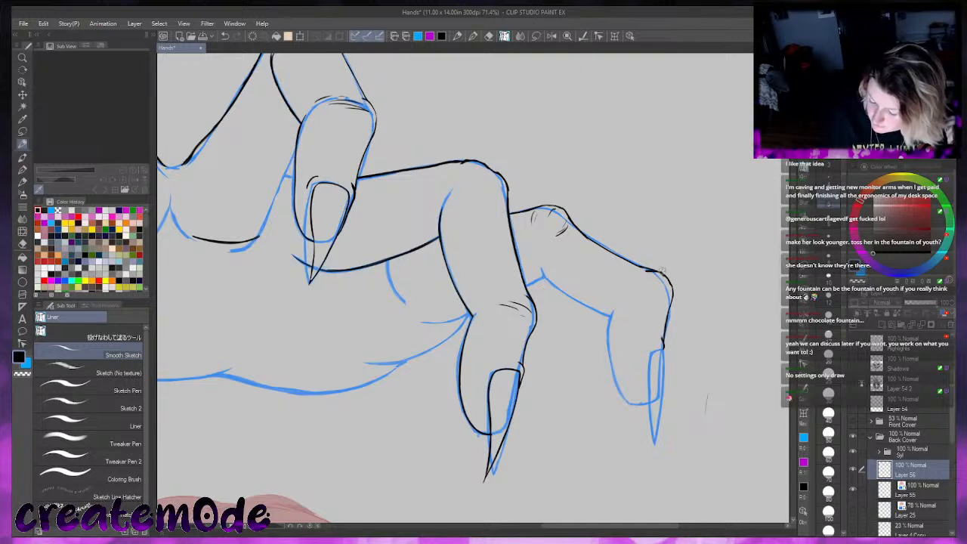
key("ctrl+z")
key("ctrl+z")
key("ctrl+z")
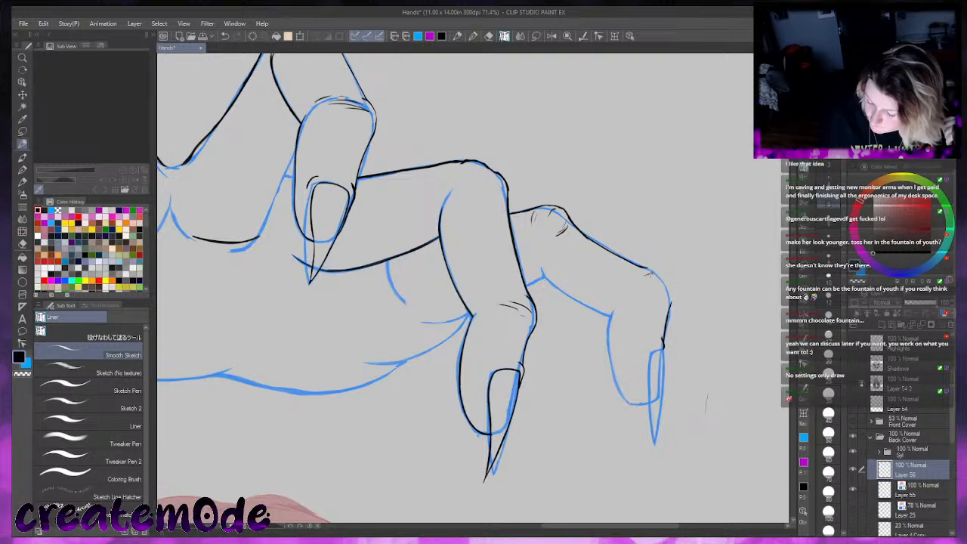
Redraw the outermost finger's second knuckle as a smooth bend joining the upper edge to the fingertip's outer edge
mouse_move(643, 269)
left_mouse_down()
mouse_move(667, 284)
mouse_move(666, 320)
left_mouse_up()
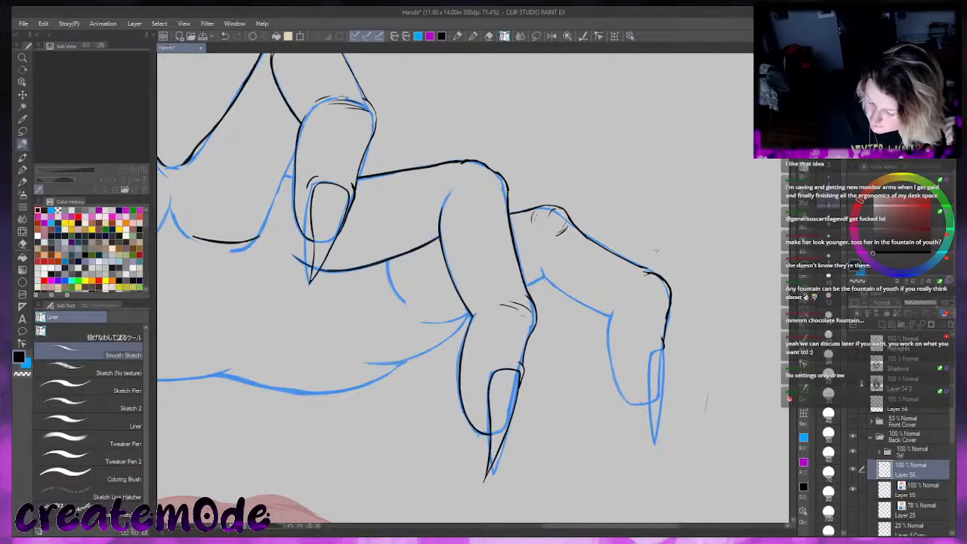
left_click_drag(641, 266, 651, 273)
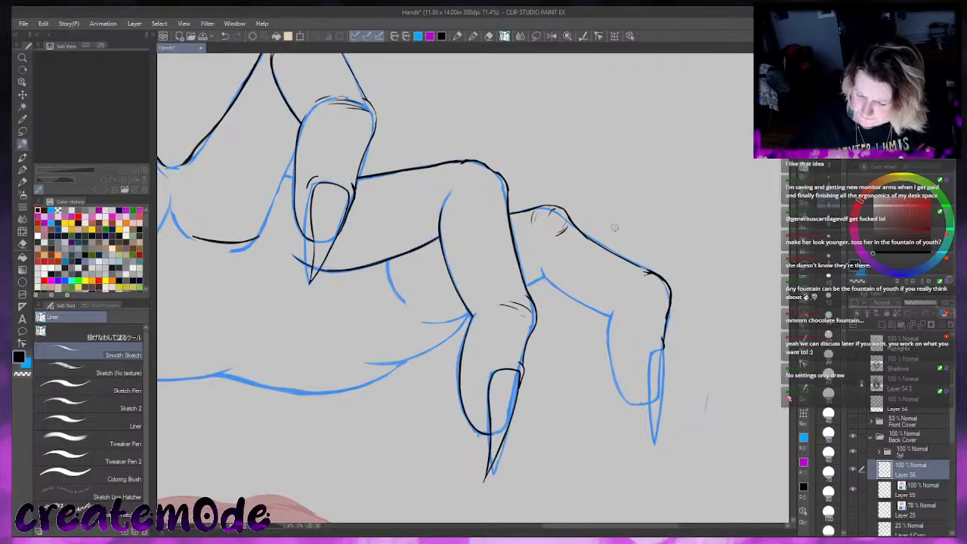
left_click_drag(643, 270, 655, 274)
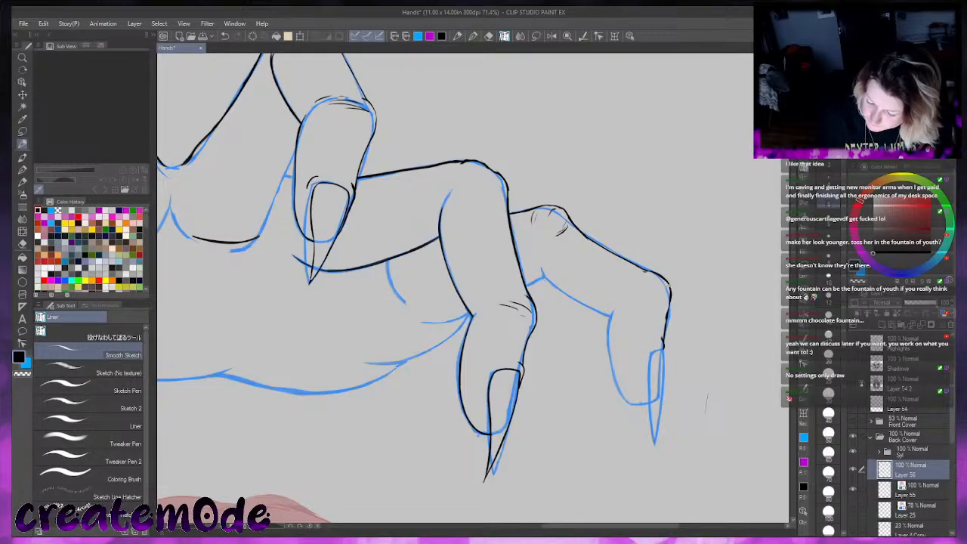
left_click_drag(670, 285, 665, 327)
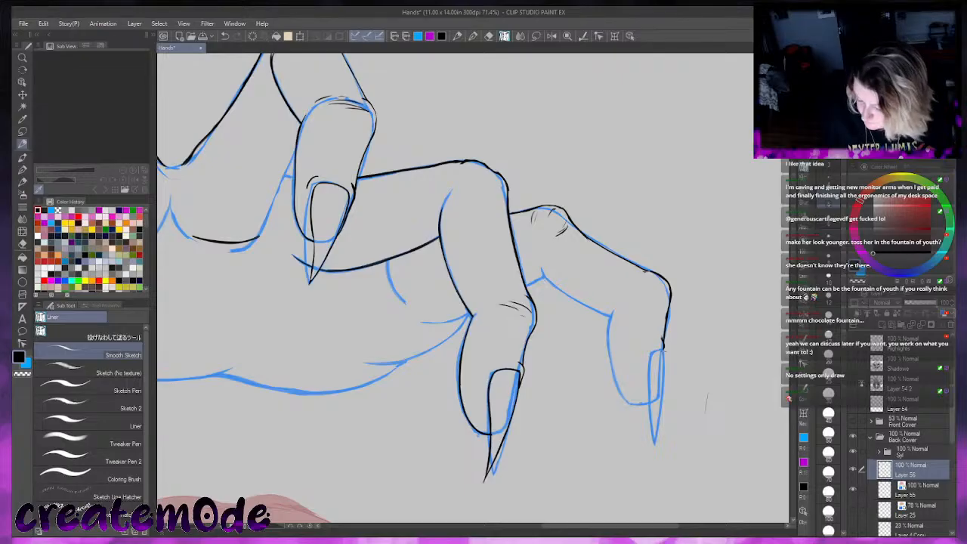
Ink the outermost finger's long pointed nail with a narrow rounded base, following the blue sketch and undoing stray strokes
left_click_drag(646, 377, 653, 457)
left_click_drag(665, 356, 653, 457)
left_click_drag(655, 350, 648, 387)
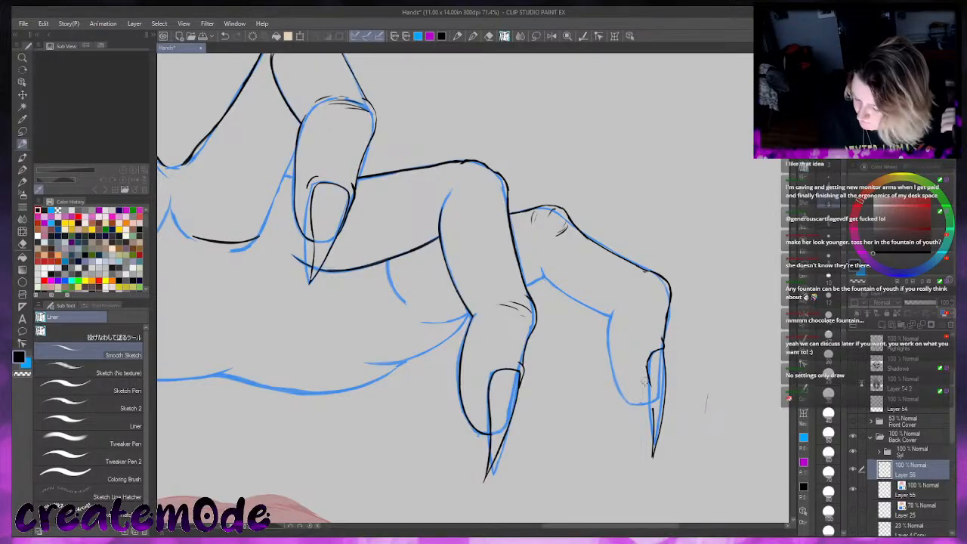
left_click_drag(650, 384, 656, 434)
mouse_move(660, 349)
left_mouse_down()
mouse_move(649, 367)
mouse_move(655, 424)
left_mouse_up()
key("ctrl+z")
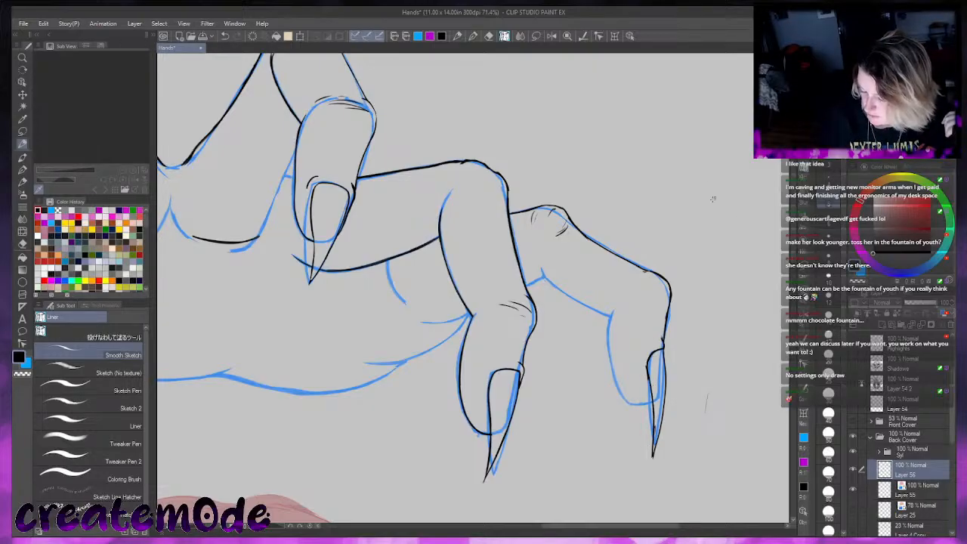
left_click_drag(662, 349, 666, 364)
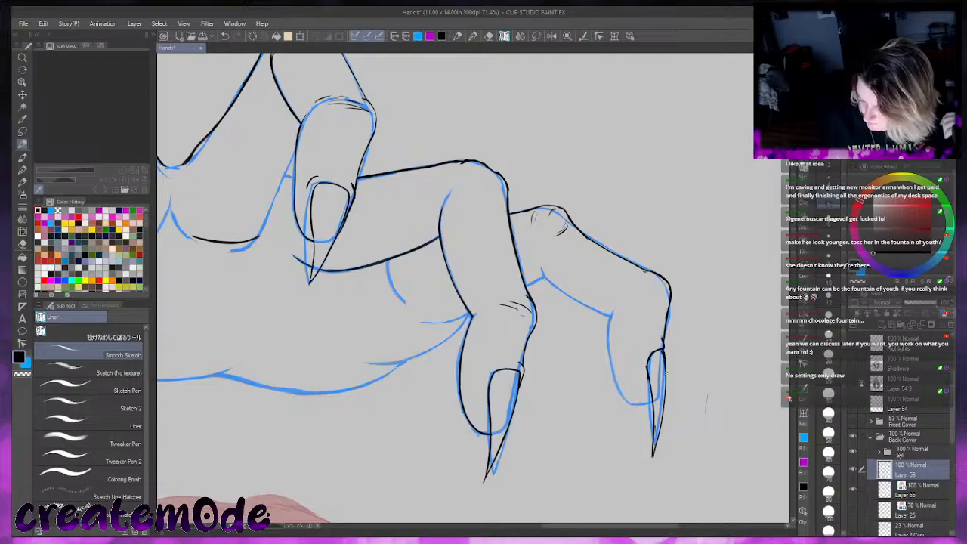
mouse_move(721, 183)
left_mouse_down()
mouse_move(742, 192)
mouse_move(742, 264)
left_mouse_up()
key("ctrl+z")
key("ctrl+z")
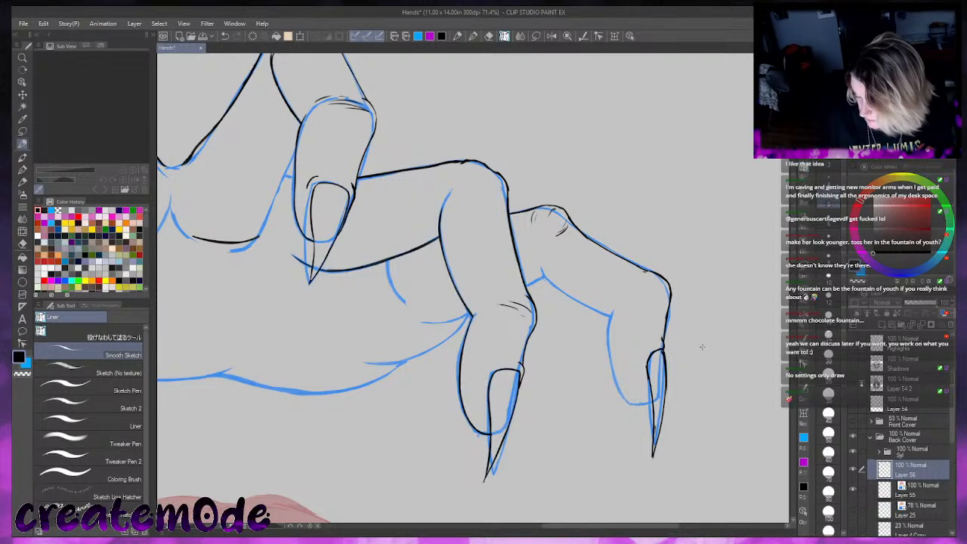
mouse_move(656, 349)
left_mouse_down()
mouse_move(642, 367)
mouse_move(649, 388)
mouse_move(665, 348)
mouse_move(649, 381)
mouse_move(655, 447)
left_mouse_up()
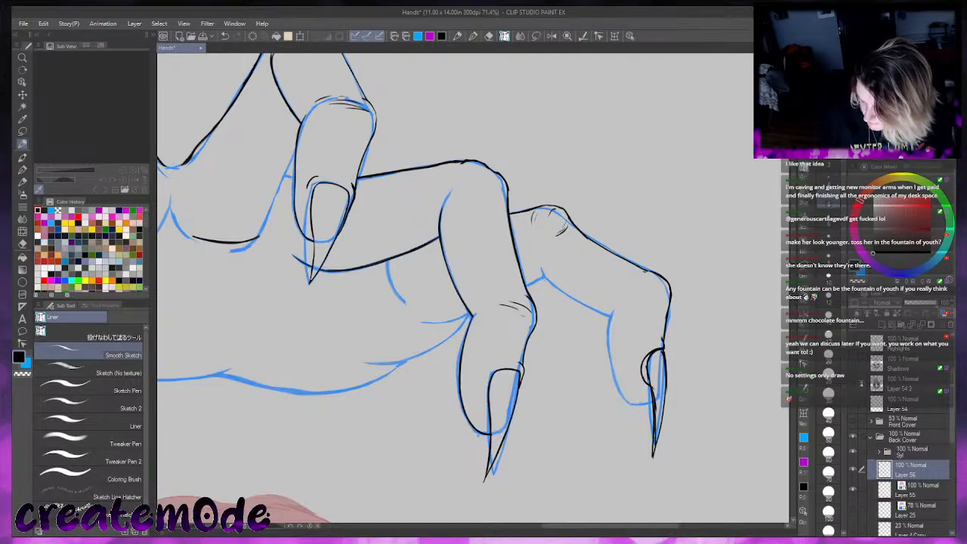
left_click_drag(652, 390, 656, 431)
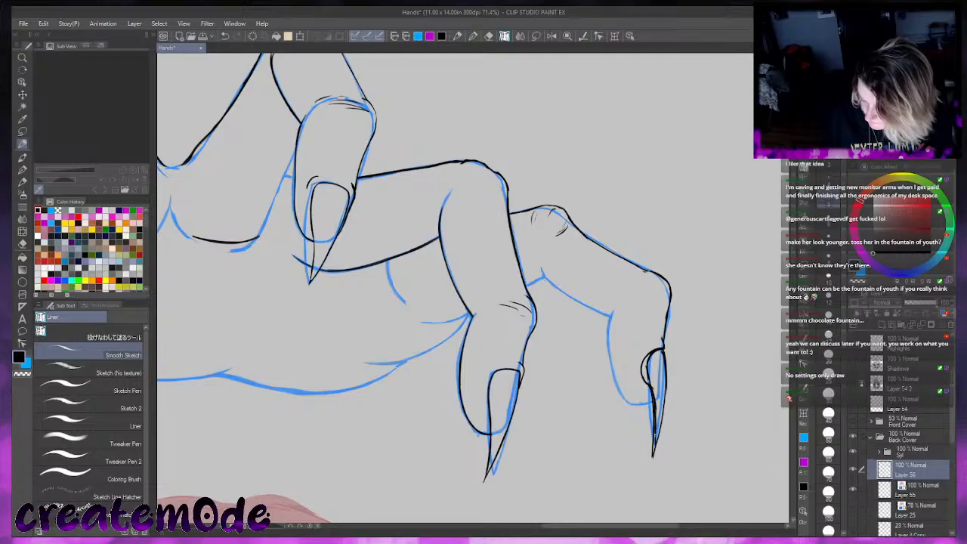
mouse_move(657, 341)
left_mouse_down()
mouse_move(636, 362)
mouse_move(656, 341)
mouse_move(638, 361)
mouse_move(650, 366)
mouse_move(654, 357)
mouse_move(652, 383)
left_mouse_up()
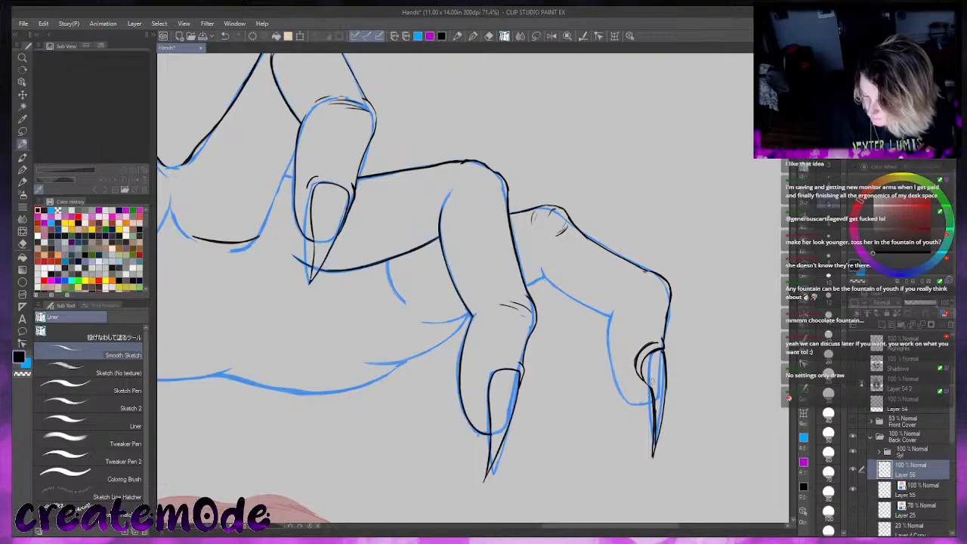
left_click_drag(654, 387, 647, 465)
left_click_drag(652, 389, 655, 445)
left_click(654, 443, "alt")
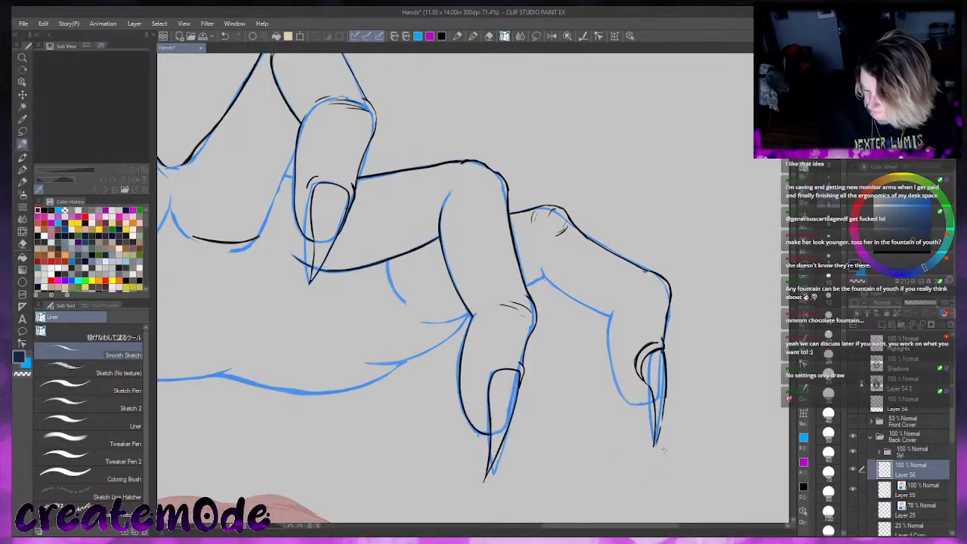
left_click_drag(901, 239, 820, 307)
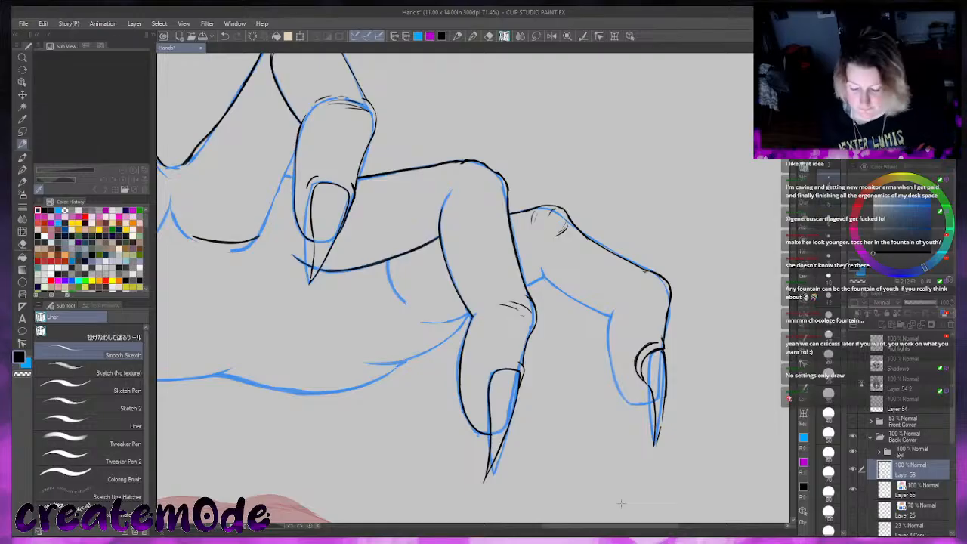
key("ctrl+z")
key("ctrl+z")
key("ctrl+z")
key("ctrl+z")
key("ctrl+z")
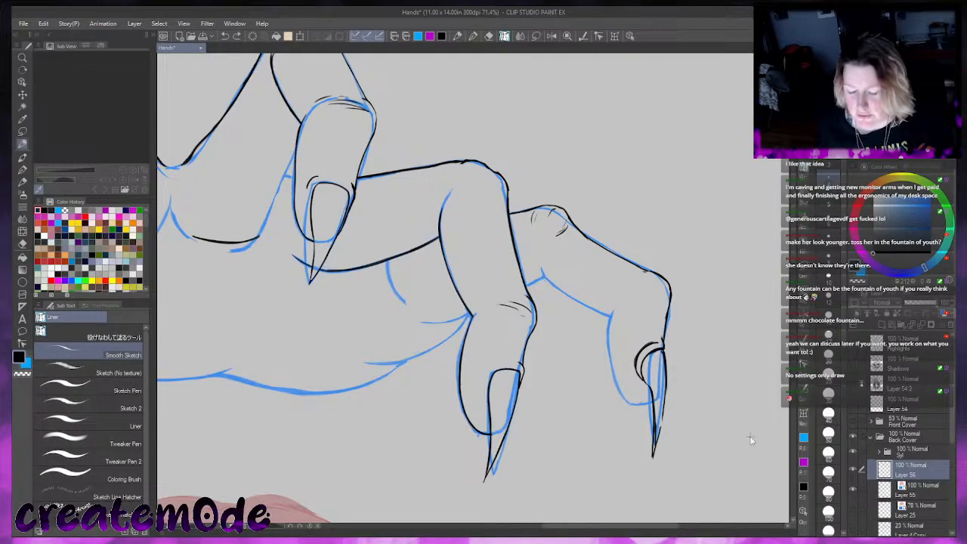
key("ctrl+z")
key("ctrl+z")
key("ctrl+z")
key("ctrl+z")
key("ctrl+z")
key("ctrl+z")
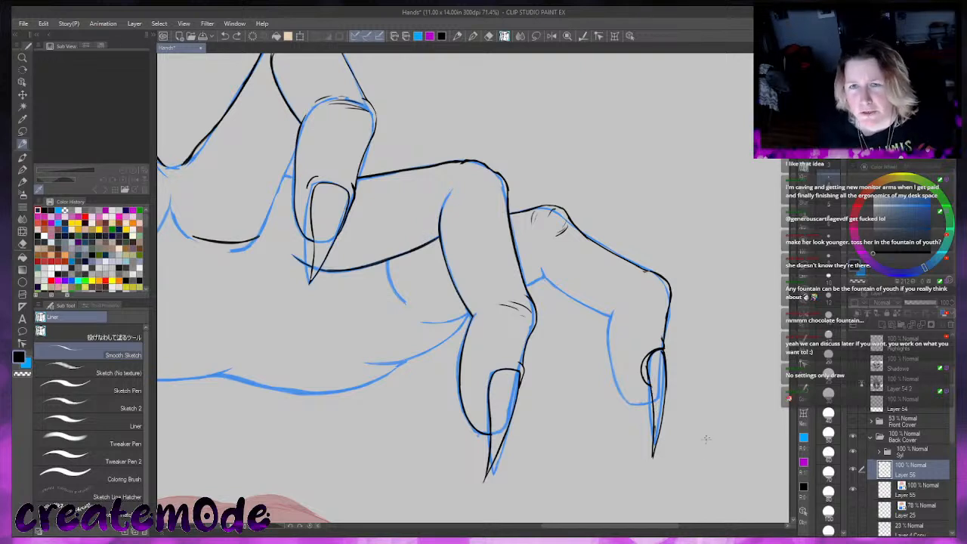
key("ctrl+z")
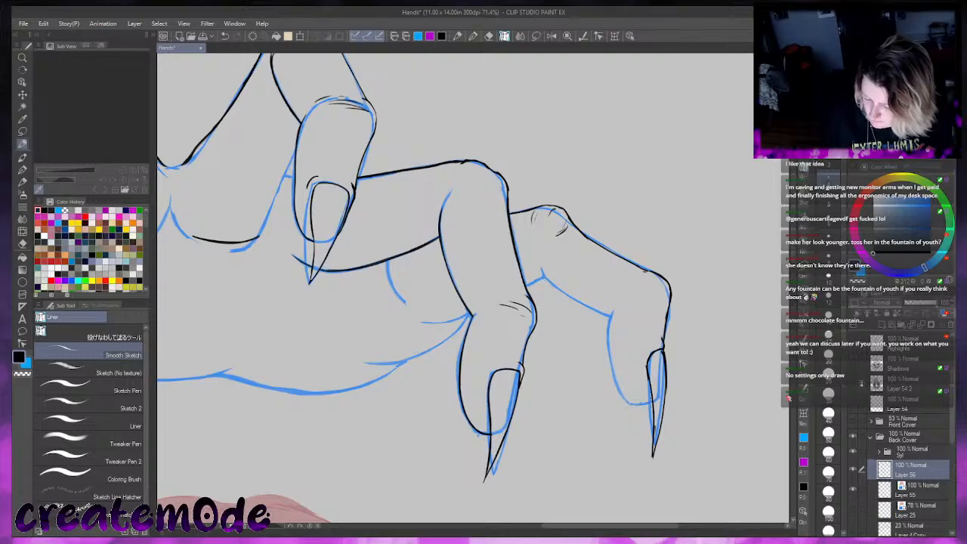
Ink the inner edge of the outermost fingertip from the lower joint down and around to the nail
left_click_drag(648, 405, 636, 399)
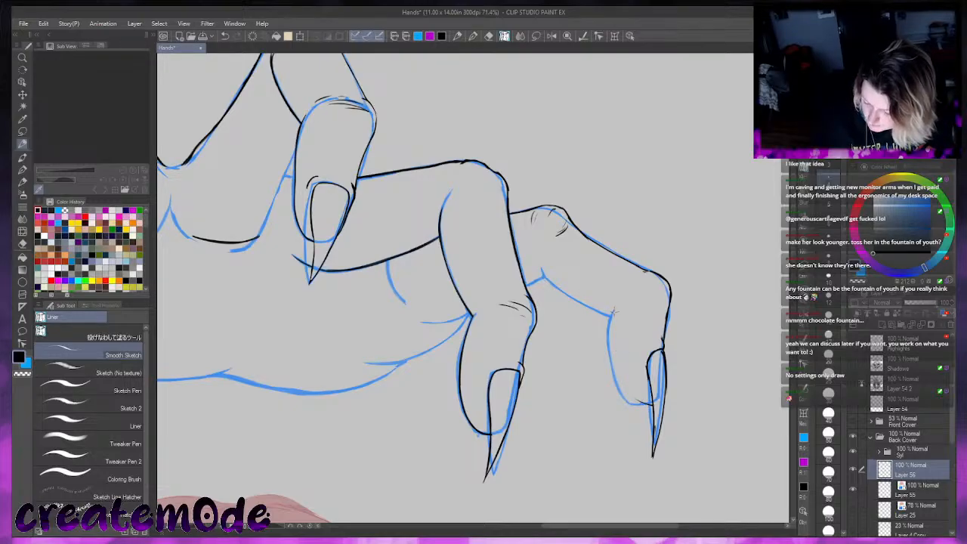
mouse_move(613, 310)
left_mouse_down()
mouse_move(618, 373)
mouse_move(654, 407)
left_mouse_up()
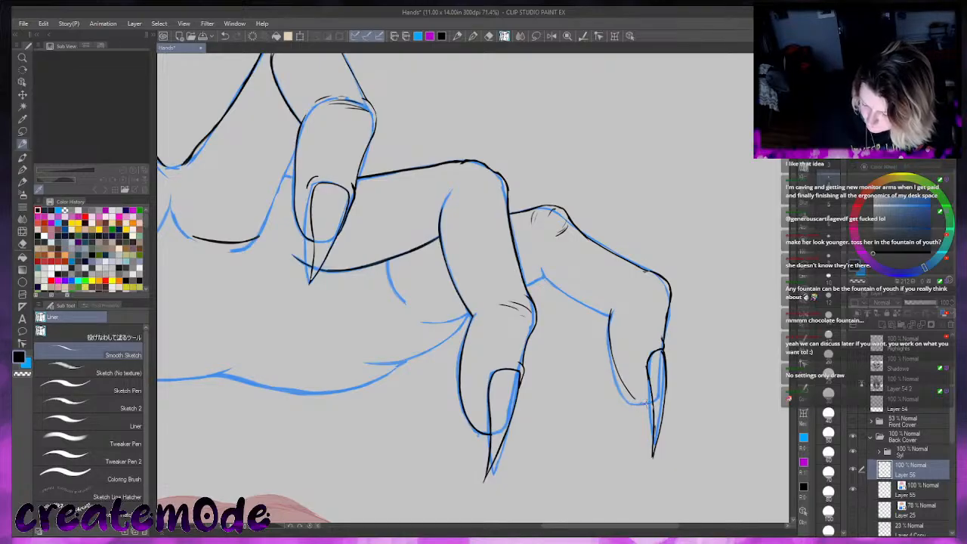
left_click_drag(652, 406, 628, 388)
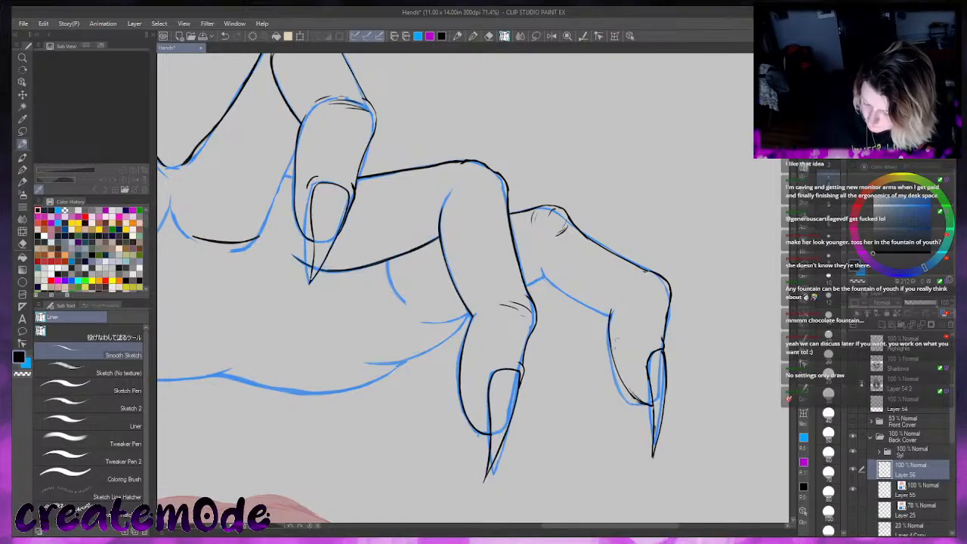
left_click_drag(611, 308, 618, 372)
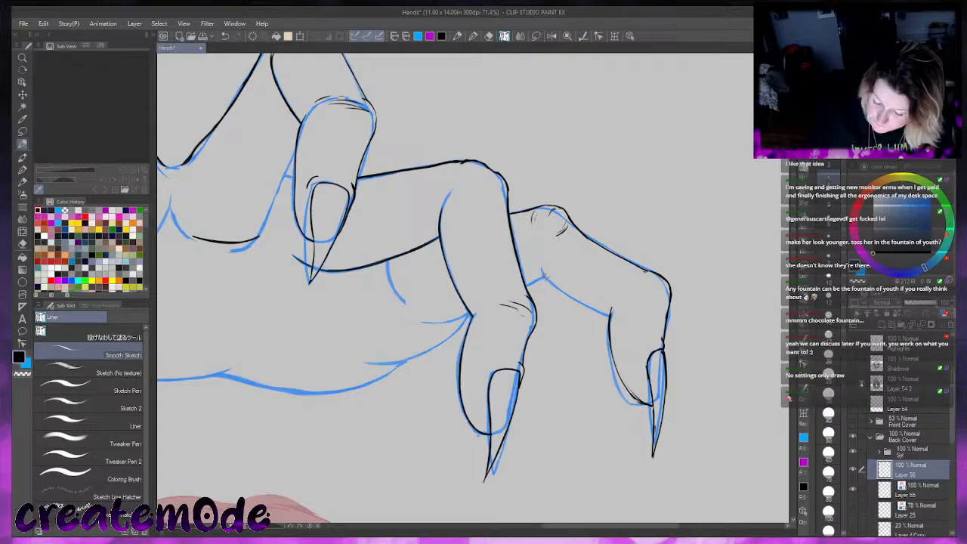
Ink the outermost finger's underside between its joints, connect it to the neighbouring finger, and view the whole page
left_click_drag(544, 273, 609, 318)
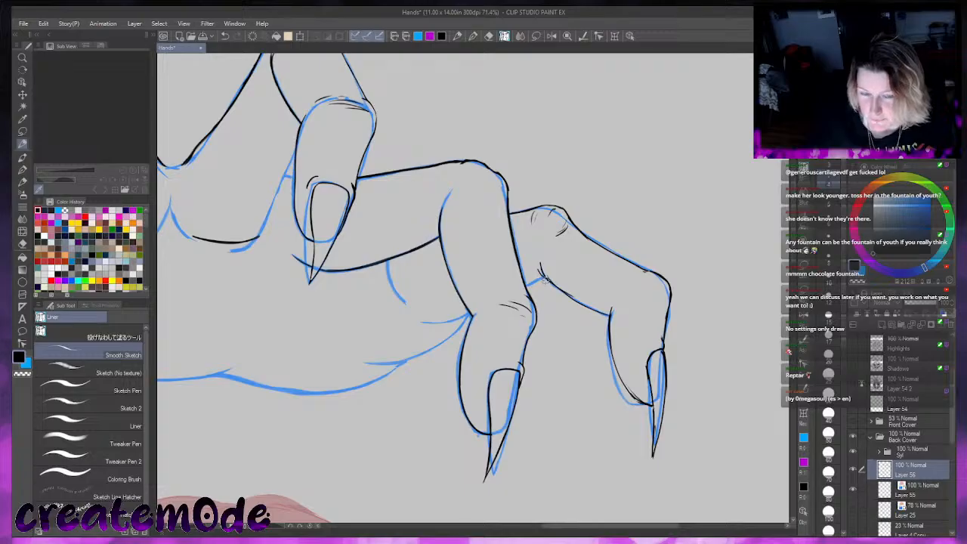
left_click_drag(547, 280, 594, 315)
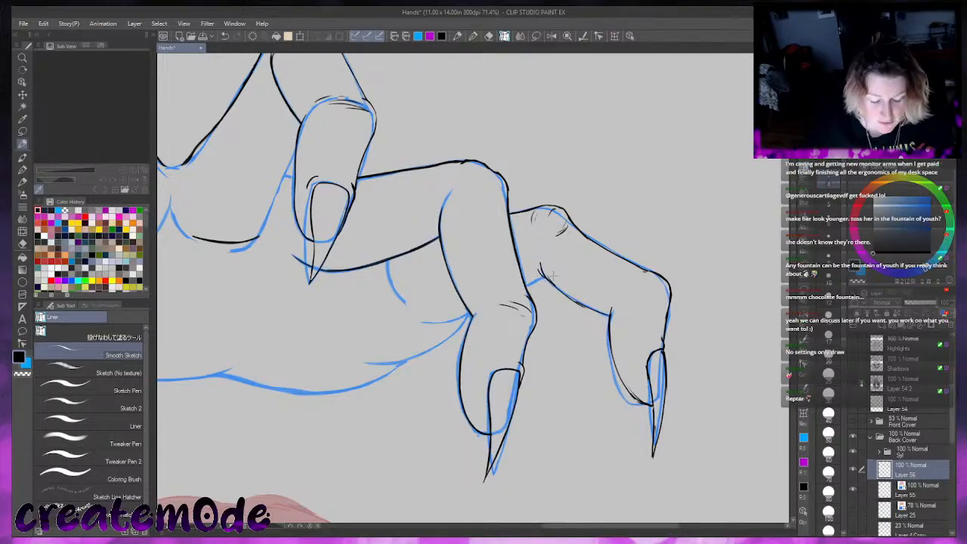
key("ctrl+z")
left_click_drag(550, 281, 594, 308)
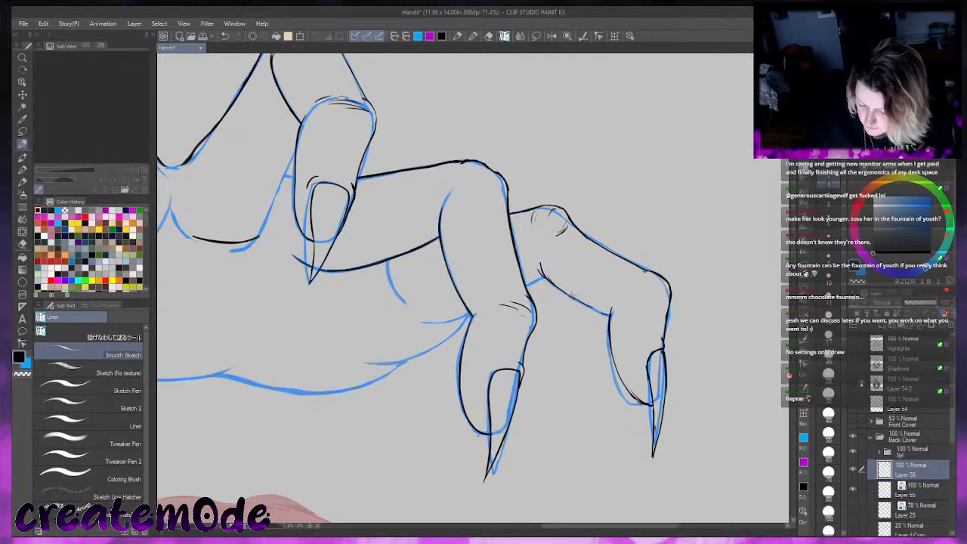
left_click_drag(576, 299, 607, 313)
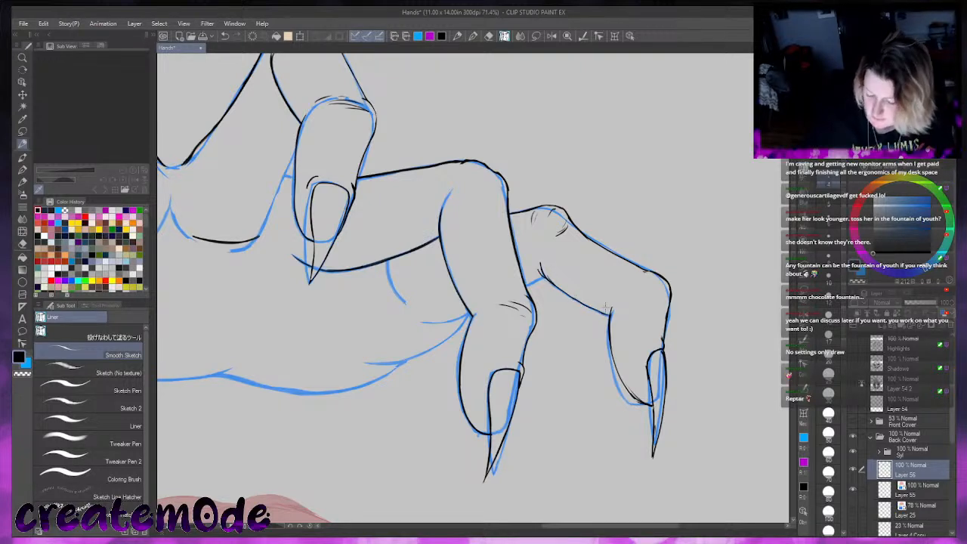
left_click_drag(542, 277, 526, 283)
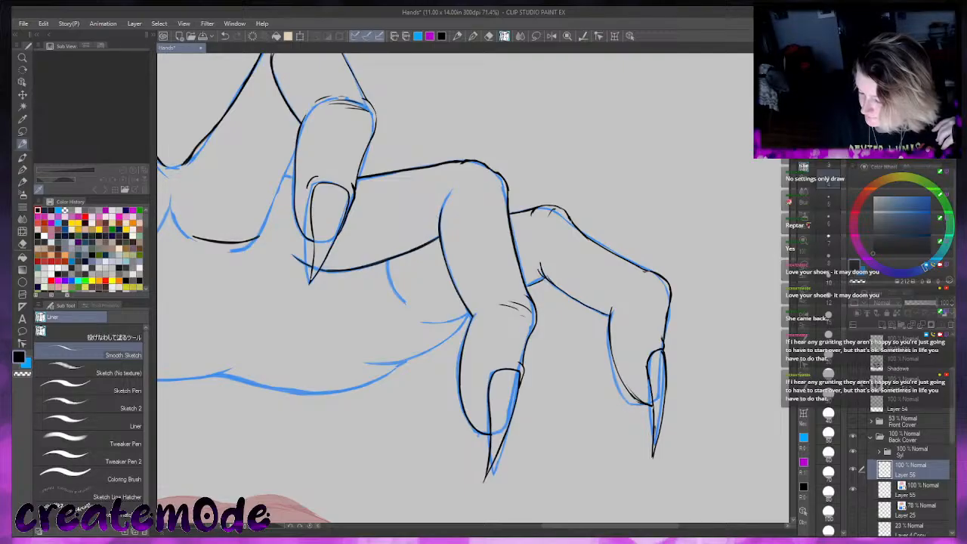
key("ctrl+0")
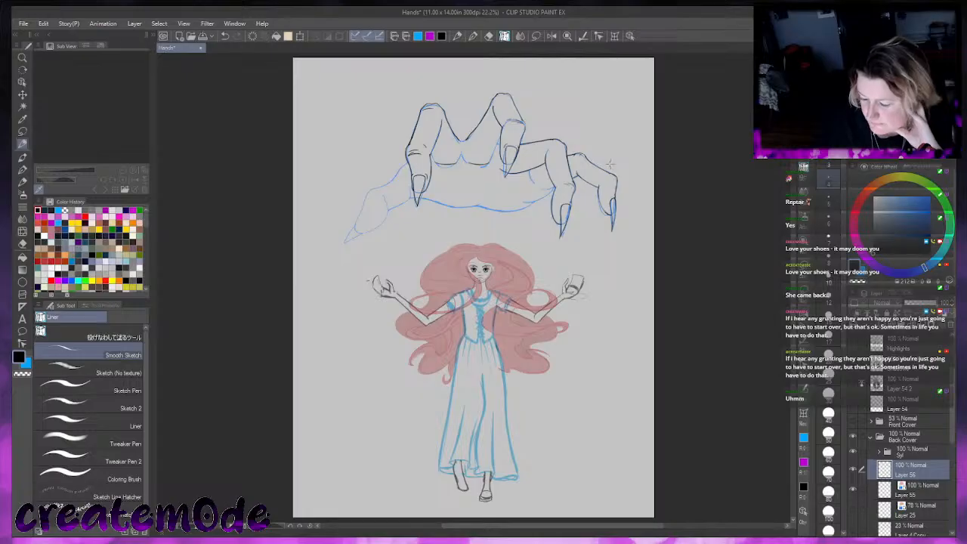
Ink the short palm crease beside the pointing finger's lower joint and the small curved crease beneath that finger
scroll(473, 288, "up", 5)
left_click_drag(473, 288, 472, 434)
scroll(474, 288, "up", 3)
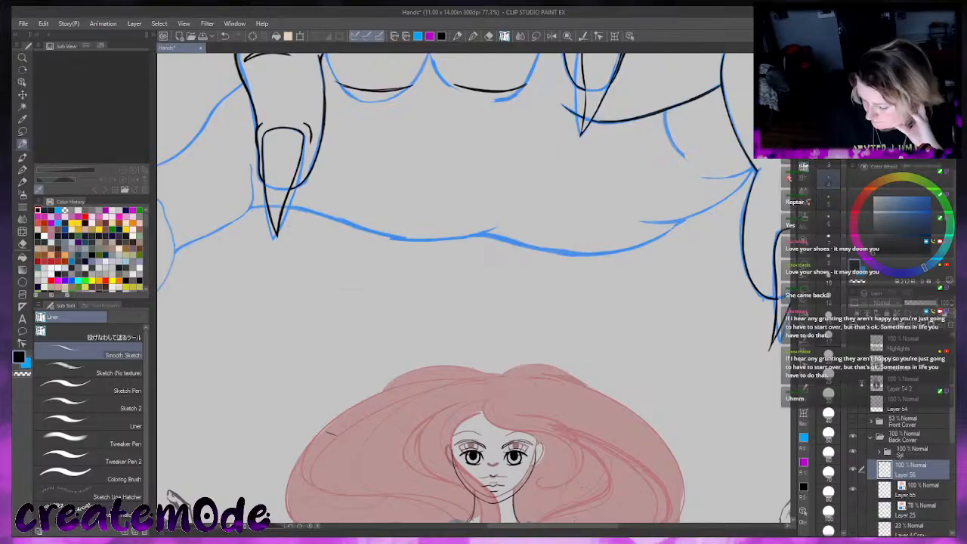
left_click_drag(576, 490, 428, 490)
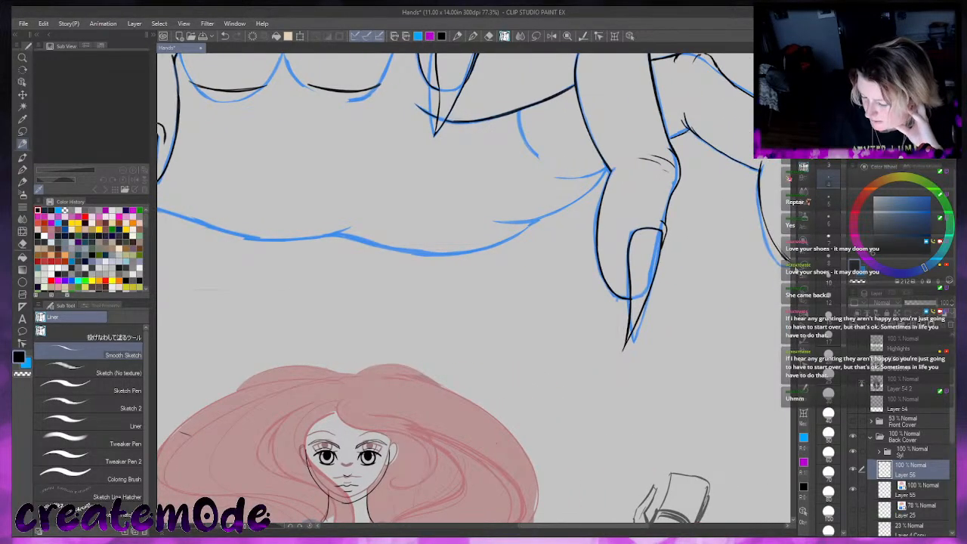
left_click_drag(794, 268, 794, 238)
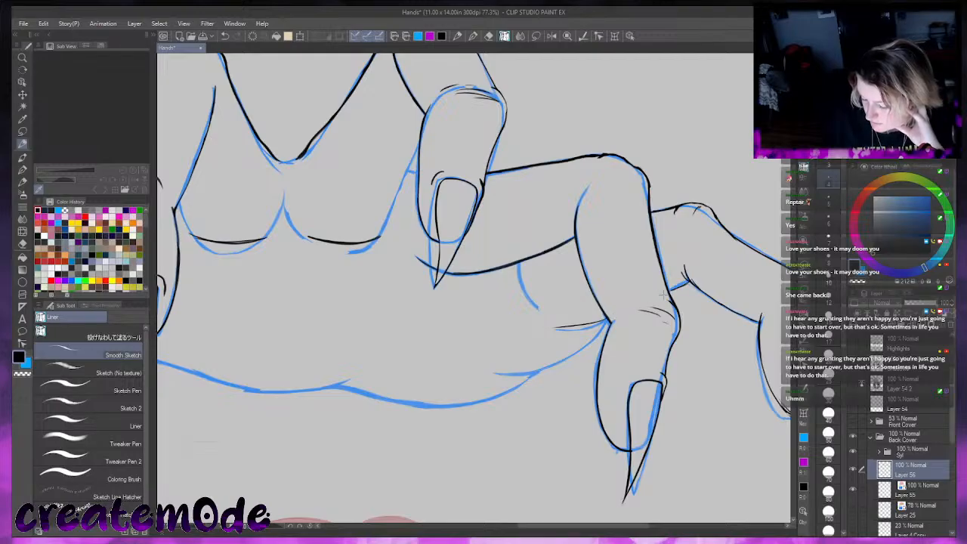
left_click_drag(608, 320, 555, 327)
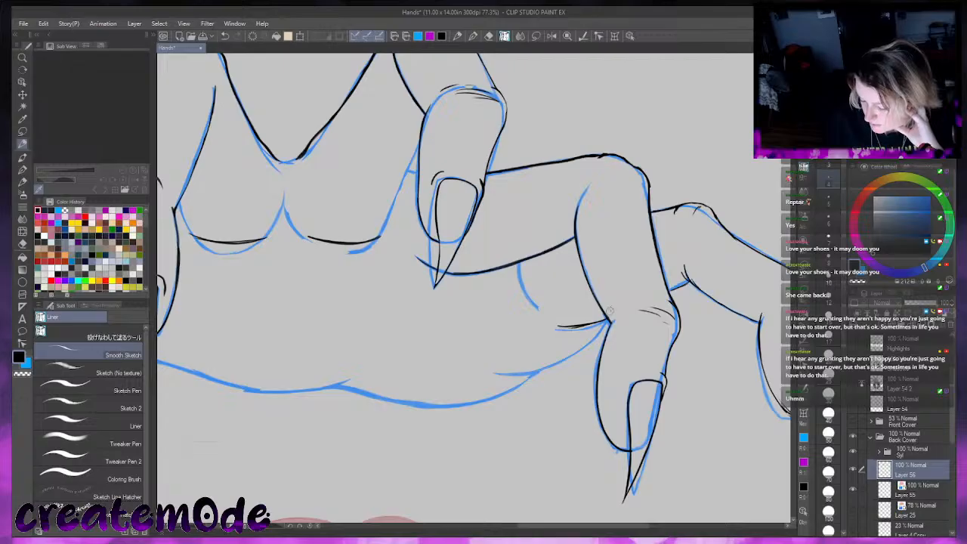
left_click_drag(521, 262, 535, 306)
left_click_drag(523, 261, 539, 309)
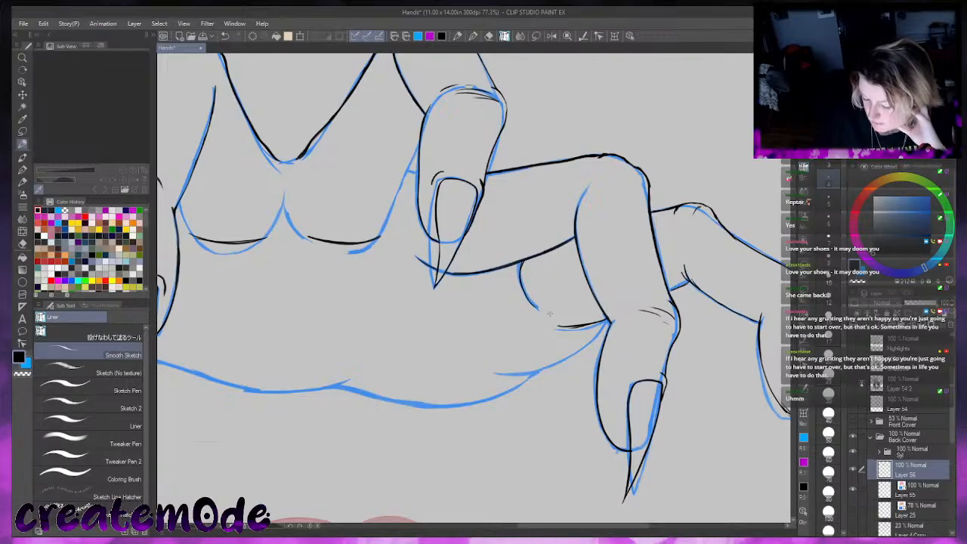
Ink the edge running from behind the raised middle finger down to the palm pad, undoing the extra touch-up strokes
left_click_drag(427, 134, 377, 236)
mouse_move(424, 143)
left_mouse_down()
mouse_move(378, 236)
mouse_move(414, 180)
mouse_move(381, 236)
mouse_move(425, 128)
left_mouse_up()
key("ctrl+z")
key("ctrl+z")
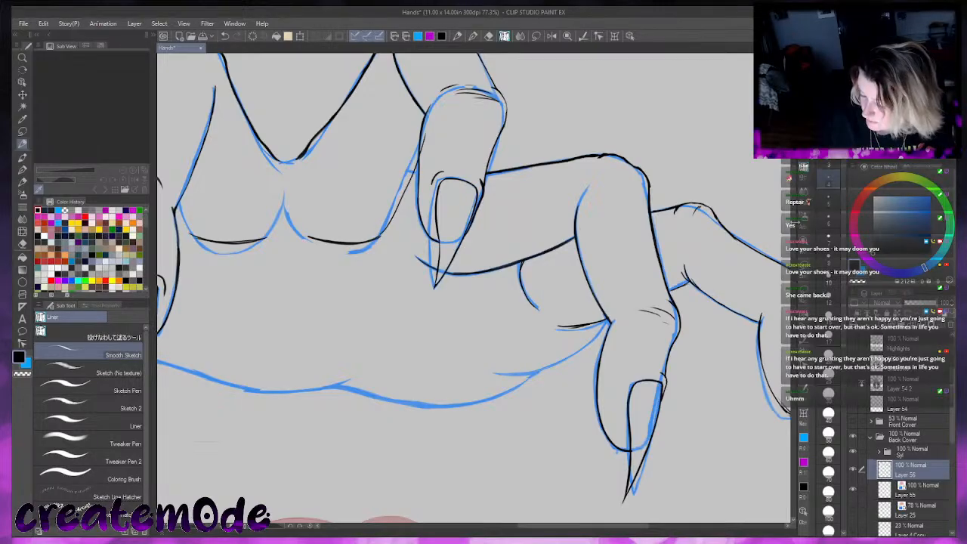
scroll(473, 287, "up", 3)
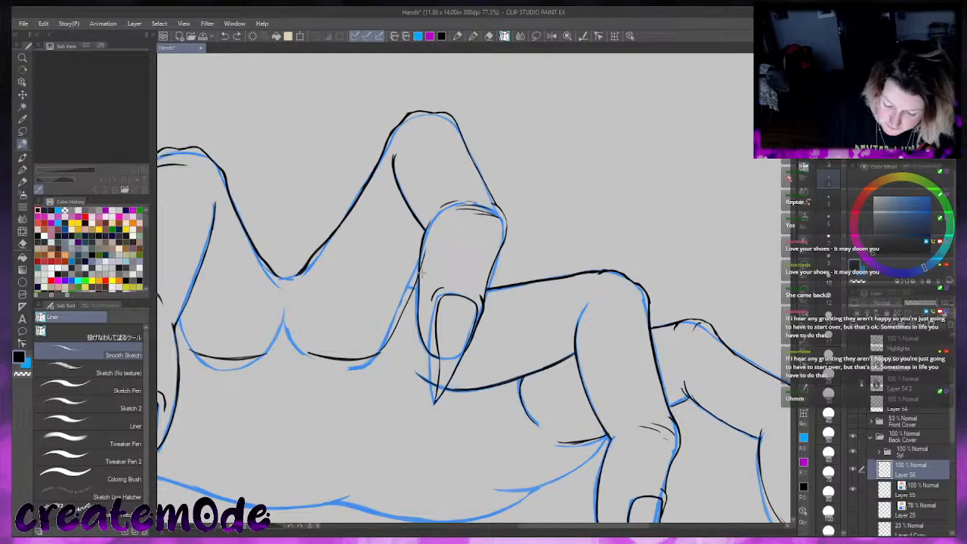
left_click_drag(409, 295, 388, 340)
key("ctrl+z")
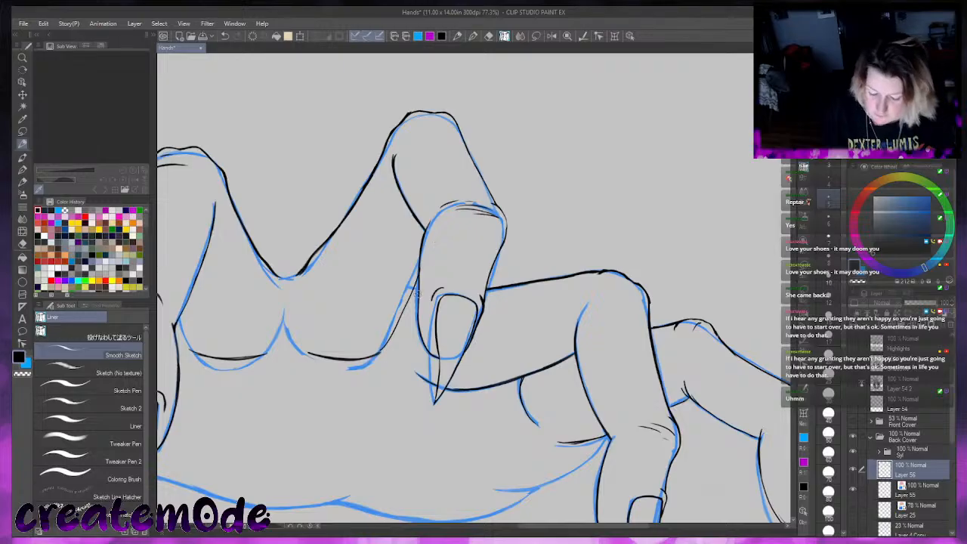
Redraw the palm pad curve beneath the raised middle finger as a broken line starting where the two pads meet
left_click_drag(294, 329, 319, 355)
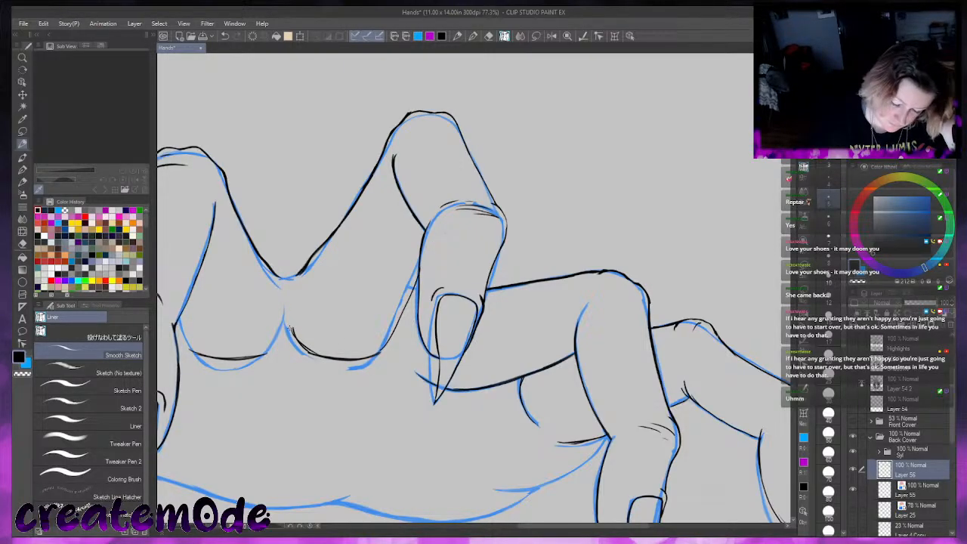
key("ctrl+z")
key("ctrl+z")
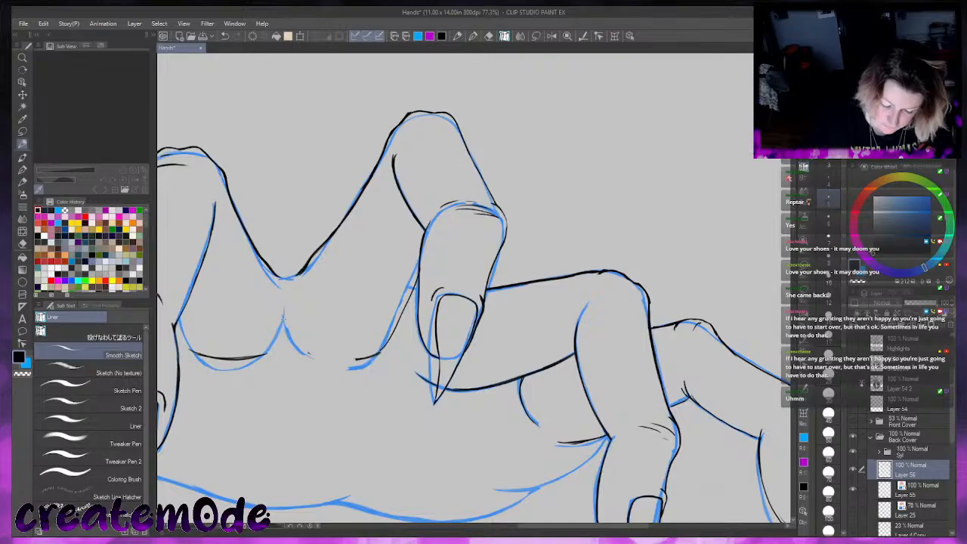
mouse_move(288, 319)
left_mouse_down()
mouse_move(313, 357)
mouse_move(380, 353)
left_mouse_up()
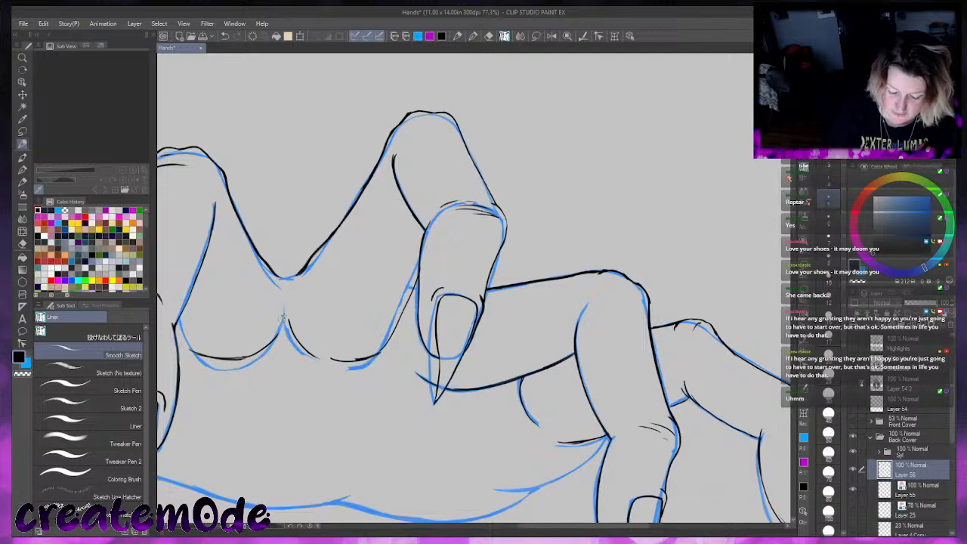
Ink the neighbouring palm pad's curve up to the adjacent finger in black, leaving a gap at its lowest part
left_click_drag(184, 339, 236, 360)
left_click_drag(184, 340, 197, 354)
left_click(186, 334, "alt")
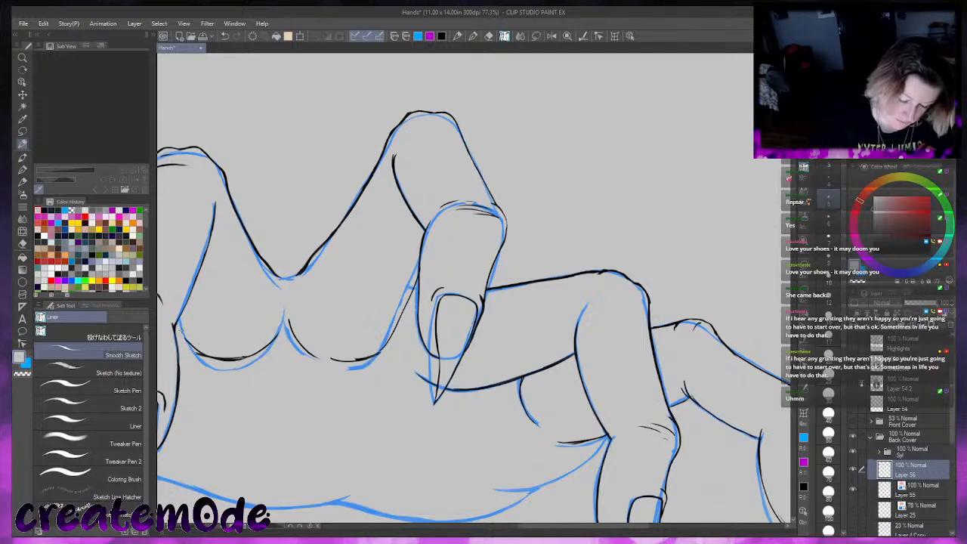
key("x")
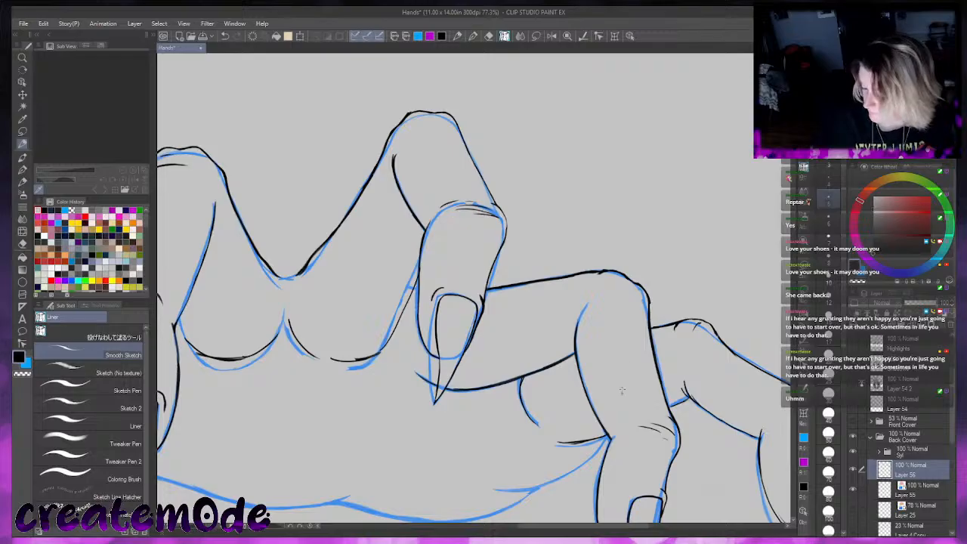
left_click_drag(177, 322, 202, 355)
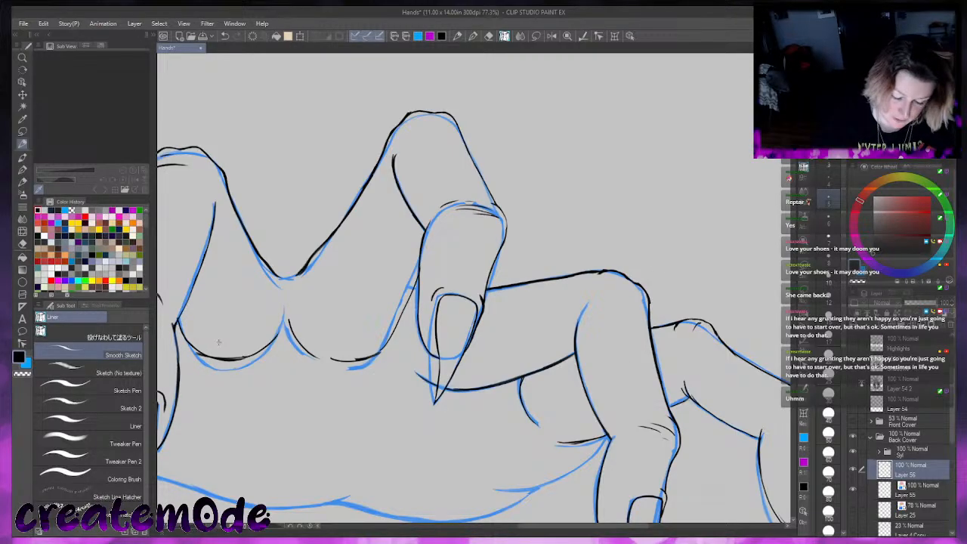
key("ctrl+z")
key("ctrl+z")
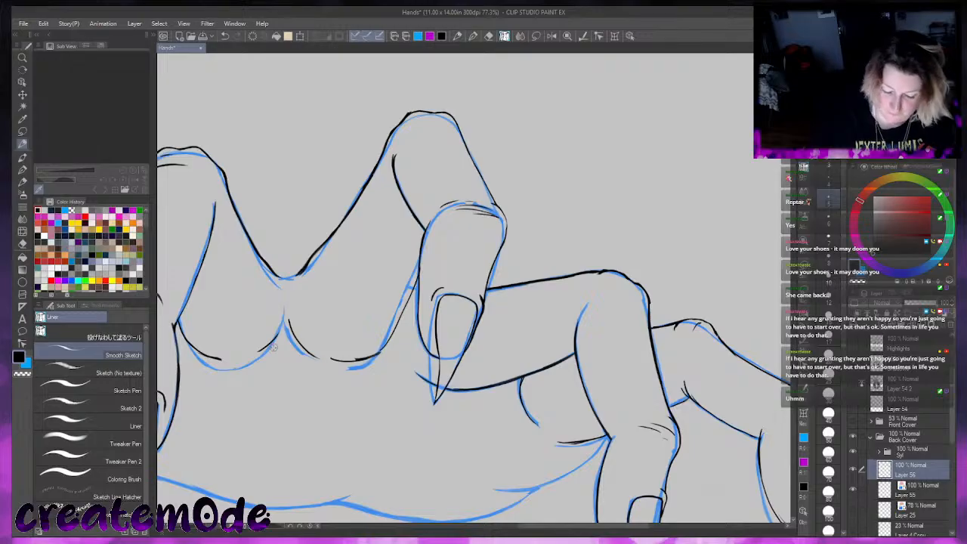
View the whole page and briefly hide the blue sketch on Layer 55 to check the inked hand alone
key("ctrl+0")
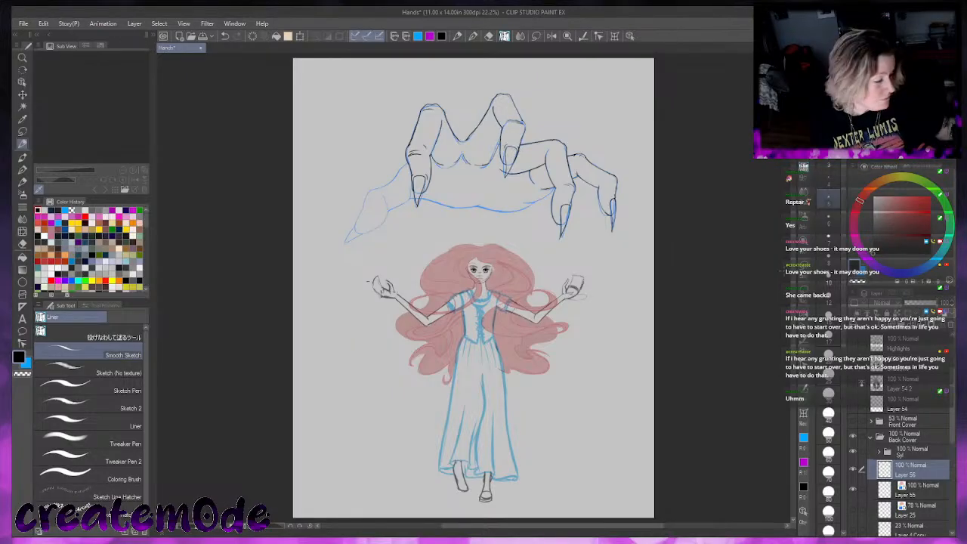
left_click(854, 488)
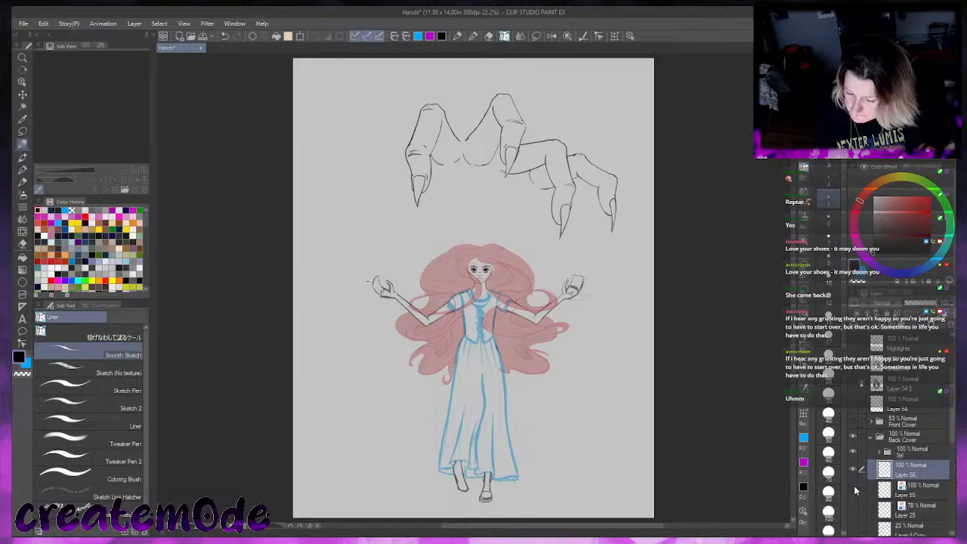
left_click(854, 486)
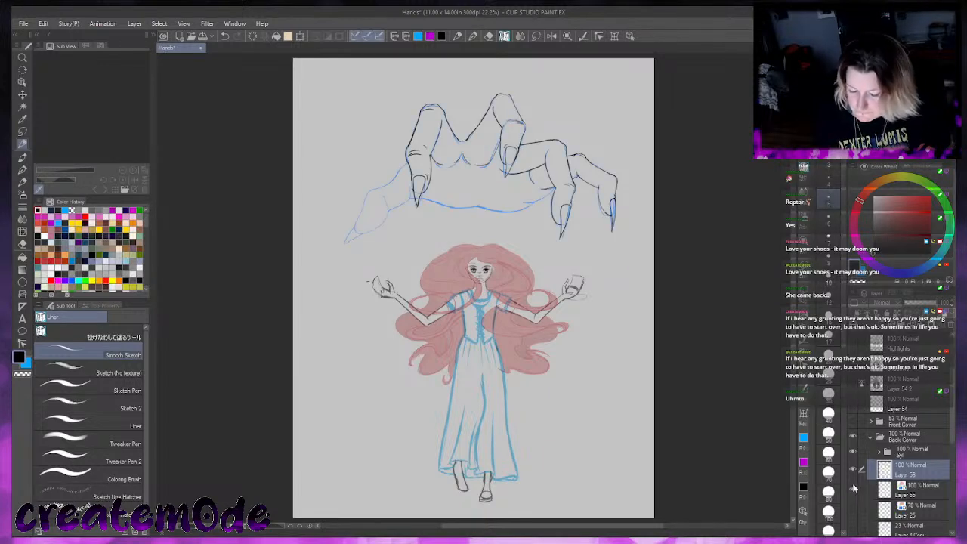
Ink the thumb's upper contour, rounded tip, joint crease and underside back to the neighbouring finger, following the blue sketch
scroll(473, 287, "down", 3)
scroll(474, 287, "up", 7)
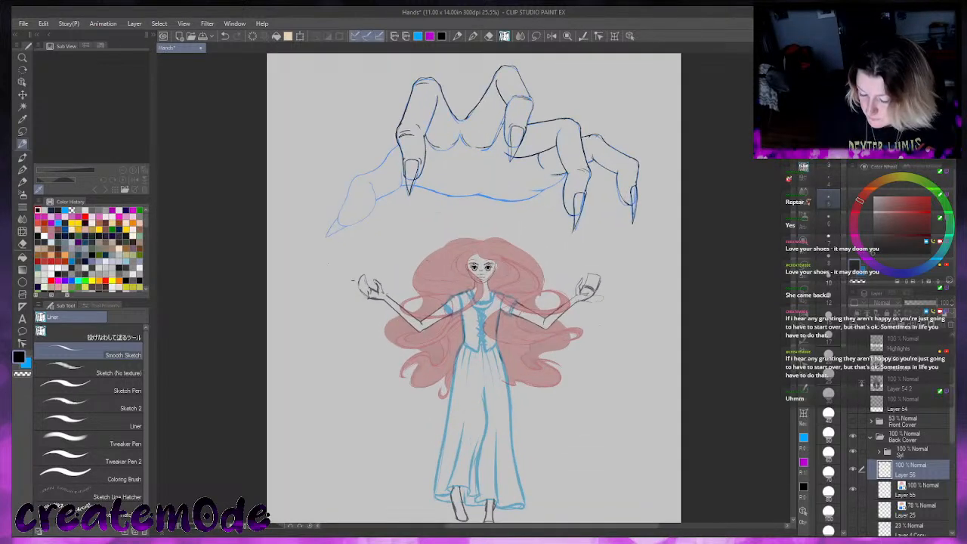
left_click_drag(794, 248, 810, 193)
left_click_drag(549, 522, 487, 520)
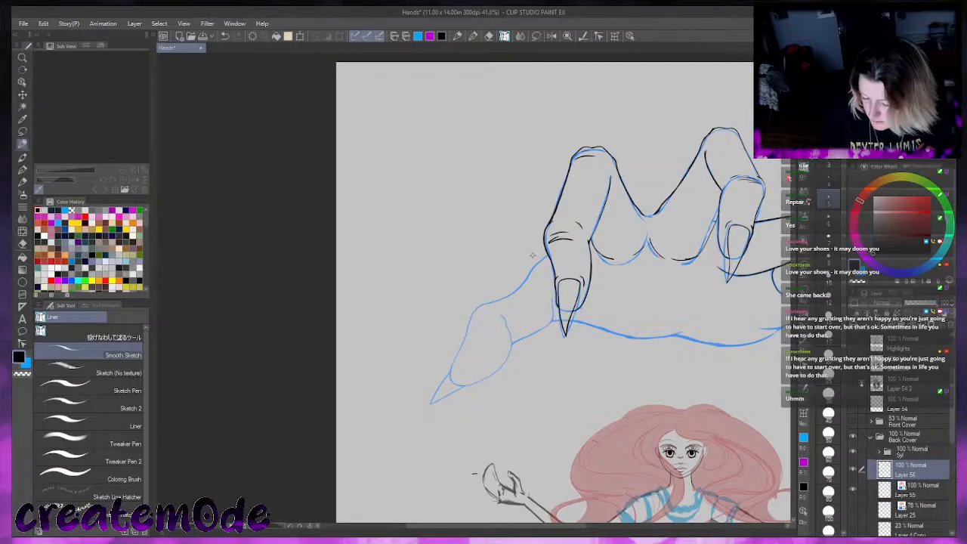
mouse_move(550, 253)
left_mouse_down()
mouse_move(519, 290)
mouse_move(473, 315)
mouse_move(452, 382)
left_mouse_up()
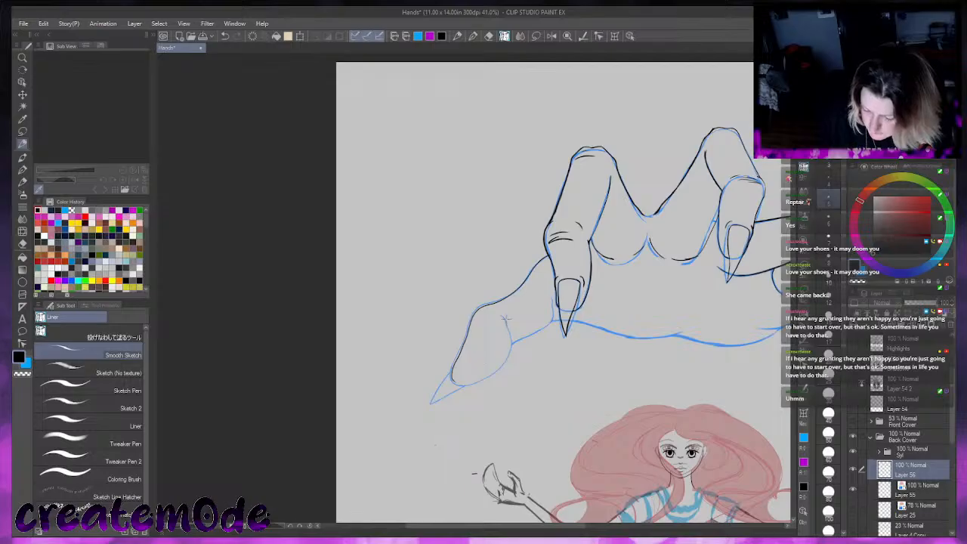
mouse_move(500, 317)
left_mouse_down()
mouse_move(513, 345)
mouse_move(491, 377)
mouse_move(454, 383)
left_mouse_up()
mouse_move(514, 344)
left_mouse_down()
mouse_move(553, 318)
mouse_move(553, 291)
left_mouse_up()
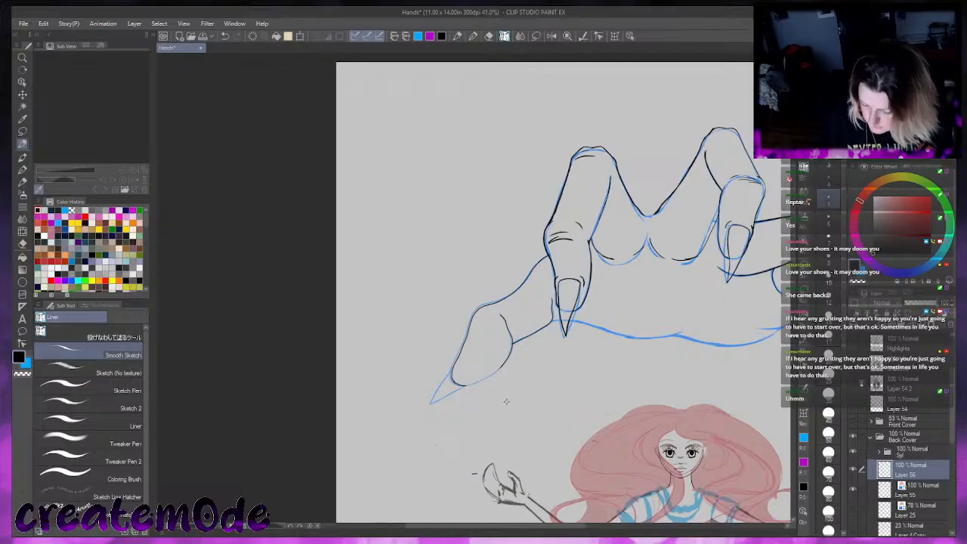
key("c")
key("ctrl+z")
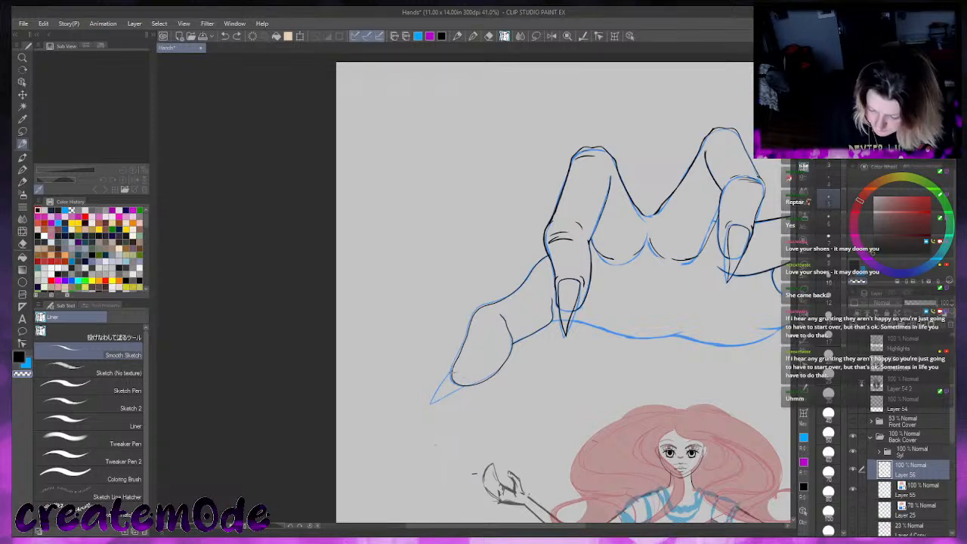
Ink the thumb's long pointed nail, undoing the first attempt and tidying the tip
left_click_drag(432, 404, 464, 382)
key("ctrl+z")
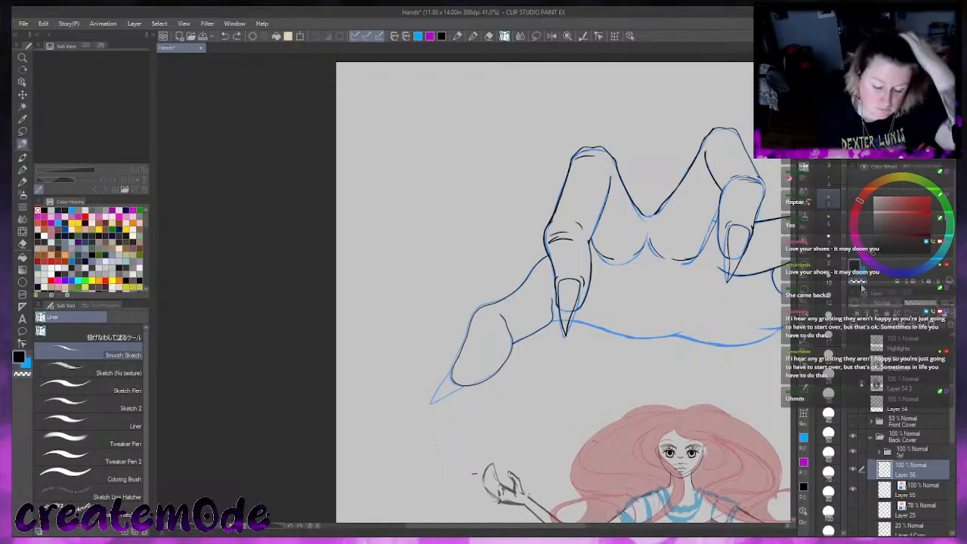
left_click_drag(453, 369, 428, 414)
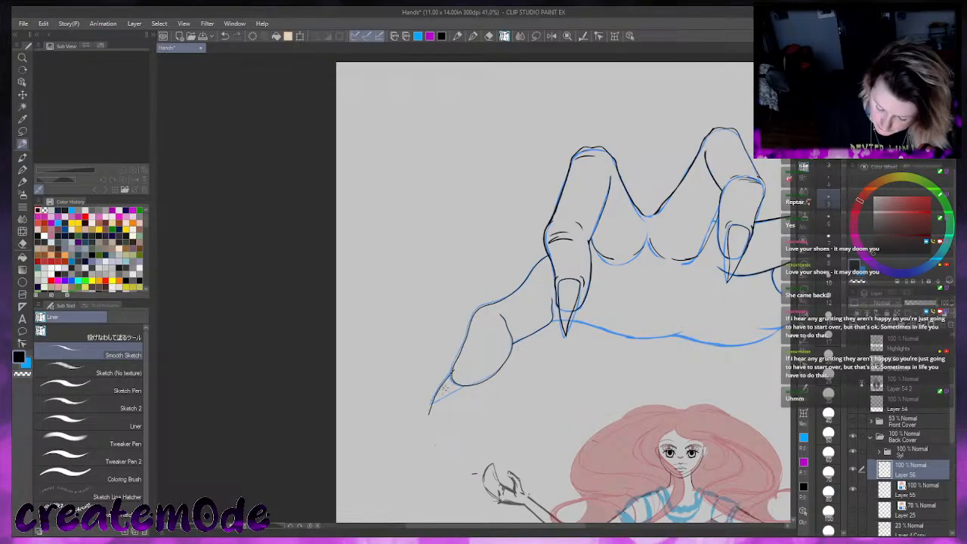
left_click_drag(466, 384, 428, 416)
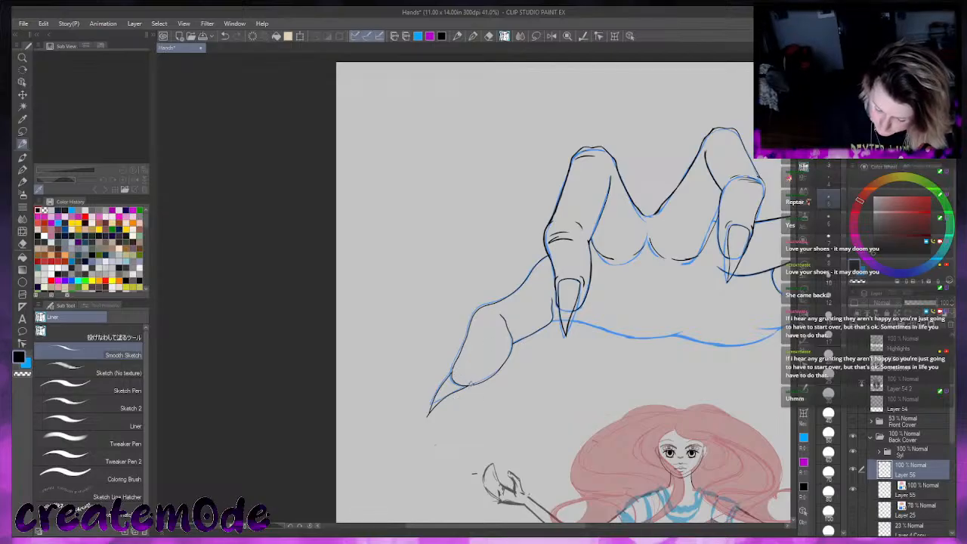
left_click_drag(431, 418, 426, 415)
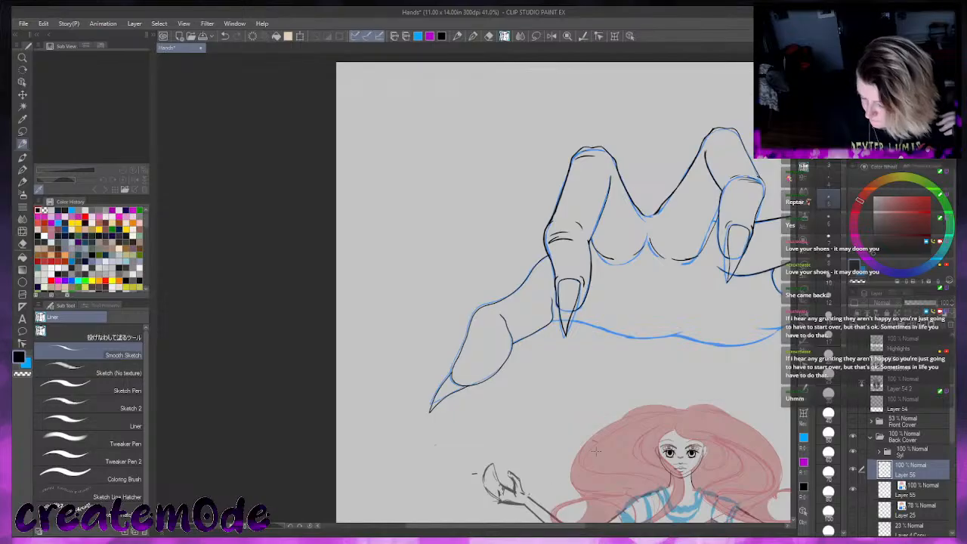
Ink the palm's long wavy lower edge from the pointing finger's joint across to the thumb, rotating the canvas for the far half
left_click_drag(550, 526, 578, 526)
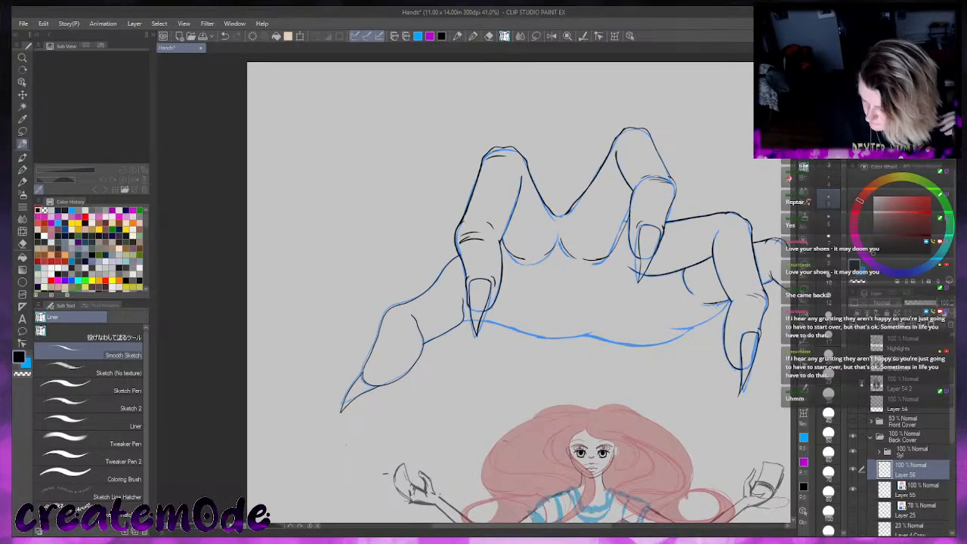
mouse_move(727, 299)
left_mouse_down()
mouse_move(680, 334)
mouse_move(578, 336)
left_mouse_up()
mouse_move(461, 323)
left_mouse_down()
mouse_move(629, 333)
mouse_move(434, 447)
left_mouse_up()
key("ctrl+z")
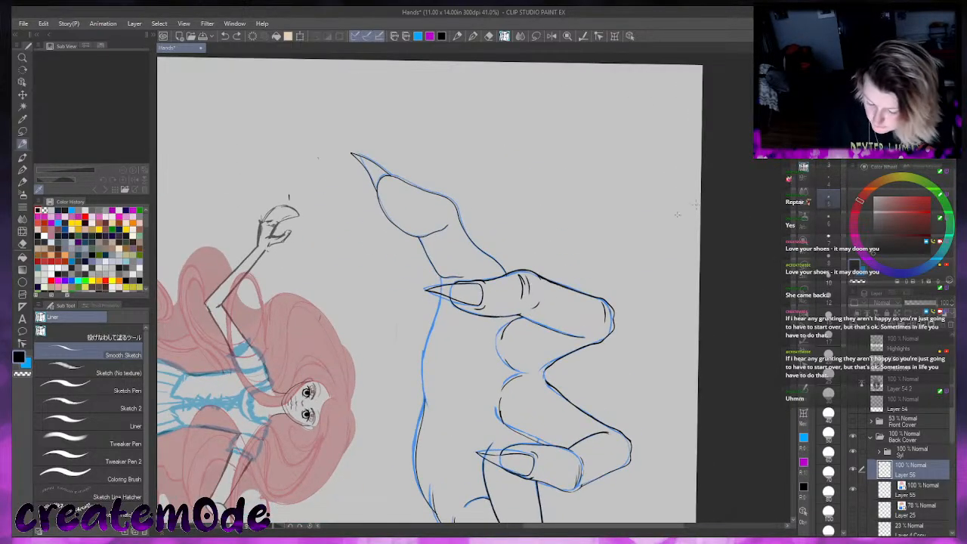
mouse_move(442, 274)
left_mouse_down()
mouse_move(422, 359)
mouse_move(420, 403)
left_mouse_up()
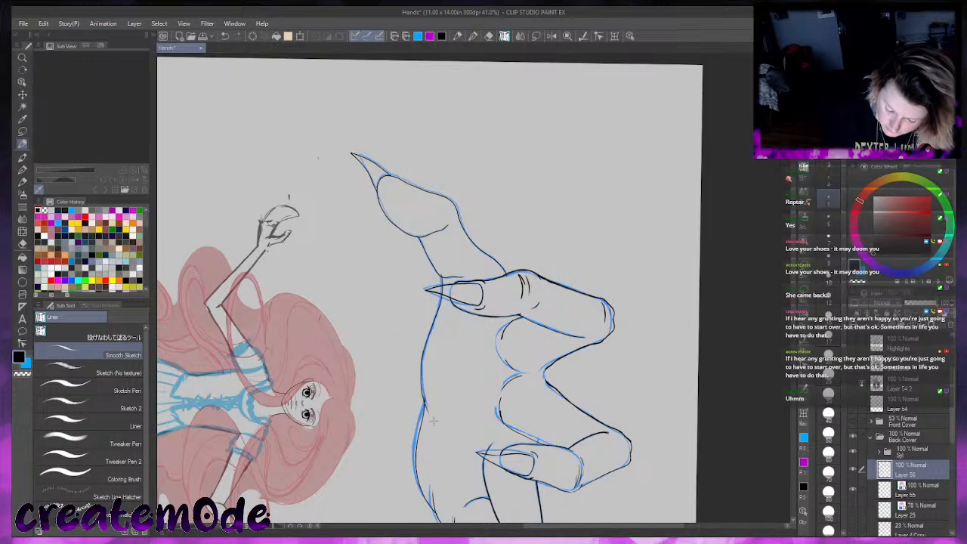
Add thin palm creases: a long curve beneath the finger pads, a short upright line mid-palm and a line toward the pointing finger
left_click_drag(471, 318, 467, 453)
left_click_drag(437, 408, 450, 409)
left_click(913, 154)
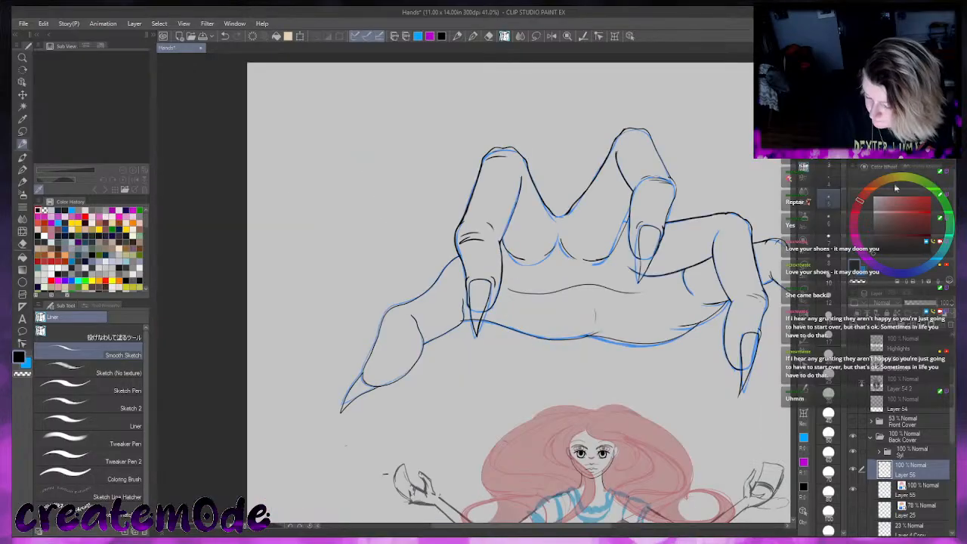
left_click_drag(686, 312, 624, 306)
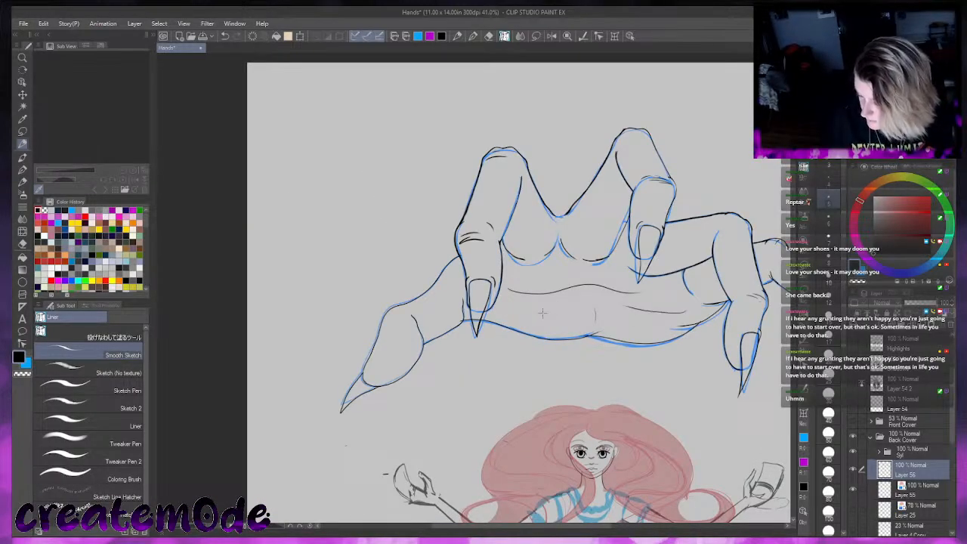
Hide Layer 55 and show the older blue hand sketch on Layer 25 to compare it with the inked hand on Layer 56
key("ctrl+0")
left_click(853, 489)
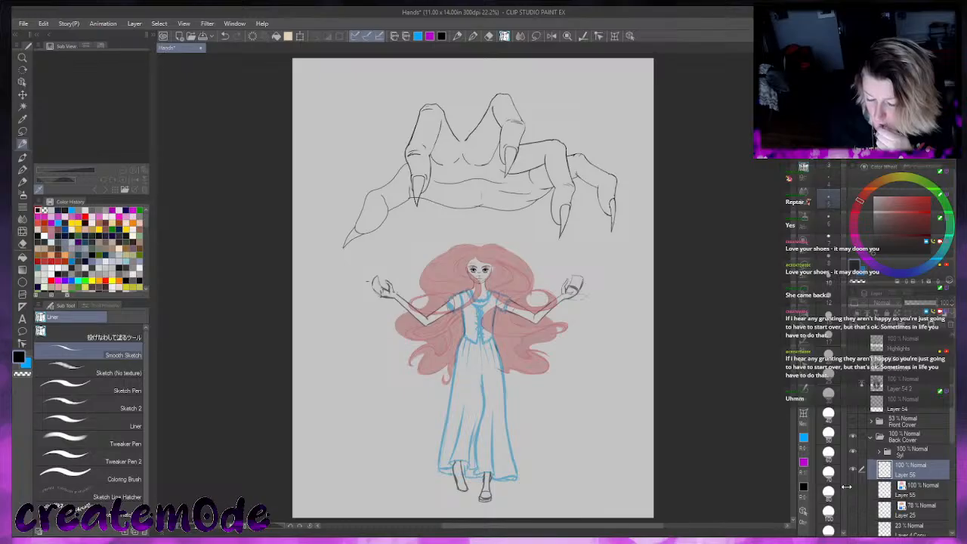
left_click(853, 469)
left_click(852, 489)
left_click(852, 490)
left_click(852, 510)
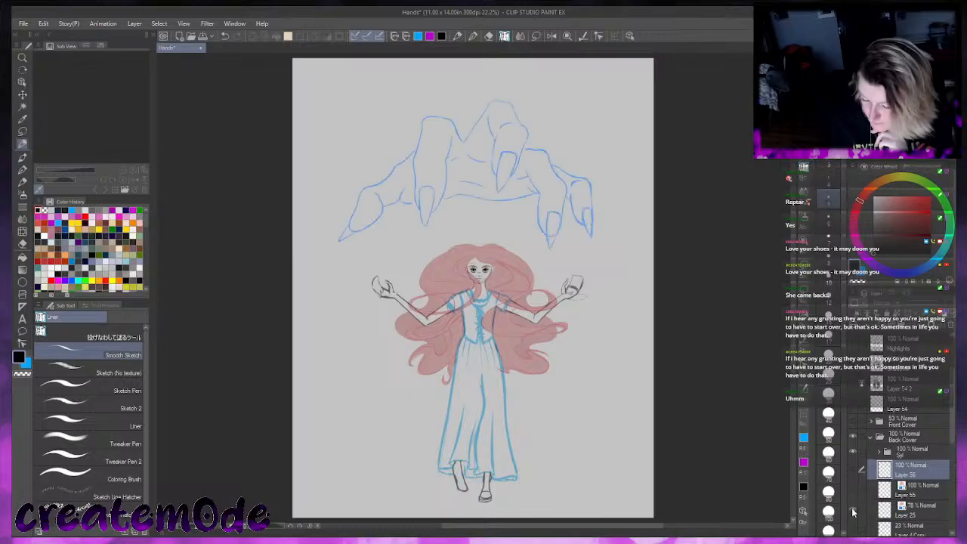
left_click(853, 470)
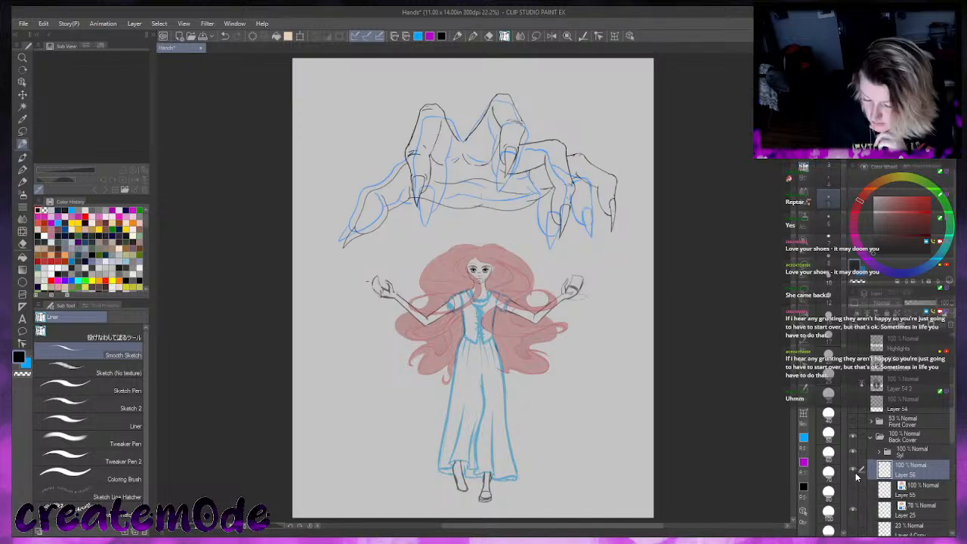
Move the inked hand on Layer 56 down clear of the blue sketch and hide the Syl folder
key("ctrl+t")
left_click_drag(584, 274, 581, 392)
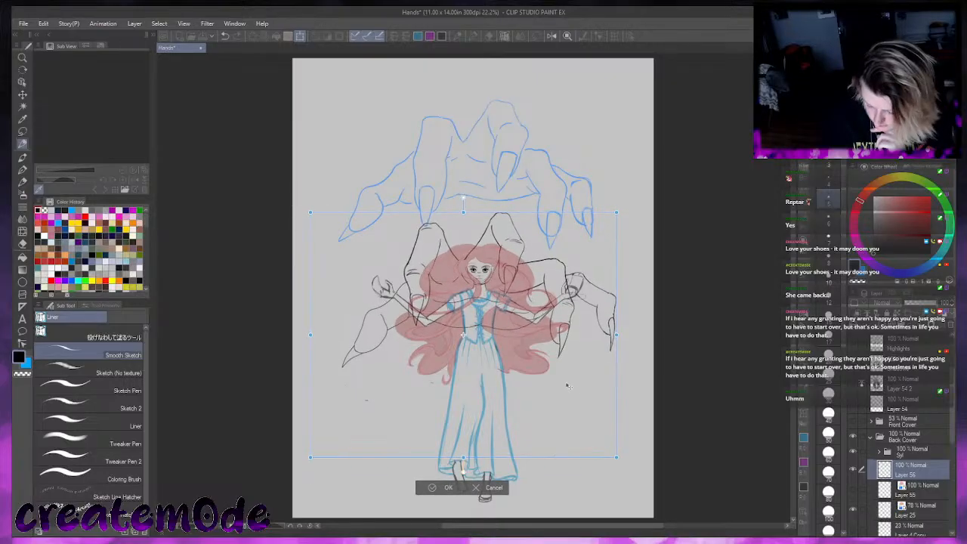
left_click(433, 484)
left_click(852, 452)
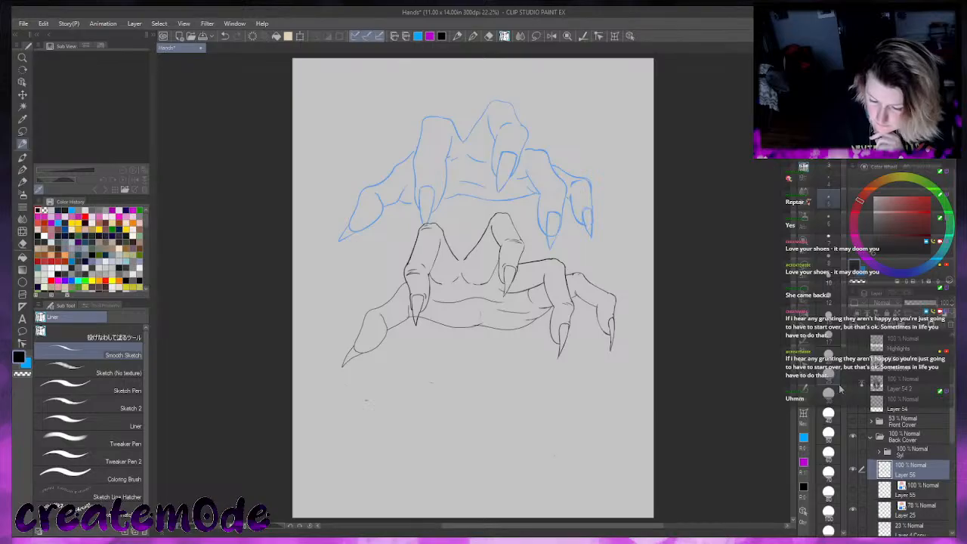
left_click(300, 36)
left_click_drag(572, 368, 567, 377)
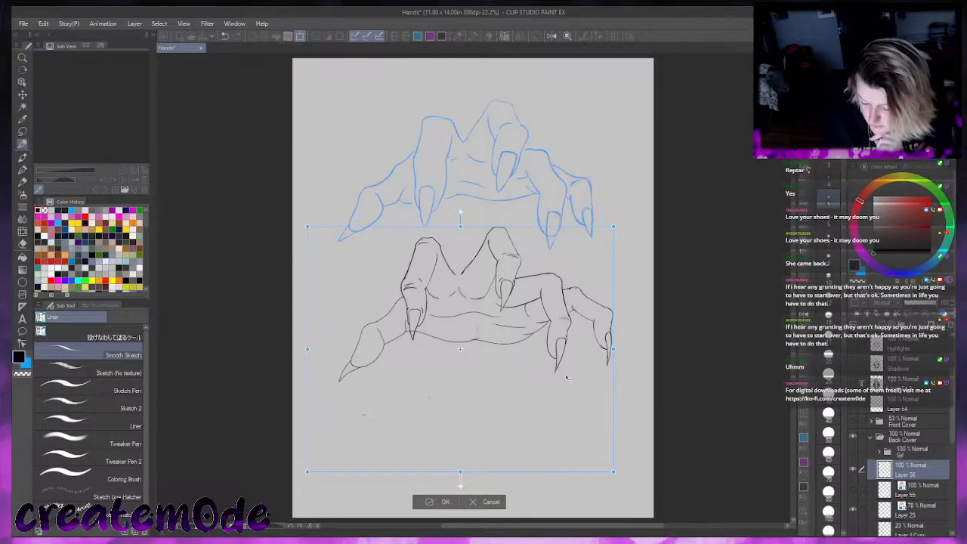
left_click(440, 504)
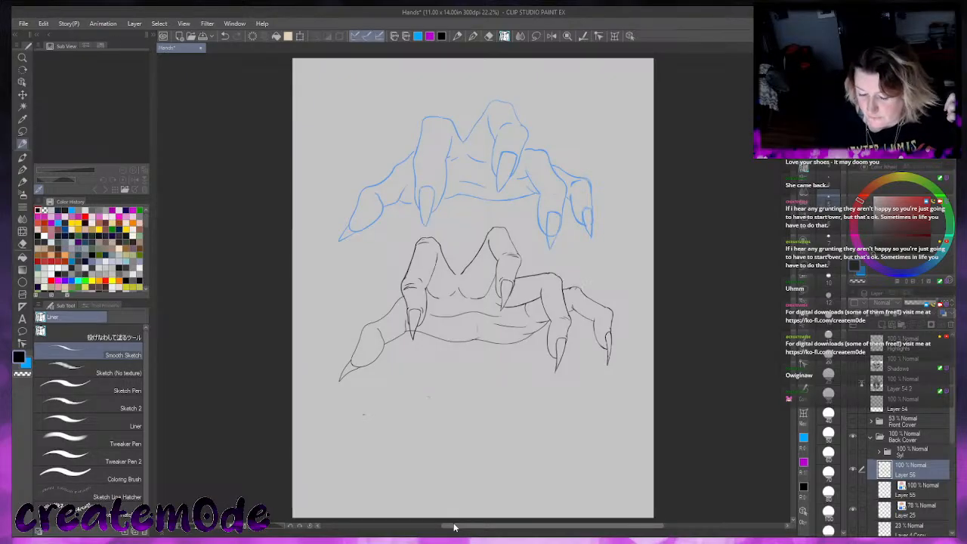
Sketch an arrow with a question mark beside the blue hand, clear it, and draw a plain arrow in its place
mouse_move(583, 110)
left_mouse_down()
mouse_move(560, 134)
mouse_move(554, 126)
mouse_move(579, 125)
left_mouse_up()
left_click_drag(583, 91, 592, 102)
left_click(599, 113)
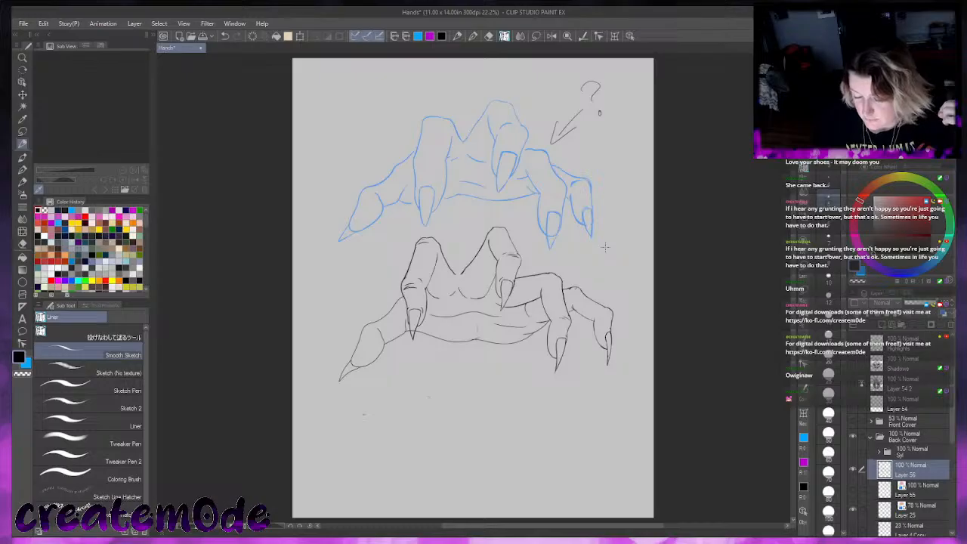
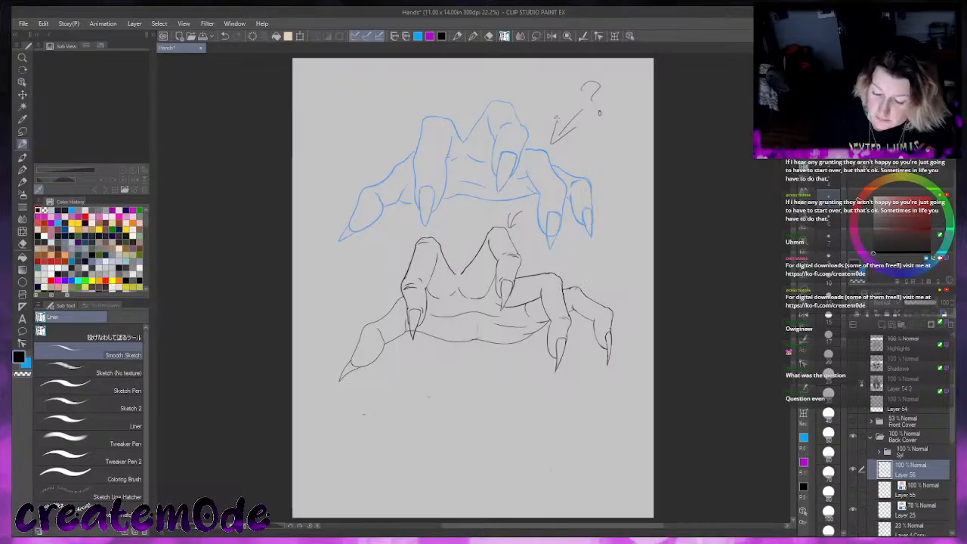
mouse_move(561, 128)
left_mouse_down()
mouse_move(583, 127)
mouse_move(583, 87)
left_mouse_up()
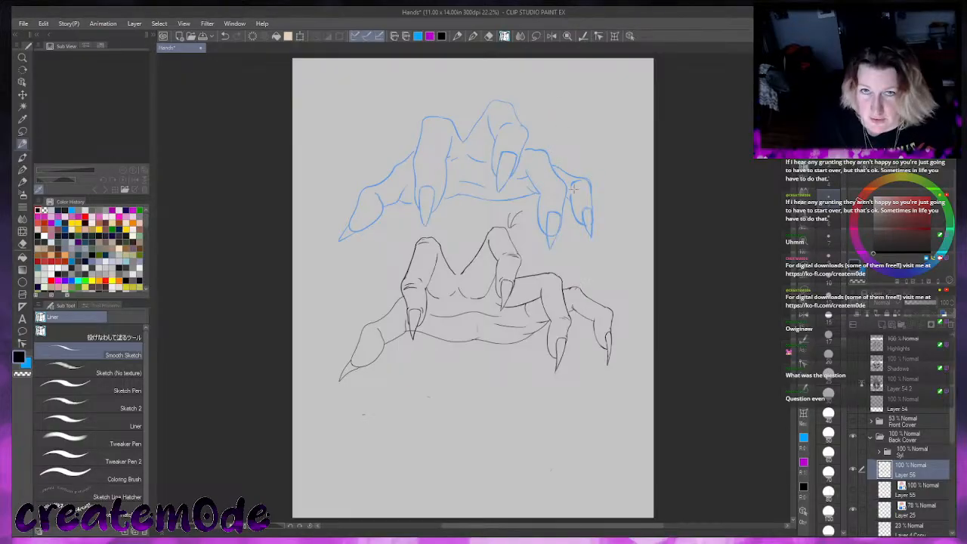
mouse_move(599, 113)
left_mouse_down()
mouse_move(572, 139)
mouse_move(586, 136)
left_mouse_up()
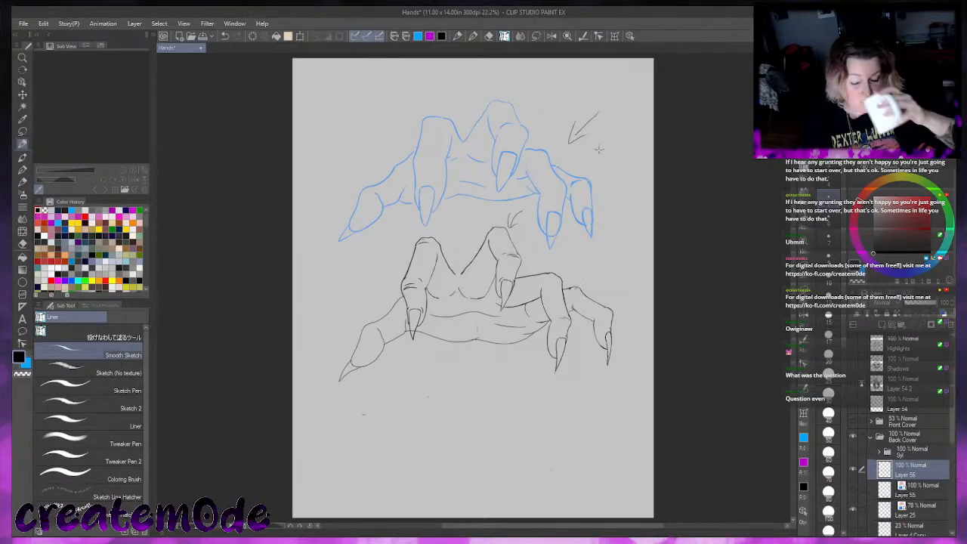
Turn off the blue layer colour on Layer 25 so its sketch is black, and make Layer 56 active again
left_click(919, 510)
left_click(946, 314)
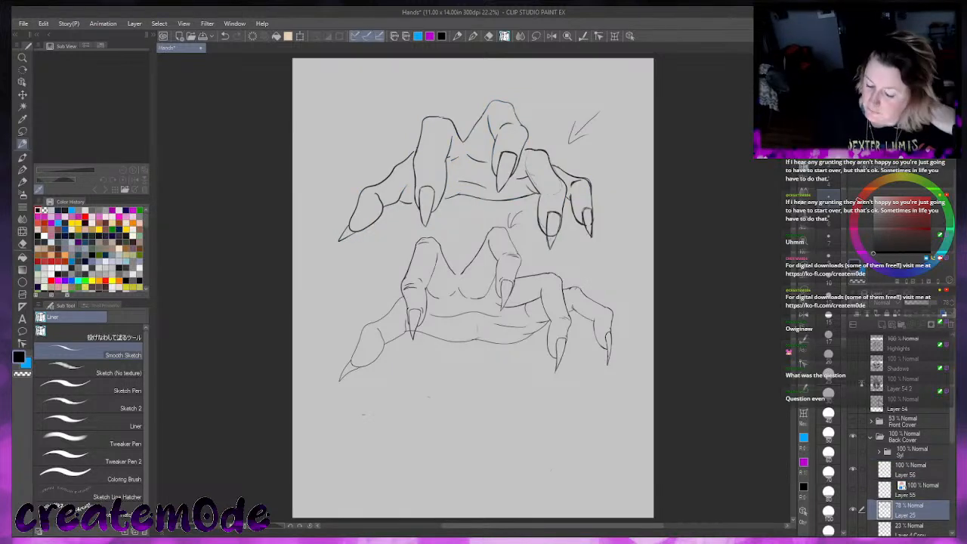
left_click(903, 478)
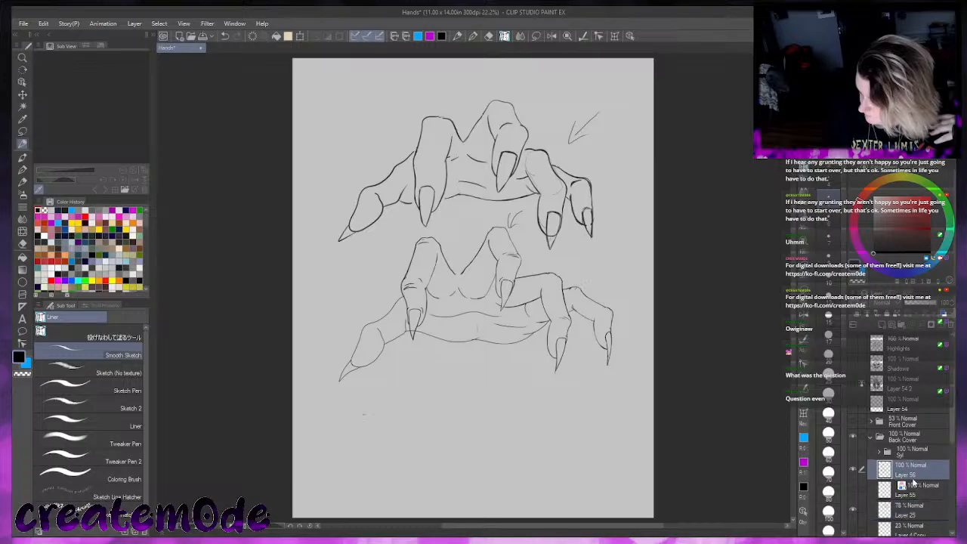
Lasso the lower hand's raised finger beneath the small arrow, enlarge it slightly with its nail reaching lower, and deselect
key("ctrl+plus")
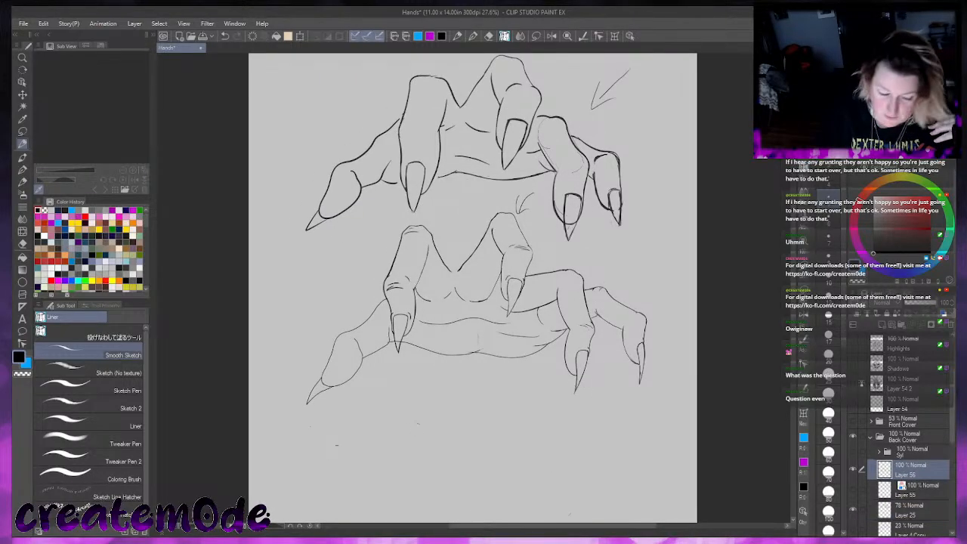
key("m")
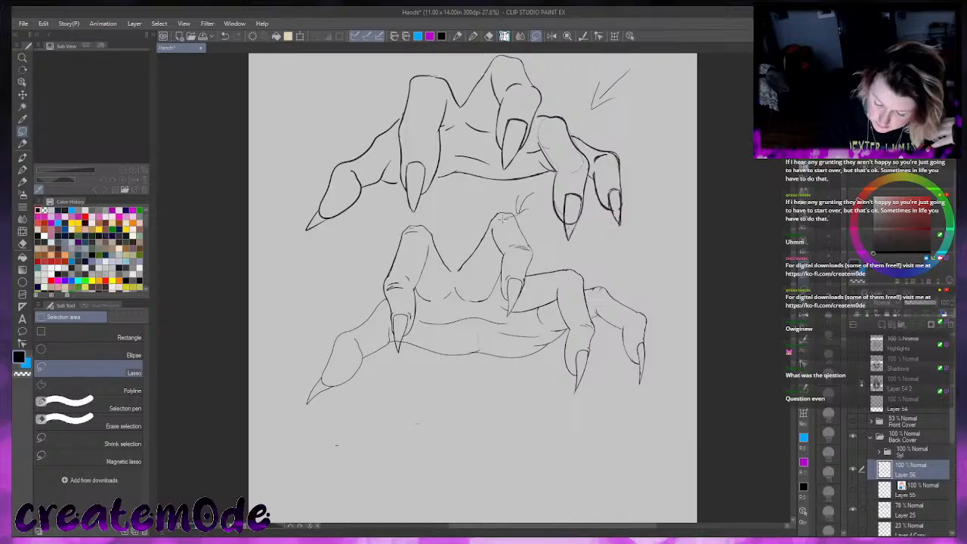
mouse_move(490, 234)
left_mouse_down()
mouse_move(508, 319)
mouse_move(529, 291)
mouse_move(527, 220)
mouse_move(499, 215)
left_mouse_up()
key("ctrl+t")
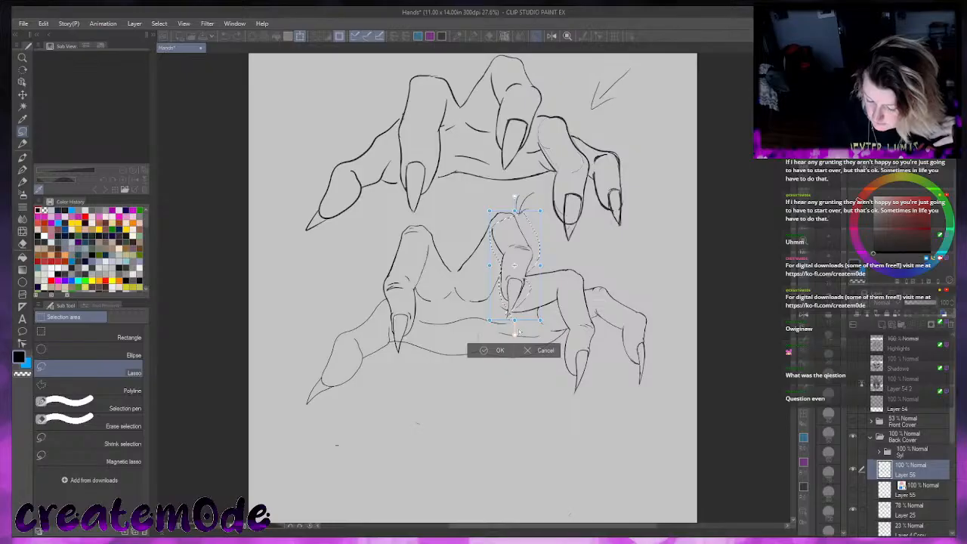
left_click_drag(515, 329, 536, 328)
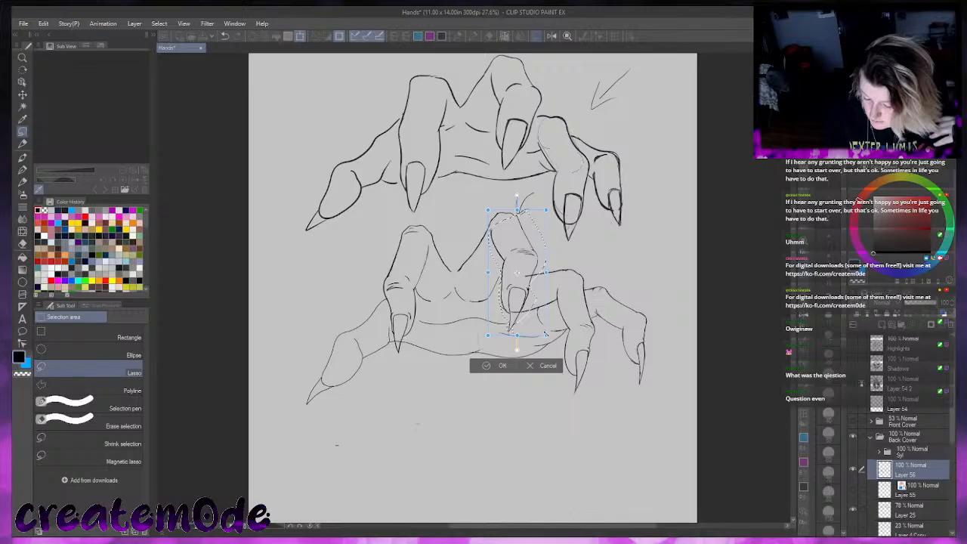
left_click_drag(547, 337, 546, 335)
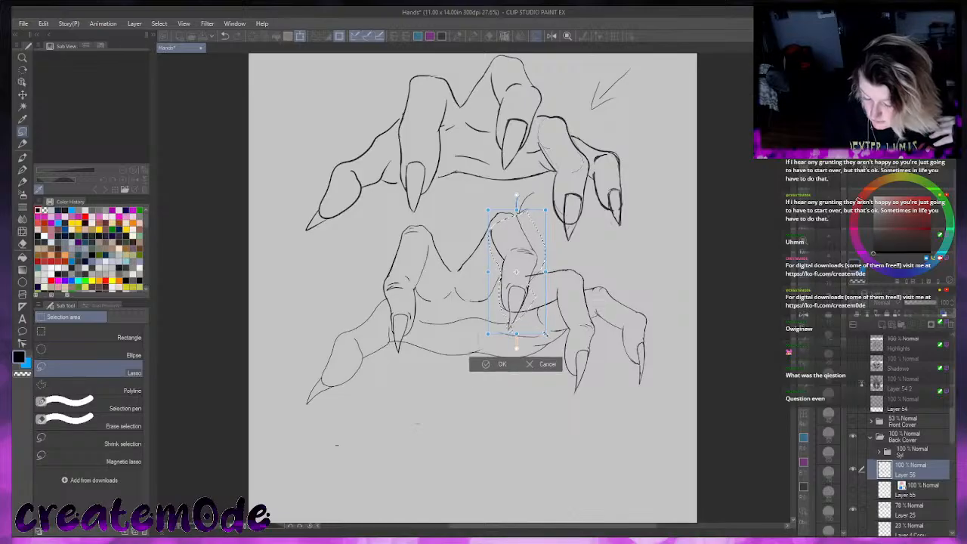
left_click(498, 363)
left_click(430, 350)
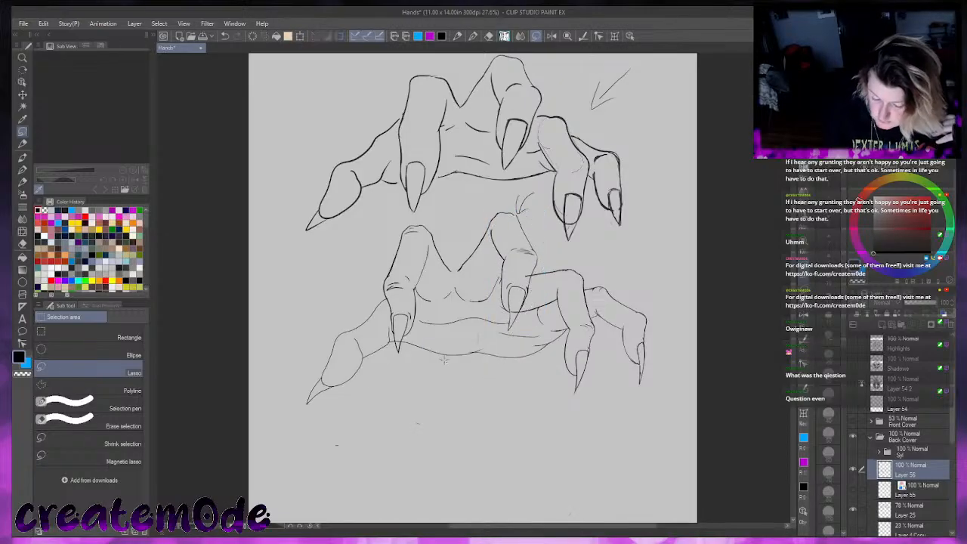
Lasso the lower hand's left raised finger, enlarge it so its nail reaches lower, and deselect
mouse_move(421, 287)
left_mouse_down()
mouse_move(413, 331)
mouse_move(396, 349)
mouse_move(382, 304)
mouse_move(384, 236)
mouse_move(426, 214)
mouse_move(434, 240)
left_mouse_up()
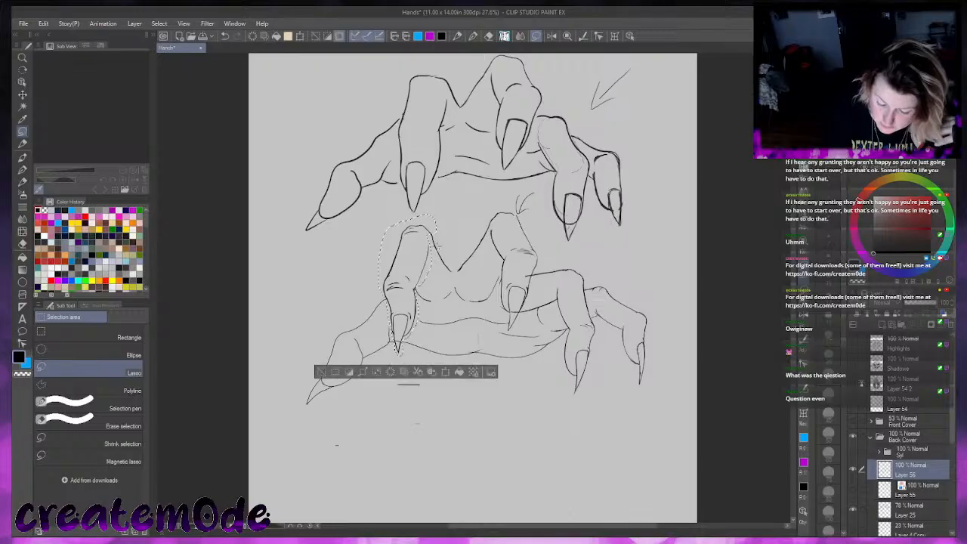
key("ctrl+t")
left_click_drag(378, 286, 370, 286)
left_click_drag(428, 214, 434, 220)
left_click(378, 404)
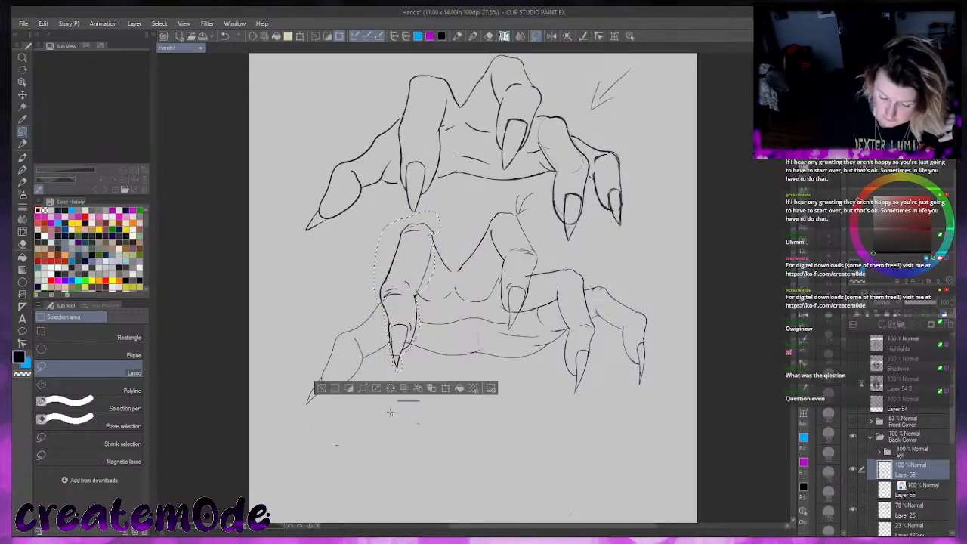
left_click(321, 389)
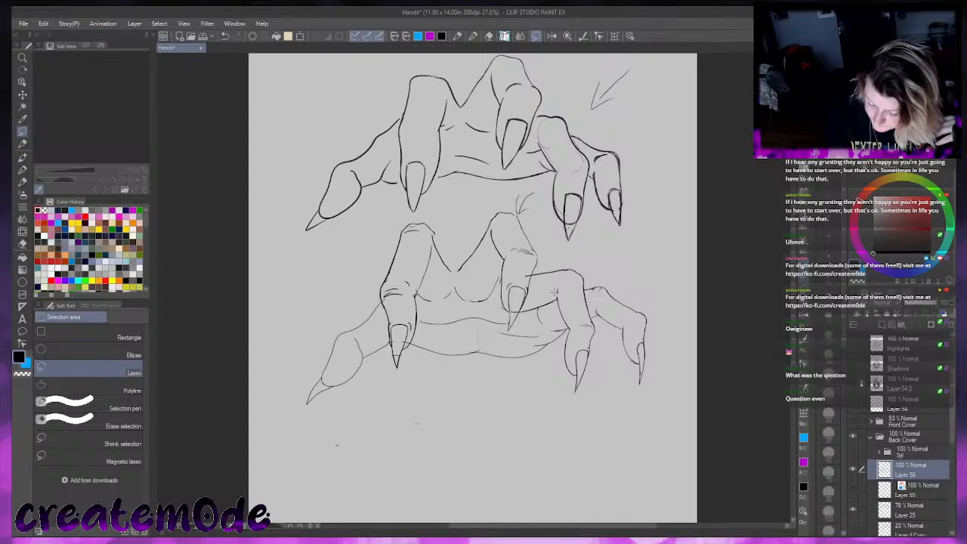
mouse_move(565, 327)
left_mouse_down()
mouse_move(647, 395)
mouse_move(660, 304)
left_mouse_up()
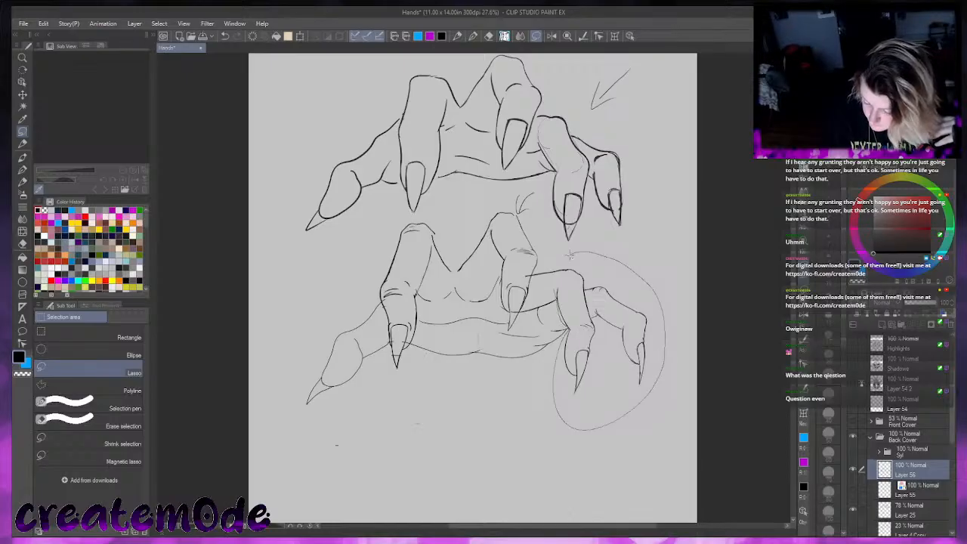
left_click_drag(570, 254, 569, 255)
left_click(521, 447)
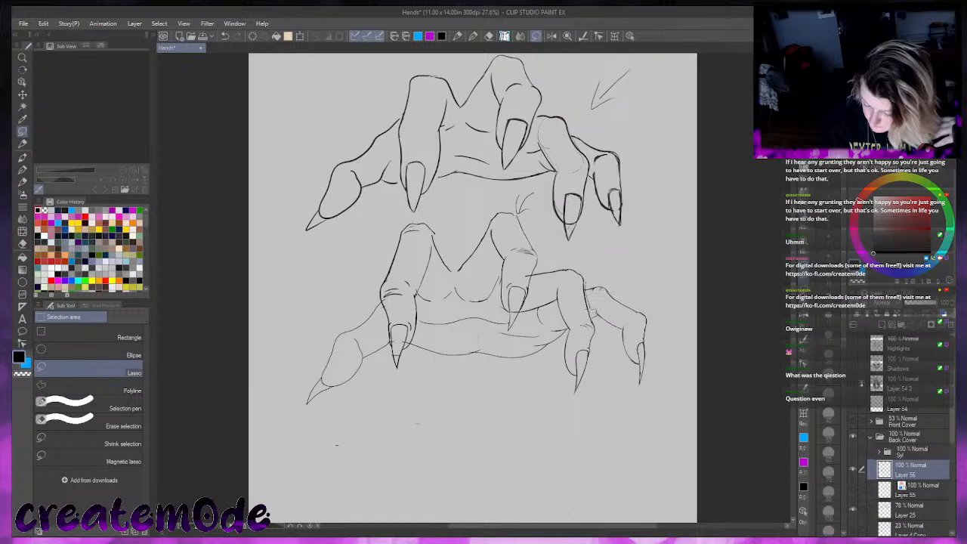
Lasso the lower hand's second finger from the right, enlarge it so its nail reaches lower, and deselect
mouse_move(594, 334)
left_mouse_down()
mouse_move(584, 399)
mouse_move(563, 346)
left_mouse_up()
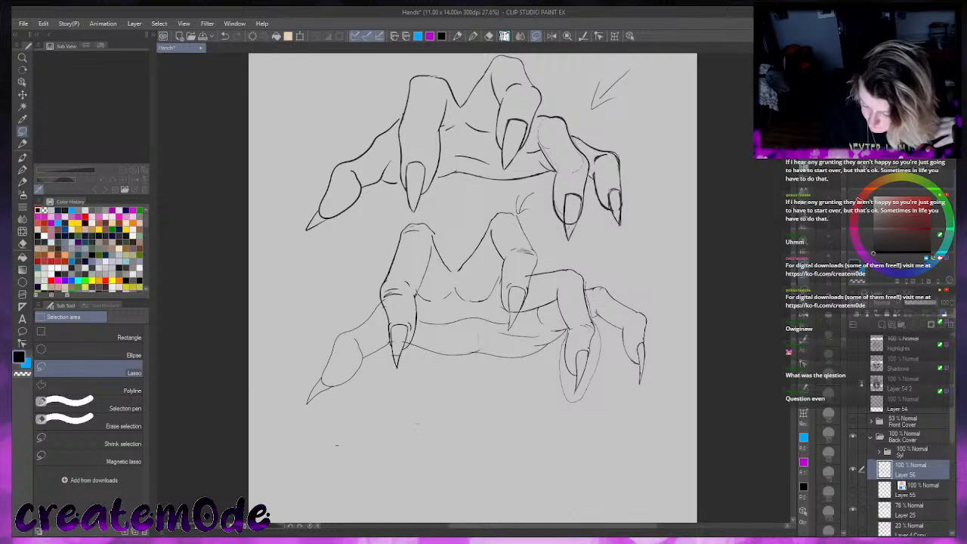
mouse_move(559, 305)
left_mouse_down()
mouse_move(554, 292)
mouse_move(585, 282)
left_mouse_up()
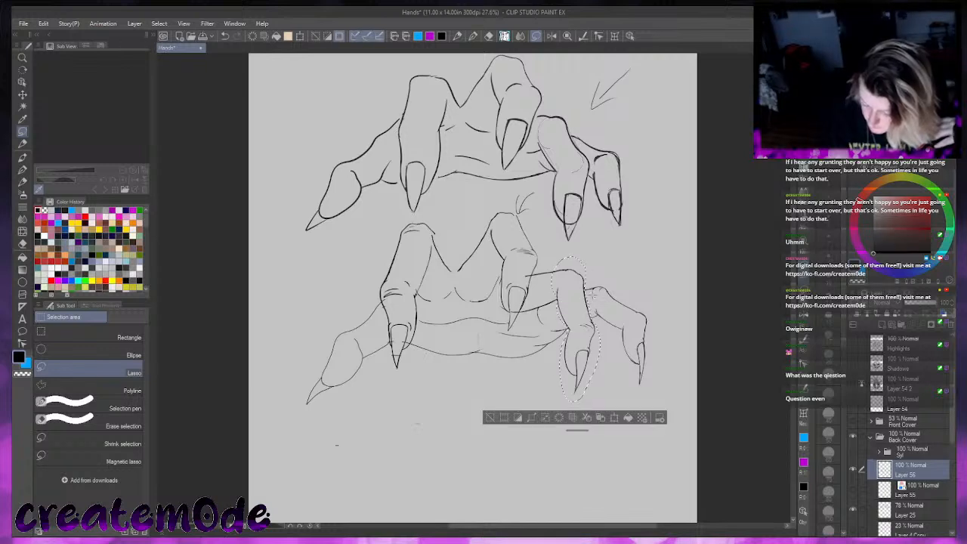
left_click(613, 417)
left_click_drag(550, 330, 545, 329)
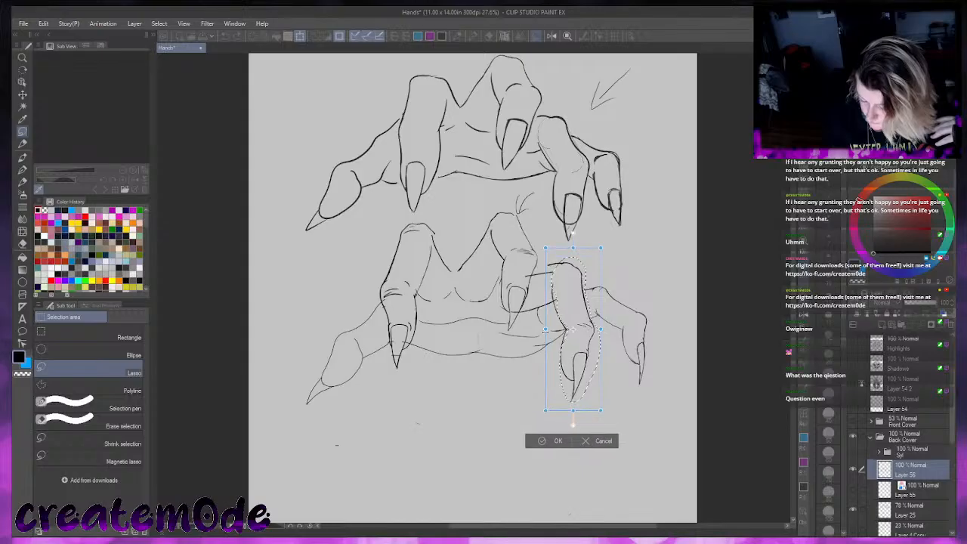
left_click_drag(587, 366, 591, 371)
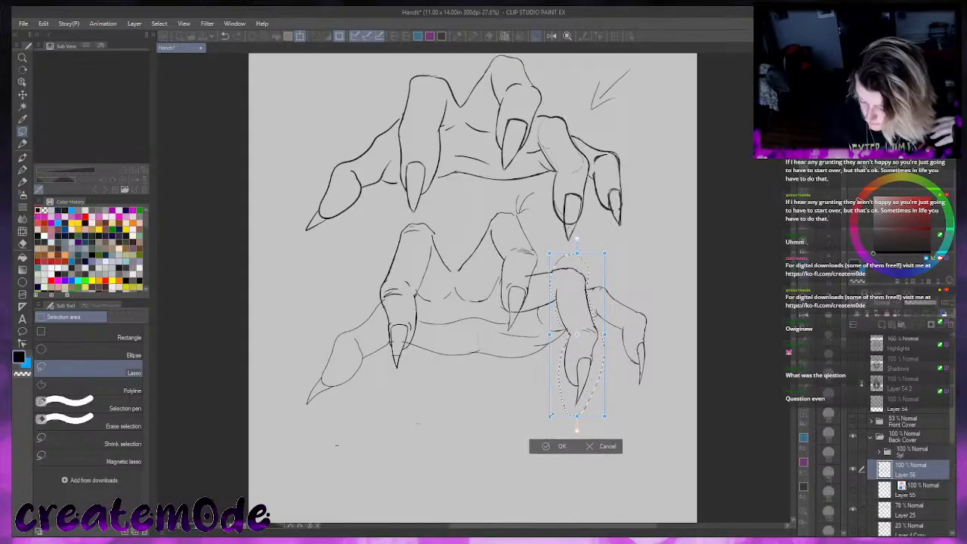
left_click(549, 446)
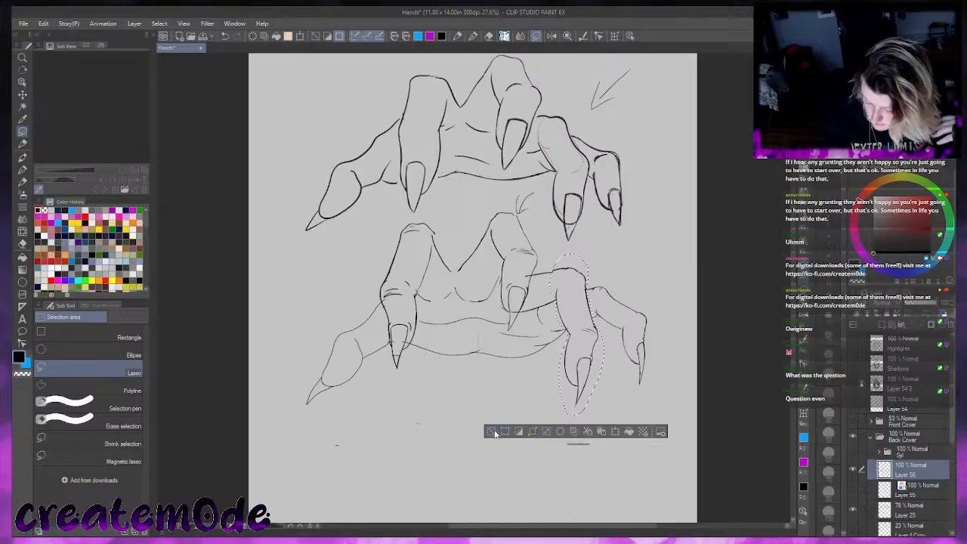
left_click(495, 431)
Reselect the raised finger beneath the small arrow, stretch it further down in two transforms, and deselect
mouse_move(517, 217)
left_mouse_down()
mouse_move(496, 223)
mouse_move(493, 245)
mouse_move(509, 336)
mouse_move(531, 303)
left_mouse_up()
left_click_drag(539, 230, 527, 221)
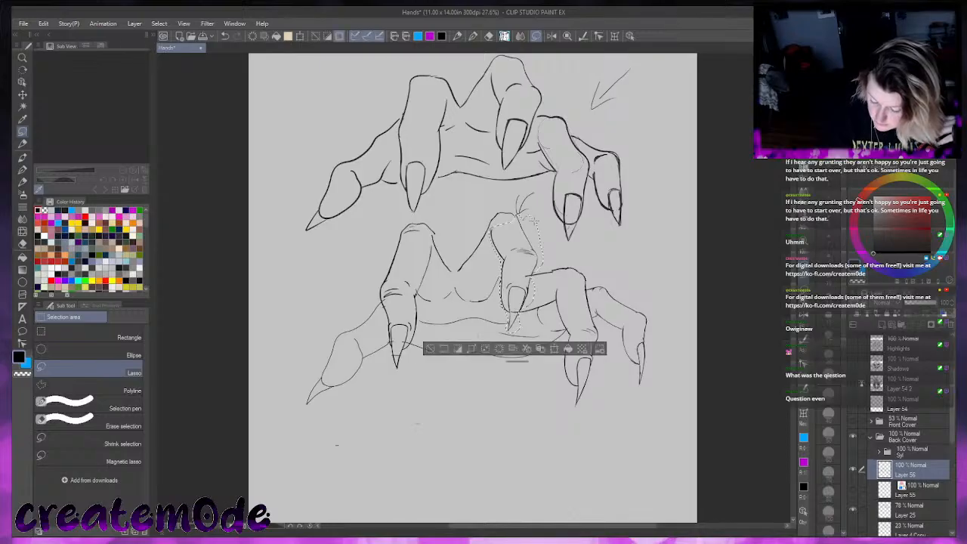
left_click(556, 349)
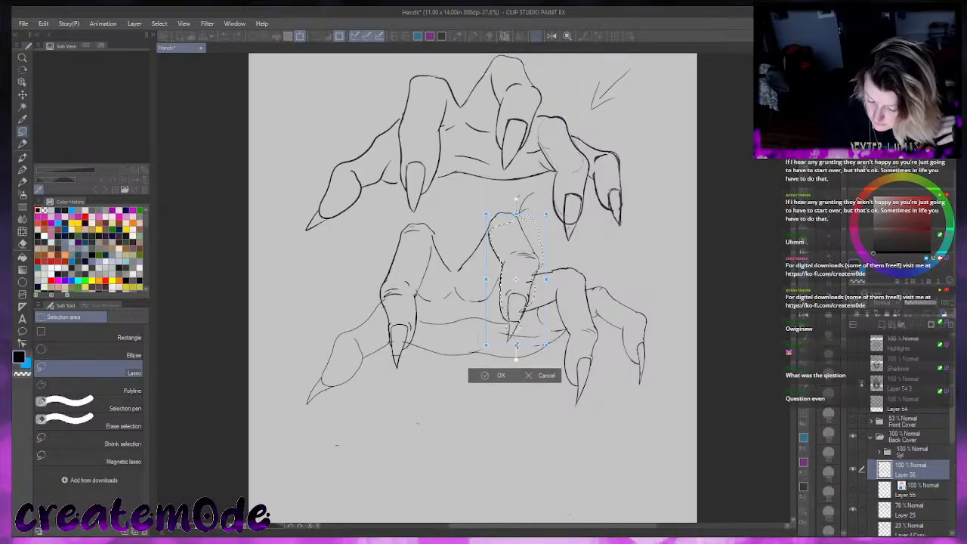
left_click_drag(517, 346, 517, 338)
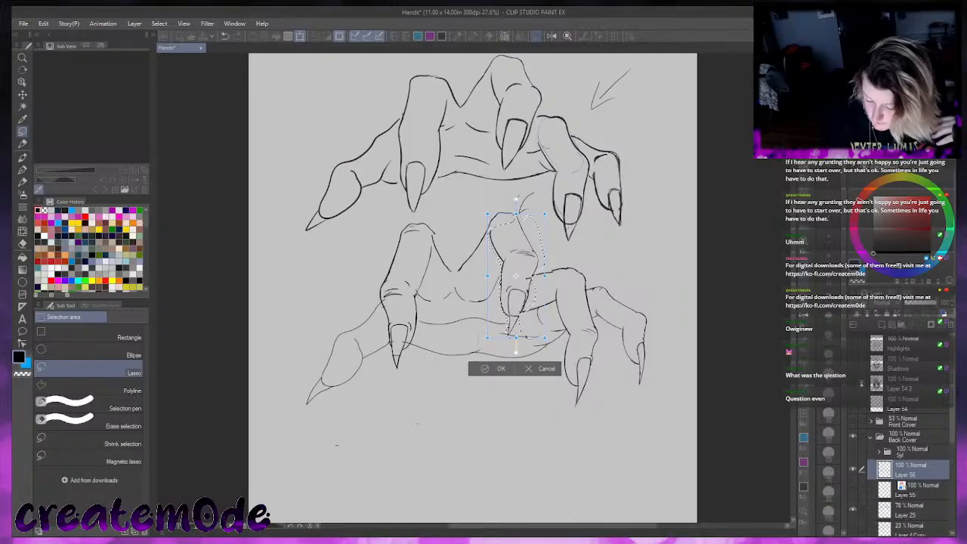
left_click(487, 369)
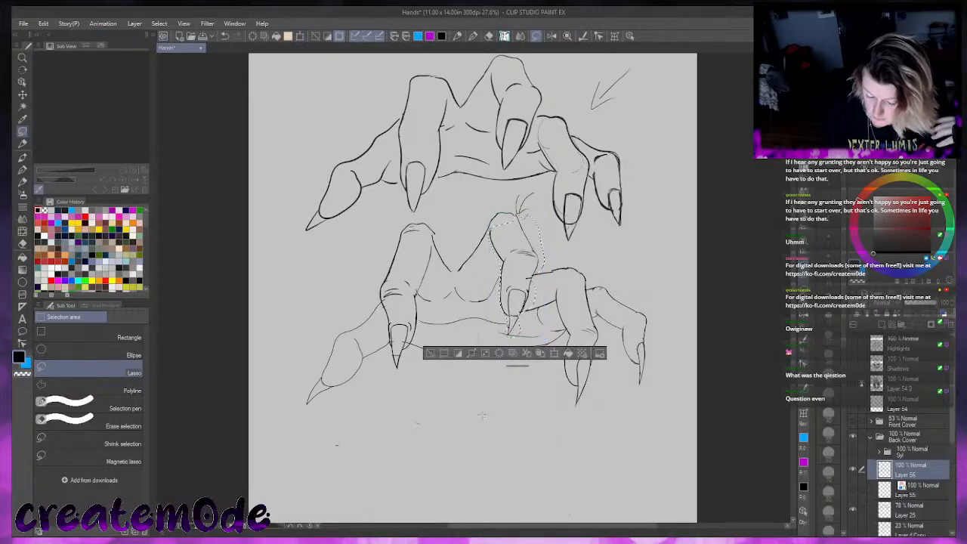
left_click(562, 353)
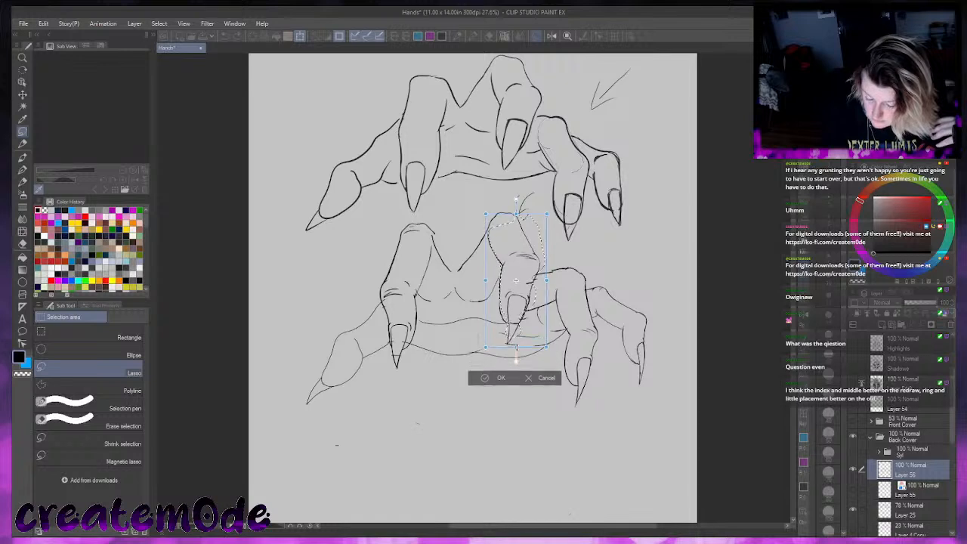
left_click_drag(534, 339, 535, 341)
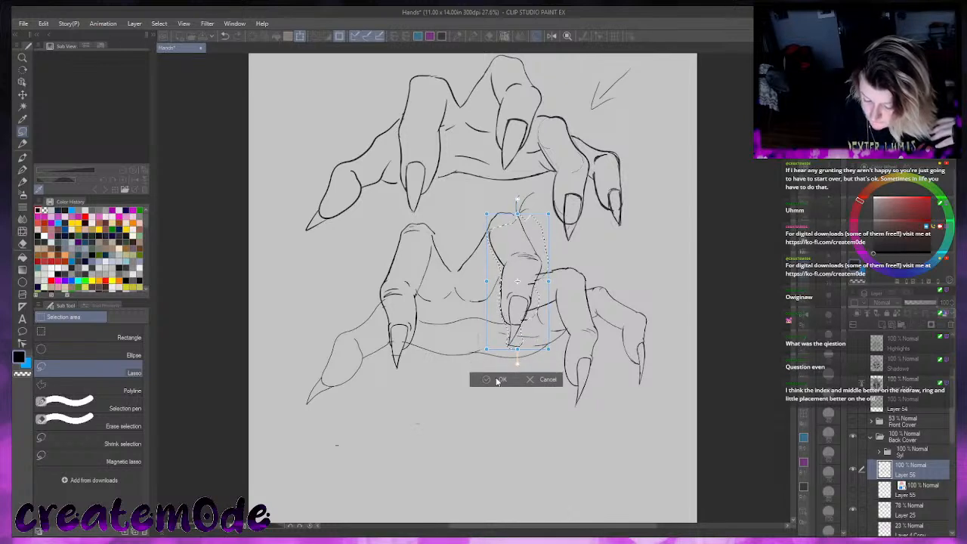
left_click(502, 381)
left_click(436, 354)
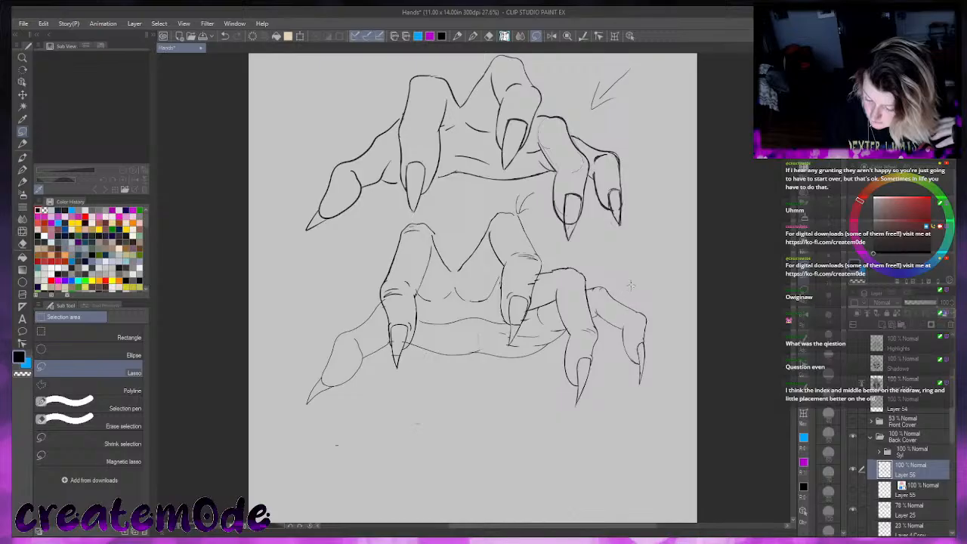
Lasso the lower hand's outermost right finger, enlarge it slightly and move it closer to the neighbouring finger
mouse_move(600, 279)
left_mouse_down()
mouse_move(602, 329)
mouse_move(668, 351)
mouse_move(611, 285)
left_mouse_up()
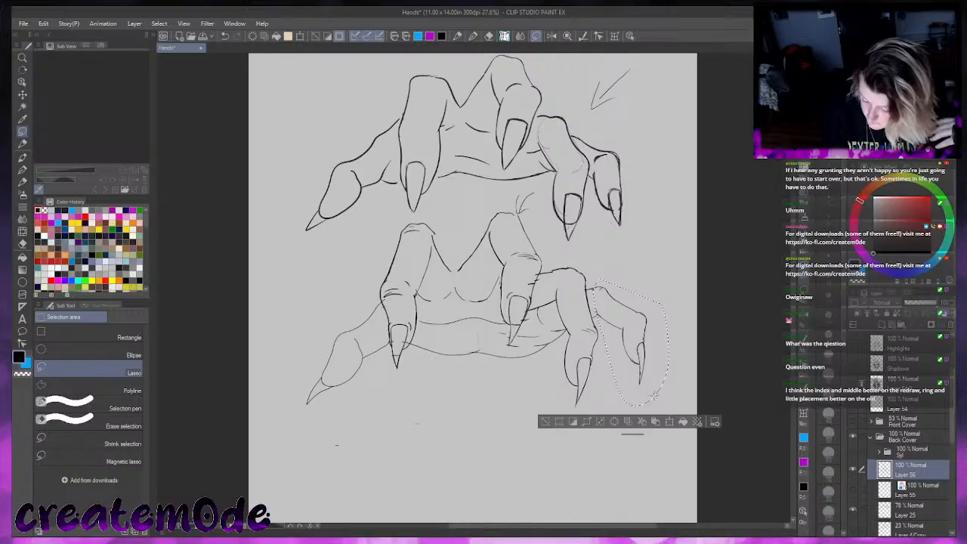
left_click(660, 420)
left_click_drag(594, 278, 587, 270)
mouse_move(642, 297)
left_mouse_down()
mouse_move(642, 306)
mouse_move(640, 289)
left_mouse_up()
left_click(588, 441)
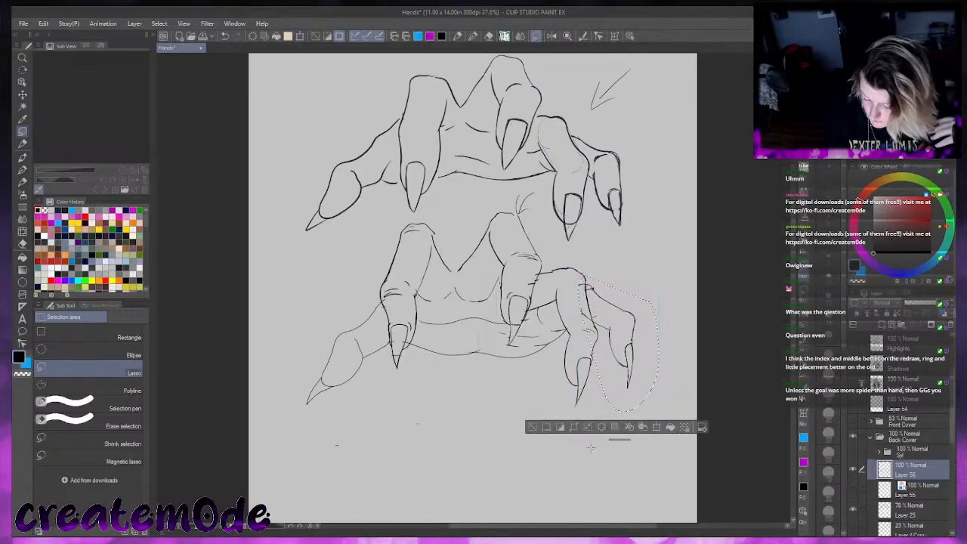
Clear the finger selection and redraw the lower hand's line descending from the left raised finger into the valley between the raised fingers
left_click(538, 429)
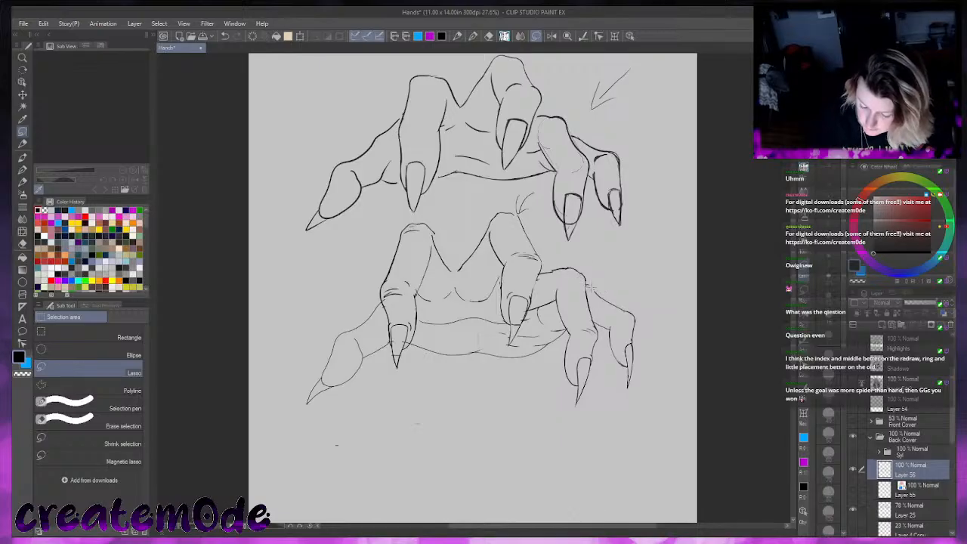
left_click(22, 143)
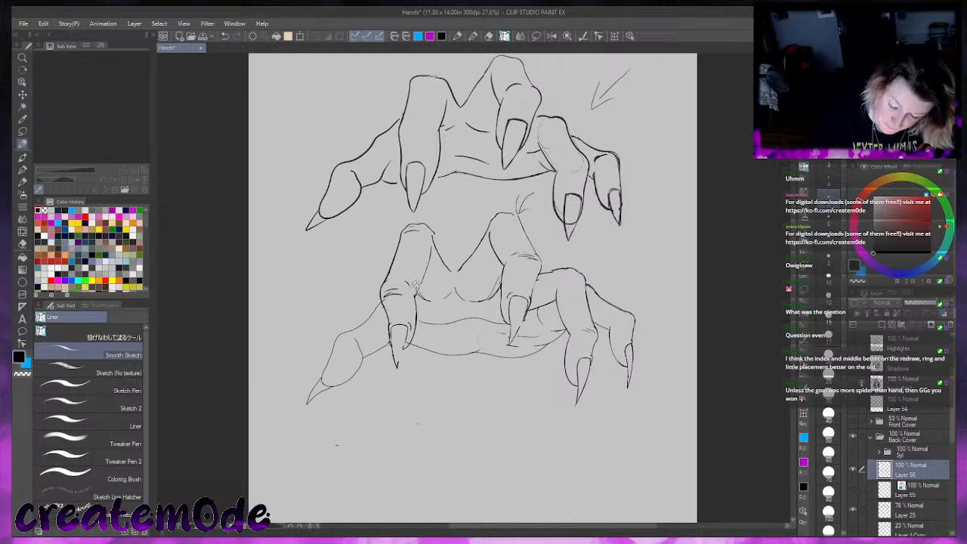
left_click_drag(429, 229, 452, 268)
left_click_drag(432, 230, 457, 272)
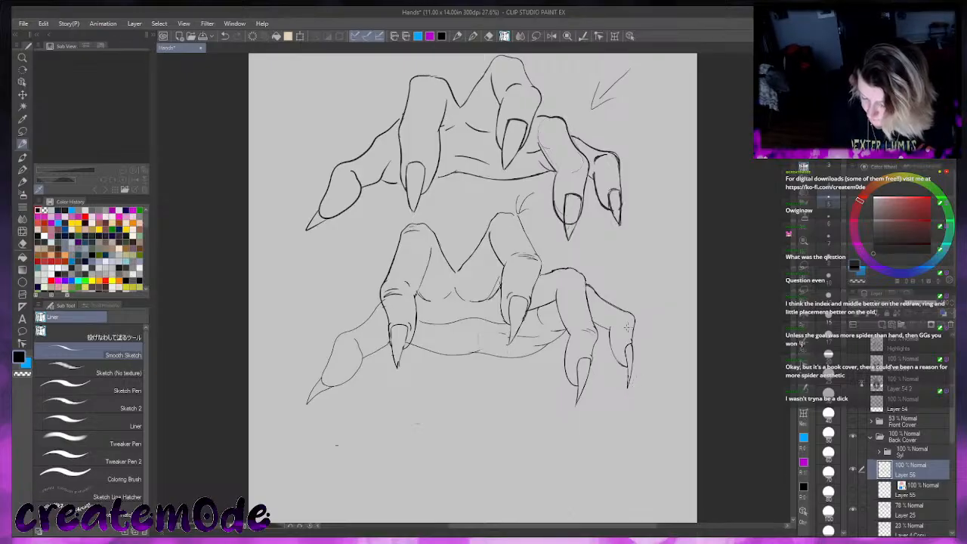
Lasso the nail of the lower hand's second finger from the right and rotate it so its tip points further left
key("m")
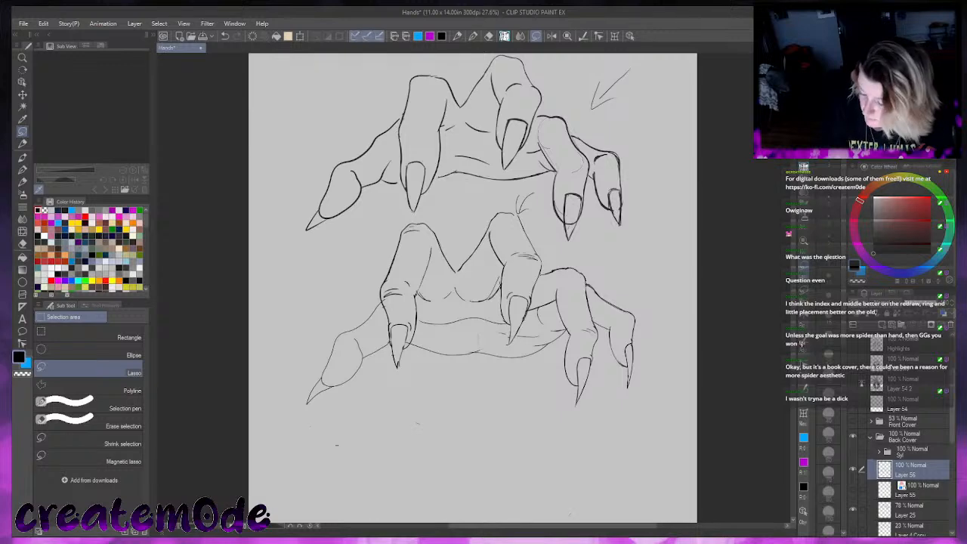
key("ctrl+plus")
key("ctrl+plus")
left_click_drag(626, 522, 638, 519)
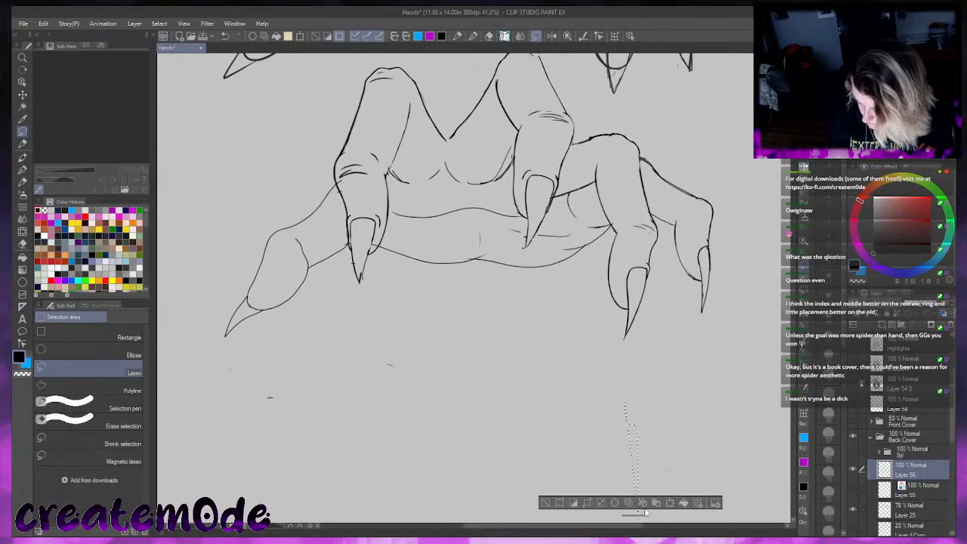
left_click(544, 504)
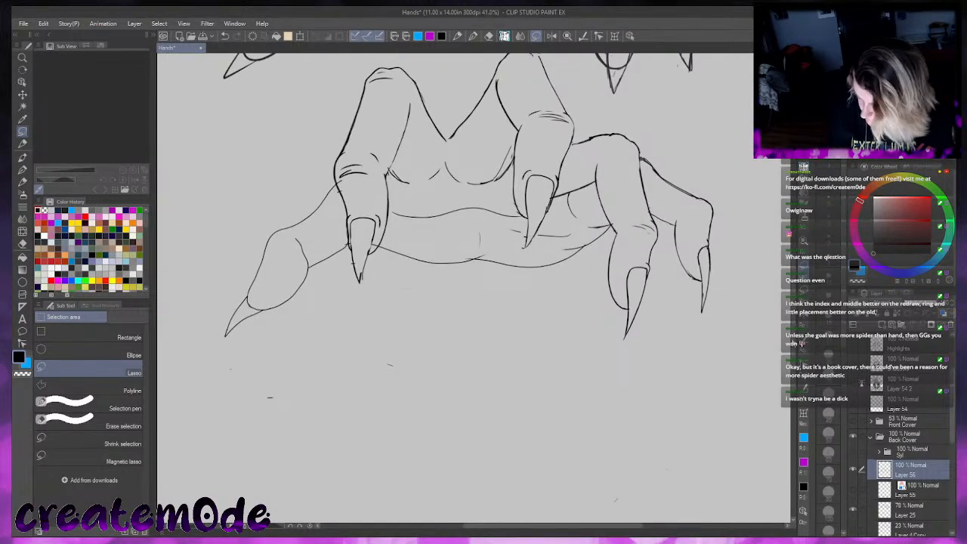
scroll(469, 287, "up", 3)
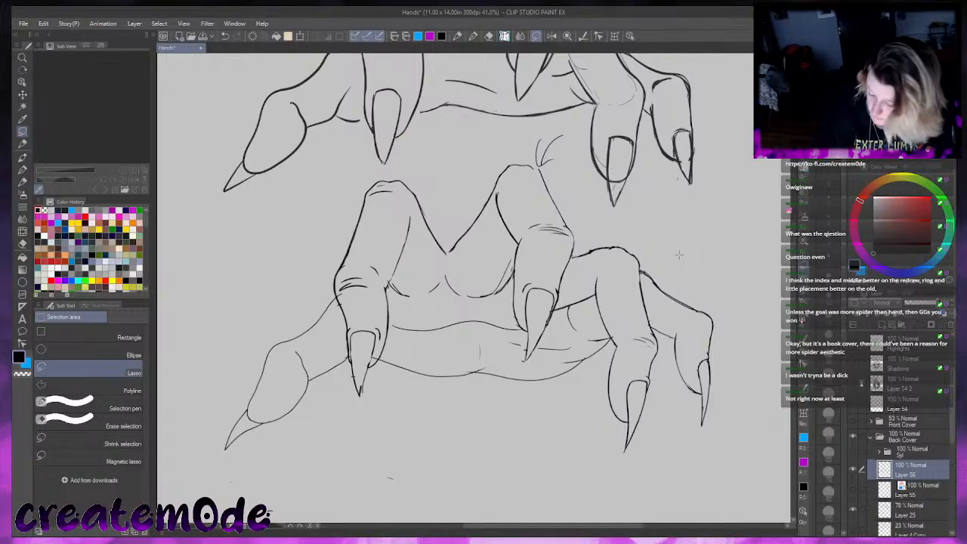
scroll(679, 255, "down", 1)
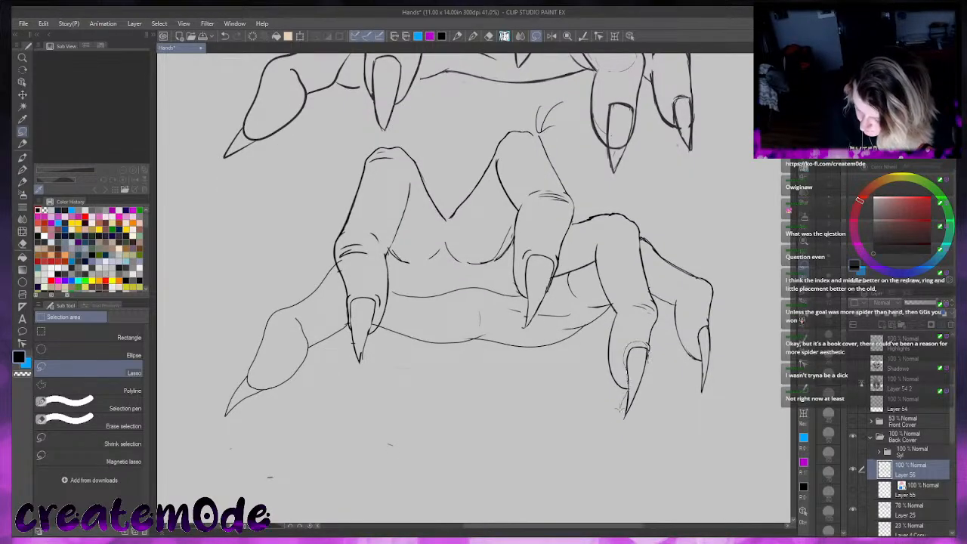
left_click_drag(624, 398, 627, 346)
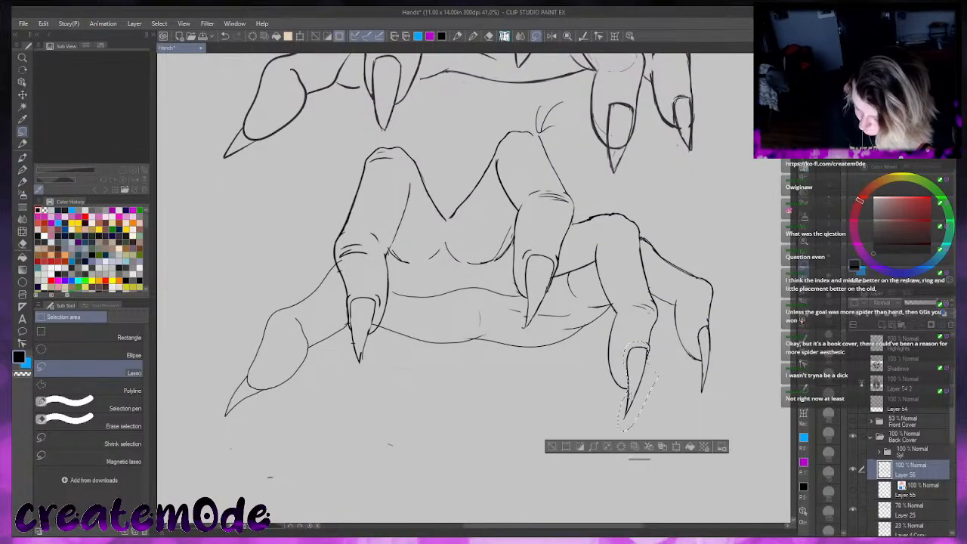
left_click(688, 447)
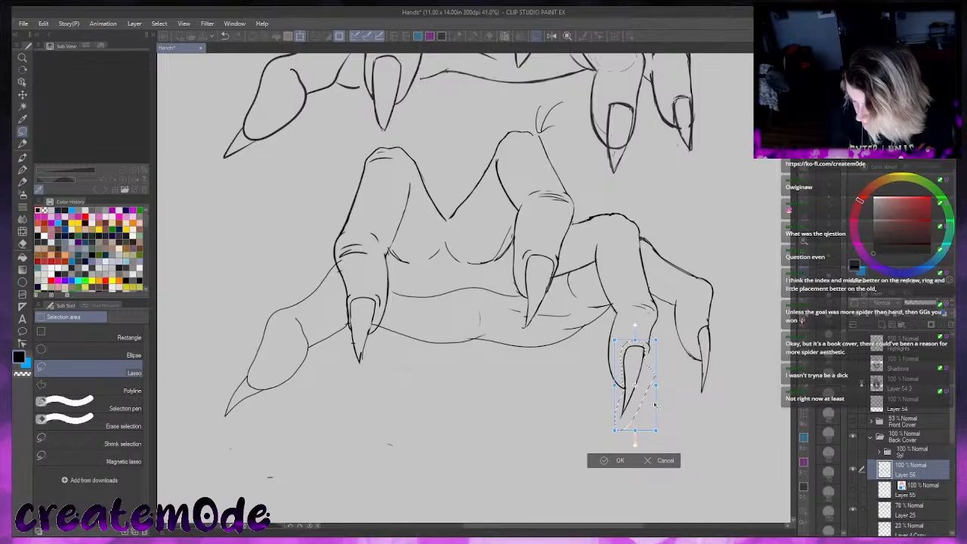
left_click_drag(676, 387, 647, 418)
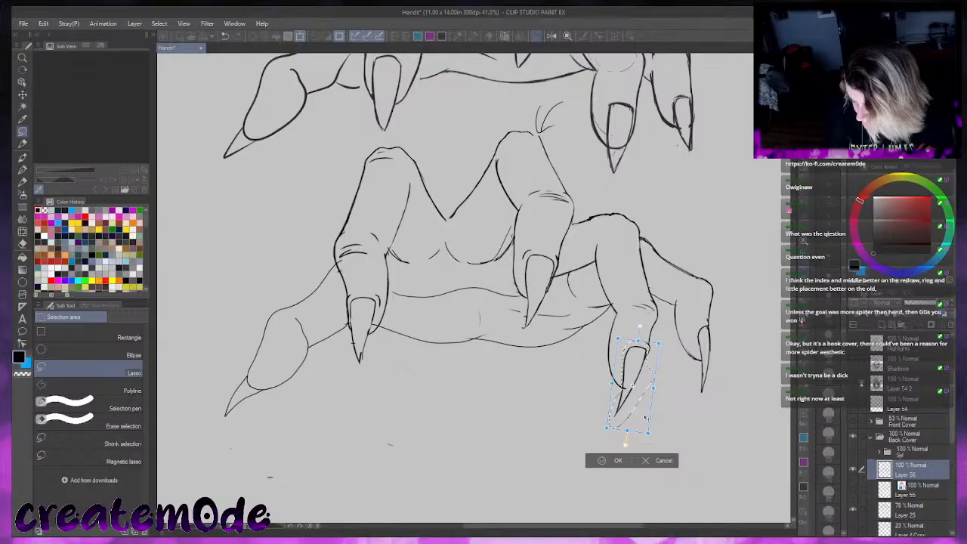
left_click(604, 461)
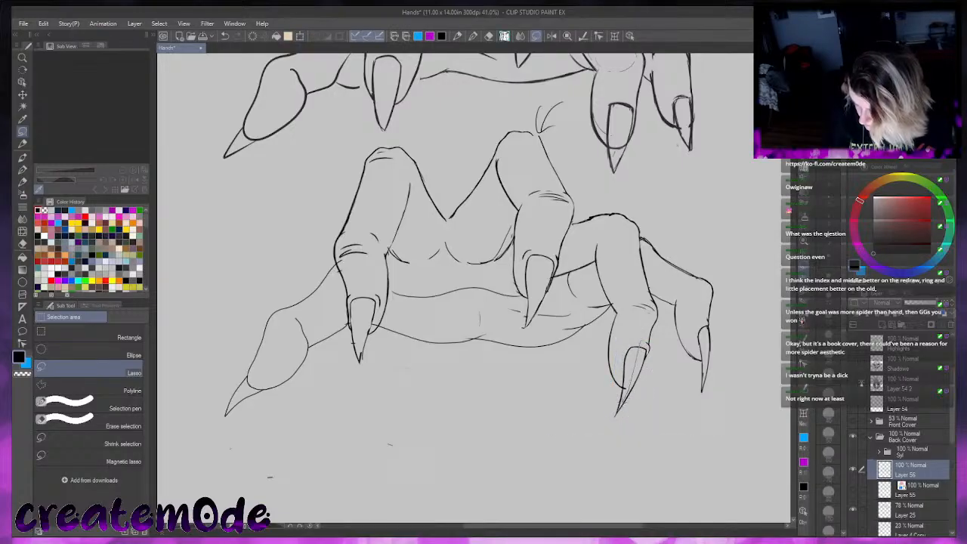
Lasso the right edge of that same nail, nudge it slightly left to narrow the nail, and deselect
left_click_drag(648, 360, 644, 343)
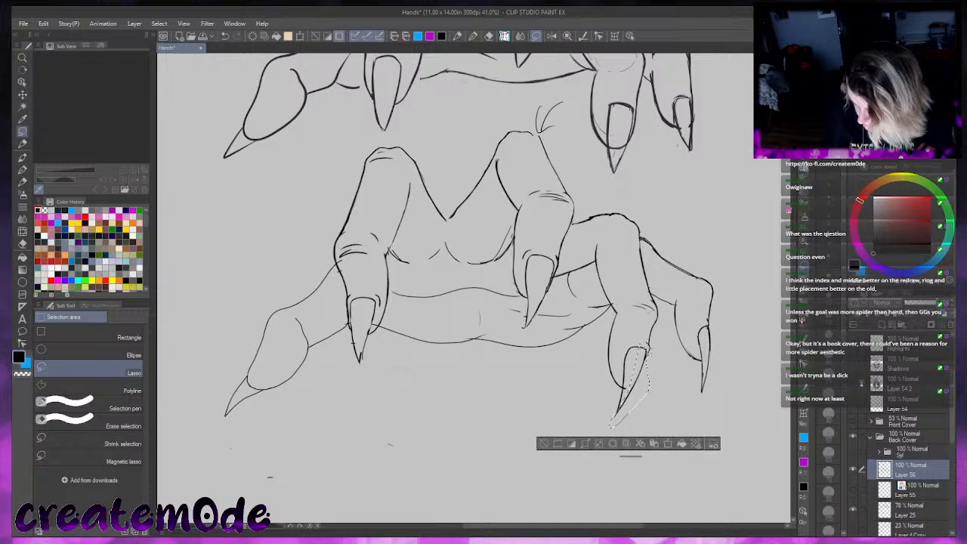
left_click(660, 445)
left_click_drag(648, 396, 643, 394)
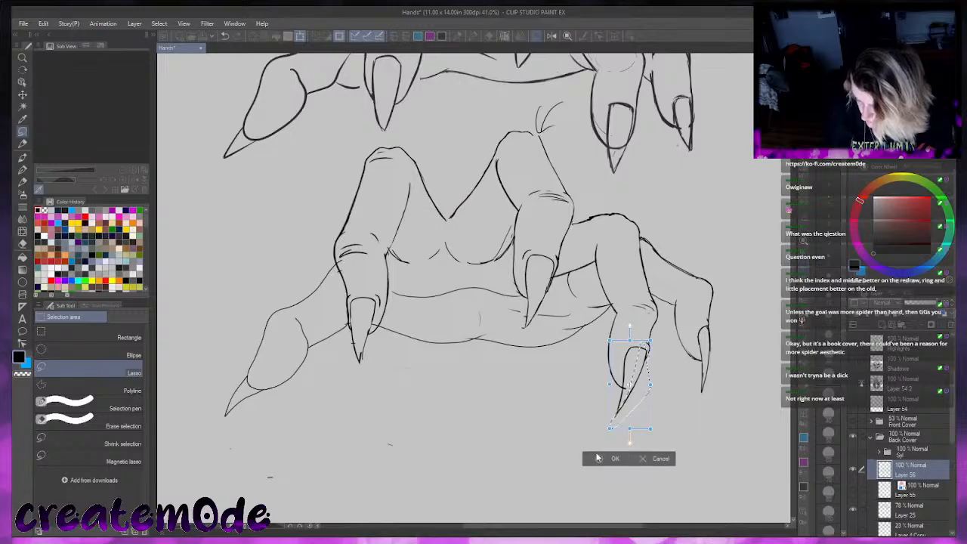
left_click(601, 459)
left_click(548, 450)
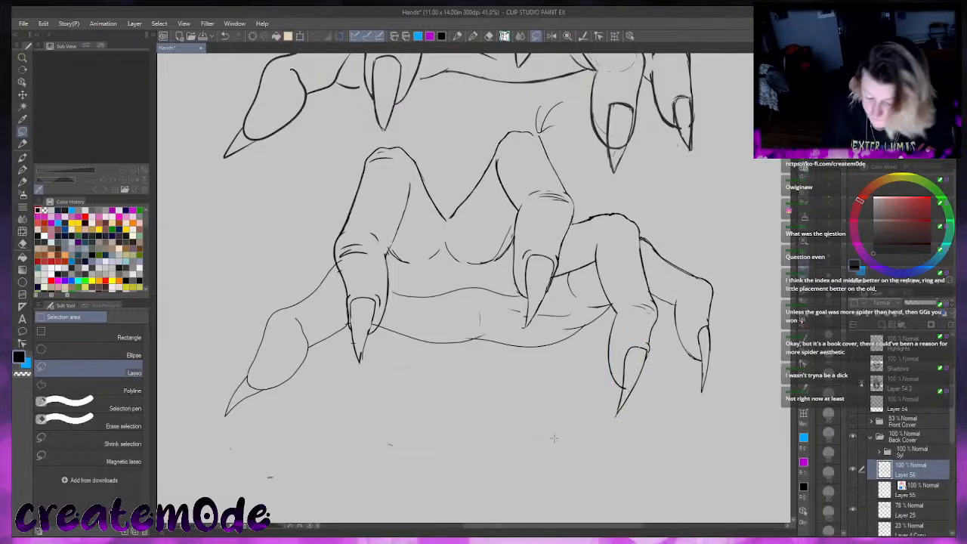
Redraw and sharpen the nail outlines of the lower hand's second finger from the right and its two raised fingers
left_click(22, 142)
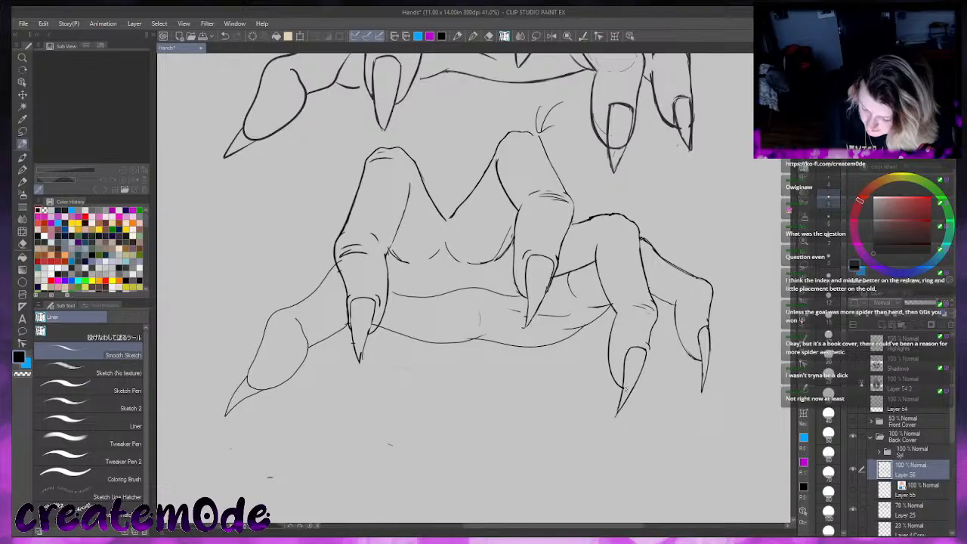
left_click_drag(624, 388, 618, 412)
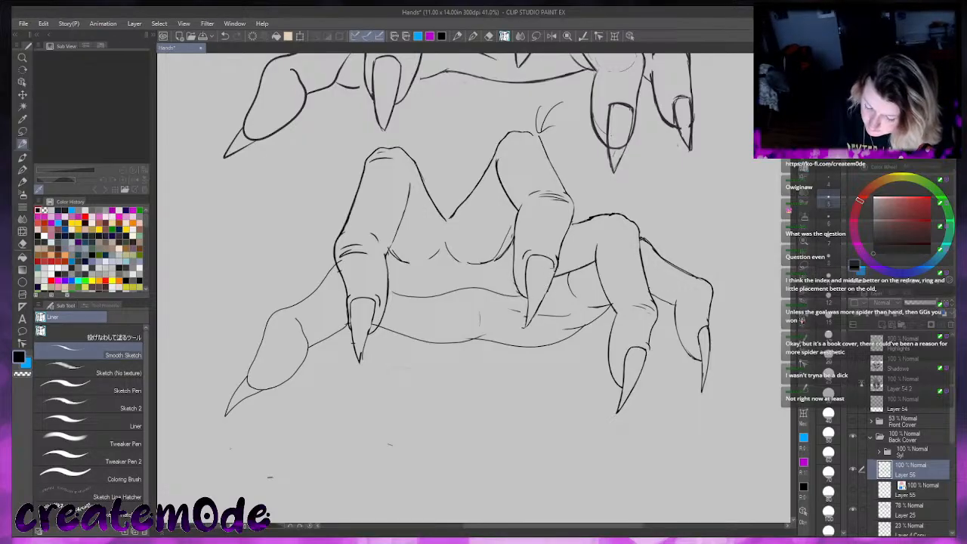
left_click_drag(556, 262, 545, 297)
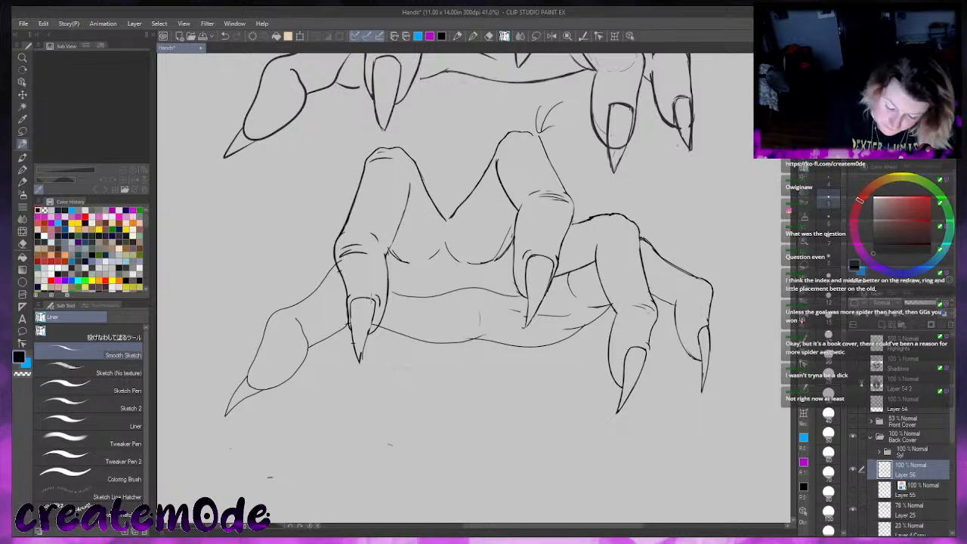
left_click_drag(375, 305, 361, 363)
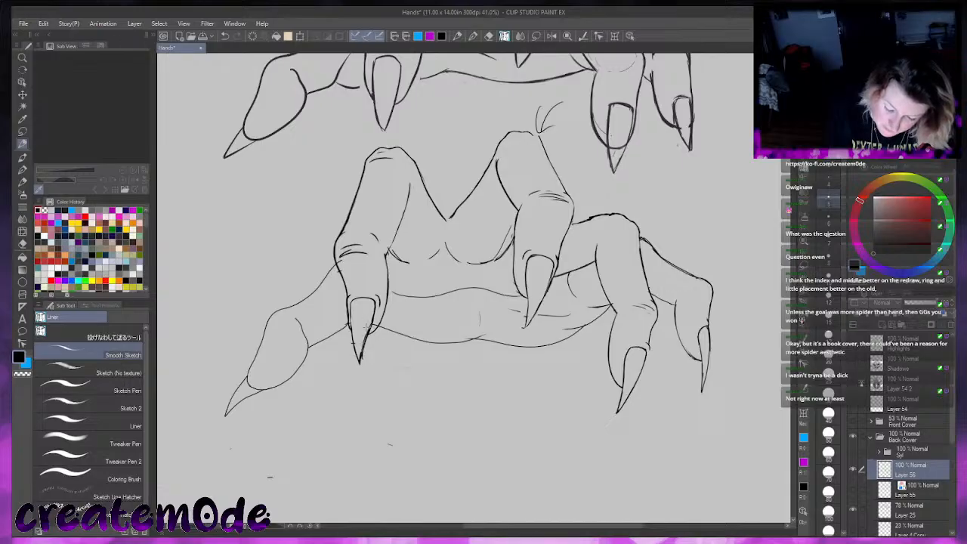
key("ctrl+z")
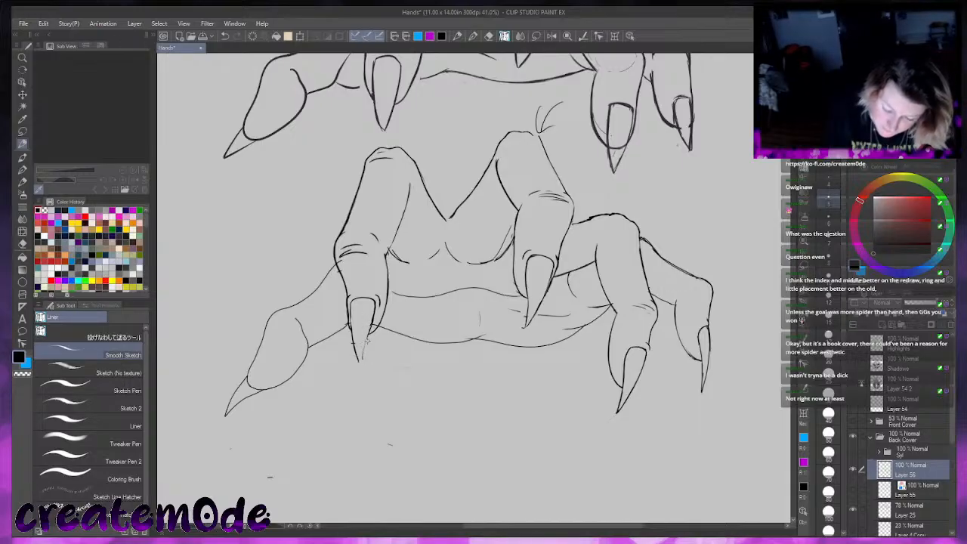
mouse_move(356, 351)
left_mouse_down()
mouse_move(360, 366)
mouse_move(374, 311)
left_mouse_up()
key("ctrl+z")
mouse_move(359, 360)
left_mouse_down()
mouse_move(355, 353)
mouse_move(359, 362)
left_mouse_up()
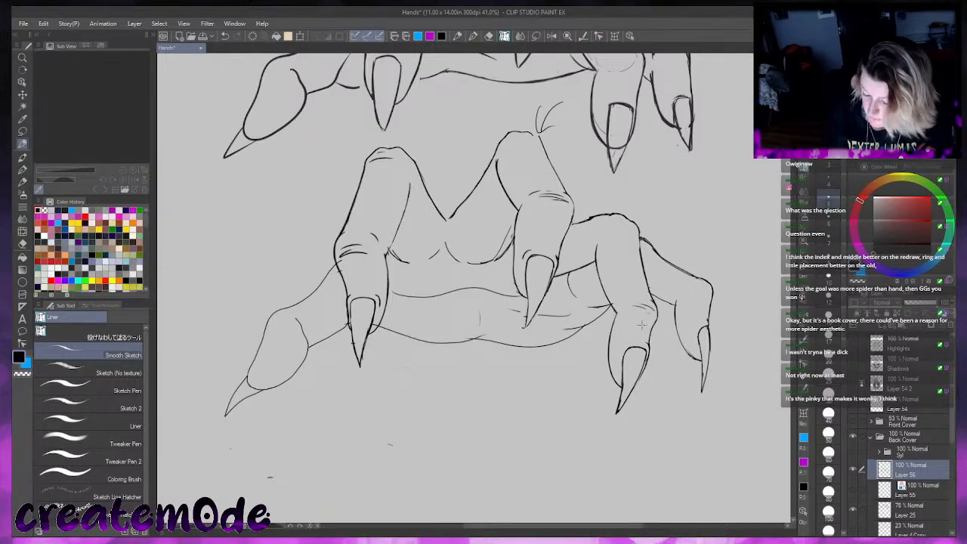
Lasso the lower hand's outermost right finger, rotate and move it against its neighbour, and clean up the overlapping lines
scroll(714, 378, "up", 2)
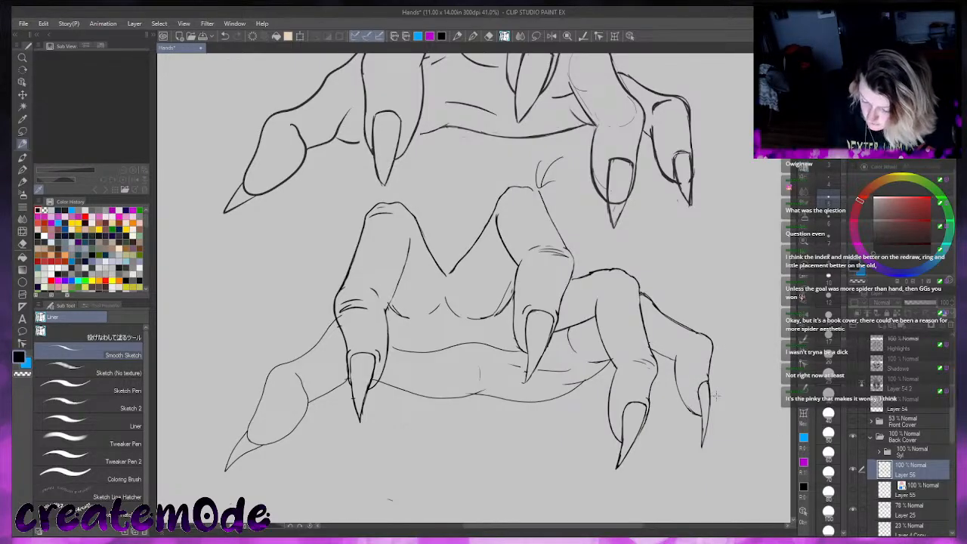
key("m")
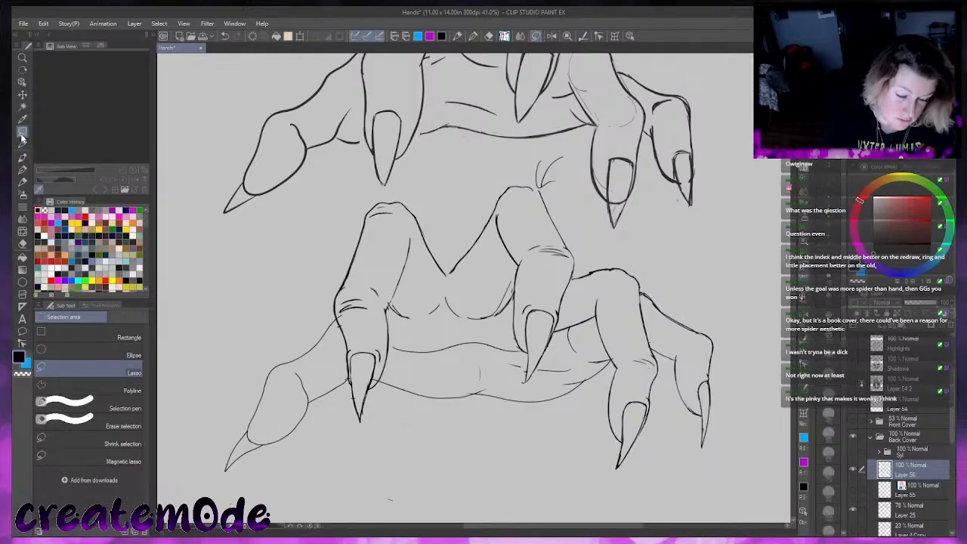
mouse_move(641, 289)
left_mouse_down()
mouse_move(650, 355)
mouse_move(701, 477)
mouse_move(647, 285)
left_mouse_up()
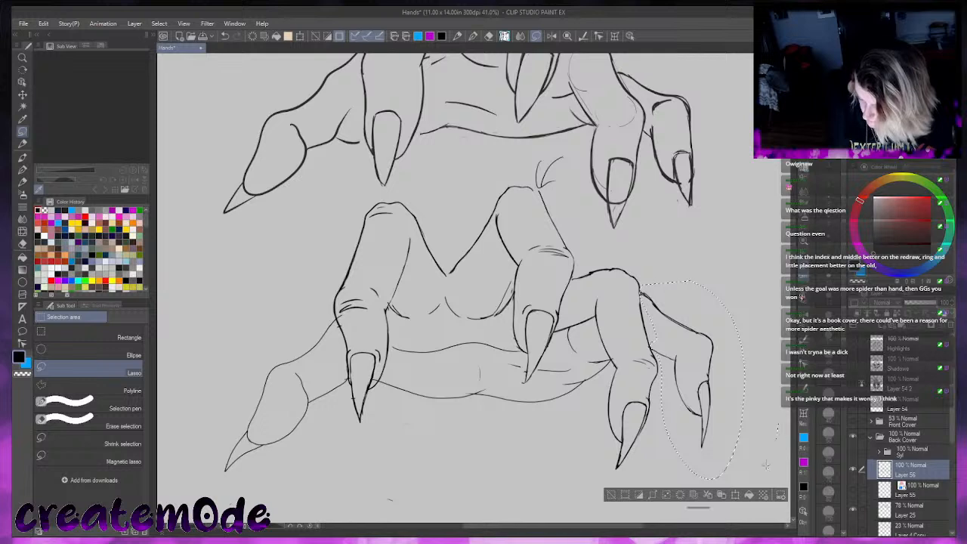
left_click(744, 495)
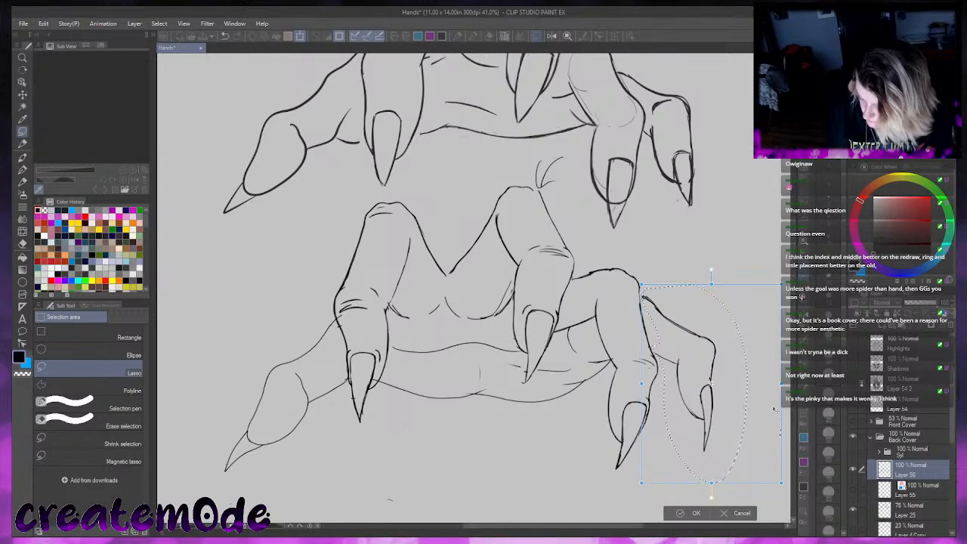
left_click_drag(774, 417, 739, 378)
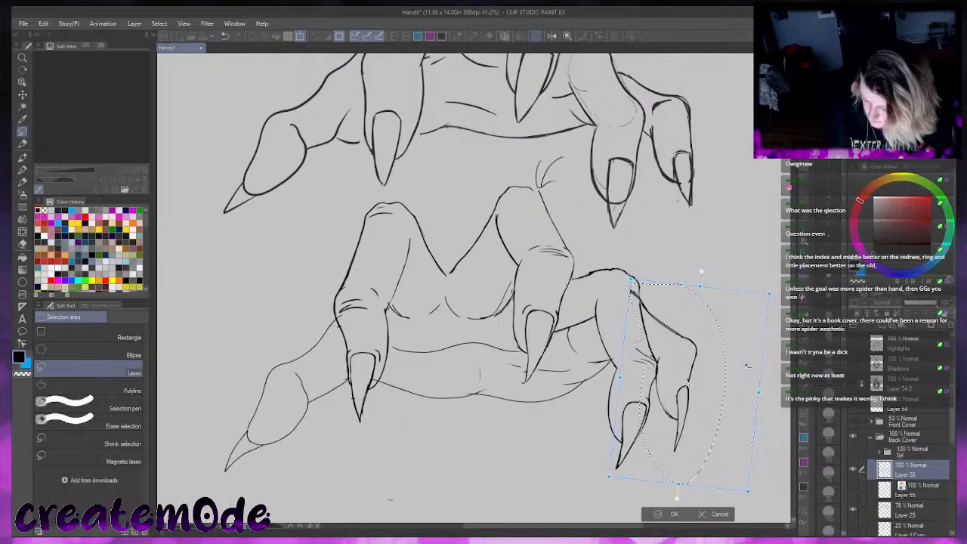
left_click(665, 515)
left_click(606, 501)
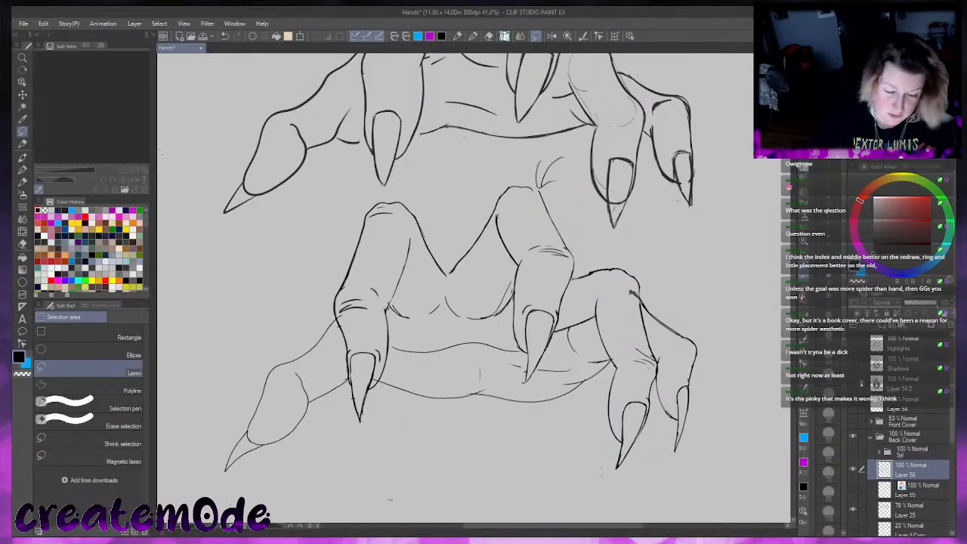
key("p")
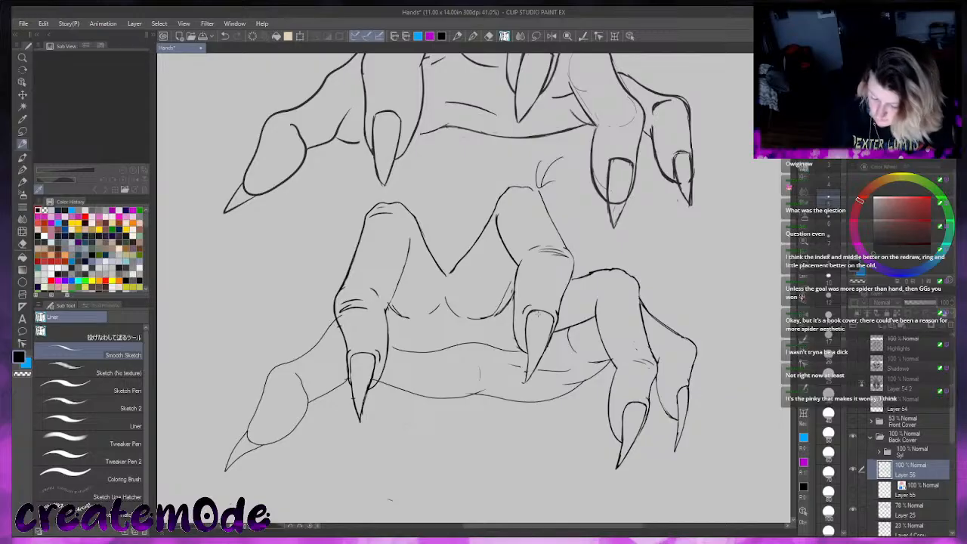
Lasso the right part of the lower hand's bottom palm line, rotate it slightly upward to meet the finger, and deselect
left_click(21, 131)
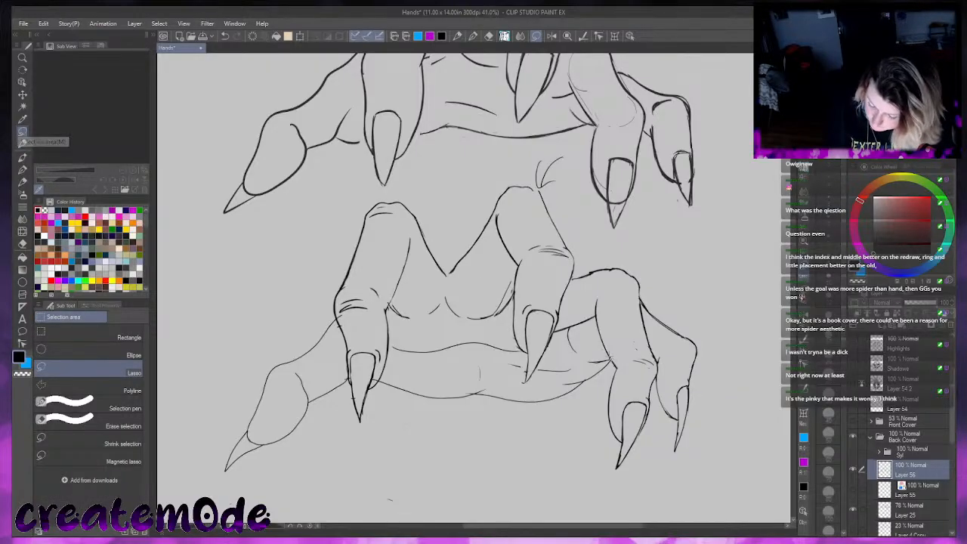
mouse_move(607, 354)
left_mouse_down()
mouse_move(610, 366)
mouse_move(586, 401)
mouse_move(490, 404)
mouse_move(604, 351)
left_mouse_up()
key("ctrl+t")
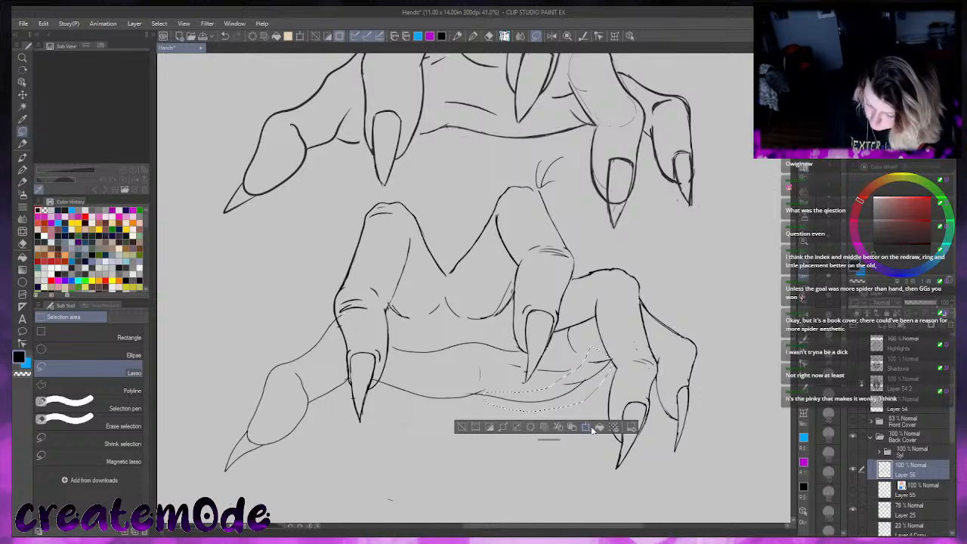
left_click_drag(718, 351, 716, 334)
left_click_drag(597, 401, 594, 394)
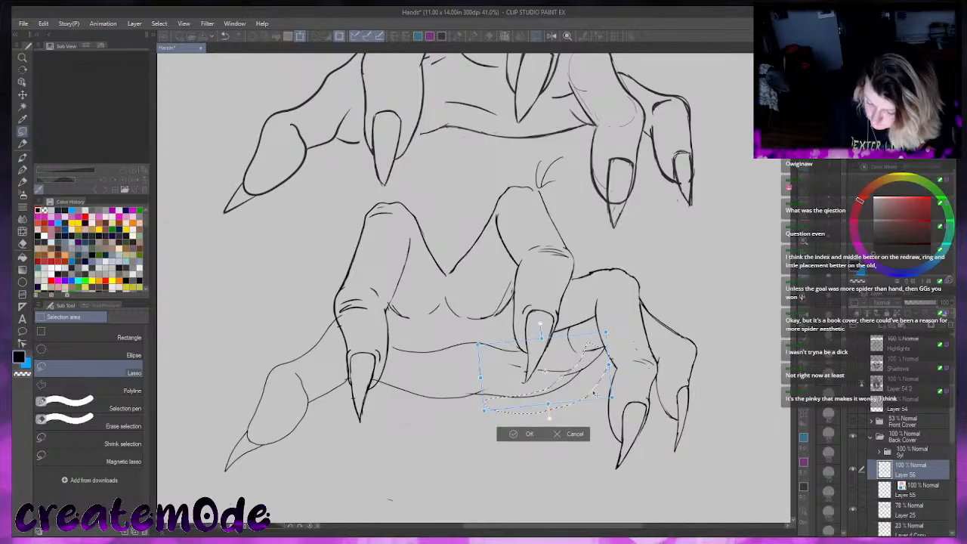
left_click(530, 434)
left_click(469, 424)
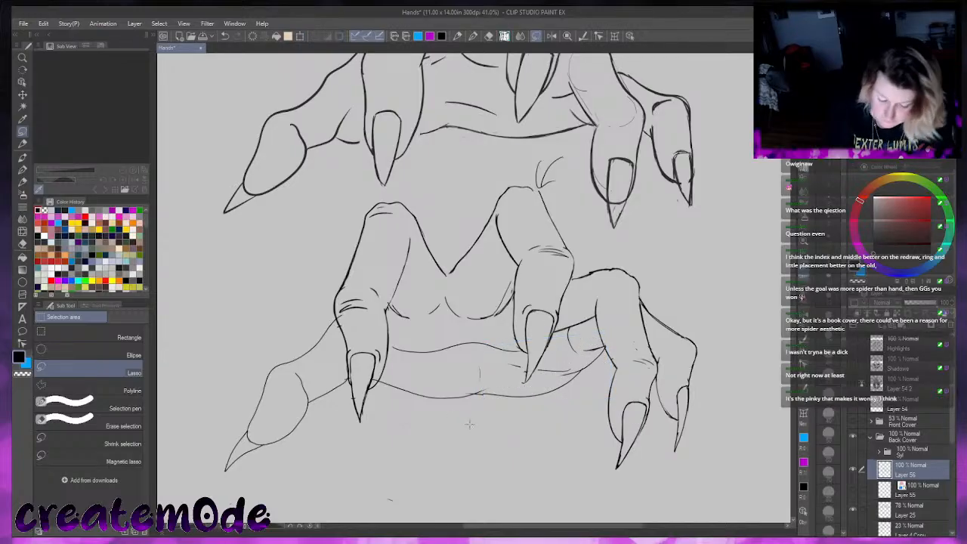
Touch up the short palm lines between the lower hand's right raised finger and the finger beside it
left_click(22, 156)
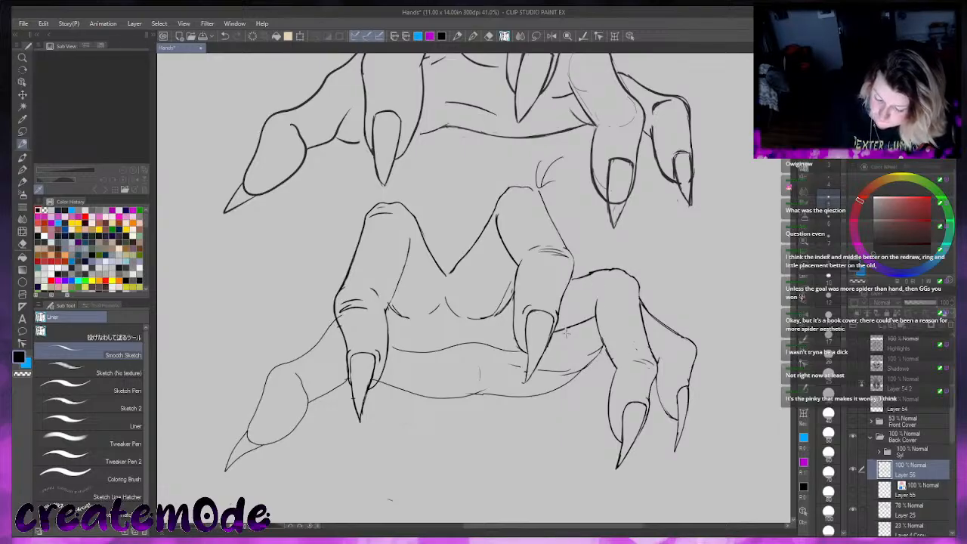
left_click_drag(568, 329, 580, 346)
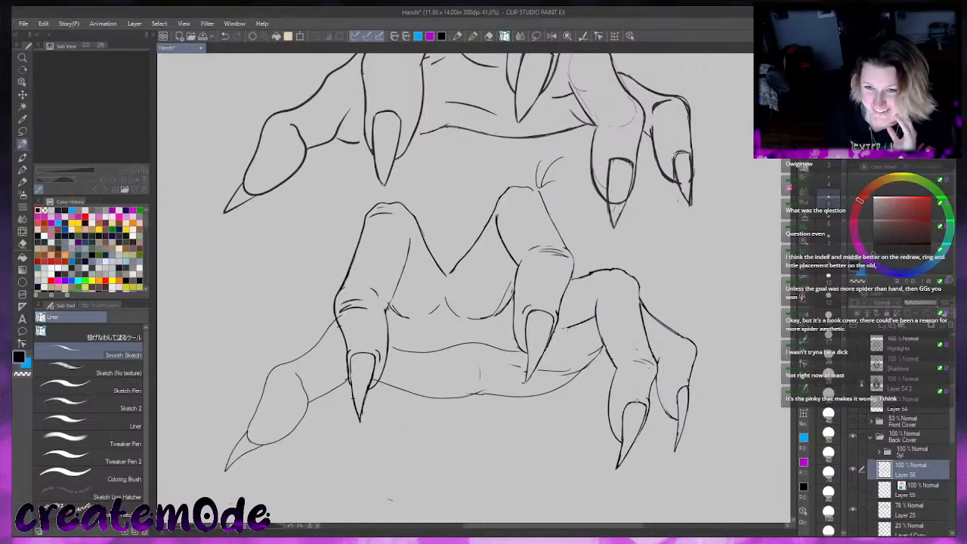
key("ctrl+0")
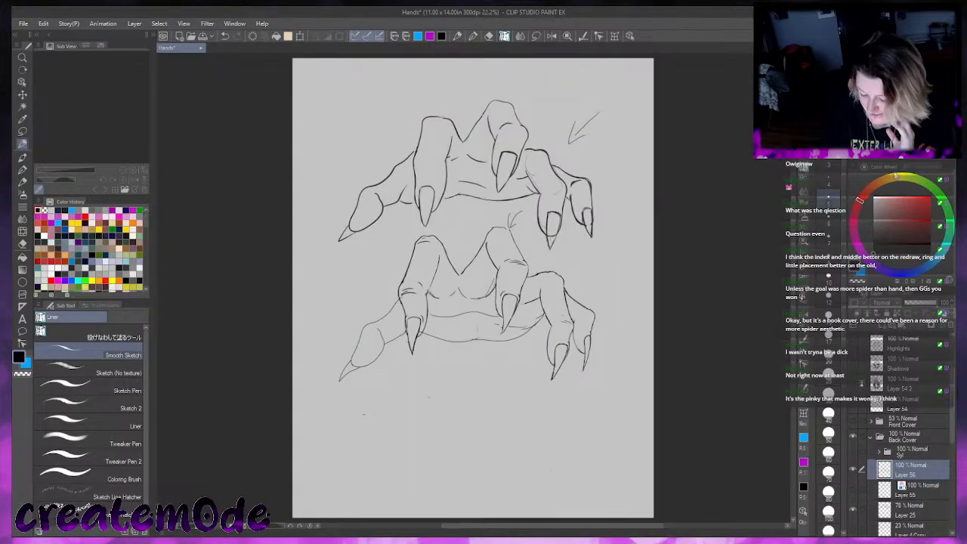
Undo the recent line touch-ups and the last repositioning of the lower hand's outermost right finger, and clear the selection
key("ctrl+z")
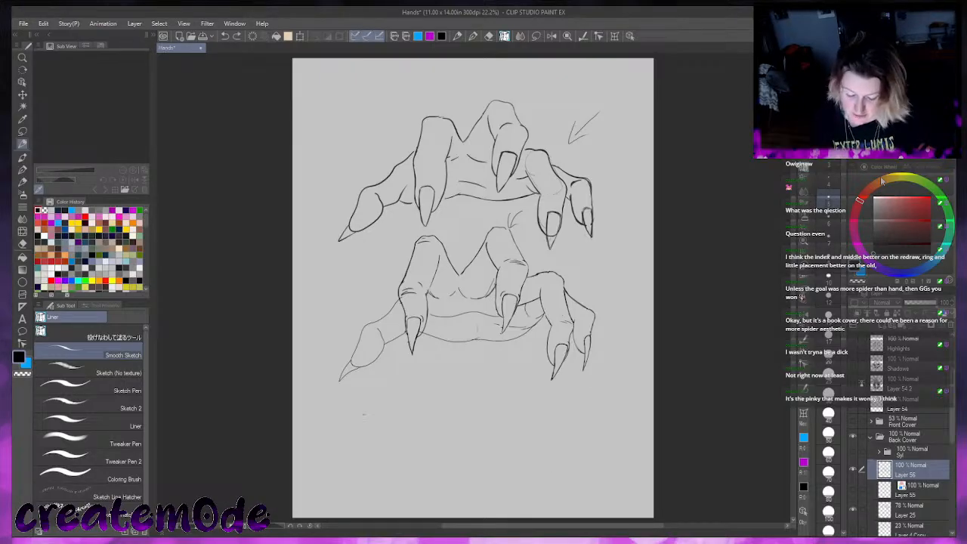
key("ctrl+z")
key("ctrl+z")
key("ctrl+z")
key("ctrl+z")
key("ctrl+z")
key("ctrl+z")
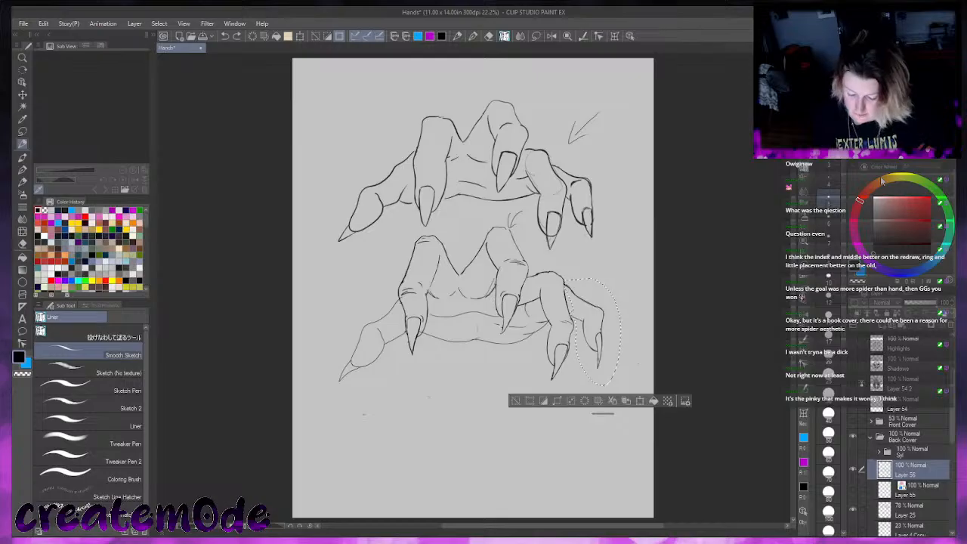
left_click(515, 402)
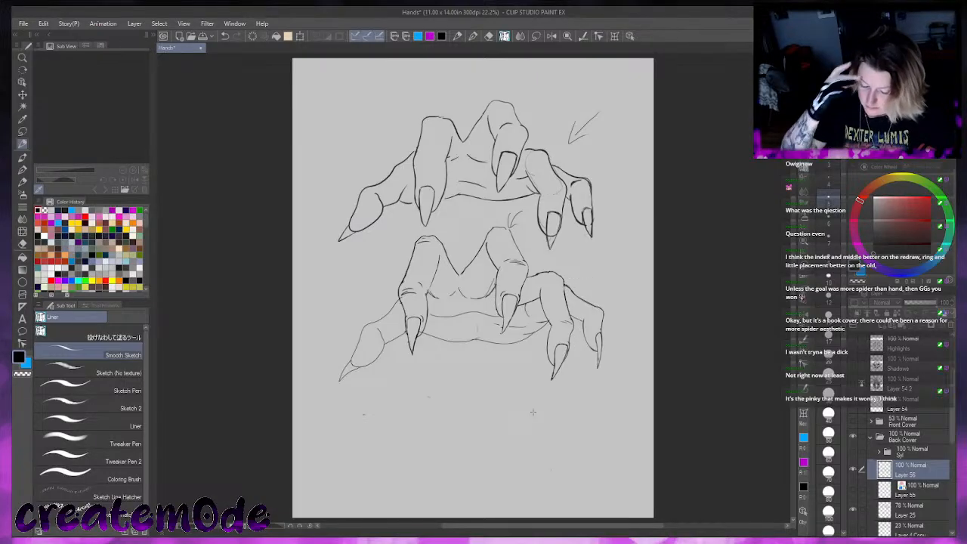
Lasso the lower hand's second finger from the right, rotate it slightly outward and move it up toward the knuckle line
key("m")
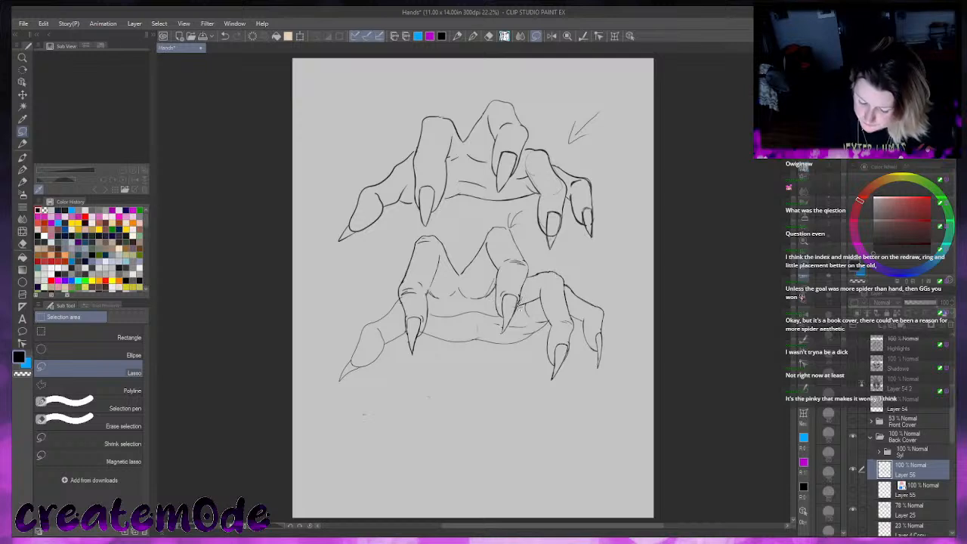
mouse_move(523, 303)
left_mouse_down()
mouse_move(549, 323)
mouse_move(535, 351)
mouse_move(580, 368)
mouse_move(567, 294)
mouse_move(538, 263)
mouse_move(524, 301)
left_mouse_up()
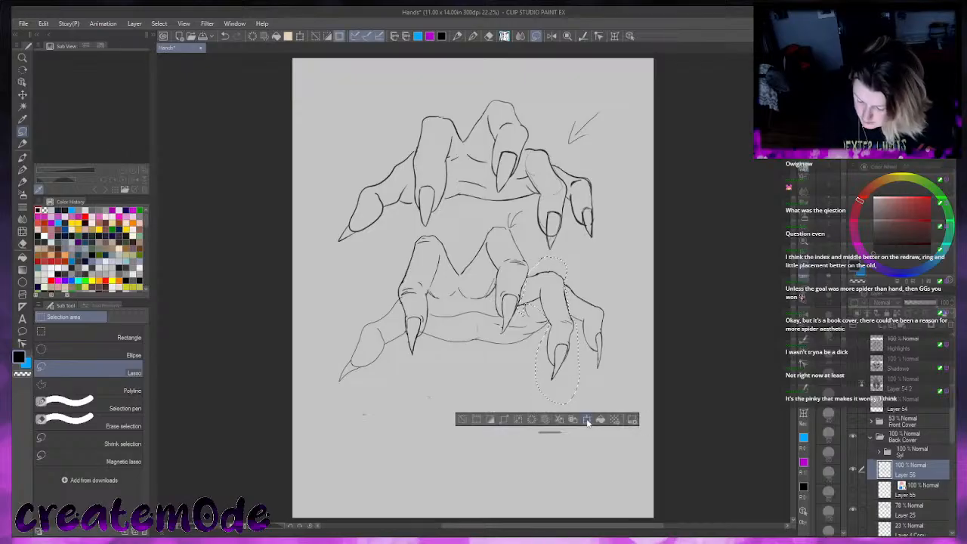
key("ctrl+t")
left_click_drag(576, 384, 565, 379)
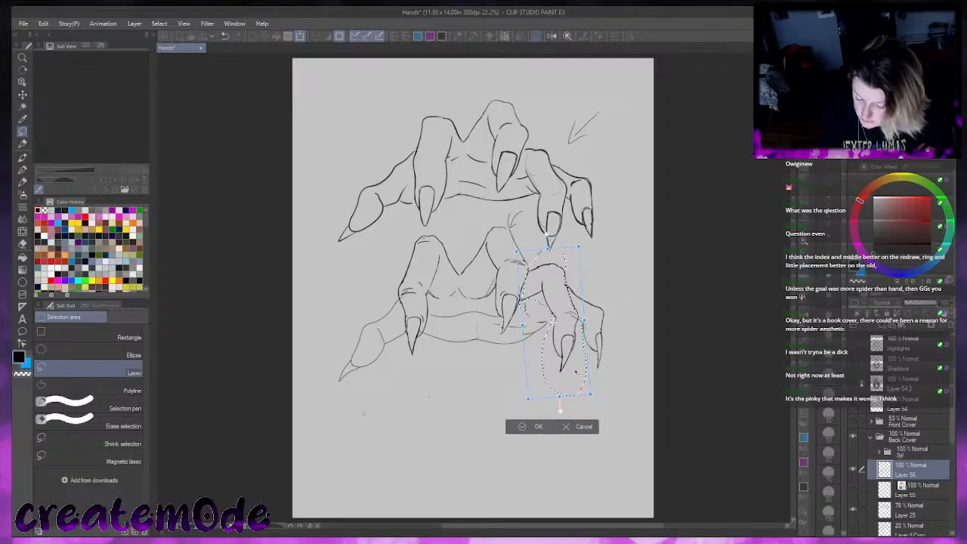
left_click(527, 426)
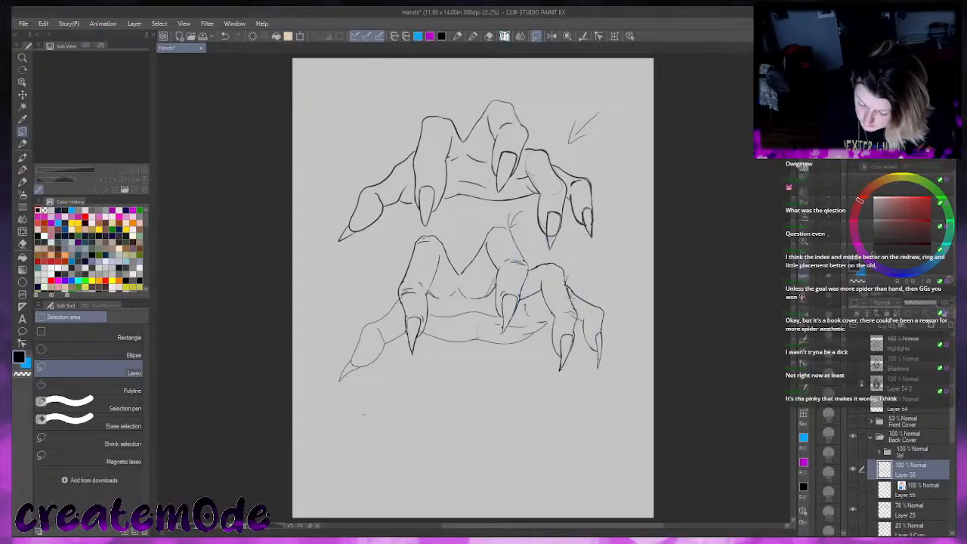
Lasso the lower hand's outermost right finger, rotate it inward with a gap to its neighbour, and deselect
left_click_drag(584, 366, 600, 384)
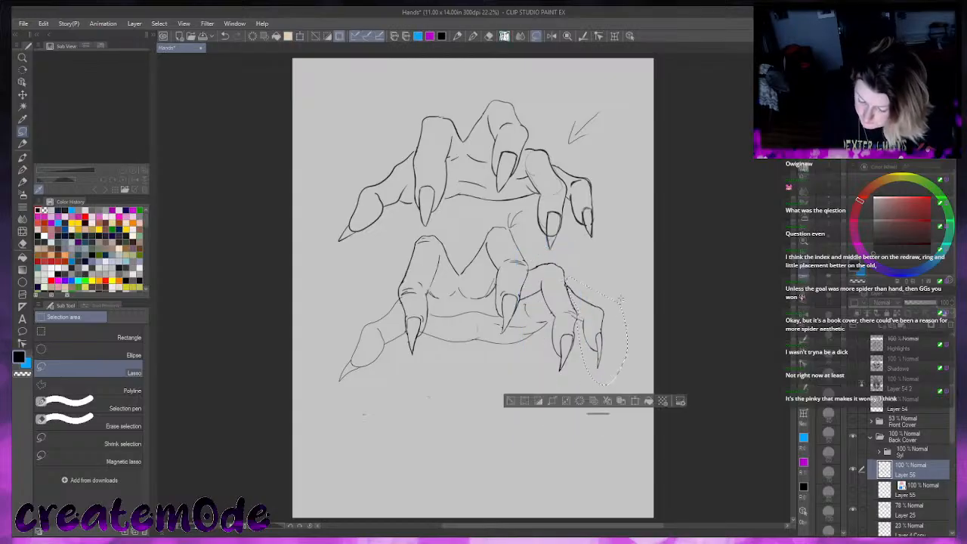
left_click(637, 401)
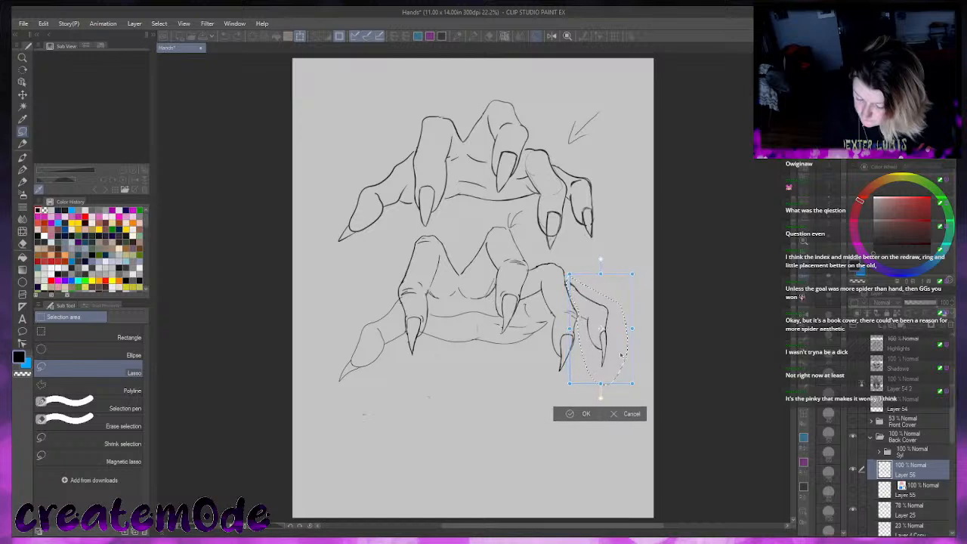
mouse_move(620, 354)
left_mouse_down()
mouse_move(643, 338)
mouse_move(614, 346)
left_mouse_up()
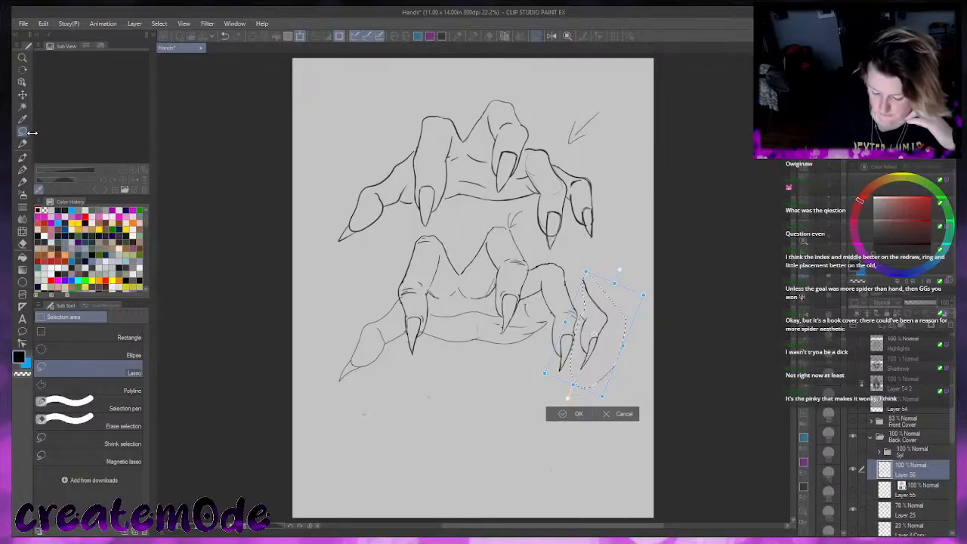
left_click(562, 414)
key("ctrl+d")
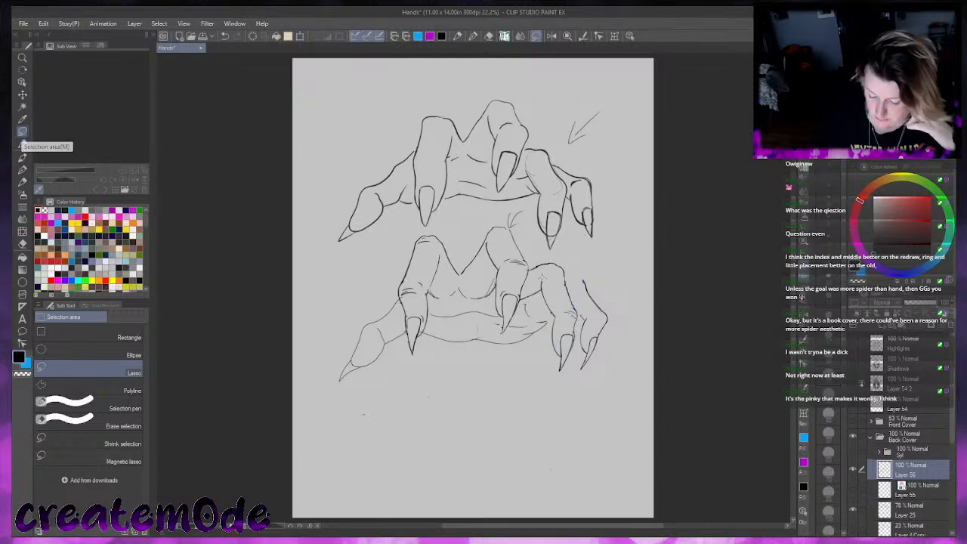
Lasso the second finger from the right again, shift it slightly toward the raised finger, and deselect
mouse_move(541, 288)
left_mouse_down()
mouse_move(548, 355)
mouse_move(574, 354)
left_mouse_up()
mouse_move(581, 318)
left_mouse_down()
mouse_move(567, 266)
mouse_move(545, 254)
left_mouse_up()
left_click(595, 414)
left_click_drag(568, 328, 561, 330)
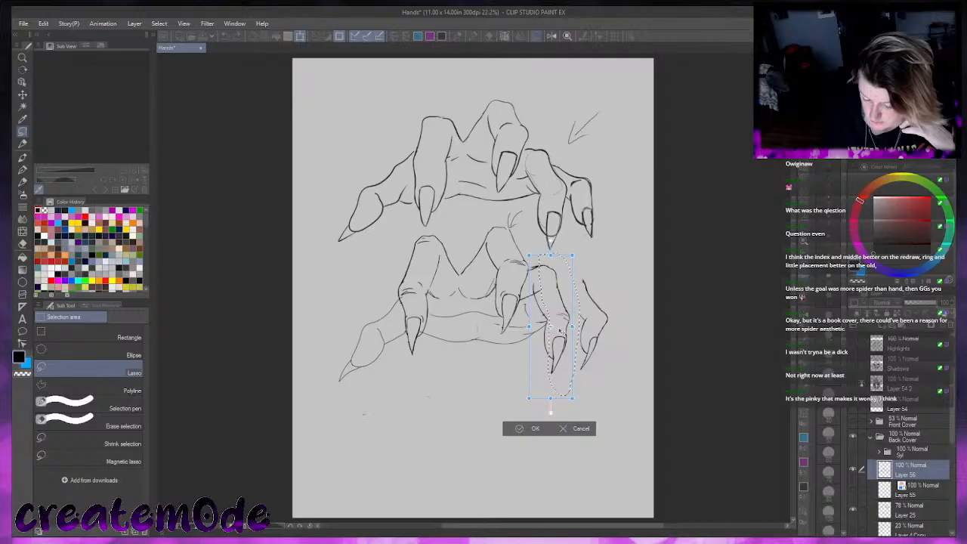
left_click(522, 429)
left_click(465, 414)
Lasso the outermost right finger, rotate it outward, move it up against its neighbour, and deselect
mouse_move(583, 283)
left_mouse_down()
mouse_move(631, 308)
mouse_move(589, 257)
left_mouse_up()
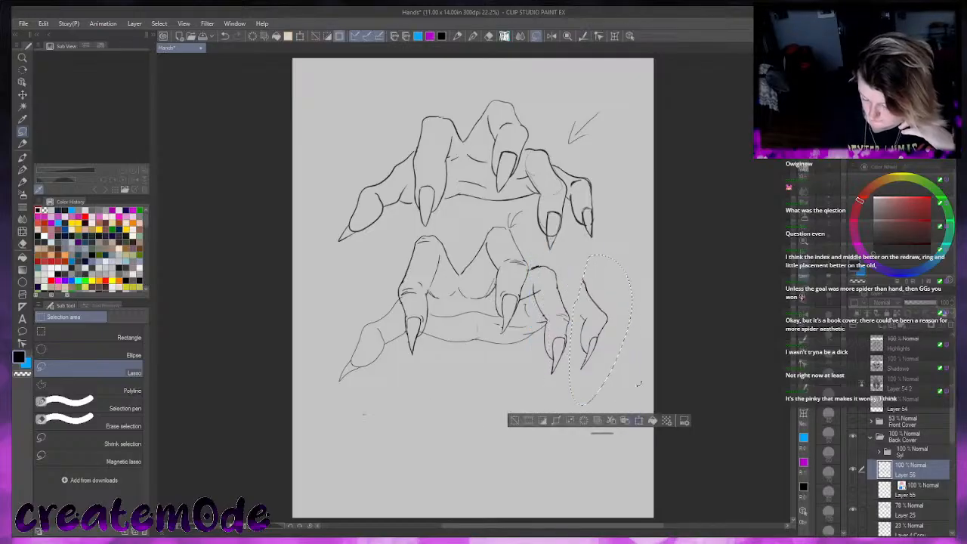
left_click(639, 420)
left_click_drag(663, 389, 665, 378)
left_click_drag(616, 346, 614, 341)
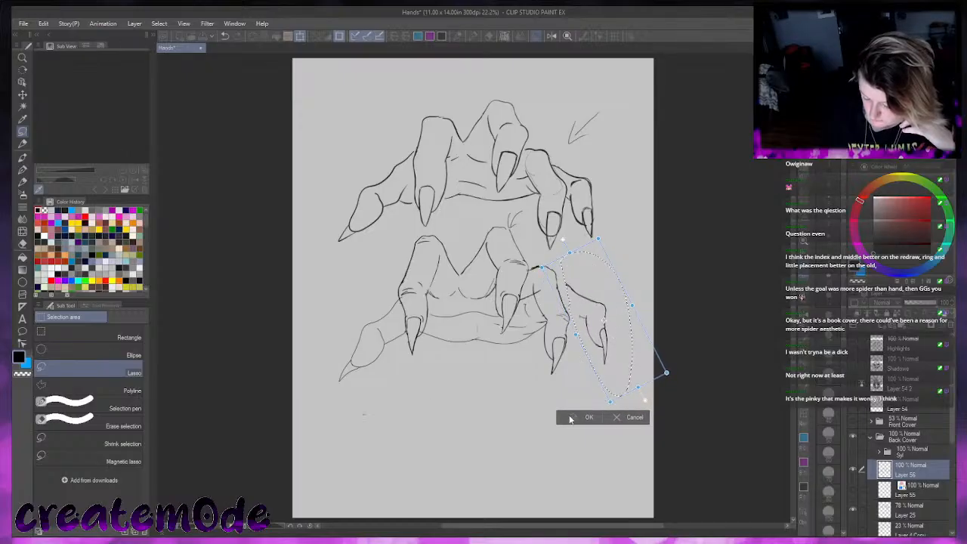
left_click(572, 419)
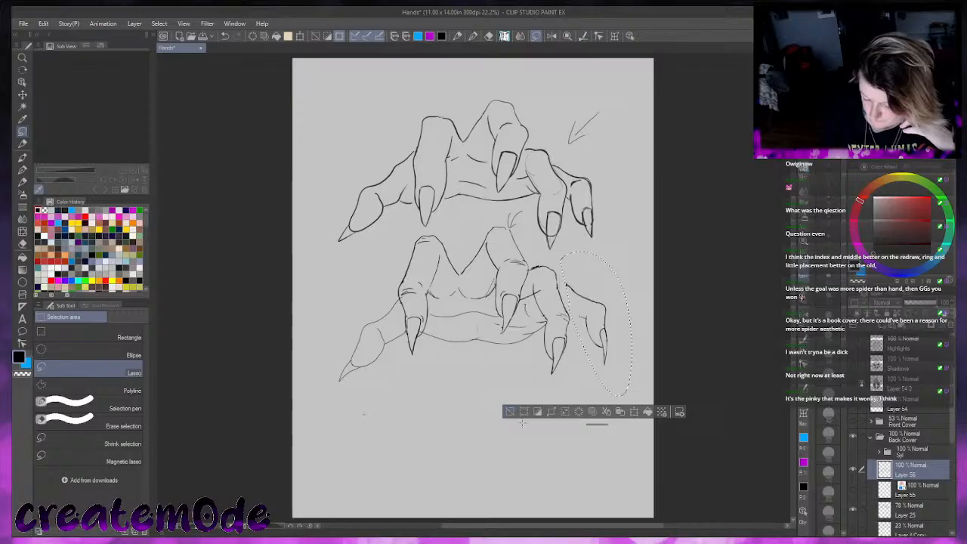
left_click(511, 412)
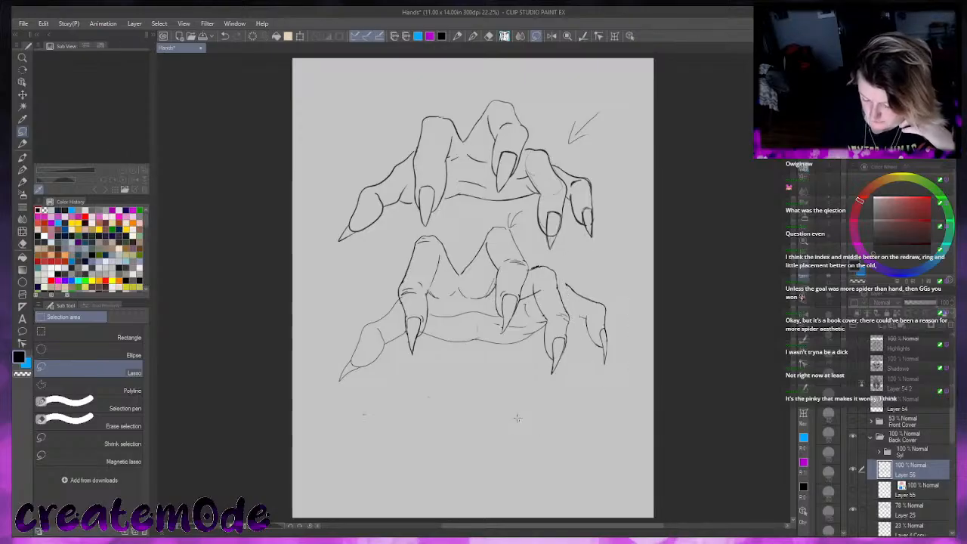
Join the outermost right finger to its neighbour with pen lines and tidy the strokes between them, undoing the unwanted ones
key("p")
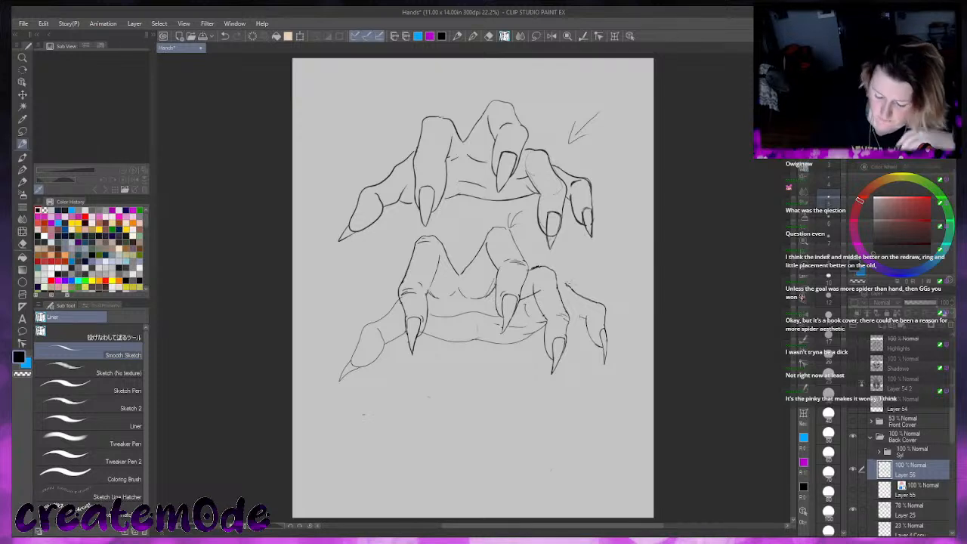
left_click_drag(558, 283, 569, 287)
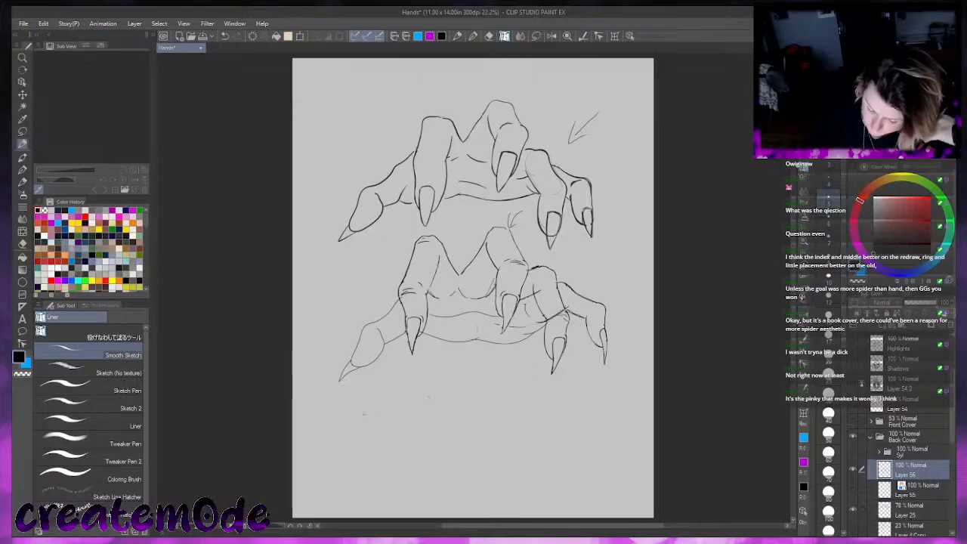
mouse_move(566, 305)
left_mouse_down()
mouse_move(583, 317)
mouse_move(573, 305)
left_mouse_up()
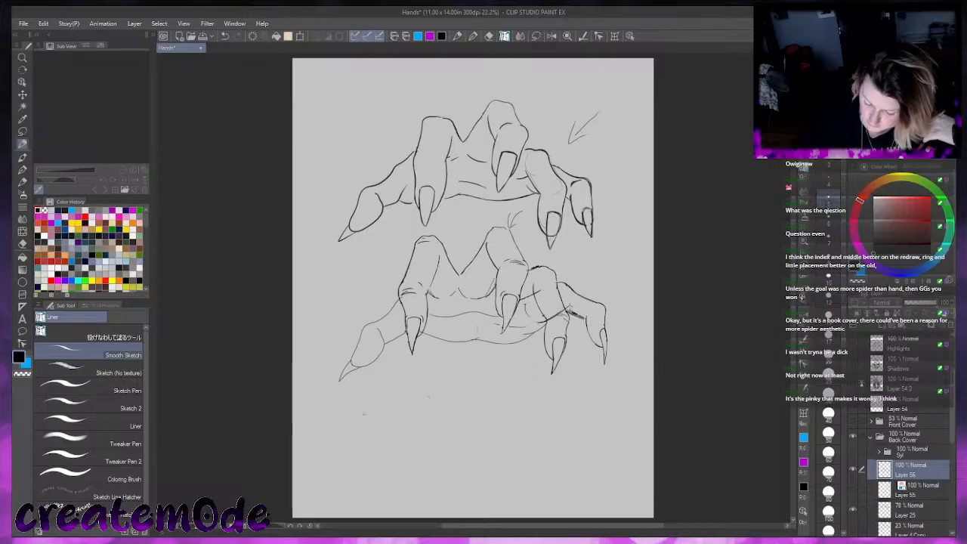
key("ctrl+z")
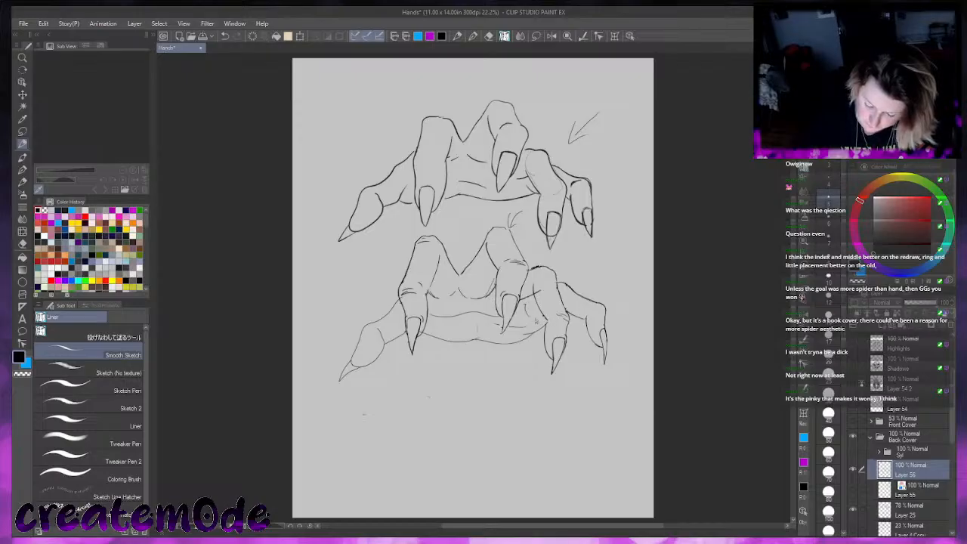
key("ctrl+z")
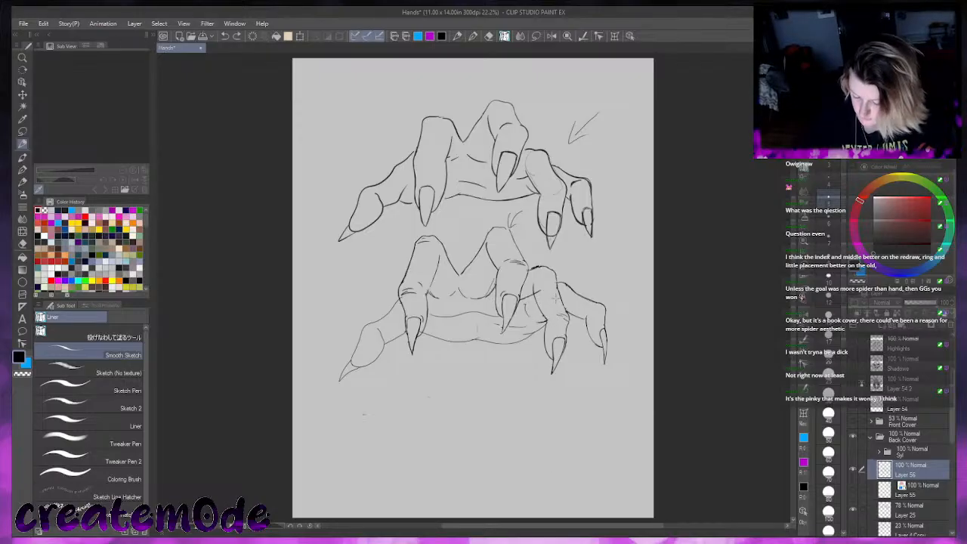
left_click_drag(538, 296, 544, 283)
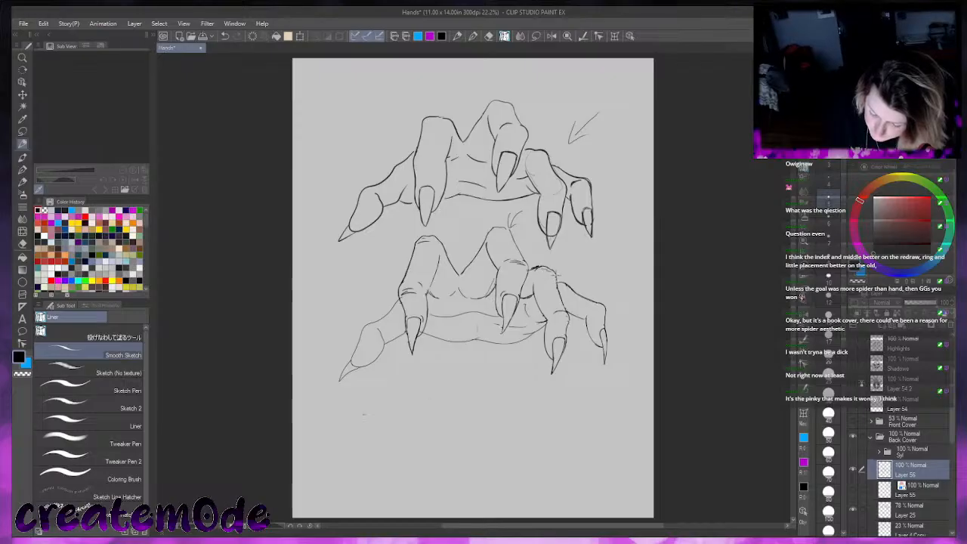
Rework the knuckle outline on top of the lower hand's second finger from the right
key("ctrl+z")
left_click_drag(550, 276, 551, 279)
key("ctrl+z")
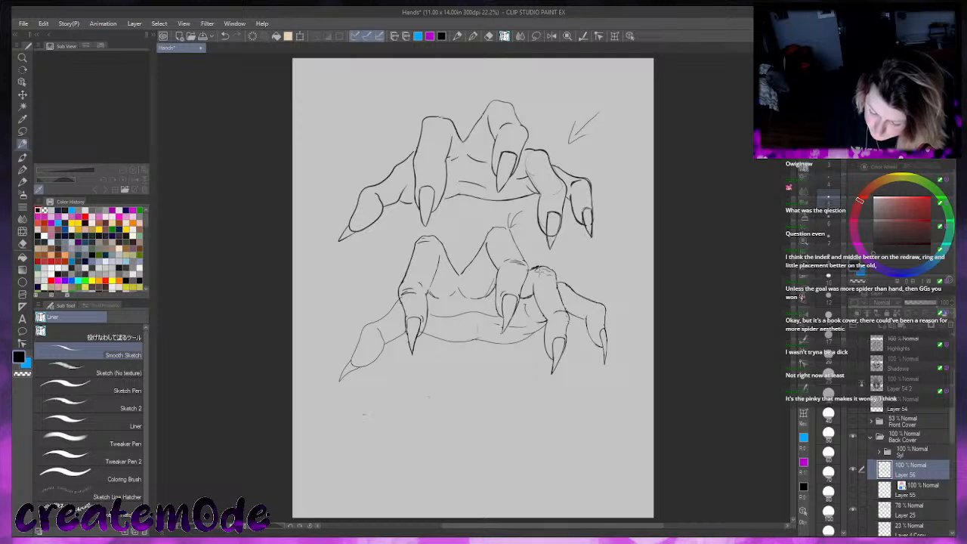
key("ctrl+z")
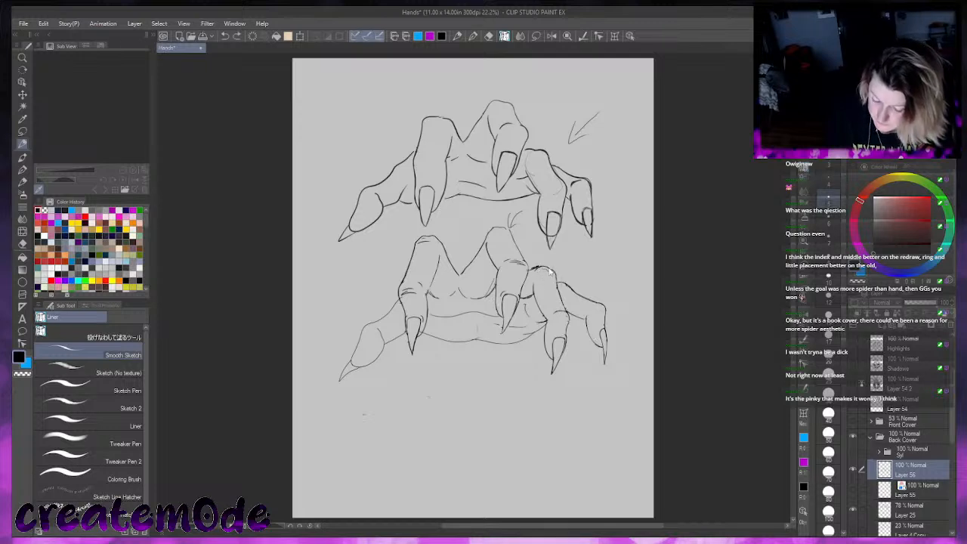
left_click_drag(547, 270, 552, 278)
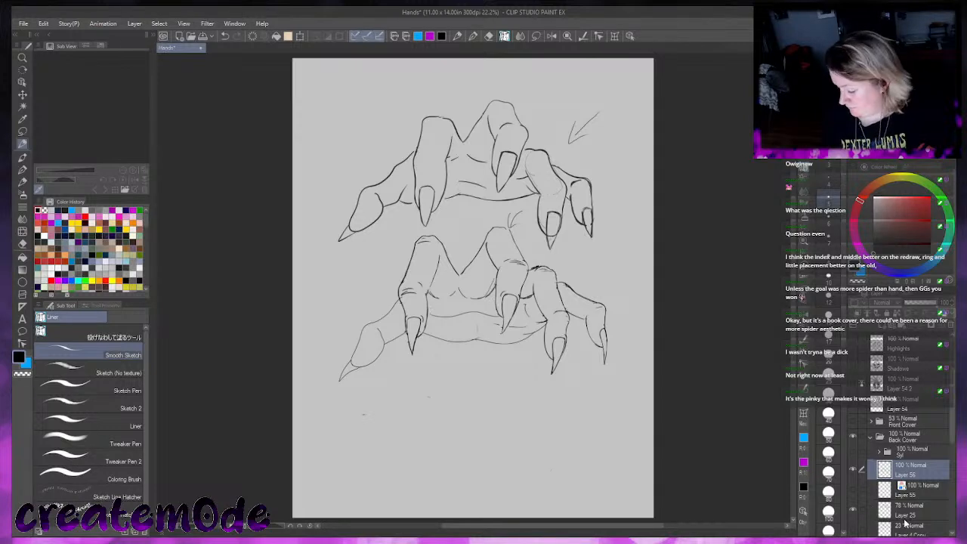
Move the redrawn lower hand straight up so that it overlays the older hand sketch
left_click(300, 36)
left_click_drag(572, 426, 571, 293)
left_click(441, 368)
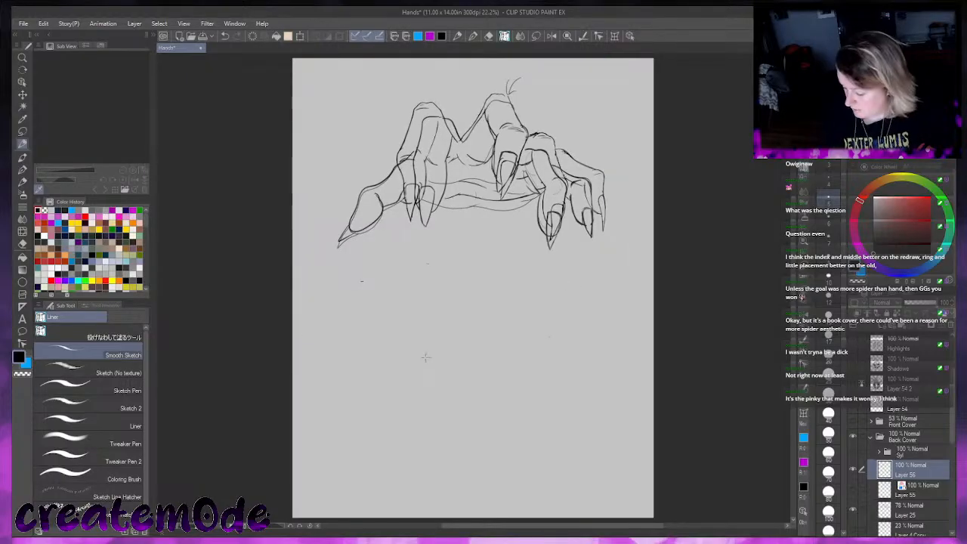
Give the older sketch on Layer 25 a blue layer colour and make Layer 56 active again
left_click(908, 515)
left_click(945, 314)
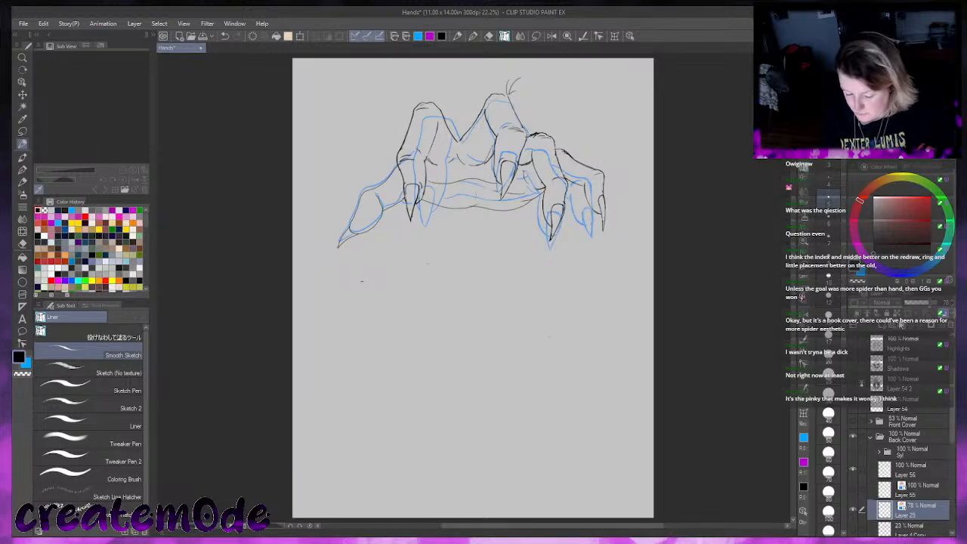
left_click(916, 466)
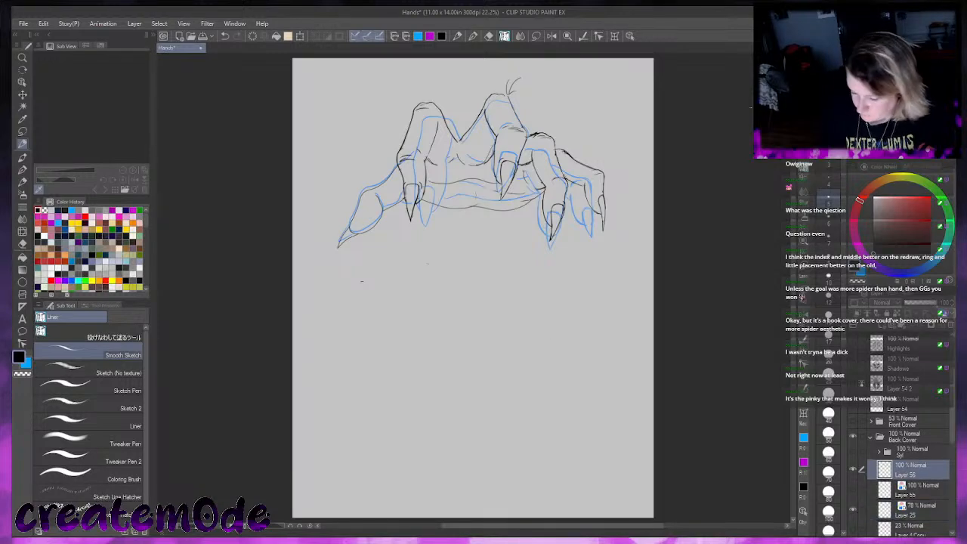
Redraw the hand's bottom palm line from the left raised finger's nail across to the second finger from the right
key("ctrl+plus")
key("ctrl+plus")
key("ctrl+plus")
left_click_drag(794, 244, 794, 186)
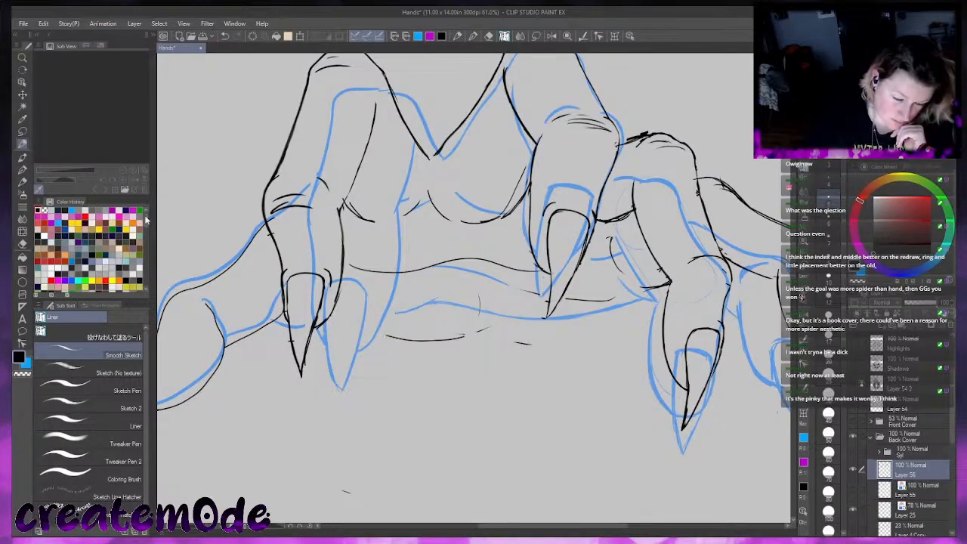
key("ctrl+z")
left_click_drag(326, 319, 350, 323)
left_click(367, 328, "alt")
left_click(328, 320, "alt")
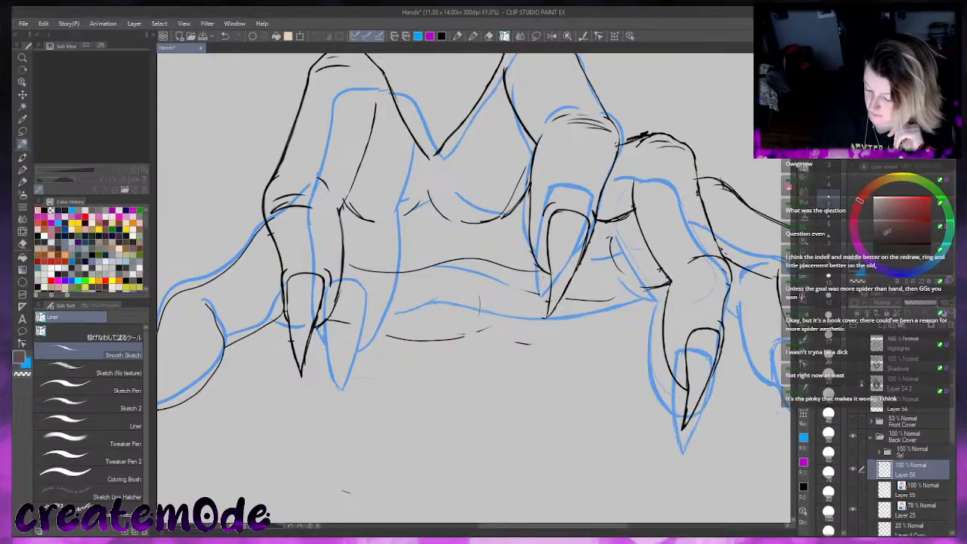
left_click_drag(354, 324, 399, 339)
mouse_move(338, 323)
left_mouse_down()
mouse_move(384, 340)
mouse_move(451, 344)
mouse_move(504, 324)
left_mouse_up()
mouse_move(428, 341)
left_mouse_down()
mouse_move(535, 330)
mouse_move(644, 301)
mouse_move(671, 283)
left_mouse_up()
Set the drawing colour back to black and strengthen the right half of the bottom palm line up to the finger
left_click(612, 319, "alt")
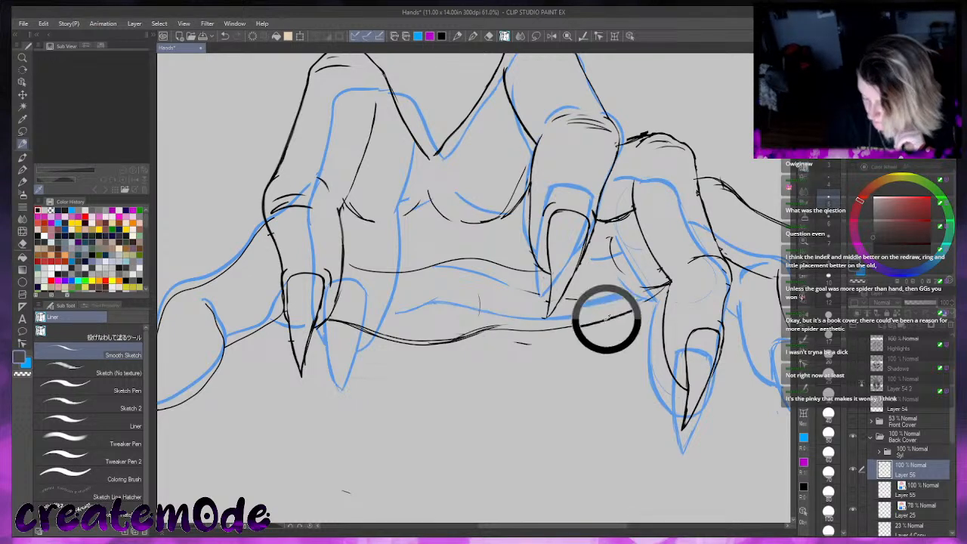
left_click_drag(886, 252, 871, 257)
mouse_move(670, 284)
left_mouse_down()
mouse_move(605, 320)
mouse_move(485, 330)
left_mouse_up()
left_click_drag(635, 301, 655, 293)
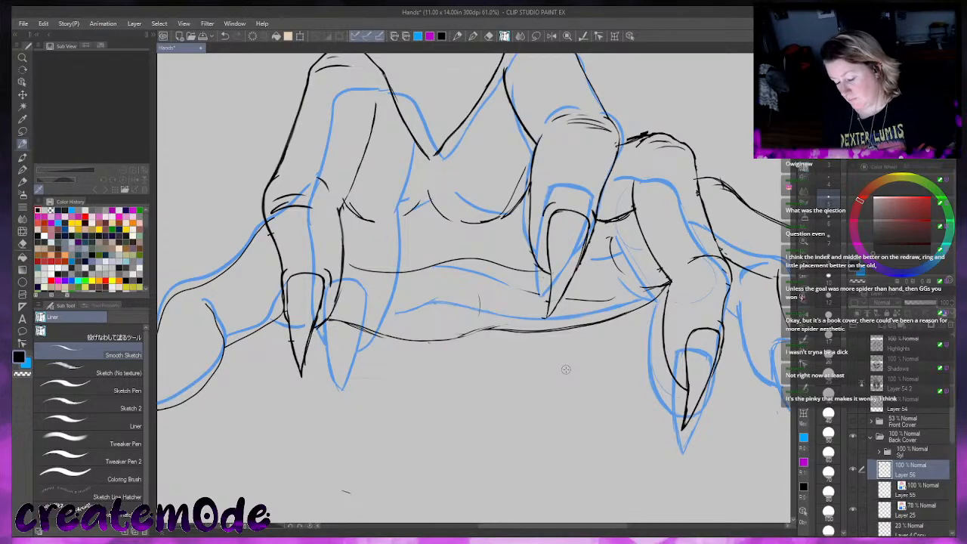
Erase the black upper palm line between the two raised fingers and the short crease beside the right raised finger's nail
key("ctrl+0")
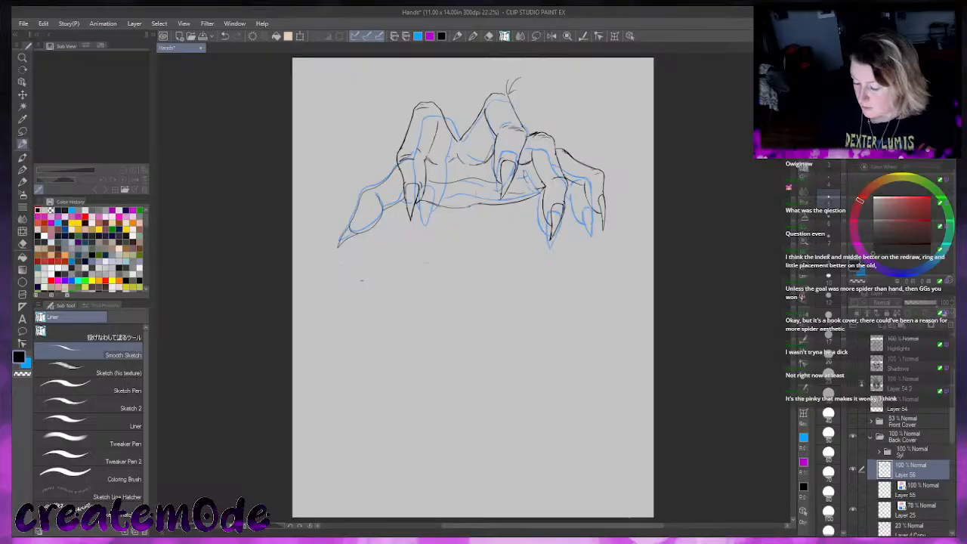
key("ctrl+plus")
key("ctrl+plus")
key("ctrl+plus")
key("ctrl+plus")
key("ctrl+plus")
key("ctrl+plus")
key("ctrl+plus")
key("ctrl+plus")
scroll(643, 320, "up", 5)
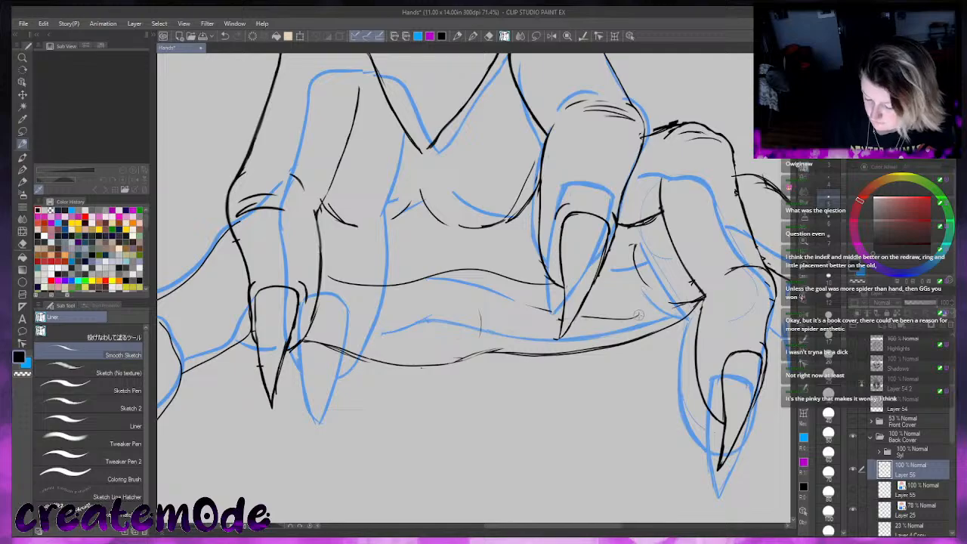
left_click_drag(553, 311, 529, 305)
mouse_move(555, 289)
left_mouse_down()
mouse_move(465, 269)
mouse_move(331, 279)
left_mouse_up()
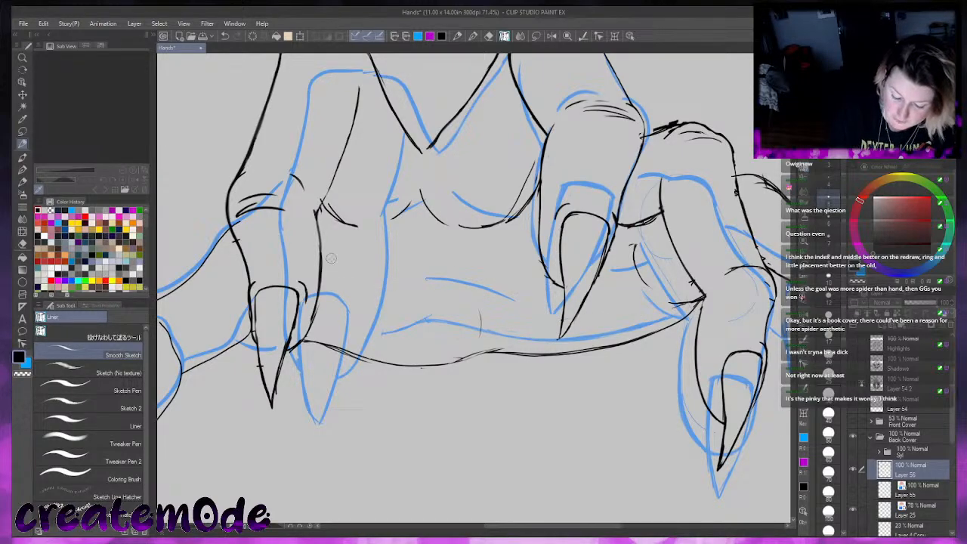
Erase the black bottom palm line and redraw its right half closer to the blue sketch, up to the second finger from the right
mouse_move(310, 342)
left_mouse_down()
mouse_move(462, 361)
mouse_move(614, 346)
left_mouse_up()
mouse_move(499, 342)
left_mouse_down()
mouse_move(473, 358)
mouse_move(650, 333)
mouse_move(696, 304)
left_mouse_up()
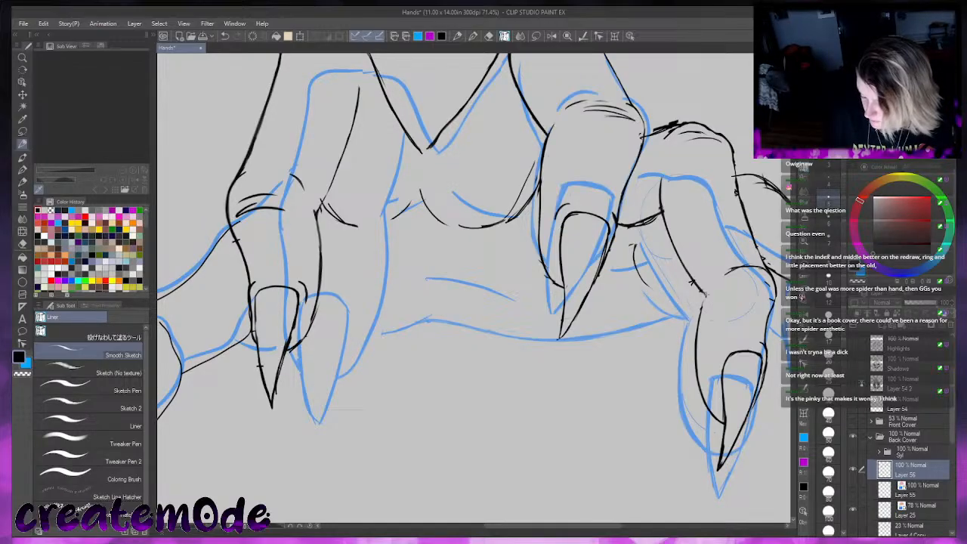
mouse_move(692, 298)
left_mouse_down()
mouse_move(557, 333)
mouse_move(452, 323)
left_mouse_up()
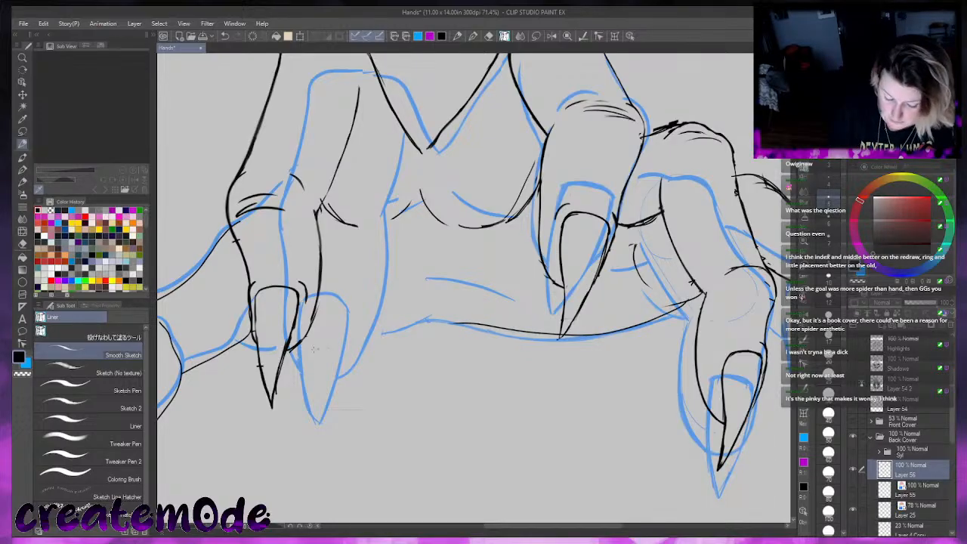
Redraw the left half of the bottom palm line from the left raised finger's nail to the middle of the palm
mouse_move(304, 339)
left_mouse_down()
mouse_move(414, 328)
mouse_move(483, 306)
left_mouse_up()
scroll(506, 282, "down", 10)
scroll(493, 181, "down", 4)
mouse_move(492, 179)
left_mouse_down()
mouse_move(509, 239)
mouse_move(484, 326)
left_mouse_up()
key("ctrl+z")
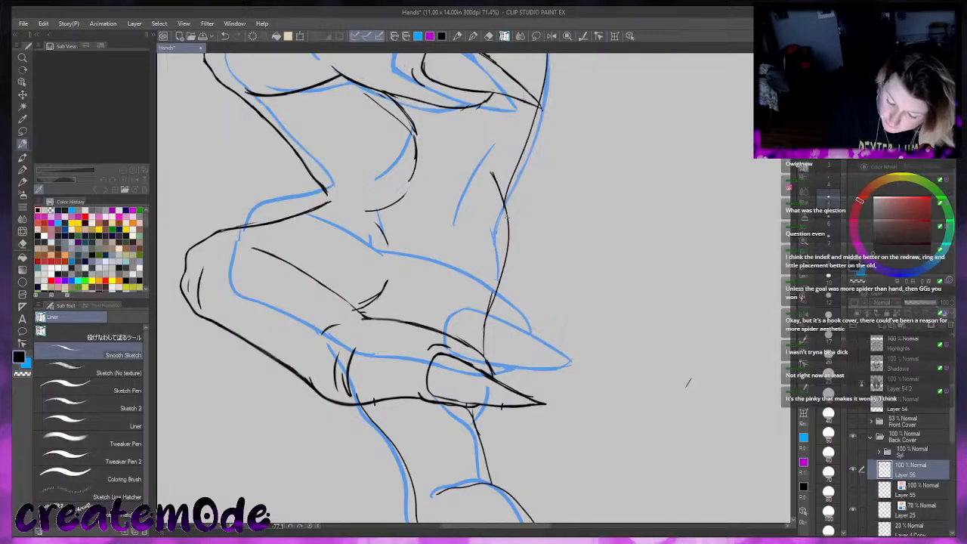
left_click_drag(500, 285, 485, 347)
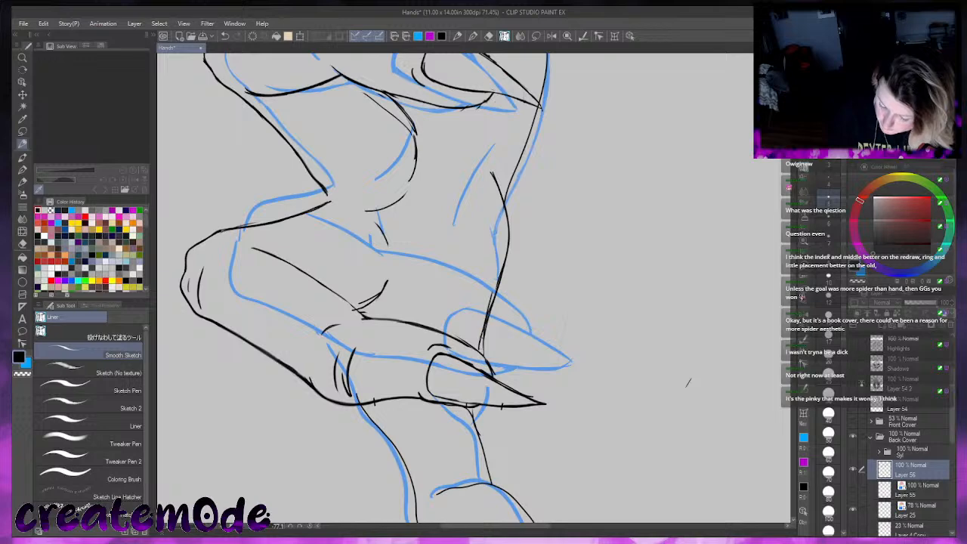
key("ctrl+z")
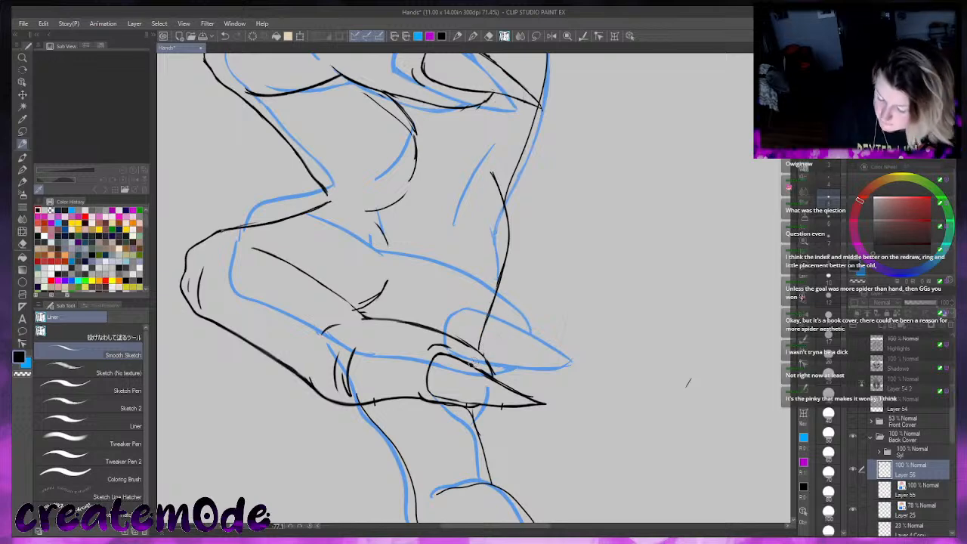
Check the whole hand with the older sketch on Layer 25 hidden, and show that sketch again
key("ctrl+at")
key("ctrl+0")
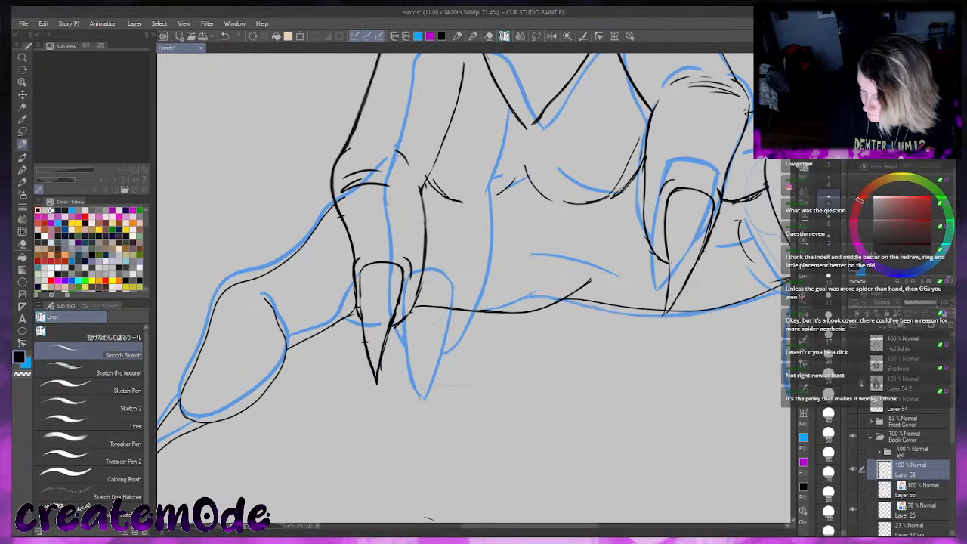
left_click(856, 509)
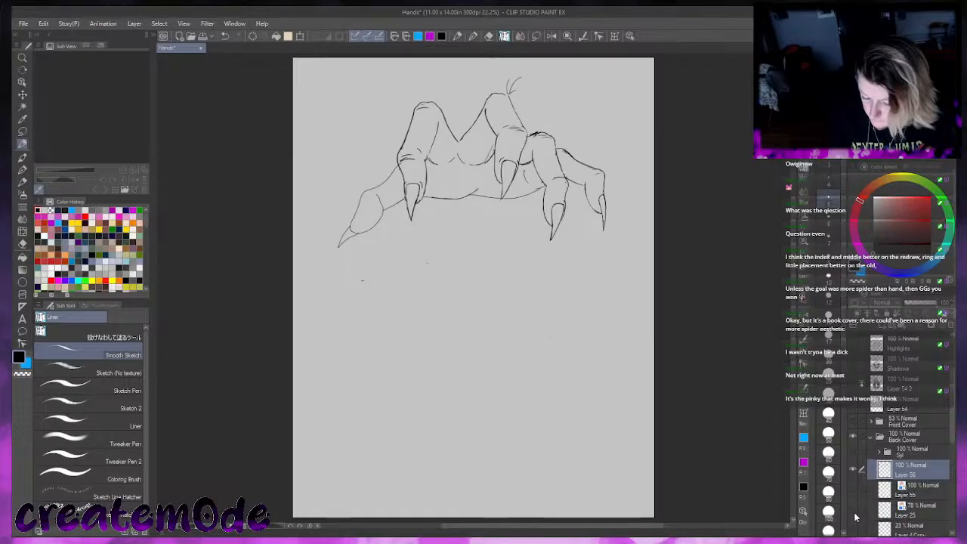
left_click(856, 506)
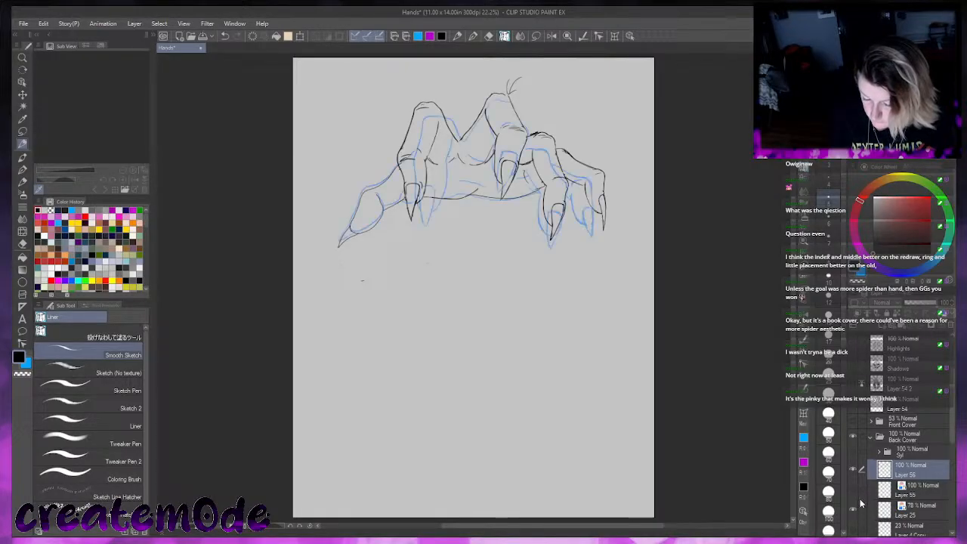
Strengthen the left end of the bottom palm line beside the left raised finger's nail
key("ctrl+plus")
key("ctrl+plus")
key("ctrl+plus")
scroll(319, 311, "up", 5)
left_click_drag(308, 310, 381, 313)
mouse_move(273, 308)
left_mouse_down()
mouse_move(376, 315)
mouse_move(267, 311)
mouse_move(403, 317)
left_mouse_up()
left_click_drag(288, 303, 329, 308)
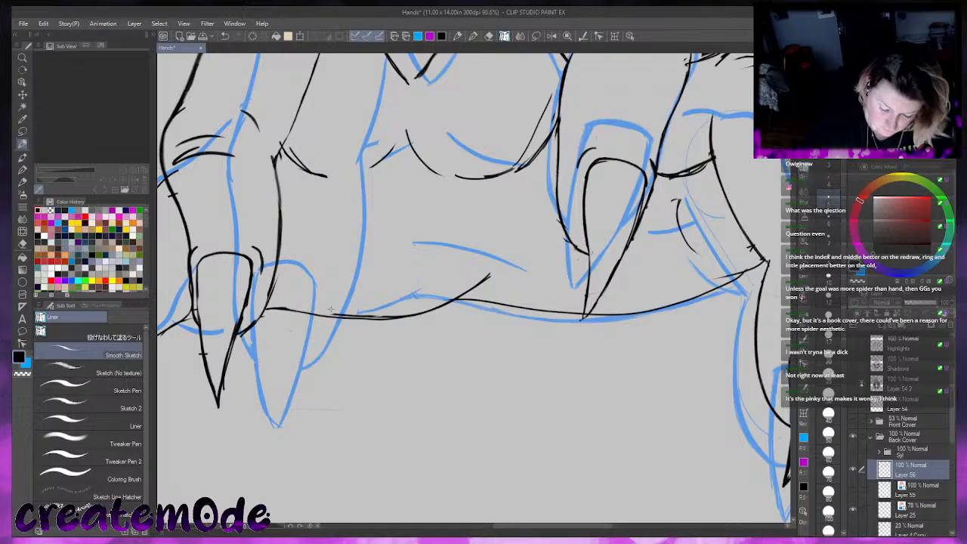
Erase the doubled line and overshooting end mid-palm, and reconnect the two halves of the bottom palm line with a smooth overlap
left_click(364, 311, "alt")
left_click_drag(879, 248, 826, 306)
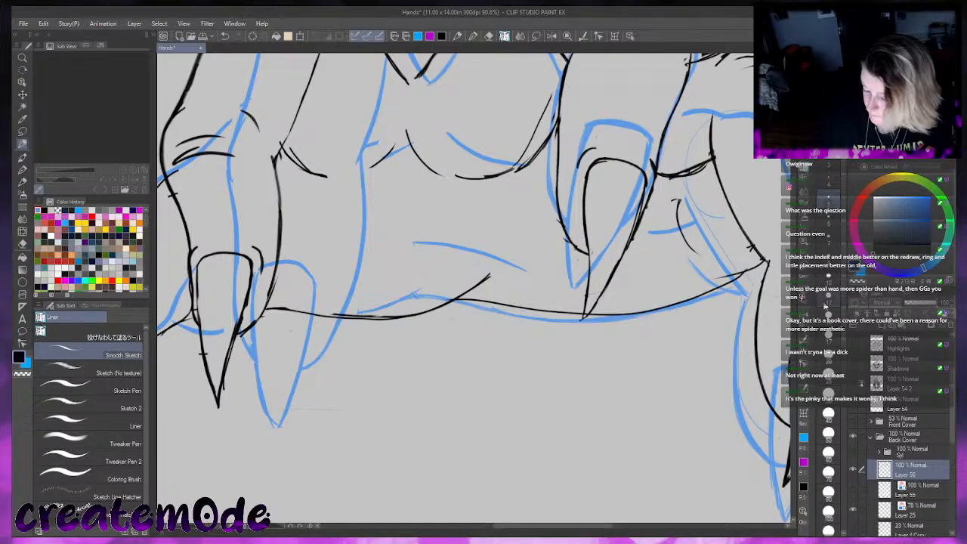
mouse_move(331, 309)
left_mouse_down()
mouse_move(403, 309)
mouse_move(434, 310)
left_mouse_up()
left_click_drag(489, 276, 484, 279)
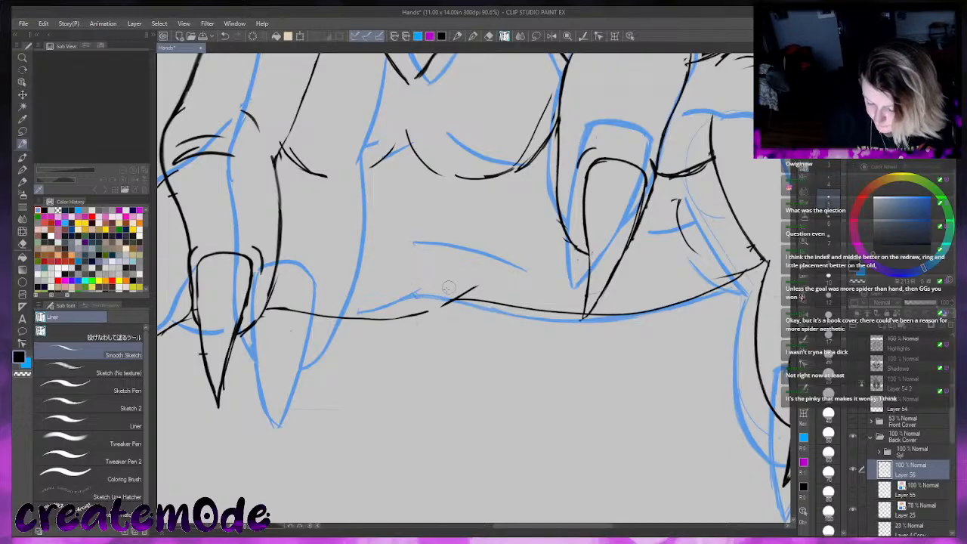
mouse_move(420, 313)
left_mouse_down()
mouse_move(486, 287)
mouse_move(472, 284)
mouse_move(474, 293)
mouse_move(491, 289)
left_mouse_up()
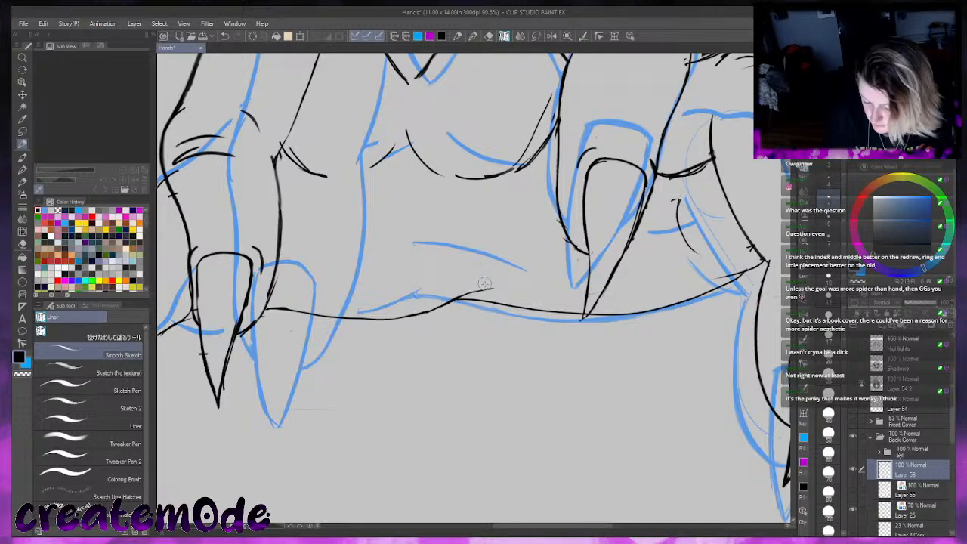
Save the Hands document with black as the drawing colour
left_click(488, 277, "alt")
left_click(490, 303, "alt")
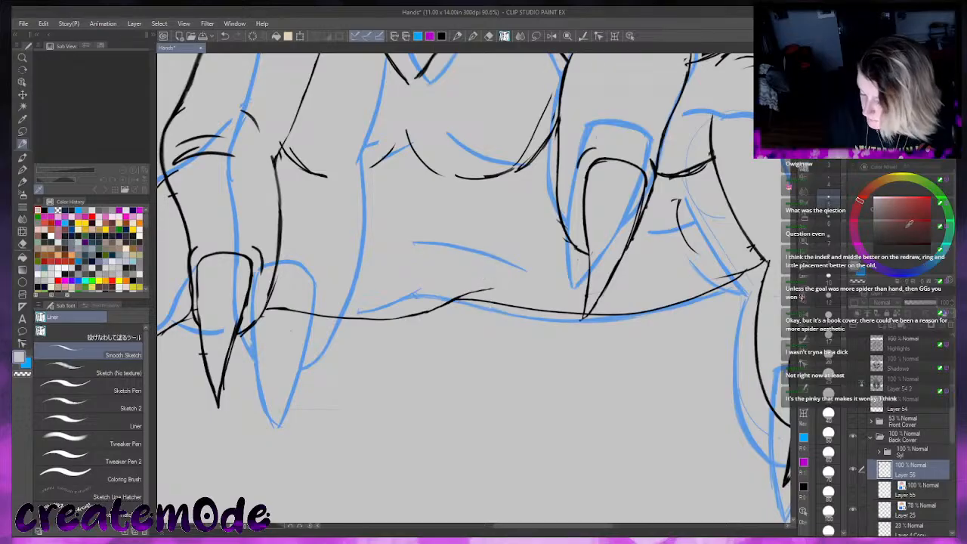
left_click(201, 36)
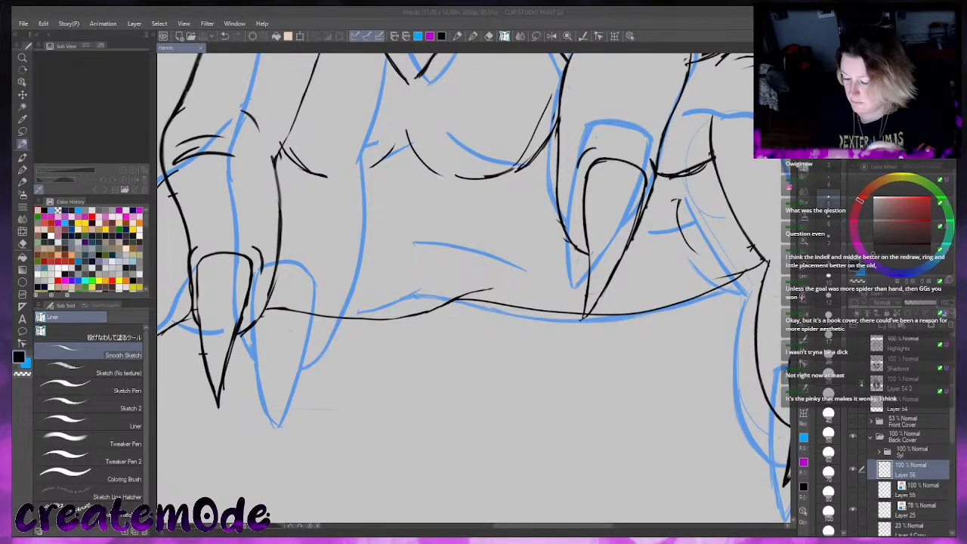
Remove the loose marks above the right raised finger's knuckle and hide the older sketch on Layer 25
key("ctrl+0")
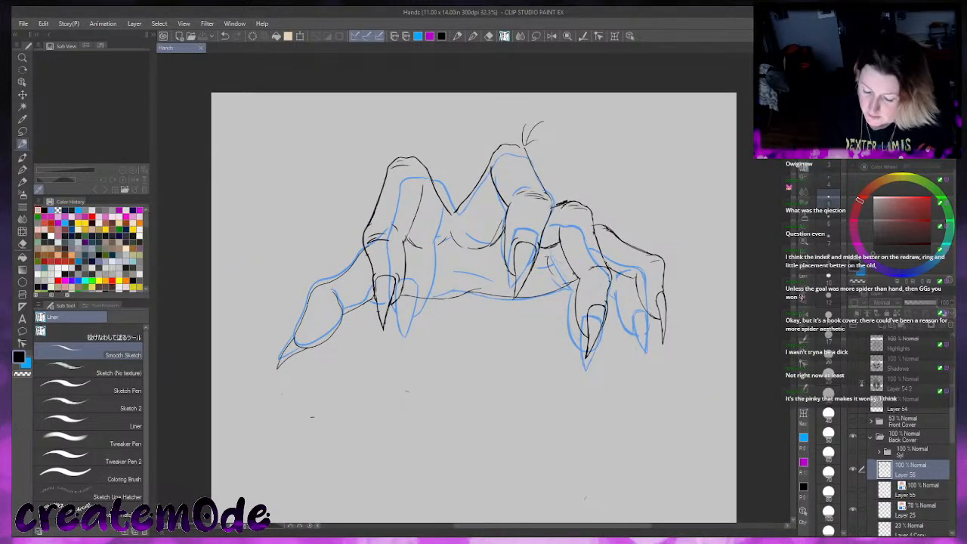
left_click_drag(521, 133, 528, 148)
key("ctrl+z")
key("ctrl+z")
key("ctrl+z")
key("ctrl+z")
key("ctrl+z")
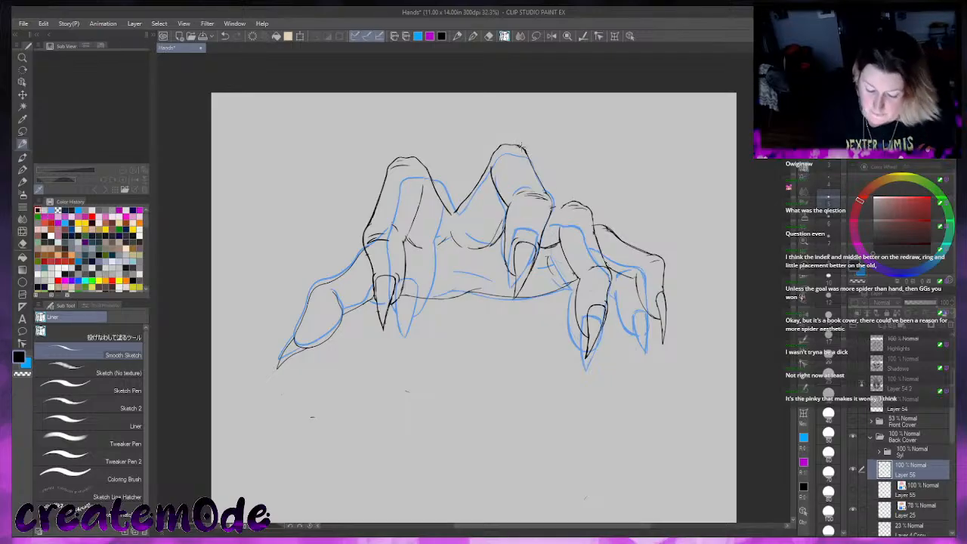
left_click(860, 520)
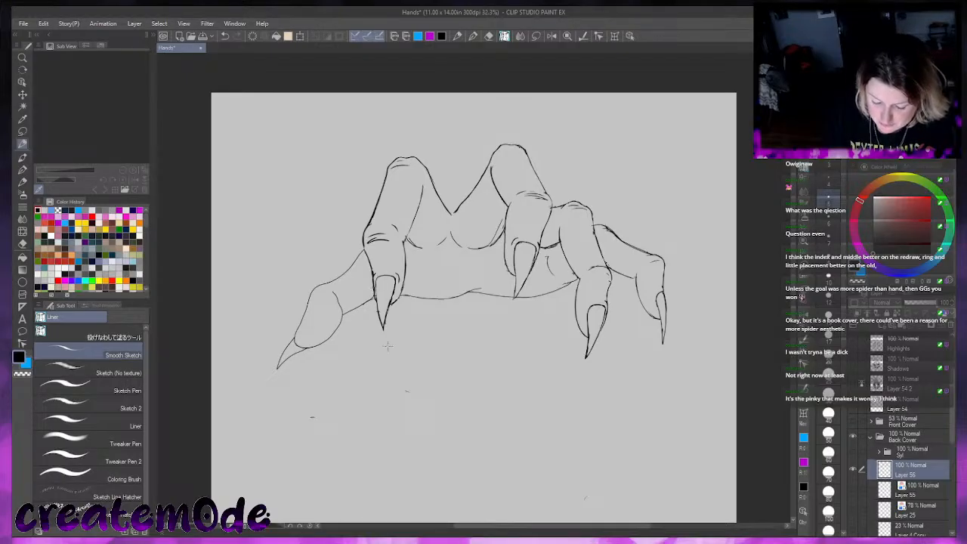
Give Layer 56 a blue layer colour and add a new vector layer above it for the line art
left_click(945, 312)
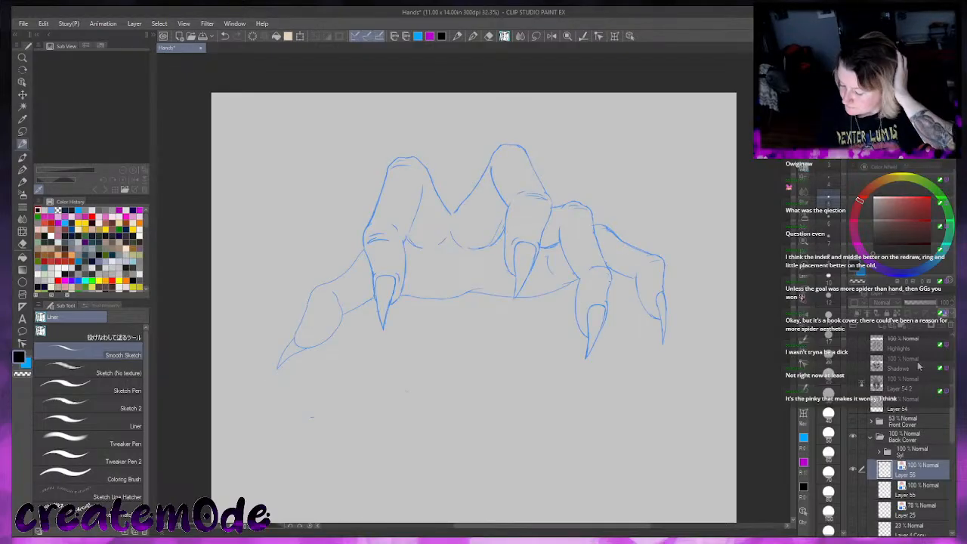
left_click(884, 327)
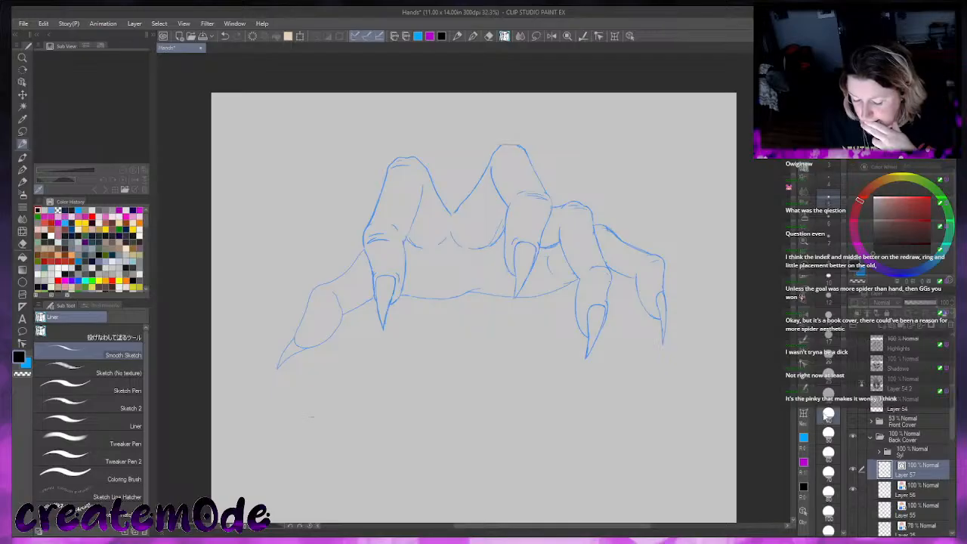
Replace the short crease on Layer 56 beside the right raised finger's nail with one running down to the neighbouring finger
left_click(907, 491)
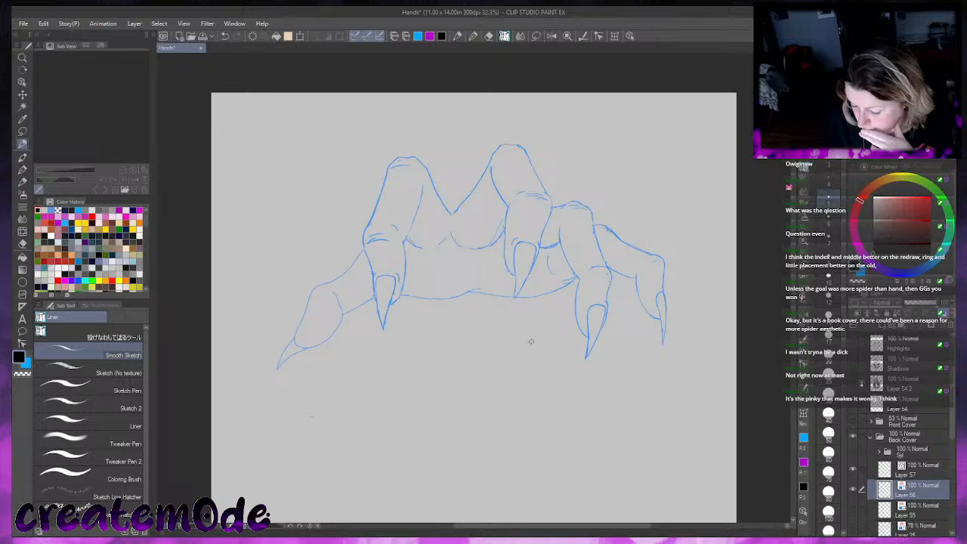
right_click(558, 272)
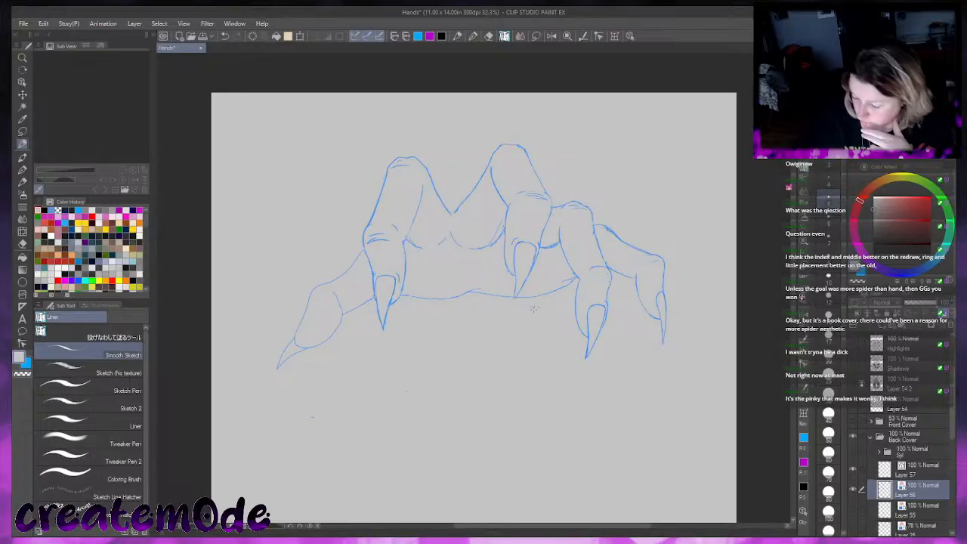
key("x")
key("ctrl+z")
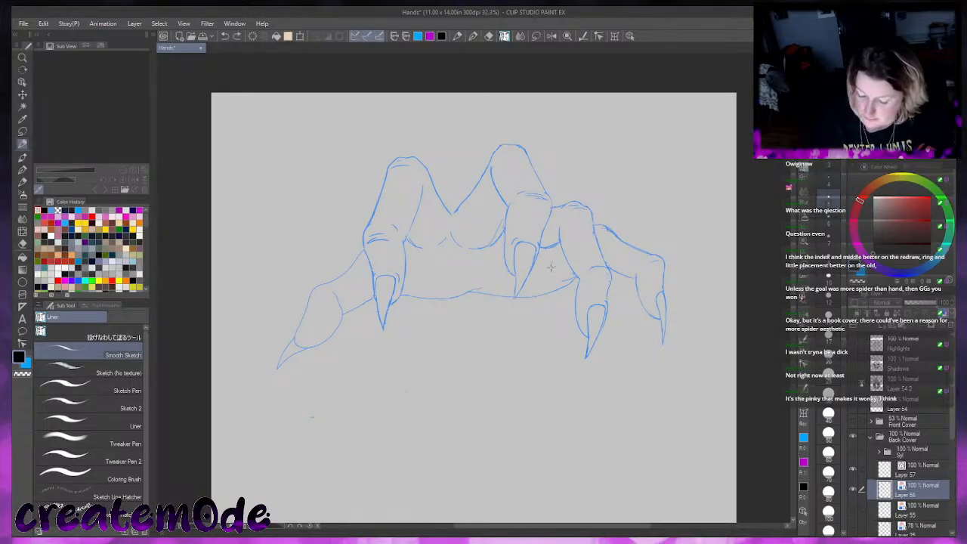
left_click_drag(545, 260, 557, 272)
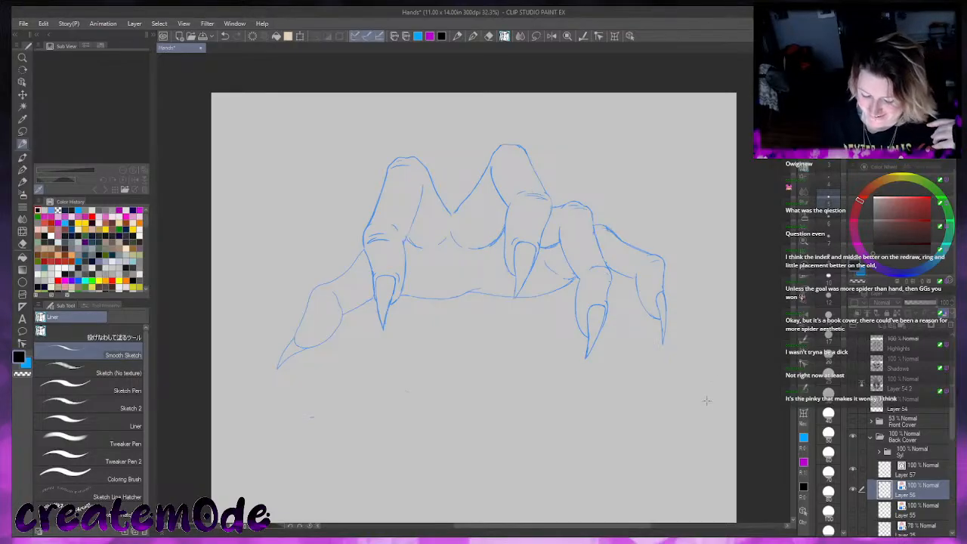
Choose the G-pen and make the new vector Layer 57 active
left_click(22, 132)
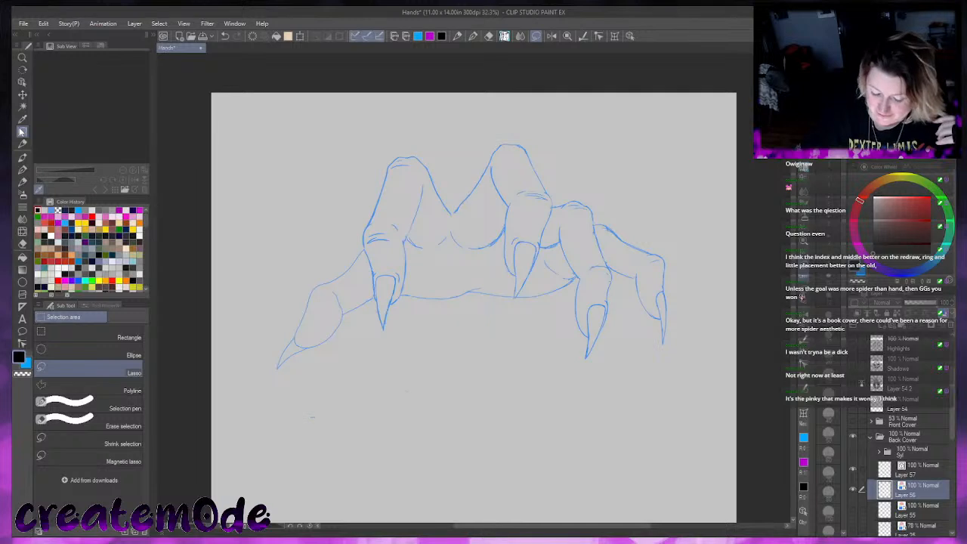
left_click(22, 169)
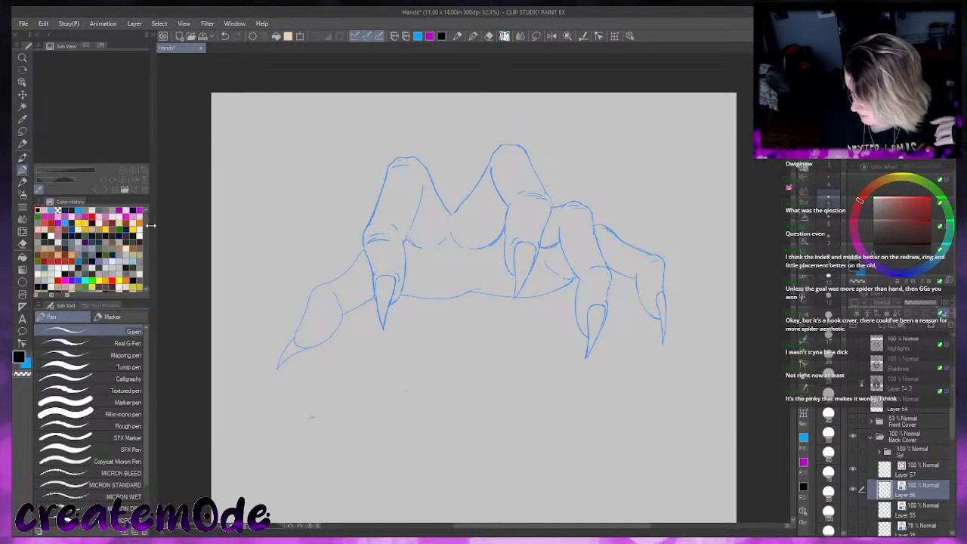
left_click(906, 472)
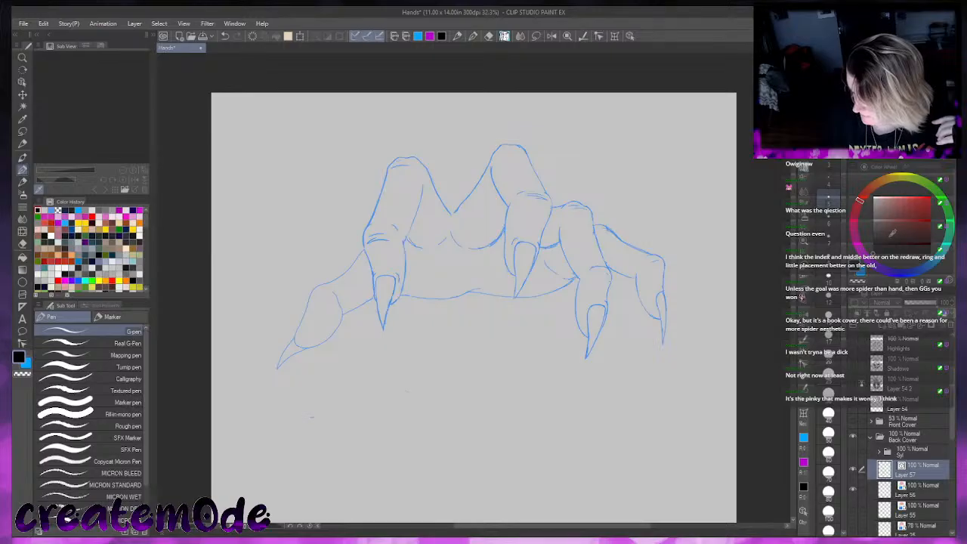
Try out G-pen strokes beside the rightmost finger, comparing them with the Front Cover artwork's line weight
left_click_drag(663, 233, 680, 292)
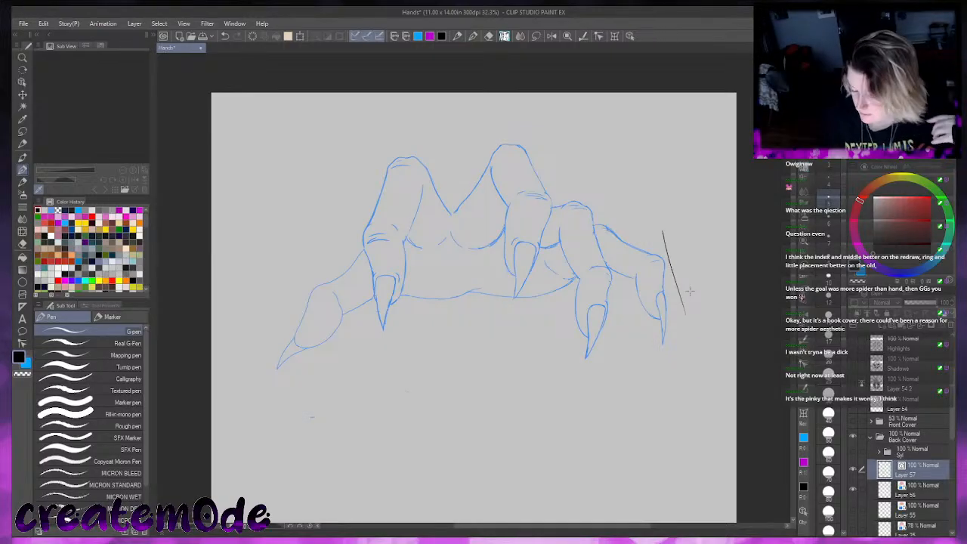
key("ctrl+z")
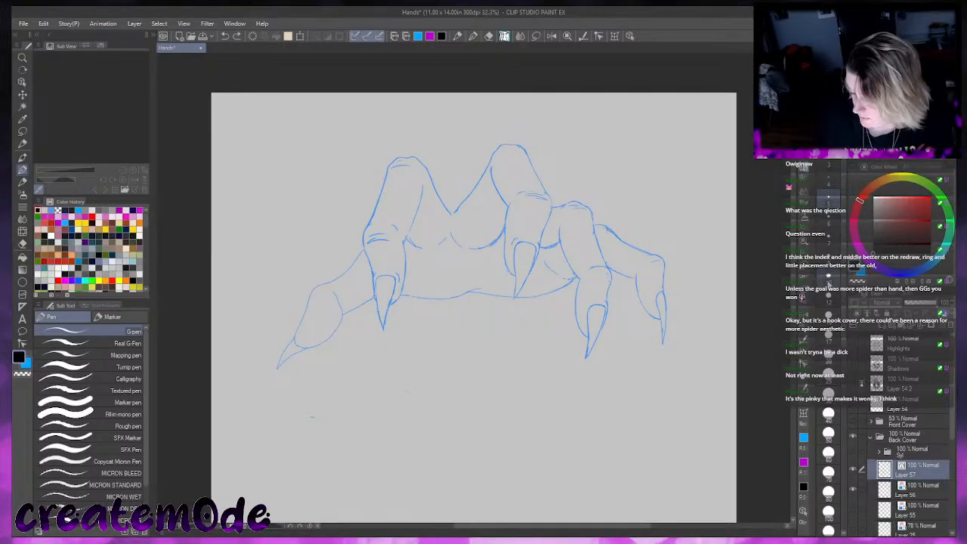
left_click_drag(676, 186, 687, 226)
key("ctrl+z")
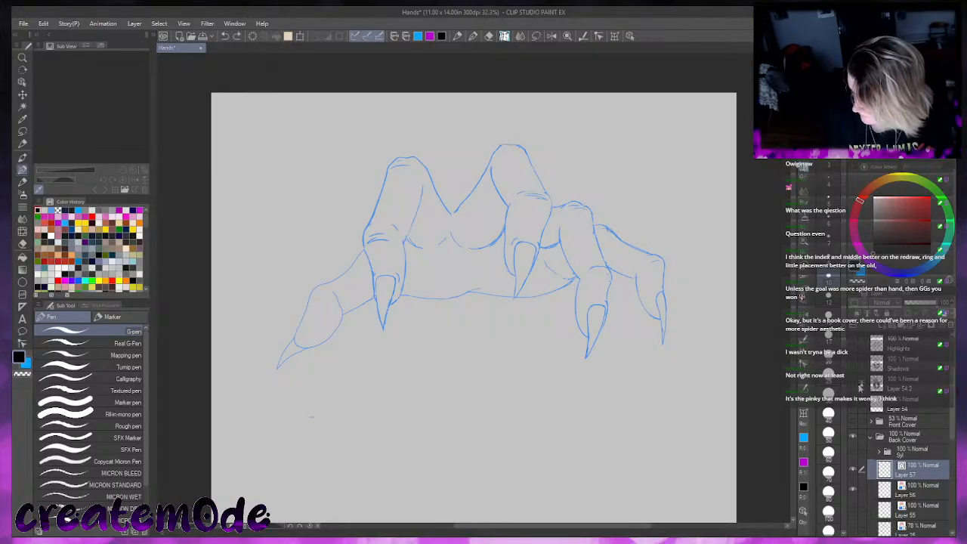
left_click(856, 435)
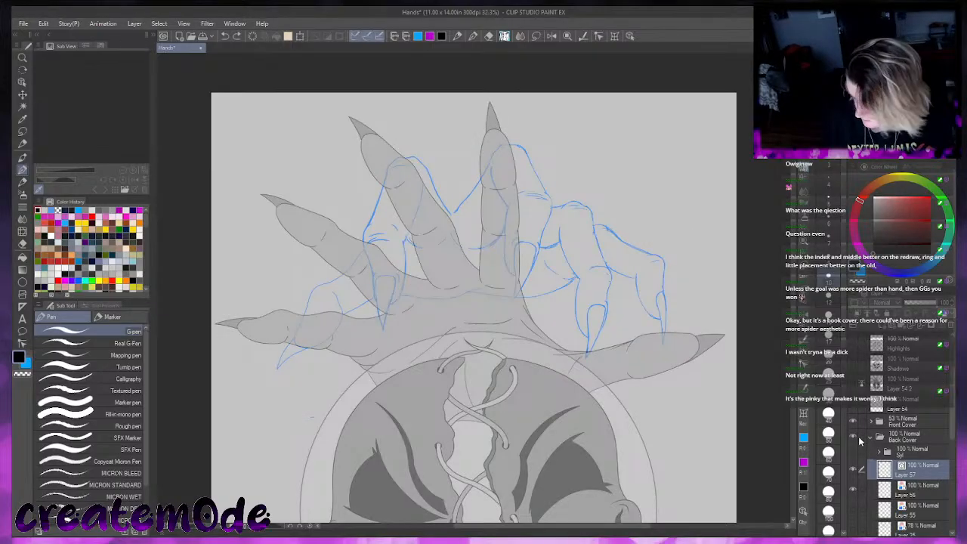
left_click_drag(680, 165, 696, 220)
key("ctrl+z")
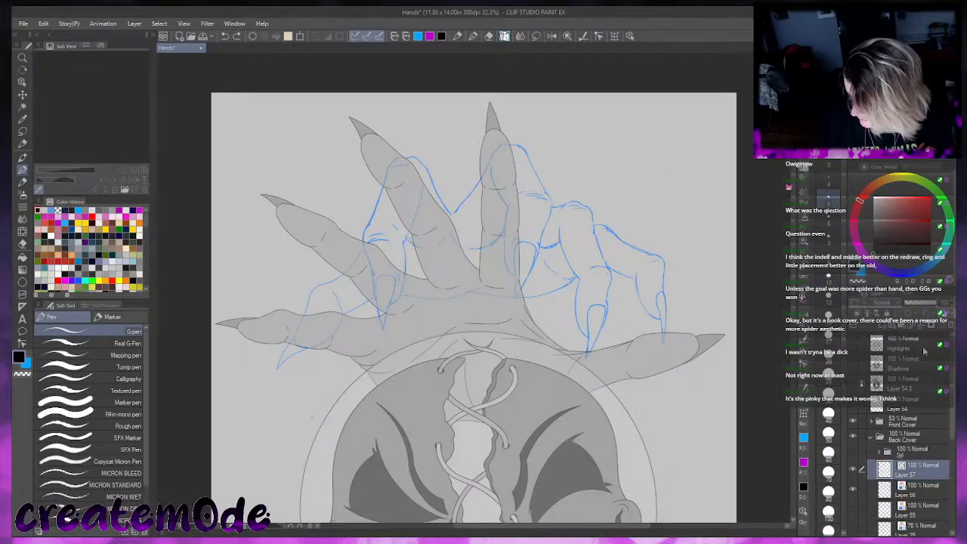
left_click(856, 436)
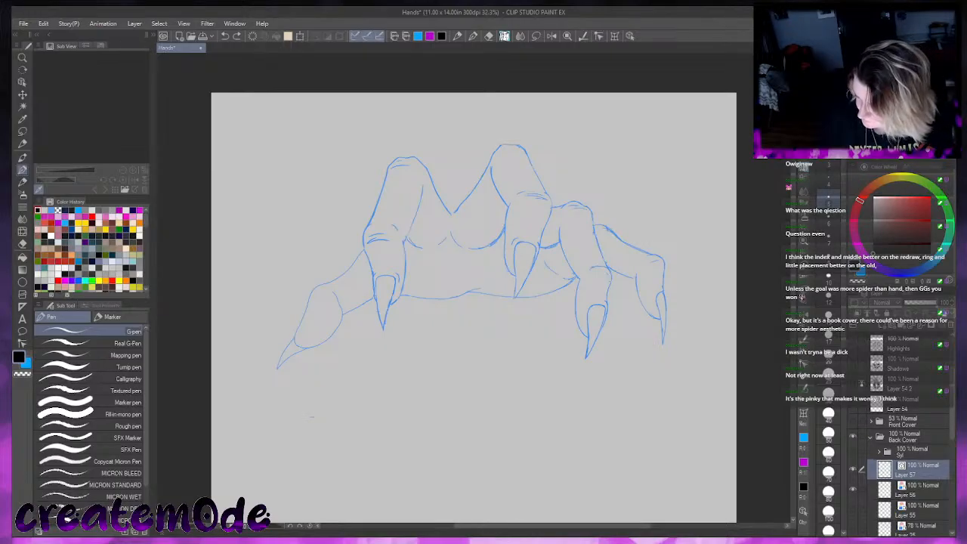
Start inking the inner edge of the right raised finger on Layer 57 and display the G-pen's tool properties
scroll(473, 288, "up", 6)
scroll(474, 288, "down", 1)
left_click_drag(474, 288, 473, 437)
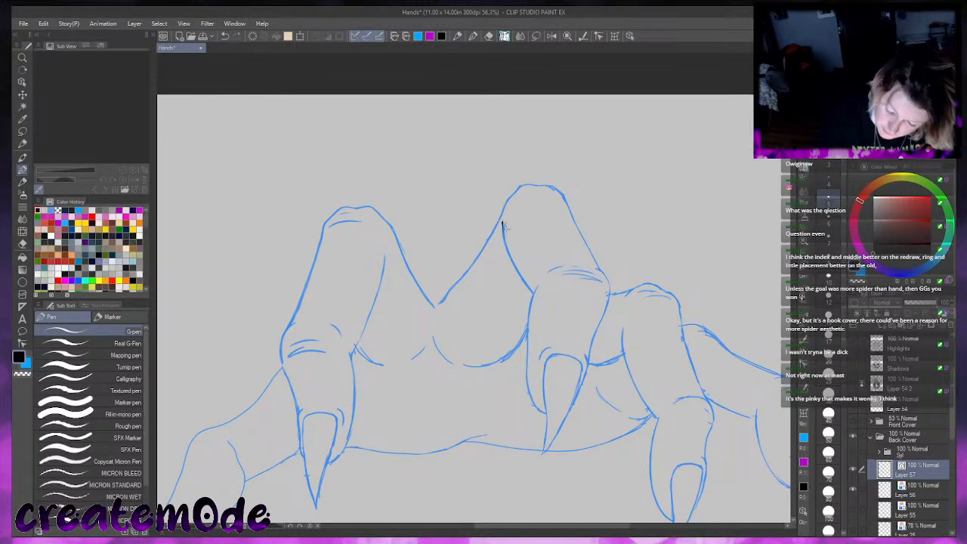
left_click(106, 305)
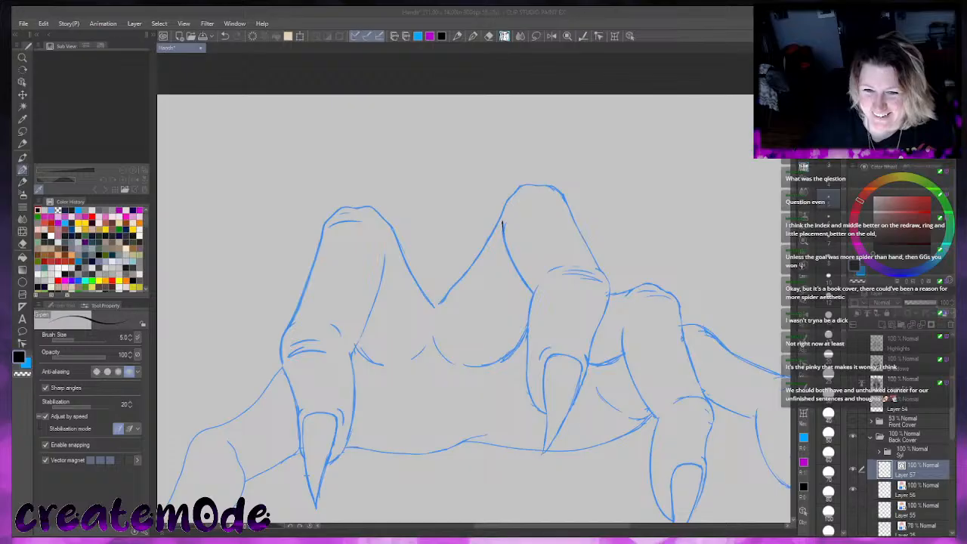
Create a new 11.00 × 14.00 in colour illustration canvas at 300 dpi and accept the colour profile preview
key("ctrl+n")
left_click_drag(450, 7, 521, 156)
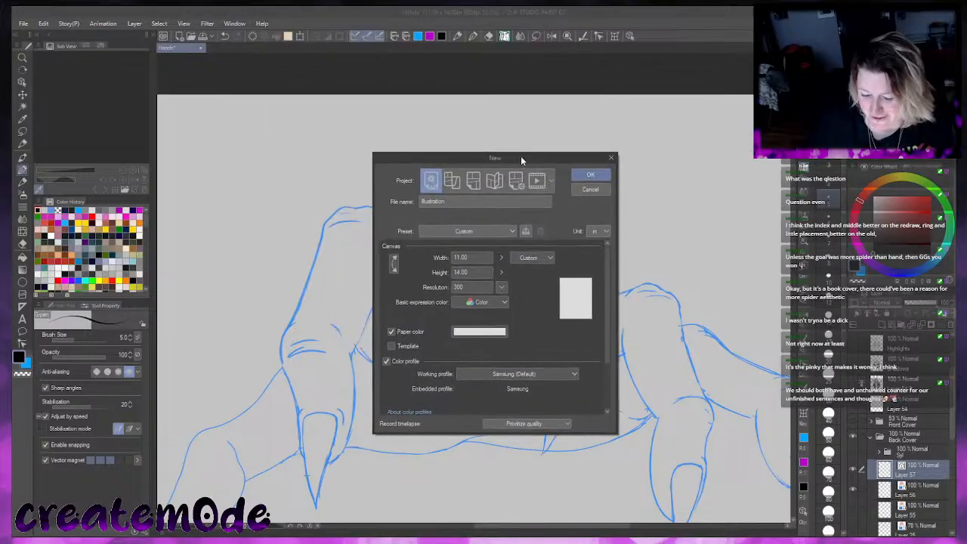
left_click(593, 175)
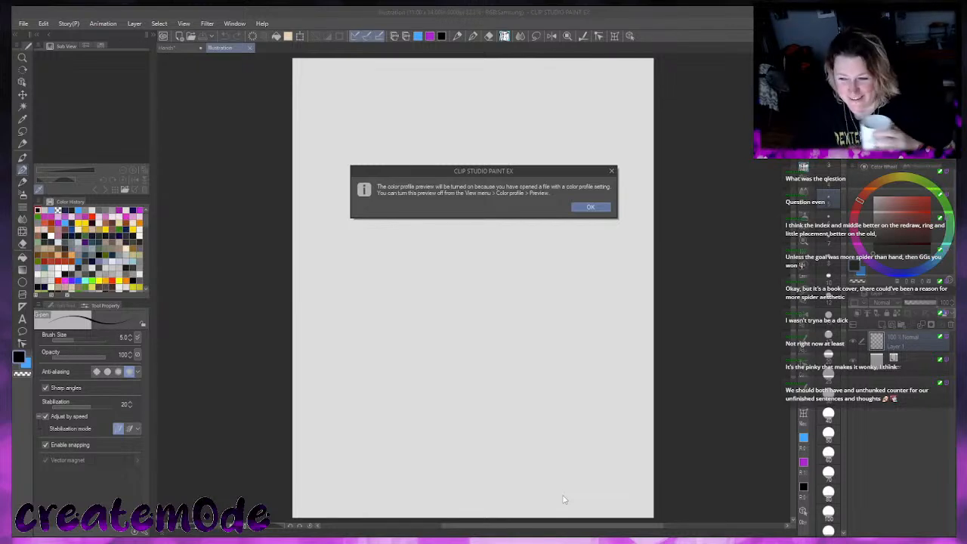
left_click(596, 209)
Try out G-pen lines, a long curve and small handwritten scribbles on the blank test canvas
left_click_drag(538, 148, 560, 207)
left_click_drag(545, 166, 572, 215)
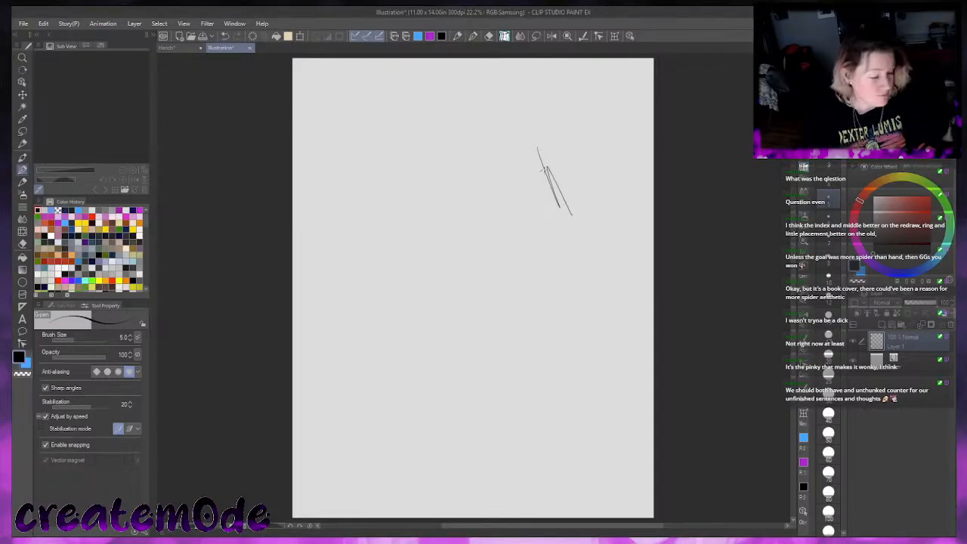
left_click_drag(461, 157, 535, 249)
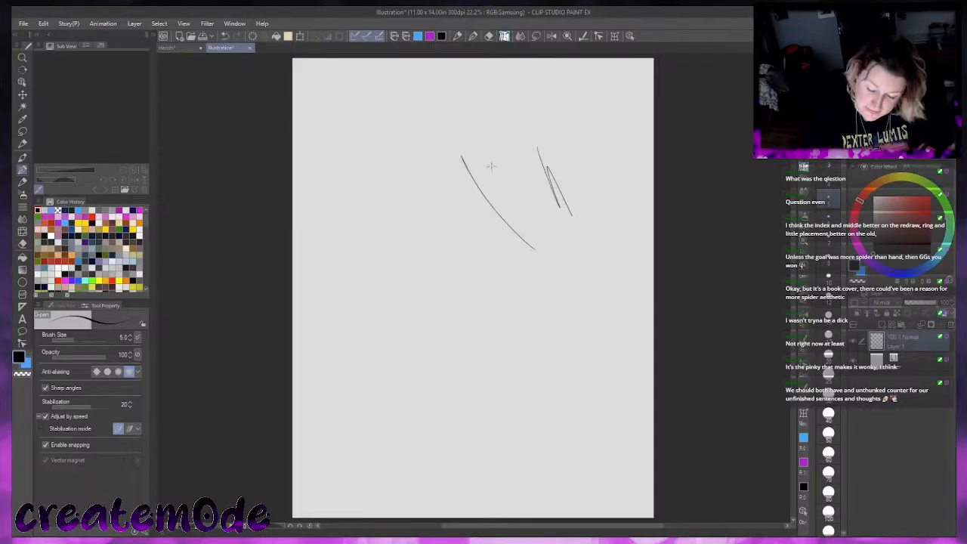
mouse_move(495, 174)
left_mouse_down()
mouse_move(505, 201)
mouse_move(507, 164)
mouse_move(515, 166)
mouse_move(506, 149)
mouse_move(531, 186)
left_mouse_up()
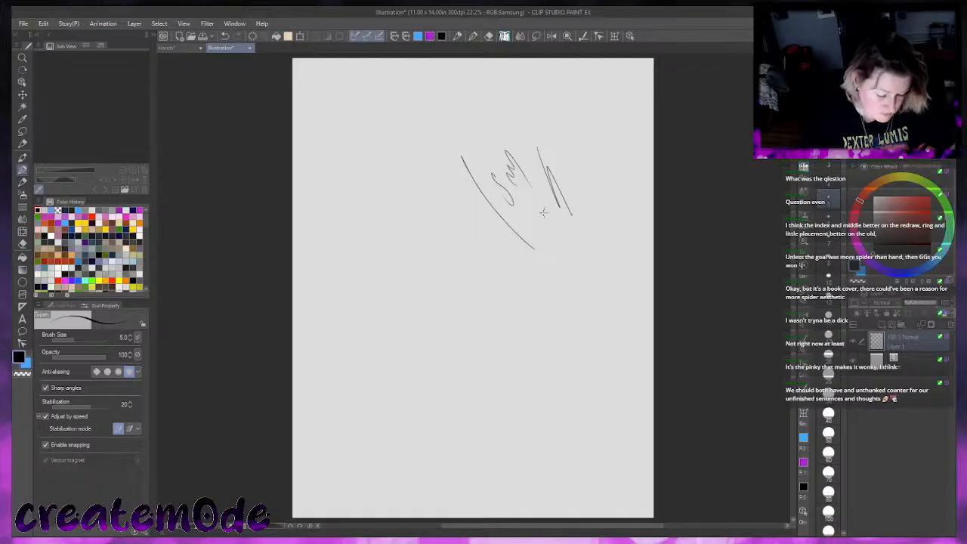
left_click_drag(423, 157, 426, 188)
Lower the G-pen's anti-aliasing by one level, switch to the other stabilization mode, and test both settings with short strokes
left_click(118, 371)
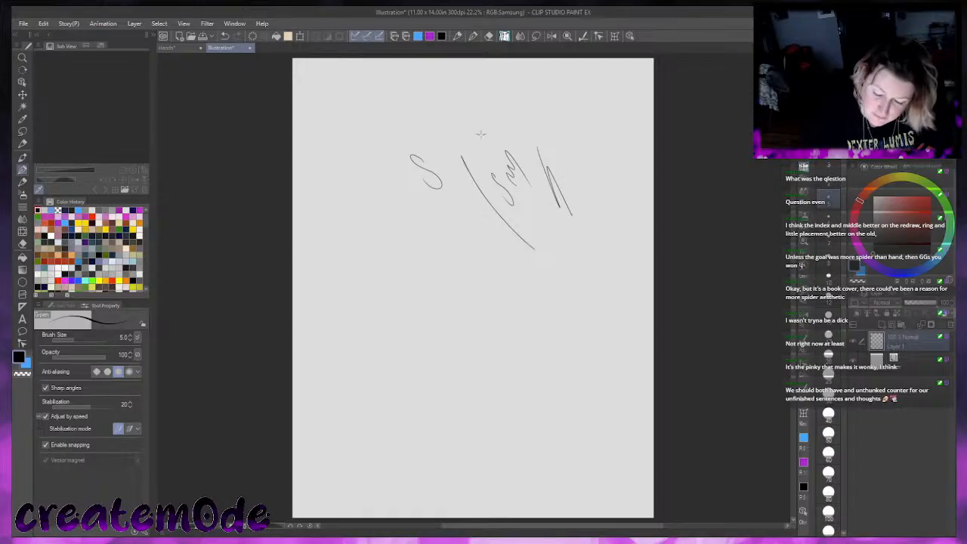
left_click_drag(476, 129, 487, 108)
right_click(129, 428)
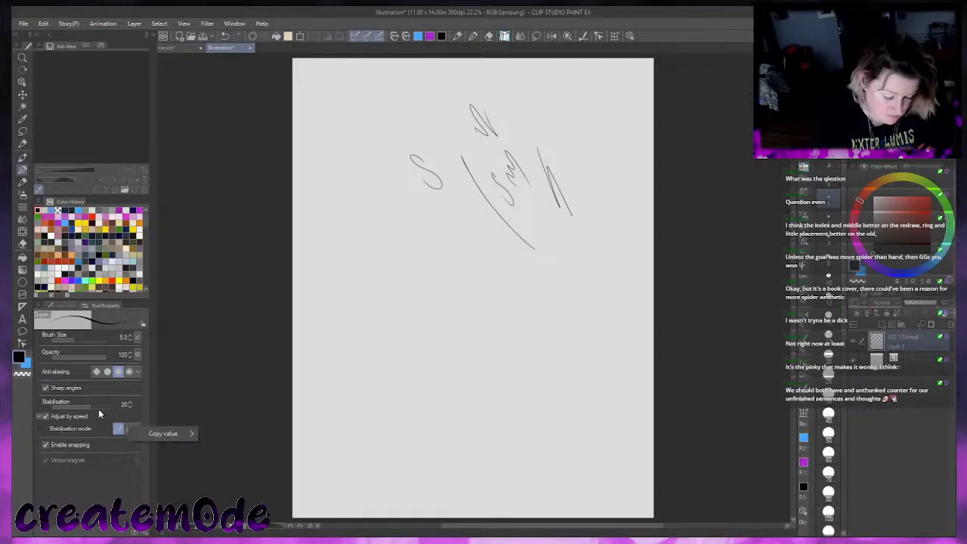
left_click(400, 242)
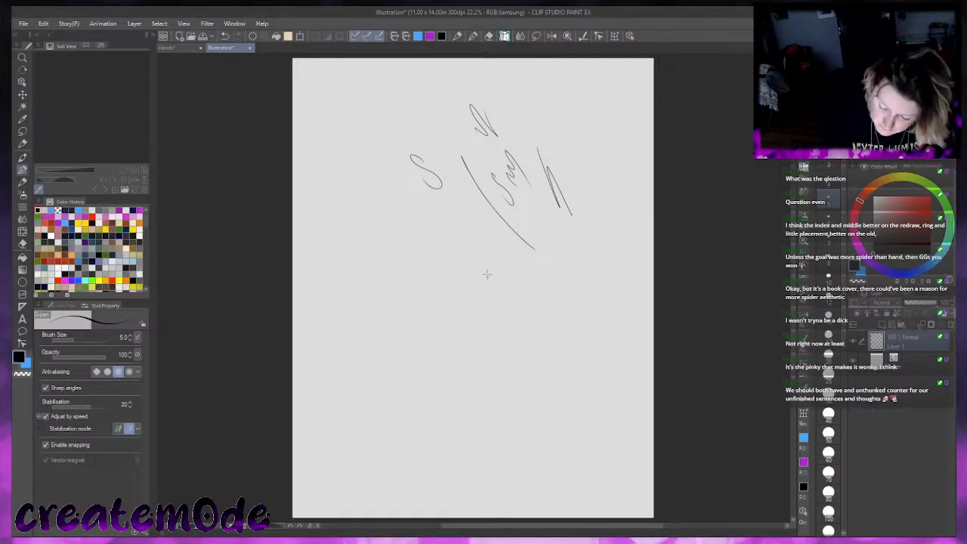
mouse_move(487, 270)
left_mouse_down()
mouse_move(503, 306)
mouse_move(487, 314)
mouse_move(473, 295)
mouse_move(475, 229)
mouse_move(512, 293)
left_mouse_up()
Return to the Hands document and undo the short ink stroke on the right raised finger
left_click(186, 48)
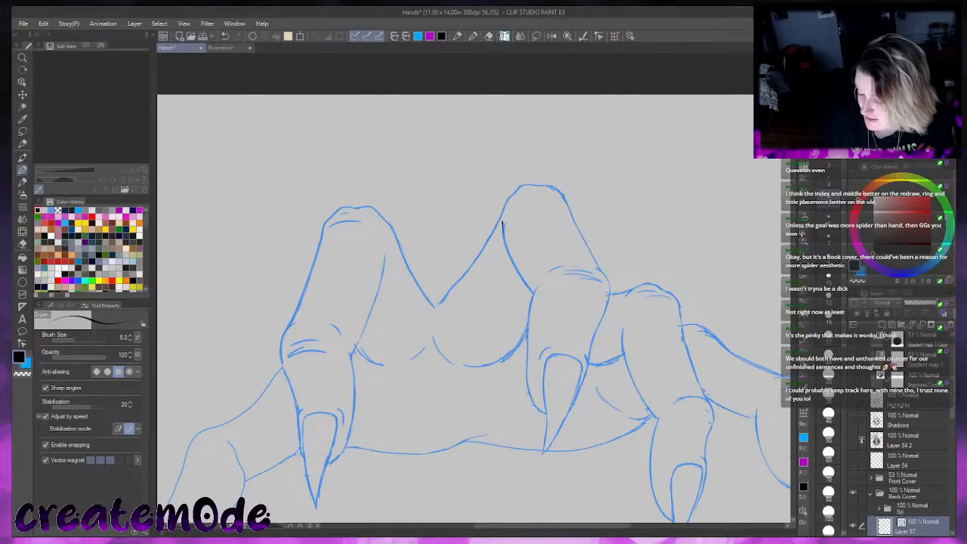
left_click_drag(794, 189, 794, 182)
key("ctrl+z")
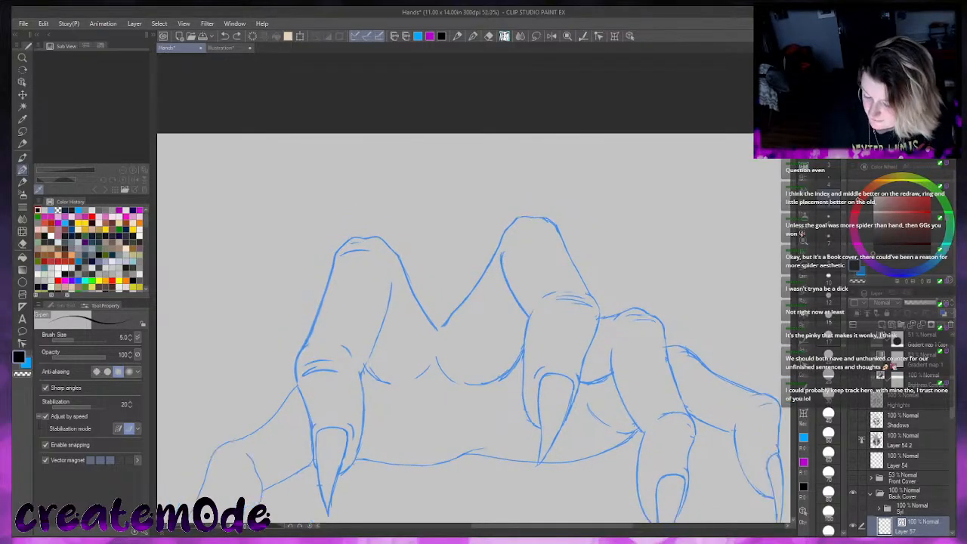
Ink the right raised finger's inner edge on Layer 57 in two curves, from below the knuckle down to the nail
key("ctrl+plus")
left_click_drag(511, 237, 511, 252)
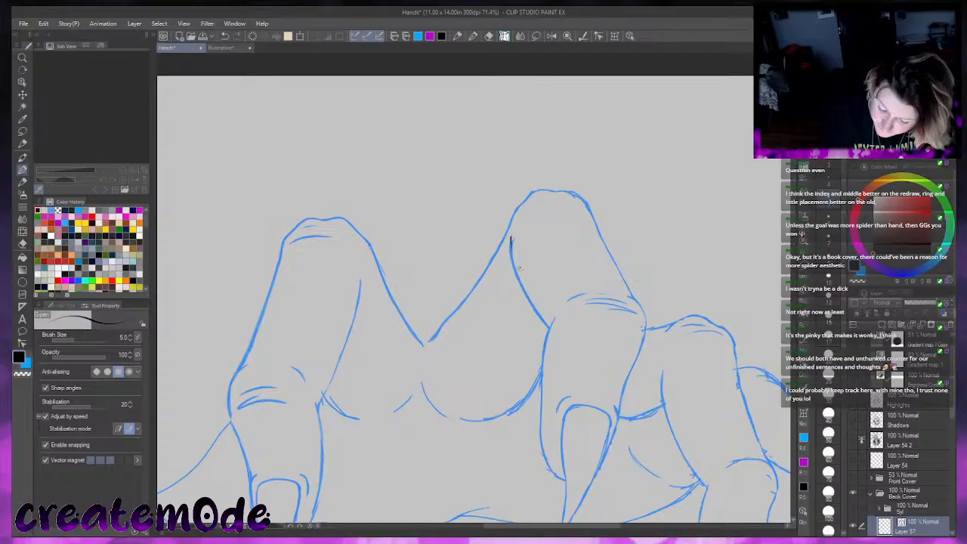
key("ctrl+z")
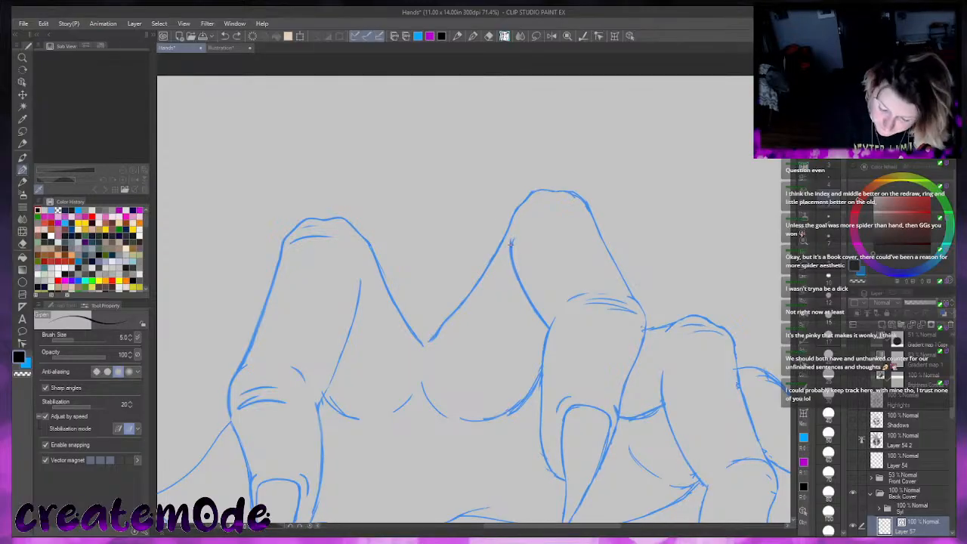
mouse_move(510, 239)
left_mouse_down()
mouse_move(516, 277)
mouse_move(551, 328)
left_mouse_up()
key("ctrl+z")
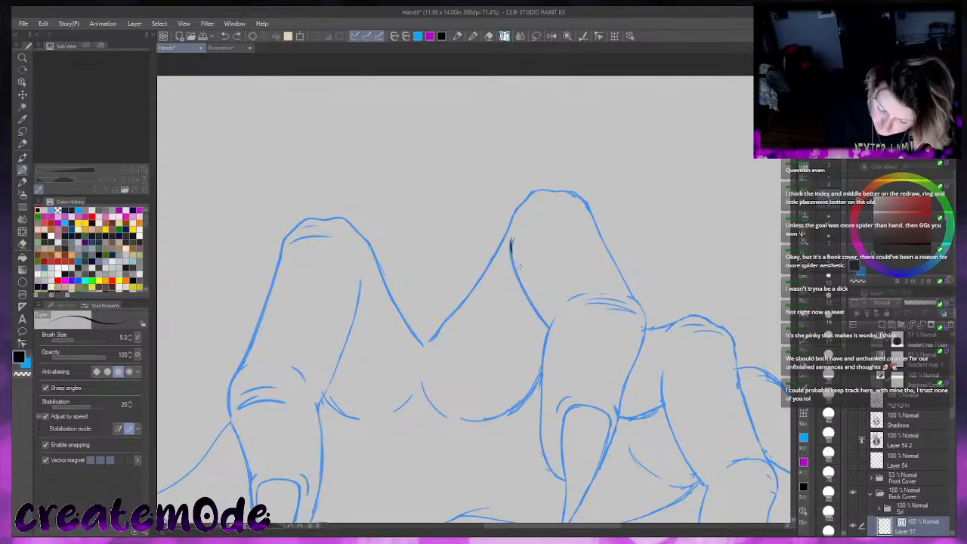
mouse_move(512, 239)
left_mouse_down()
mouse_move(516, 279)
mouse_move(552, 331)
mouse_move(542, 450)
mouse_move(547, 468)
mouse_move(572, 479)
left_mouse_up()
key("ctrl+z")
mouse_move(555, 313)
left_mouse_down()
mouse_move(540, 439)
mouse_move(546, 467)
mouse_move(572, 477)
left_mouse_up()
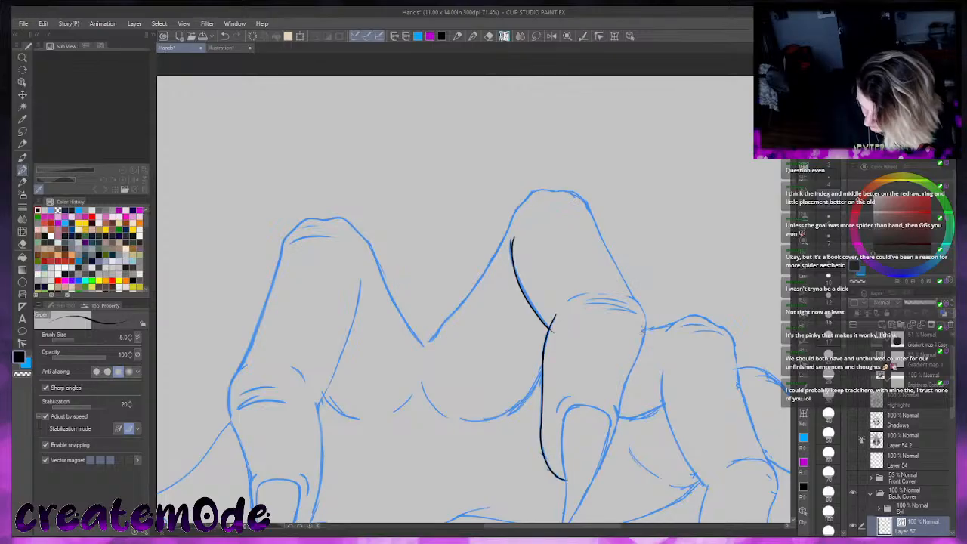
Try to ink the right raised finger's outer edge, and then its claw with the canvas rotated
mouse_move(628, 296)
left_mouse_down()
mouse_move(646, 327)
mouse_move(618, 414)
left_mouse_up()
key("ctrl+z")
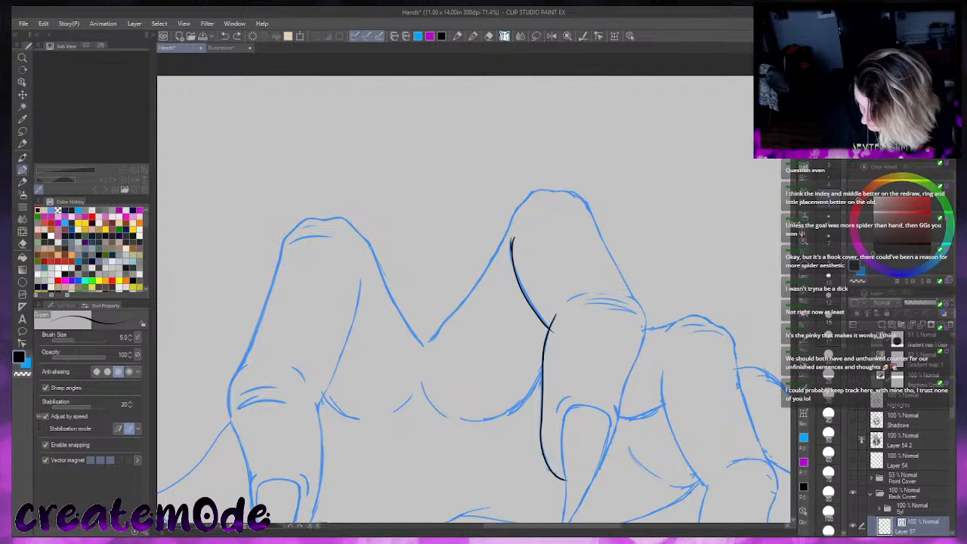
scroll(475, 300, "down", 5)
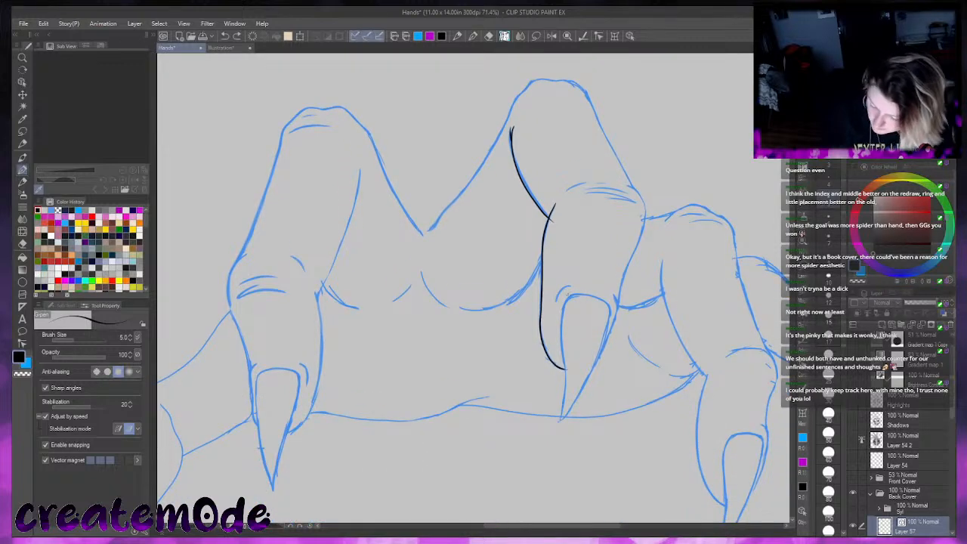
key("minus")
key("minus")
key("minus")
key("minus")
key("minus")
key("minus")
key("minus")
key("minus")
key("minus")
key("minus")
key("minus")
key("minus")
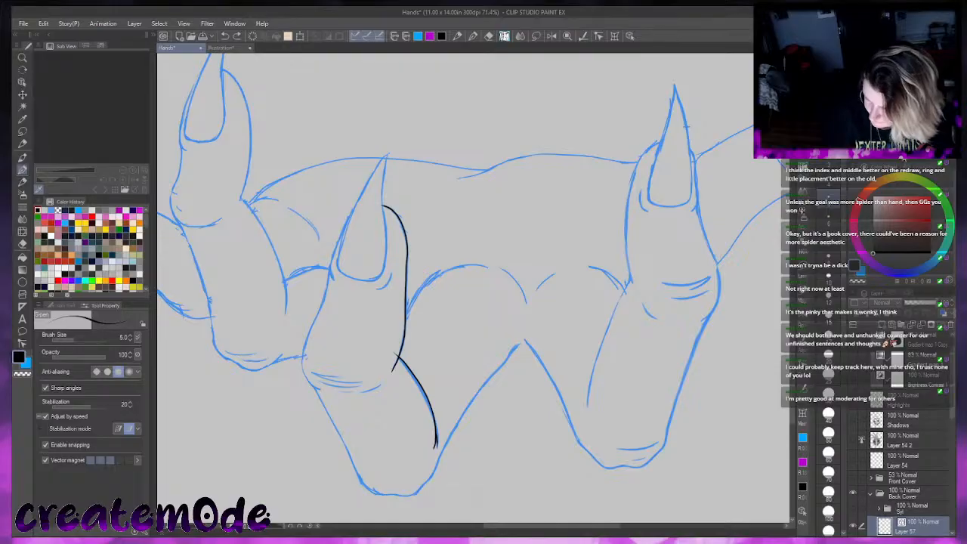
key("minus")
key("minus")
key("minus")
key("minus")
key("minus")
key("minus")
key("minus")
key("minus")
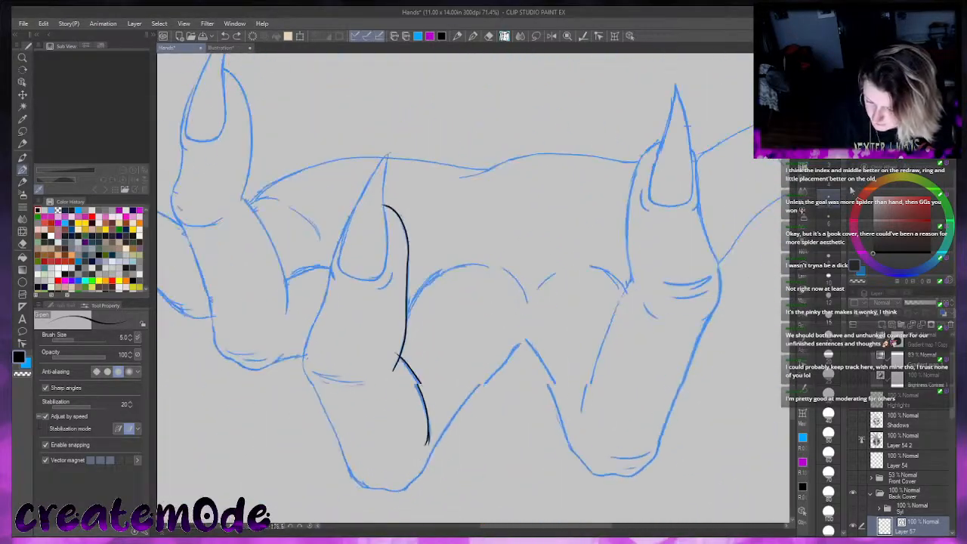
key("minus")
key("minus")
key("minus")
key("minus")
key("minus")
key("minus")
key("minus")
key("minus")
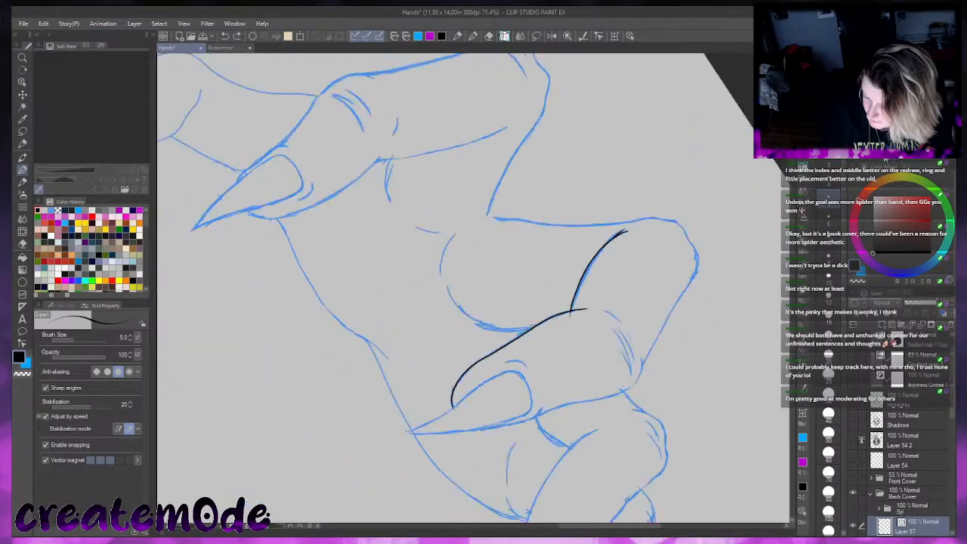
key("minus")
key("minus")
key("minus")
key("minus")
key("minus")
key("minus")
key("minus")
key("minus")
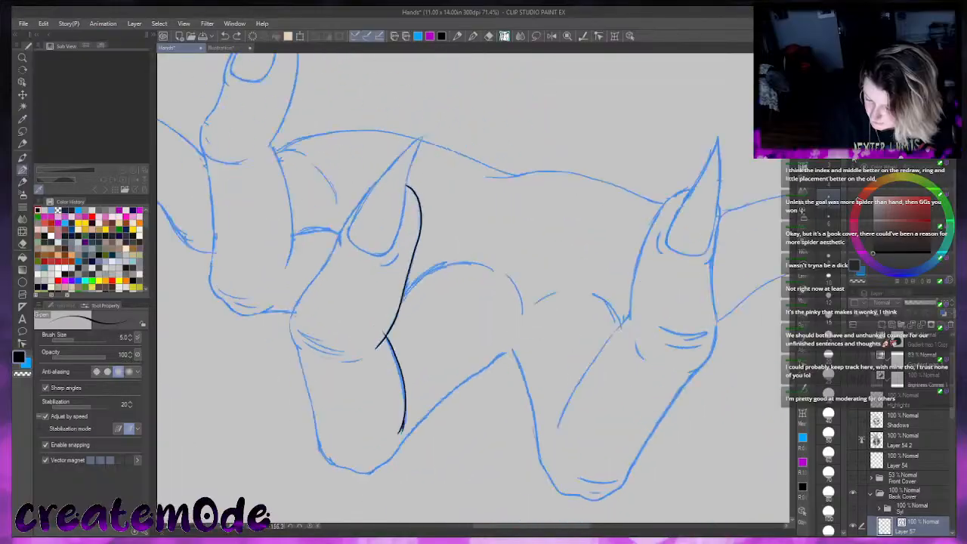
key("minus")
key("minus")
key("minus")
key("minus")
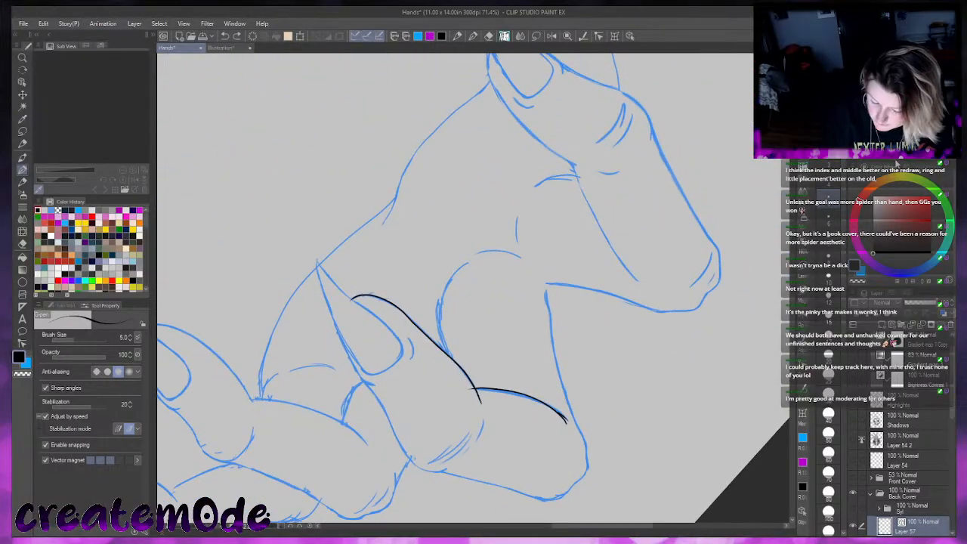
key("minus")
key("minus")
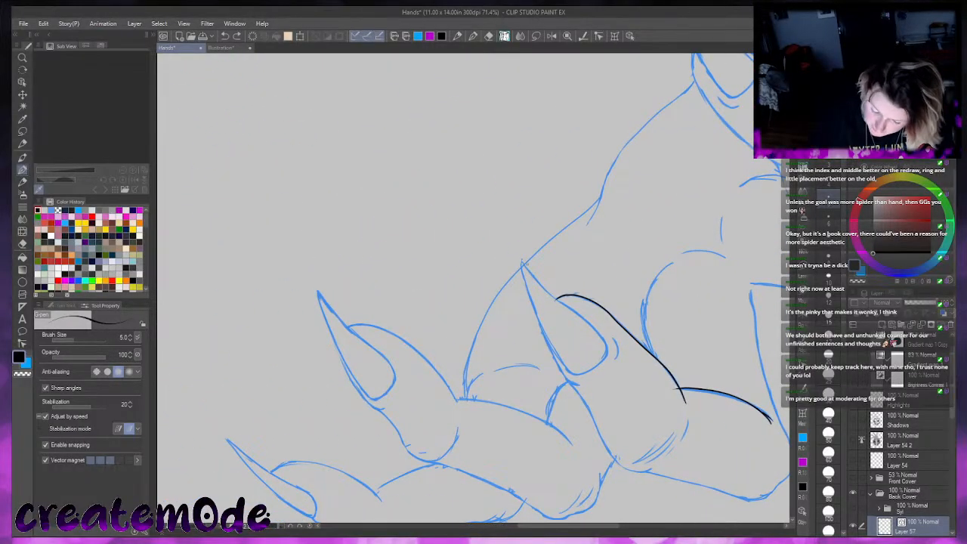
left_click_drag(520, 254, 605, 355)
key("ctrl+z")
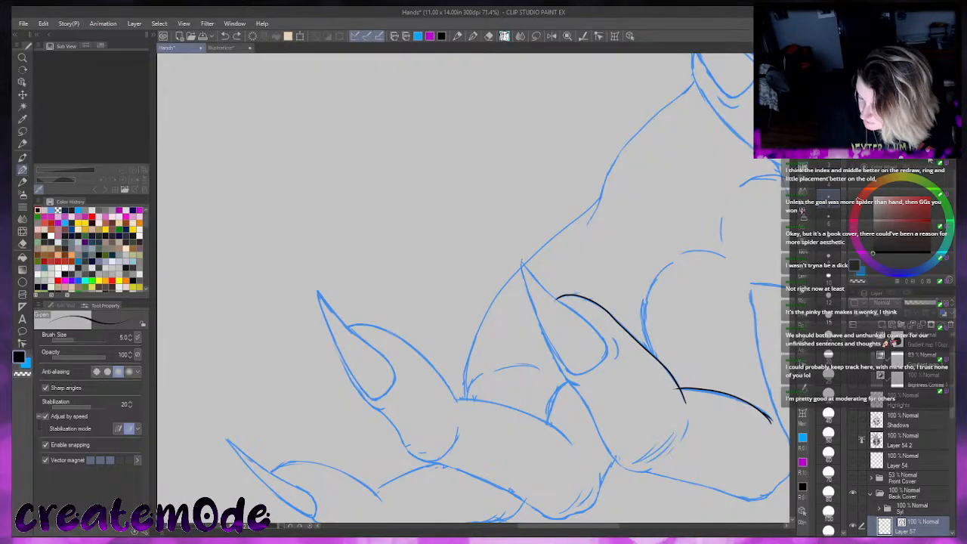
Ink the pointed nail of the finger just outside the right raised finger, redrawing its curves until they meet at the tip
key("ctrl+at")
mouse_move(612, 284)
left_mouse_down()
mouse_move(595, 282)
mouse_move(584, 313)
mouse_move(578, 406)
left_mouse_up()
mouse_move(609, 282)
left_mouse_down()
mouse_move(626, 318)
mouse_move(605, 372)
mouse_move(561, 420)
left_mouse_up()
key("ctrl+z")
mouse_move(607, 282)
left_mouse_down()
mouse_move(624, 299)
mouse_move(613, 343)
mouse_move(580, 395)
left_mouse_up()
key("ctrl+z")
mouse_move(606, 281)
left_mouse_down()
mouse_move(624, 291)
mouse_move(573, 158)
mouse_move(559, 170)
mouse_move(576, 174)
mouse_move(631, 281)
left_mouse_up()
key("ctrl+z")
key("ctrl+z")
mouse_move(545, 180)
left_mouse_down()
mouse_move(566, 169)
mouse_move(601, 214)
mouse_move(632, 284)
left_mouse_up()
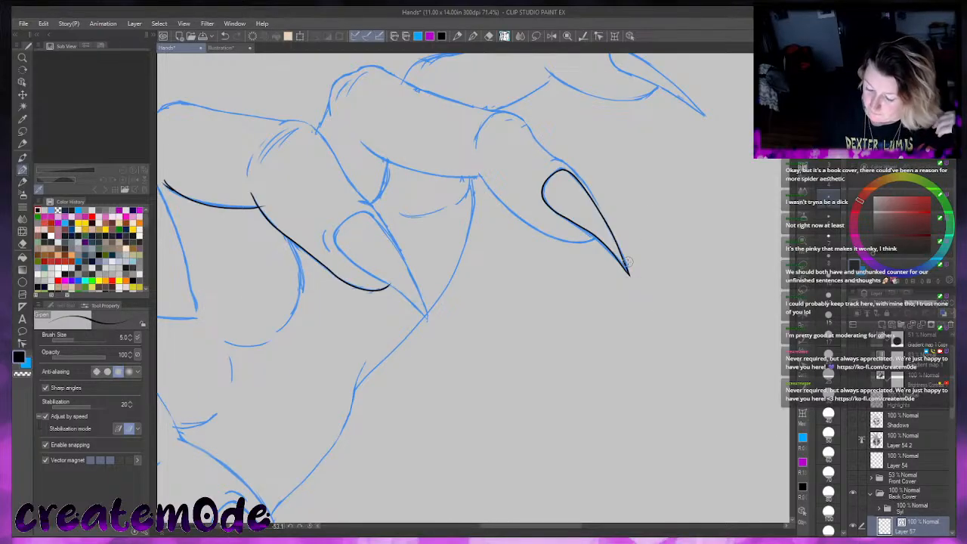
Examine the inked claw together with the neighbouring fingers with the canvas turned back upright
scroll(794, 276, "up", 3)
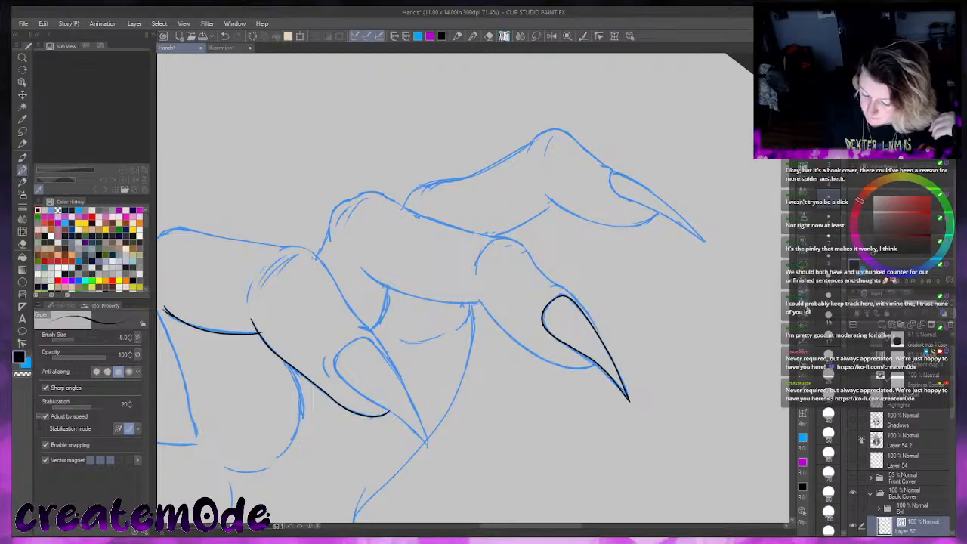
key("asciicircum")
key("asciicircum")
key("asciicircum")
key("asciicircum")
key("asciicircum")
key("asciicircum")
key("asciicircum")
key("asciicircum")
key("asciicircum")
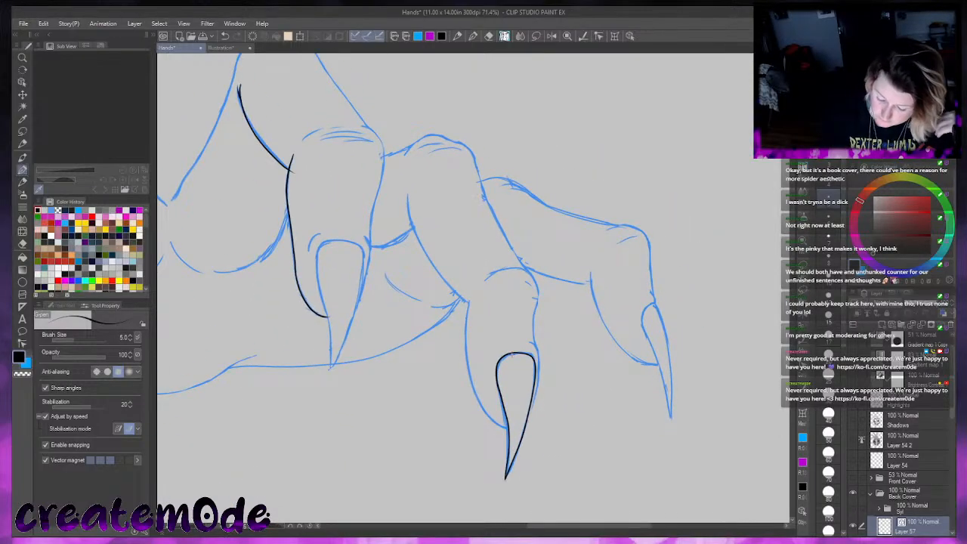
Ink the outer edge of the ring fingertip in black, from the joint down beside the claw
mouse_move(487, 278)
left_mouse_down()
mouse_move(535, 281)
mouse_move(519, 268)
mouse_move(539, 286)
mouse_move(534, 337)
left_mouse_up()
key("ctrl+z")
key("ctrl+z")
mouse_move(518, 267)
left_mouse_down()
mouse_move(538, 372)
mouse_move(530, 414)
left_mouse_up()
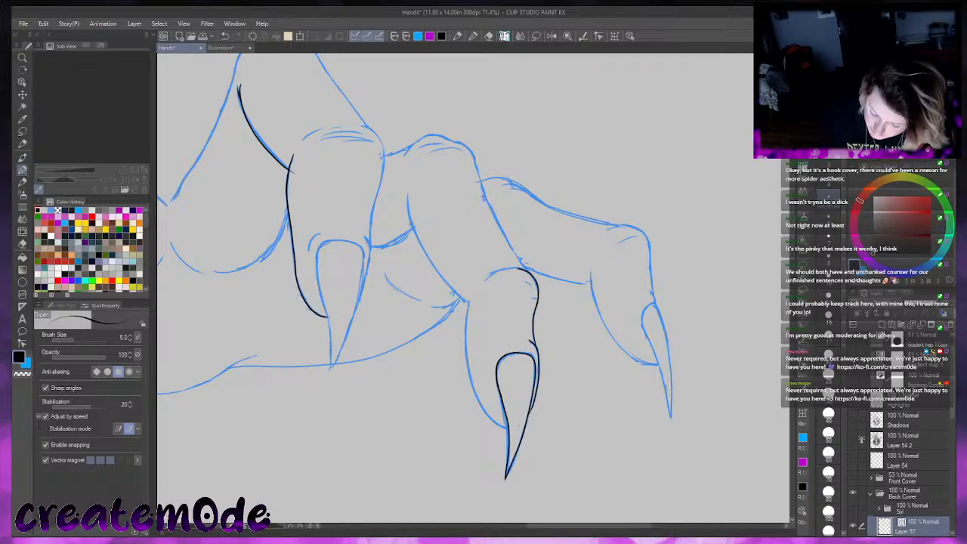
Raise the pen stabilization to 30 and ink the inner edge of the ring fingertip down to the claw
mouse_move(468, 297)
left_mouse_down()
mouse_move(480, 406)
mouse_move(509, 427)
left_mouse_up()
key("ctrl+z")
left_click(130, 403)
left_click(130, 403)
left_click(130, 403)
left_click(130, 403)
mouse_move(468, 297)
left_mouse_down()
mouse_move(465, 352)
mouse_move(497, 425)
mouse_move(514, 427)
left_mouse_up()
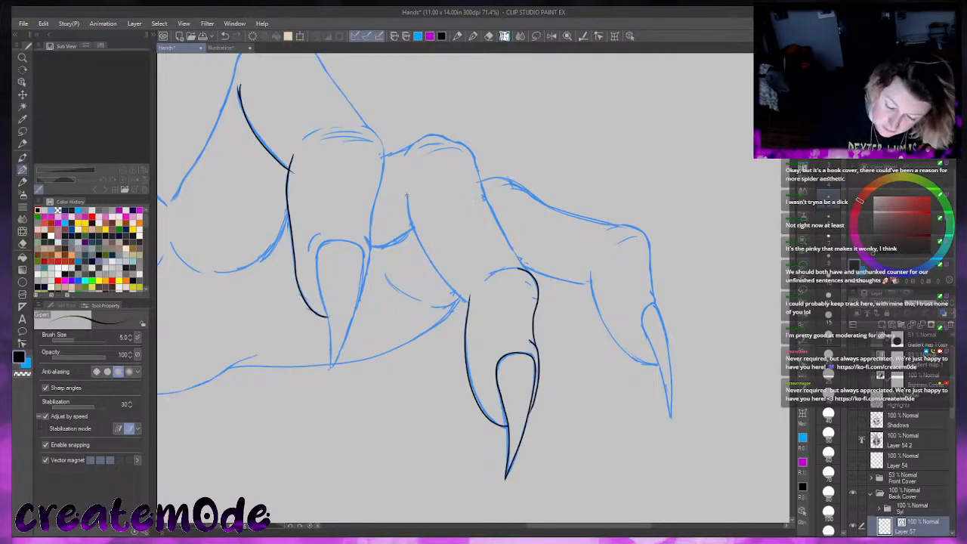
Ink both sides of the ring finger's middle segment, from the knuckle down to the fingertip joint
mouse_move(406, 195)
left_mouse_down()
mouse_move(419, 244)
mouse_move(477, 306)
left_mouse_up()
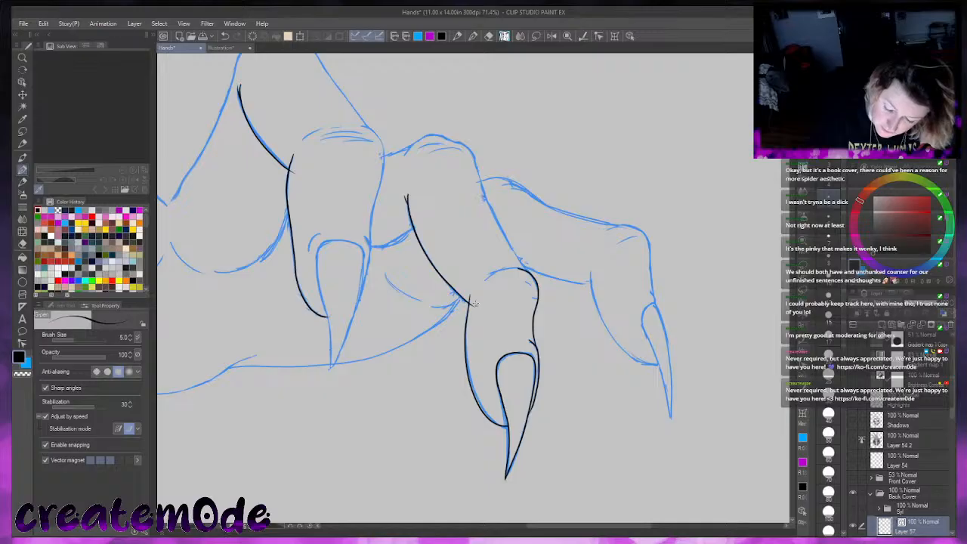
mouse_move(448, 139)
left_mouse_down()
mouse_move(473, 155)
mouse_move(481, 186)
left_mouse_up()
right_click(497, 216)
left_click(873, 253)
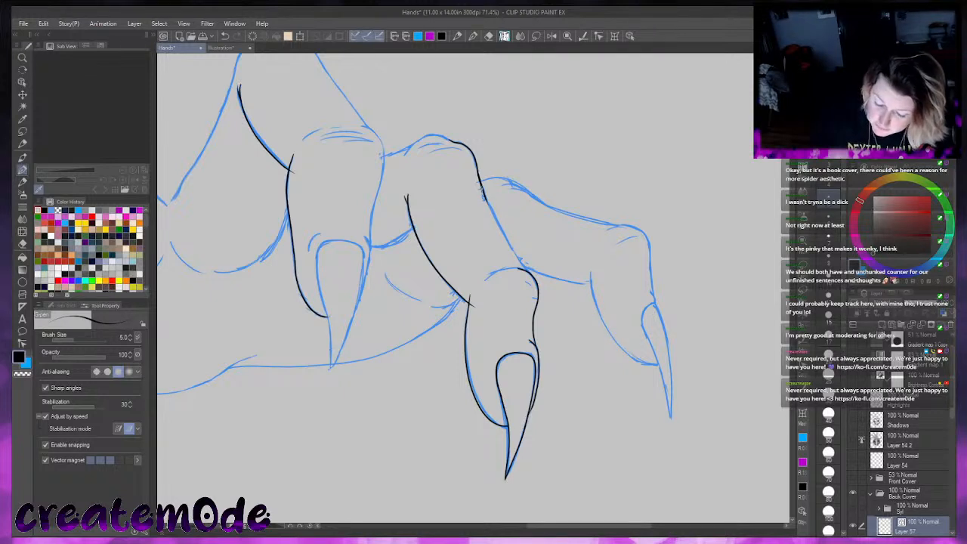
key("ctrl+z")
left_click_drag(475, 163, 531, 278)
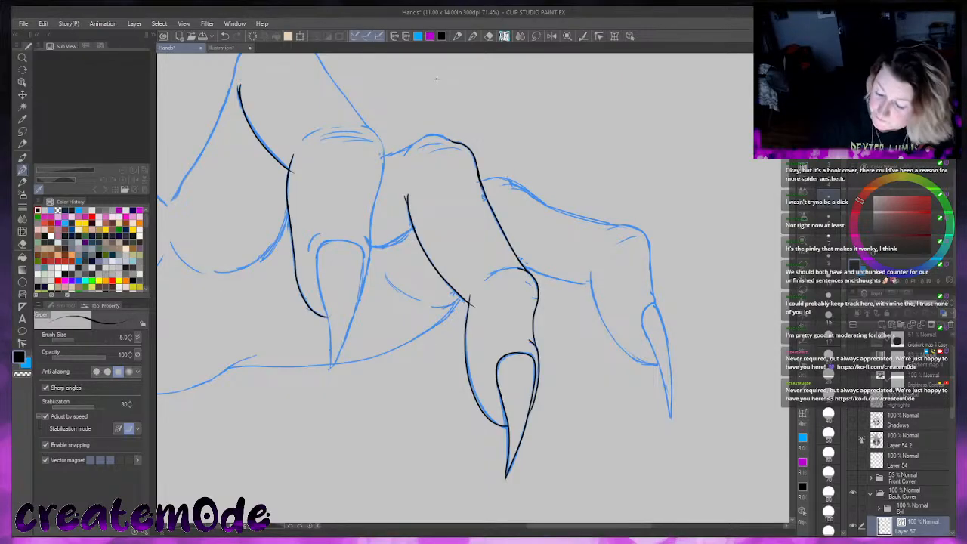
Ink the top of the ring finger's knuckle toward the middle finger and the short palm line between the two fingers
mouse_move(508, 475)
left_mouse_down()
mouse_move(633, 387)
mouse_move(664, 306)
left_mouse_up()
mouse_move(328, 269)
left_mouse_down()
mouse_move(313, 301)
mouse_move(327, 342)
left_mouse_up()
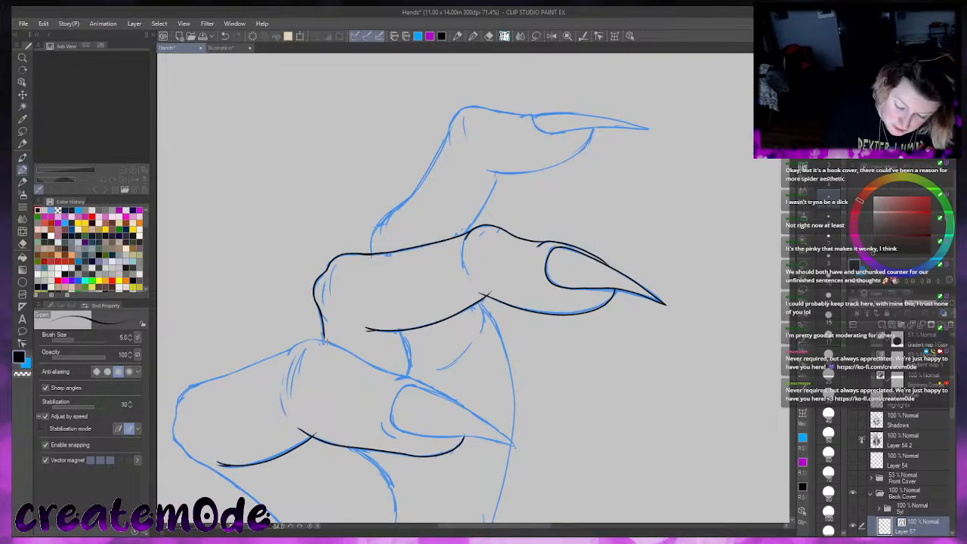
key("ctrl+z")
key("ctrl+z")
mouse_move(326, 271)
left_mouse_down()
mouse_move(334, 337)
mouse_move(317, 303)
mouse_move(325, 346)
left_mouse_up()
left_click_drag(398, 330, 409, 369)
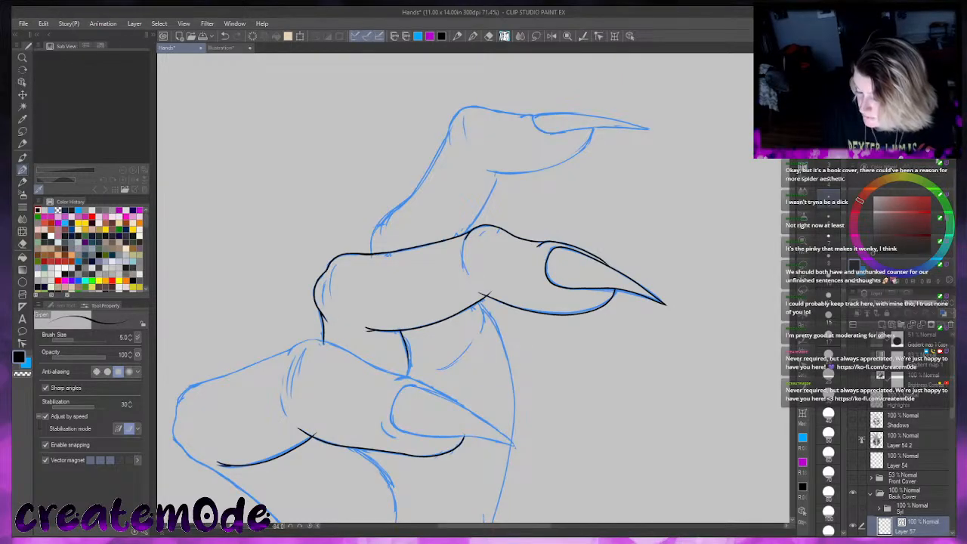
Ink the upper contour of the little finger from its base over the joint, and outline its claw
key("ctrl+@")
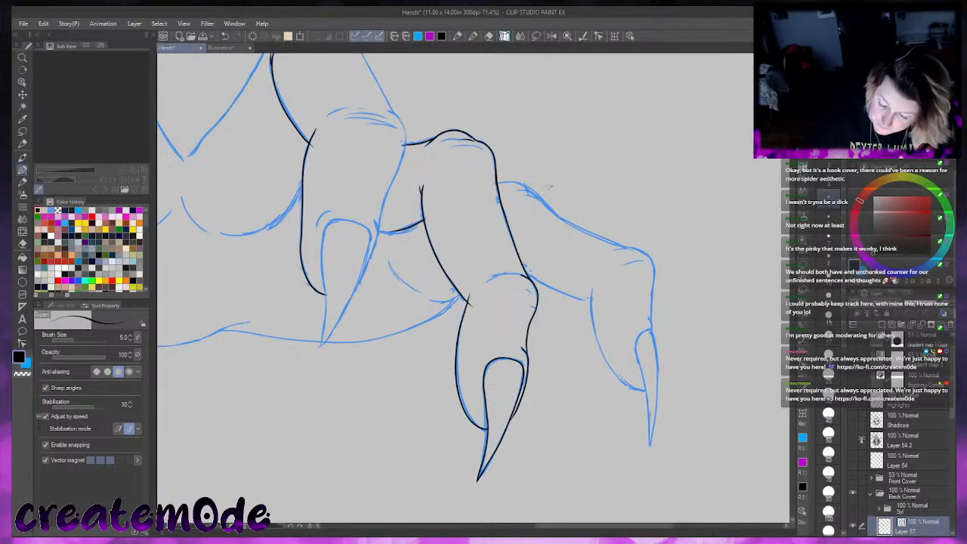
mouse_move(521, 188)
left_mouse_down()
mouse_move(644, 253)
mouse_move(655, 271)
mouse_move(652, 317)
left_mouse_up()
key("ctrl+z")
mouse_move(620, 246)
left_mouse_down()
mouse_move(651, 262)
mouse_move(653, 307)
mouse_move(654, 273)
mouse_move(658, 316)
mouse_move(647, 314)
mouse_move(642, 377)
mouse_move(648, 457)
left_mouse_up()
mouse_move(648, 328)
left_mouse_down()
mouse_move(659, 392)
mouse_move(649, 450)
left_mouse_up()
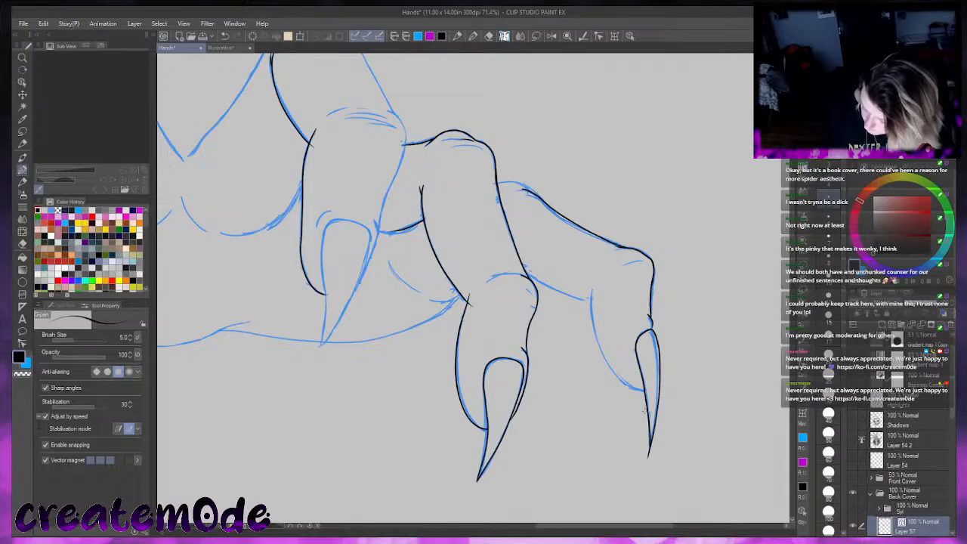
Ink the underside of the little finger and its fingertip, and trim the line overshooting where they meet
mouse_move(593, 288)
left_mouse_down()
mouse_move(595, 337)
mouse_move(631, 389)
mouse_move(650, 396)
left_mouse_up()
key("ctrl+z")
mouse_move(591, 284)
left_mouse_down()
mouse_move(612, 367)
mouse_move(636, 388)
left_mouse_up()
mouse_move(592, 288)
left_mouse_down()
mouse_move(604, 358)
mouse_move(623, 383)
mouse_move(652, 392)
left_mouse_up()
left_click_drag(523, 272, 606, 302)
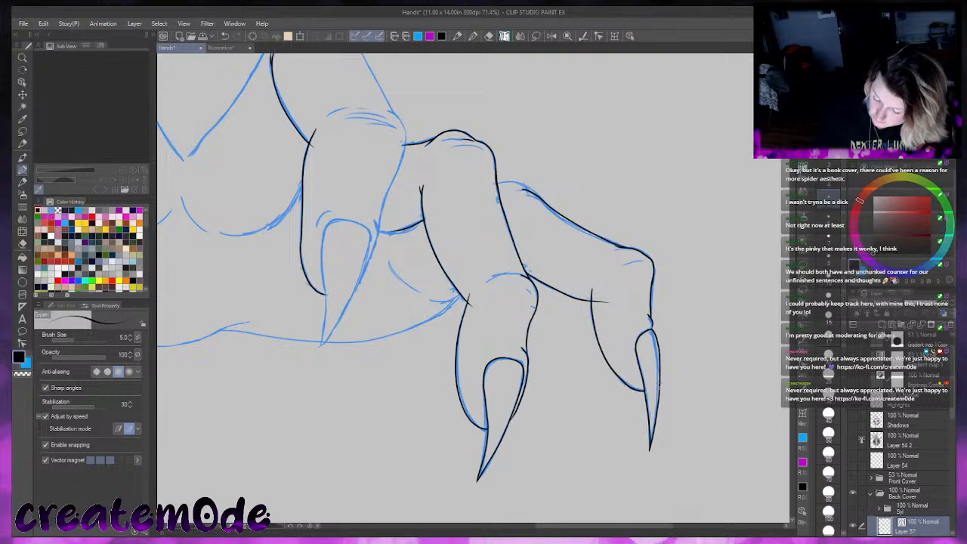
left_click(601, 300)
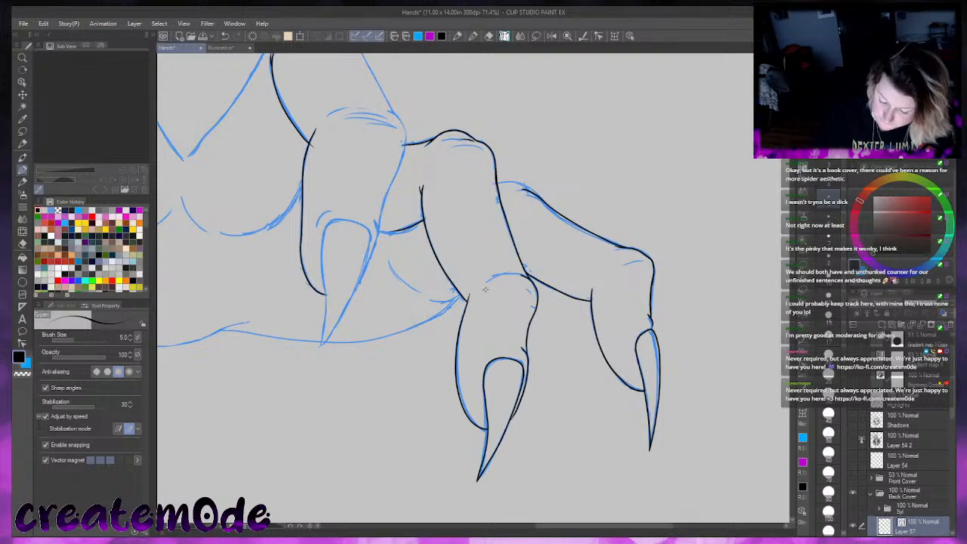
Ink the curved palm crease between the middle finger's claw and the ring finger
left_click_drag(631, 526, 587, 504)
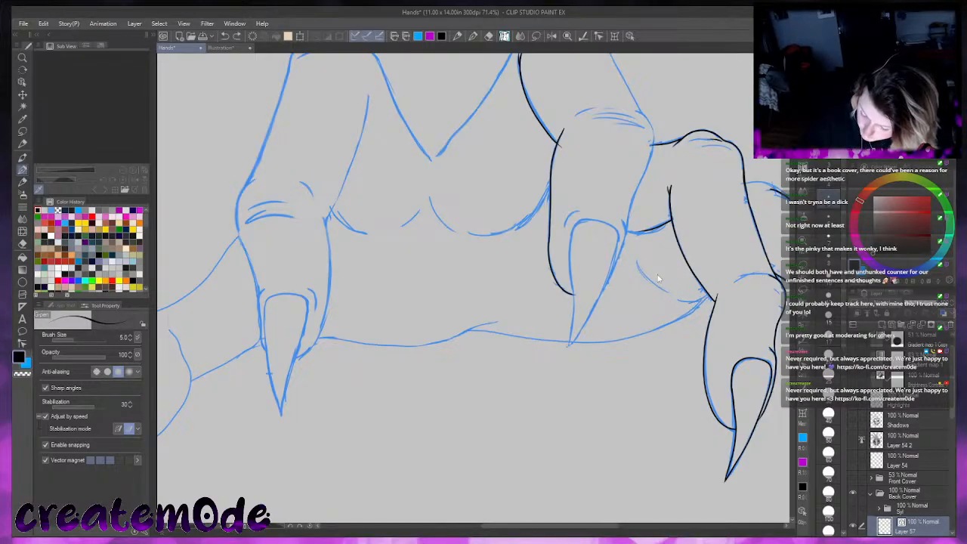
left_click_drag(678, 302, 716, 292)
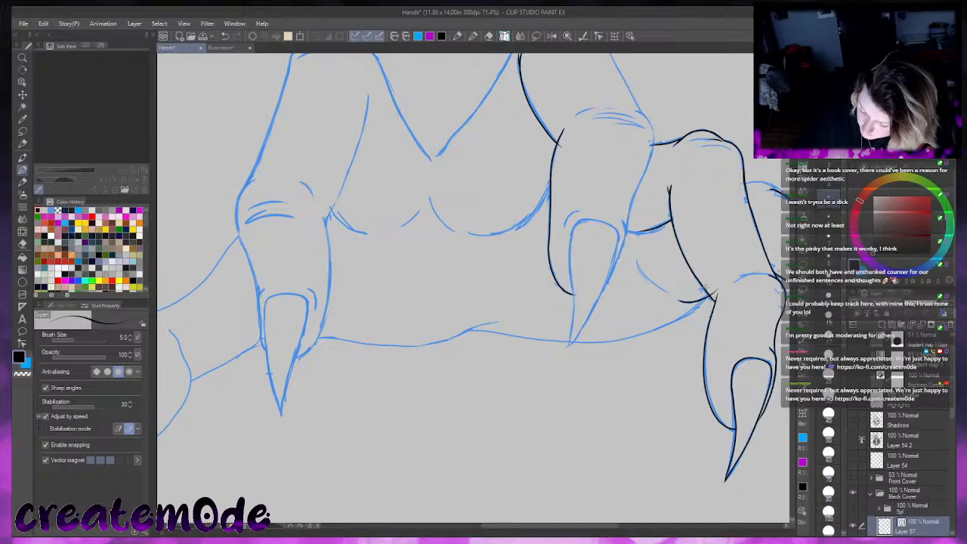
left_click_drag(638, 260, 666, 292)
key("ctrl+z")
key("ctrl+y")
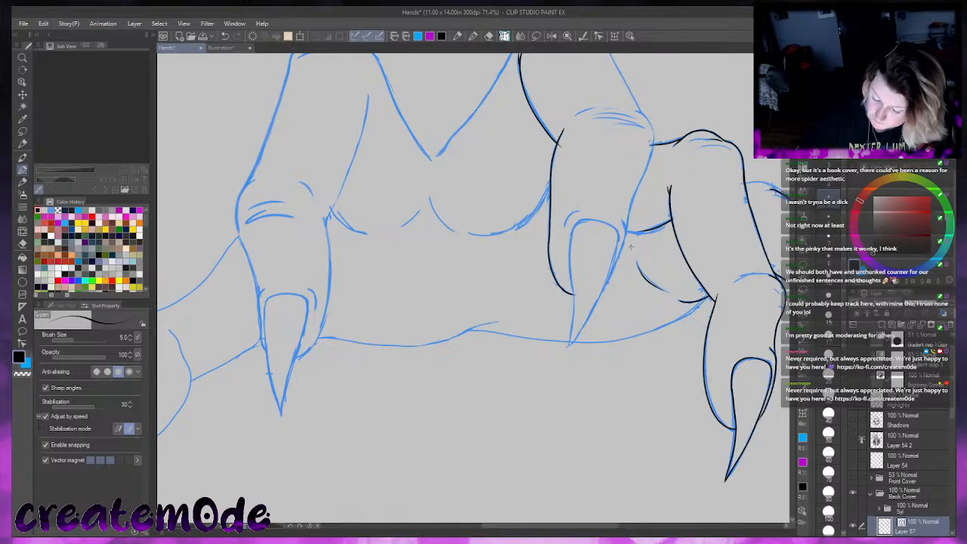
Rotate the canvas and ink the palm's lower edge in two long curves from the ring finger to the index fingertip
mouse_move(697, 482)
left_mouse_down()
mouse_move(762, 231)
mouse_move(713, 114)
left_mouse_up()
mouse_move(533, 62)
left_mouse_down()
mouse_move(553, 157)
mouse_move(511, 313)
left_mouse_up()
mouse_move(509, 263)
left_mouse_down()
mouse_move(517, 331)
mouse_move(486, 470)
left_mouse_up()
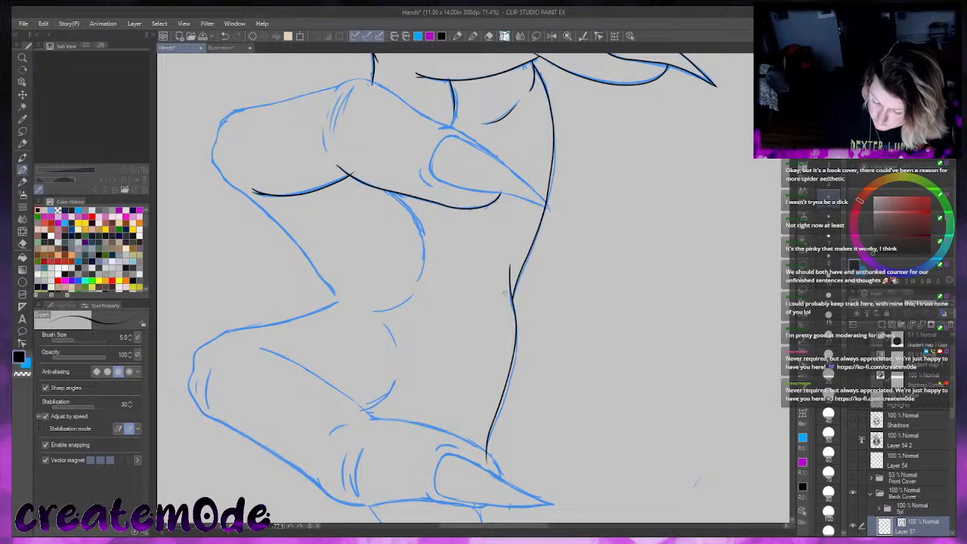
Ink the small crease lines on the joints of the ring and little fingers
left_click_drag(792, 314, 792, 289)
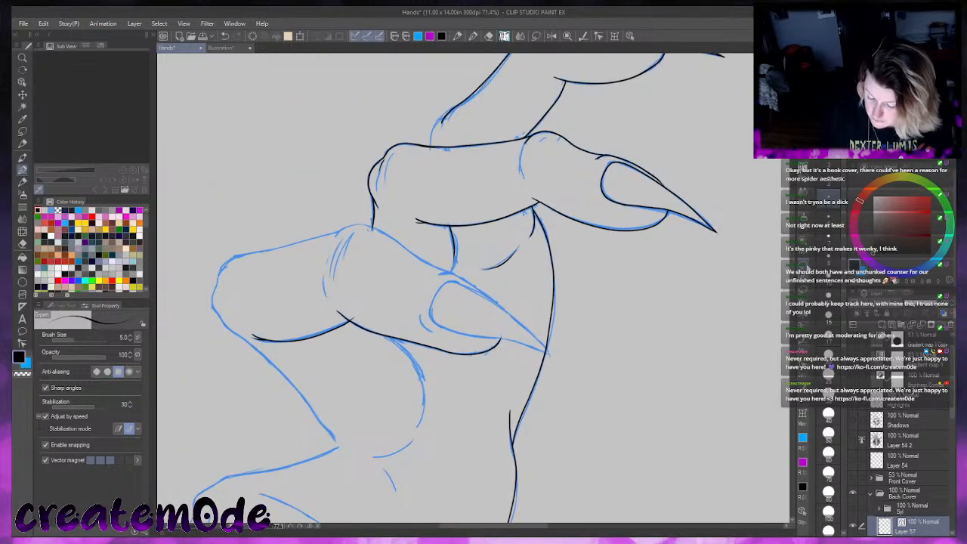
key("shift+space")
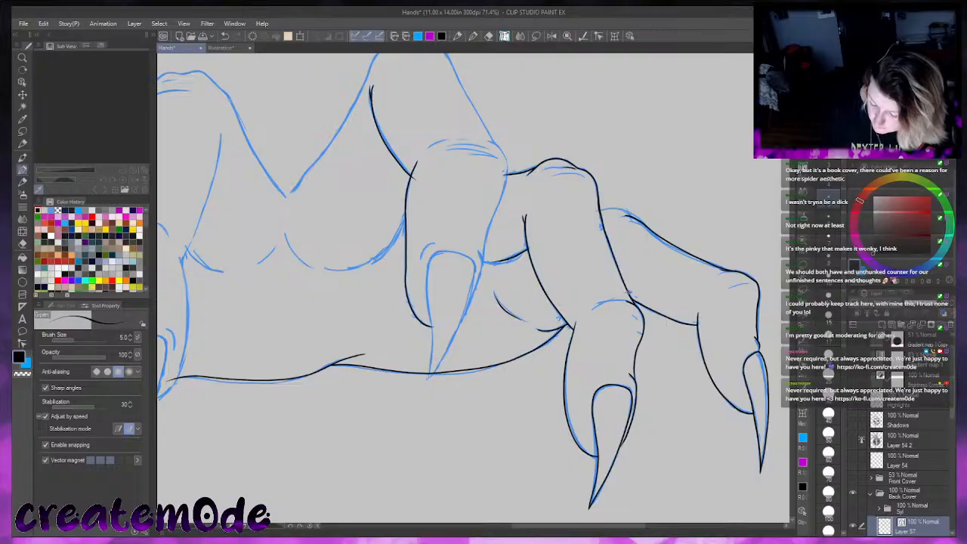
left_click_drag(591, 309, 631, 300)
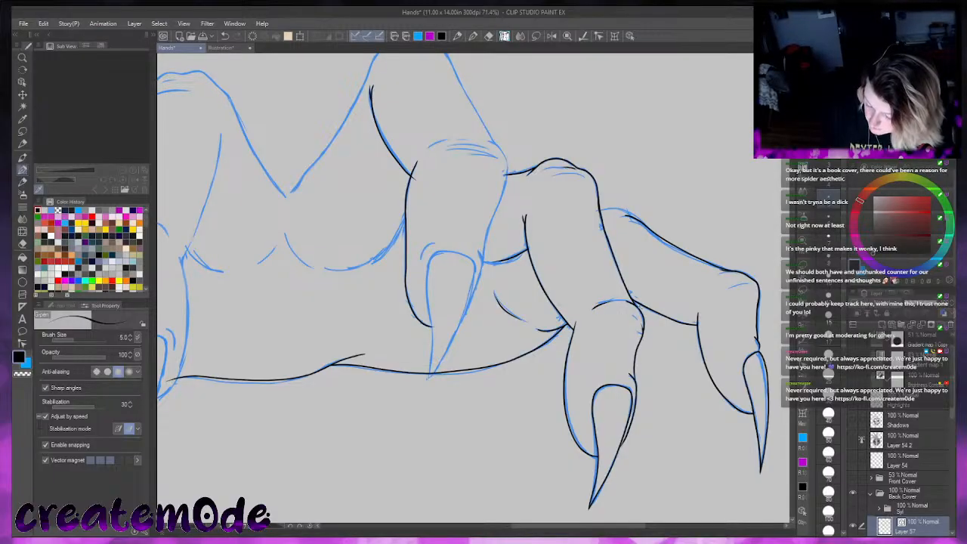
left_click_drag(632, 312, 639, 322)
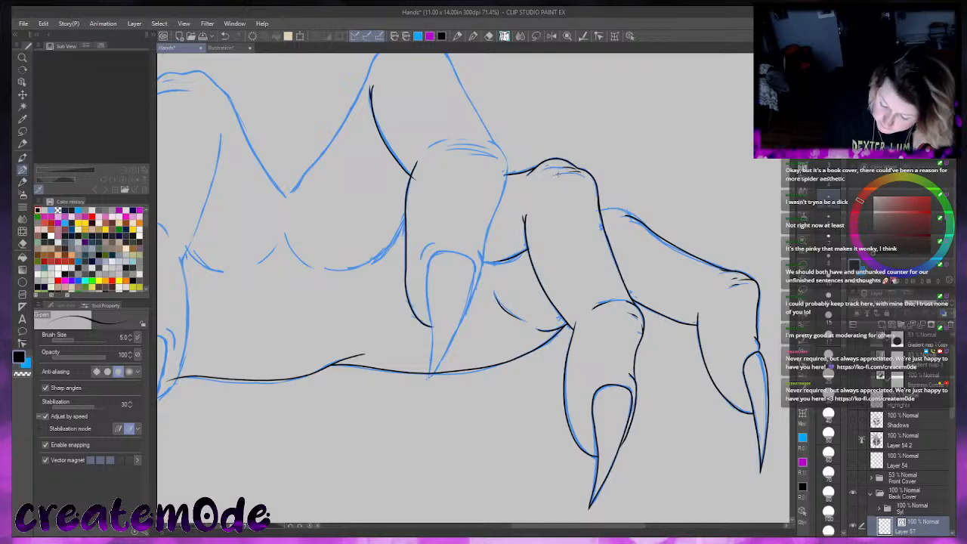
Ink the outer edge of the middle fingertip and outline its claw down to the point
left_click_drag(640, 526, 601, 527)
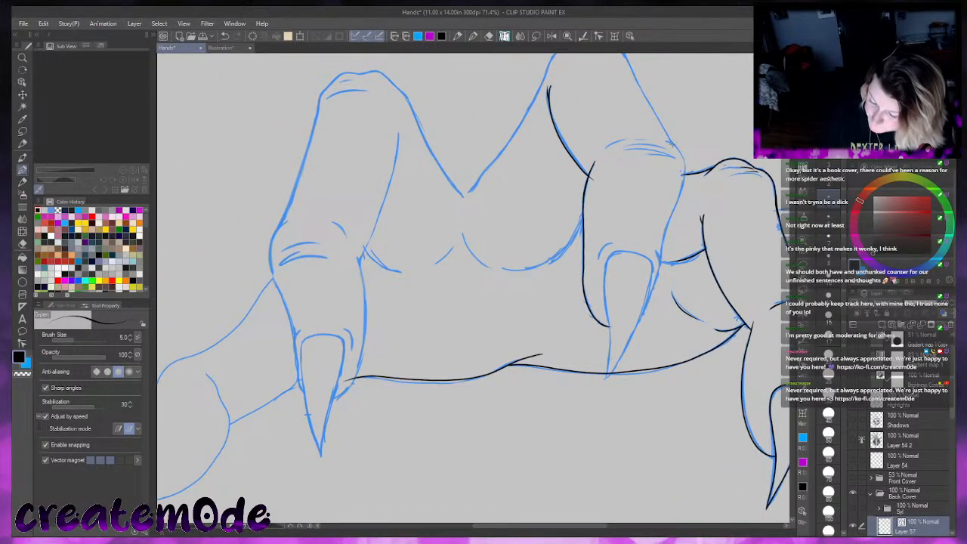
mouse_move(665, 140)
left_mouse_down()
mouse_move(683, 183)
mouse_move(634, 323)
left_mouse_up()
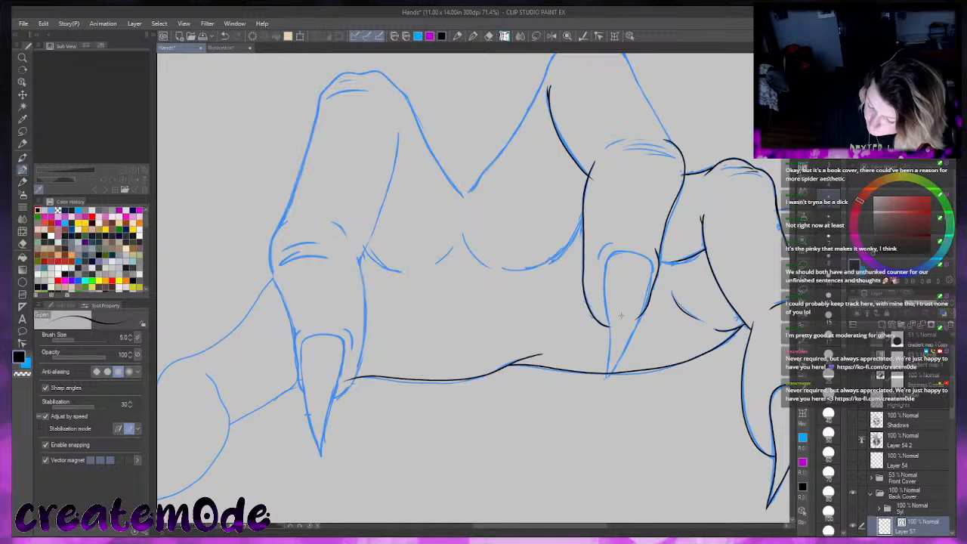
mouse_move(636, 251)
left_mouse_down()
mouse_move(650, 262)
mouse_move(648, 301)
mouse_move(598, 385)
mouse_move(646, 260)
mouse_move(648, 306)
mouse_move(603, 386)
left_mouse_up()
key("ctrl+z")
mouse_move(643, 252)
left_mouse_down()
mouse_move(615, 251)
mouse_move(604, 281)
mouse_move(603, 387)
left_mouse_up()
key("ctrl+z")
mouse_move(639, 254)
left_mouse_down()
mouse_move(609, 255)
mouse_move(604, 271)
mouse_move(603, 380)
left_mouse_up()
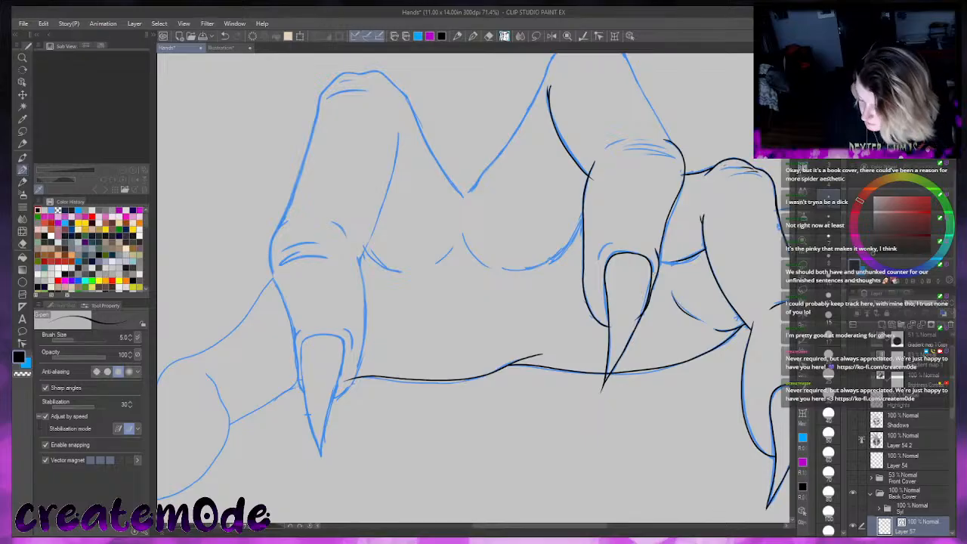
Ink the skin fold above the middle finger's claw and the crease lines across its joint
left_click_drag(610, 243, 599, 260)
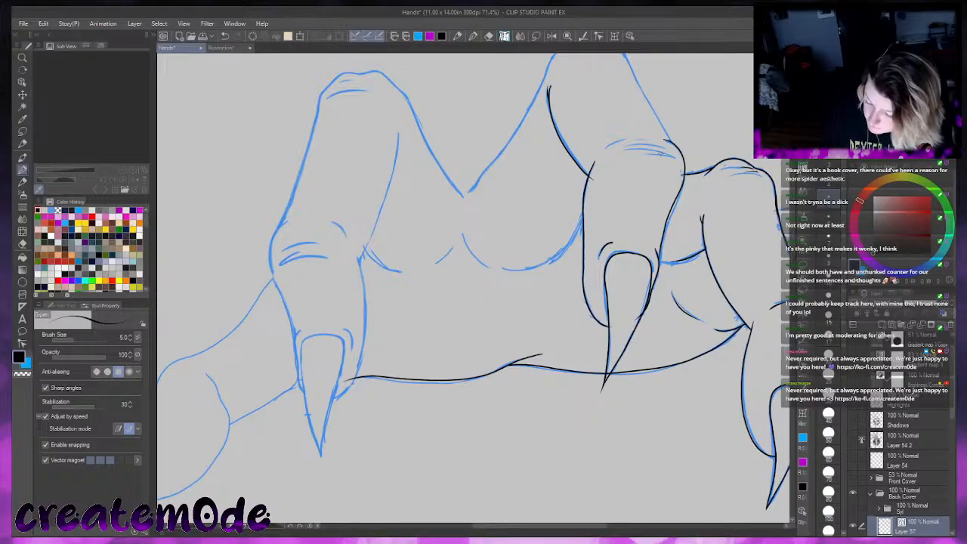
mouse_move(650, 148)
left_mouse_down()
mouse_move(658, 144)
mouse_move(609, 144)
left_mouse_up()
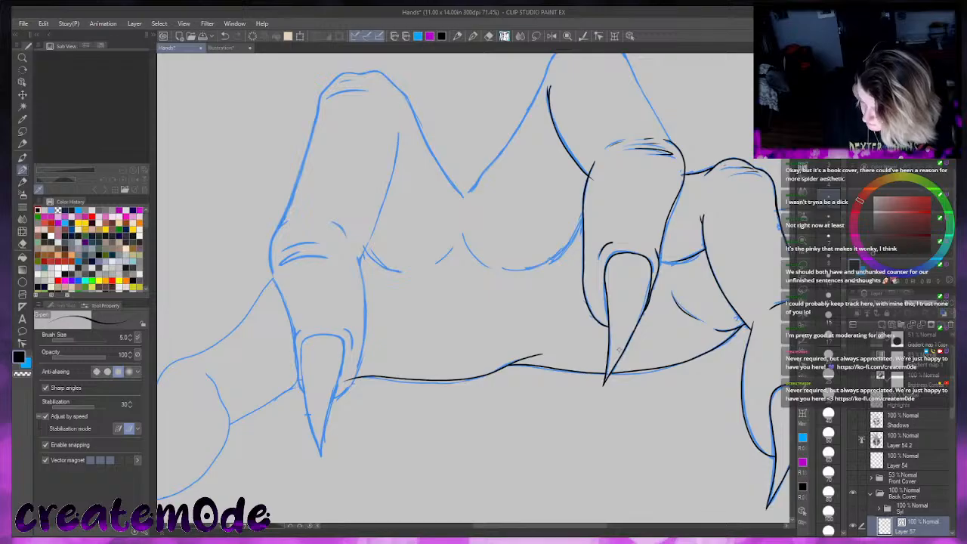
Ink the middle finger's knuckle top, its outer side down to the joint, and its slope toward the index finger
scroll(618, 349, "up", 4)
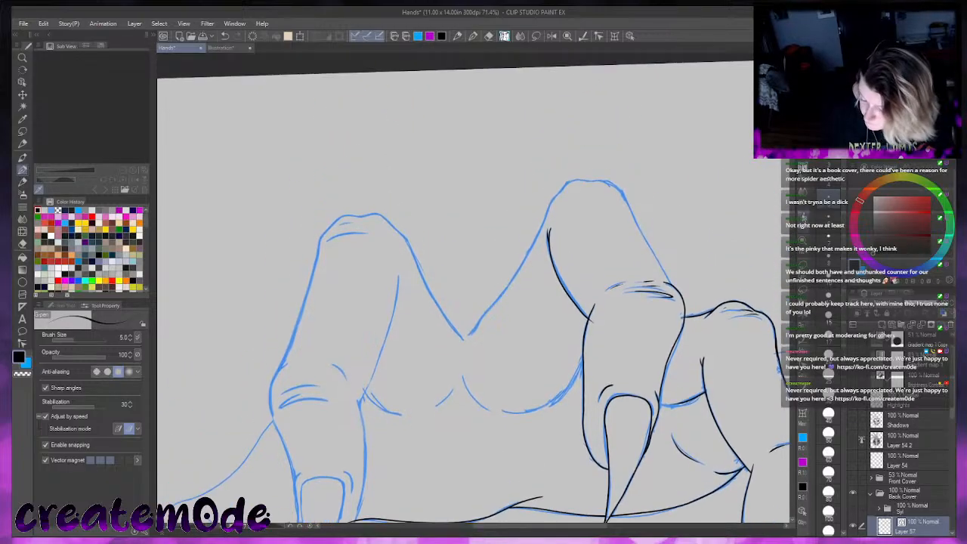
mouse_move(600, 182)
left_mouse_down()
mouse_move(624, 195)
mouse_move(672, 283)
left_mouse_up()
key("ctrl+z")
left_click_drag(621, 195, 673, 286)
mouse_move(594, 181)
left_mouse_down()
mouse_move(572, 181)
mouse_move(557, 195)
mouse_move(527, 255)
mouse_move(463, 338)
left_mouse_up()
Ink the index finger's slope from its knuckle toward the middle finger and join the two fingers with a curved web line
mouse_move(360, 217)
left_mouse_down()
mouse_move(395, 228)
mouse_move(373, 214)
mouse_move(402, 236)
mouse_move(467, 341)
left_mouse_up()
key("ctrl+z")
key("ctrl+z")
mouse_move(358, 217)
left_mouse_down()
mouse_move(406, 239)
mouse_move(465, 339)
mouse_move(479, 326)
left_mouse_up()
key("ctrl+z")
key("ctrl+z")
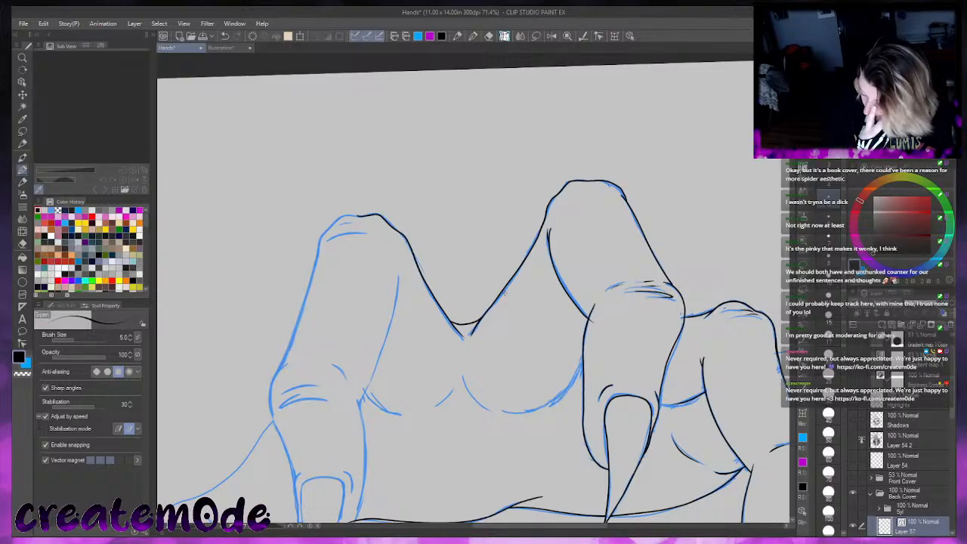
key("ctrl+z")
key("ctrl+y")
left_click_drag(684, 313, 682, 323)
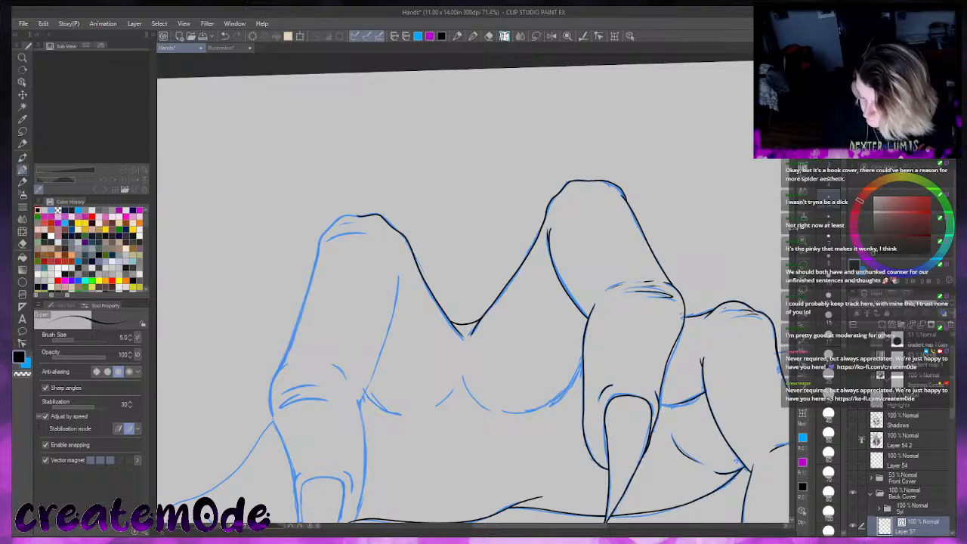
Ink the index finger's outer contour from the top of the knuckle past the joint to the claw
left_click_drag(548, 526, 523, 527)
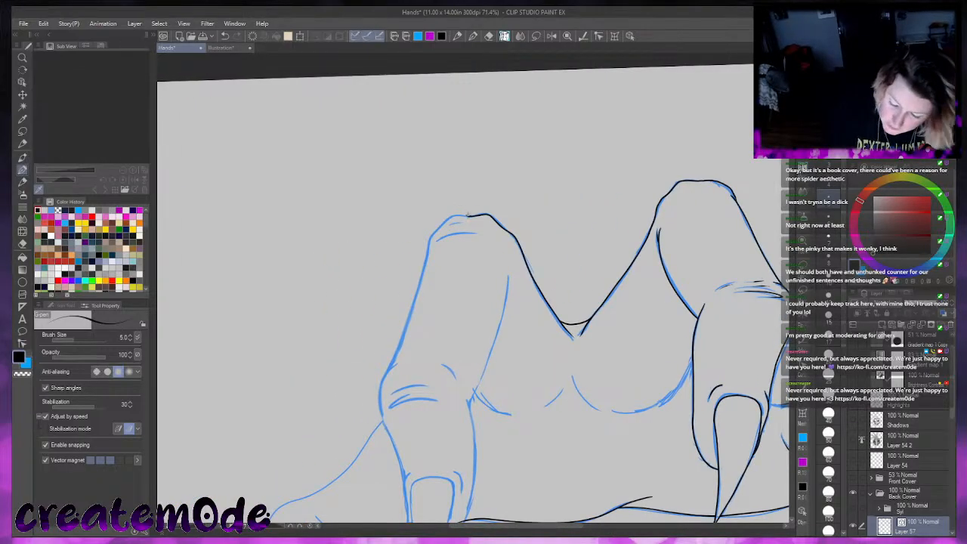
mouse_move(469, 217)
left_mouse_down()
mouse_move(432, 231)
mouse_move(410, 325)
mouse_move(379, 385)
mouse_move(397, 495)
left_mouse_up()
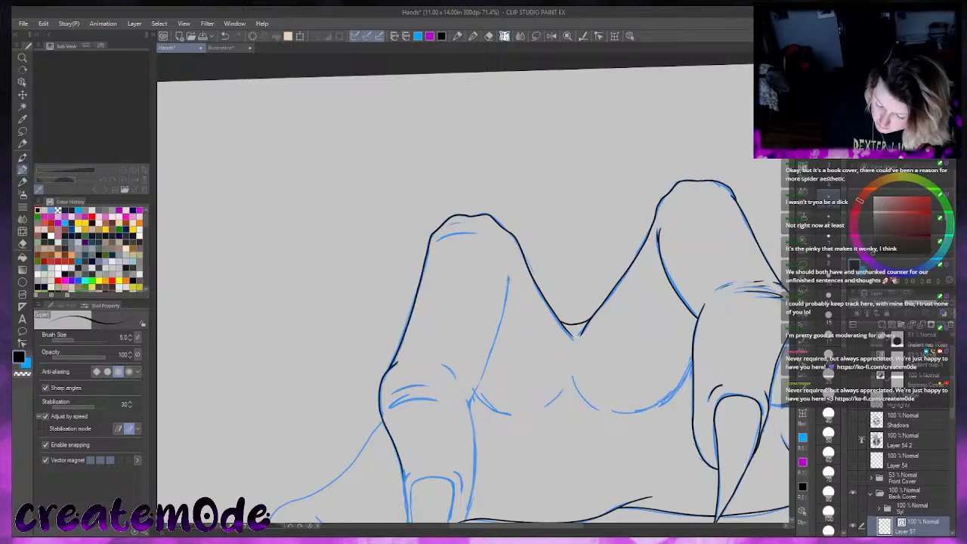
left_click_drag(506, 266, 504, 312)
right_click(490, 358)
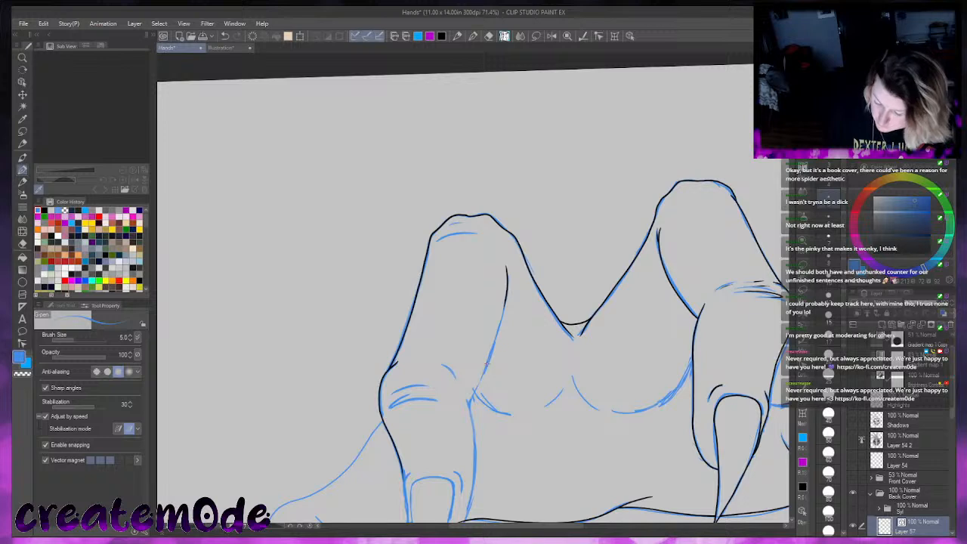
right_click(589, 318)
key("ctrl+z")
key("ctrl+z")
mouse_move(507, 263)
left_mouse_down()
mouse_move(500, 331)
mouse_move(471, 404)
left_mouse_up()
key("ctrl+z")
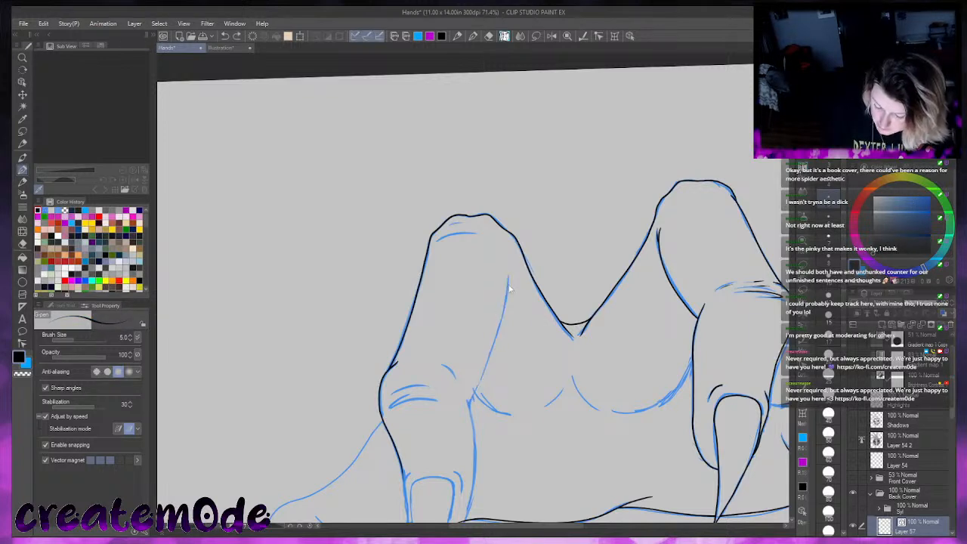
Ink the index finger's inner side line in black down to the joint and extend its upper end with a short stroke
mouse_move(506, 264)
left_mouse_down()
mouse_move(490, 351)
mouse_move(463, 412)
left_mouse_up()
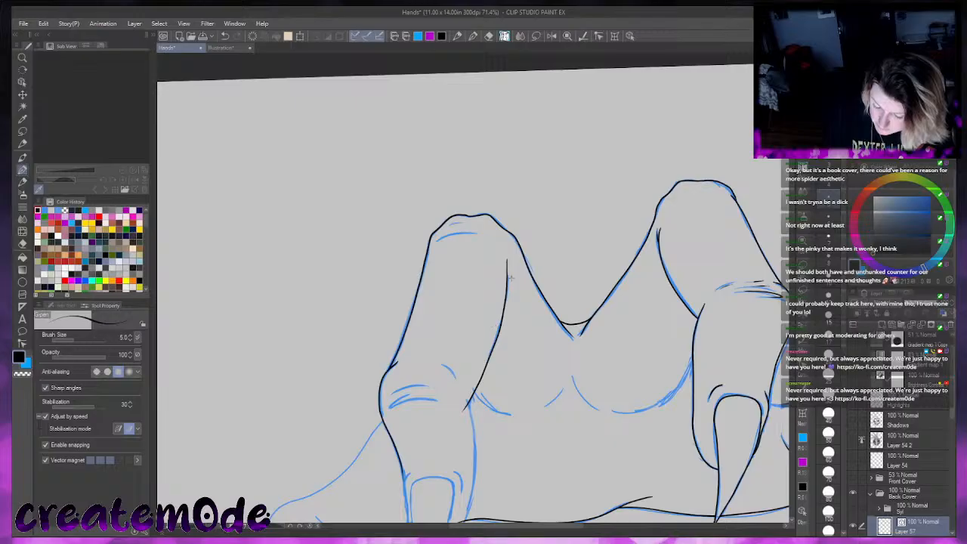
left_click_drag(509, 261, 508, 275)
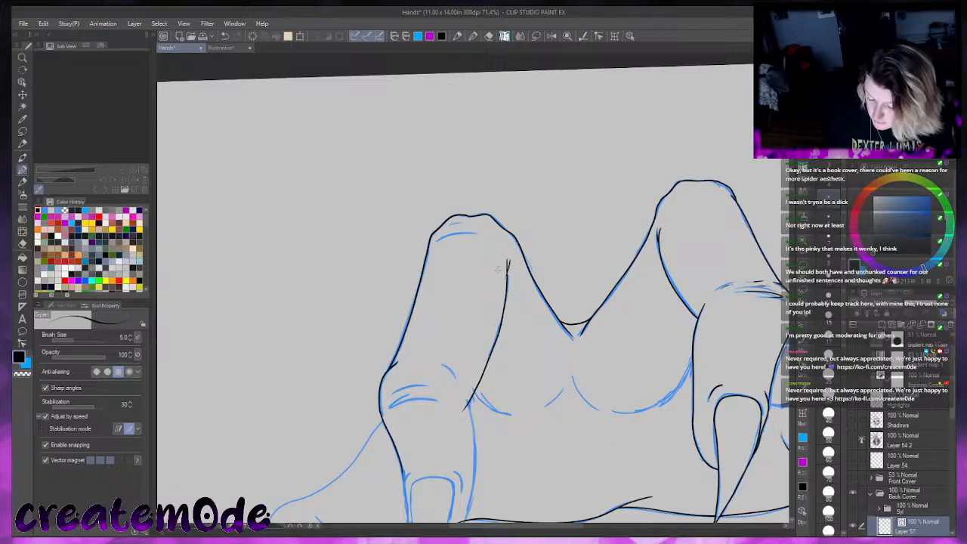
key("ctrl+z")
left_click_drag(509, 257, 507, 275)
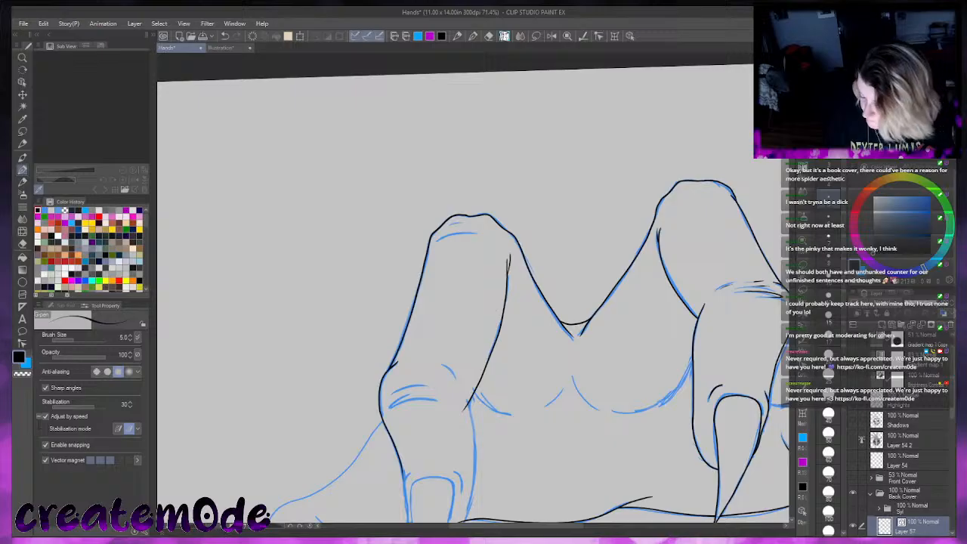
scroll(492, 309, "down", 5)
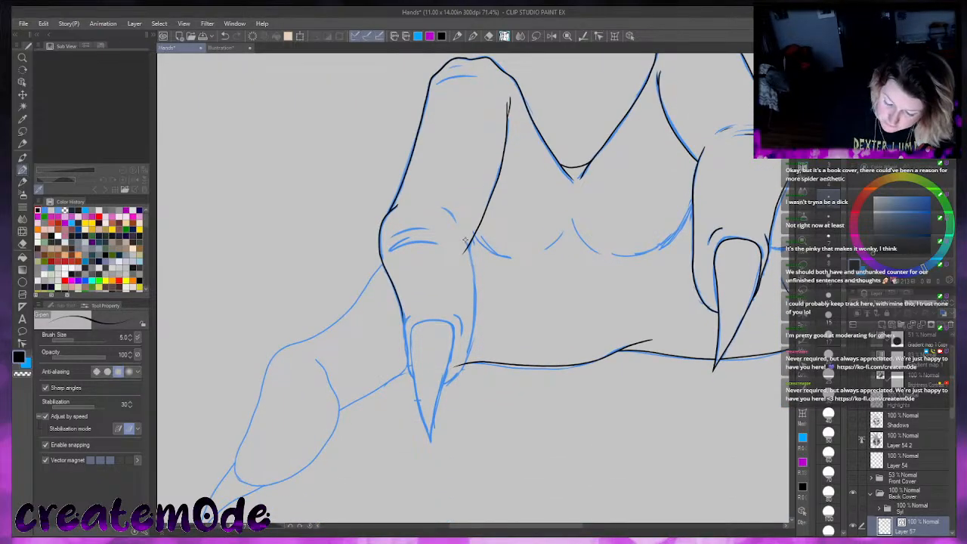
Ink the index fingertip's inner side from the joint downward and round it off behind the claw to the outer side
key("ctrl+z")
key("ctrl+y")
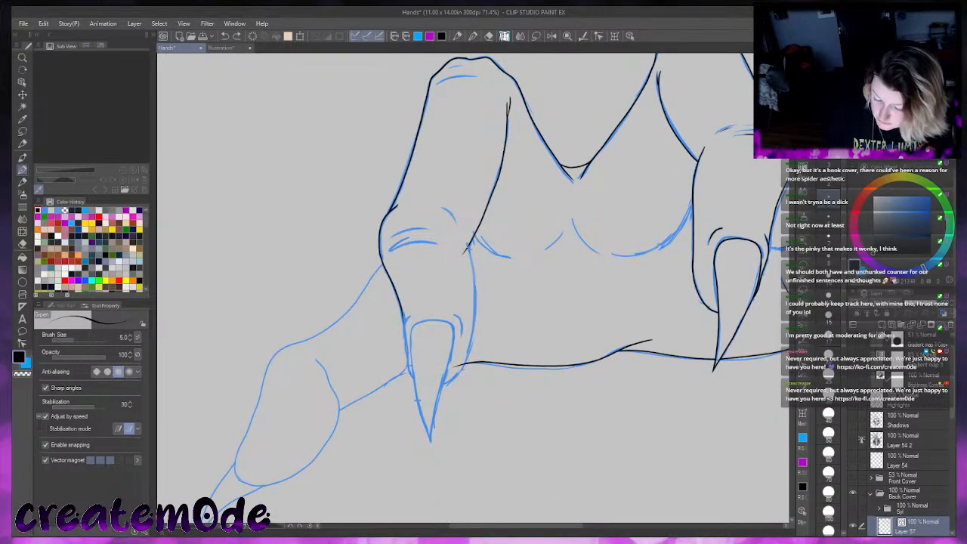
mouse_move(466, 234)
left_mouse_down()
mouse_move(475, 323)
mouse_move(457, 372)
left_mouse_up()
key("ctrl+z")
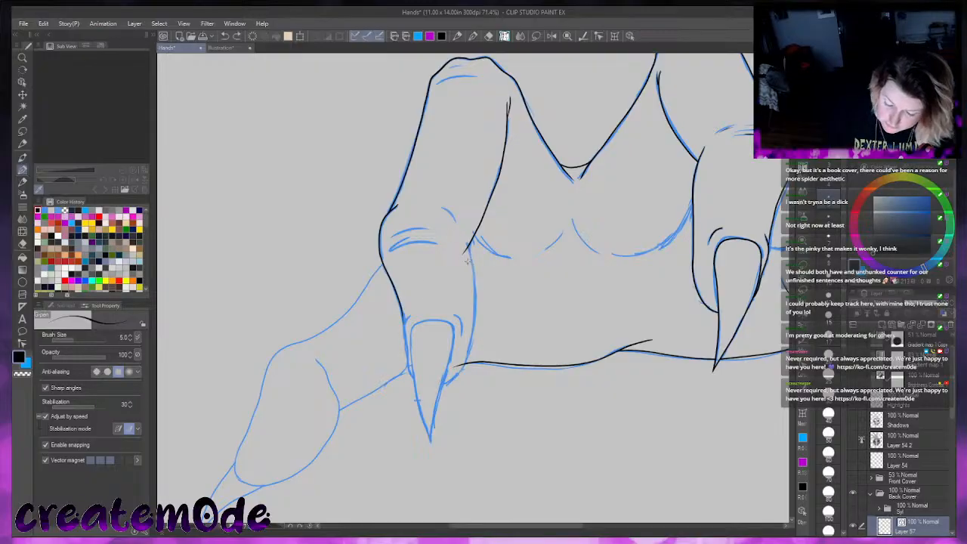
mouse_move(467, 239)
left_mouse_down()
mouse_move(476, 309)
mouse_move(468, 358)
mouse_move(440, 387)
left_mouse_up()
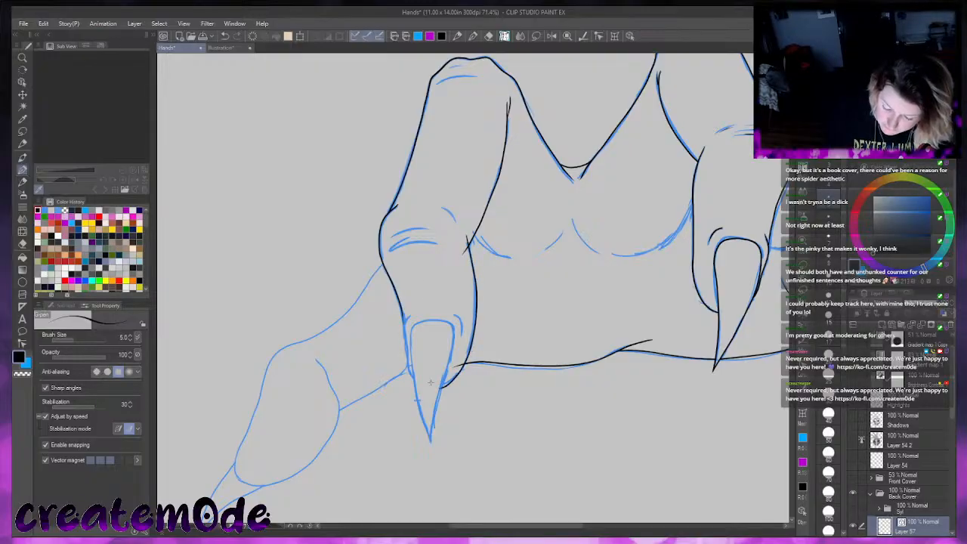
mouse_move(408, 314)
left_mouse_down()
mouse_move(413, 377)
mouse_move(435, 387)
left_mouse_up()
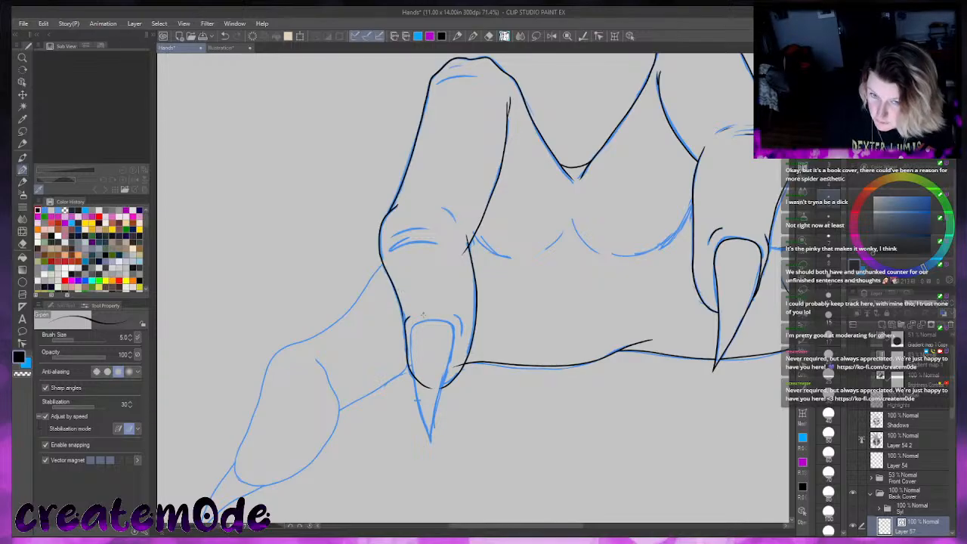
Redraw the index finger's outer contour in black from the joint down to the claw base
left_click_drag(406, 322, 403, 306)
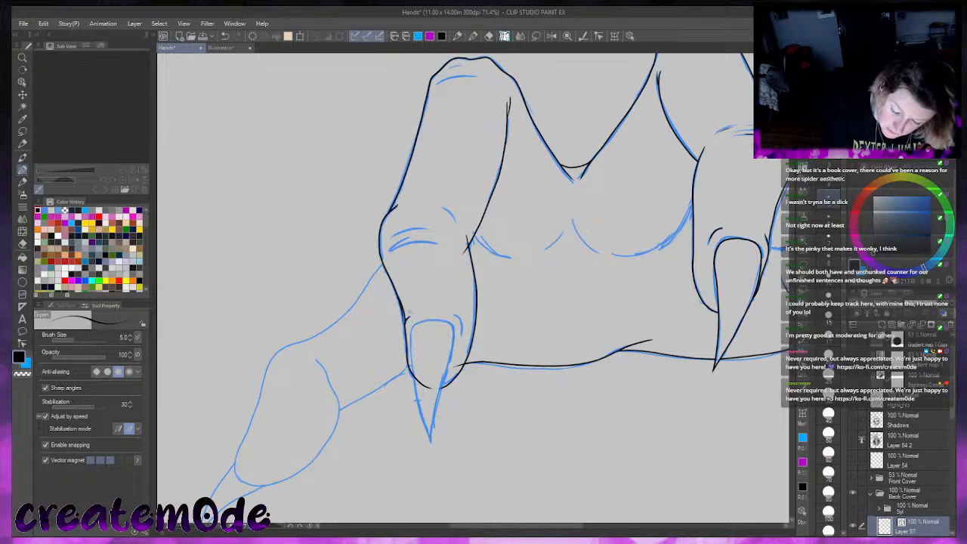
key("ctrl+z")
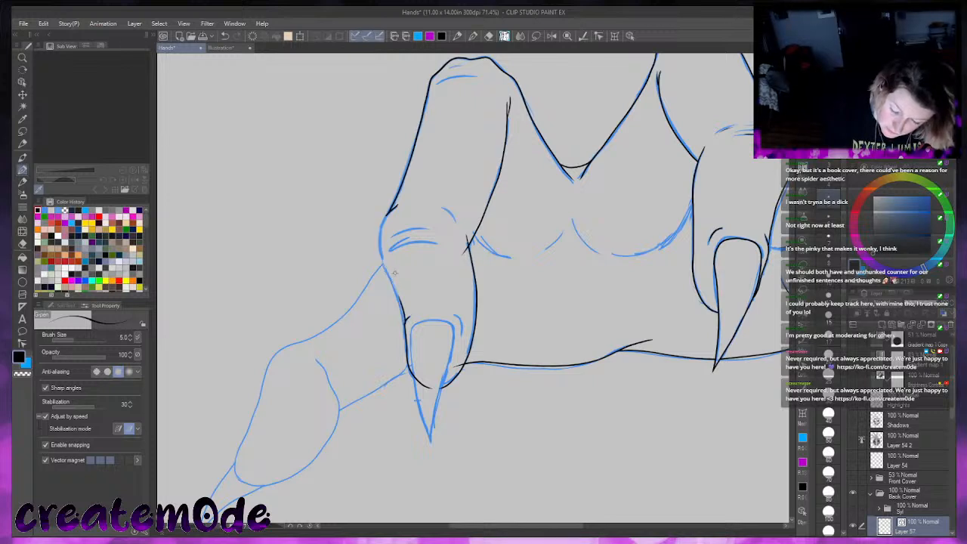
mouse_move(397, 206)
left_mouse_down()
mouse_move(382, 227)
mouse_move(380, 260)
mouse_move(399, 302)
left_mouse_up()
key("ctrl+z")
mouse_move(398, 203)
left_mouse_down()
mouse_move(378, 238)
mouse_move(403, 305)
left_mouse_up()
key("ctrl+z")
mouse_move(399, 203)
left_mouse_down()
mouse_move(382, 261)
mouse_move(403, 307)
left_mouse_up()
Ink the short wrinkle lines on the index finger's joint and the small folds beside its claw base
mouse_move(443, 206)
left_mouse_down()
mouse_move(453, 220)
mouse_move(389, 250)
mouse_move(430, 242)
mouse_move(437, 230)
mouse_move(431, 239)
left_mouse_up()
key("ctrl+z")
left_click_drag(454, 314, 462, 336)
key("ctrl+z")
key("ctrl+z")
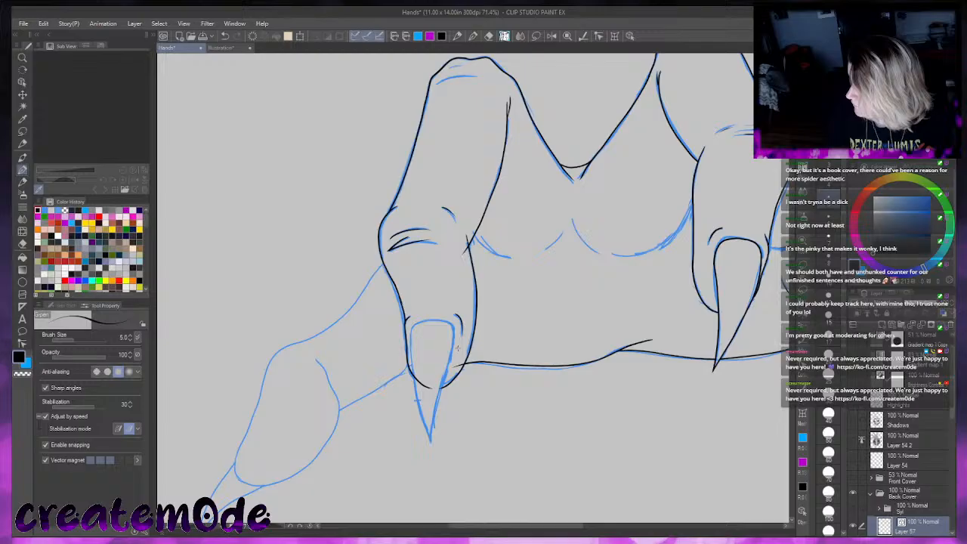
Ink the rounded base of the index finger's claw in black
left_click_drag(454, 323, 430, 446)
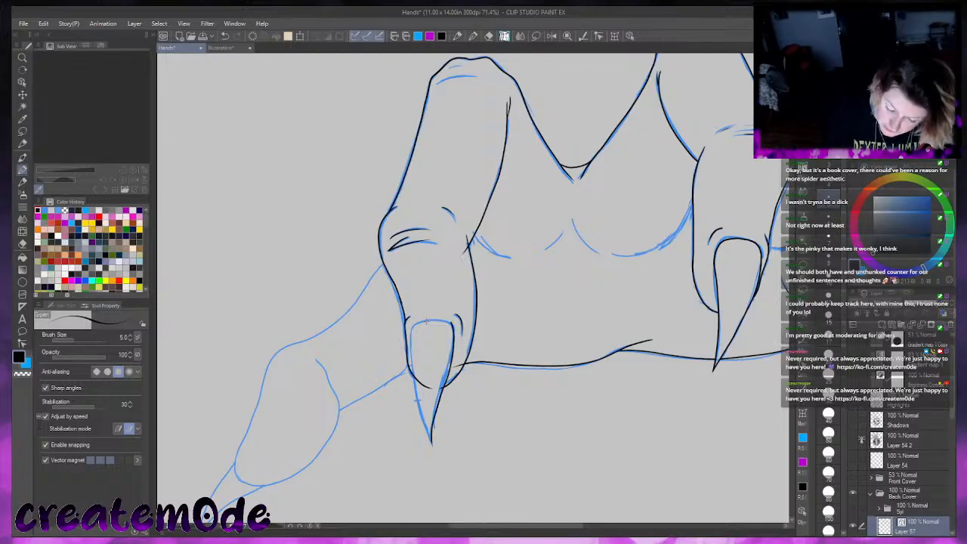
mouse_move(425, 321)
left_mouse_down()
mouse_move(409, 355)
mouse_move(431, 442)
mouse_move(630, 324)
left_mouse_up()
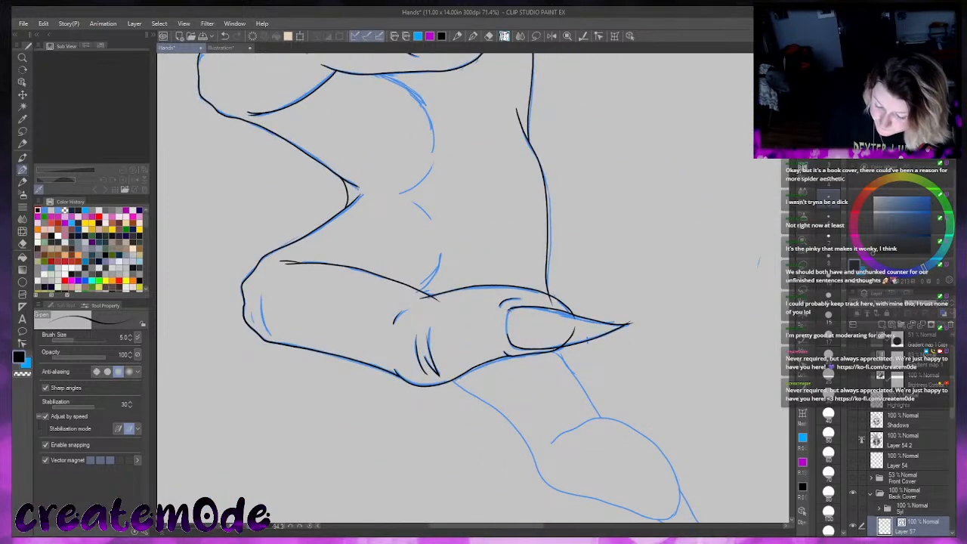
key("ctrl+z")
key("ctrl+z")
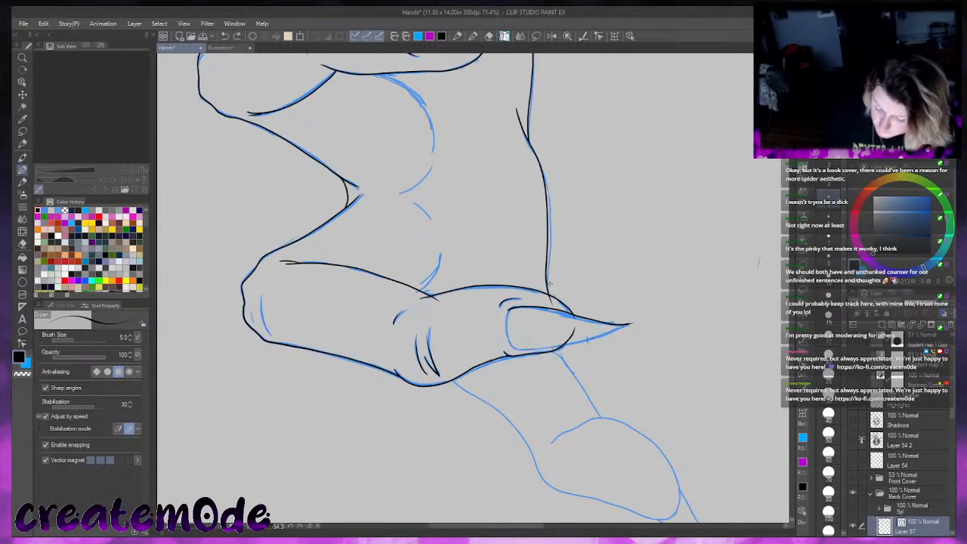
mouse_move(525, 306)
left_mouse_down()
mouse_move(514, 307)
mouse_move(505, 337)
mouse_move(523, 346)
left_mouse_up()
left_click_drag(628, 325, 475, 446)
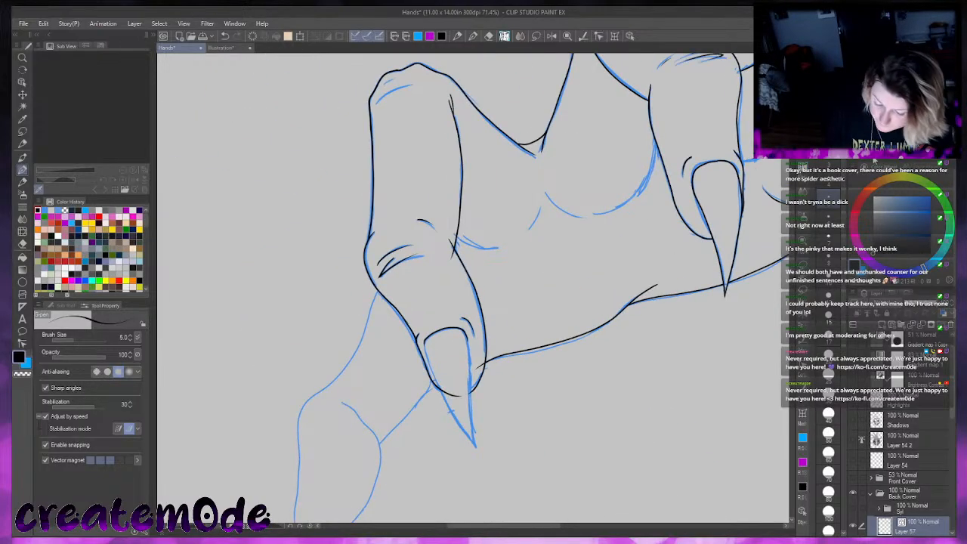
Ink both sides of the index finger's claw down to its point and trim the overshooting lines around the fingertip
left_click_drag(423, 340, 476, 453)
key("ctrl+z")
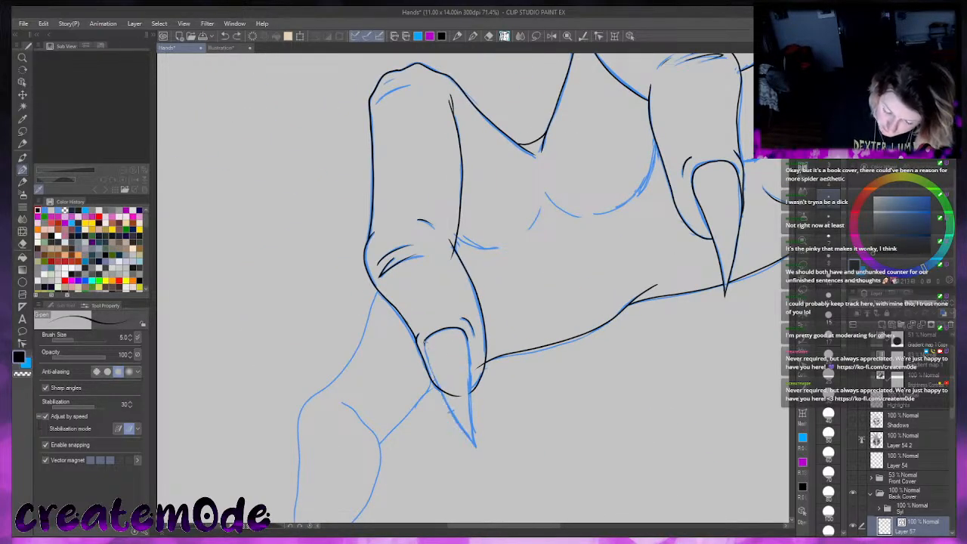
left_click_drag(422, 342, 476, 449)
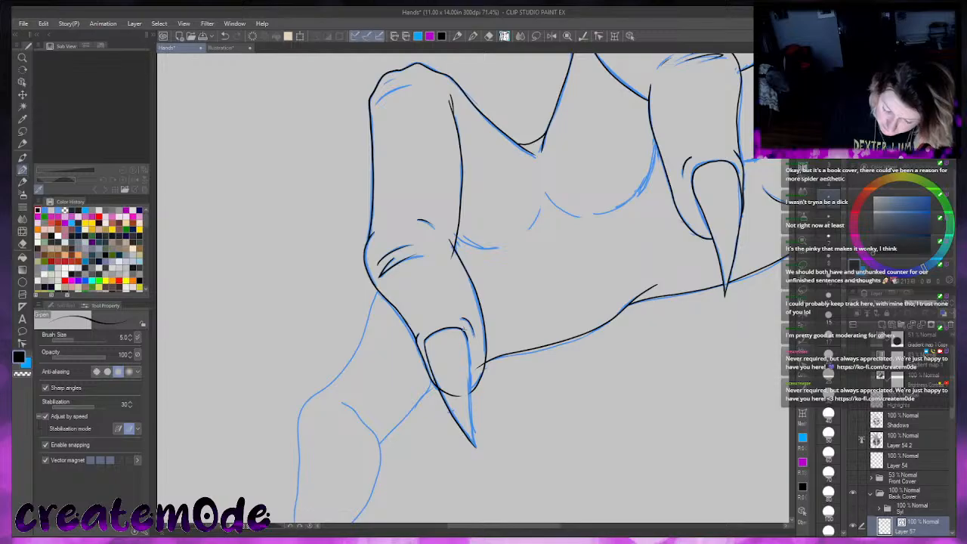
left_click_drag(466, 338, 478, 458)
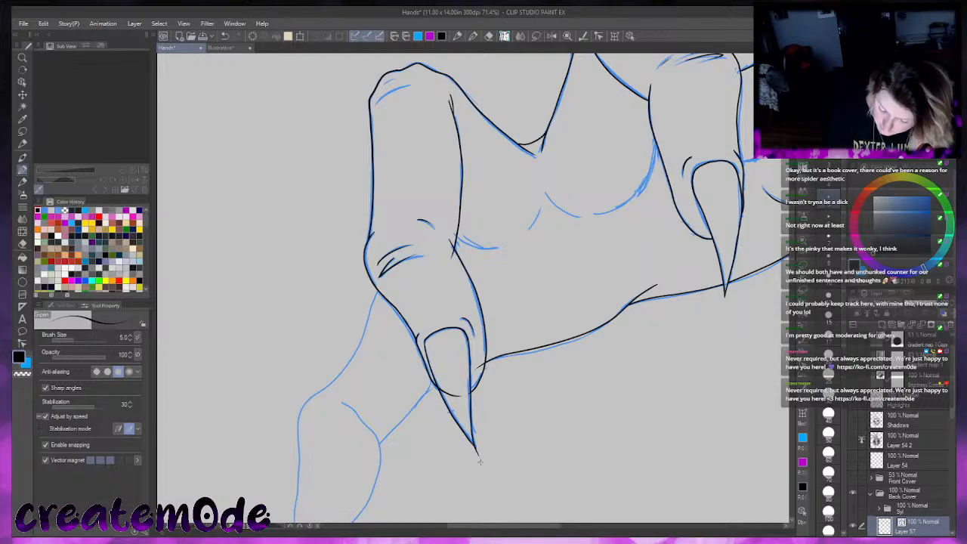
left_click(480, 367)
left_click_drag(462, 397, 455, 368)
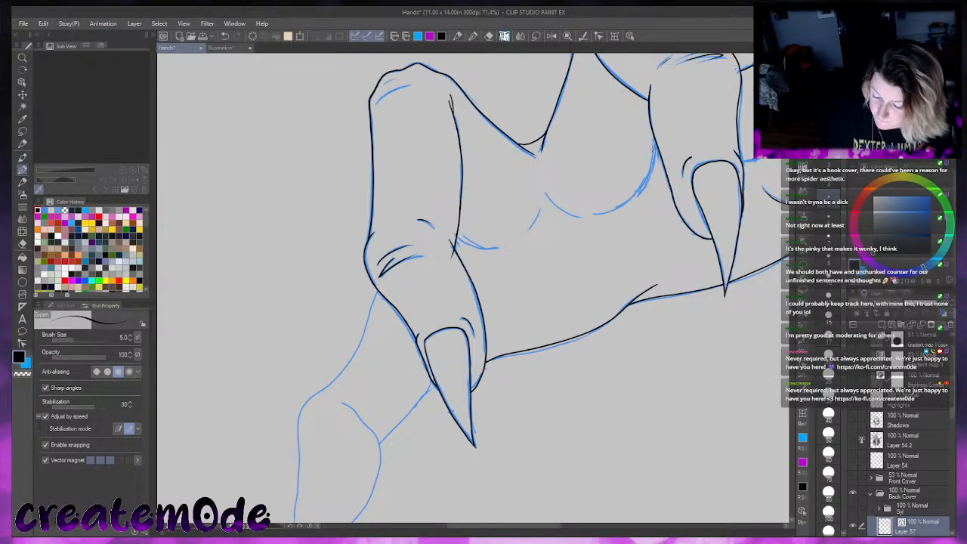
Ink the palm folds between the index and middle fingers as short, broken curves
mouse_move(654, 138)
left_mouse_down()
mouse_move(650, 172)
mouse_move(634, 196)
left_mouse_up()
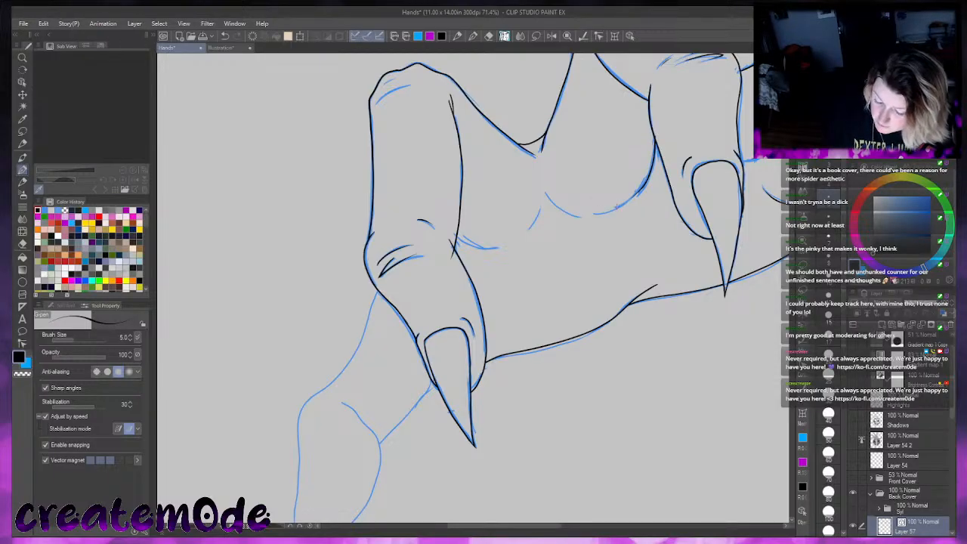
mouse_move(546, 170)
left_mouse_down()
mouse_move(559, 193)
mouse_move(619, 200)
left_mouse_up()
left_click_drag(458, 238, 501, 244)
mouse_move(541, 205)
left_mouse_down()
mouse_move(528, 226)
mouse_move(538, 205)
left_mouse_up()
key("ctrl+z")
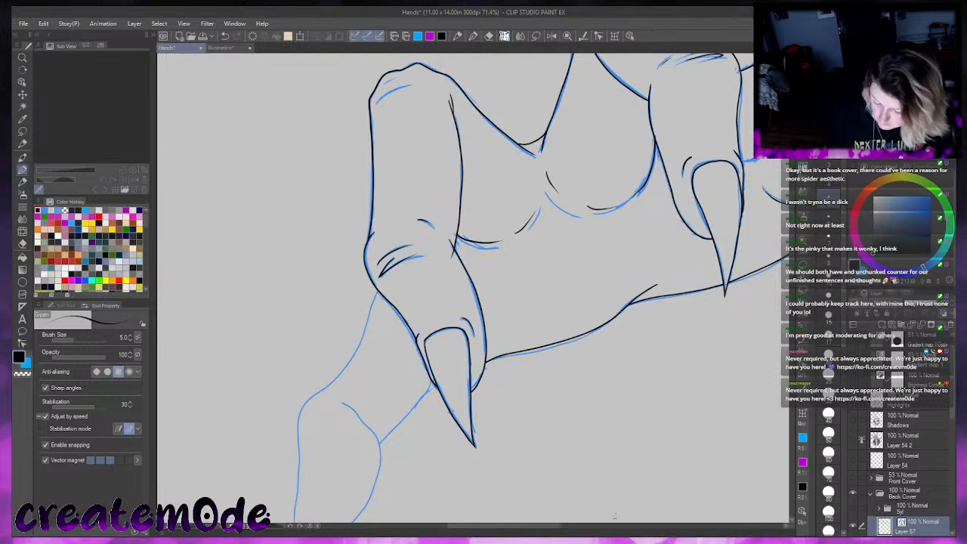
Ink the thumb's lower line, outer contour, joint crease and rounded tip over the blue sketch
scroll(795, 280, "down", 2)
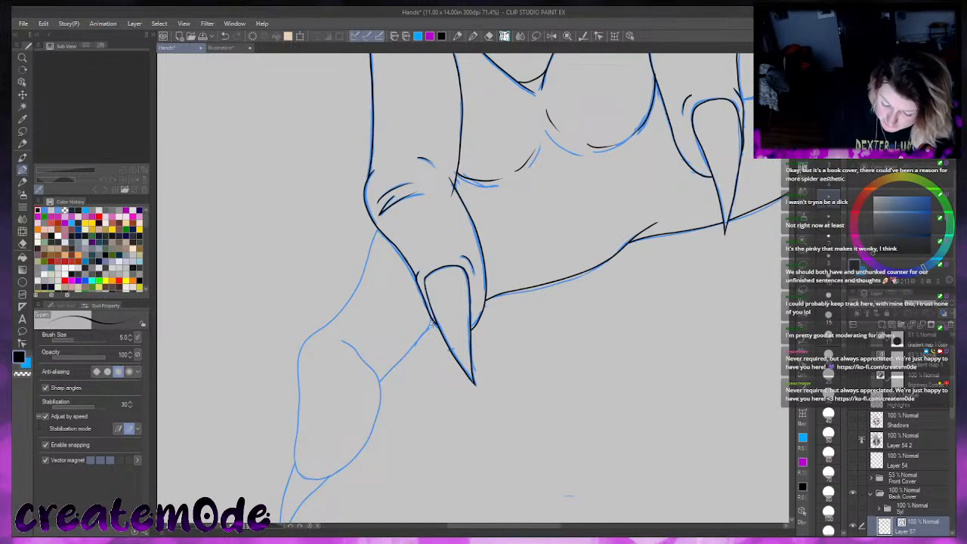
left_click_drag(434, 322, 378, 384)
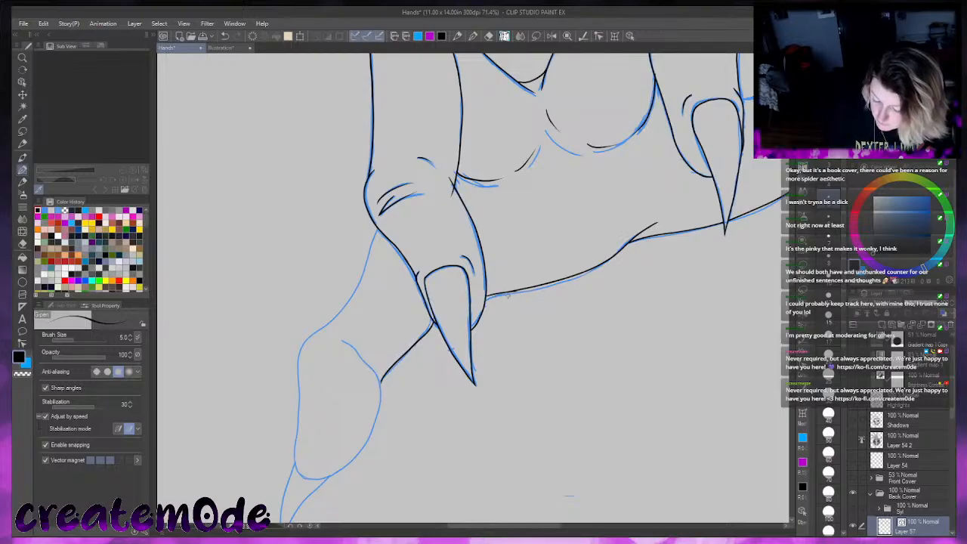
mouse_move(383, 219)
left_mouse_down()
mouse_move(363, 274)
mouse_move(303, 347)
left_mouse_up()
key("ctrl+z")
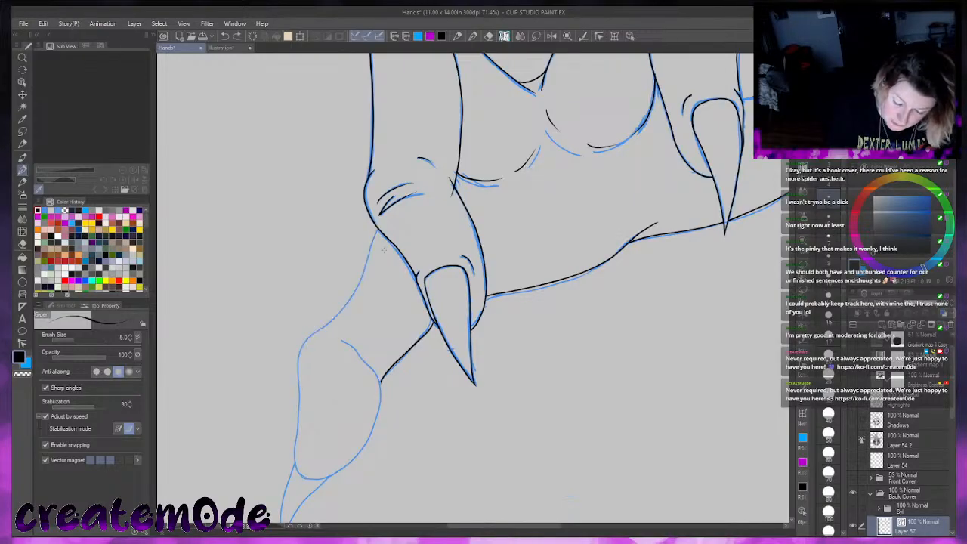
mouse_move(383, 221)
left_mouse_down()
mouse_move(352, 297)
mouse_move(301, 351)
mouse_move(296, 463)
mouse_move(320, 478)
left_mouse_up()
mouse_move(340, 340)
left_mouse_down()
mouse_move(381, 382)
mouse_move(380, 408)
mouse_move(369, 441)
mouse_move(318, 477)
left_mouse_up()
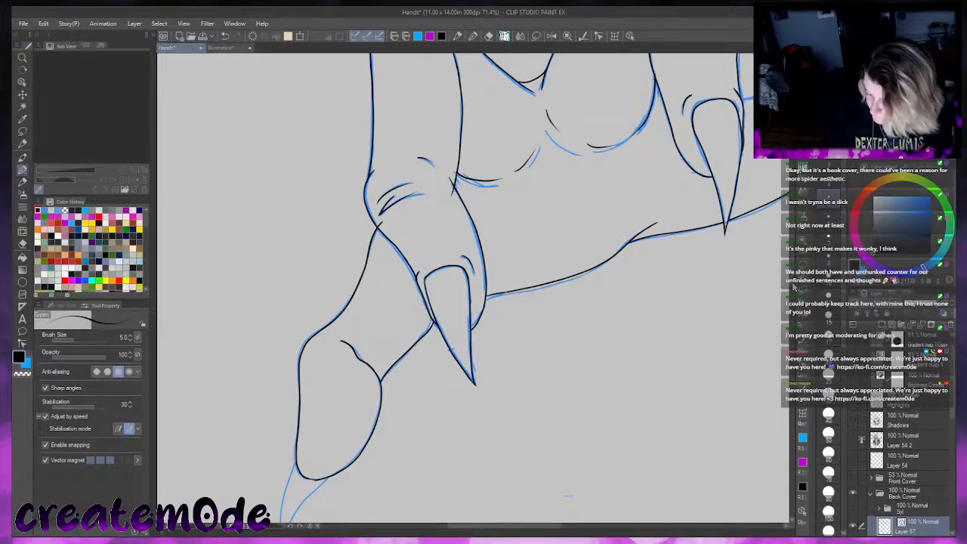
Ink both sides of the thumb's claw along the sketch and trim the ends crossing the thumb tip
scroll(526, 485, "down", 5)
mouse_move(298, 257)
left_mouse_down()
mouse_move(281, 342)
mouse_move(328, 257)
left_mouse_up()
key("ctrl+z")
left_click_drag(284, 350, 333, 259)
left_click_drag(281, 350, 291, 353)
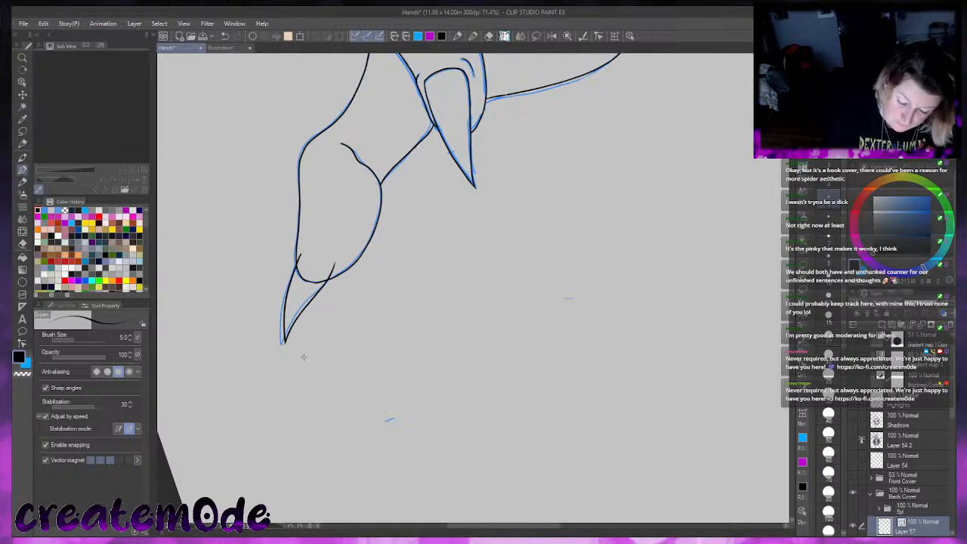
left_click_drag(301, 256, 297, 260)
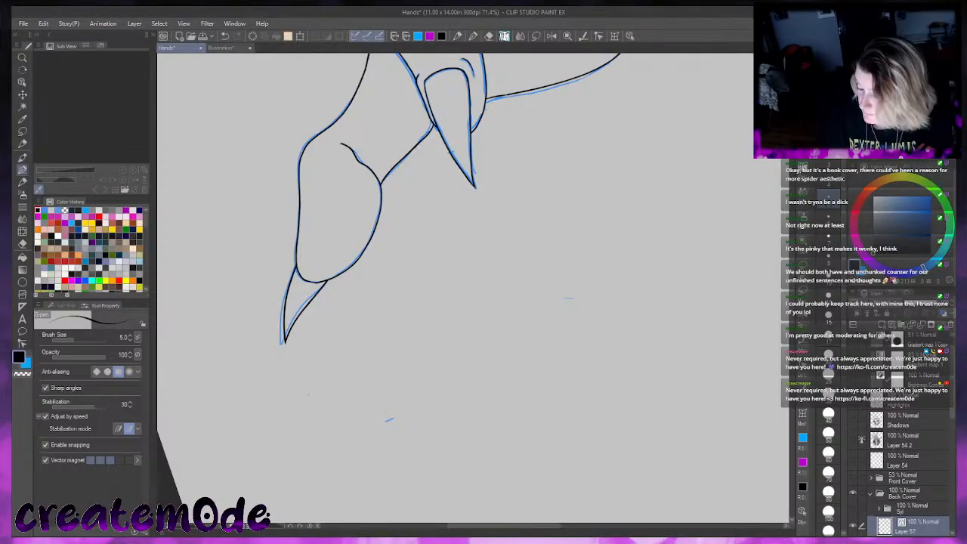
Undo the thumb's inked claw and try a version pointing straighter down than the sketch
key("ctrl+0")
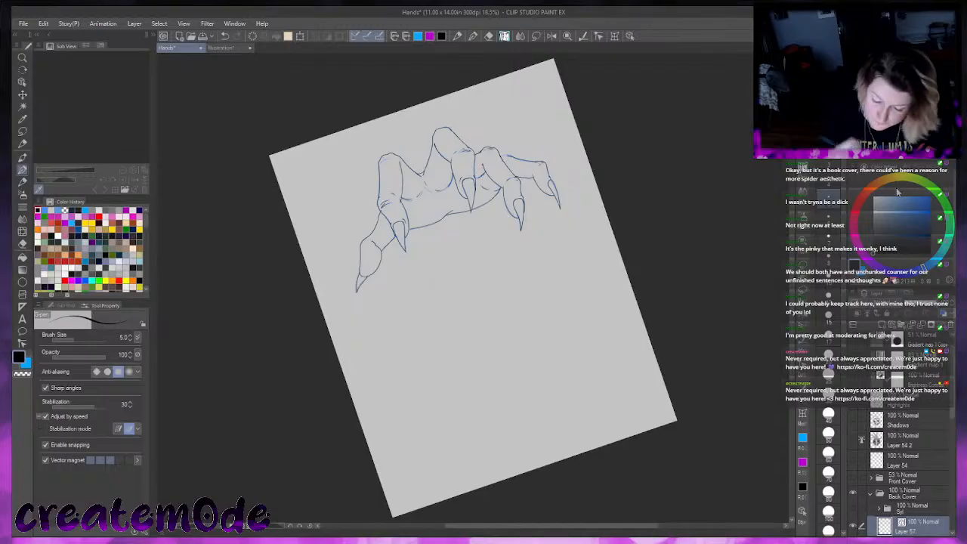
left_click(202, 526)
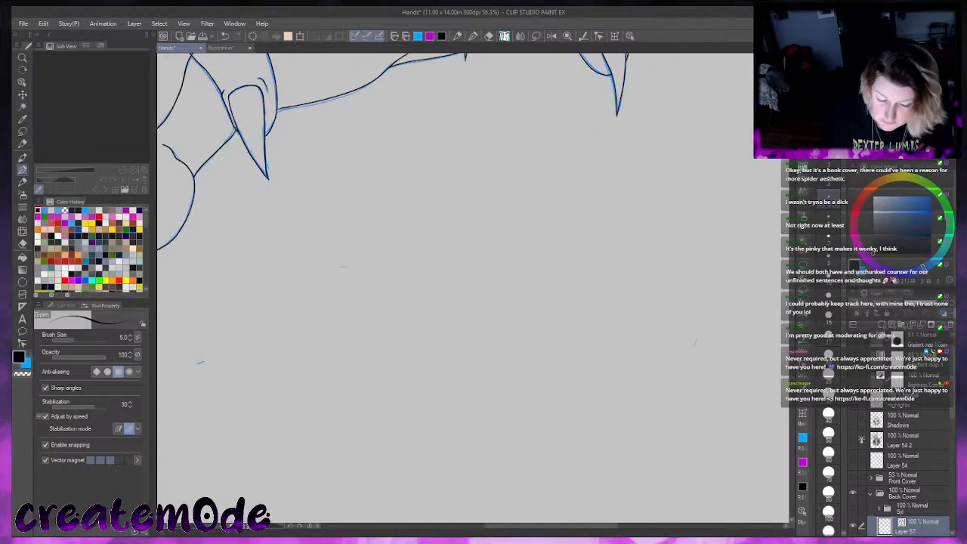
left_click_drag(555, 529, 505, 529)
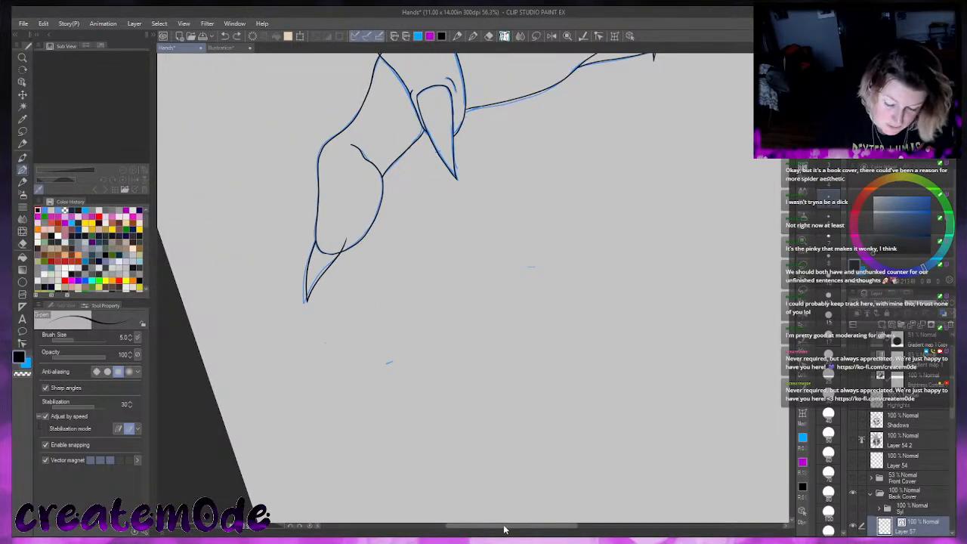
left_click_drag(307, 302, 306, 312)
key("ctrl+z")
key("ctrl+z")
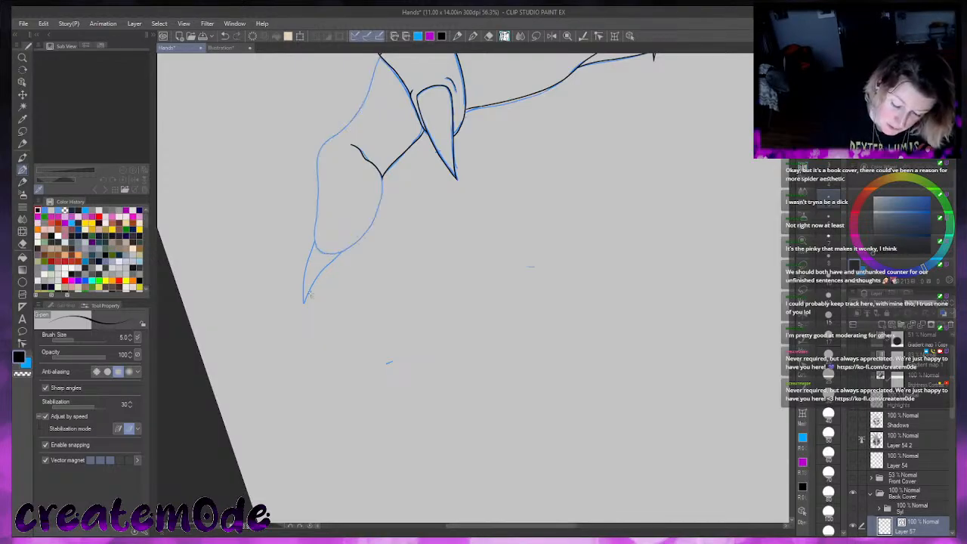
mouse_move(321, 225)
left_mouse_down()
mouse_move(314, 306)
mouse_move(346, 221)
mouse_move(357, 231)
left_mouse_up()
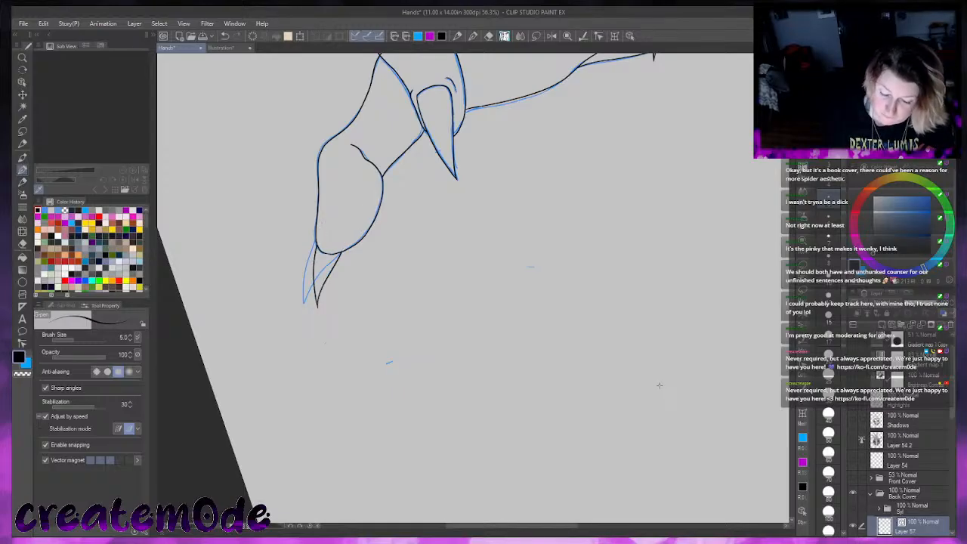
key("ctrl+z")
key("ctrl+z")
key("ctrl+z")
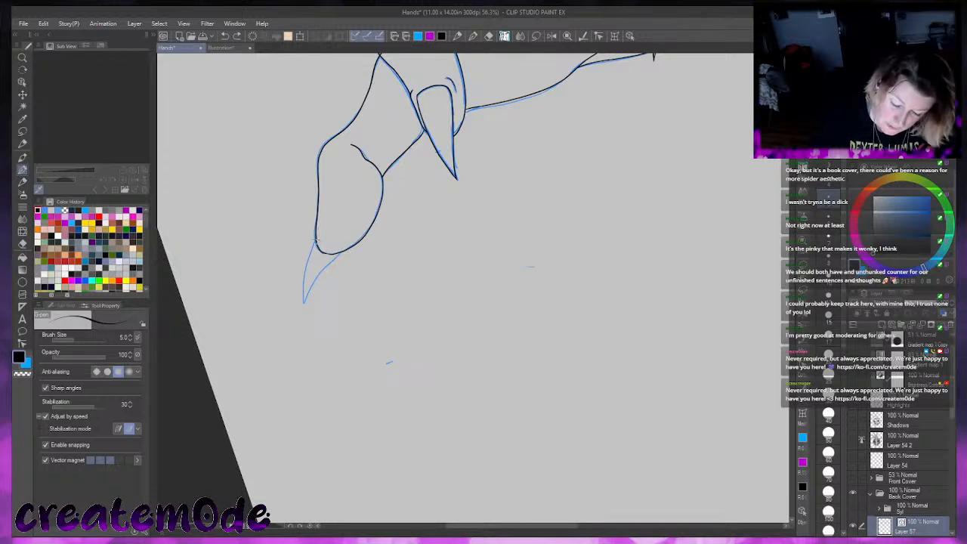
Ink a slightly shorter thumb claw pointing straight down from the thumb tip and trim its overshooting ends
mouse_move(318, 232)
left_mouse_down()
mouse_move(313, 272)
mouse_move(337, 257)
left_mouse_up()
left_click_drag(317, 305, 345, 231)
key("ctrl+z")
left_click_drag(316, 312, 345, 227)
key("ctrl+z")
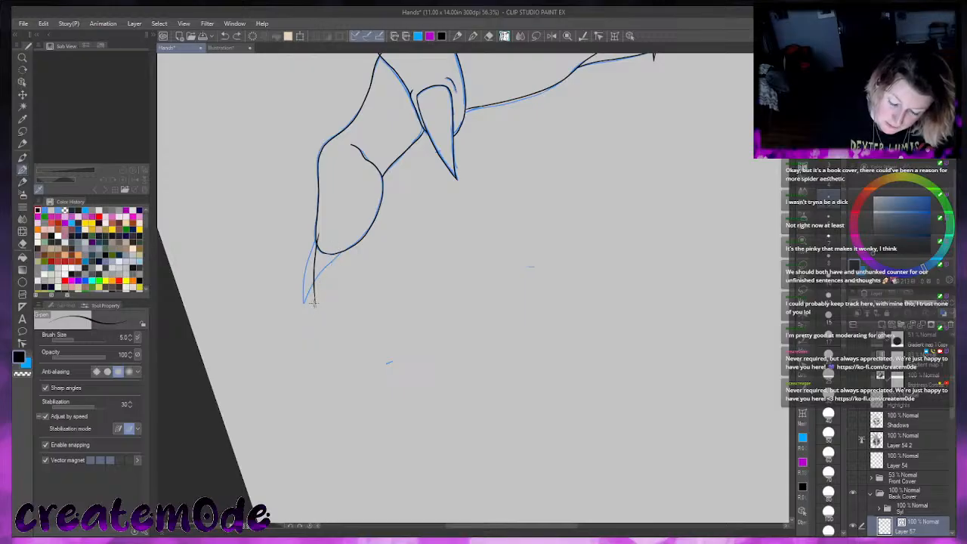
mouse_move(315, 306)
left_mouse_down()
mouse_move(347, 239)
mouse_move(315, 237)
left_mouse_up()
left_click(314, 302)
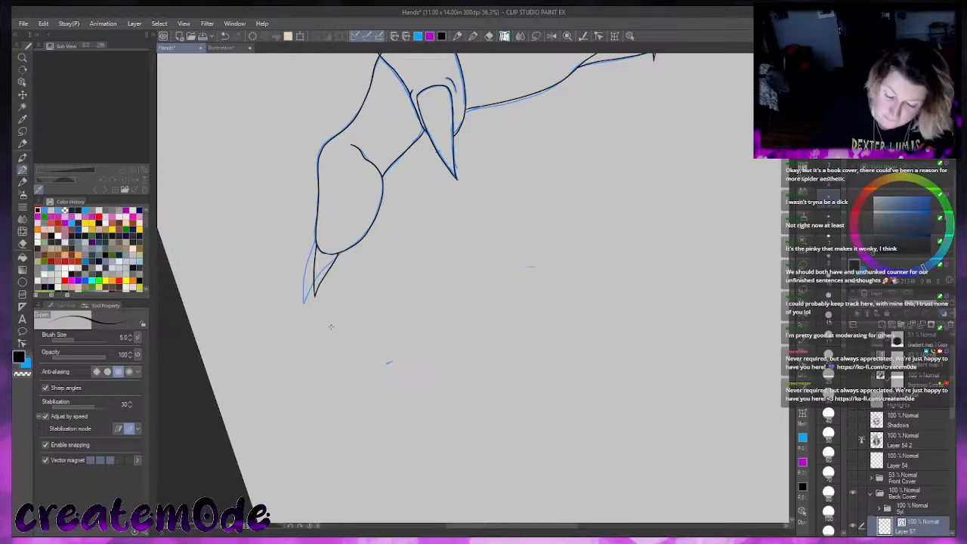
Review the inked hand on the full page and up close, with the canvas rotated so the claws point sideways
key("ctrl+0")
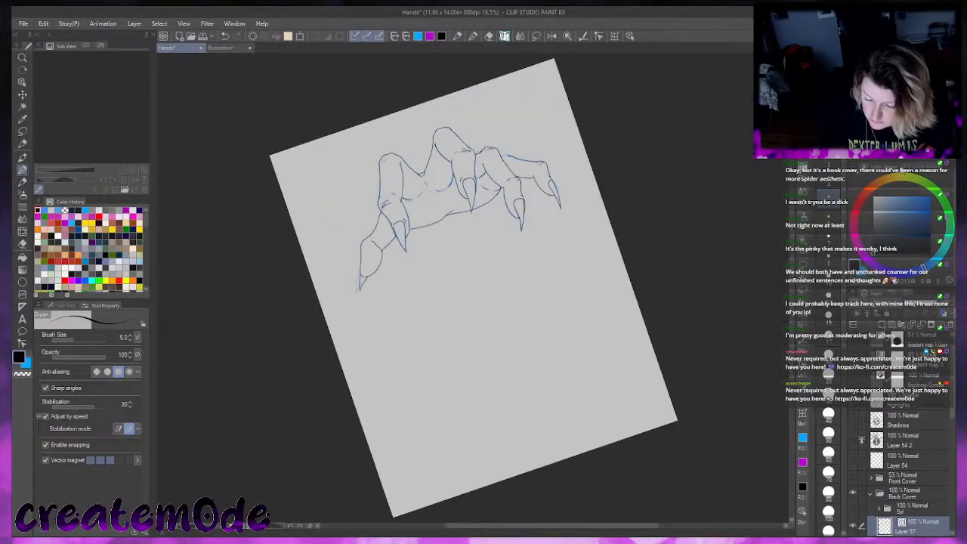
left_click(857, 158)
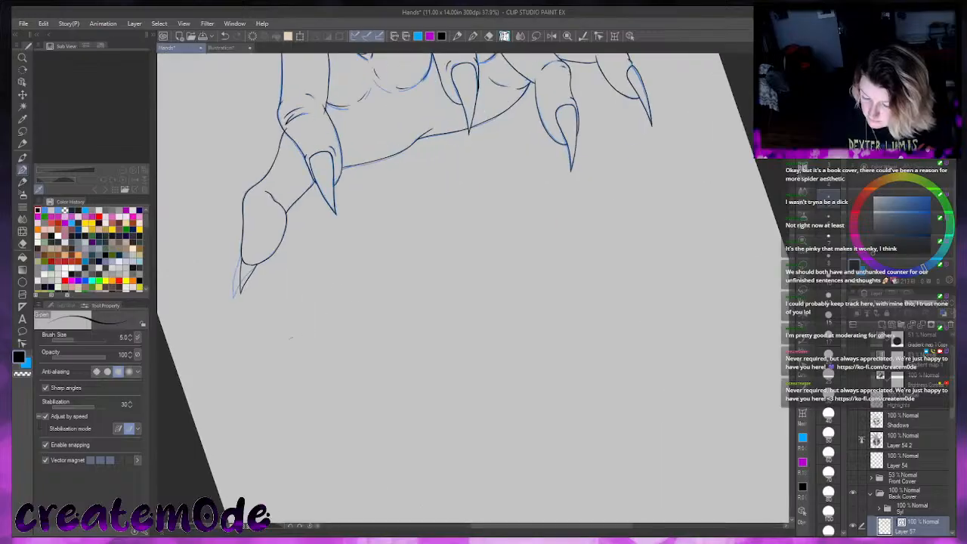
mouse_move(793, 241)
left_mouse_down()
mouse_move(795, 173)
mouse_move(767, 160)
left_mouse_up()
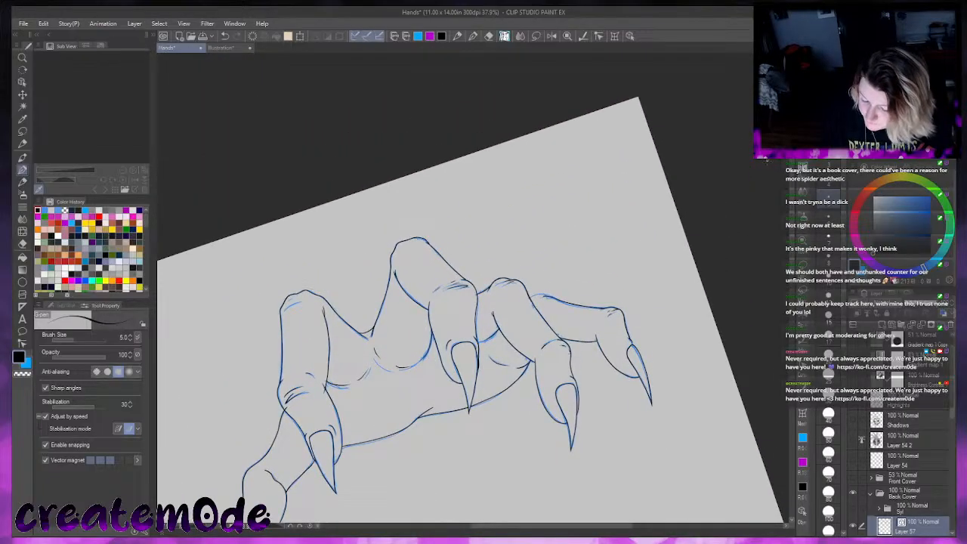
key("ctrl+minus")
key("ctrl+minus")
key("ctrl+plus")
key("ctrl+plus")
key("ctrl+plus")
key("minus")
key("minus")
key("minus")
key("minus")
key("minus")
key("minus")
key("minus")
key("minus")
key("minus")
key("minus")
key("minus")
key("minus")
key("minus")
key("minus")
key("minus")
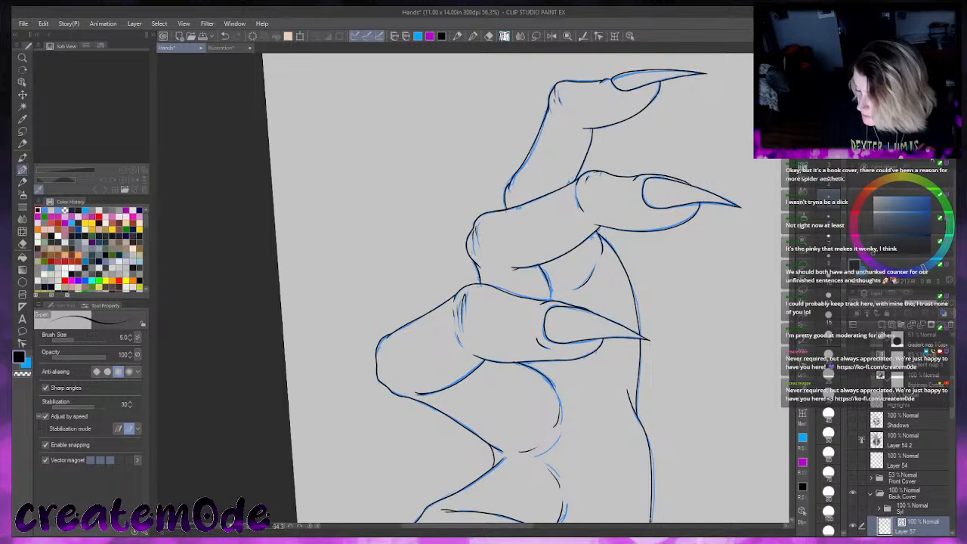
Compare the inked hand with the sketches on Layers 56, 55 and 25, leaving only the black line art visible
key("ctrl+0")
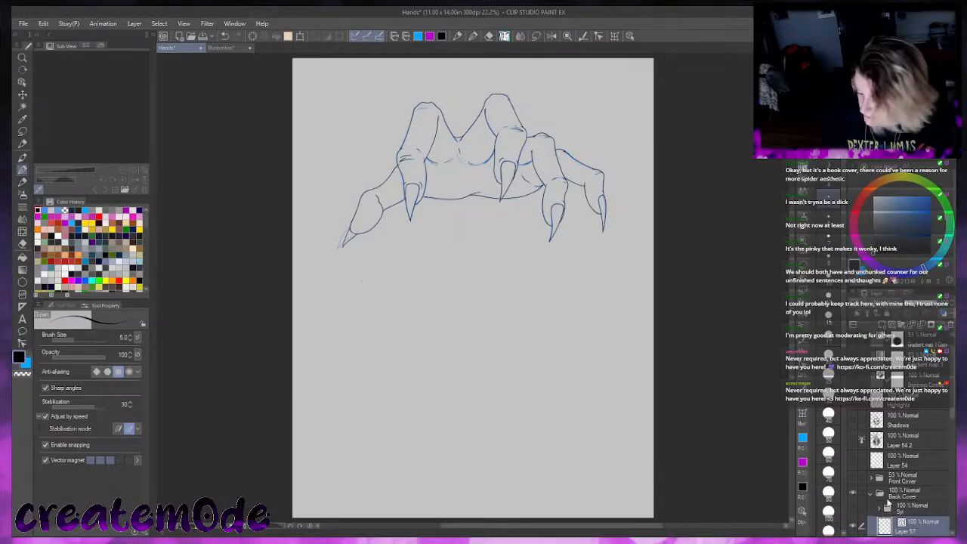
scroll(907, 453, "down", 3)
left_click(854, 460)
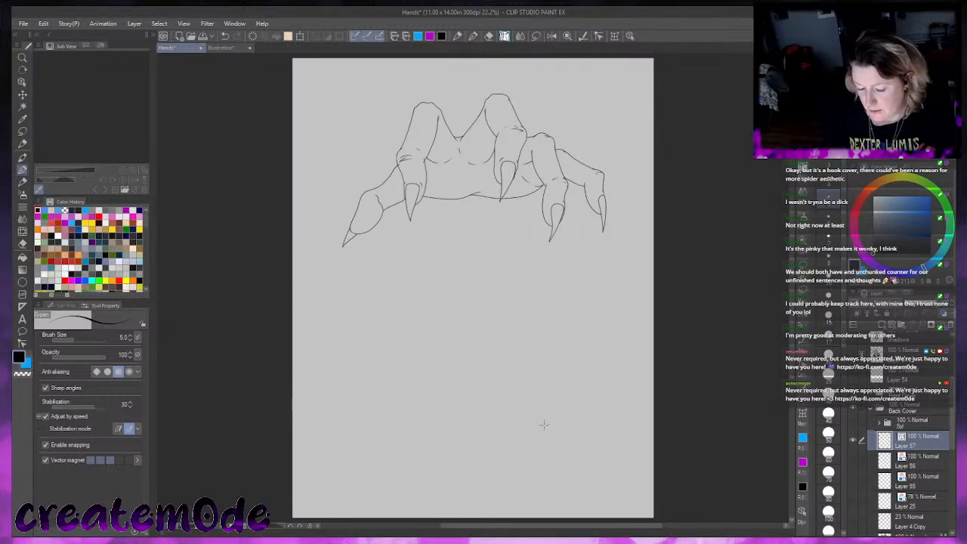
left_click(852, 459)
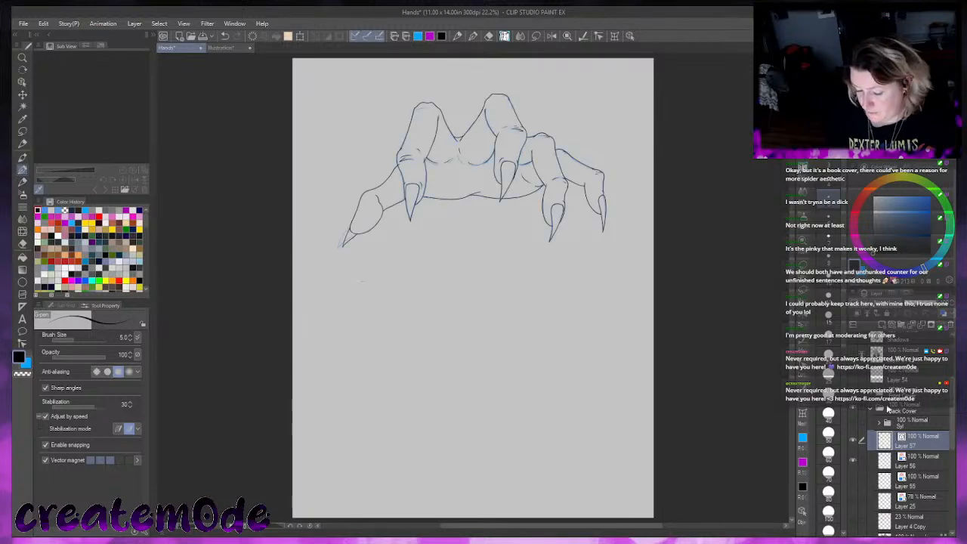
left_click(854, 480)
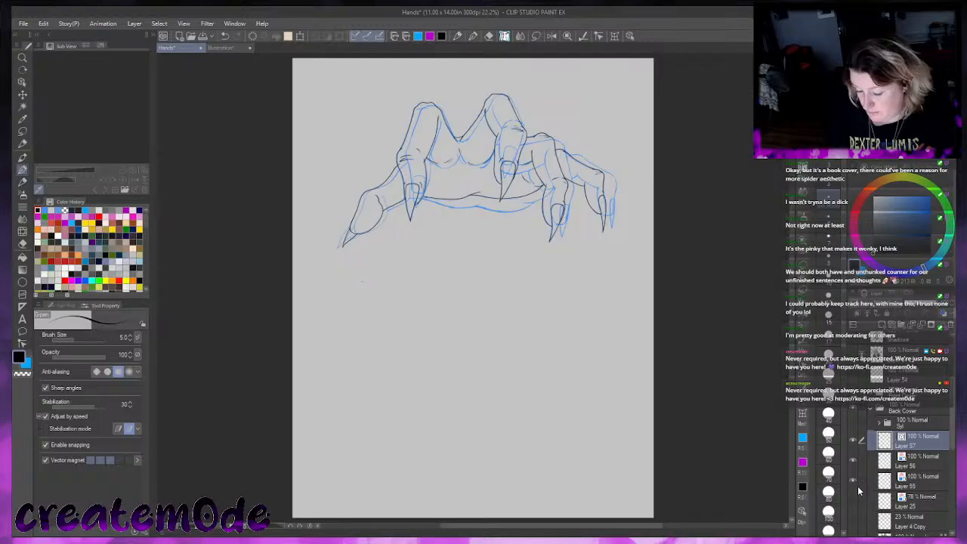
left_click(853, 500)
left_click(854, 480)
left_click(854, 461)
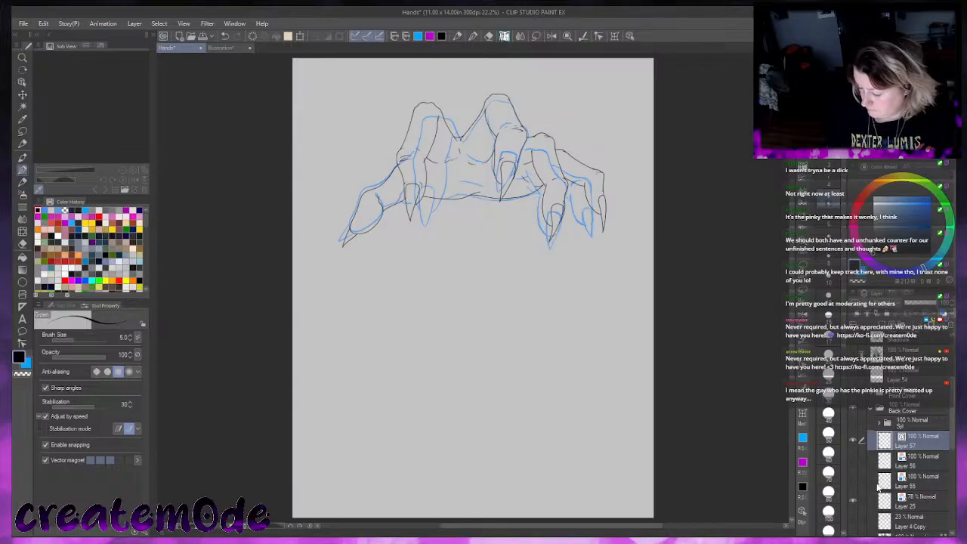
left_click(853, 498)
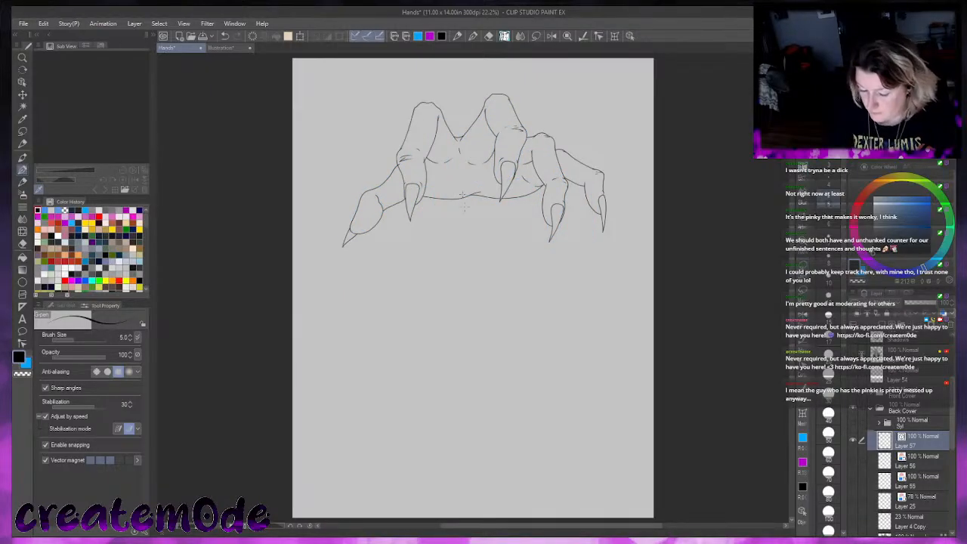
Ink a long, slightly wavy crease across the palm between the index and middle fingers, redoing the first attempt
left_click_drag(876, 157, 879, 159)
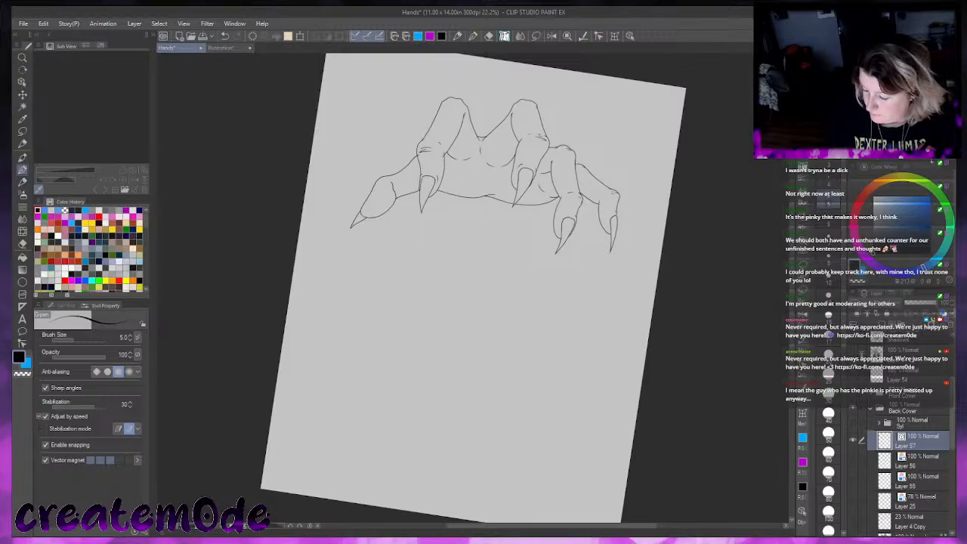
key("ctrl+0")
key("ctrl+plus")
key("ctrl+plus")
key("ctrl+plus")
left_click_drag(791, 244, 836, 179)
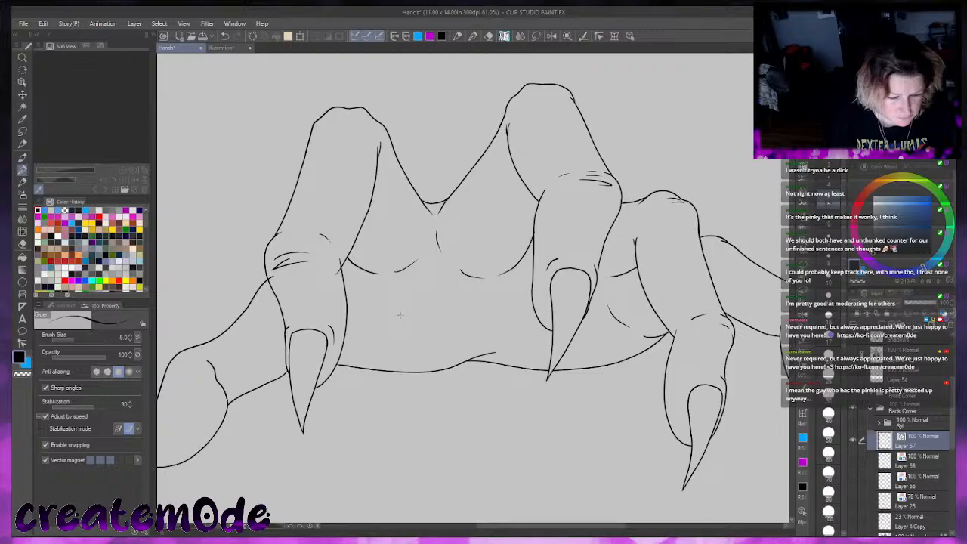
left_click_drag(370, 305, 472, 300)
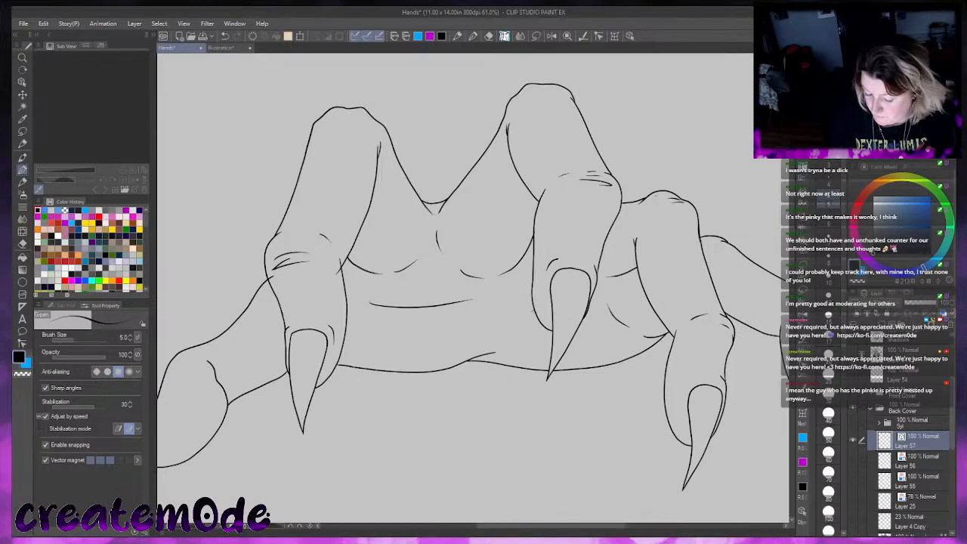
key("ctrl+z")
left_click_drag(352, 302, 493, 305)
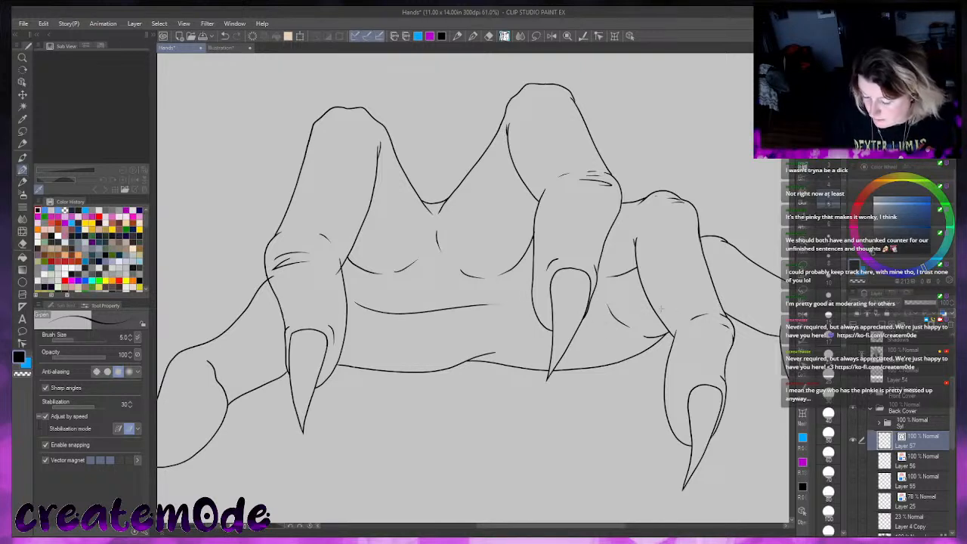
Ink a second palm crease running behind the middle finger's claw towards the ring finger, redoing it until it curves upward
left_click_drag(502, 311, 609, 319)
key("ctrl+z")
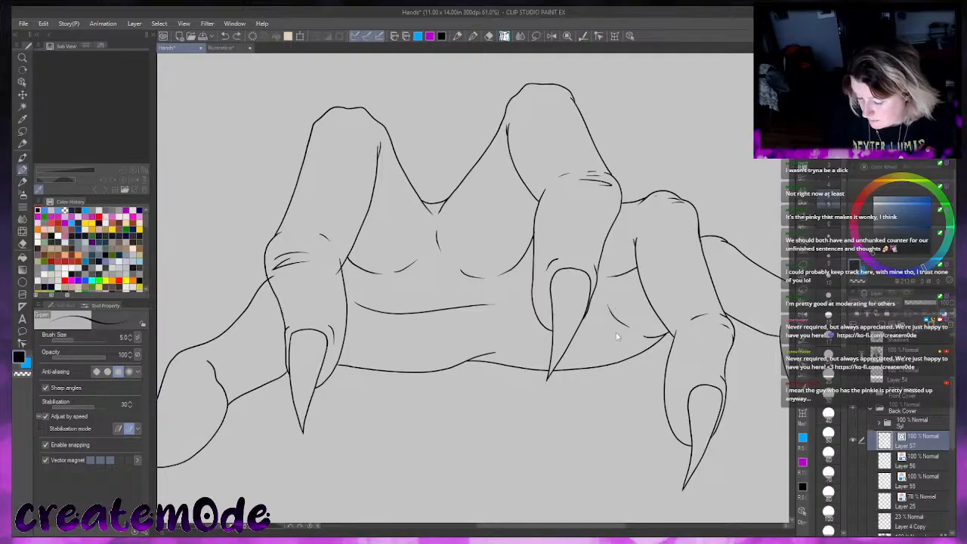
left_click_drag(615, 346, 526, 328)
key("ctrl+z")
mouse_move(636, 344)
left_mouse_down()
mouse_move(581, 344)
mouse_move(500, 318)
left_mouse_up()
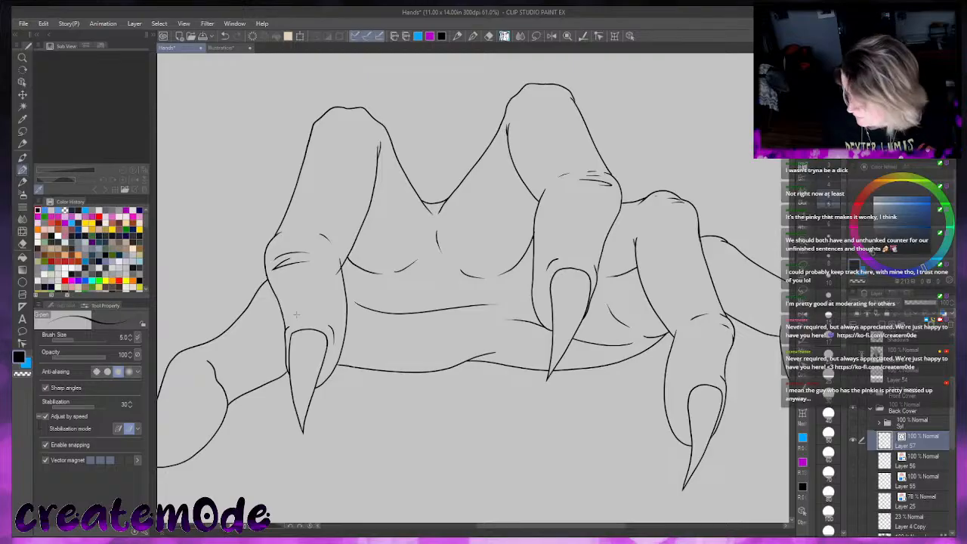
Add a new layer between the line art on Layer 57 and the sketch on Layer 56
left_click_drag(953, 425, 953, 442)
left_click(930, 417)
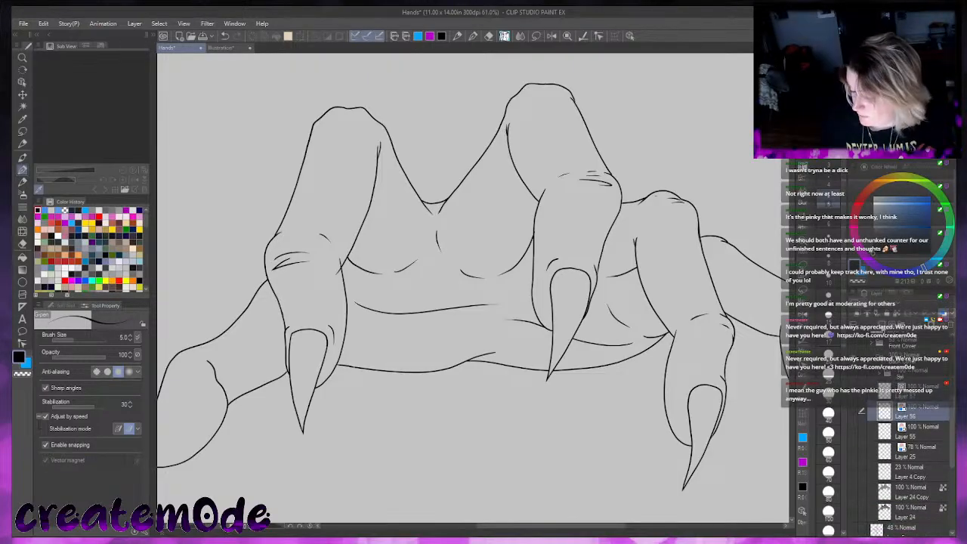
key("ctrl+shift+n")
left_click(22, 130)
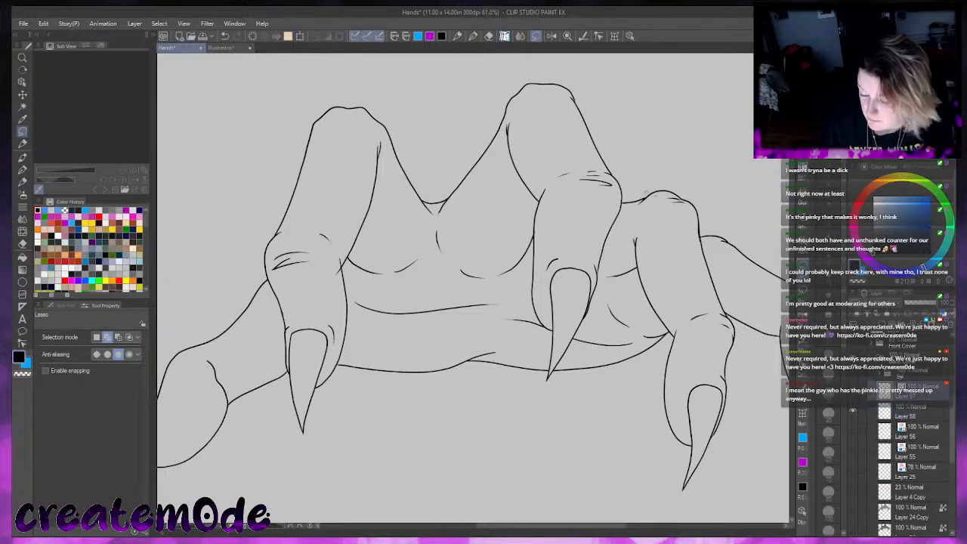
left_click_drag(659, 198, 653, 196)
left_click(576, 211)
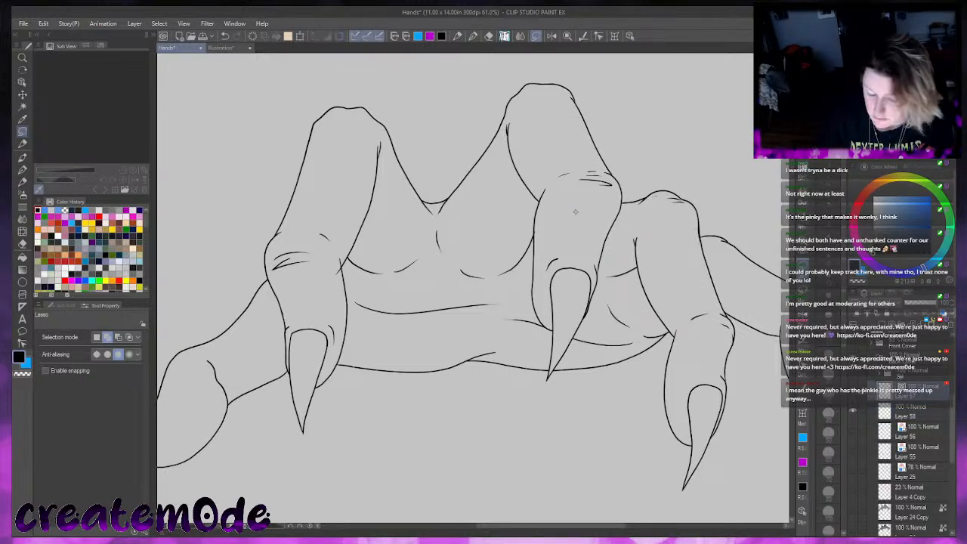
Sketch a much longer claw curving inward over the pinky's existing claw with the Smooth Sketch brush
left_click(25, 143)
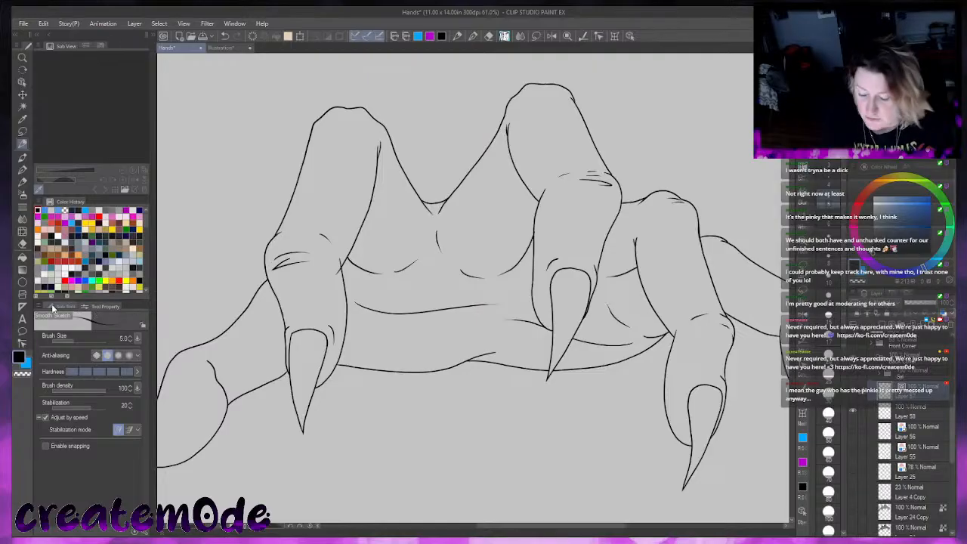
left_click_drag(615, 527, 658, 523)
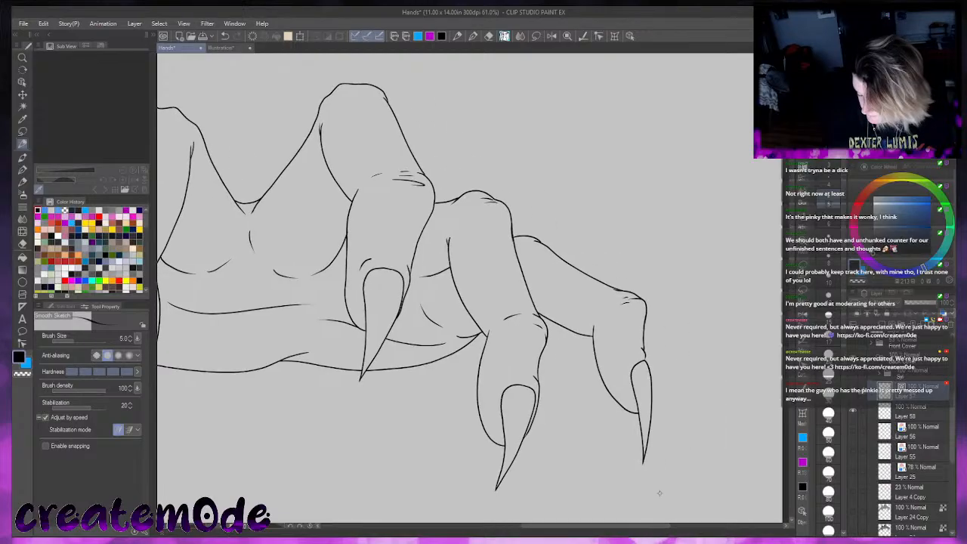
left_click_drag(791, 325, 792, 339)
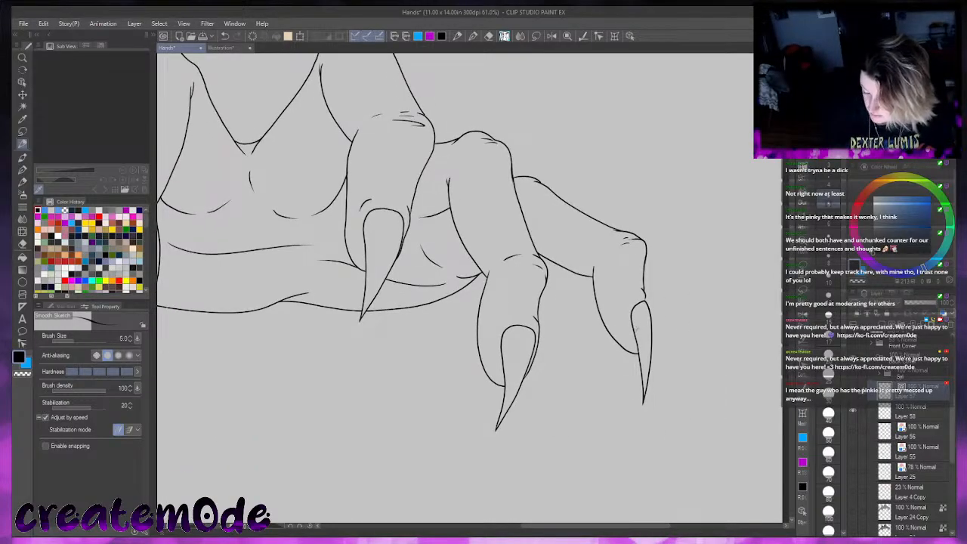
mouse_move(631, 317)
left_mouse_down()
mouse_move(639, 378)
mouse_move(623, 484)
left_mouse_up()
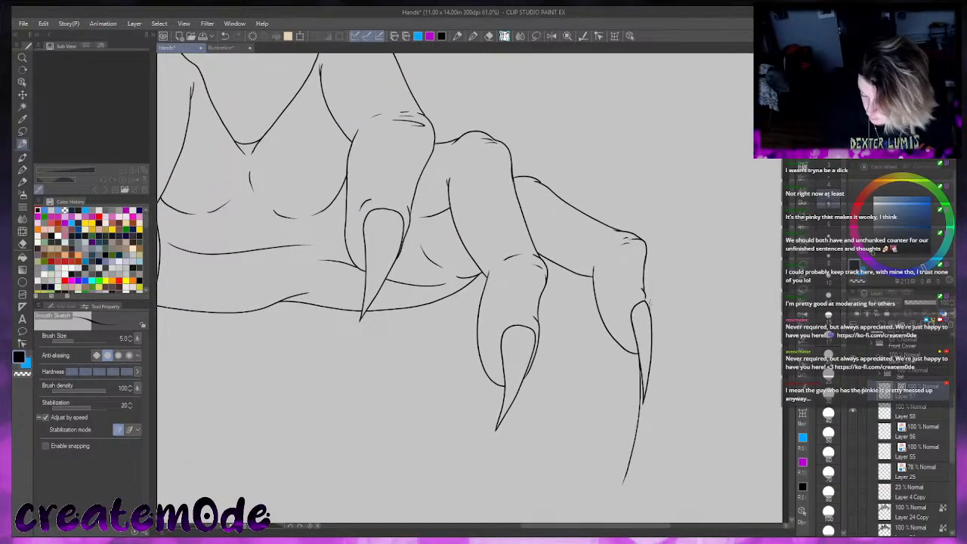
mouse_move(647, 302)
left_mouse_down()
mouse_move(652, 379)
mouse_move(621, 483)
left_mouse_up()
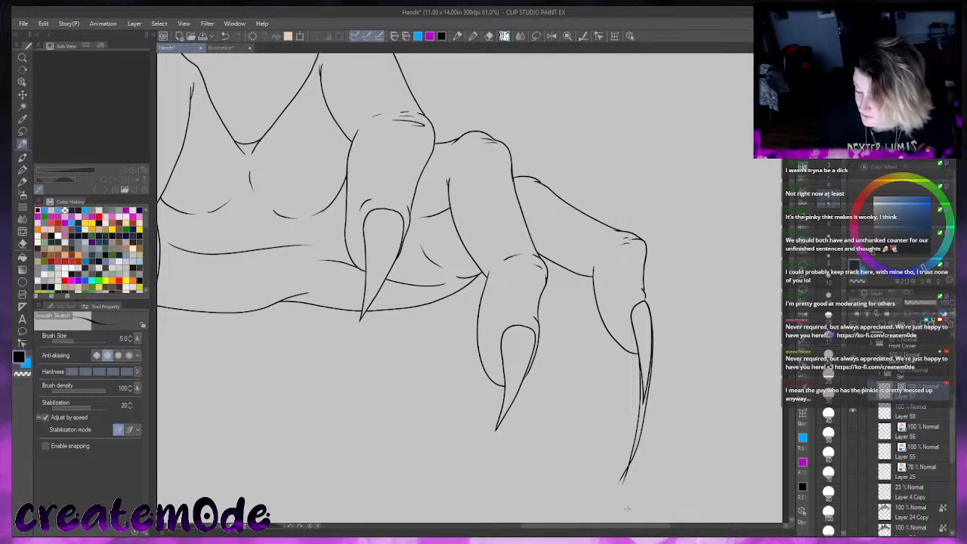
Check the longer pinky claw on the full hand and sketch a matching extended claw on the ring finger
scroll(476, 287, "down", 5)
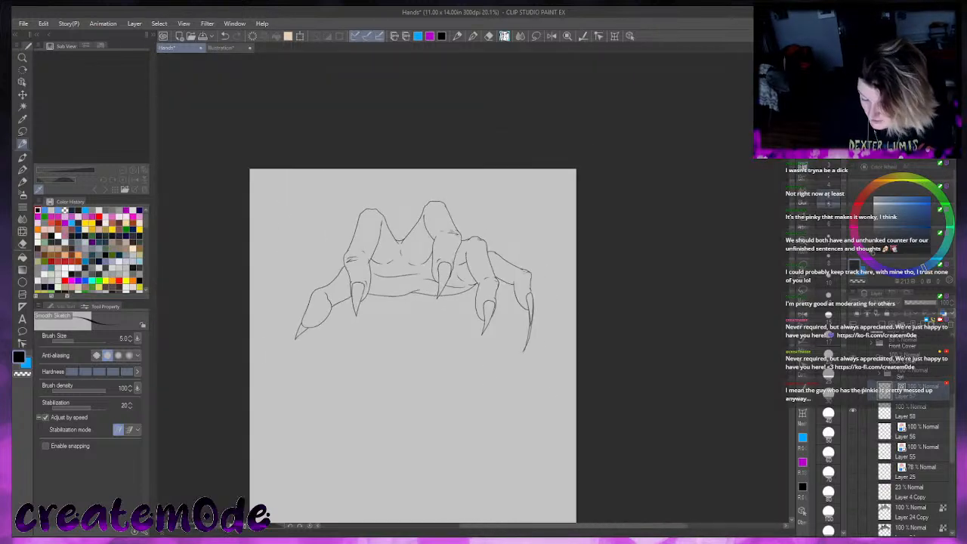
scroll(473, 285, "up", 1)
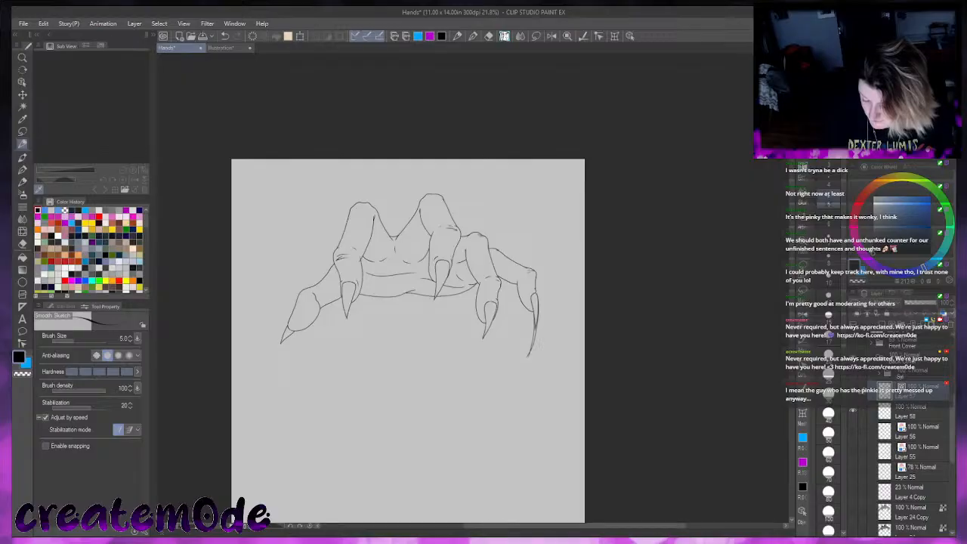
scroll(502, 336, "up", 5)
mouse_move(499, 336)
left_mouse_down()
mouse_move(472, 440)
mouse_move(499, 403)
mouse_move(469, 440)
left_mouse_up()
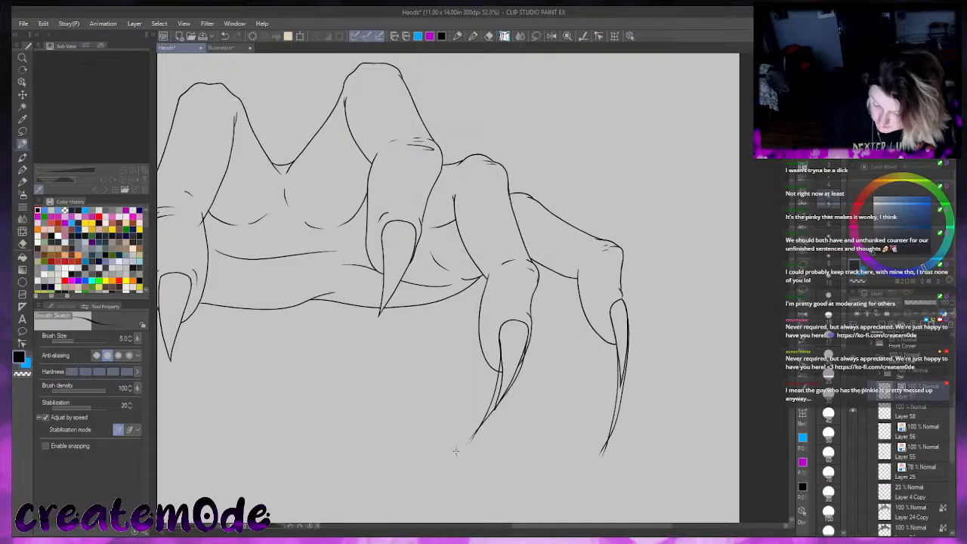
Sketch both edges of a longer, inward-curving claw on the middle finger, redoing its outer edge once
left_click_drag(584, 527, 549, 526)
mouse_move(518, 242)
left_mouse_down()
mouse_move(512, 315)
mouse_move(485, 377)
left_mouse_up()
left_click_drag(552, 252, 479, 390)
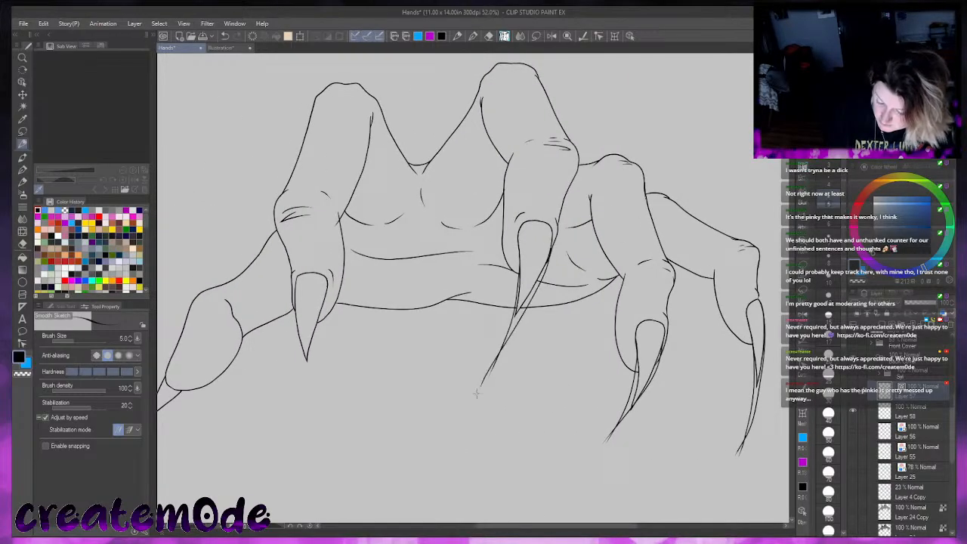
key("ctrl+z")
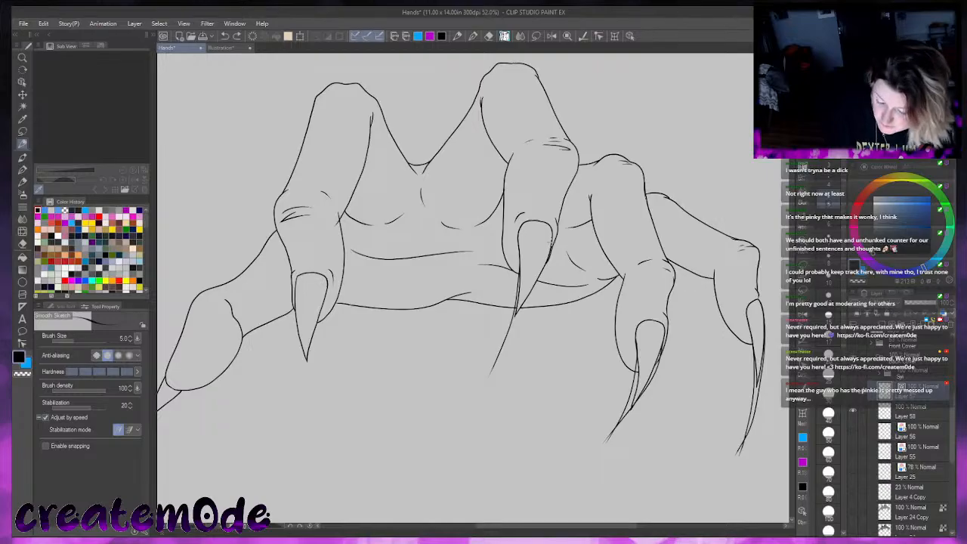
left_click_drag(552, 240, 483, 382)
Sketch longer curved claws over the index finger's and thumb's existing claws and check them on the full page
left_click_drag(297, 316, 318, 418)
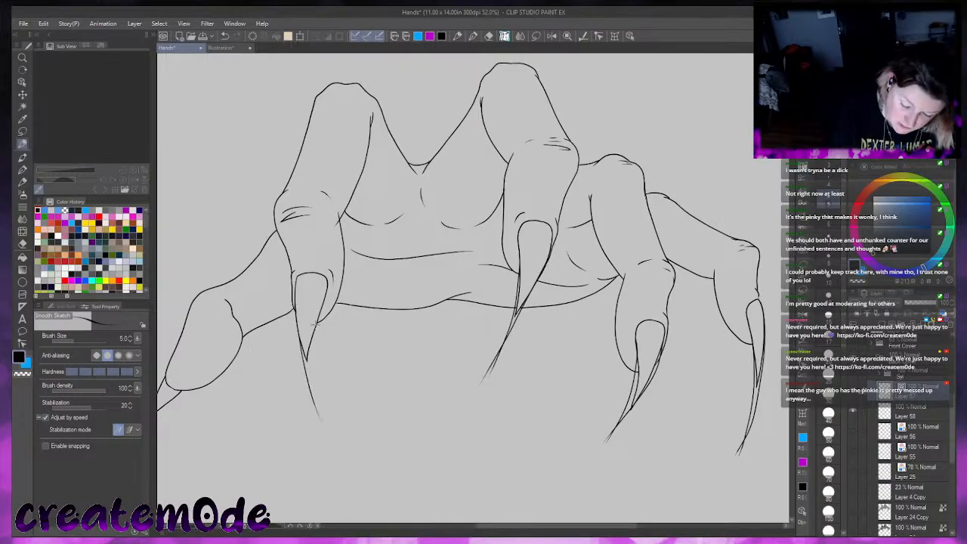
left_click_drag(310, 319, 324, 433)
left_click_drag(605, 526, 557, 528)
mouse_move(327, 379)
left_mouse_down()
mouse_move(312, 404)
mouse_move(309, 495)
left_mouse_up()
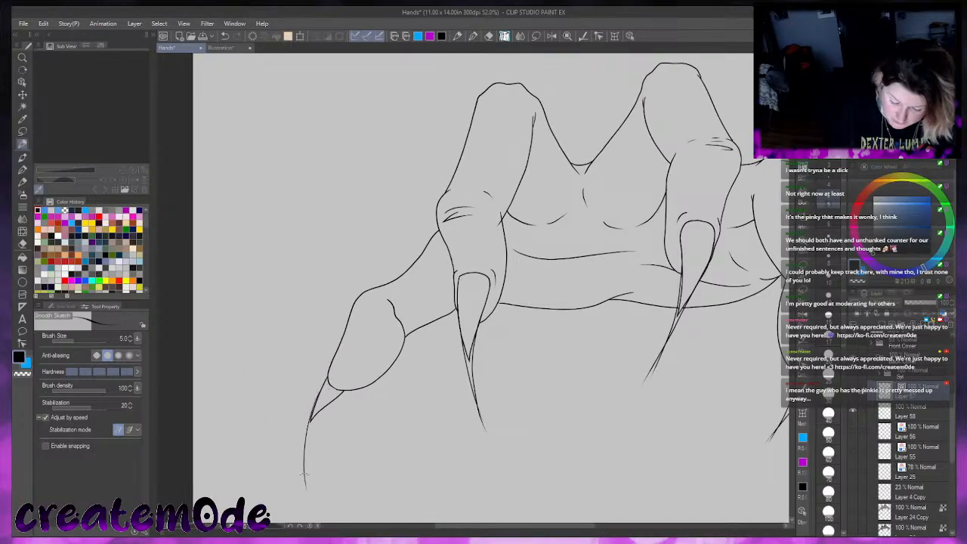
mouse_move(344, 389)
left_mouse_down()
mouse_move(320, 415)
mouse_move(310, 499)
left_mouse_up()
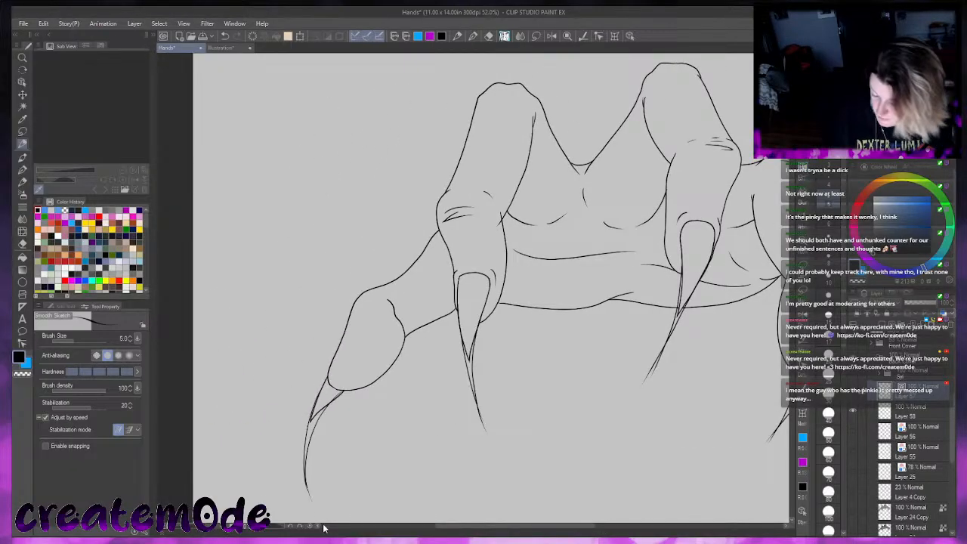
key("ctrl+plus")
key("ctrl+0")
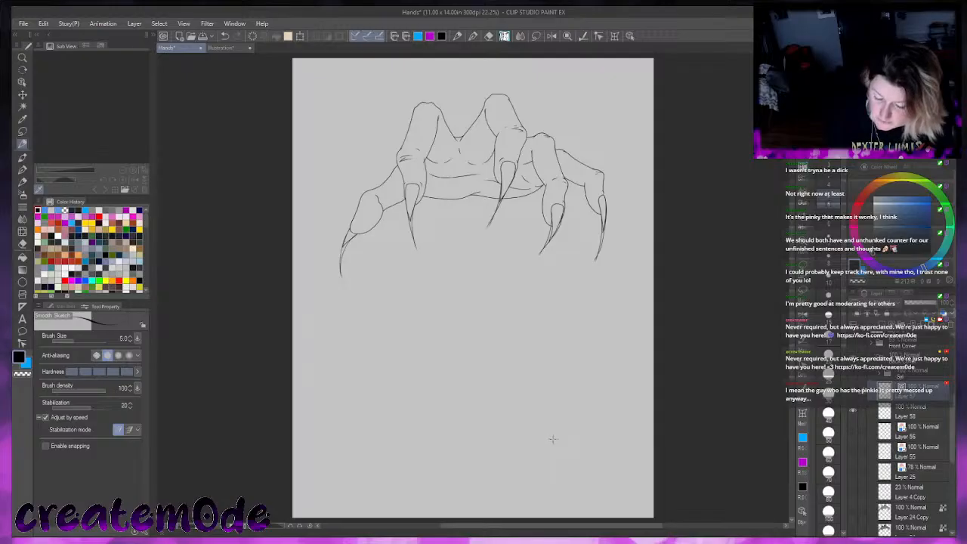
Try extra strokes along the index fingertip beside its claw and undo them
key("ctrl+plus")
key("ctrl+plus")
key("ctrl+plus")
left_click_drag(791, 250, 829, 178)
left_click_drag(510, 525, 479, 527)
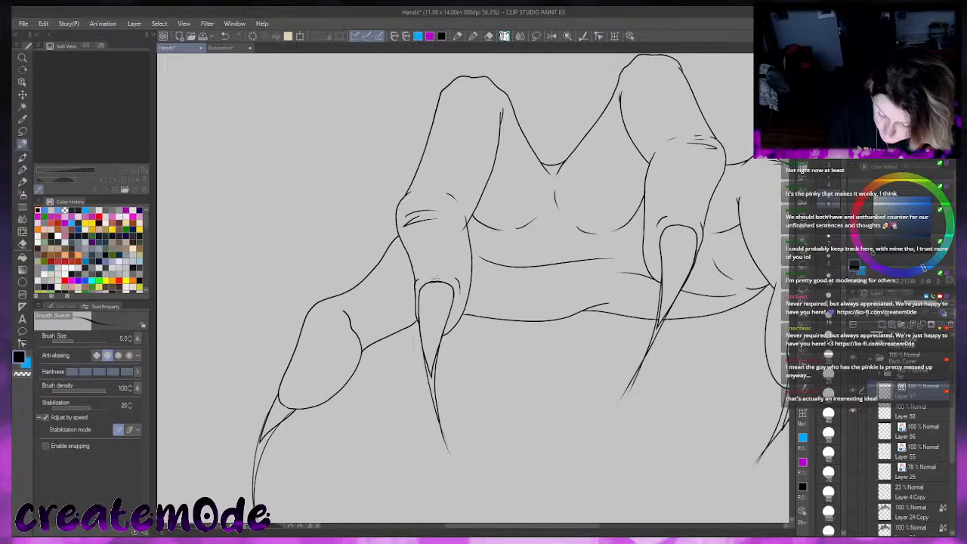
key("ctrl+z")
left_click_drag(410, 261, 418, 319)
left_click_drag(426, 278, 416, 294)
key("ctrl+z")
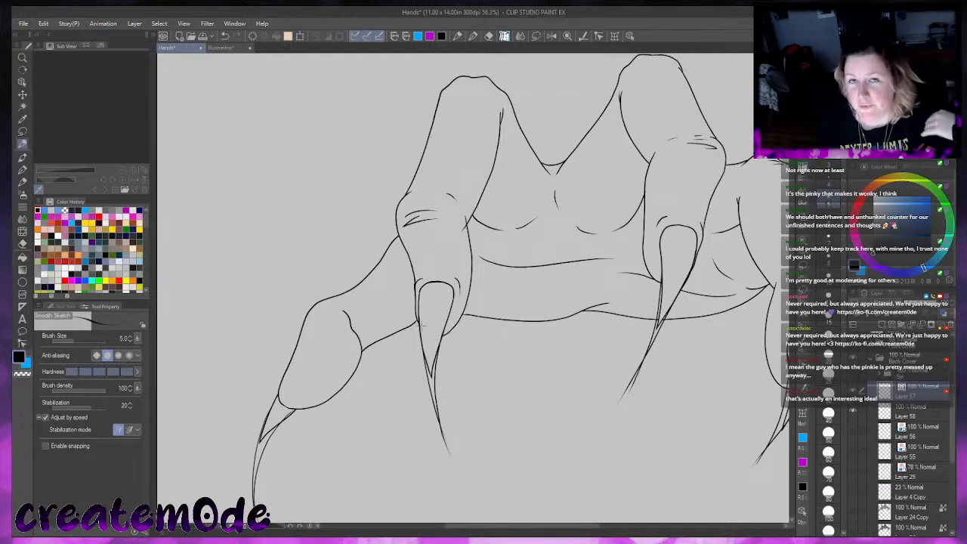
key("ctrl+0")
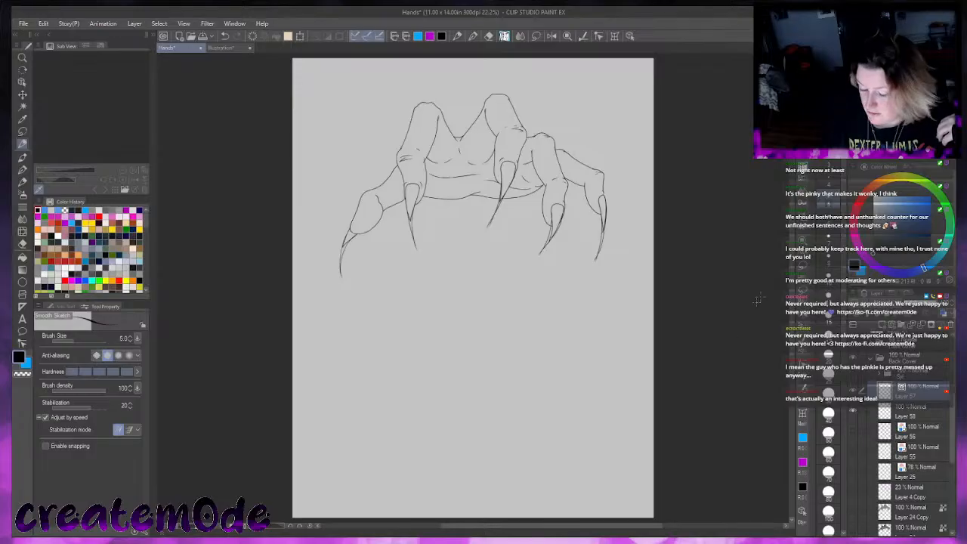
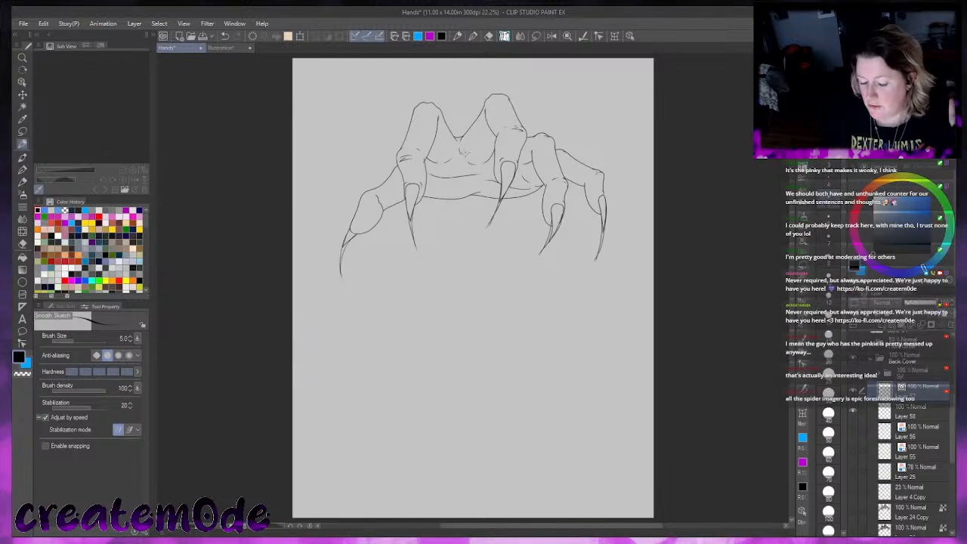
Sketch two rough strokes below the palm and lengthen the index, thumb and middle claws with further curved strokes
left_click_drag(463, 353, 463, 266)
left_click_drag(446, 318, 474, 226)
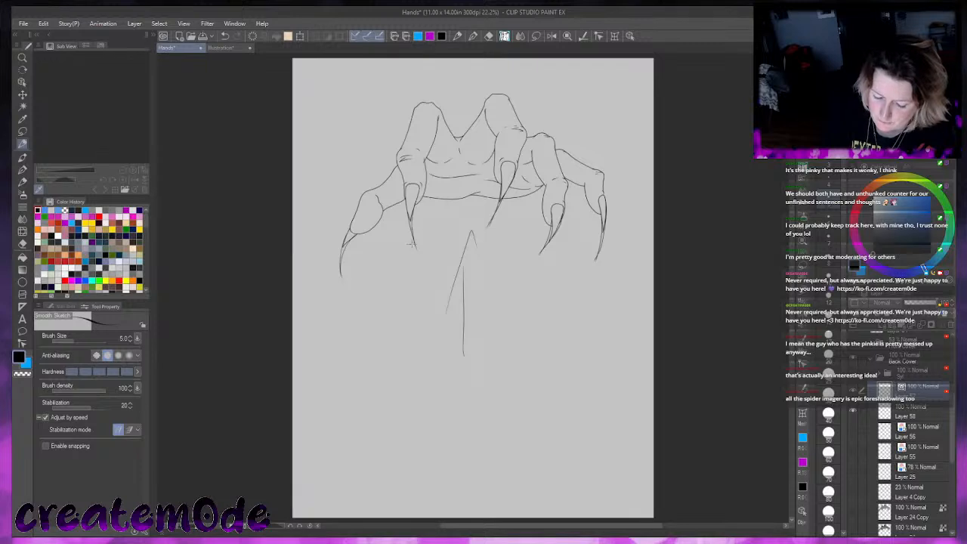
left_click_drag(407, 209, 420, 261)
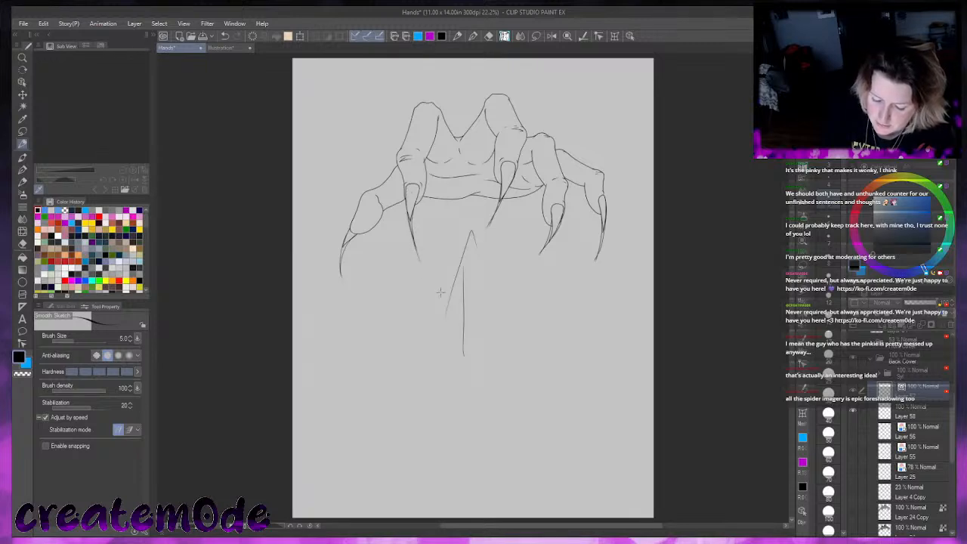
left_click_drag(345, 235, 337, 295)
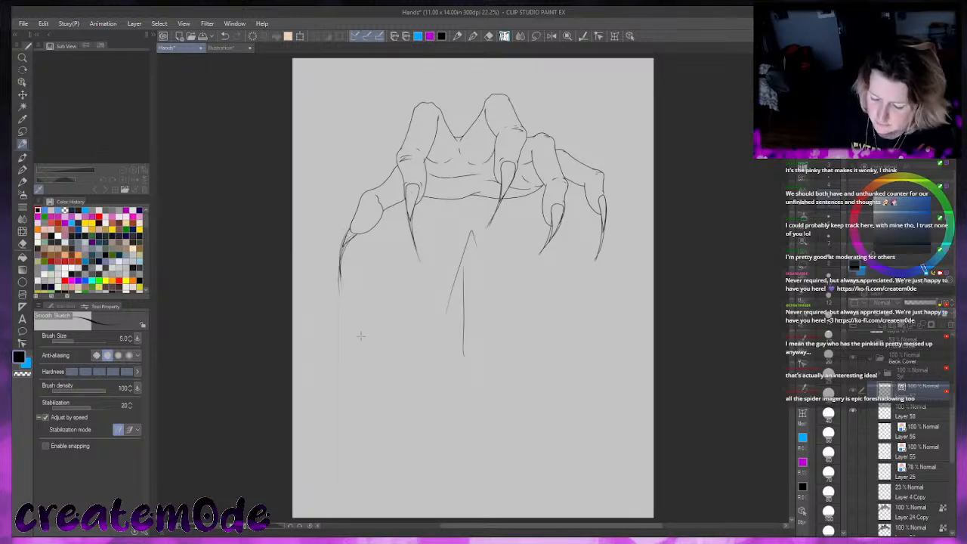
left_click_drag(502, 172, 488, 230)
Try extending the middle, ring and pinky claws into longer tips that curve inward
left_click_drag(507, 195, 473, 240)
left_click_drag(553, 227, 520, 283)
left_click_drag(603, 199, 590, 280)
left_click_drag(605, 236, 580, 286)
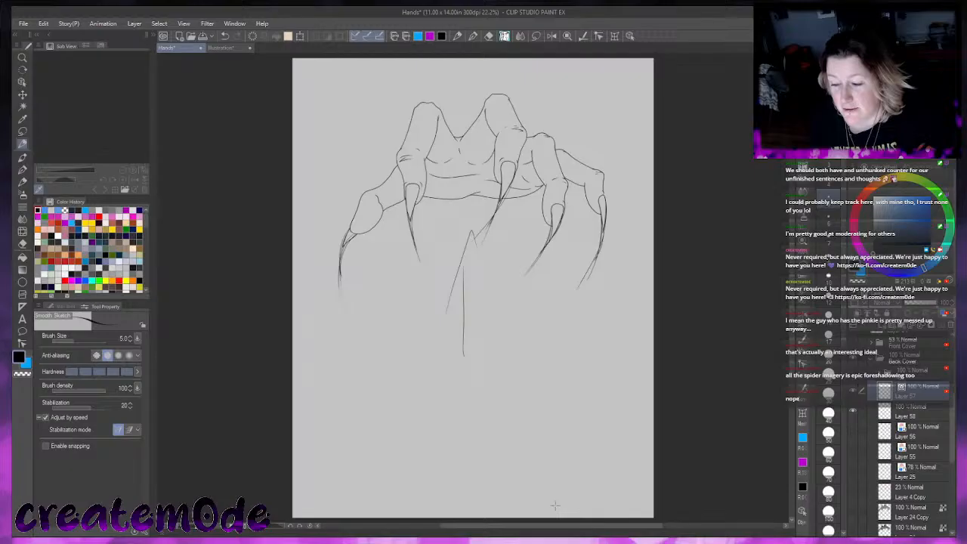
Try a rough arched body with bent legs on both sides below the hand and a large oval around the knuckles
mouse_move(481, 459)
left_mouse_down()
mouse_move(479, 442)
mouse_move(533, 421)
mouse_move(536, 465)
left_mouse_up()
mouse_move(478, 372)
left_mouse_down()
mouse_move(537, 366)
mouse_move(528, 471)
mouse_move(475, 363)
mouse_move(481, 461)
left_mouse_up()
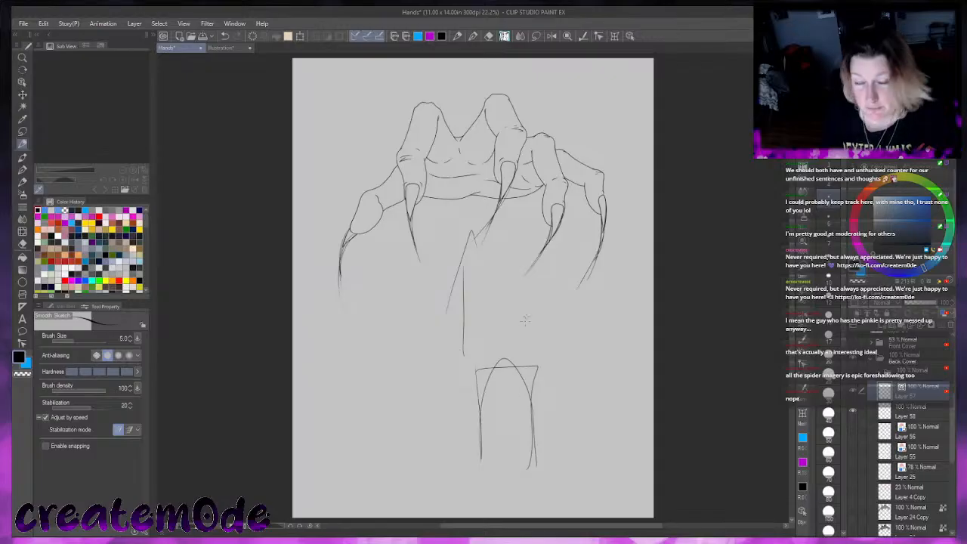
mouse_move(514, 355)
left_mouse_down()
mouse_move(586, 283)
mouse_move(636, 306)
left_mouse_up()
mouse_move(537, 395)
left_mouse_down()
mouse_move(567, 362)
mouse_move(619, 393)
left_mouse_up()
mouse_move(484, 359)
left_mouse_down()
mouse_move(401, 310)
mouse_move(348, 366)
left_mouse_up()
left_click_drag(470, 408, 386, 405)
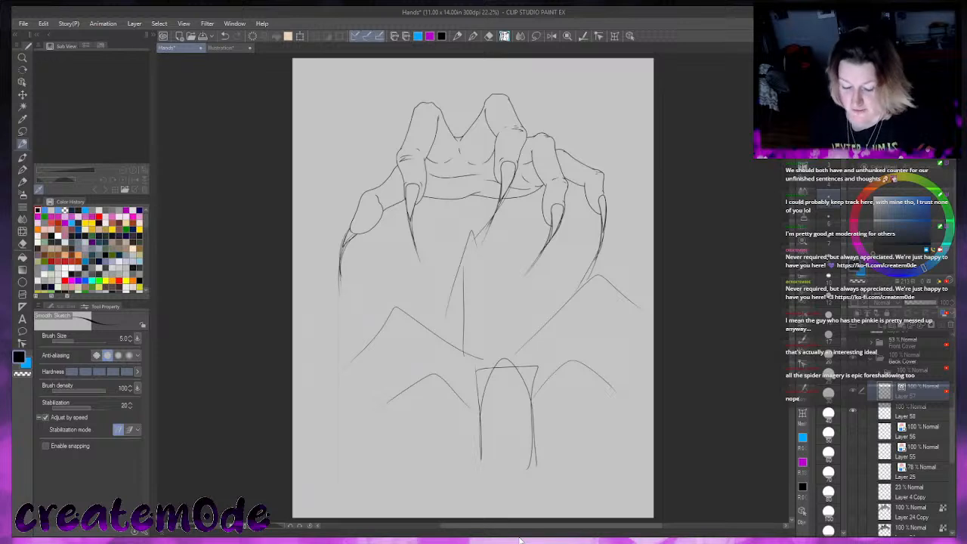
mouse_move(391, 111)
left_mouse_down()
mouse_move(394, 145)
mouse_move(501, 179)
mouse_move(500, 72)
mouse_move(387, 107)
mouse_move(469, 188)
left_mouse_up()
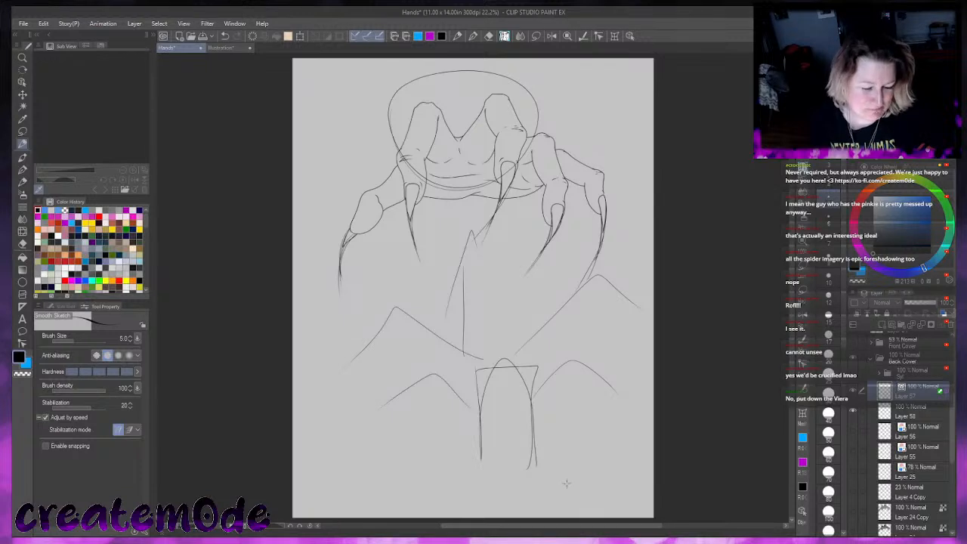
Undo the rough body, legs and oval along with the last ring and pinky claw extensions, keeping the middle claw's added stroke
key("ctrl+z")
key("ctrl+z")
key("ctrl+z")
key("ctrl+z")
key("ctrl+z")
key("ctrl+z")
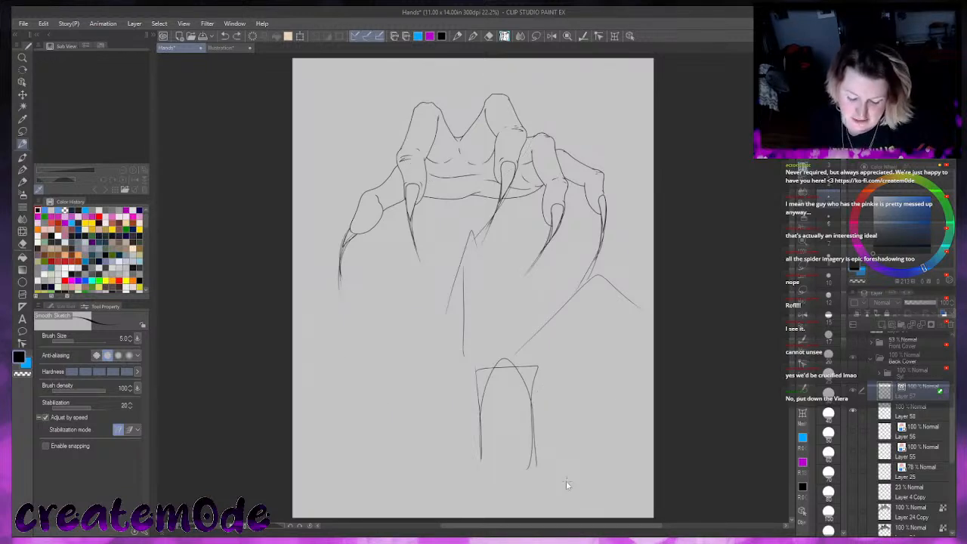
key("ctrl+z")
key("ctrl+z")
key("ctrl+z")
key("ctrl+z")
key("ctrl+z")
key("ctrl+z")
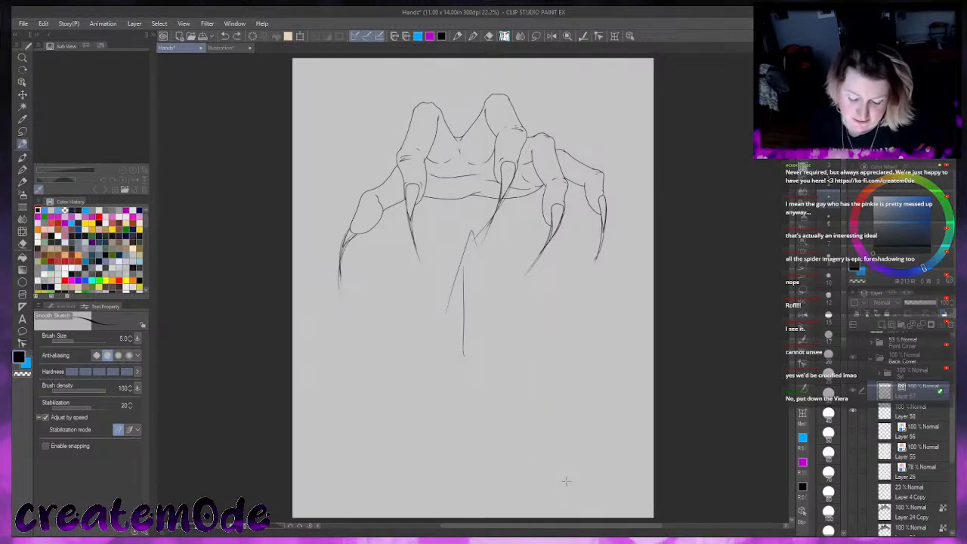
key("ctrl+z")
key("ctrl+z")
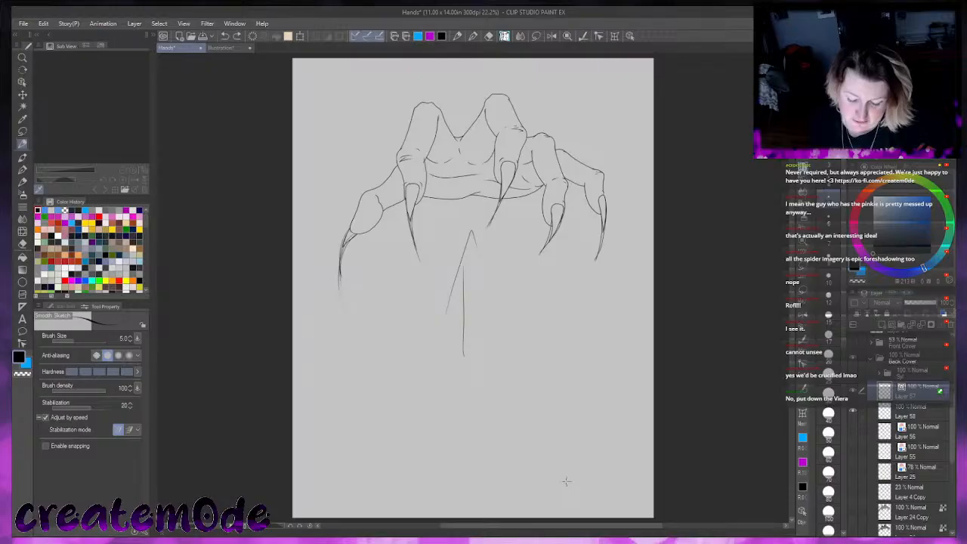
key("ctrl+y")
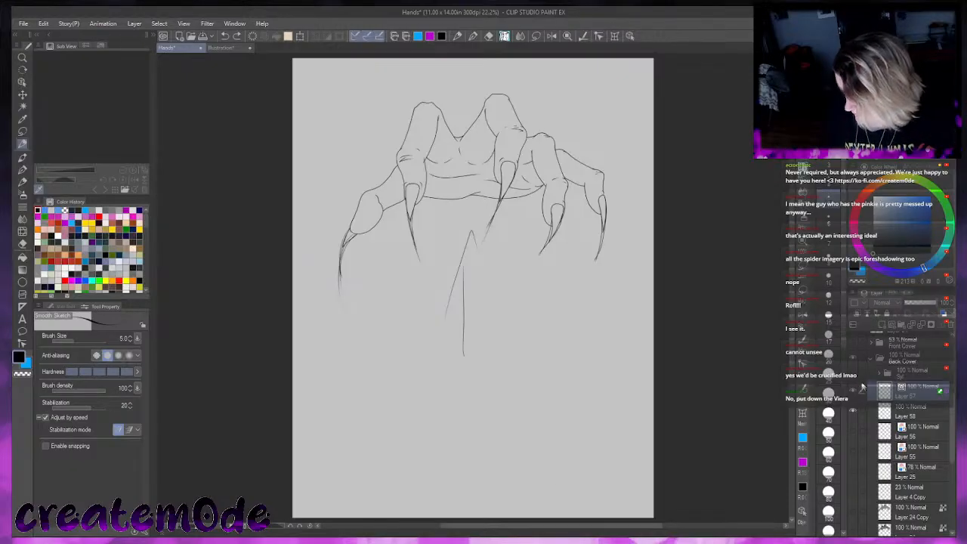
Show the red-haired figure beneath the hand and sketch rough strokes in the hair beside her face
left_click(854, 376)
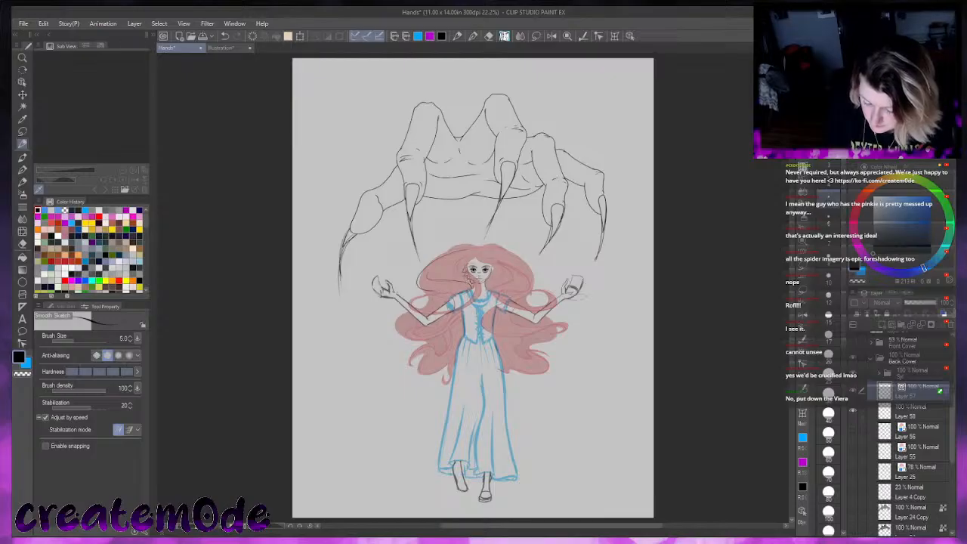
mouse_move(499, 273)
left_mouse_down()
mouse_move(501, 285)
mouse_move(496, 269)
mouse_move(486, 292)
left_mouse_up()
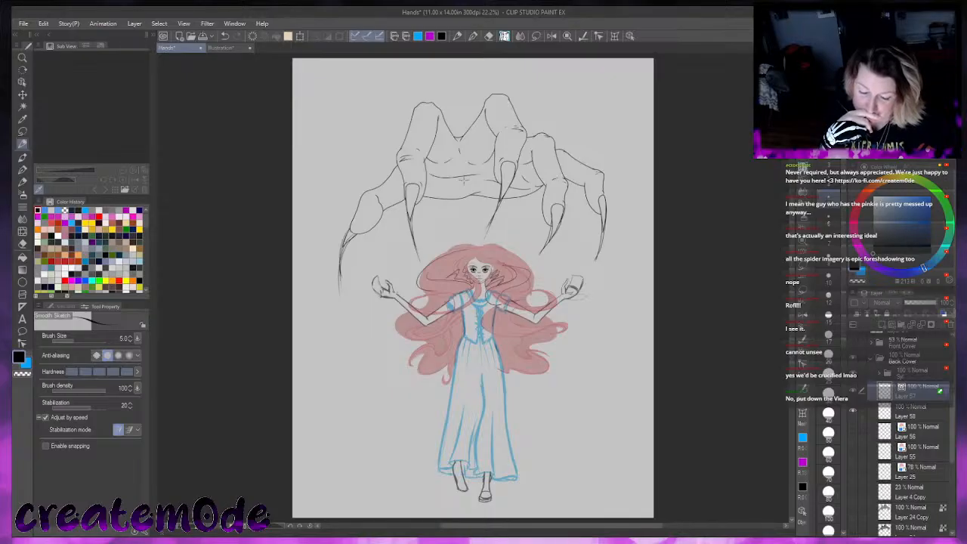
Set the brush size to 30 and try thick black strokes in the gap between index and middle fingers and along the creases below
mouse_move(450, 162)
left_mouse_down()
mouse_move(458, 154)
mouse_move(474, 164)
mouse_move(458, 142)
left_mouse_up()
mouse_move(458, 142)
left_mouse_down()
mouse_move(461, 132)
mouse_move(458, 141)
left_mouse_up()
key("]")
key("]")
key("]")
key("]")
key("]")
key("]")
key("]")
key("]")
key("]")
key("]")
mouse_move(452, 108)
left_mouse_down()
mouse_move(473, 133)
mouse_move(452, 122)
left_mouse_up()
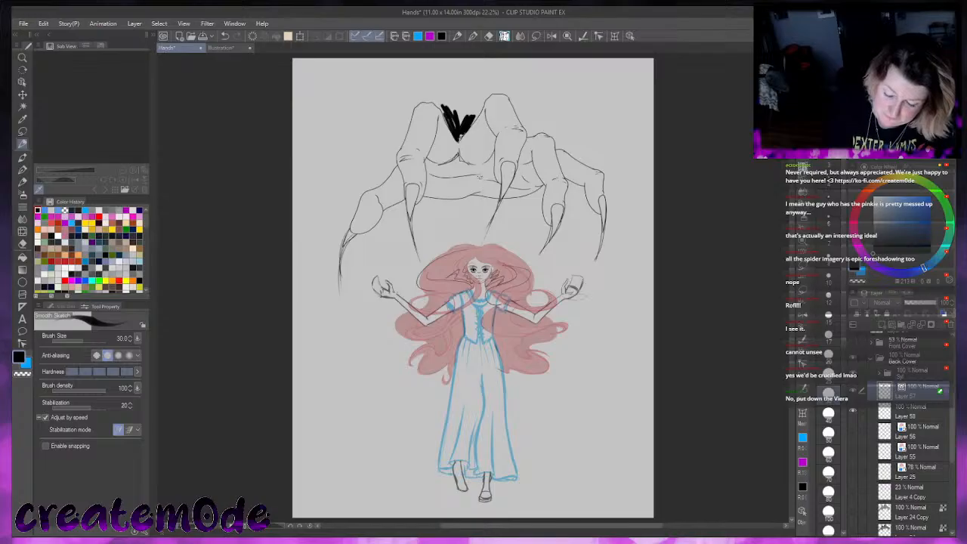
left_click_drag(429, 162, 483, 155)
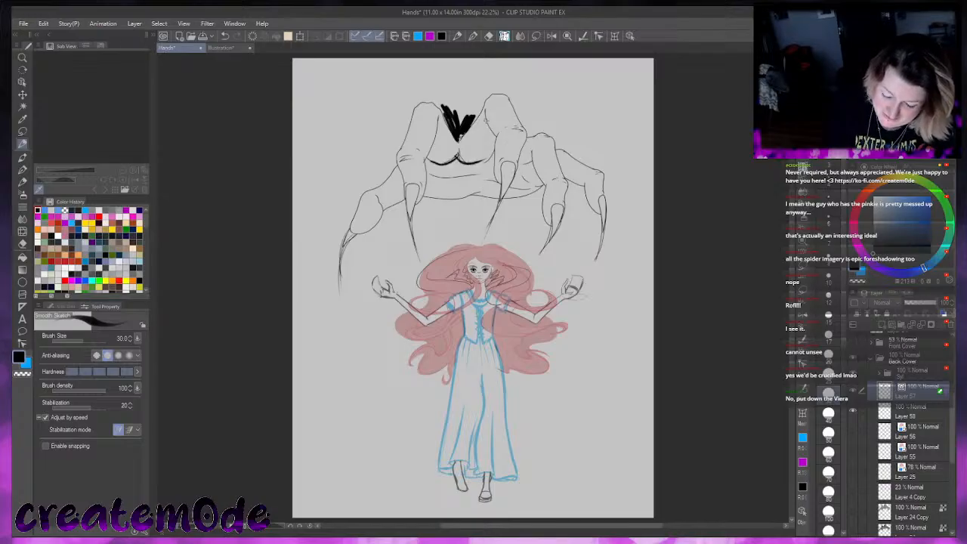
Undo the thick strokes on the hand and the rough strokes in the figure's hair
key("ctrl+z")
key("ctrl+z")
key("ctrl+z")
key("ctrl+z")
key("ctrl+z")
key("ctrl+z")
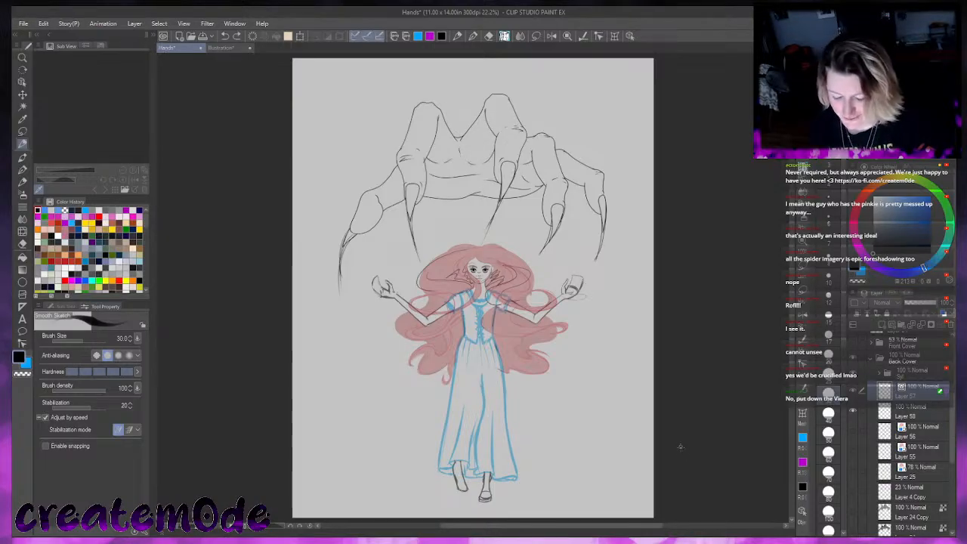
key("ctrl+z")
key("ctrl+z")
key("ctrl+z")
key("ctrl+z")
key("ctrl+z")
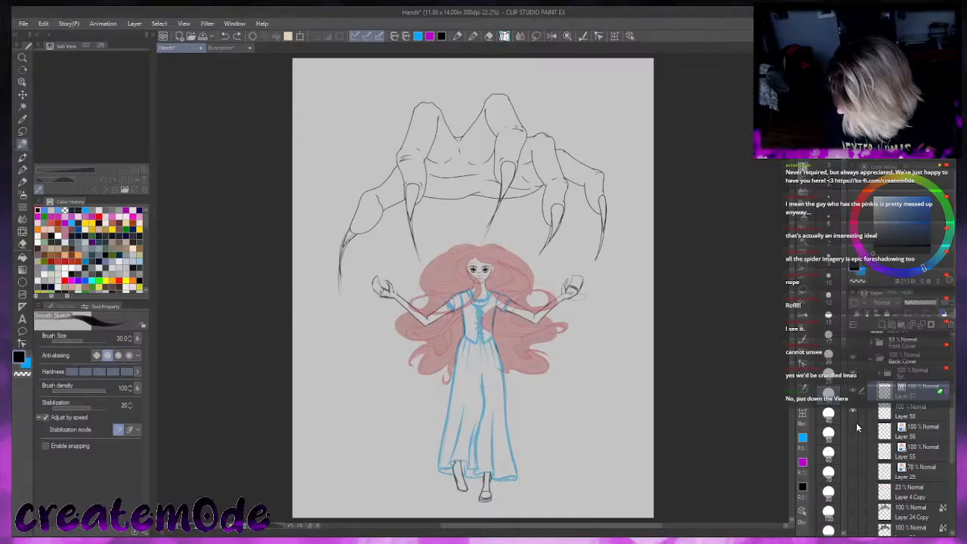
Hide the black line art on Layer 57 and show the blue hand sketch on Layer 56
left_click(900, 414)
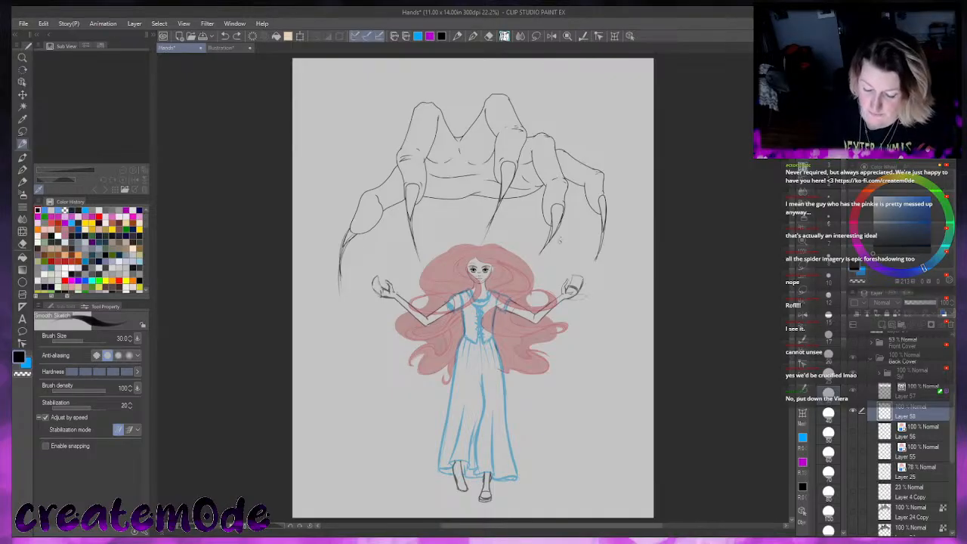
key("m")
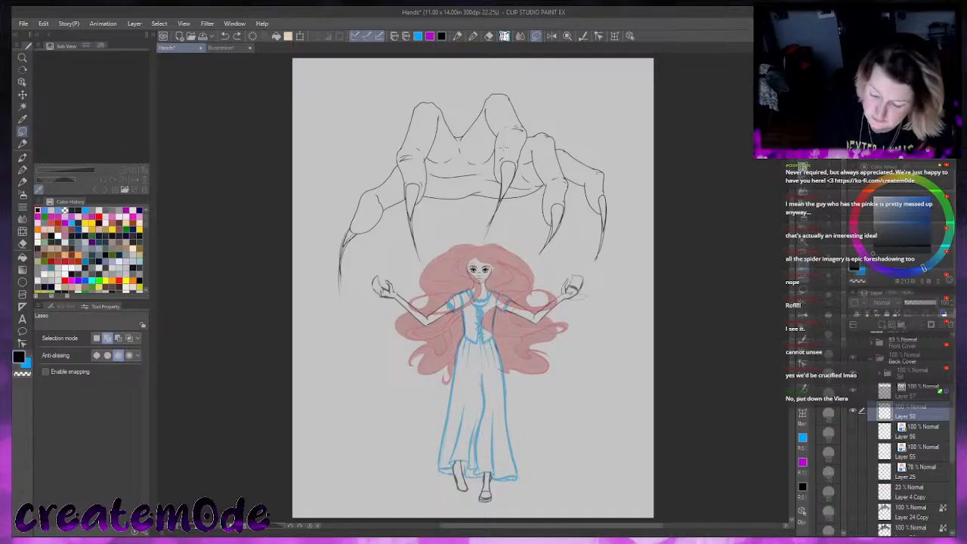
left_click(854, 392)
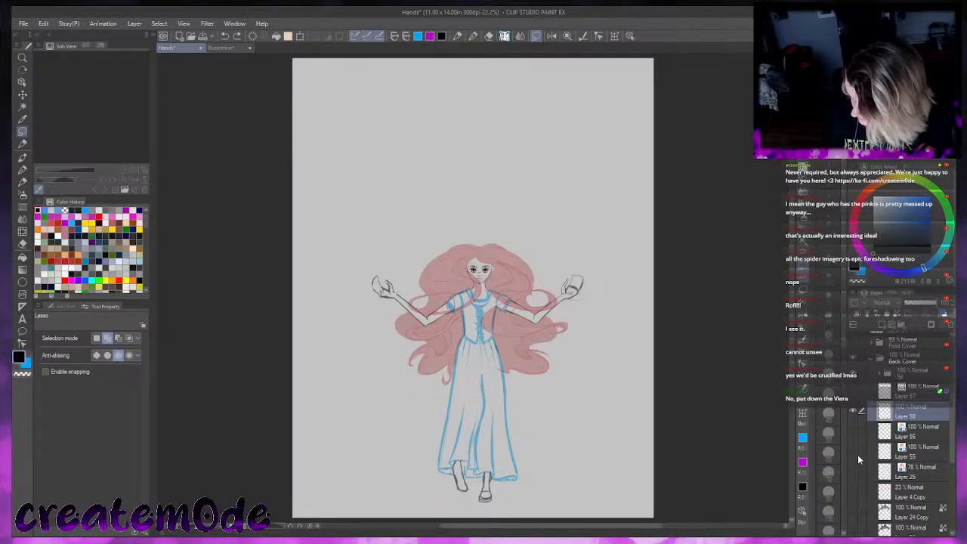
left_click(854, 433)
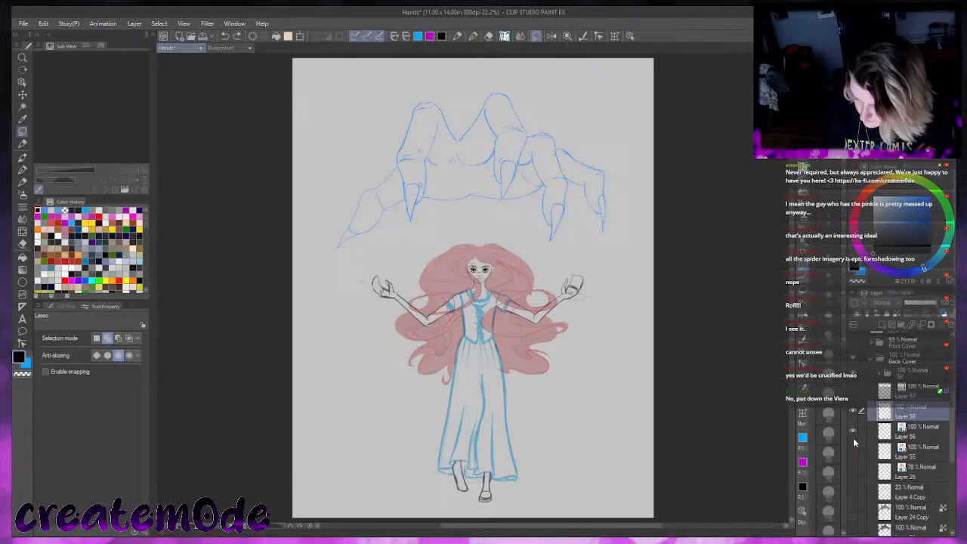
left_click(853, 391)
left_click(855, 394)
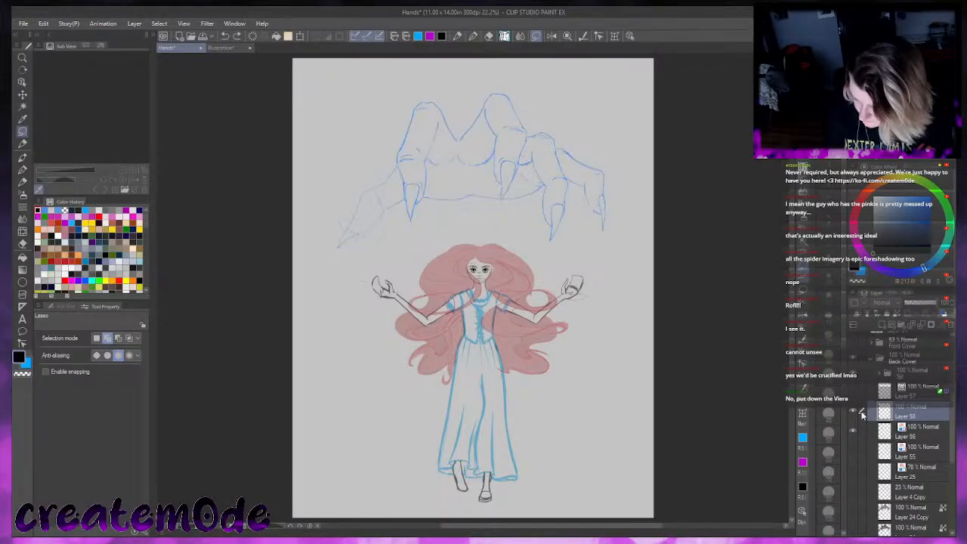
Turn off the blue layer colour on Layer 56, duplicate the layer and hide the original
left_click(904, 435)
left_click(945, 315)
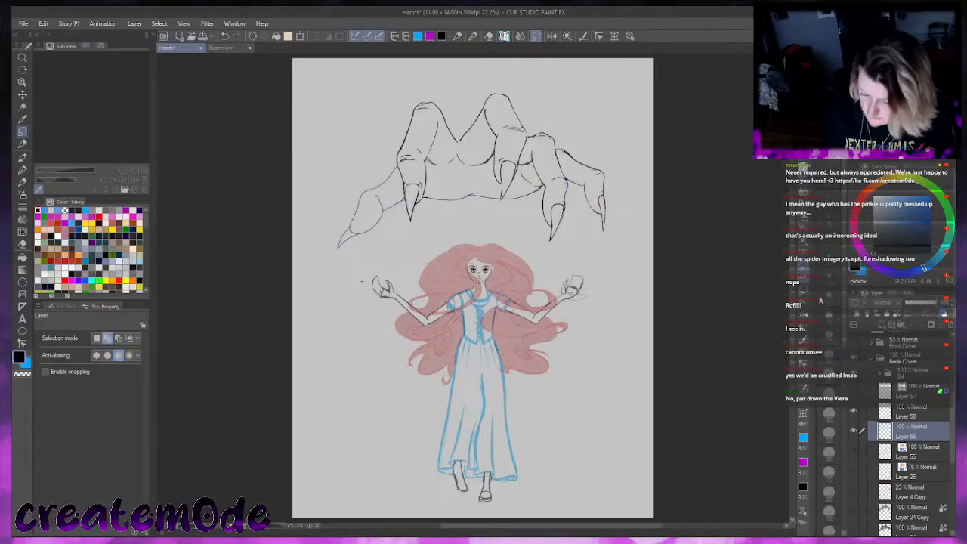
right_click(902, 437)
left_click(880, 227)
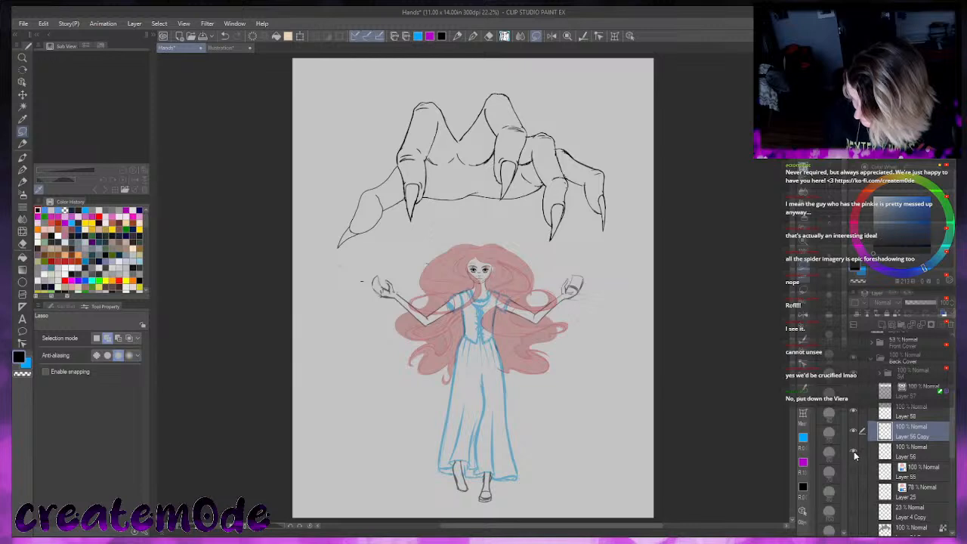
Lasso the whole middle finger, from its knuckle down to the claw tip, on the duplicated sketch layer
scroll(473, 291, "up", 3)
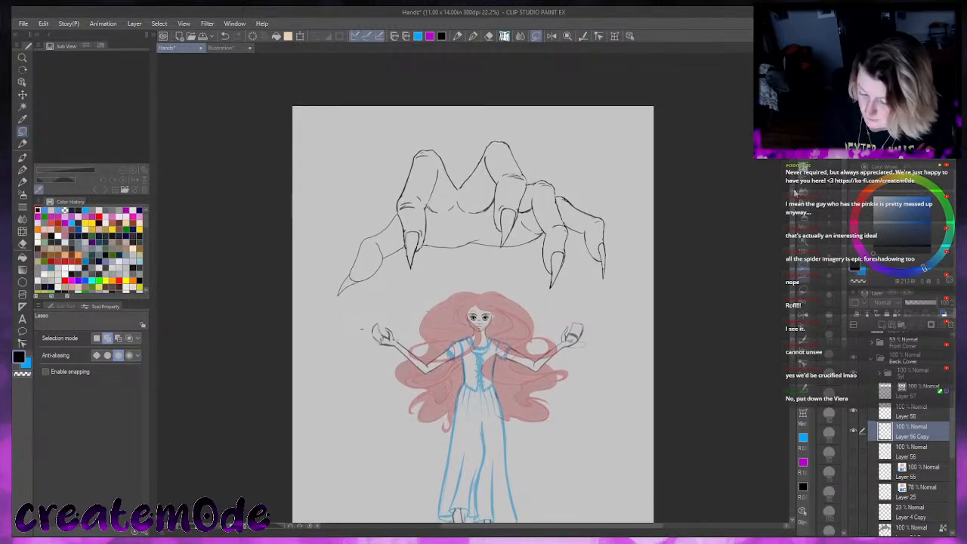
scroll(473, 287, "up", 6)
scroll(473, 287, "down", 1)
scroll(473, 287, "up", 3)
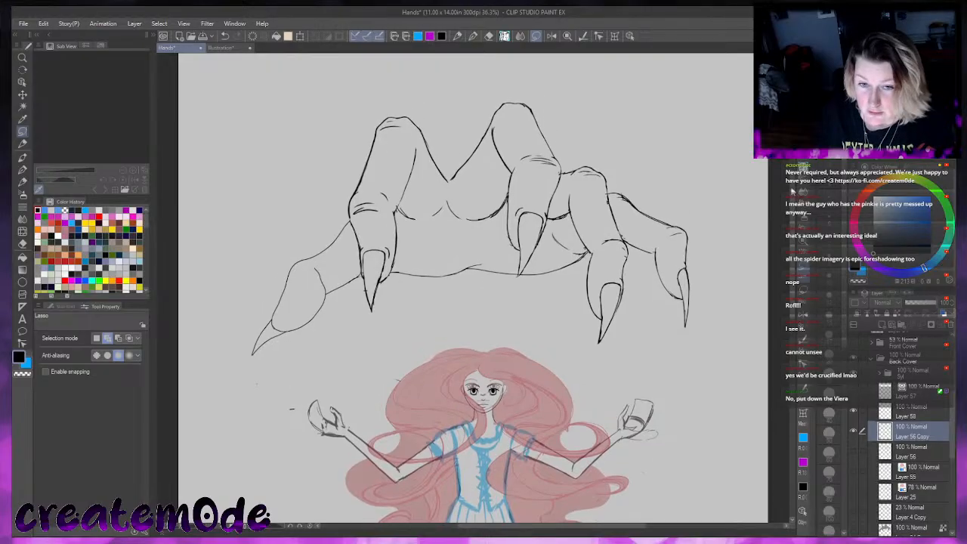
left_click_drag(793, 191, 793, 185)
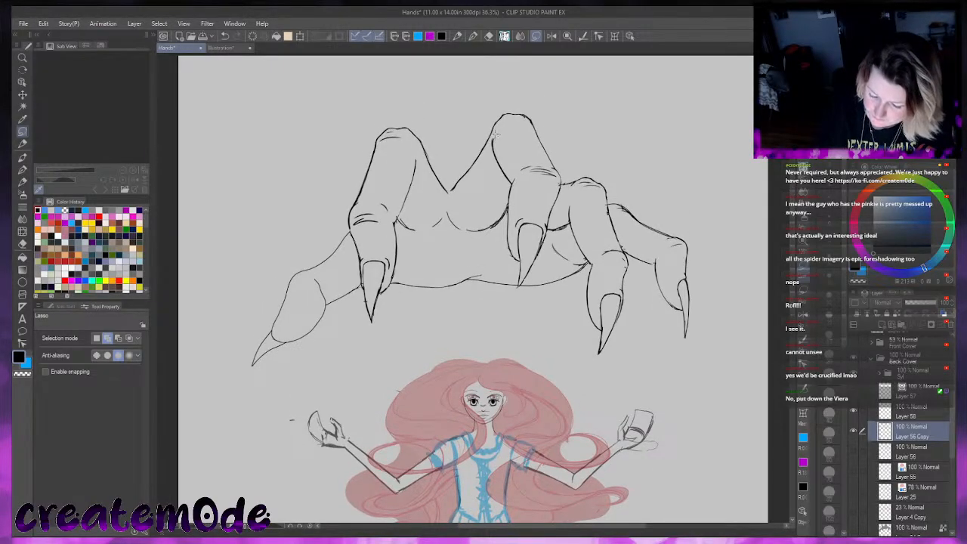
mouse_move(493, 157)
left_mouse_down()
mouse_move(518, 296)
mouse_move(548, 268)
mouse_move(563, 175)
mouse_move(553, 131)
mouse_move(518, 99)
mouse_move(498, 104)
mouse_move(493, 133)
left_mouse_up()
left_click(564, 312)
mouse_move(542, 207)
left_mouse_down()
mouse_move(519, 209)
mouse_move(533, 219)
left_mouse_up()
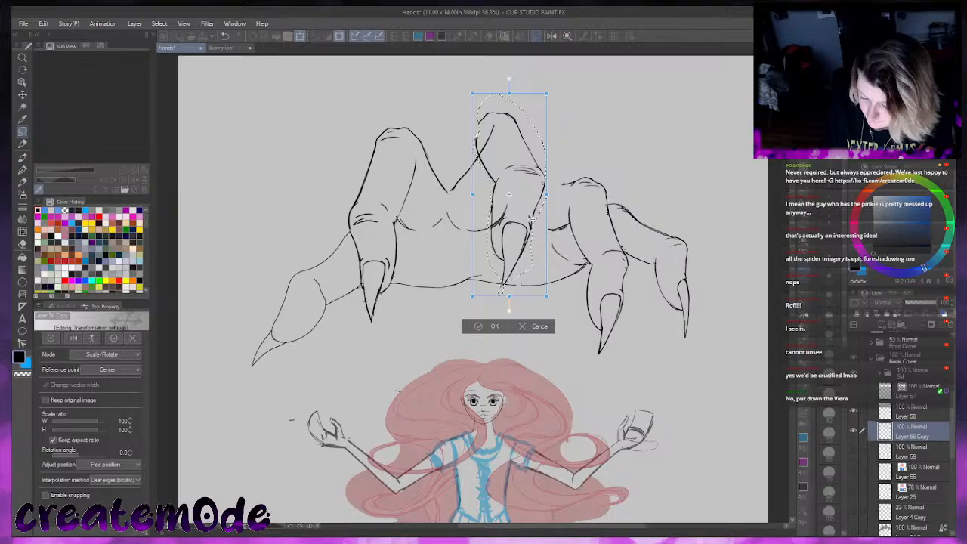
left_click_drag(536, 214, 530, 202)
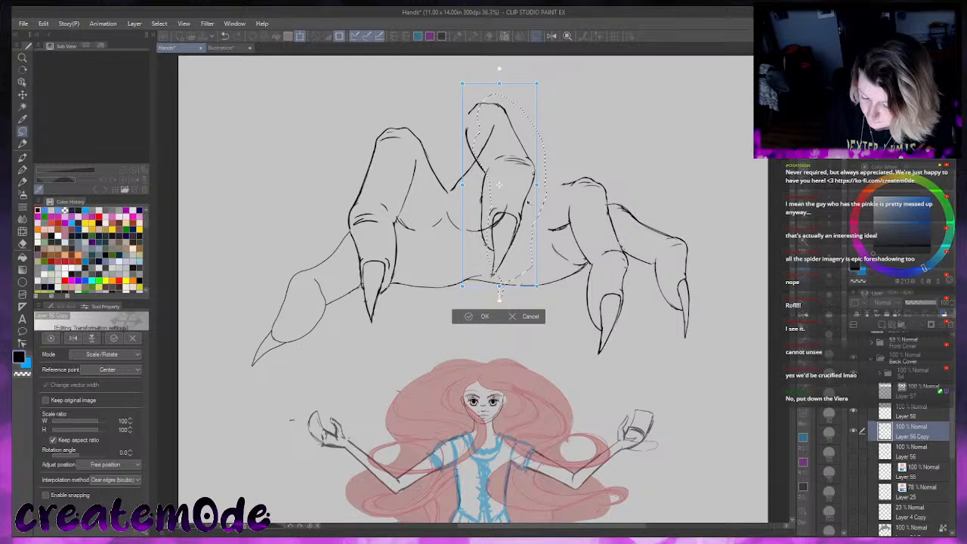
left_click(530, 316)
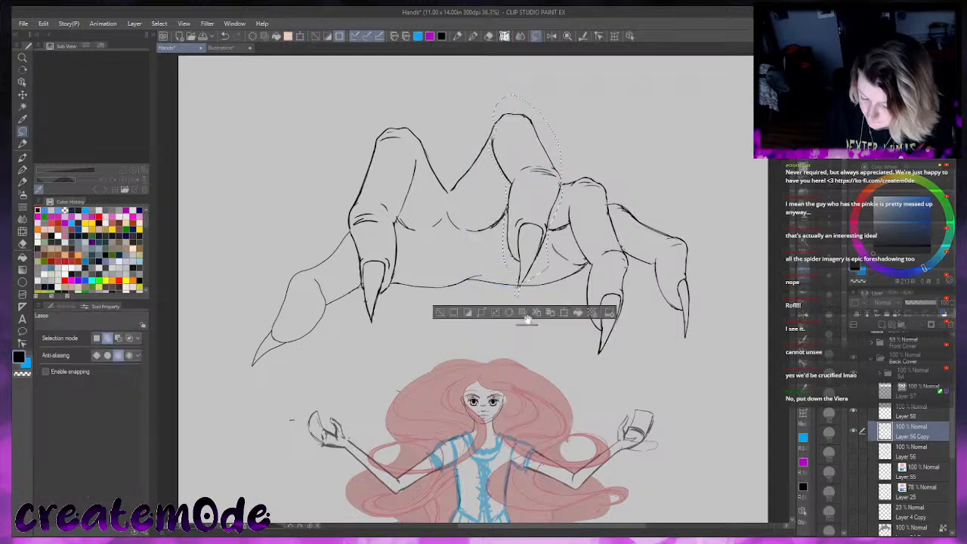
Cut the selected middle finger onto its own layer and shift it upward and toward the index finger
left_click(537, 312)
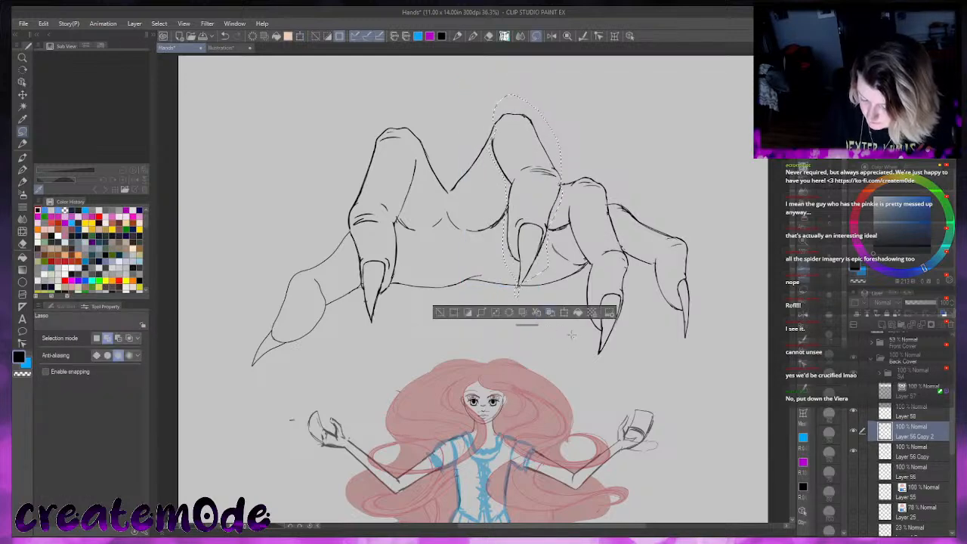
left_click(563, 311)
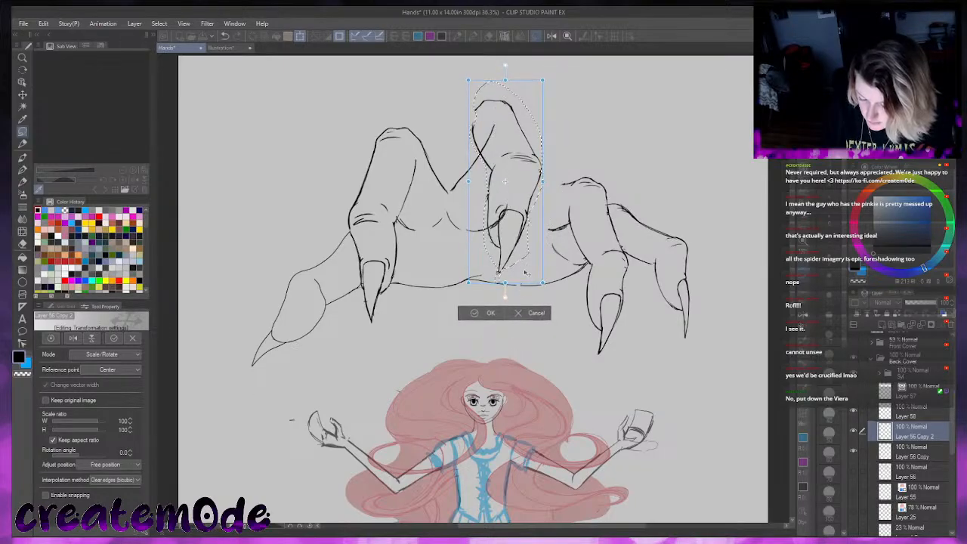
left_click(484, 314)
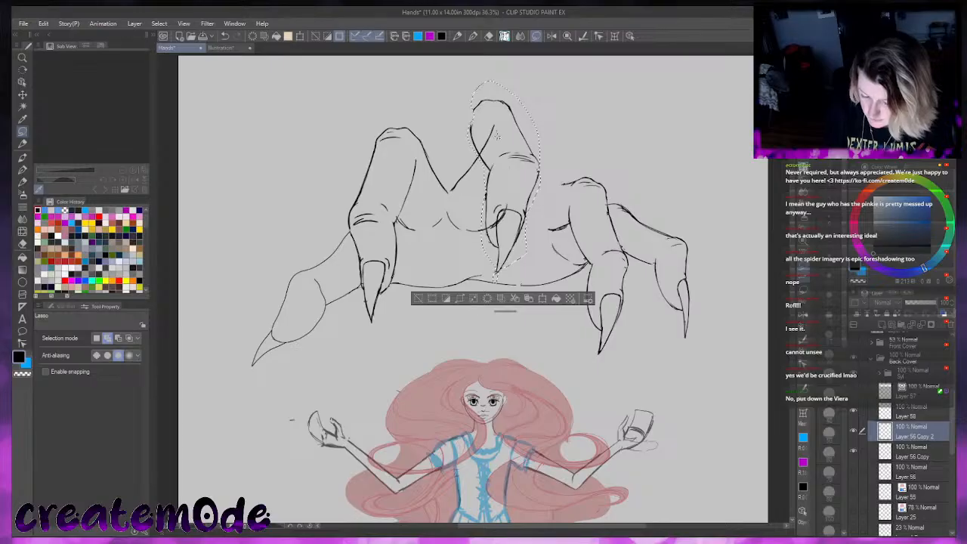
Rotate the middle finger's lower section by about -9 degrees and nudge it up so the claw hangs straighter below the knuckle
key("ctrl+d")
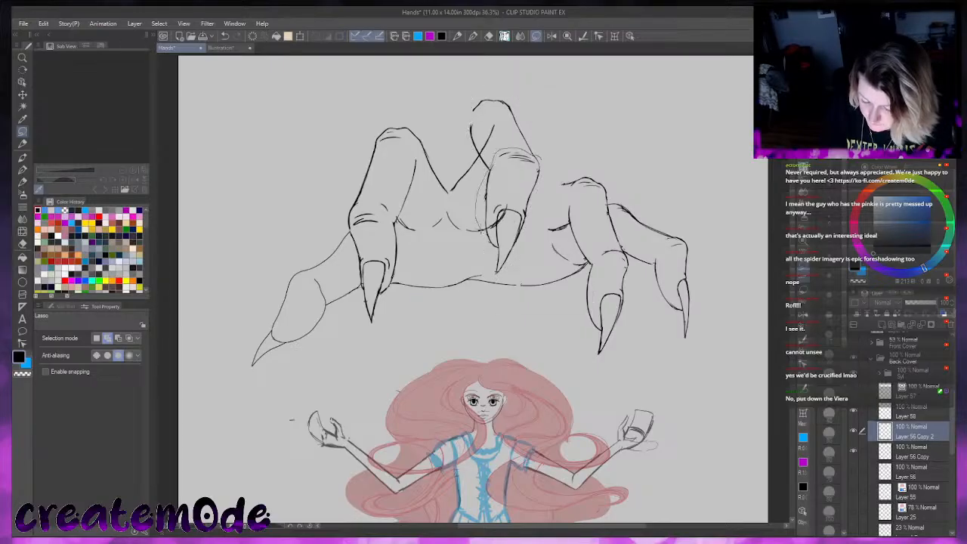
key("ctrl+z")
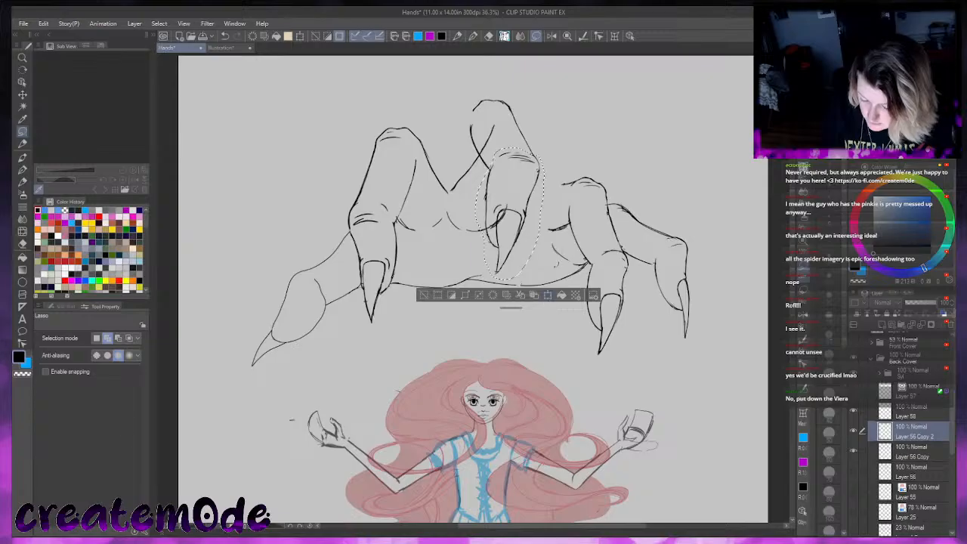
left_click(550, 294)
left_click_drag(511, 293, 523, 292)
left_click_drag(548, 258, 550, 248)
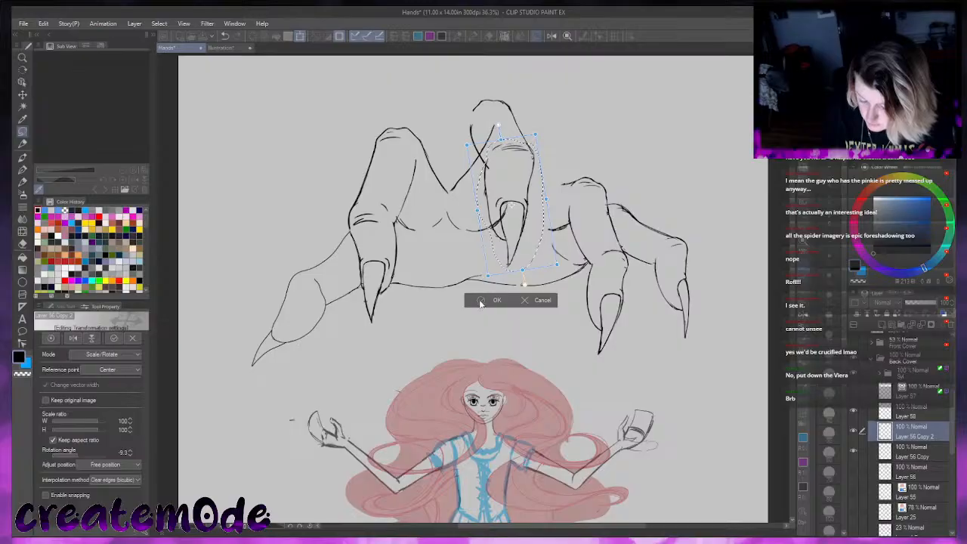
left_click(480, 301)
key("ctrl+d")
Lasso the ring and little fingers on Layer 56 Copy and shift them sideways toward the middle finger
mouse_move(540, 202)
left_mouse_down()
mouse_move(593, 369)
mouse_move(656, 178)
mouse_move(541, 189)
left_mouse_up()
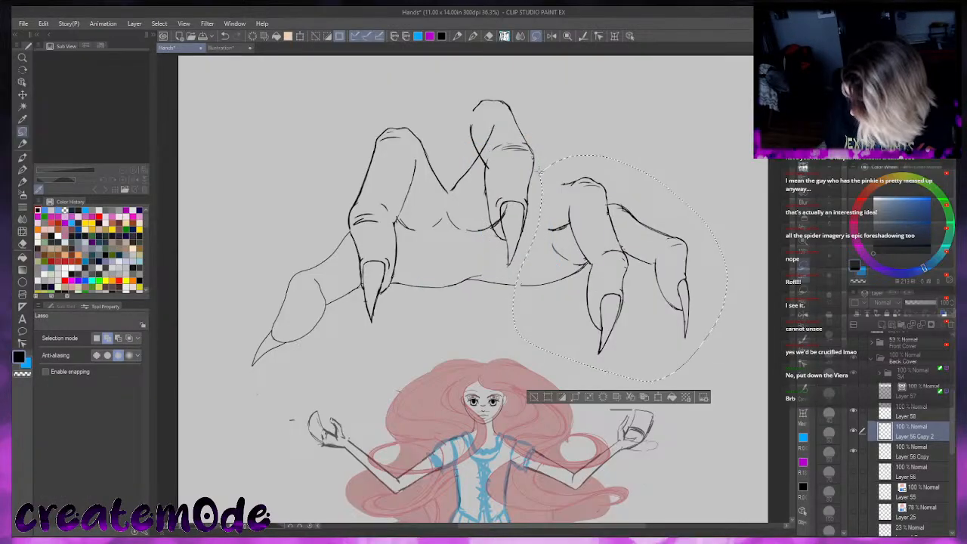
left_click(921, 456)
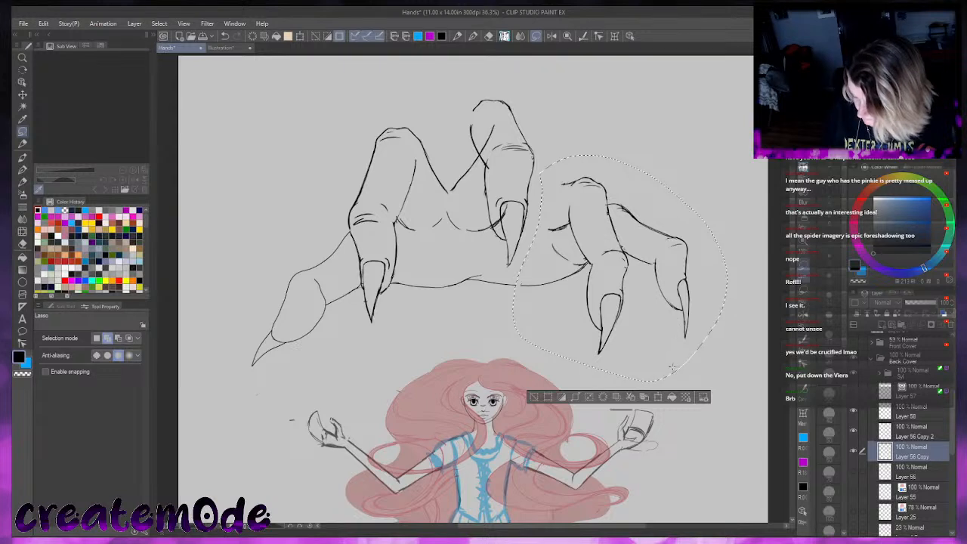
left_click(658, 397)
left_click_drag(663, 353, 635, 348)
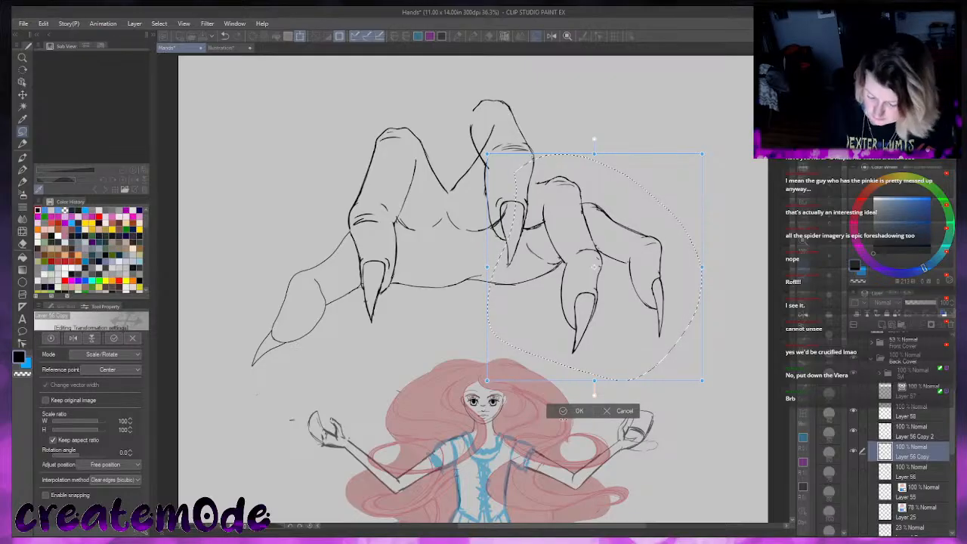
left_click(576, 411)
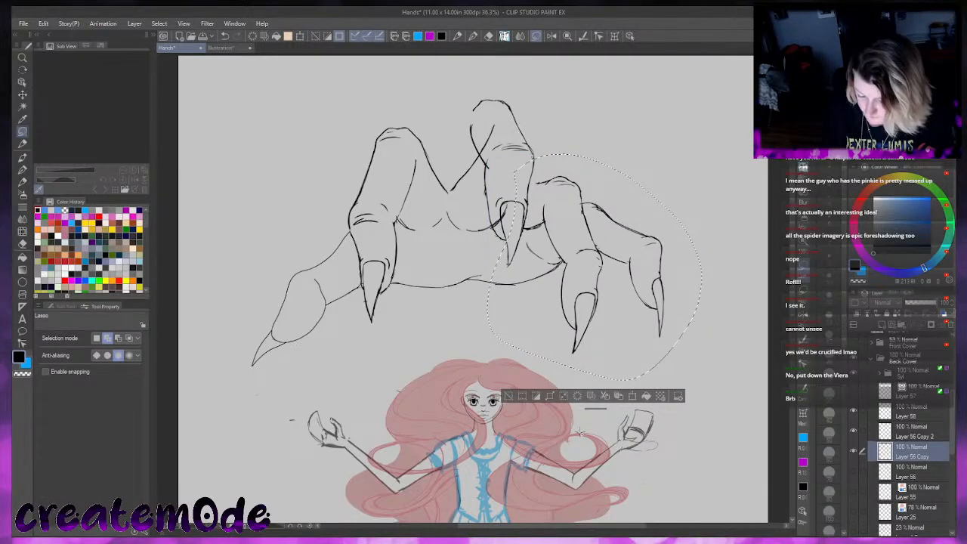
left_click(508, 396)
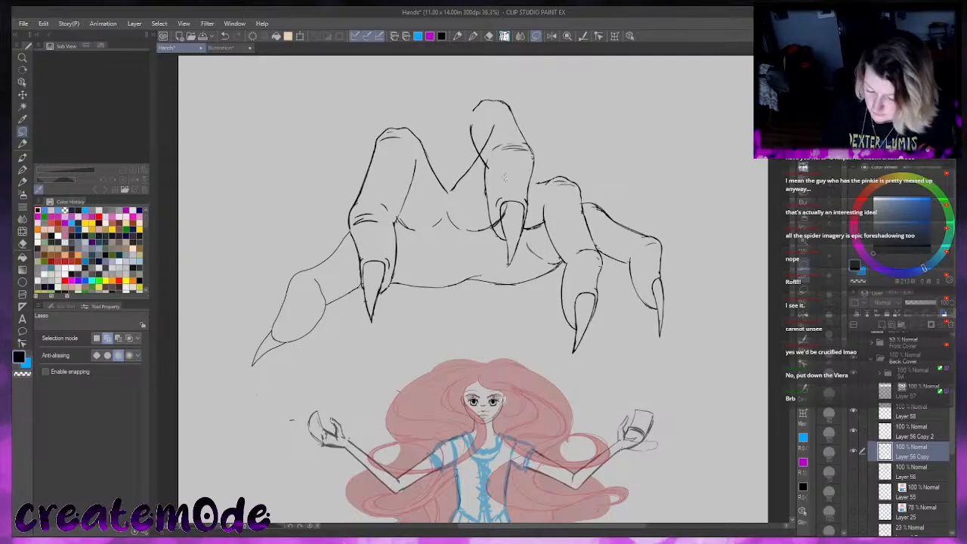
Erase the stray lines crossing through the repositioned middle finger on Layer 56 Copy 2 and Layer 56 Copy
key("p")
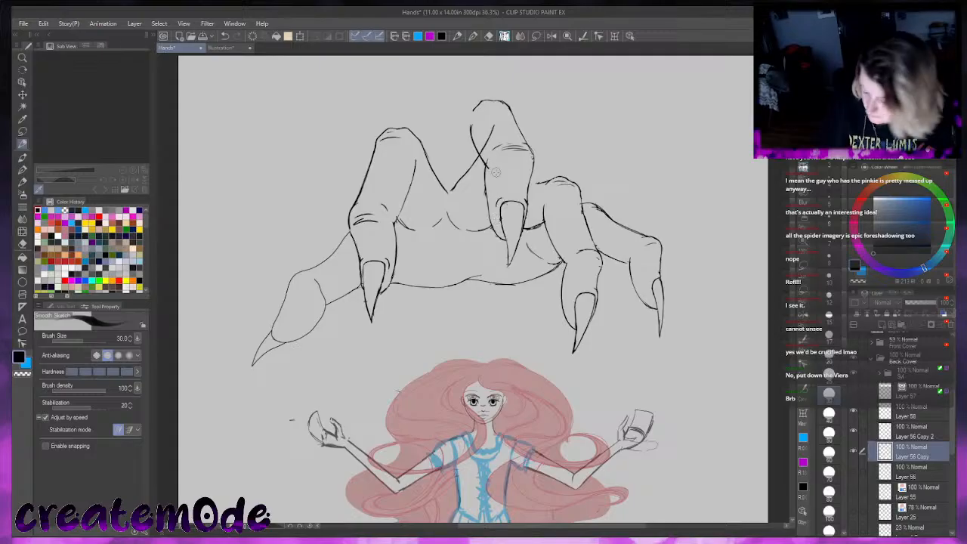
left_click(916, 437)
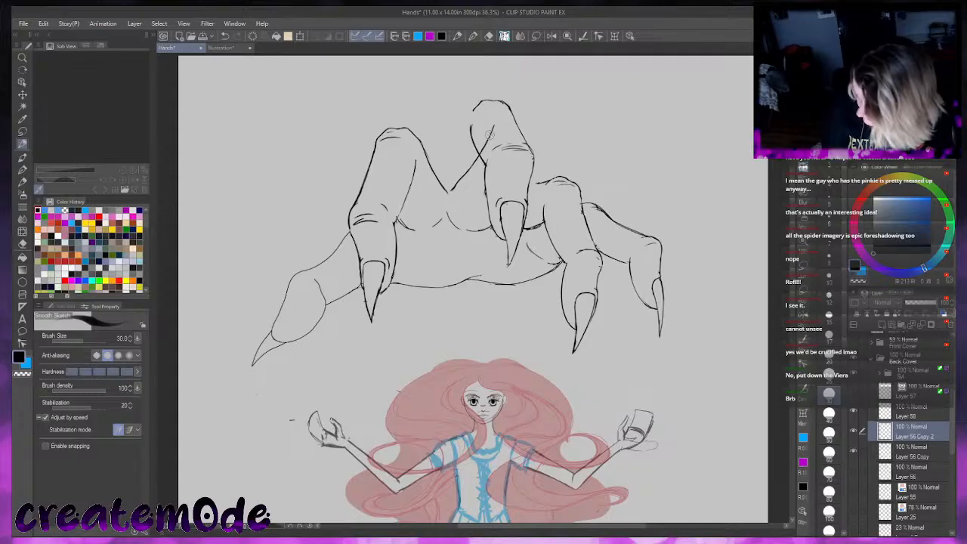
key("alt+bracketleft")
mouse_move(485, 150)
left_mouse_down()
mouse_move(492, 123)
mouse_move(457, 190)
left_mouse_up()
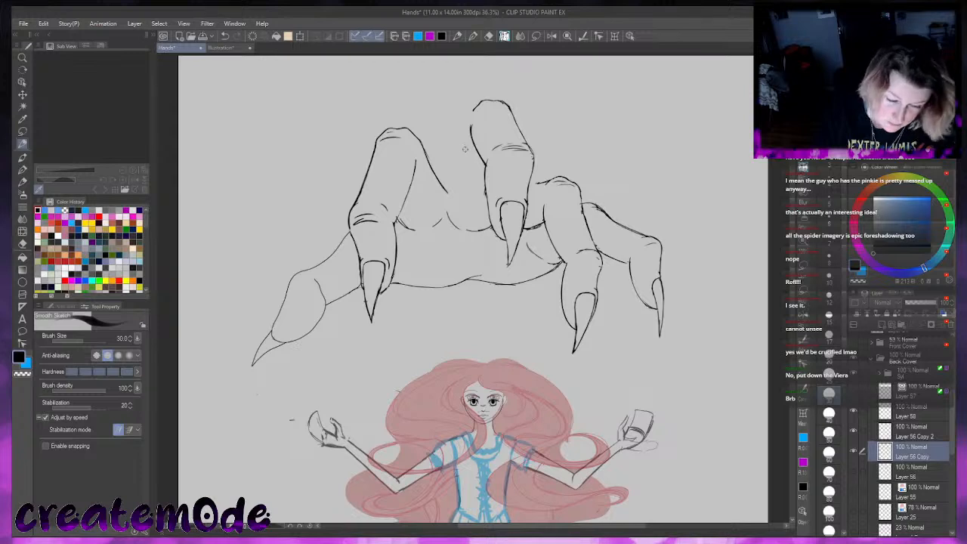
Set the brush size to 5 and redraw the middle finger's inner edge and the crease beside it on the palm
key("[")
key("[")
key("[")
key("[")
key("[")
key("[")
key("[")
key("[")
key("[")
key("[")
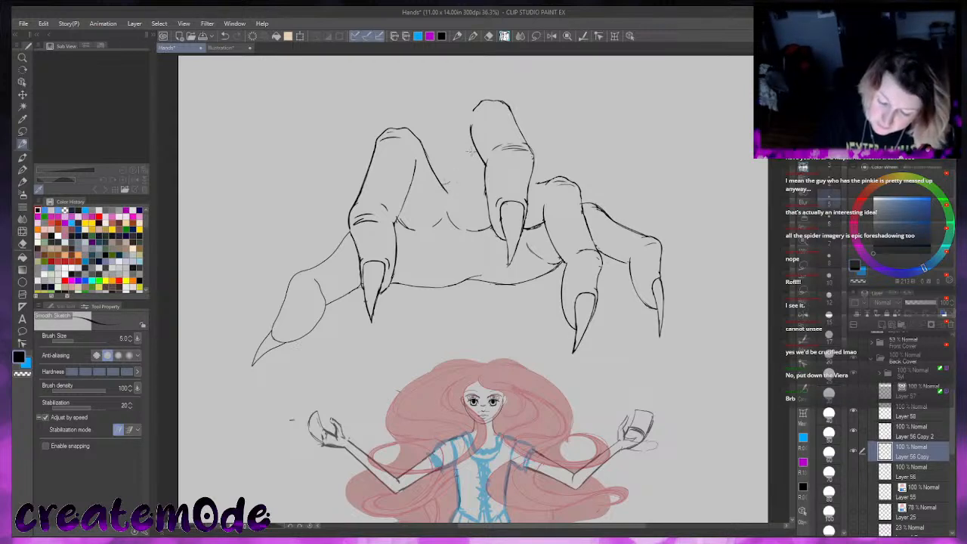
left_click_drag(447, 184, 481, 105)
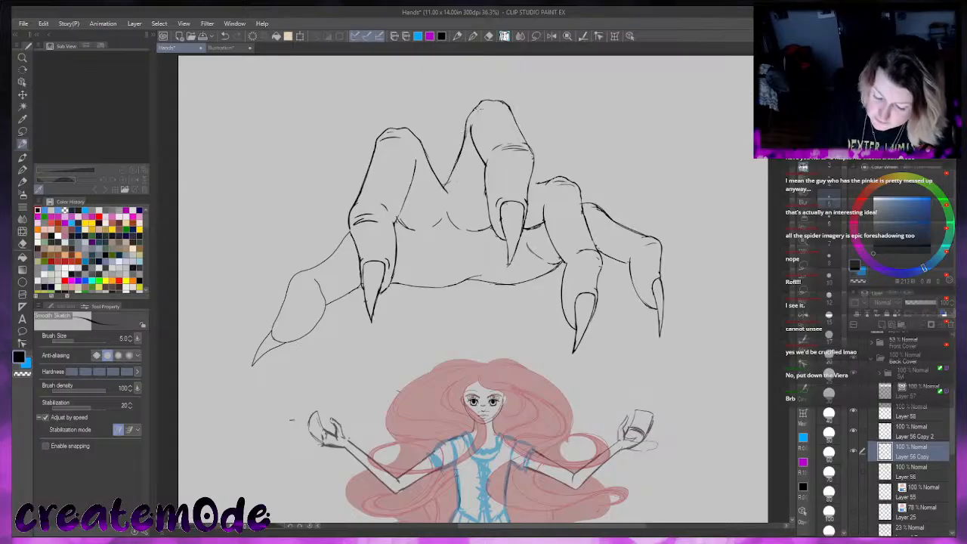
left_click_drag(449, 213, 484, 230)
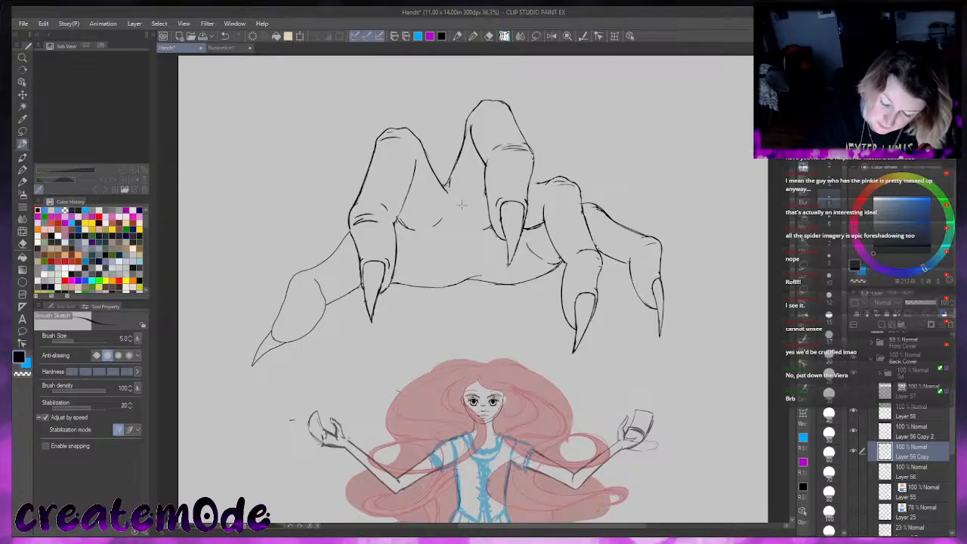
mouse_move(489, 210)
left_mouse_down()
mouse_move(456, 202)
mouse_move(489, 229)
left_mouse_up()
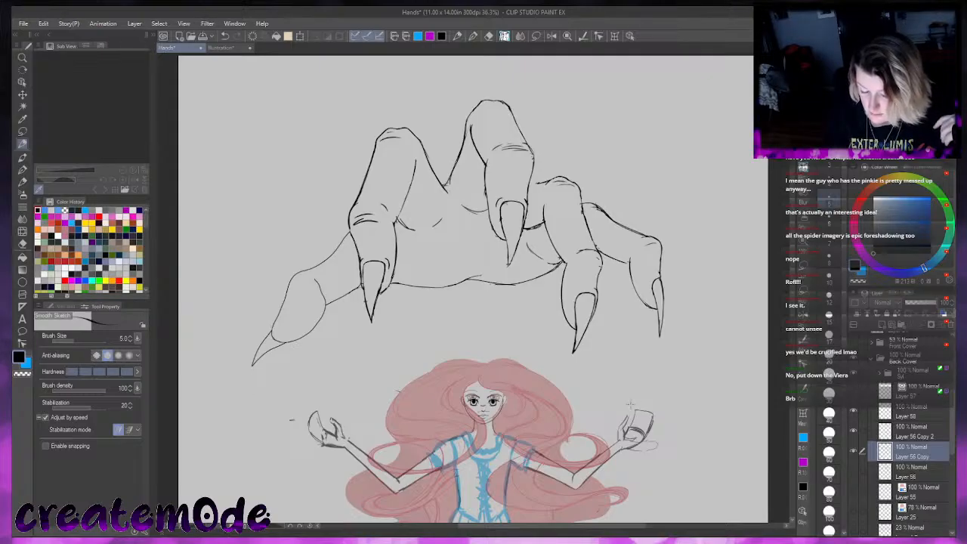
Lasso the index finger and thumb together and shift them slightly toward the middle finger
left_click(22, 131)
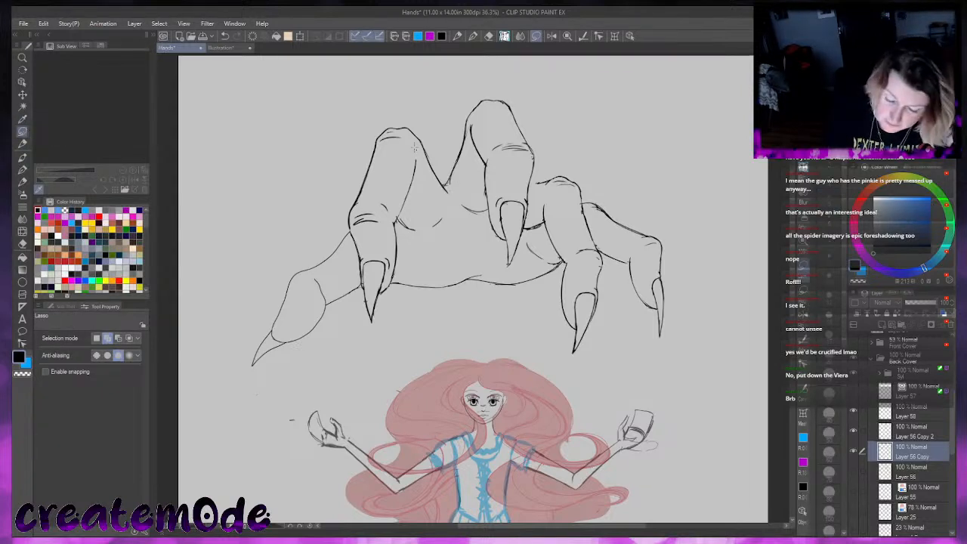
left_click_drag(421, 182, 401, 291)
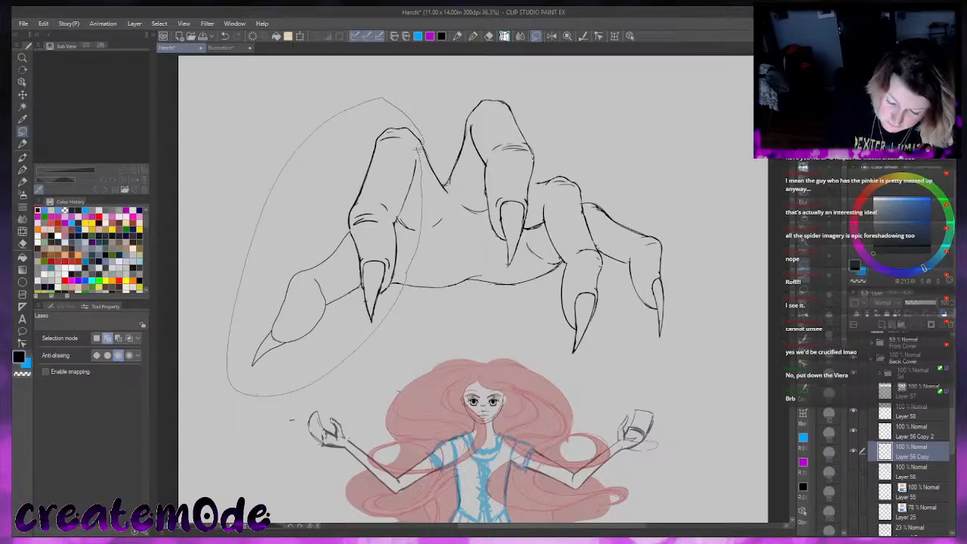
left_click_drag(423, 144, 418, 148)
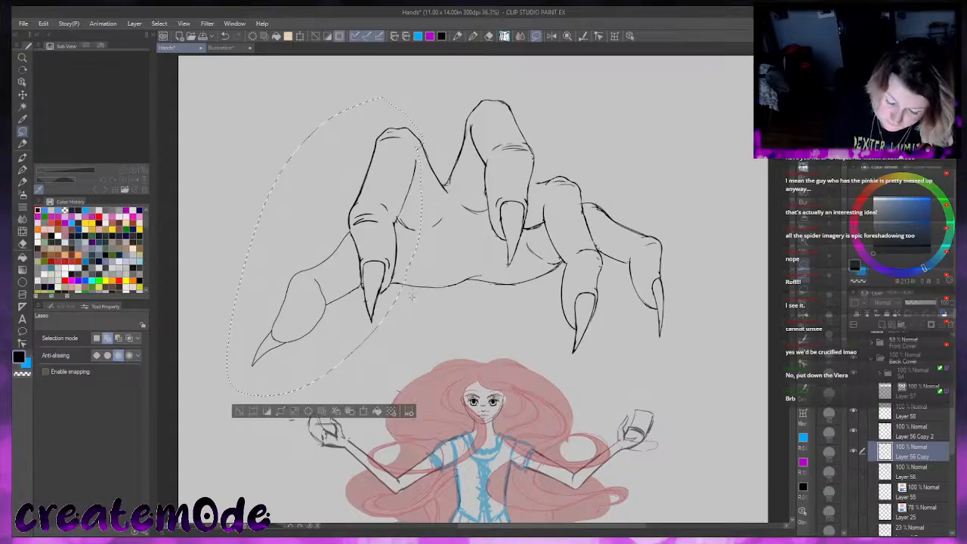
left_click(372, 414)
left_click_drag(335, 342, 348, 345)
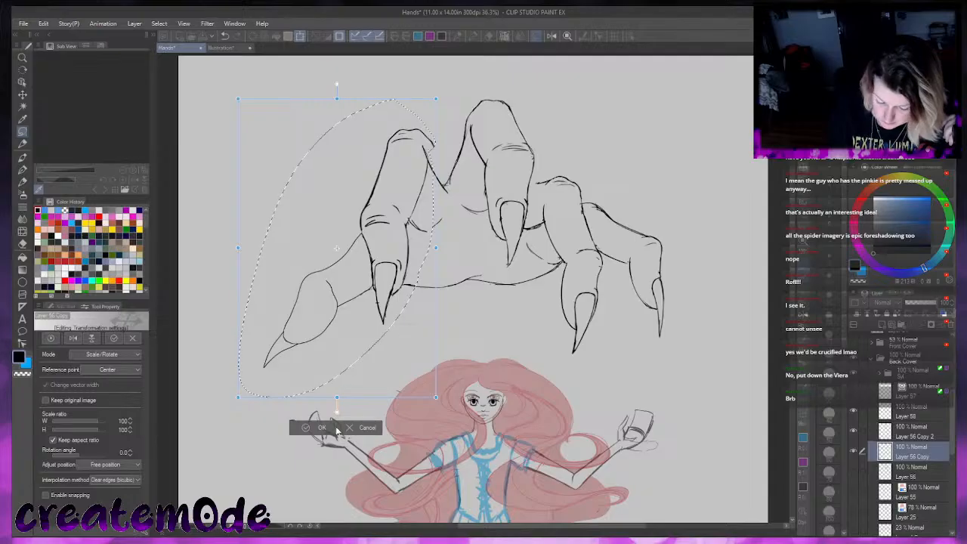
left_click(319, 428)
left_click(254, 412)
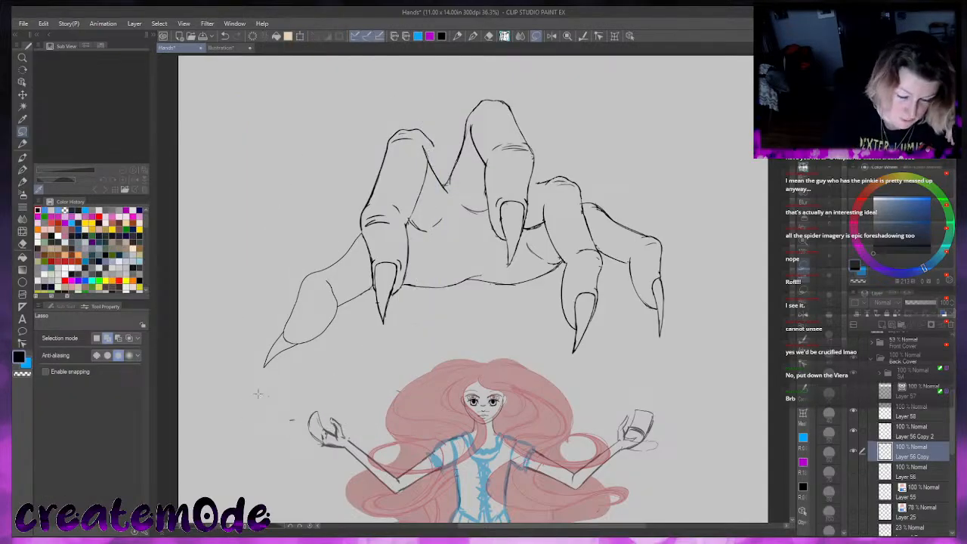
Redraw the index finger's inner edge down to the gap beside the middle finger and sketch new crease lines across the palm
left_click(23, 147)
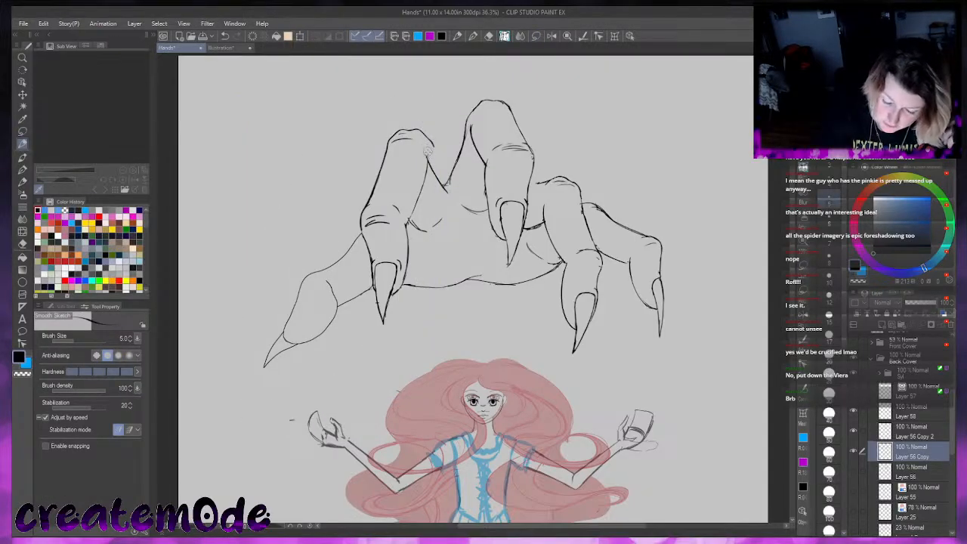
left_click_drag(439, 154, 449, 186)
left_click_drag(418, 224, 409, 219)
key("ctrl+z")
key("ctrl+z")
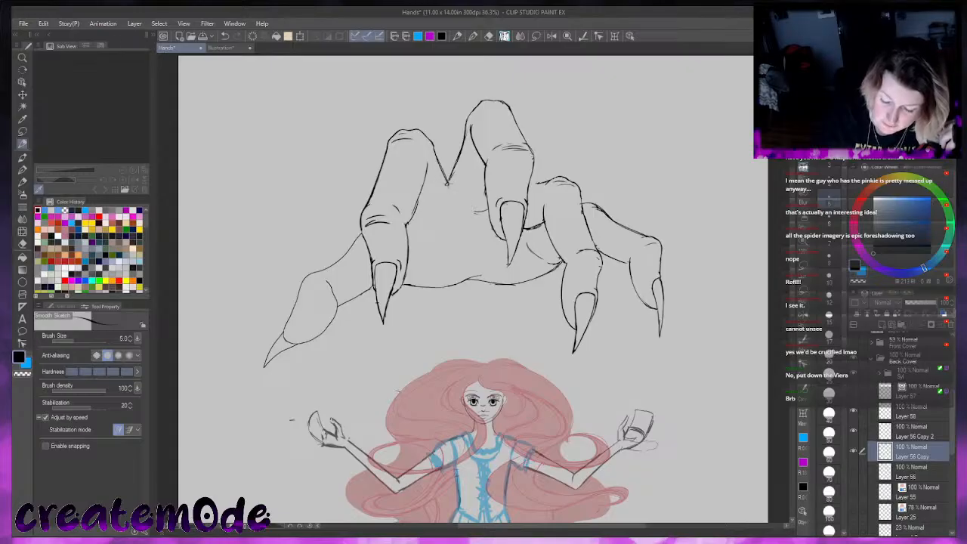
key("ctrl+z")
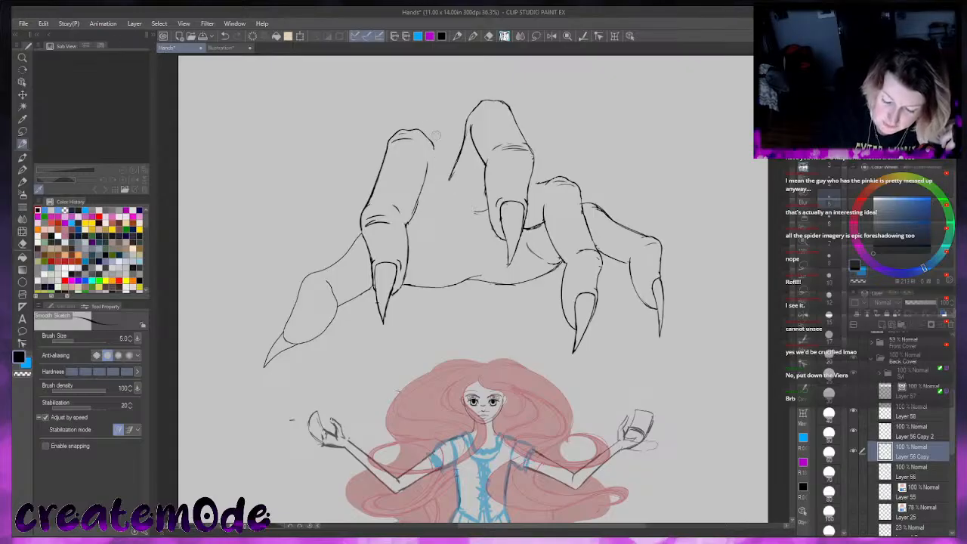
mouse_move(436, 172)
left_mouse_down()
mouse_move(442, 196)
mouse_move(458, 158)
left_mouse_up()
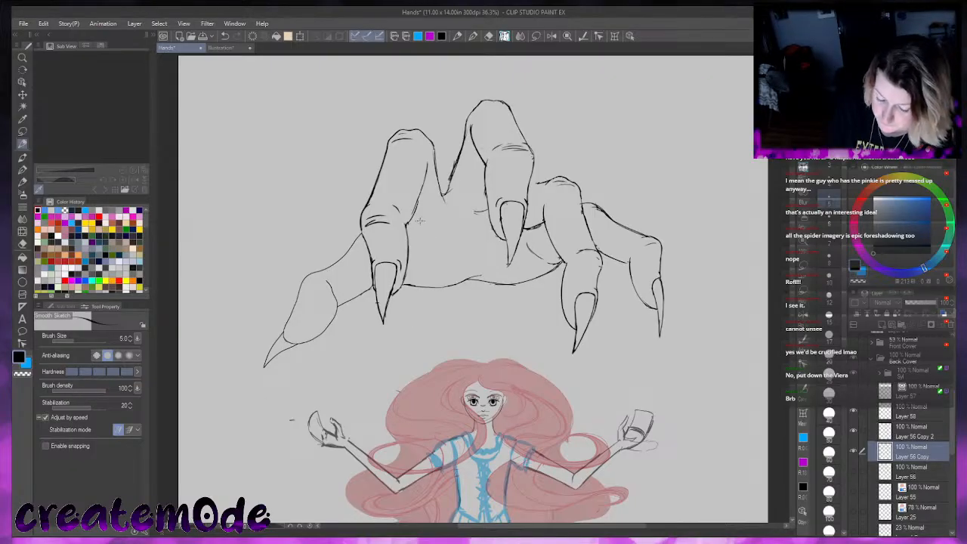
left_click_drag(423, 242, 522, 261)
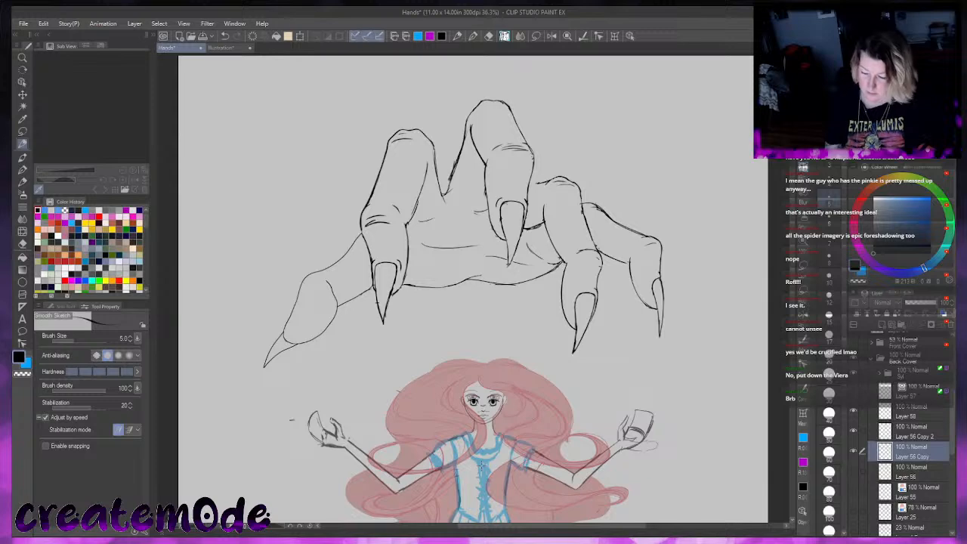
Mirror the canvas view and rotate the index finger's lower section by about -4.7 degrees, nudging it upward and toward the palm
key("h")
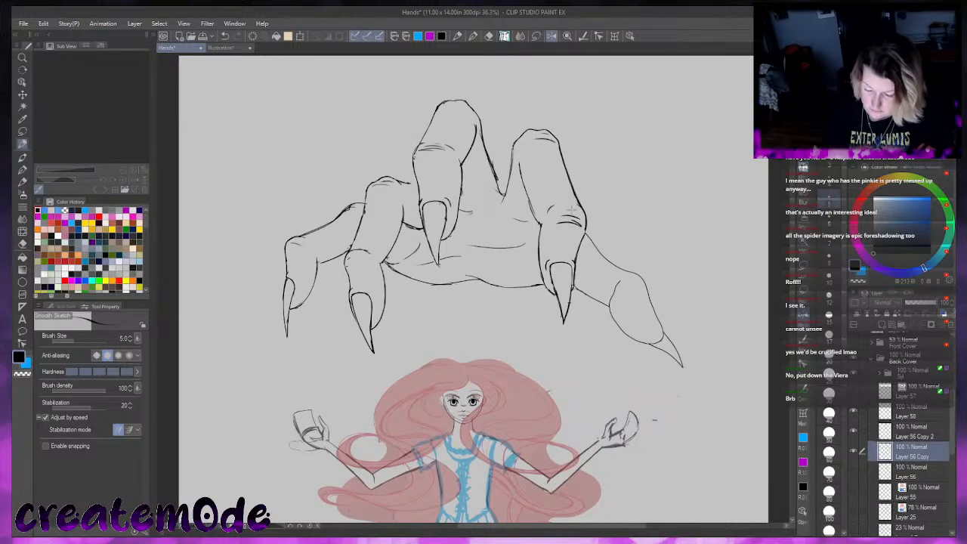
left_click(22, 131)
mouse_move(584, 206)
left_mouse_down()
mouse_move(547, 202)
mouse_move(535, 255)
mouse_move(546, 313)
mouse_move(578, 324)
mouse_move(585, 203)
left_mouse_up()
left_click(587, 350)
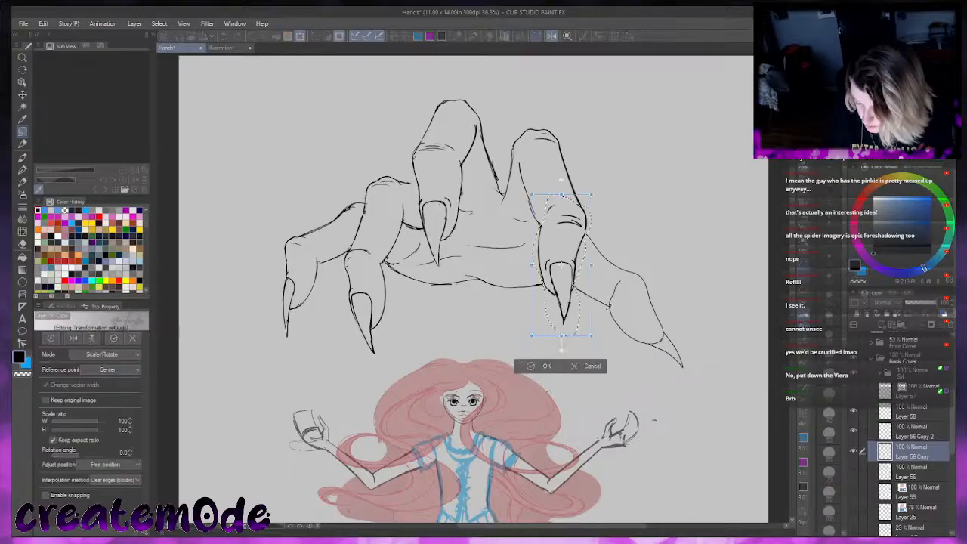
left_click_drag(690, 256, 689, 258)
left_click_drag(582, 313, 573, 303)
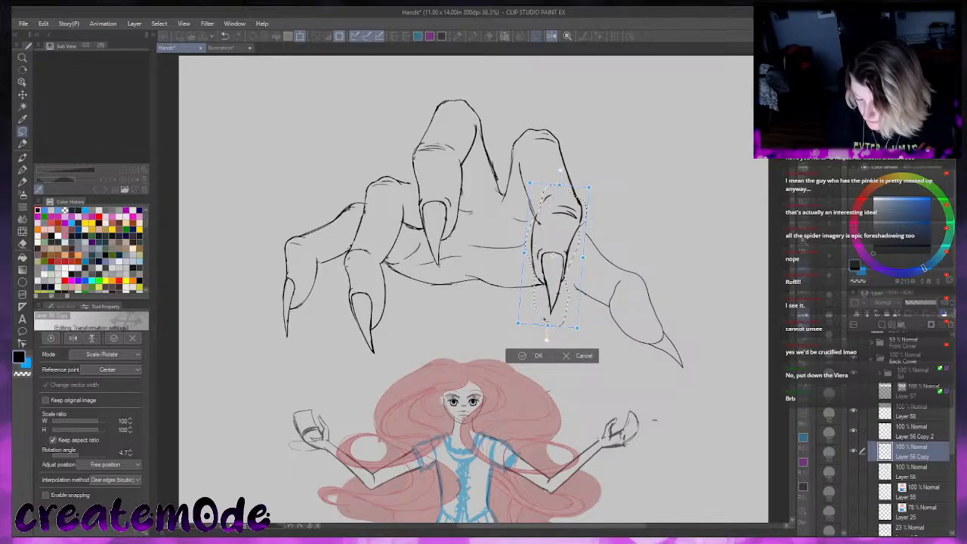
left_click(529, 355)
left_click(481, 323)
Lasso the index finger's claw tip, rotate it by about -11.5 degrees and tuck it inward toward the palm
mouse_move(572, 259)
left_mouse_down()
mouse_move(529, 279)
mouse_move(538, 313)
mouse_move(563, 311)
mouse_move(573, 258)
left_mouse_up()
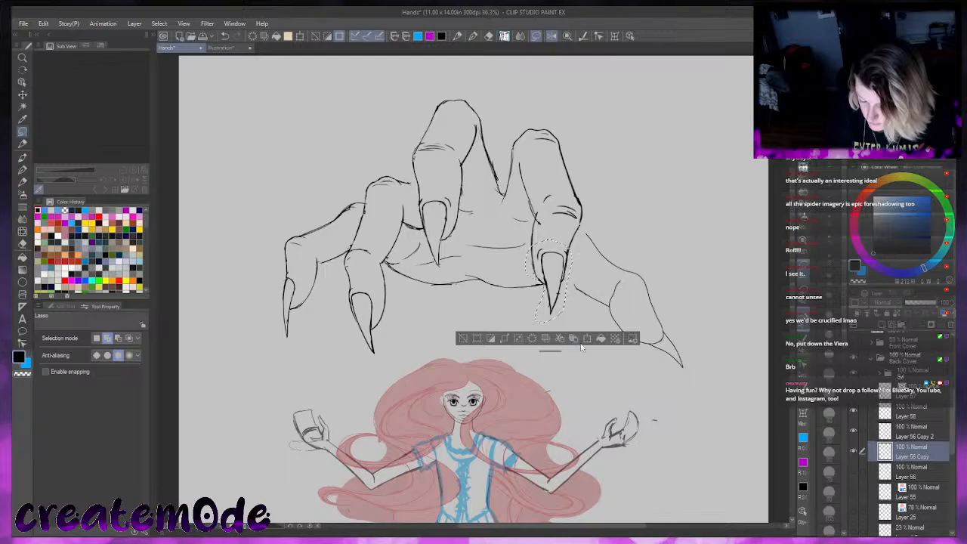
key("ctrl+t")
mouse_move(662, 259)
left_mouse_down()
mouse_move(657, 275)
mouse_move(607, 288)
left_mouse_up()
left_click_drag(564, 314, 557, 308)
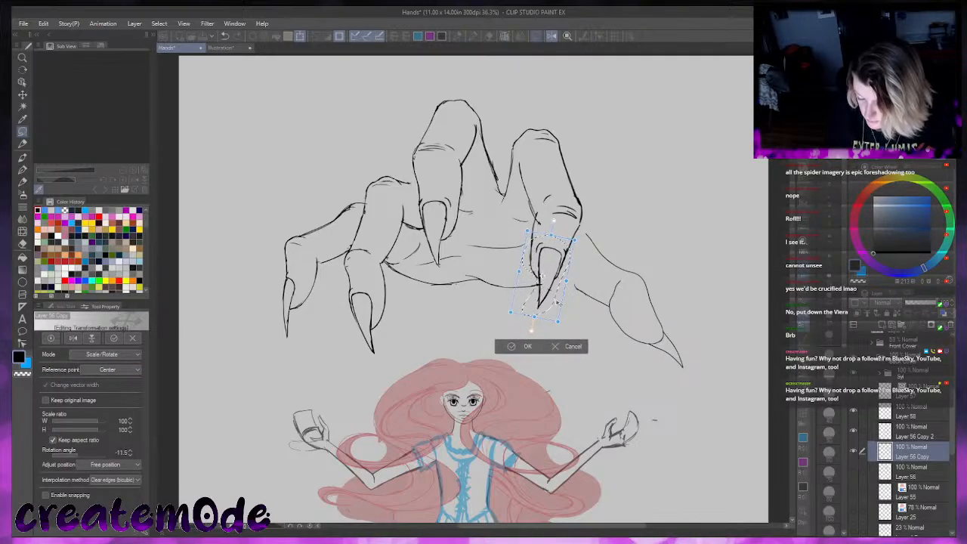
left_click(514, 347)
key("ctrl+d")
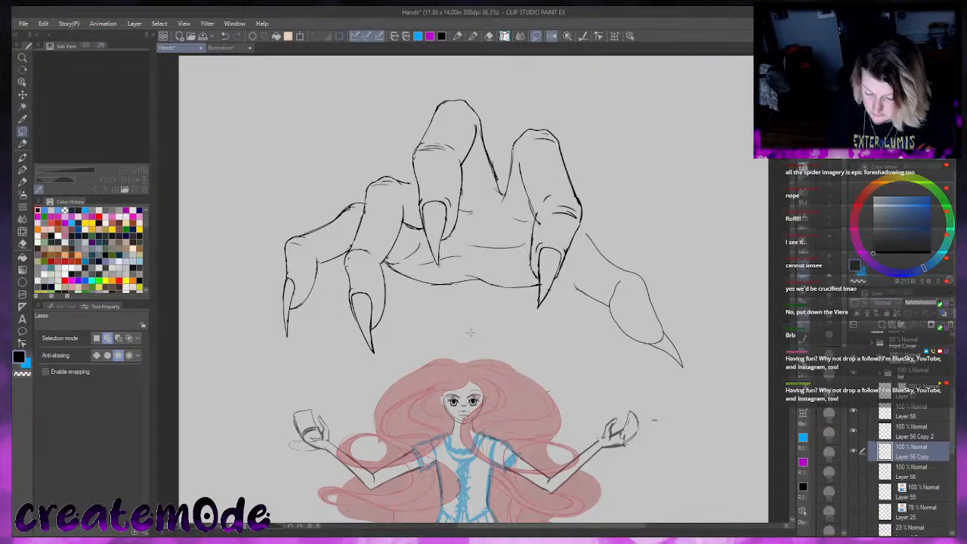
Lasso the little finger's clawed end, rotate it by about 15.7 degrees and move it closer to the ring finger
mouse_move(291, 217)
left_mouse_down()
mouse_move(310, 230)
mouse_move(321, 260)
mouse_move(265, 359)
mouse_move(257, 238)
left_mouse_up()
left_click(340, 387)
left_click_drag(333, 371, 342, 333)
left_click_drag(332, 294, 351, 299)
left_click_drag(323, 195, 336, 198)
left_click_drag(339, 332, 342, 325)
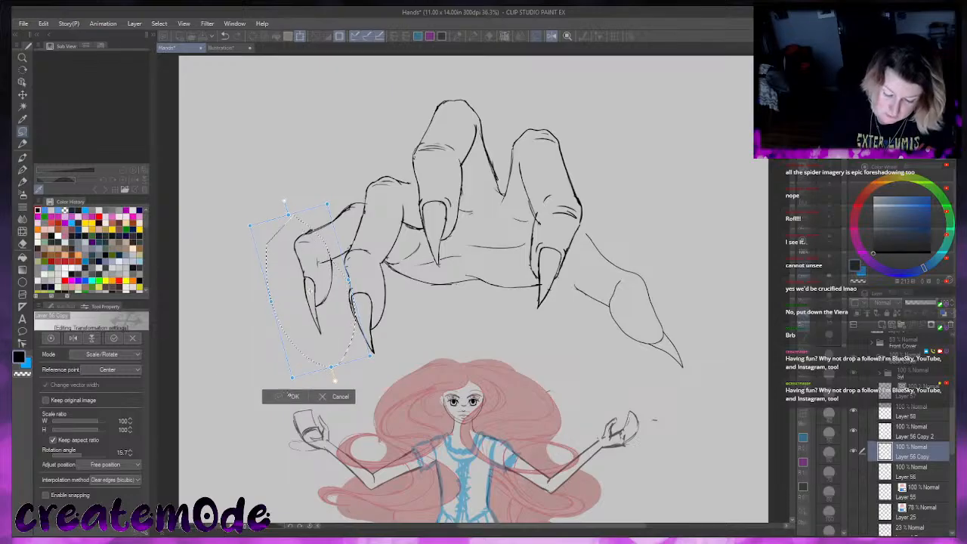
left_click(288, 396)
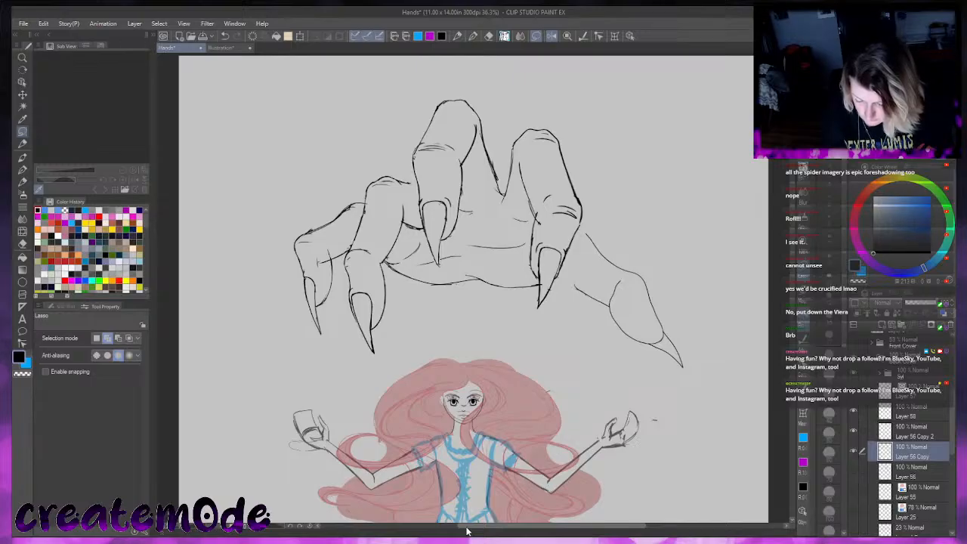
Extend the thumb's outlines to meet the index finger and palm, and clean up the overlapping line inside the little finger
left_click(22, 143)
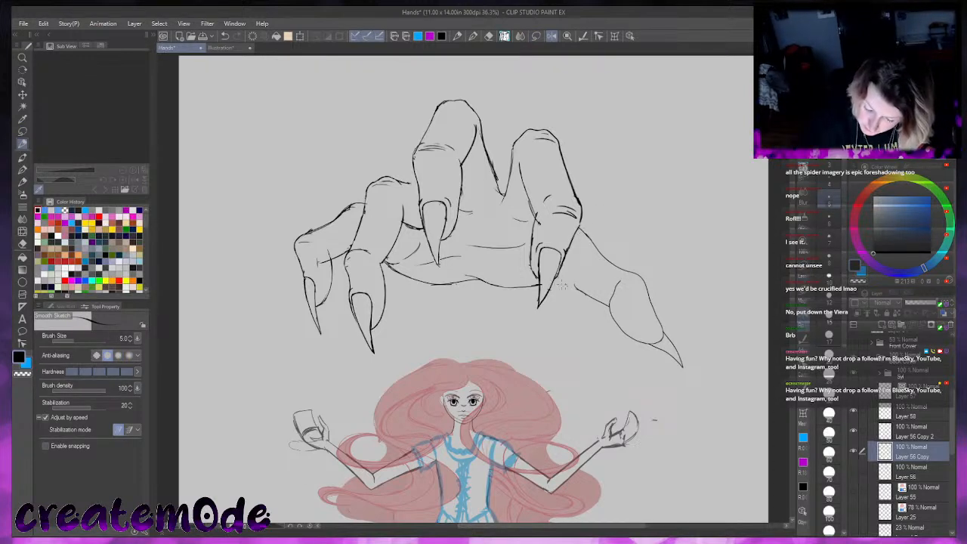
mouse_move(573, 273)
left_mouse_down()
mouse_move(579, 290)
mouse_move(573, 278)
mouse_move(550, 281)
left_mouse_up()
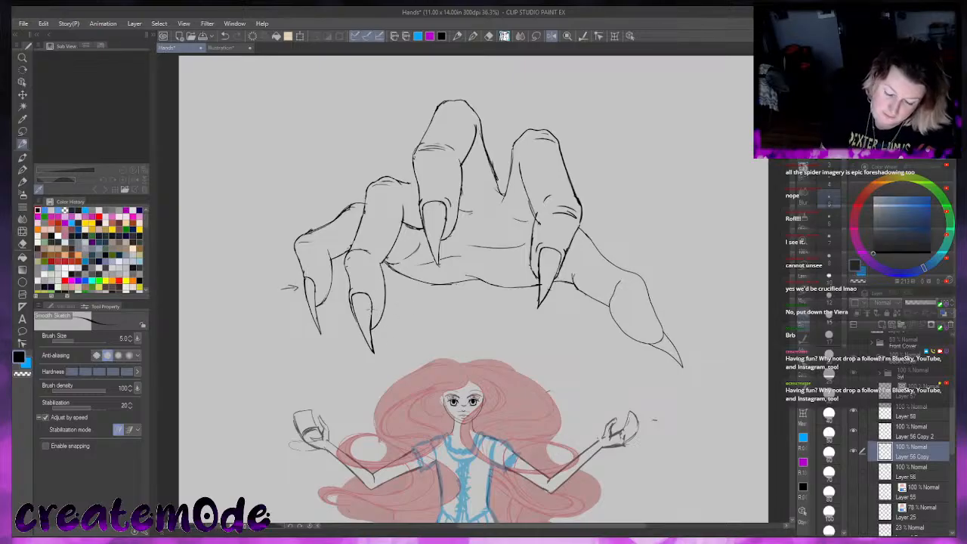
left_click(22, 132)
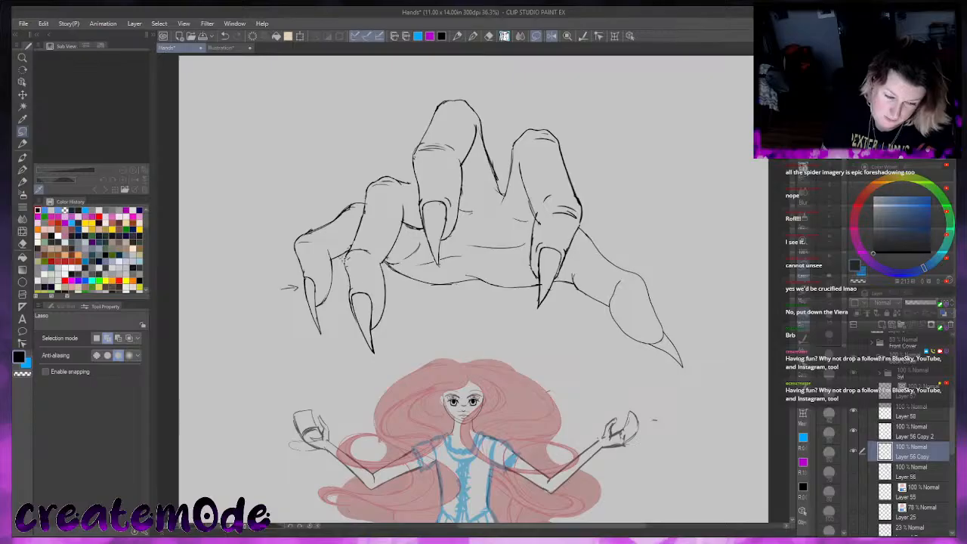
left_click_drag(355, 292, 373, 363)
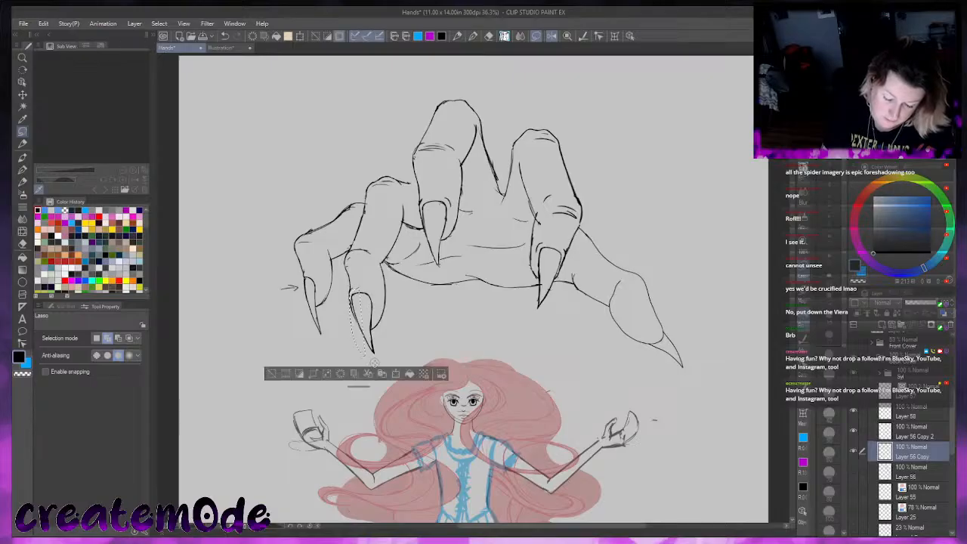
left_click(276, 374)
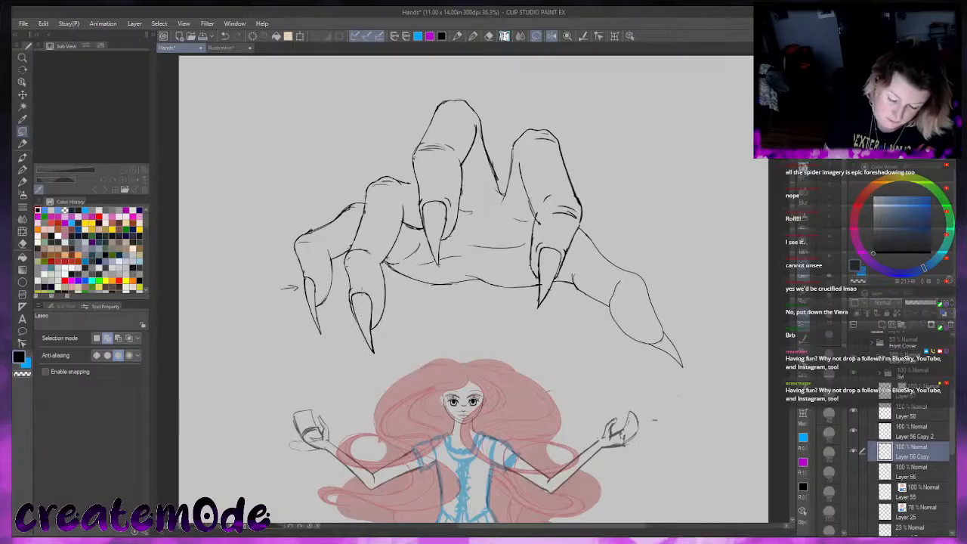
left_click_drag(353, 291, 374, 361)
left_click(290, 383)
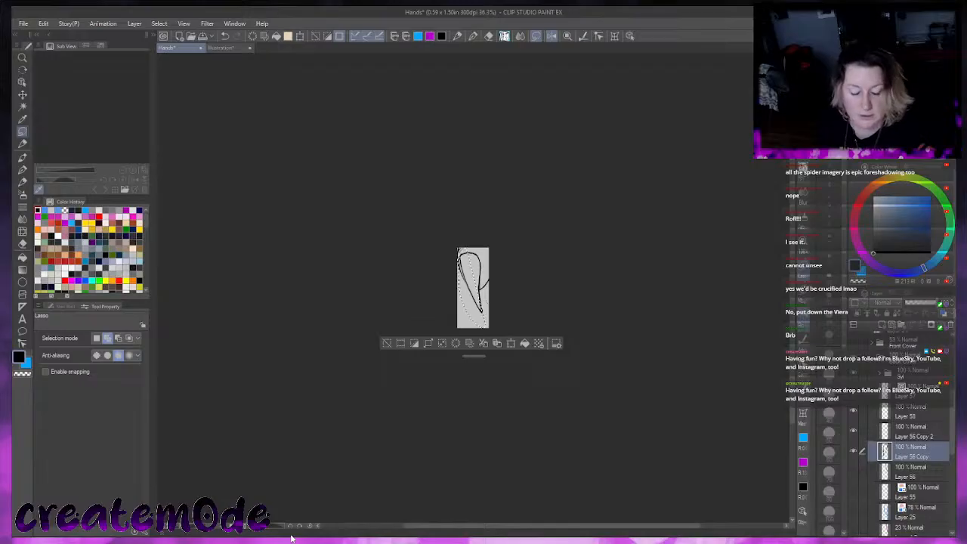
left_click(226, 36)
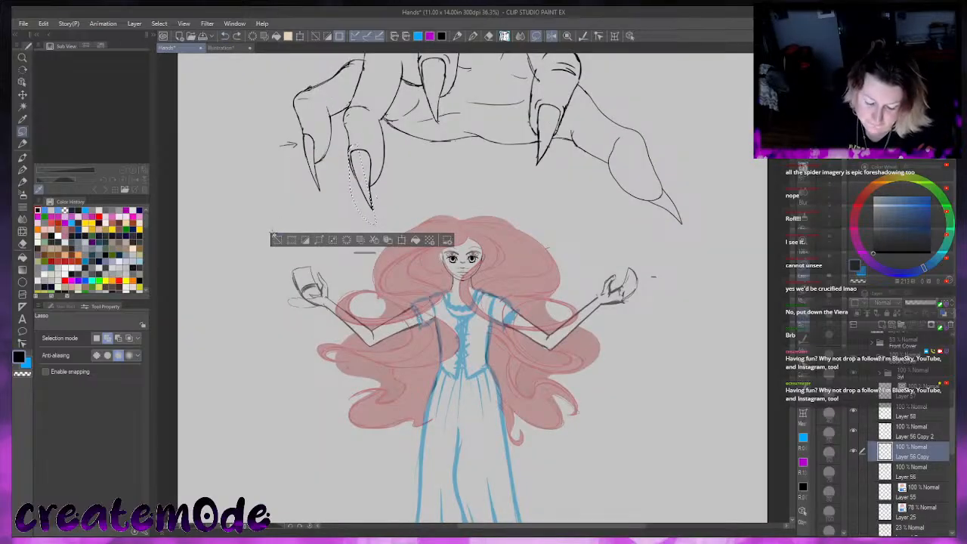
left_click(279, 241)
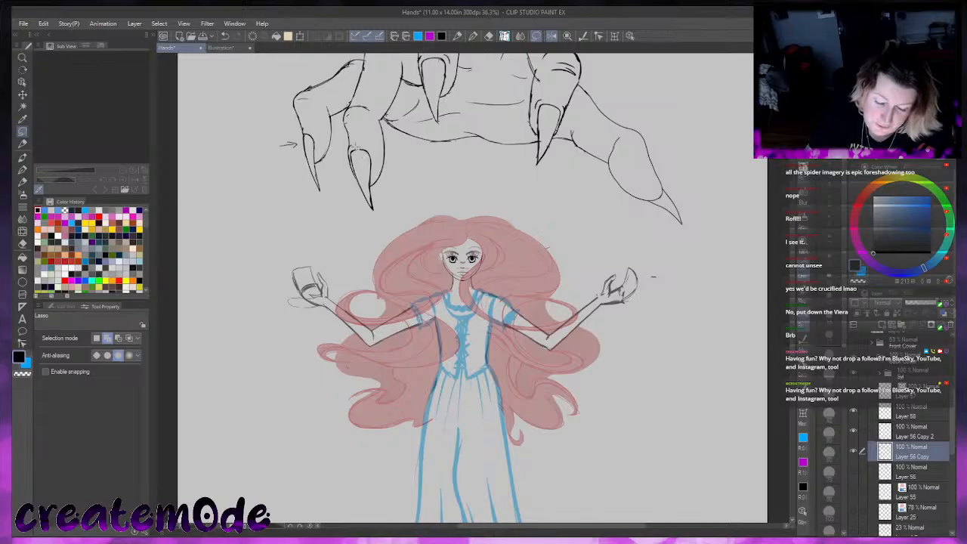
Lasso the ring finger's claw and rotate it by about -1.7 degrees
mouse_move(352, 159)
left_mouse_down()
mouse_move(355, 185)
mouse_move(378, 198)
mouse_move(370, 157)
mouse_move(407, 142)
mouse_move(400, 136)
mouse_move(378, 166)
left_mouse_up()
left_click(406, 239)
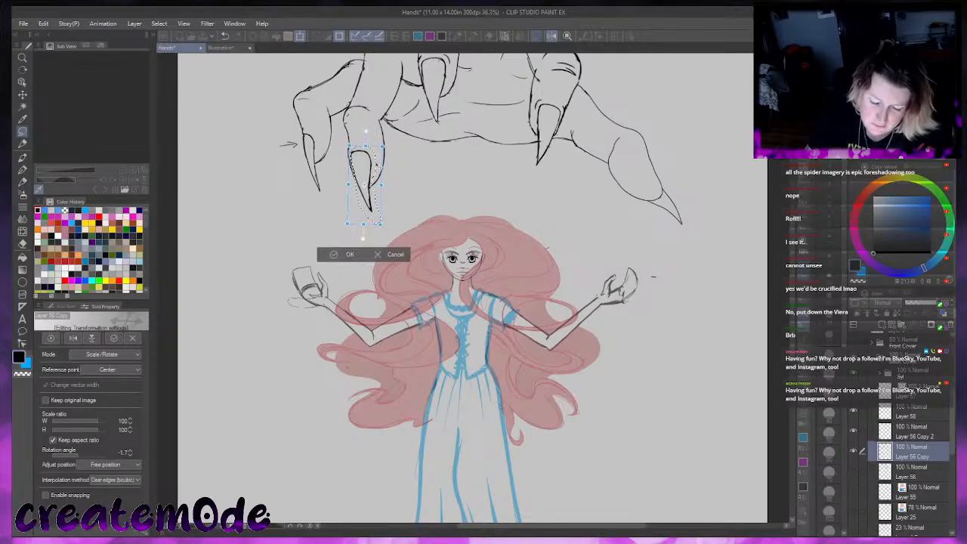
left_click(340, 254)
left_click(280, 239)
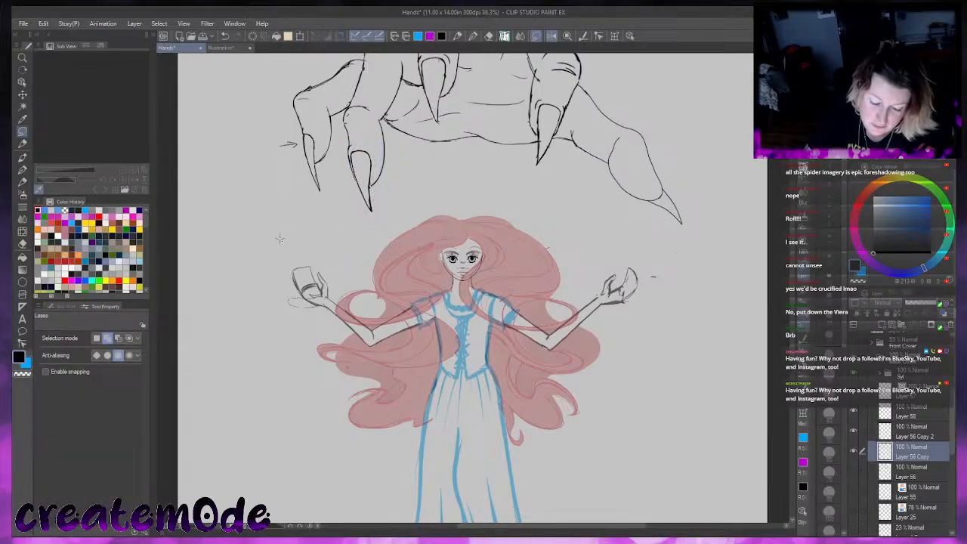
Redraw the ring finger's outer outline between its last knuckle and the base of the claw
key("p")
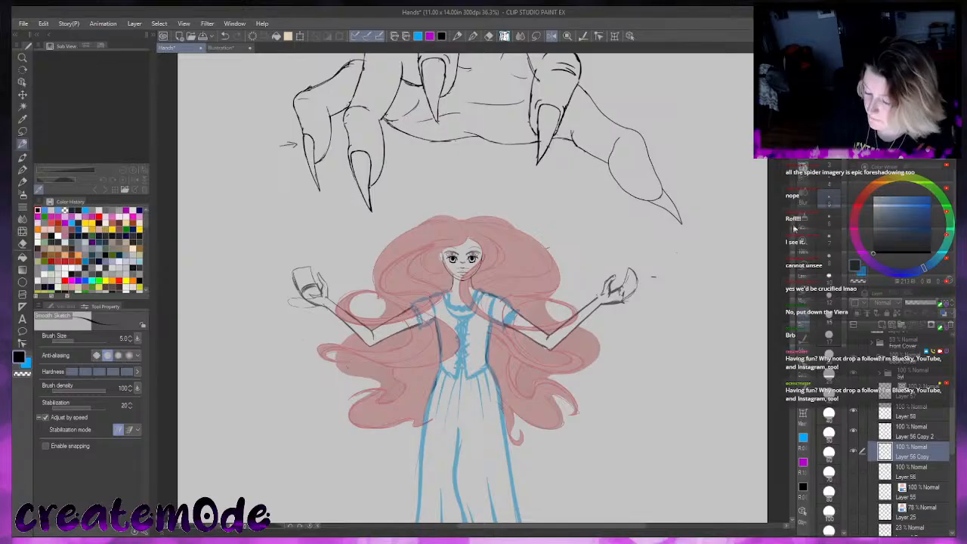
scroll(473, 287, "up", 4)
key("ctrl+minus")
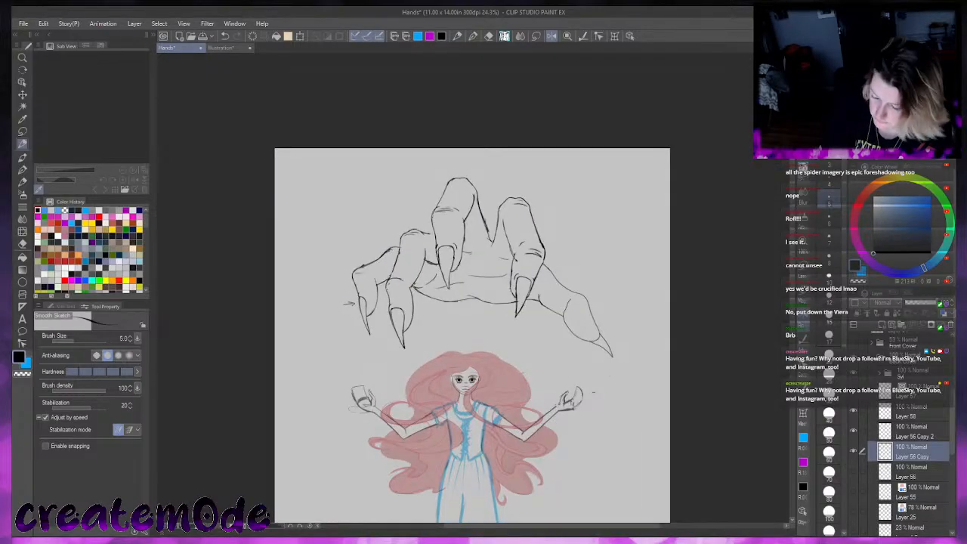
key("ctrl+plus")
key("ctrl+plus")
key("ctrl+plus")
scroll(599, 429, "left", 5)
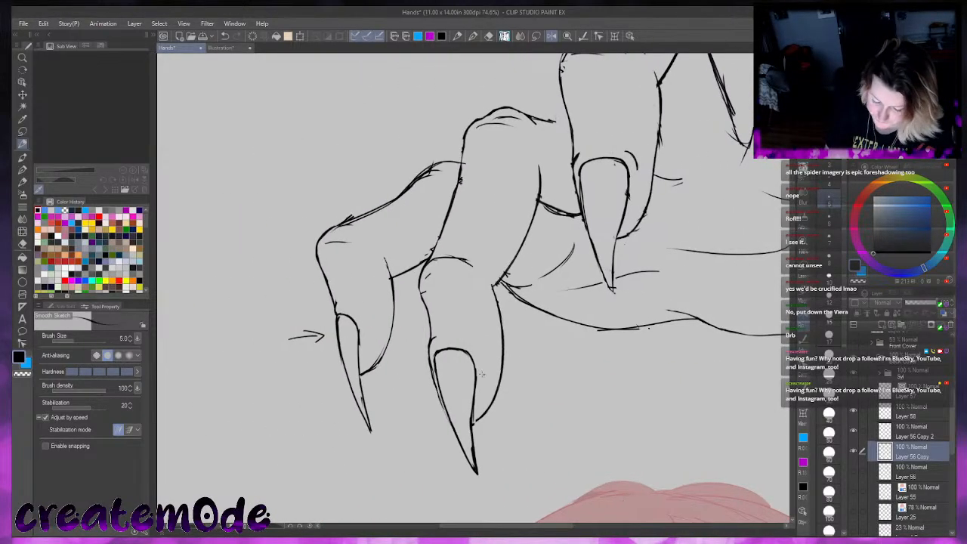
left_click_drag(425, 310, 431, 339)
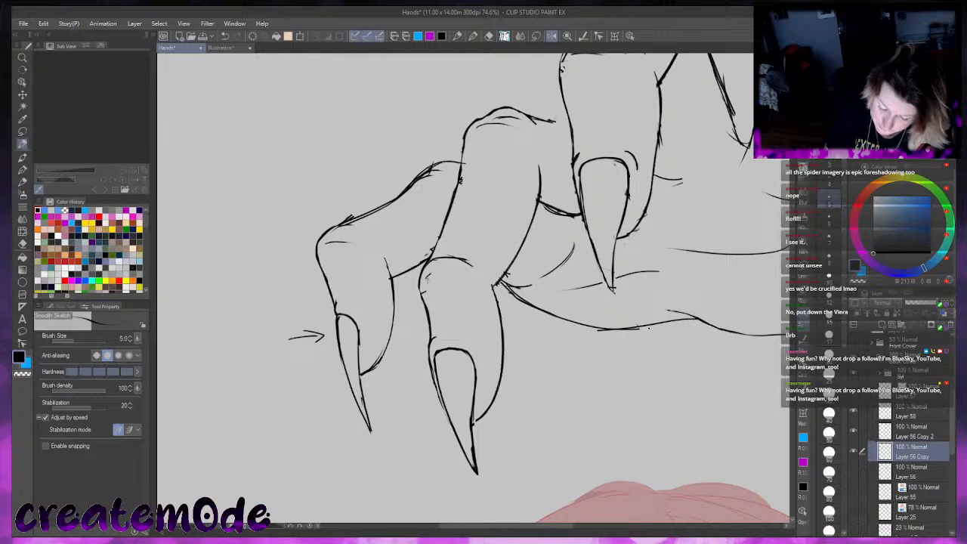
key("ctrl+z")
left_click_drag(420, 293, 429, 338)
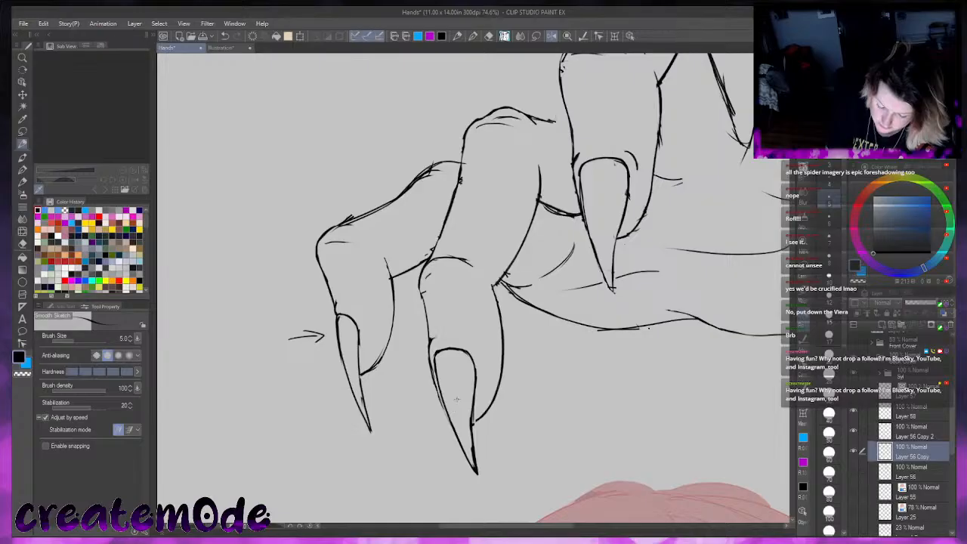
Lasso the tip of the ring finger's claw, rotate it by about -6.3 degrees and realign it with the claw's base
left_click(23, 132)
mouse_move(480, 390)
left_mouse_down()
mouse_move(445, 388)
mouse_move(484, 453)
mouse_move(481, 405)
left_mouse_up()
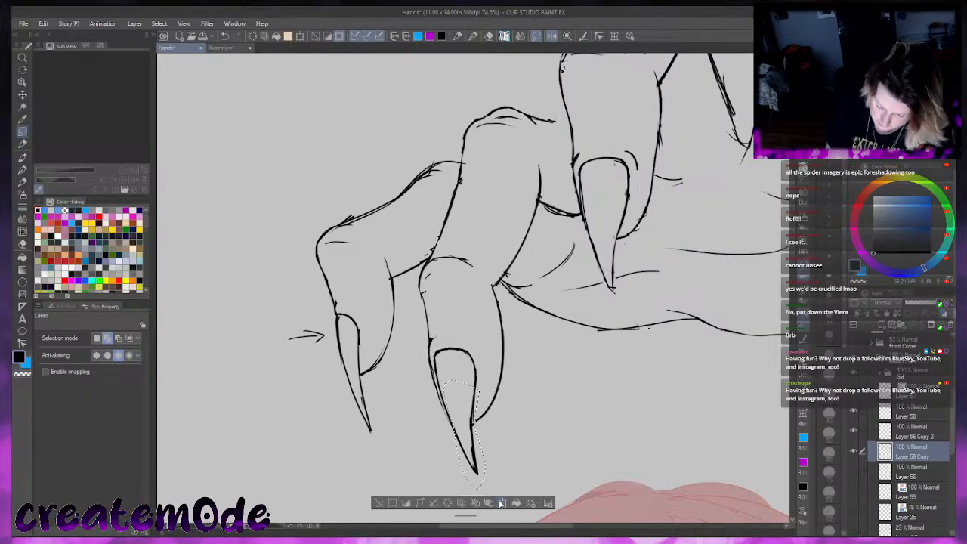
key("ctrl+t")
left_click_drag(541, 435, 542, 437)
left_click_drag(482, 458, 478, 454)
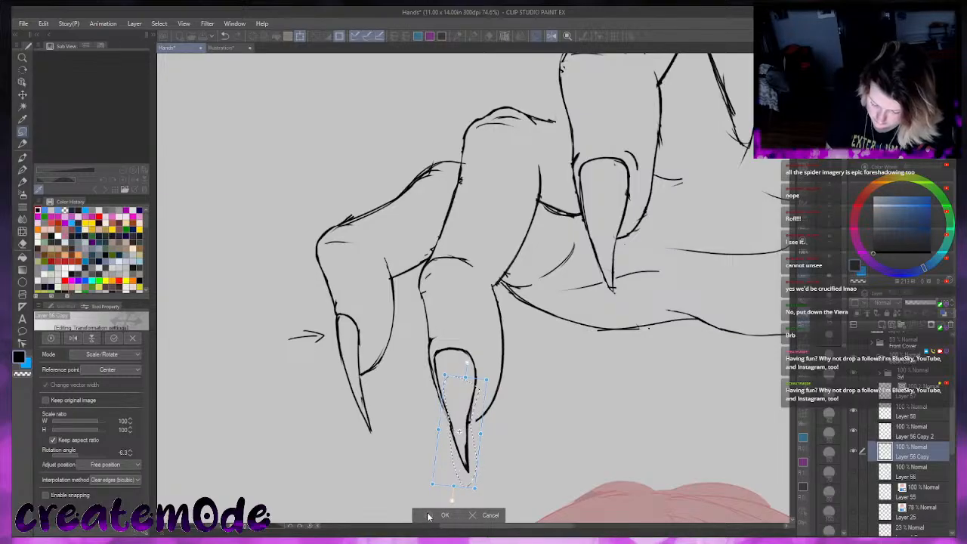
left_click(436, 515)
key("ctrl+d")
Redraw the ring finger's claw edges so they join the fingertip smoothly, and touch up the edge of the middle finger's claw
left_click(23, 144)
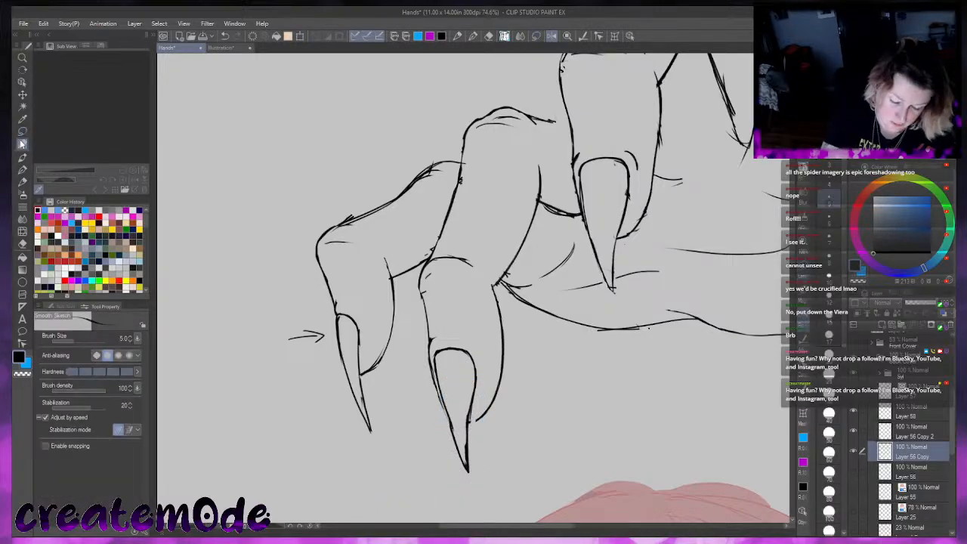
left_click(458, 453, "alt")
left_click_drag(439, 388, 447, 411)
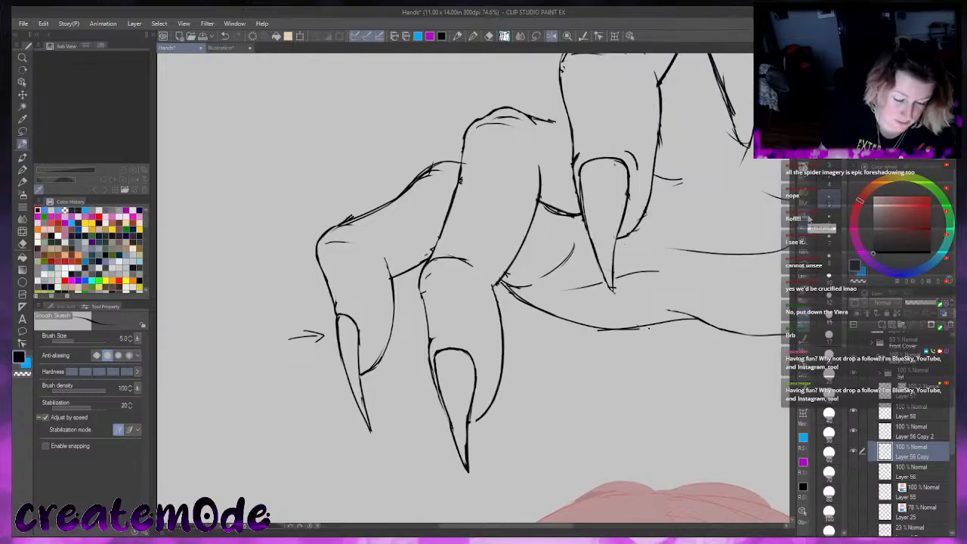
left_click_drag(440, 397, 455, 451)
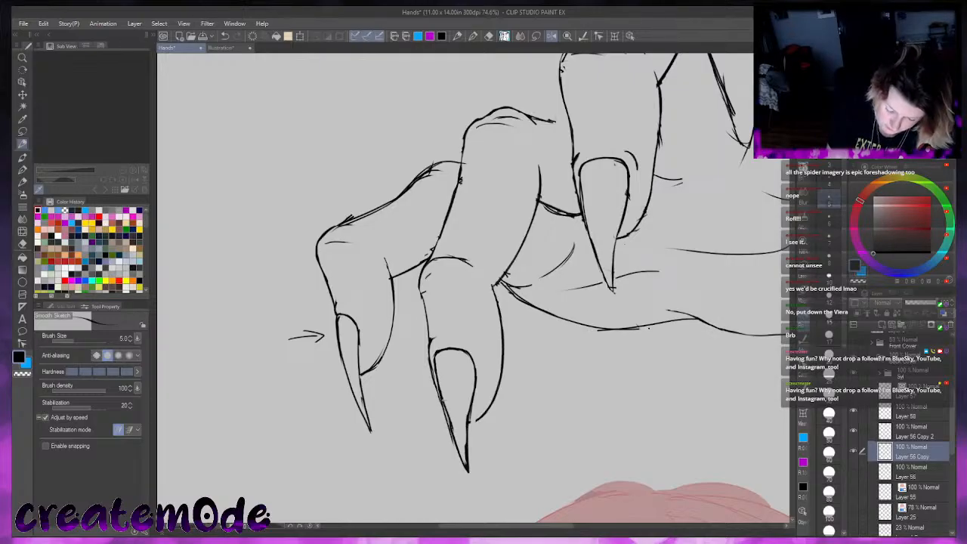
left_click_drag(445, 412, 458, 458)
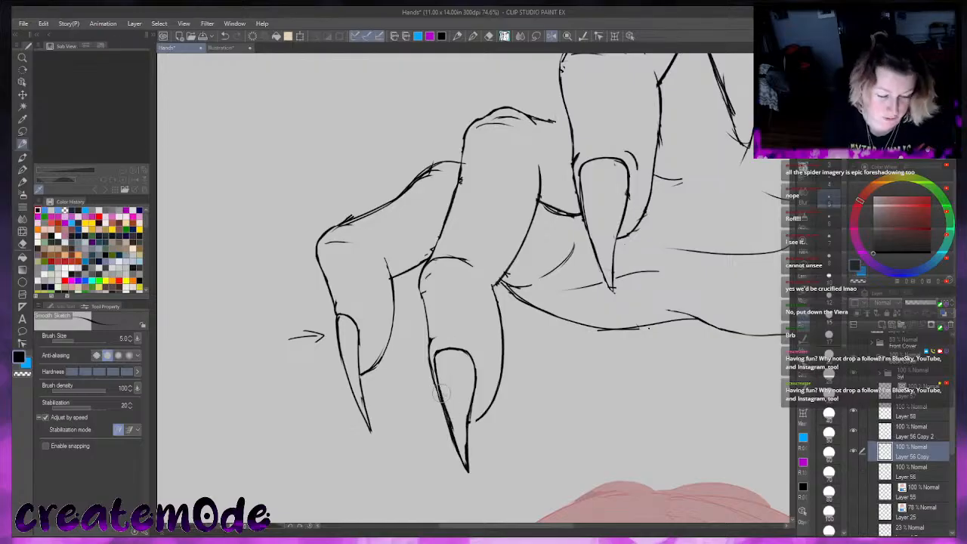
left_click_drag(439, 402, 454, 455)
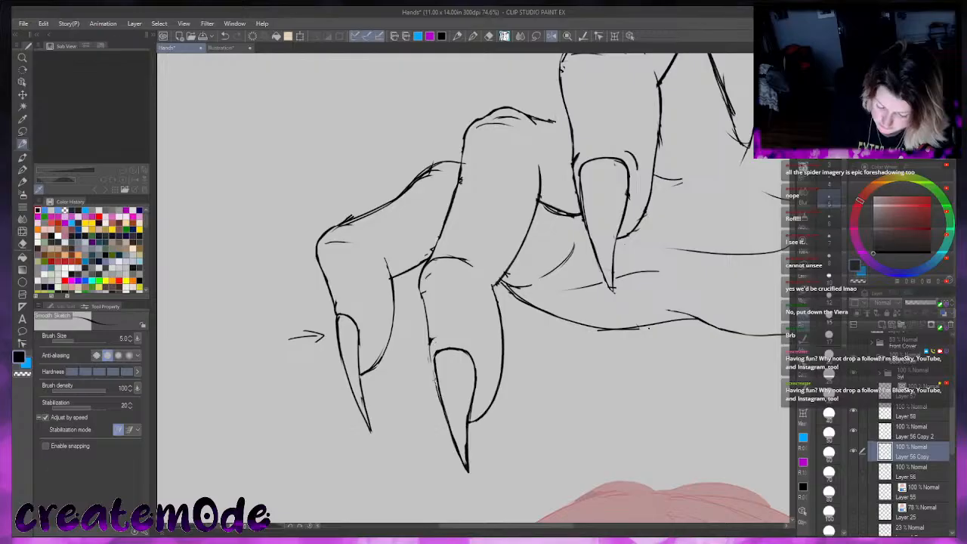
left_click_drag(431, 343, 444, 410)
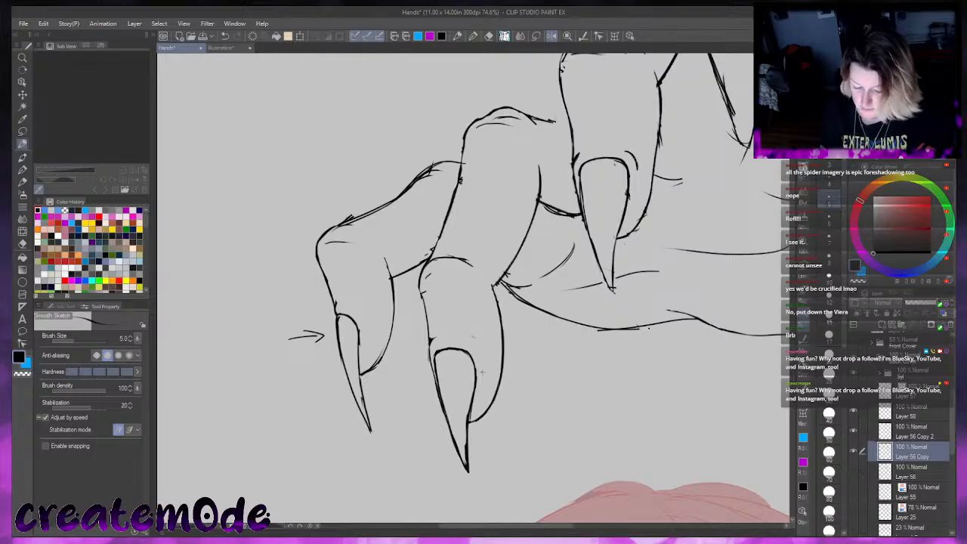
left_click_drag(473, 358, 477, 388)
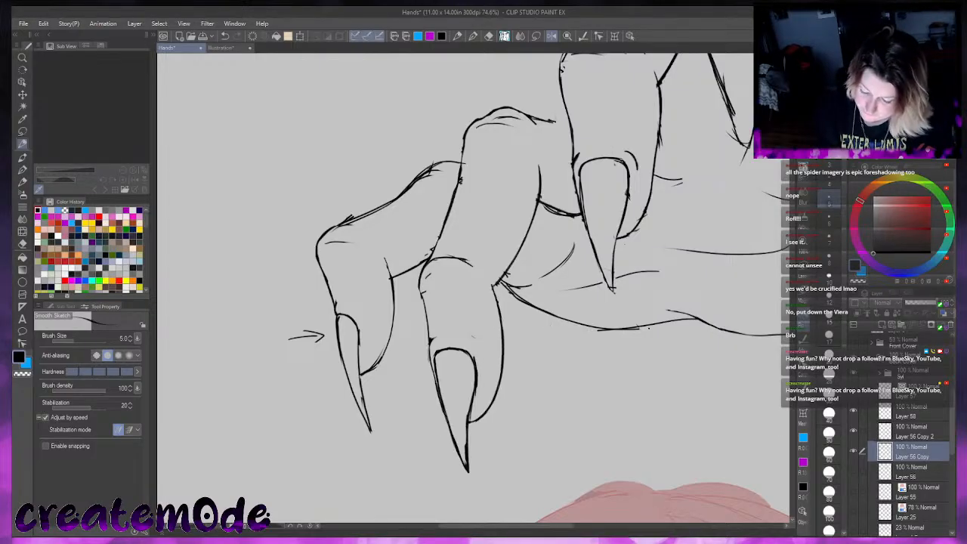
left_click_drag(626, 170, 627, 191)
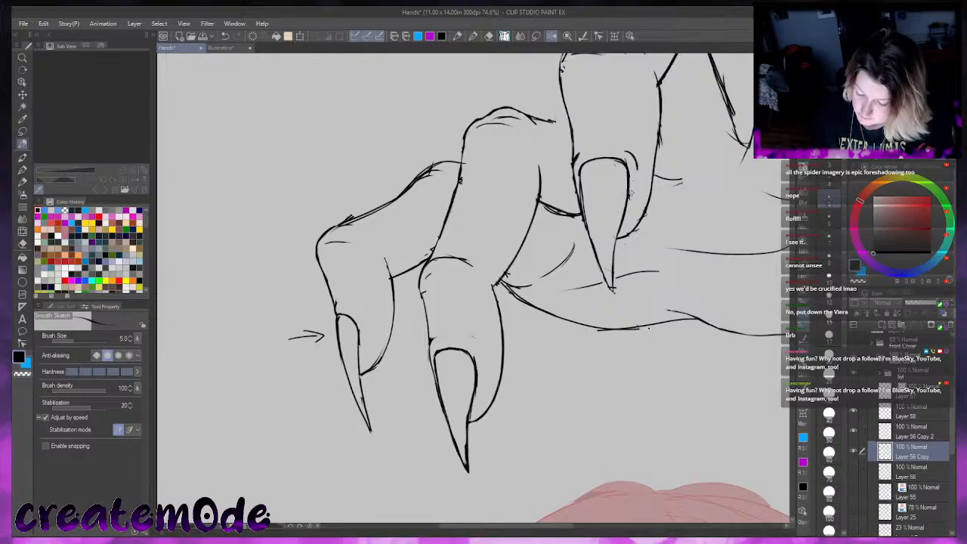
Remove Layer 56 Copy 2 after checking its visibility, and flip the canvas view back to its unmirrored orientation
left_click(854, 433)
left_click(854, 432)
left_click(914, 434)
left_click(921, 325)
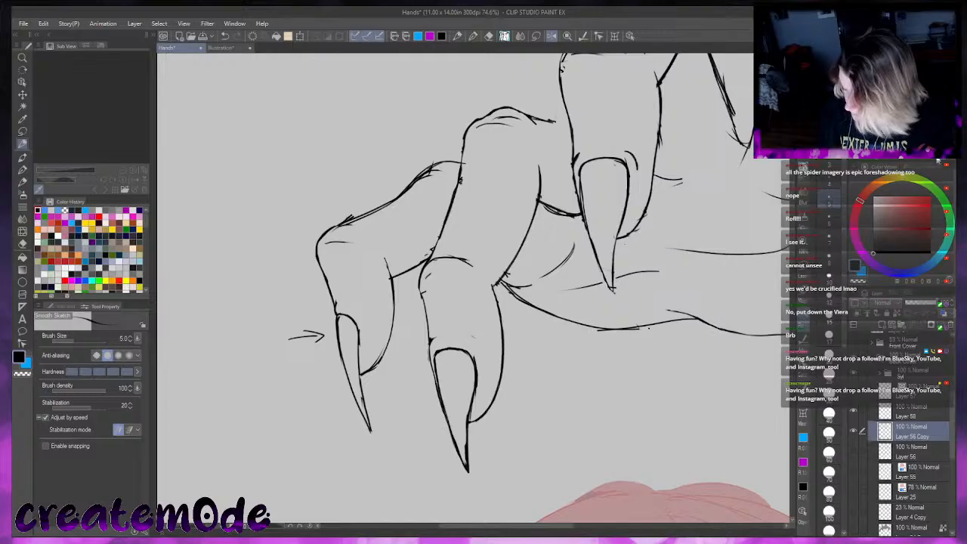
key("h")
key("ctrl+0")
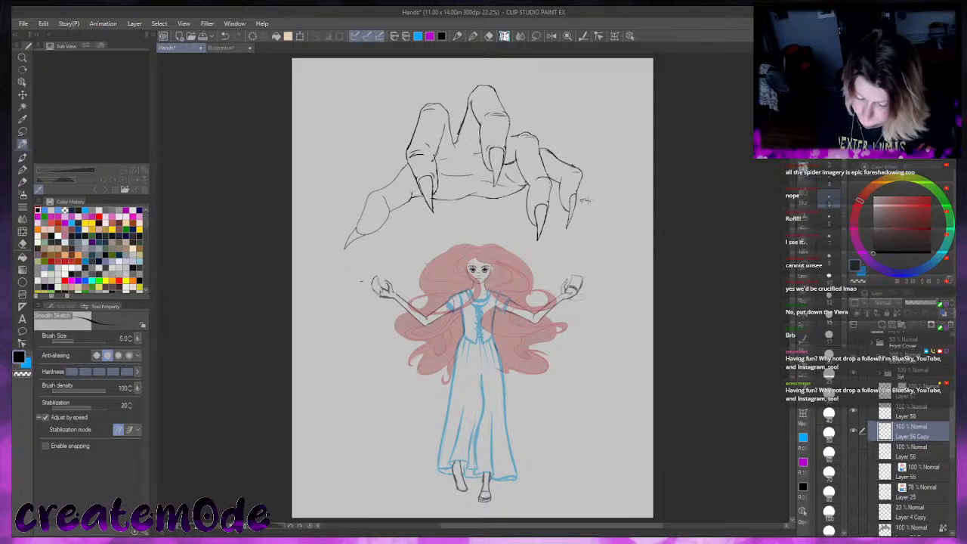
key("bracketright")
key("bracketright")
key("bracketright")
key("bracketright")
key("bracketright")
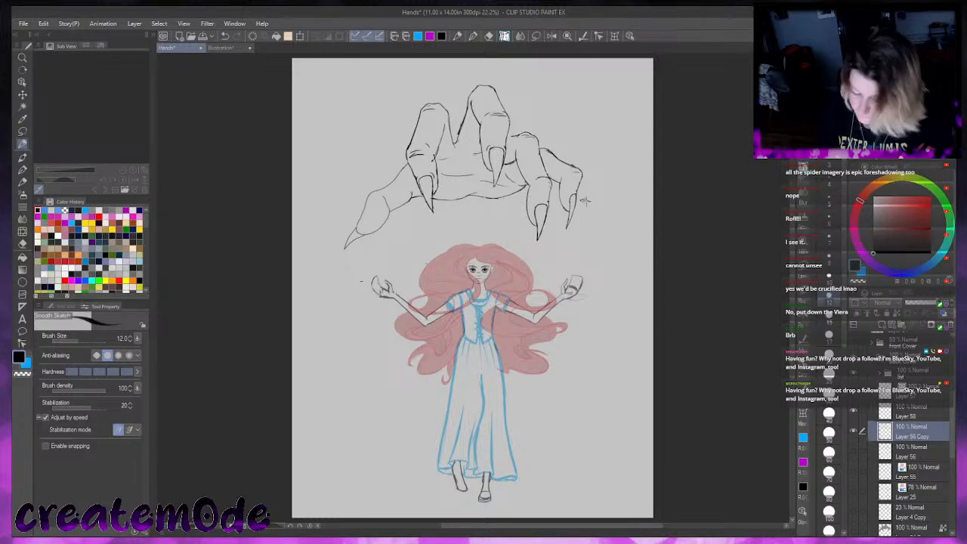
key("bracketleft")
key("bracketleft")
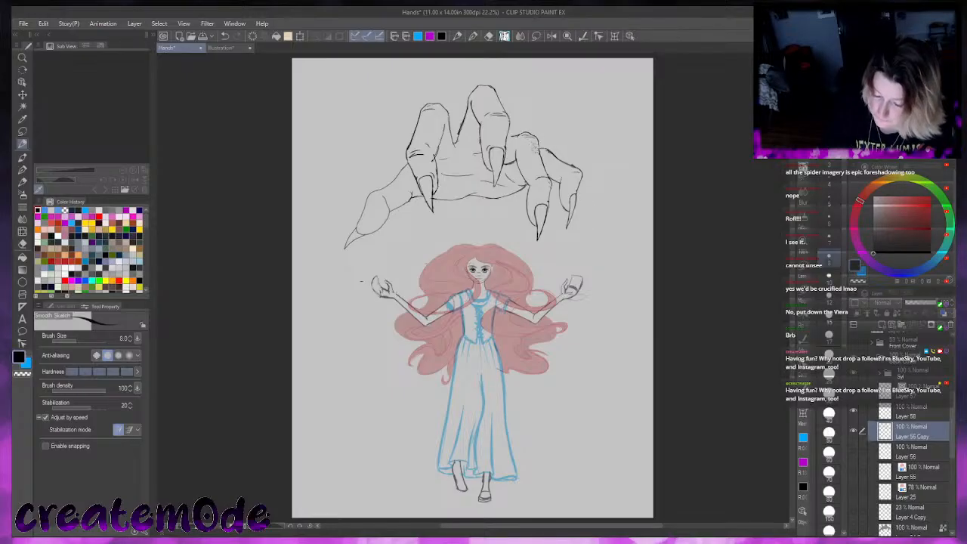
key("bracketleft")
key("bracketleft")
key("bracketleft")
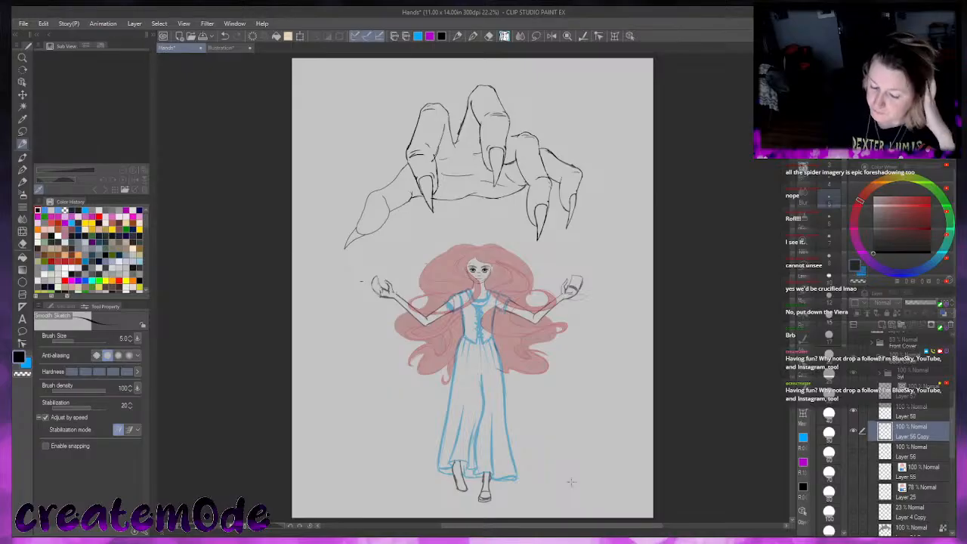
Lasso the ring and little fingers together, rotate them by about -12.5 degrees and shift them slightly upward and outward
key("m")
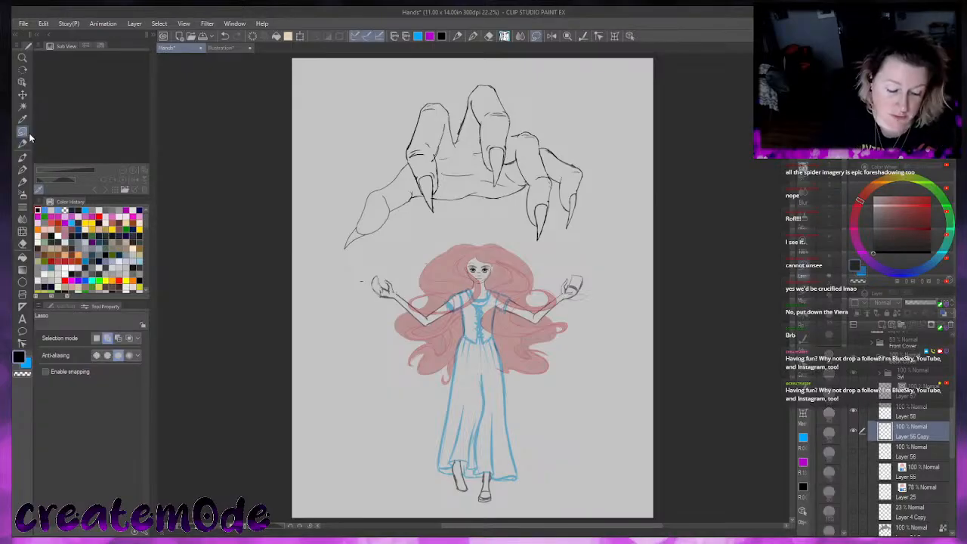
mouse_move(512, 161)
left_mouse_down()
mouse_move(508, 169)
mouse_move(526, 182)
mouse_move(519, 242)
mouse_move(563, 251)
mouse_move(584, 115)
mouse_move(513, 138)
left_mouse_up()
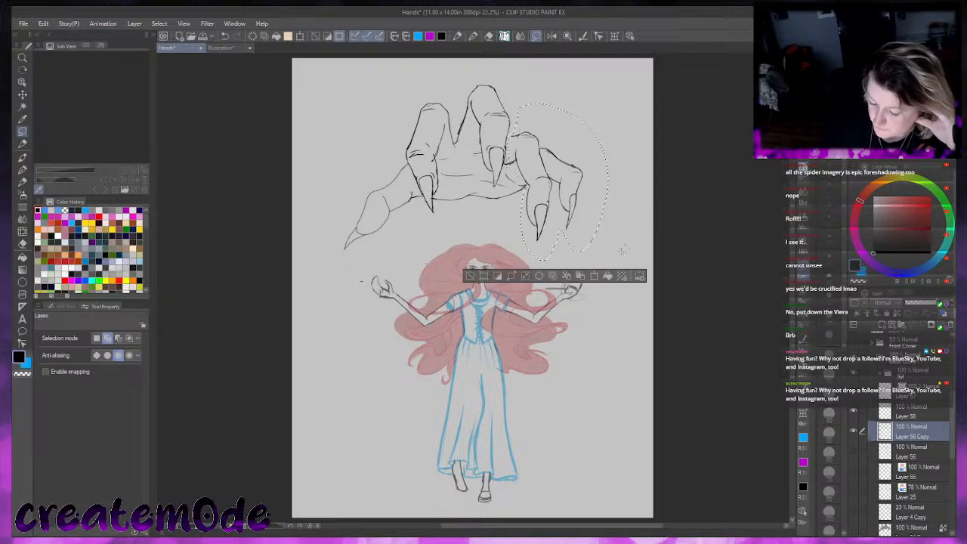
key("ctrl+t")
mouse_move(625, 261)
left_mouse_down()
mouse_move(627, 222)
mouse_move(605, 223)
left_mouse_up()
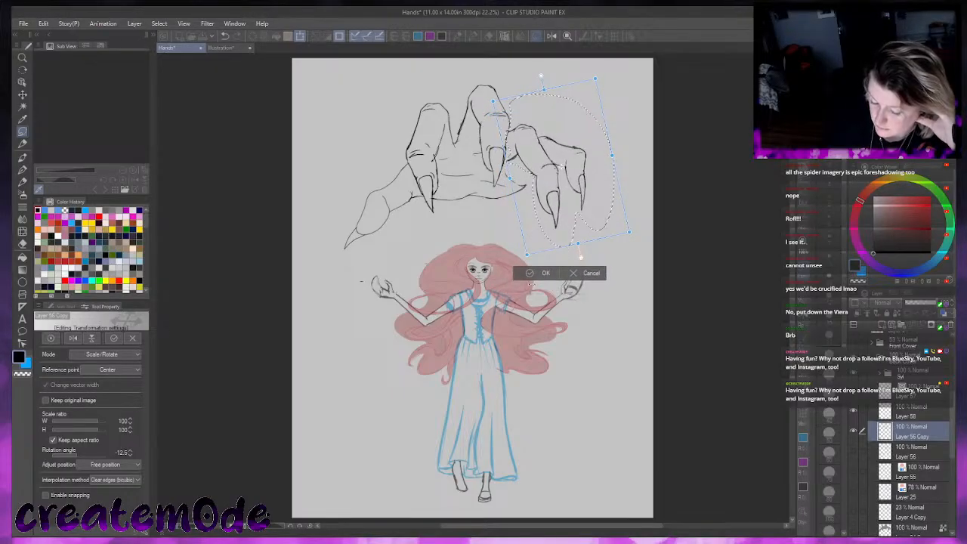
left_click(538, 274)
key("ctrl+d")
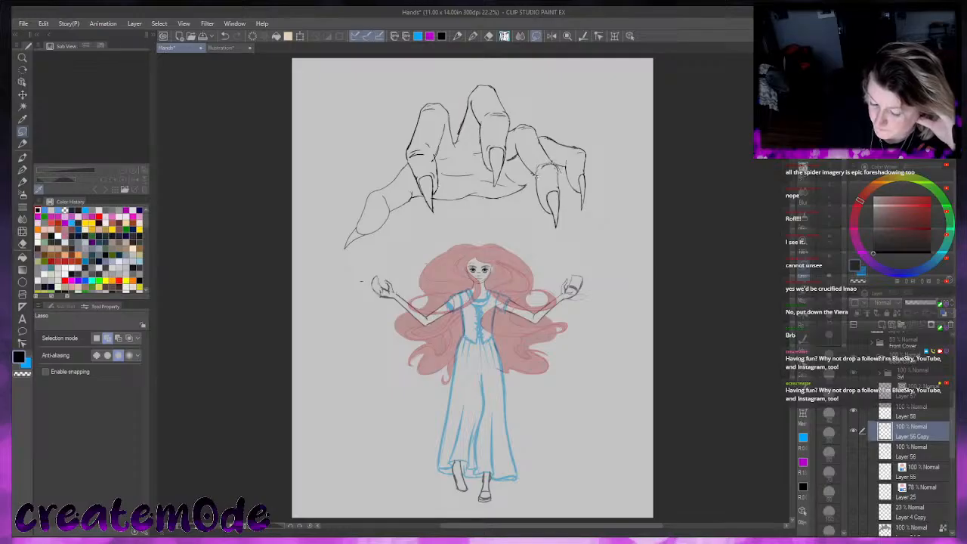
Lasso the ring finger's end segment with its claw, rotate it by about 15.7 degrees and move it back onto the joint
left_click_drag(538, 174, 564, 172)
left_click(572, 261)
left_click_drag(627, 200, 624, 221)
left_click_drag(552, 240, 544, 238)
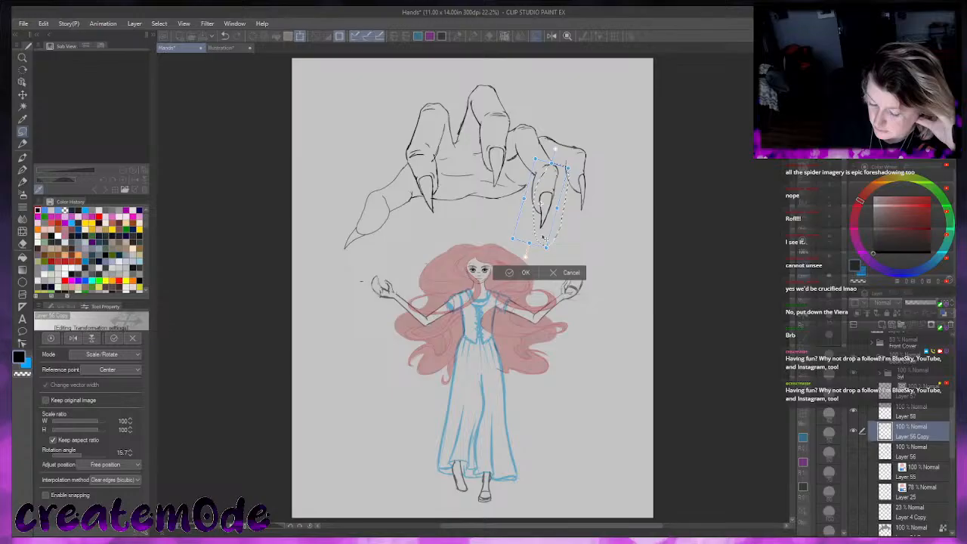
left_click(544, 275)
key("ctrl+d")
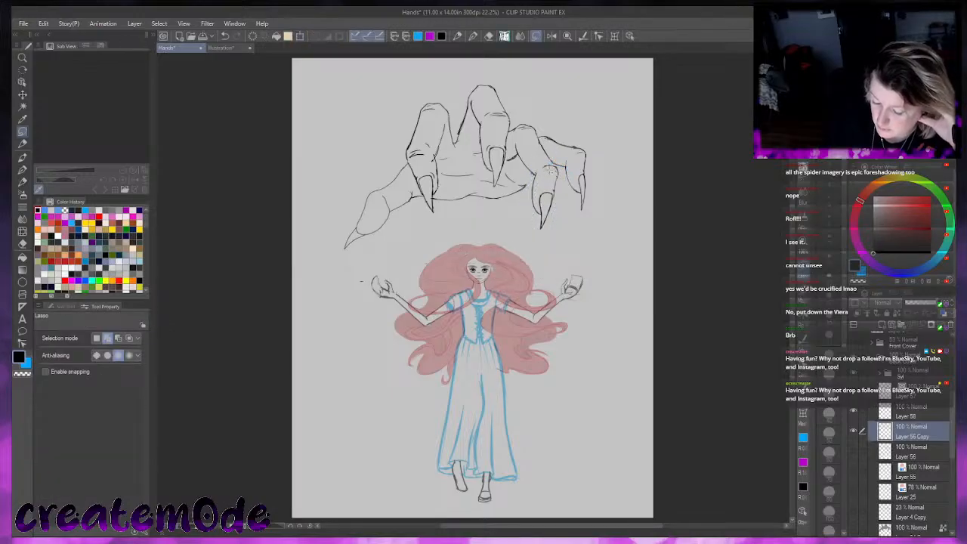
Restore the selection around the ring finger's end segment, nudge it slightly upward to meet the joint, and deselect
left_click(223, 36)
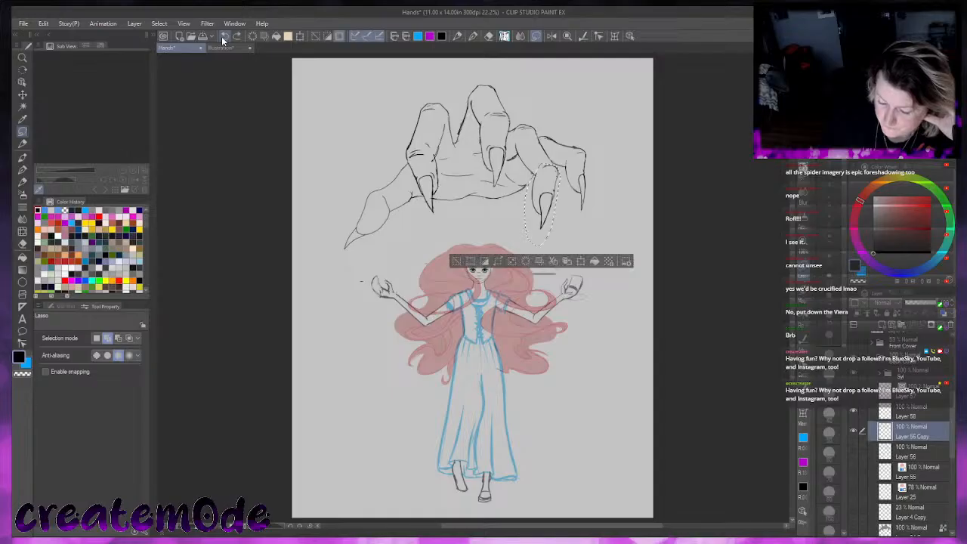
key("ctrl+t")
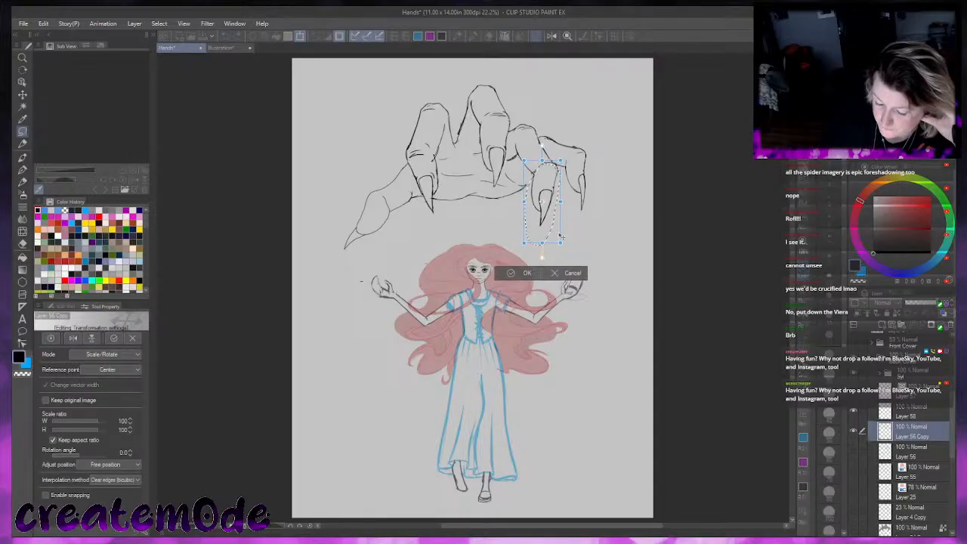
left_click(513, 273)
key("ctrl+d")
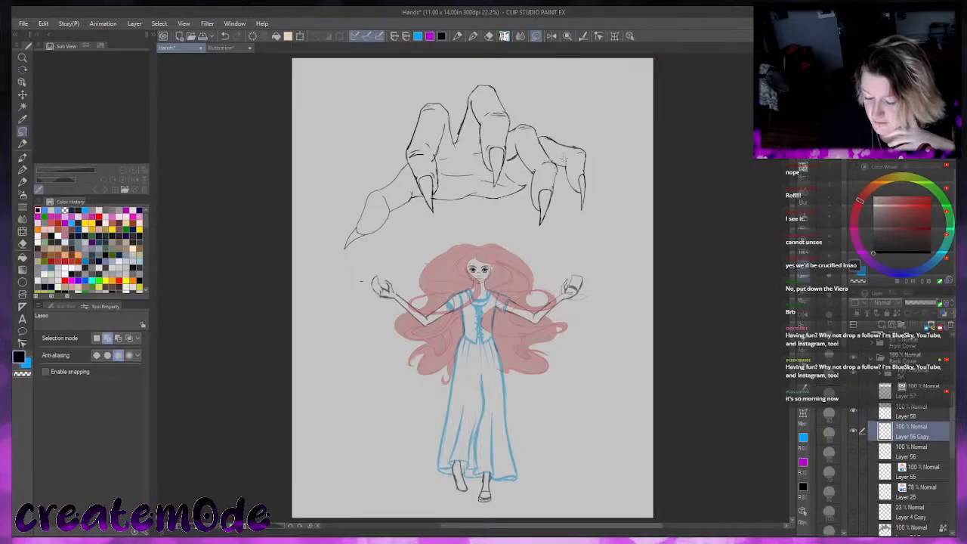
Lasso the little finger's end segment with its claw, shift it slightly inward toward the ring finger, and deselect
mouse_move(561, 156)
left_mouse_down()
mouse_move(563, 199)
mouse_move(593, 240)
left_mouse_up()
left_click_drag(597, 144, 579, 132)
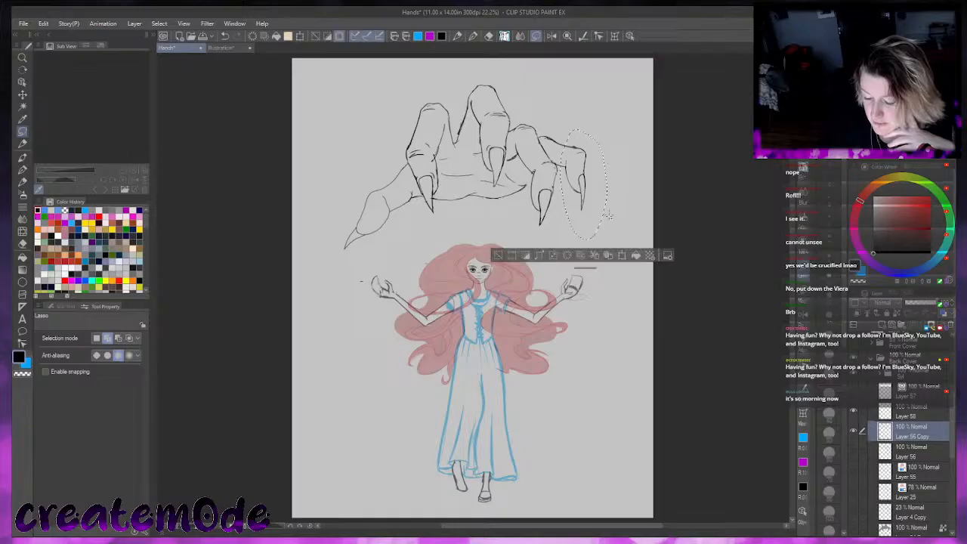
left_click(618, 256)
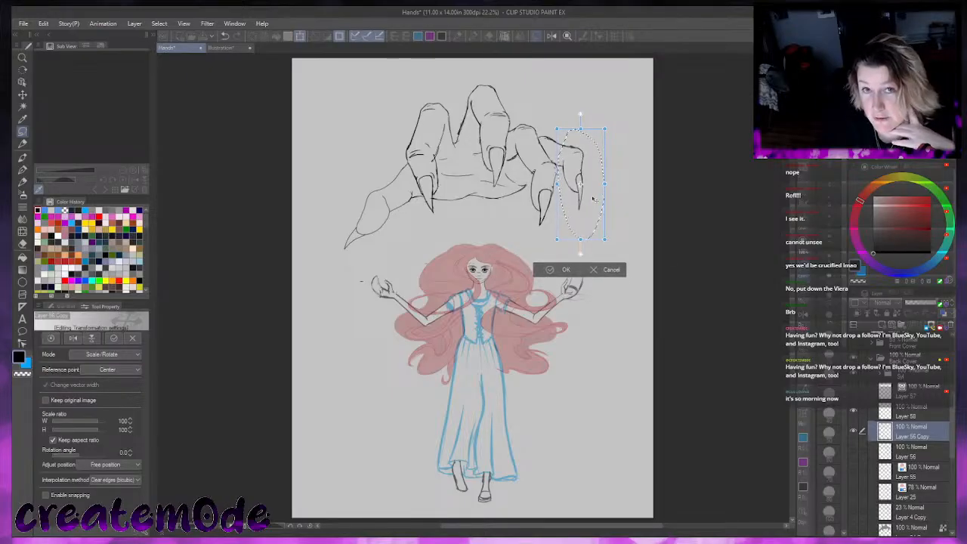
left_click(556, 269)
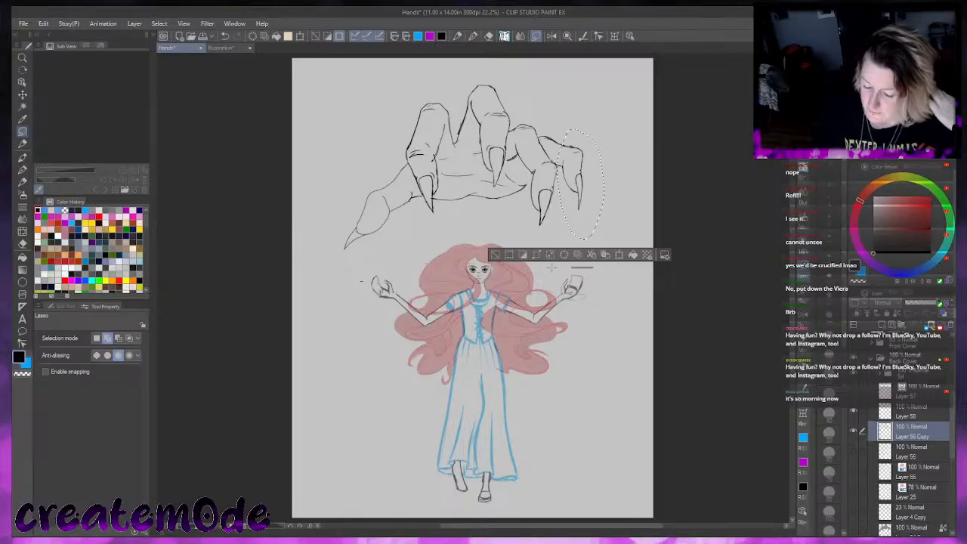
left_click(494, 256)
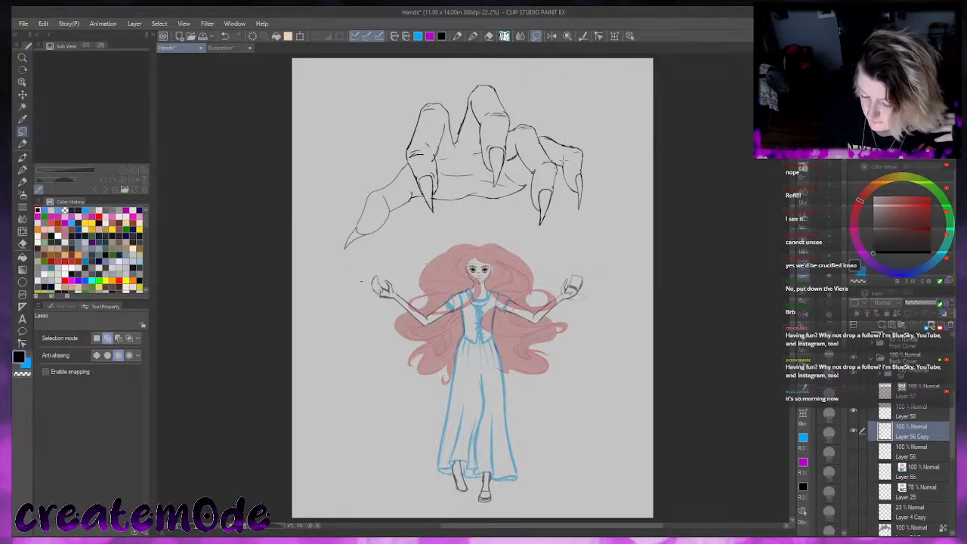
Lasso the little finger's end segment more tightly, rotate it by about 4.8 degrees and align it with its knuckle
mouse_move(562, 168)
left_mouse_down()
mouse_move(604, 208)
mouse_move(597, 147)
mouse_move(578, 138)
left_mouse_up()
left_click(621, 252)
mouse_move(632, 177)
left_mouse_down()
mouse_move(586, 217)
mouse_move(576, 212)
left_mouse_up()
left_click(537, 265)
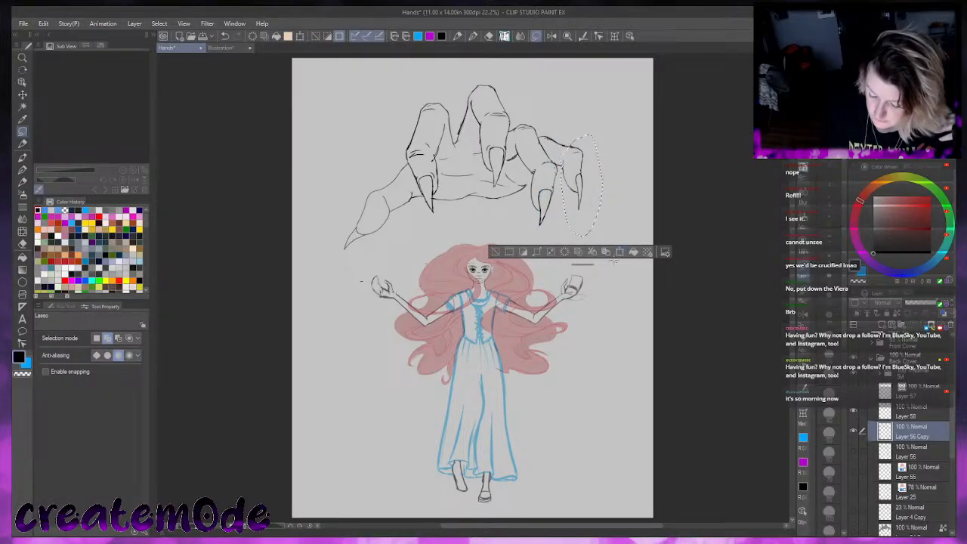
left_click(621, 252)
left_click_drag(618, 226, 583, 228)
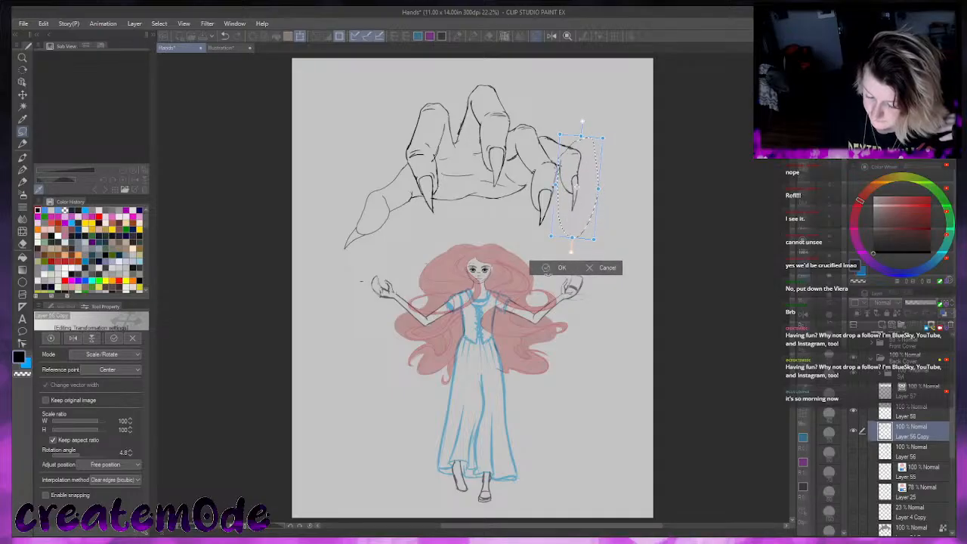
left_click(556, 268)
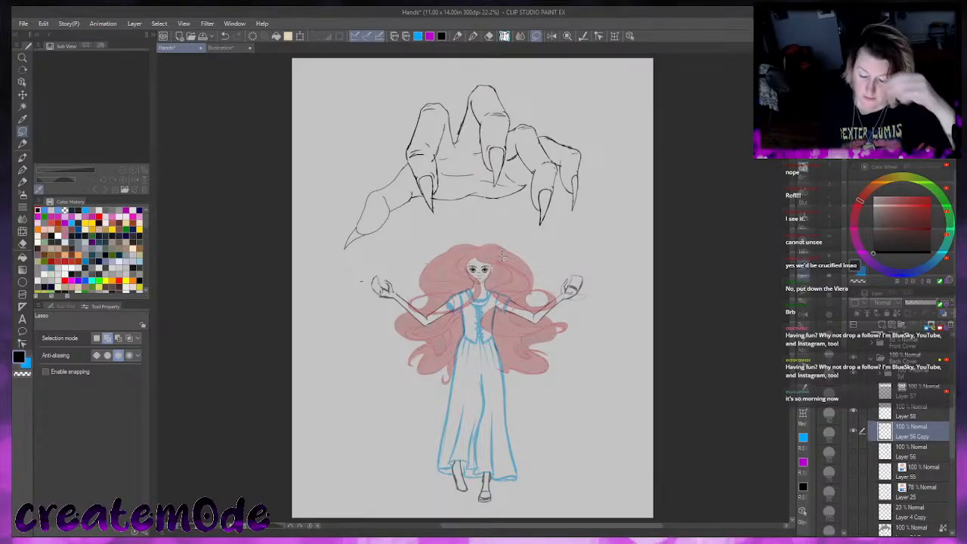
Touch up the line where the little finger meets the ring finger's joint with the Smooth Sketch pen, and mirror the canvas view
left_click(22, 143)
left_click_drag(794, 211, 793, 192)
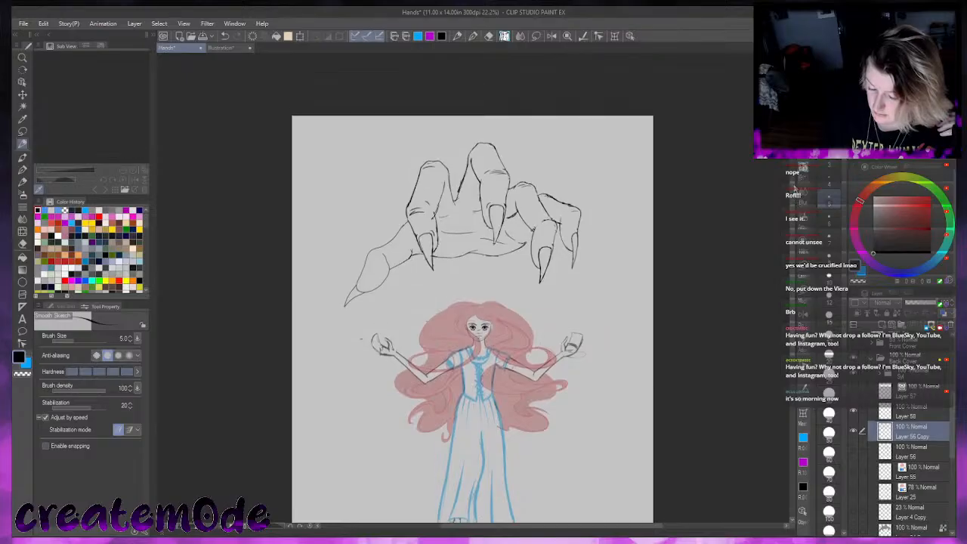
left_click_drag(207, 526, 214, 526)
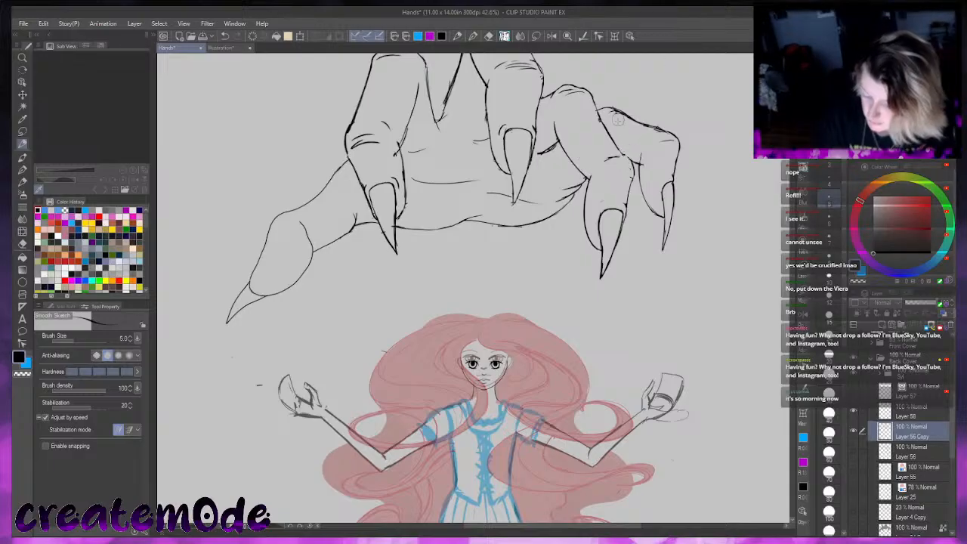
mouse_move(621, 155)
left_mouse_down()
mouse_move(631, 165)
mouse_move(630, 155)
left_mouse_up()
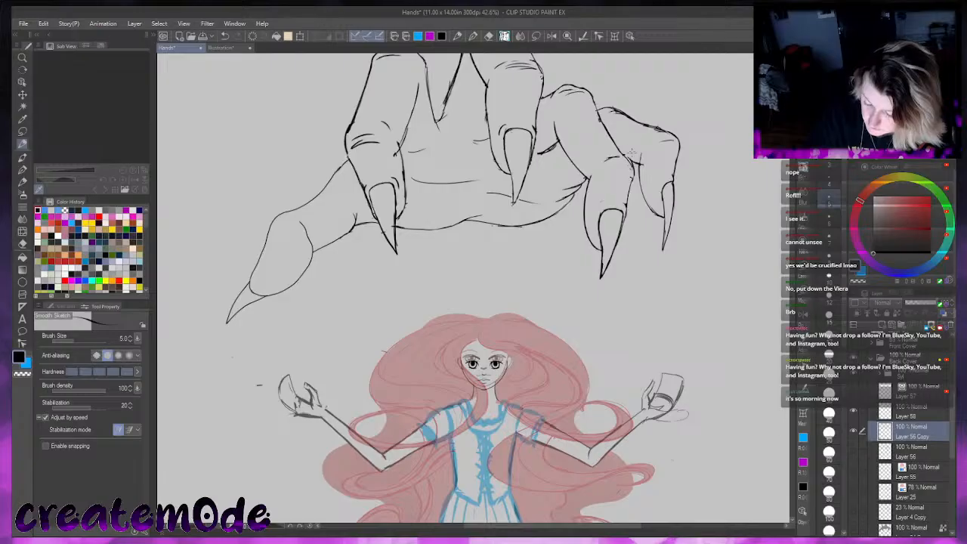
key("ctrl+z")
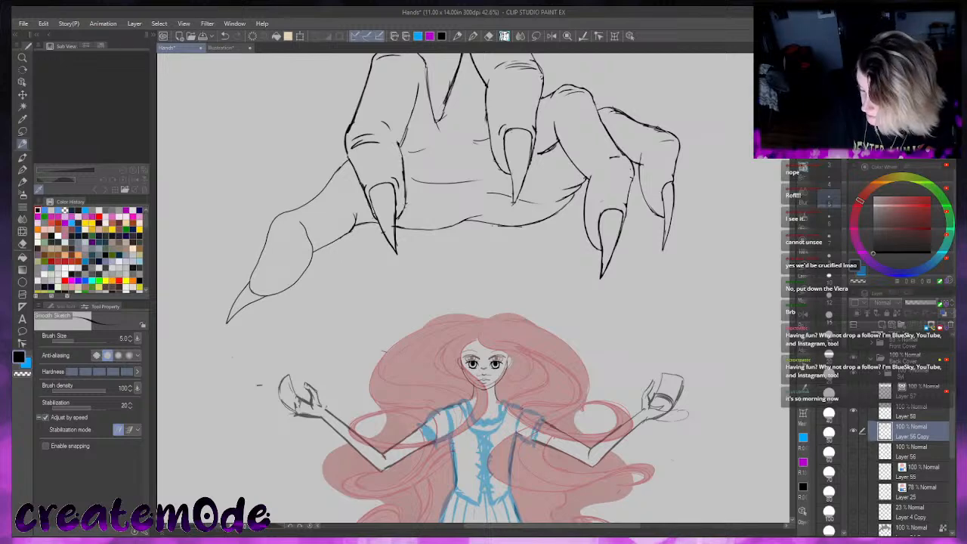
key("ctrl+0")
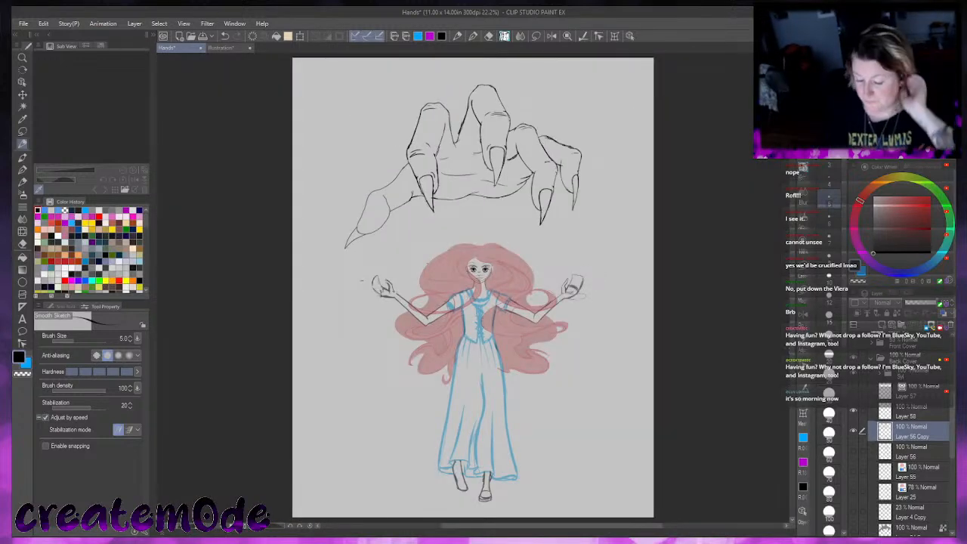
left_click(942, 160)
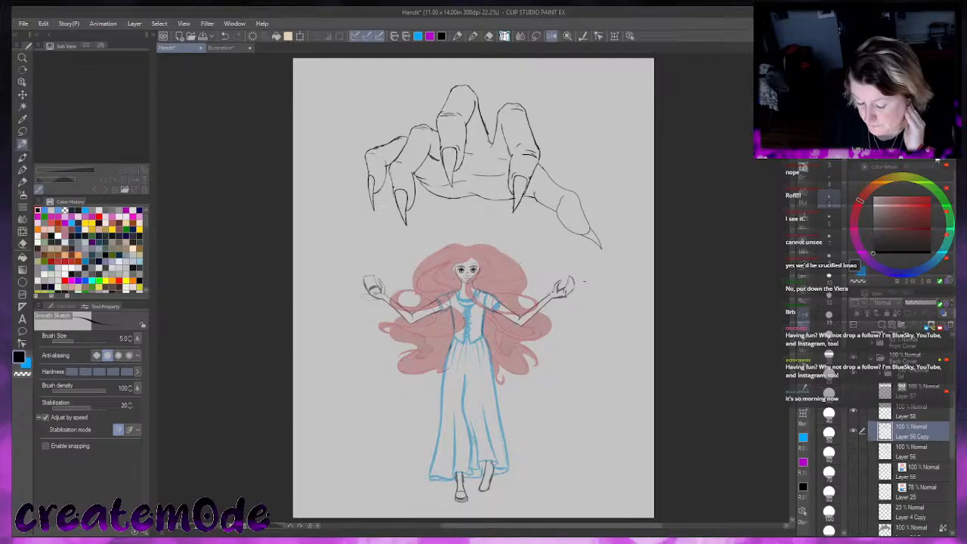
Try a rough stroke over the ring finger in the mirrored view and undo it
mouse_move(400, 138)
left_mouse_down()
mouse_move(428, 197)
mouse_move(436, 118)
left_mouse_up()
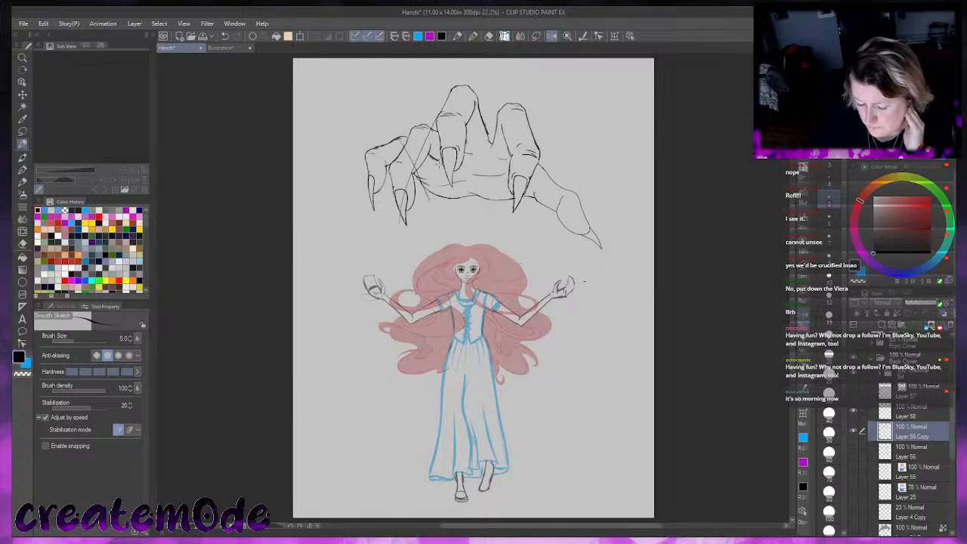
key("ctrl+z")
key("ctrl+z")
key("ctrl+z")
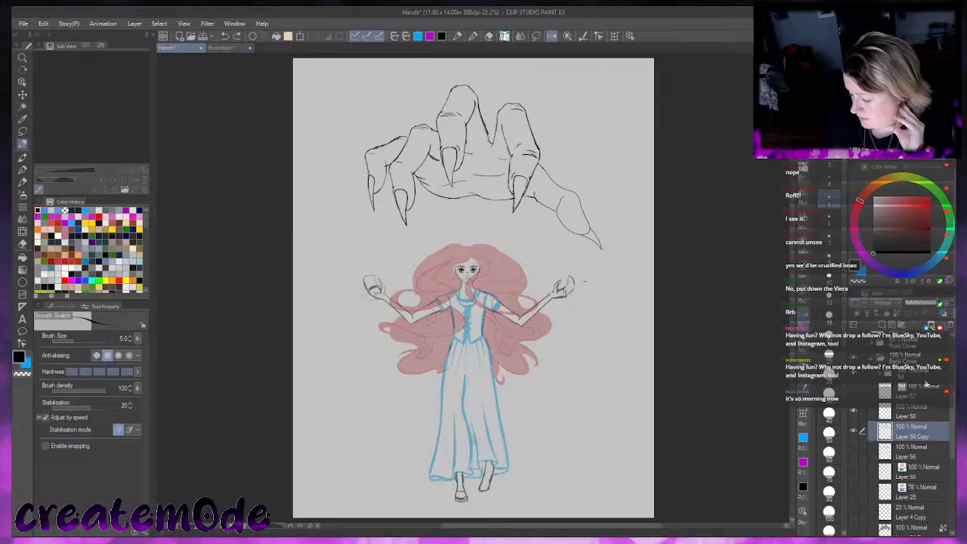
Make Layer 58 the active layer and change the drawing color to magenta
left_click(908, 411)
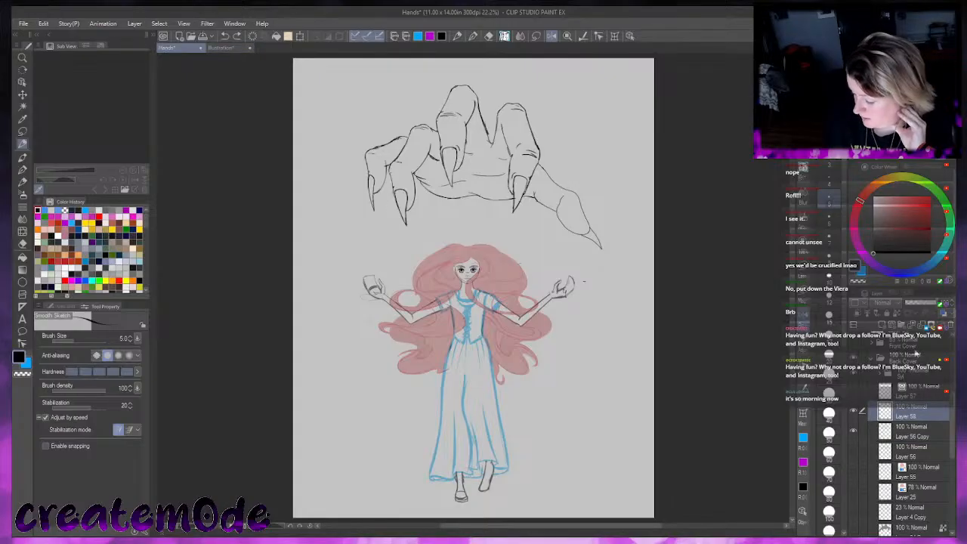
left_click(859, 246)
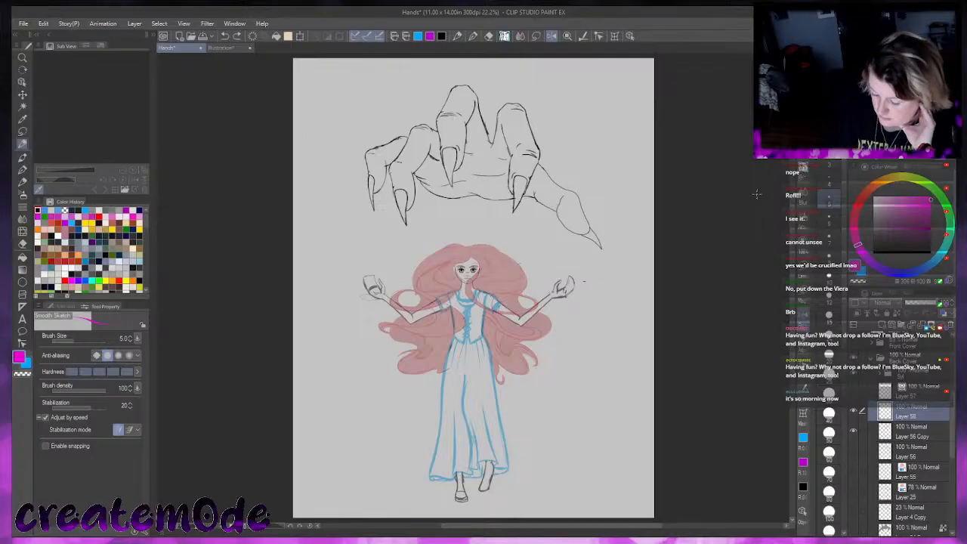
scroll(473, 292, "up", 5)
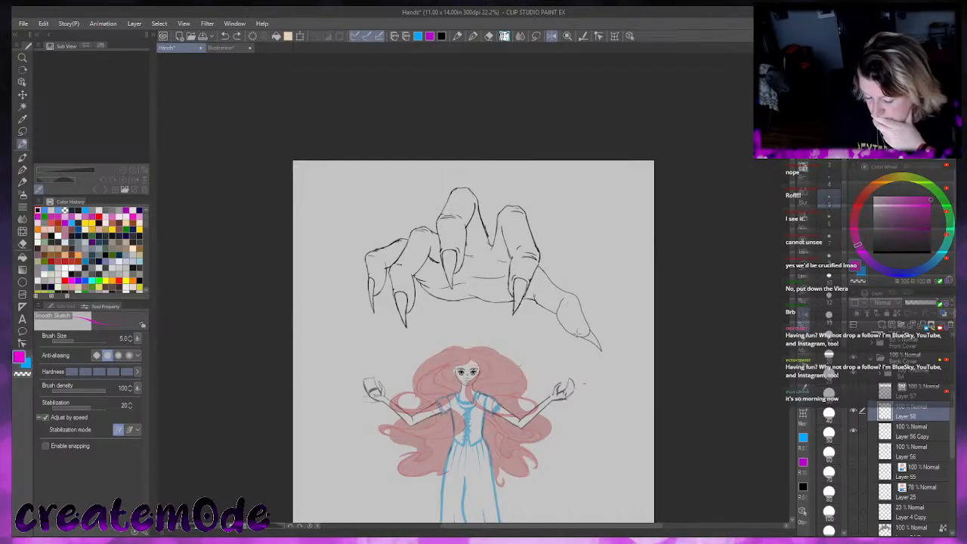
Rotate the whole hand drawing on Layer 56 Copy slightly counterclockwise in the mirrored view
left_click(300, 37)
left_click(518, 210)
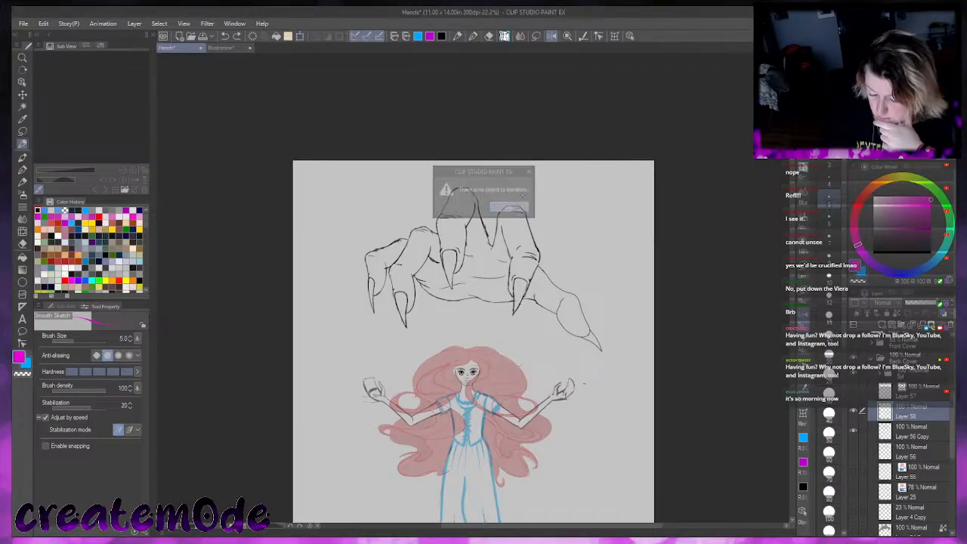
left_click(904, 429)
left_click(300, 36)
left_click_drag(666, 118, 649, 102)
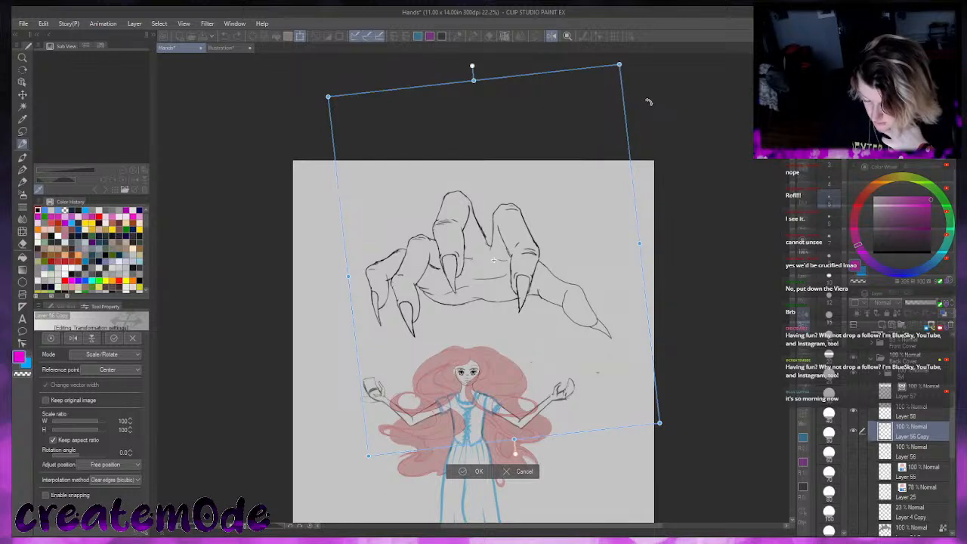
left_click_drag(648, 102, 648, 103)
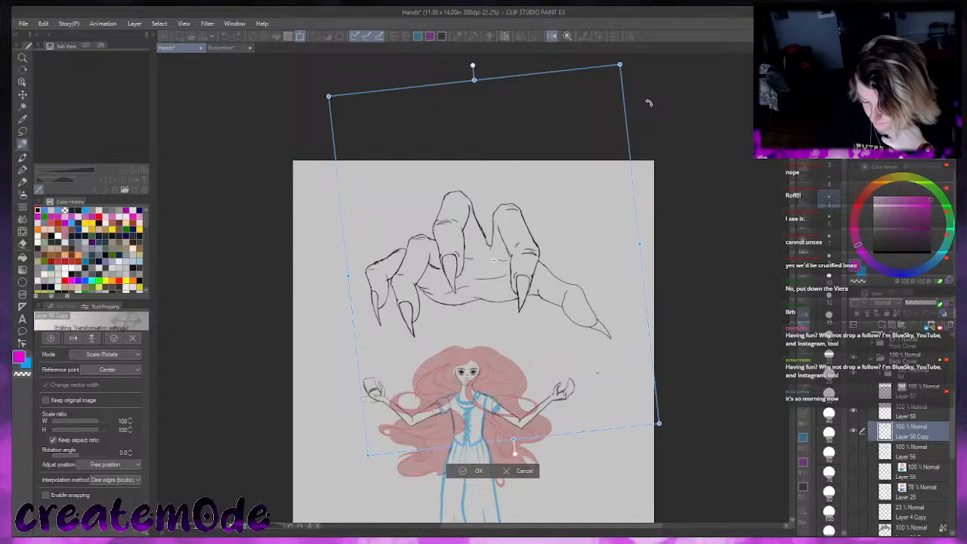
left_click(478, 475)
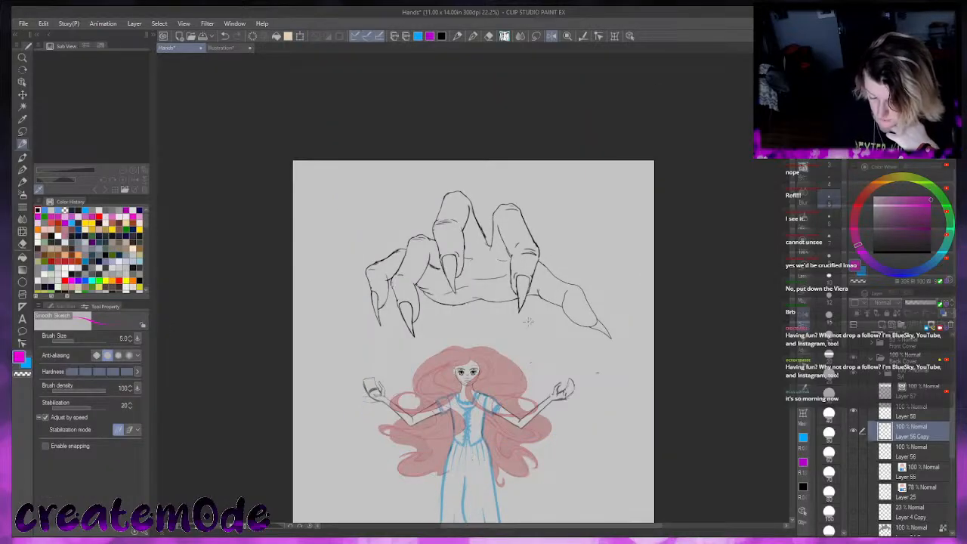
Try magenta guide strokes across the little finger's base and remove them
left_click_drag(394, 196, 387, 281)
mouse_move(378, 245)
left_mouse_down()
mouse_move(387, 283)
mouse_move(395, 253)
left_mouse_up()
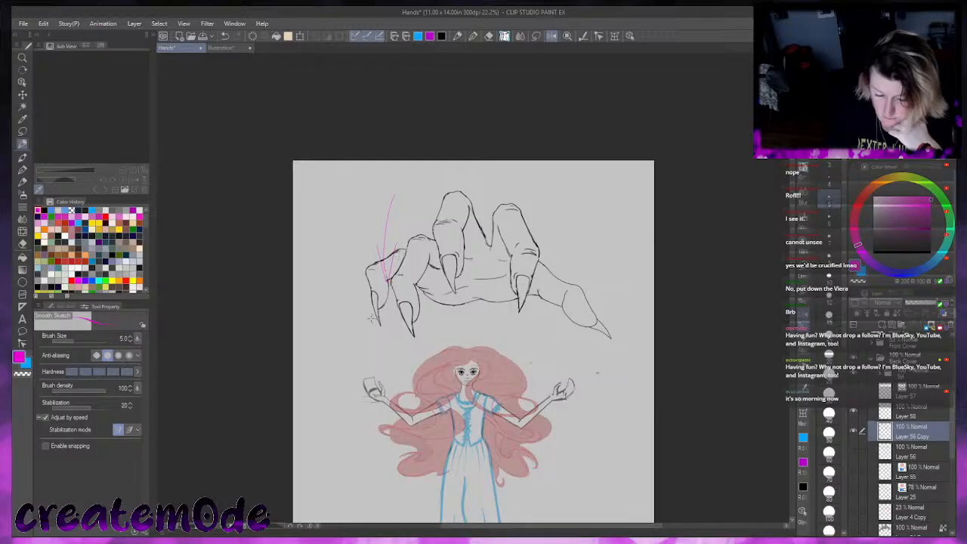
left_click(253, 35)
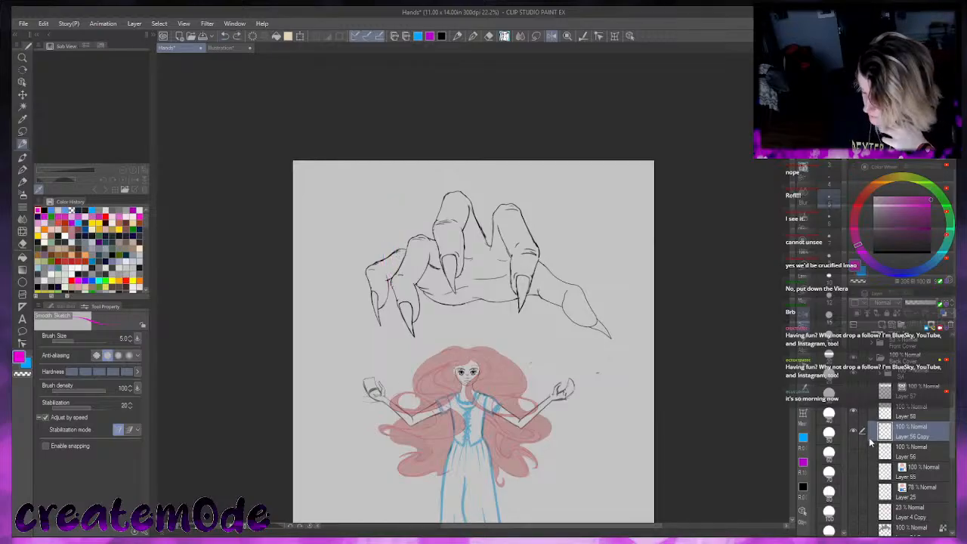
Lasso the entire thumb, rotate it by about 14.4 degrees, fit it against the palm and deselect
key("m")
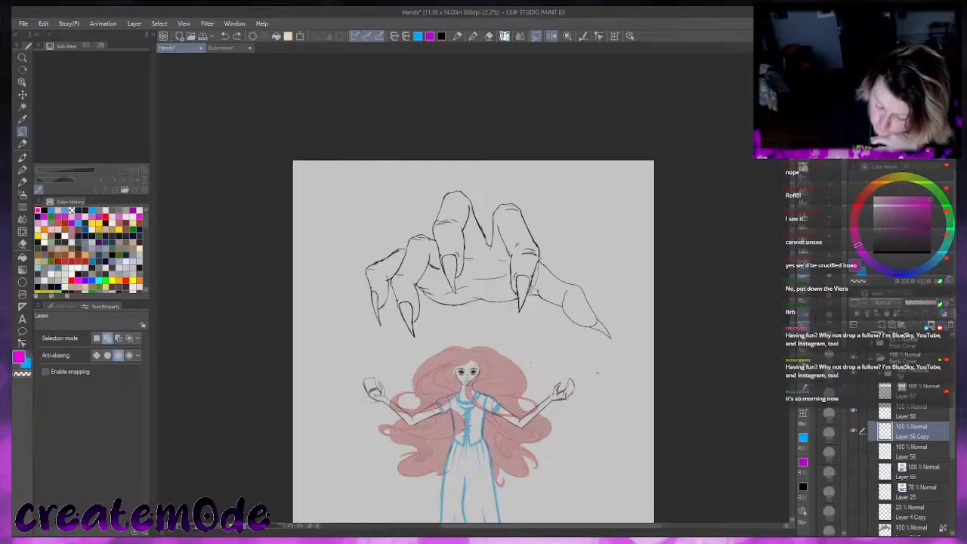
mouse_move(529, 296)
left_mouse_down()
mouse_move(573, 344)
mouse_move(531, 281)
left_mouse_up()
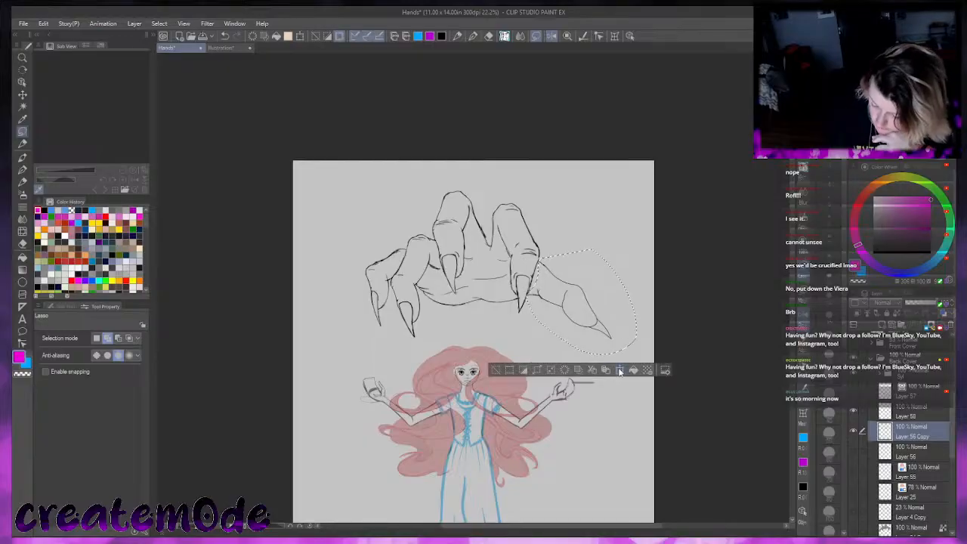
key("ctrl+t")
mouse_move(673, 318)
left_mouse_down()
mouse_move(654, 329)
mouse_move(623, 325)
left_mouse_up()
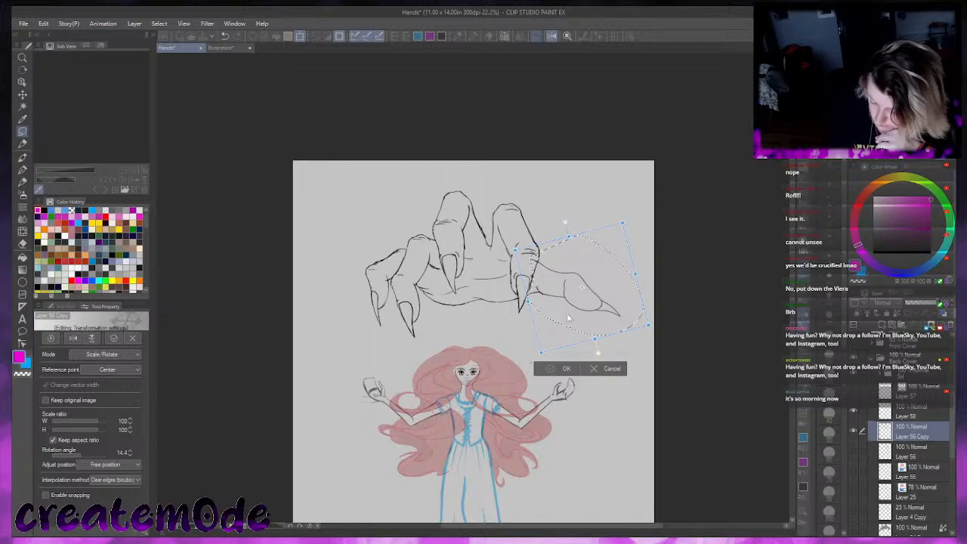
left_click(556, 369)
left_click(501, 352)
Lasso the thumb's end segment with its claw, rotate it by about -17.7 degrees and reposition it on the joint
mouse_move(564, 291)
left_mouse_down()
mouse_move(564, 306)
mouse_move(631, 277)
mouse_move(568, 244)
mouse_move(576, 273)
mouse_move(563, 281)
left_mouse_up()
left_click(636, 376)
left_click_drag(698, 302, 691, 335)
left_click_drag(594, 343, 584, 348)
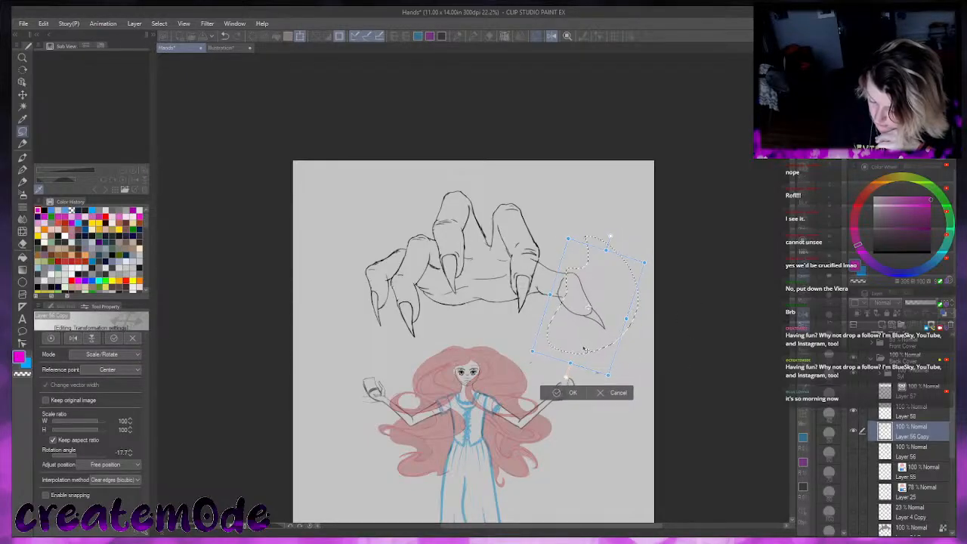
left_click(573, 392)
key("ctrl+d")
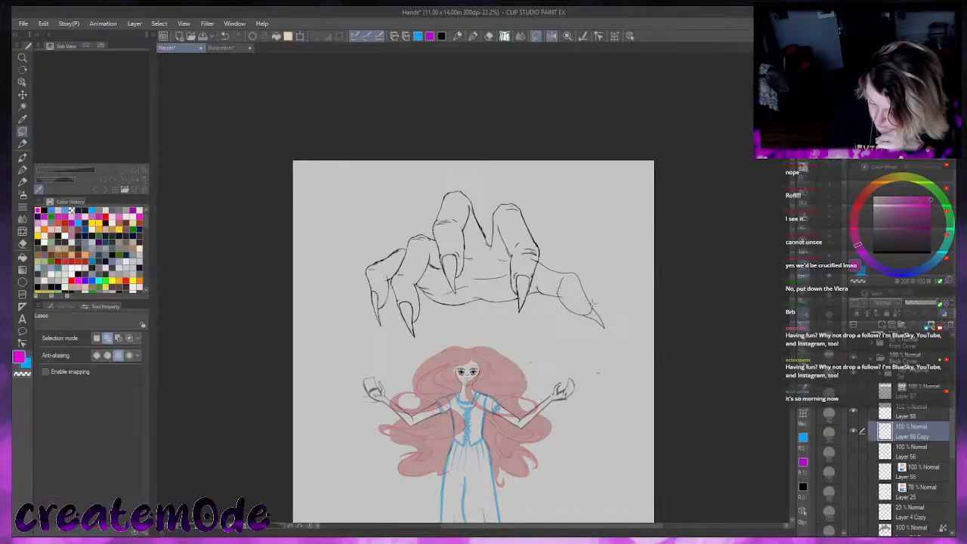
Lasso the thumb's claw, rotate it by about -11.3 degrees, reposition it on the thumb tip and deselect
mouse_move(591, 314)
left_mouse_down()
mouse_move(598, 346)
mouse_move(591, 312)
left_mouse_up()
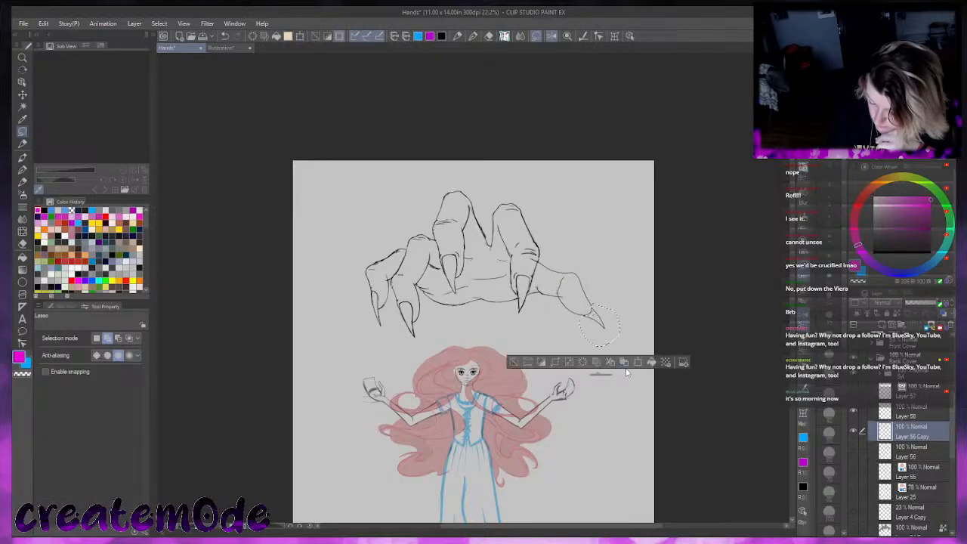
left_click(638, 363)
left_click_drag(669, 326, 669, 329)
left_click_drag(608, 344, 604, 345)
left_click_drag(639, 317, 638, 313)
left_click_drag(606, 341, 607, 341)
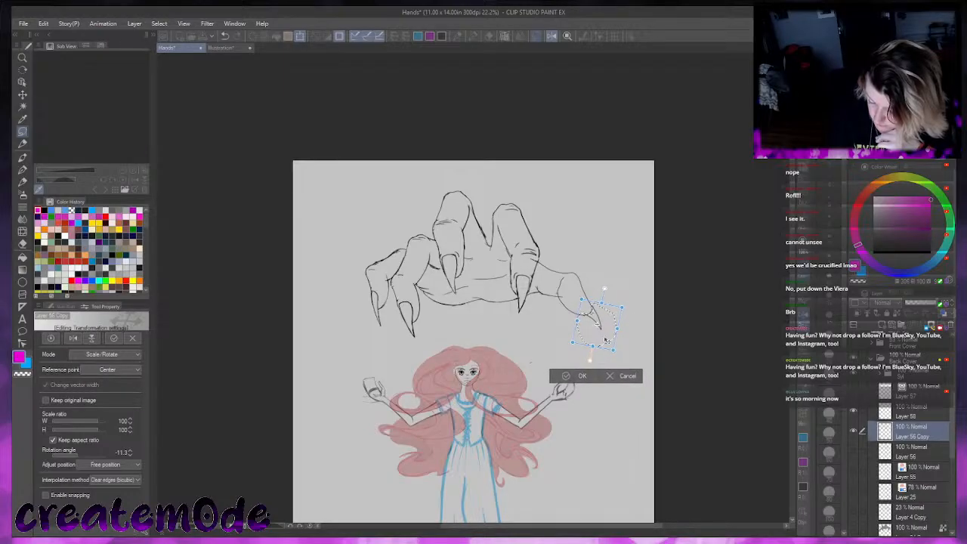
left_click(569, 377)
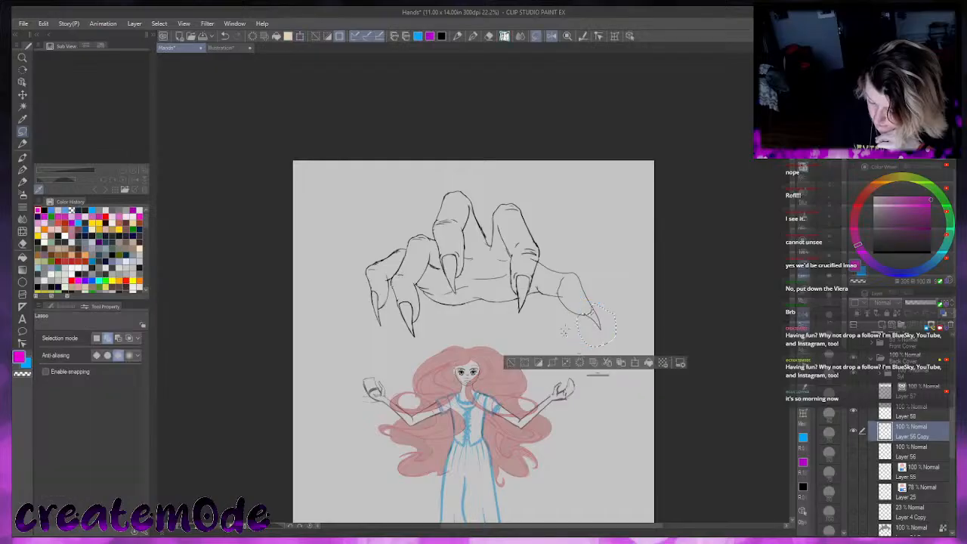
left_click(511, 364)
Sample the black line colour and redraw the thumb's upper contour running into its claw with the Smooth Sketch pen
left_click(24, 144)
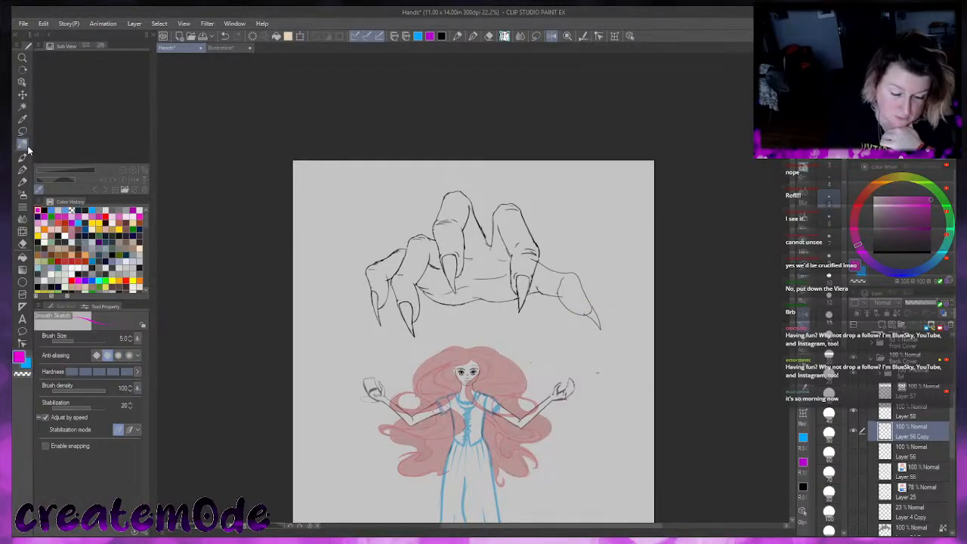
key("ctrl+plus")
key("ctrl+plus")
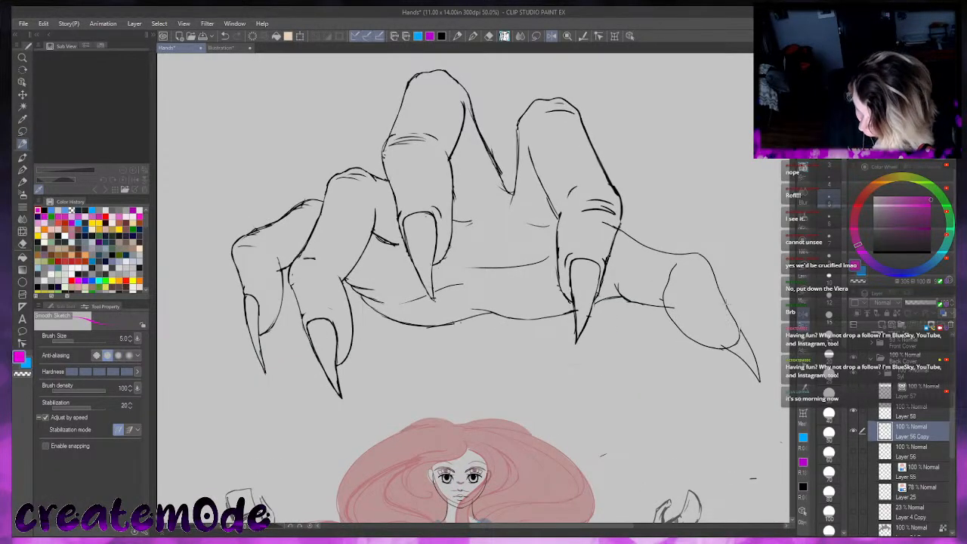
left_click_drag(727, 306, 741, 327)
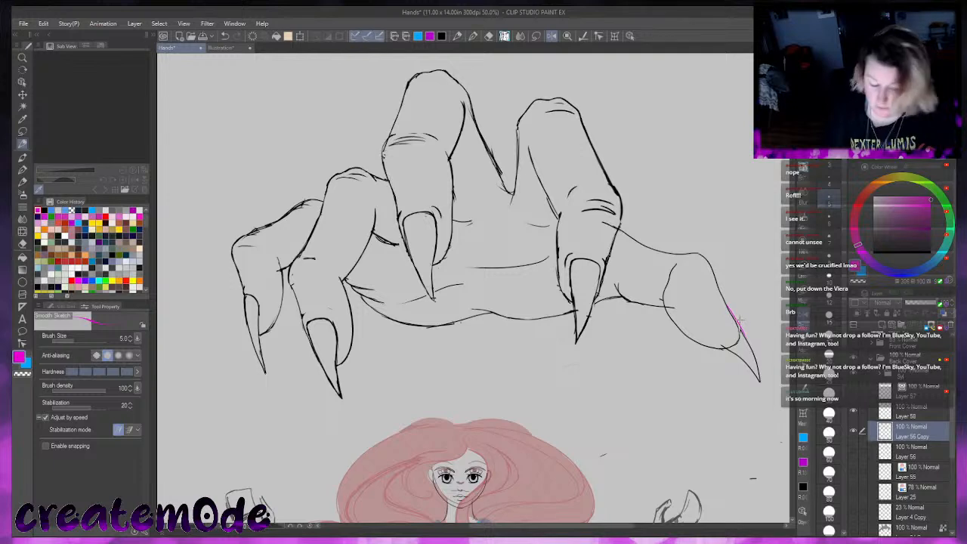
key("ctrl+z")
left_click(741, 326, "alt")
left_click_drag(729, 308, 750, 345)
key("ctrl+z")
left_click_drag(729, 310, 758, 372)
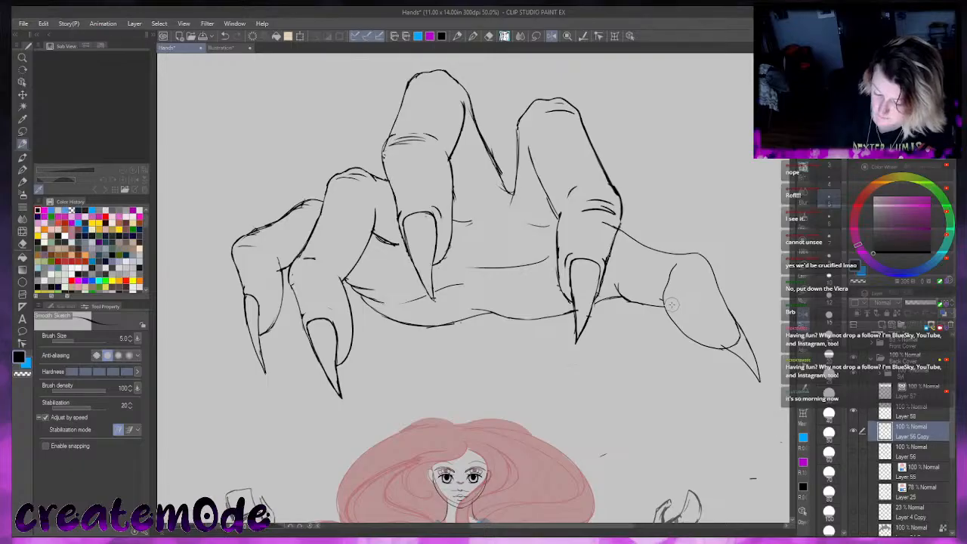
Clean up the thumb's joint crease and redraw it together with the underside contour down to the claw
left_click_drag(658, 298, 665, 294)
left_click_drag(675, 260, 675, 265)
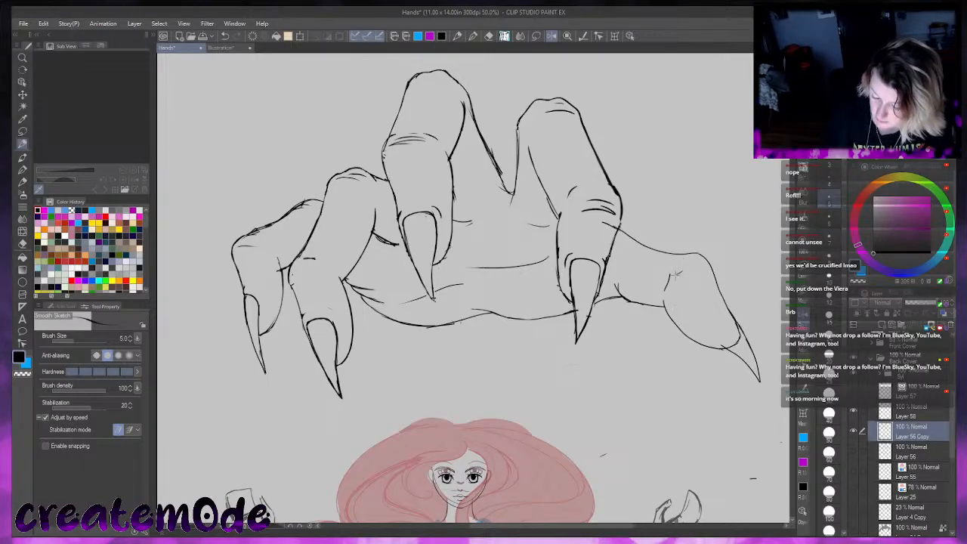
left_click_drag(668, 270, 664, 303)
key("ctrl+z")
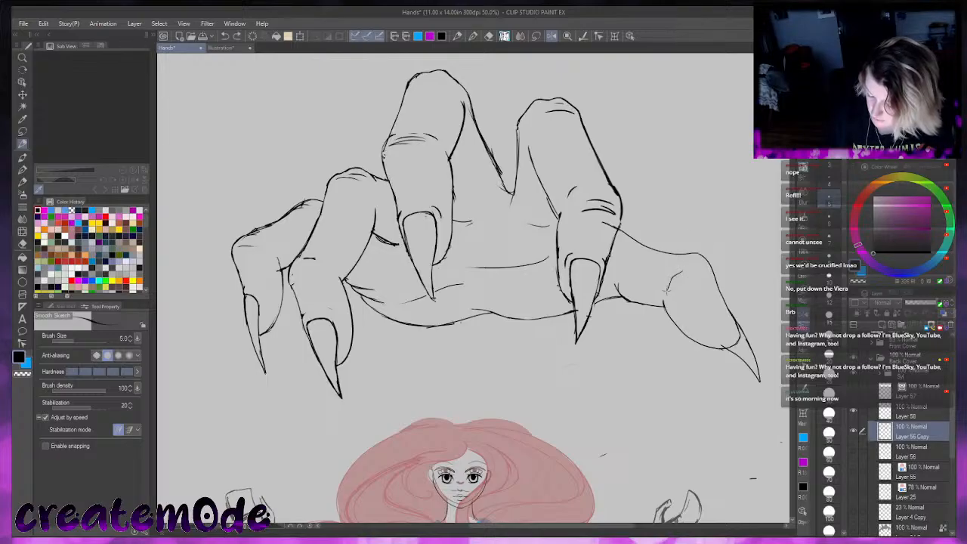
left_click_drag(665, 304, 721, 348)
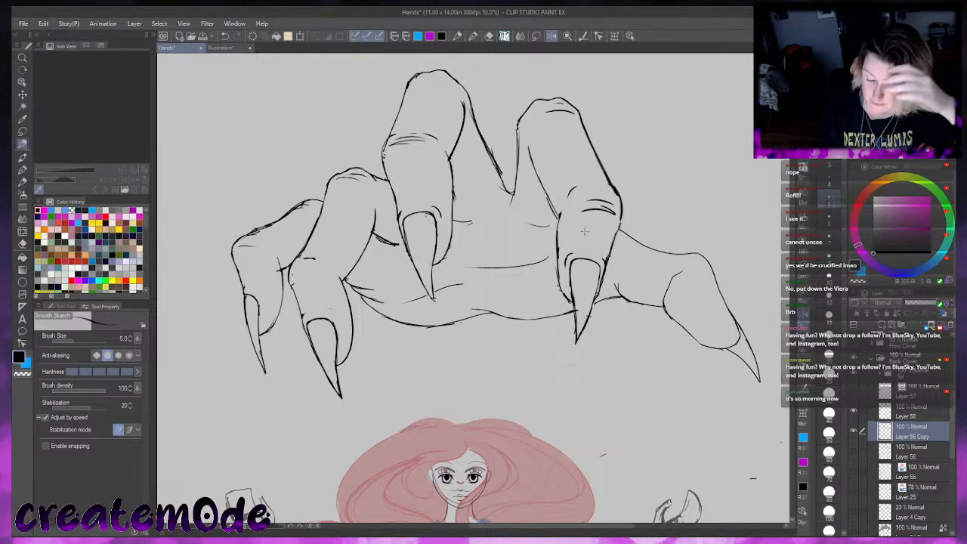
Lasso the index finger's end segment with its claw, rotate it by about 5.3 degrees and shift it up along the finger
left_click(23, 132)
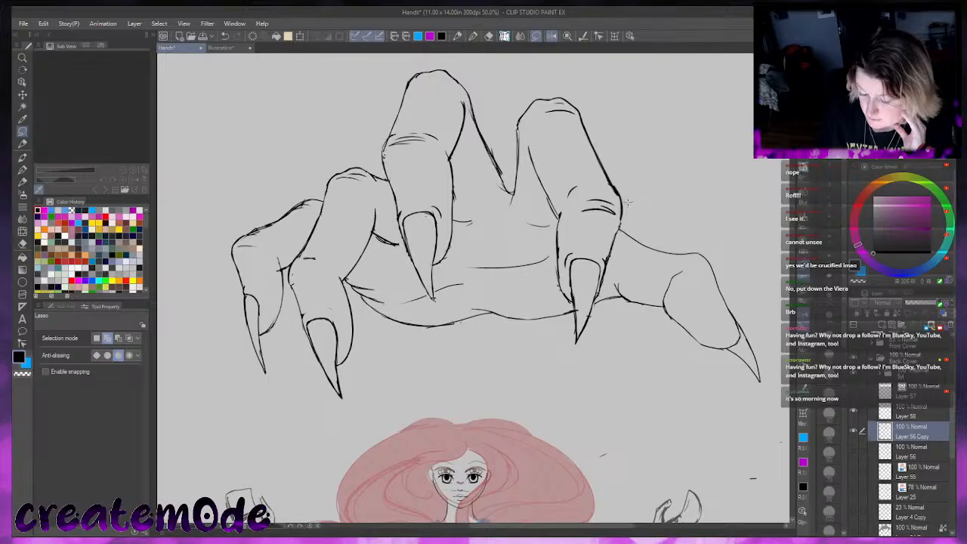
mouse_move(626, 198)
left_mouse_down()
mouse_move(598, 180)
mouse_move(563, 183)
mouse_move(552, 246)
mouse_move(558, 288)
mouse_move(574, 309)
mouse_move(581, 380)
mouse_move(626, 203)
left_mouse_up()
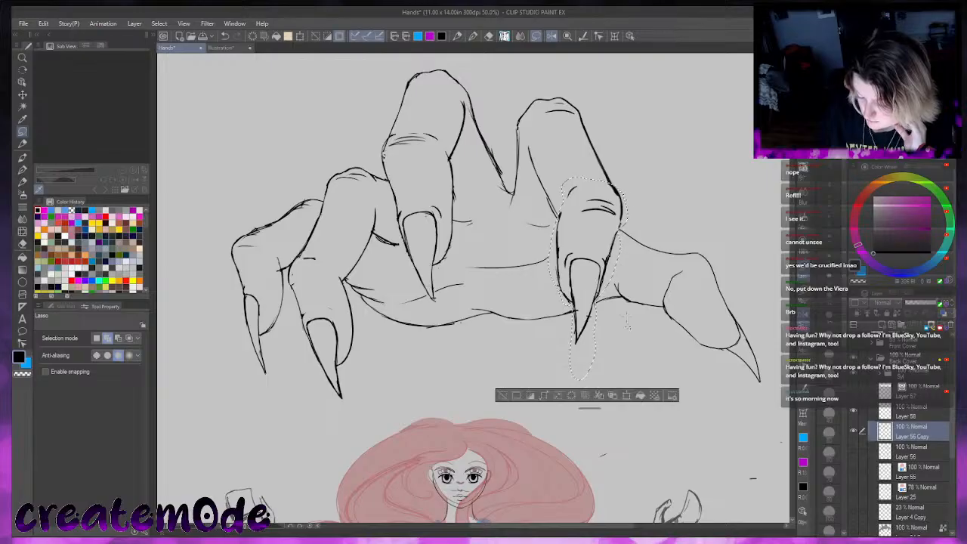
left_click(627, 395)
left_click_drag(612, 279, 604, 257)
mouse_move(673, 216)
left_mouse_down()
mouse_move(663, 196)
mouse_move(678, 215)
left_mouse_up()
left_click_drag(607, 296, 613, 298)
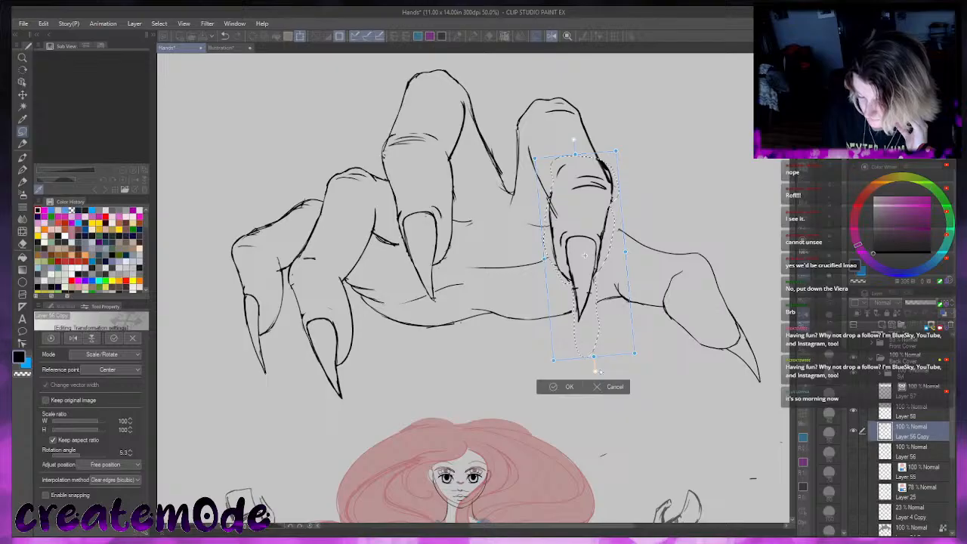
left_click(553, 387)
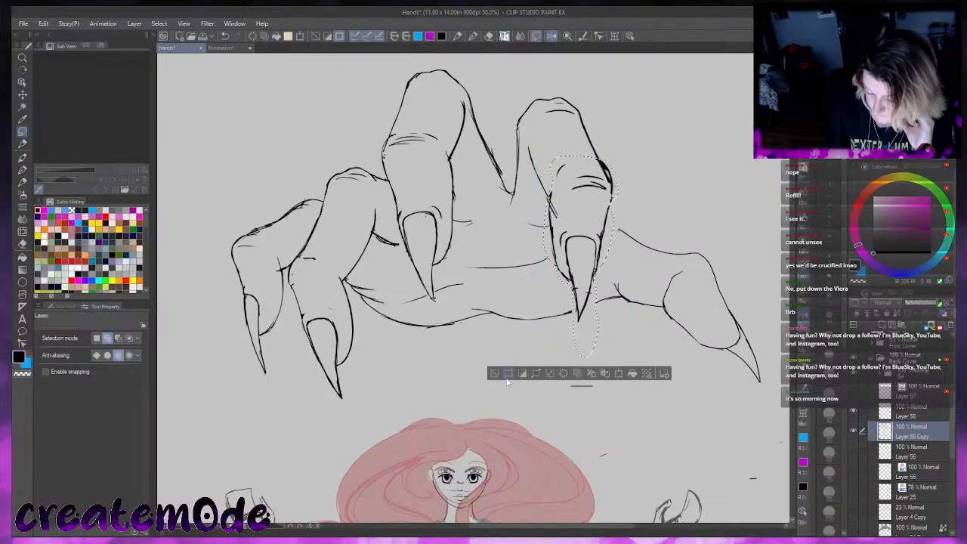
left_click(23, 144)
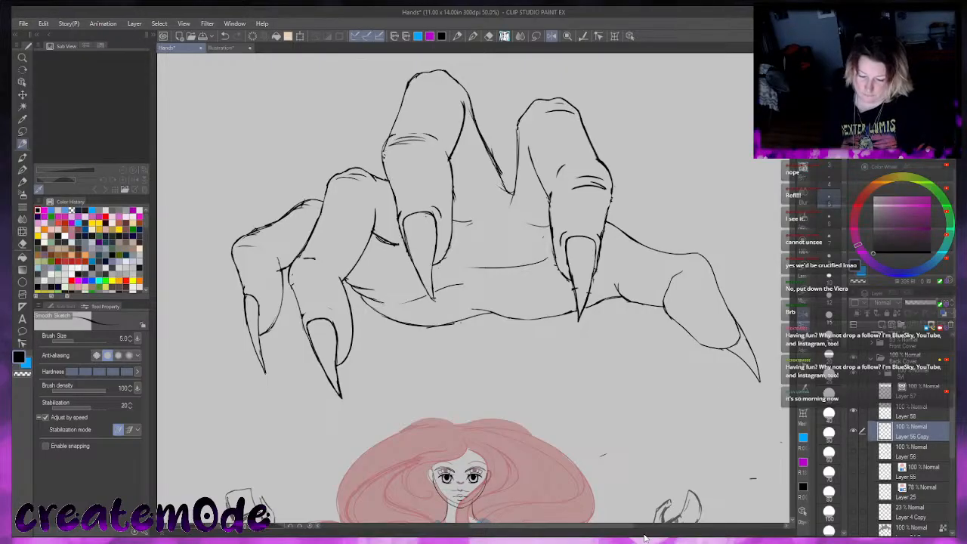
Mirror the canvas view and rotate the whole hand drawing by about -3.9 degrees
key("h")
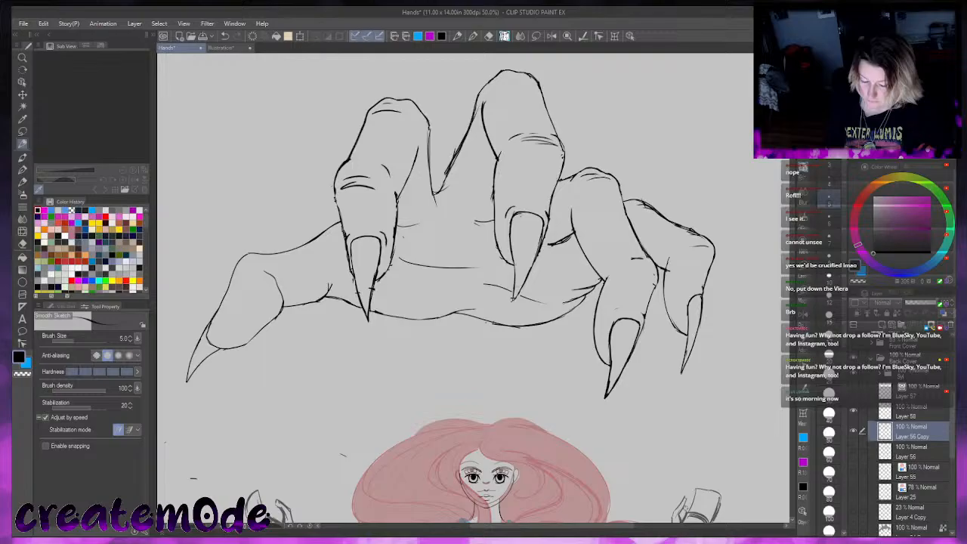
key("ctrl+t")
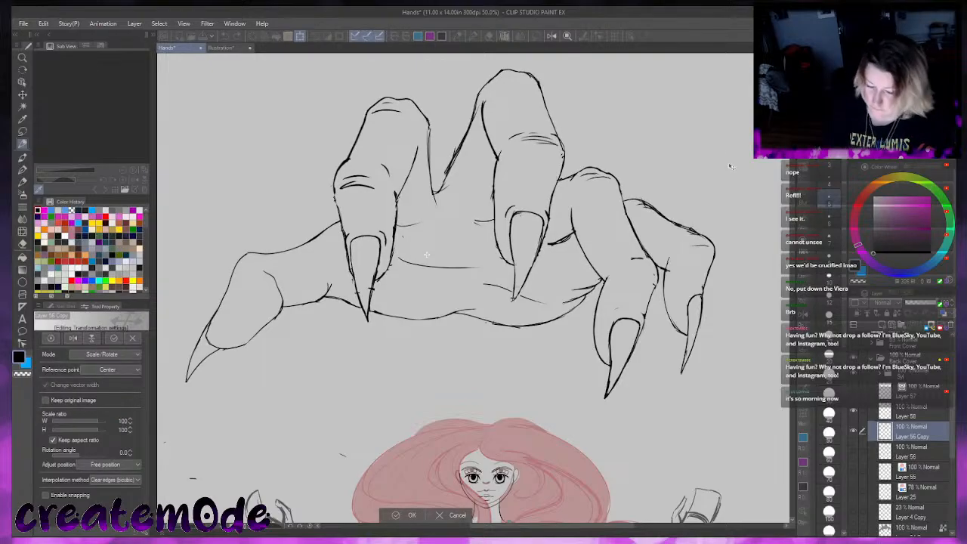
left_click_drag(732, 166, 730, 142)
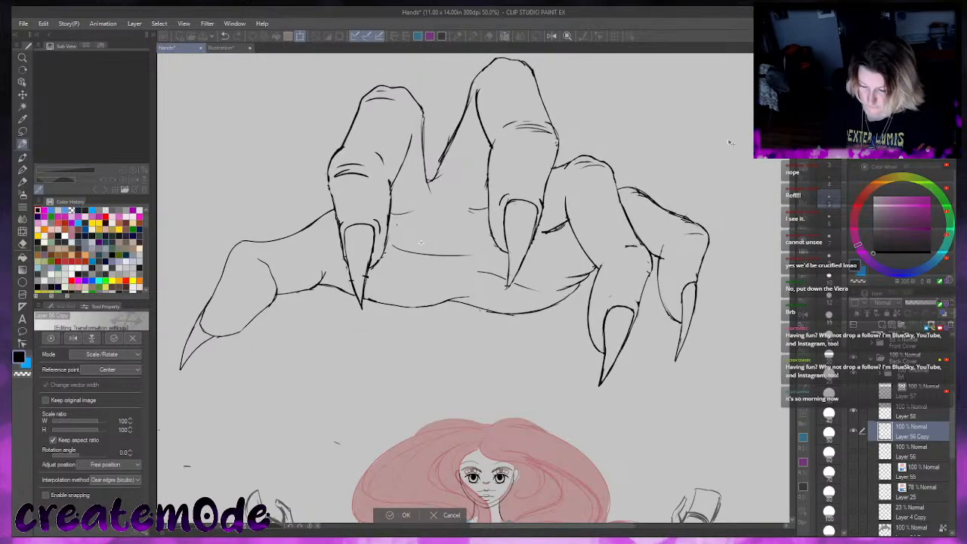
key("ctrl+z")
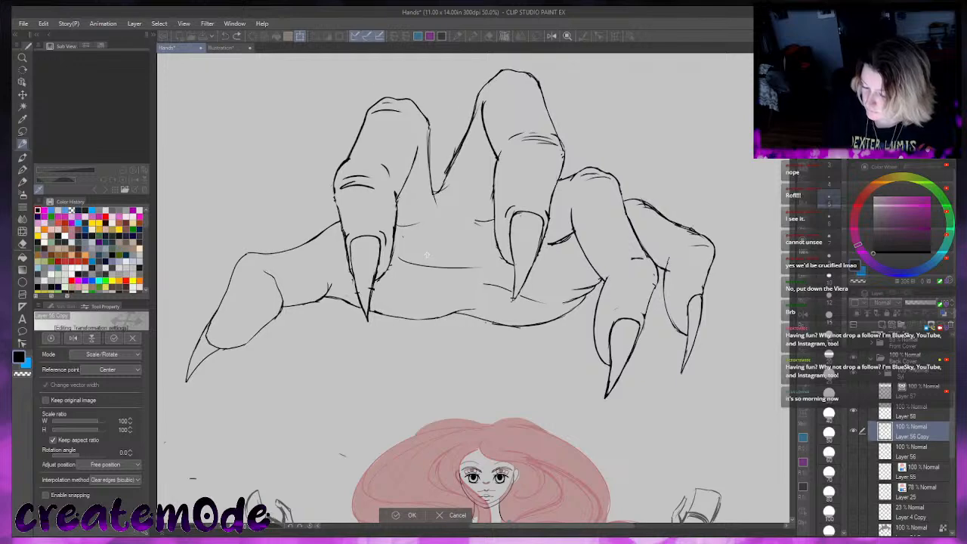
scroll(730, 143, "down", 5)
scroll(737, 195, "up", 1)
left_click_drag(739, 197, 742, 166)
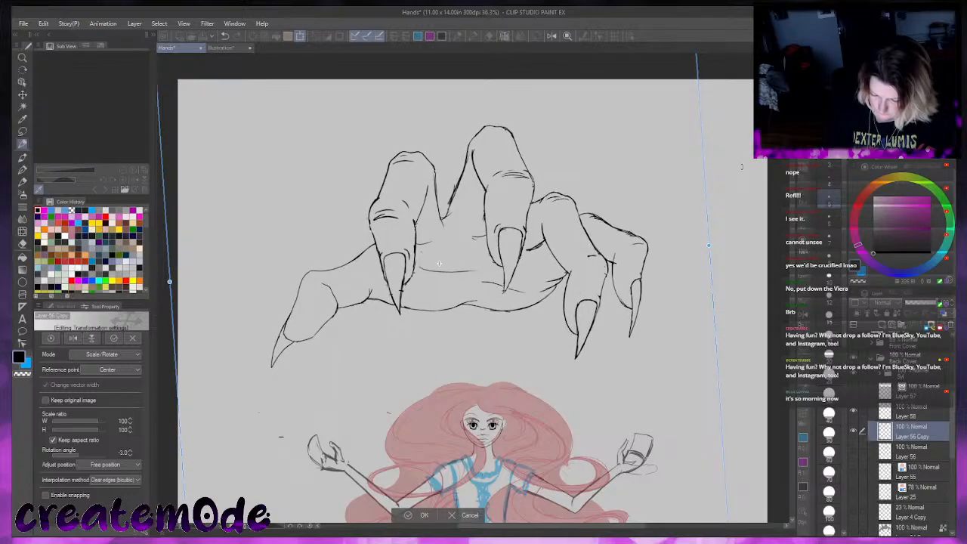
left_click(409, 514)
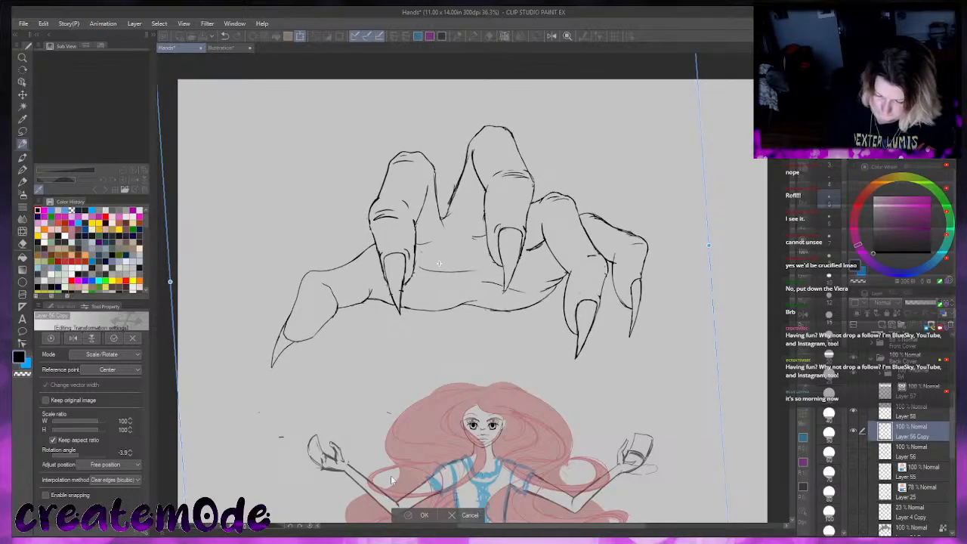
Lasso the little finger, rotate it by about 6.7 degrees, move it slightly down and deselect
left_click(22, 131)
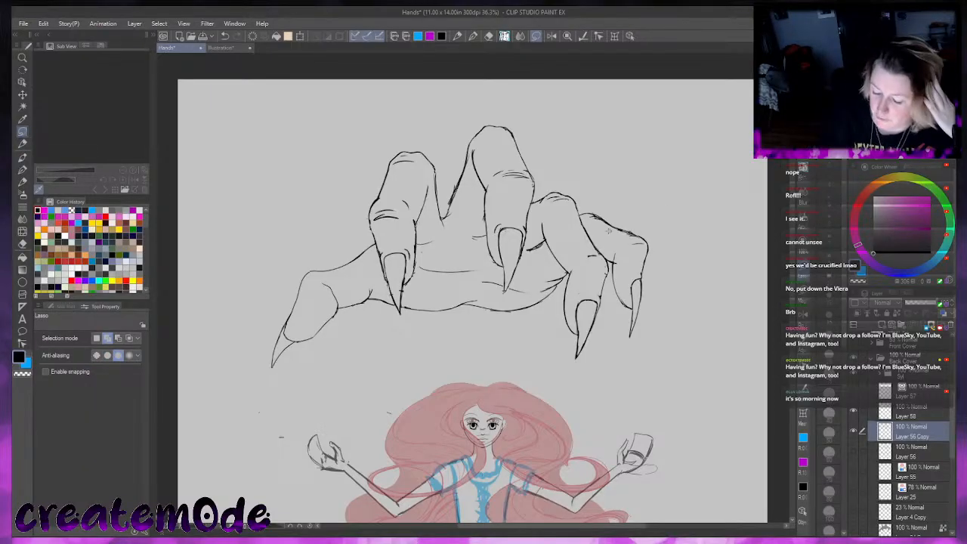
mouse_move(581, 206)
left_mouse_down()
mouse_move(602, 241)
mouse_move(609, 298)
mouse_move(659, 349)
mouse_move(620, 198)
left_mouse_up()
left_click(674, 387)
left_click_drag(686, 379, 674, 386)
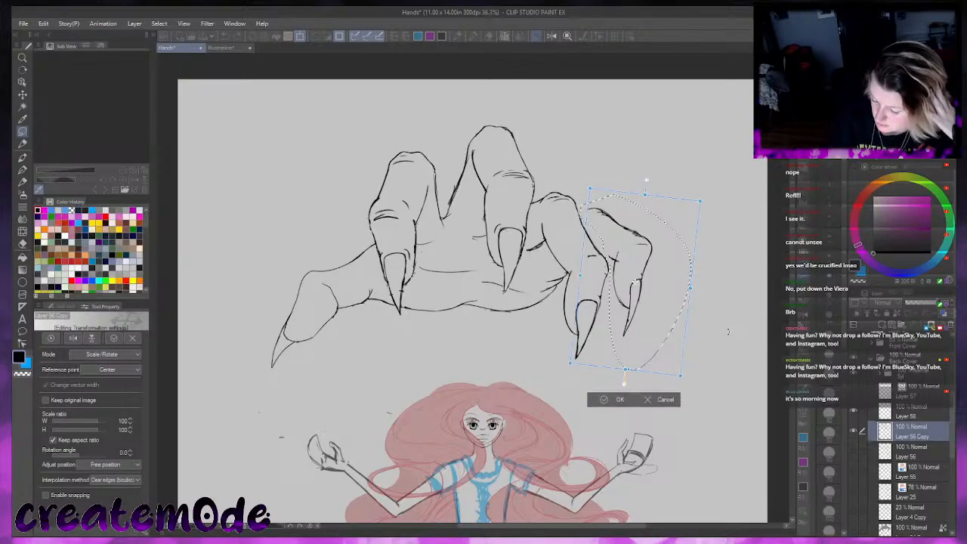
left_click_drag(668, 307, 671, 314)
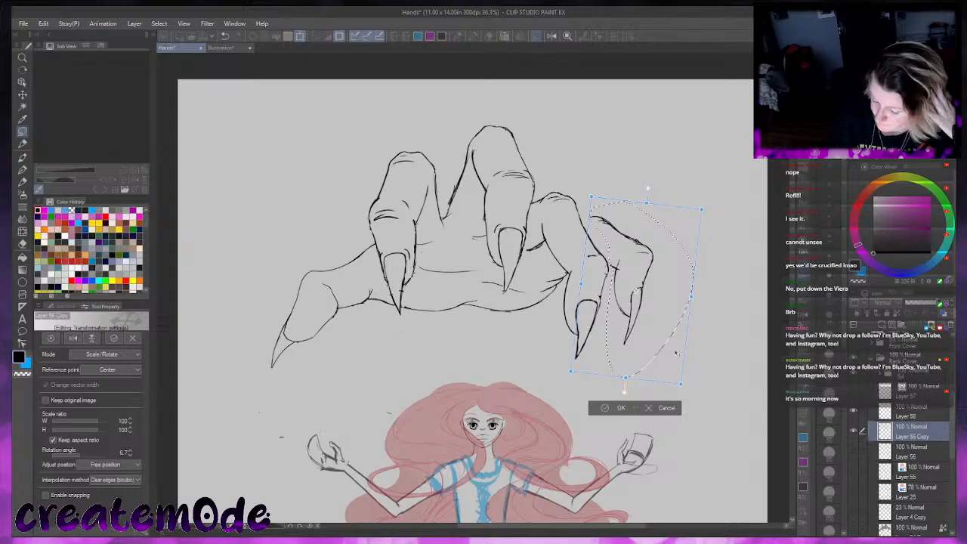
left_click(611, 408)
left_click(555, 393)
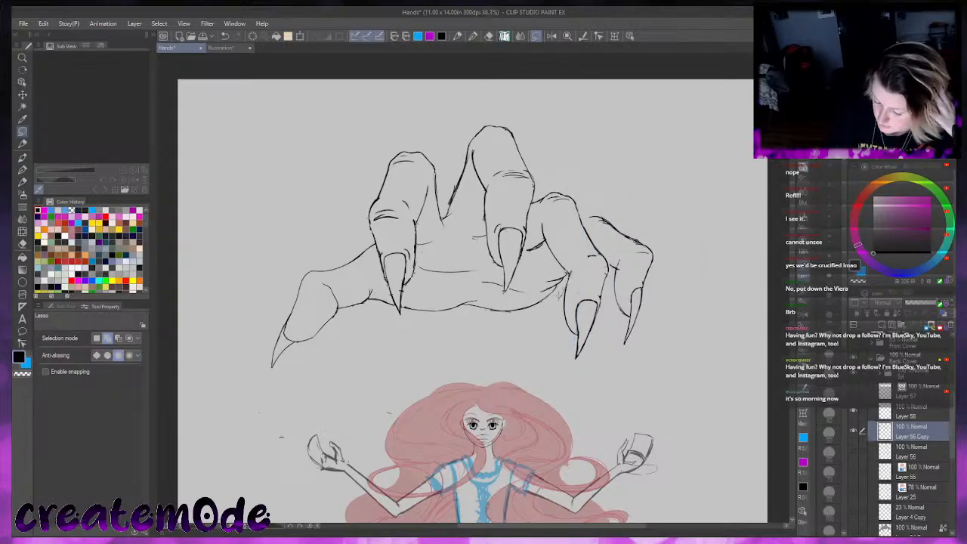
Lasso the palm's edge lines beside the ring finger, rotate and reposition them to meet the palm contour, and deselect
mouse_move(562, 292)
left_mouse_down()
mouse_move(518, 321)
mouse_move(519, 304)
mouse_move(561, 266)
left_mouse_up()
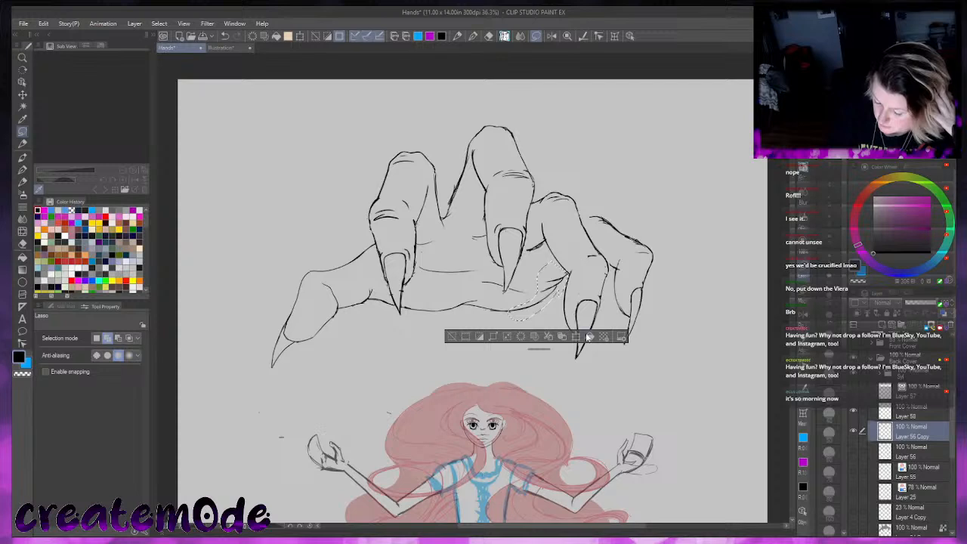
key("ctrl+t")
left_click_drag(691, 298, 692, 325)
left_click_drag(550, 319, 555, 326)
left_click(507, 355)
left_click(452, 339)
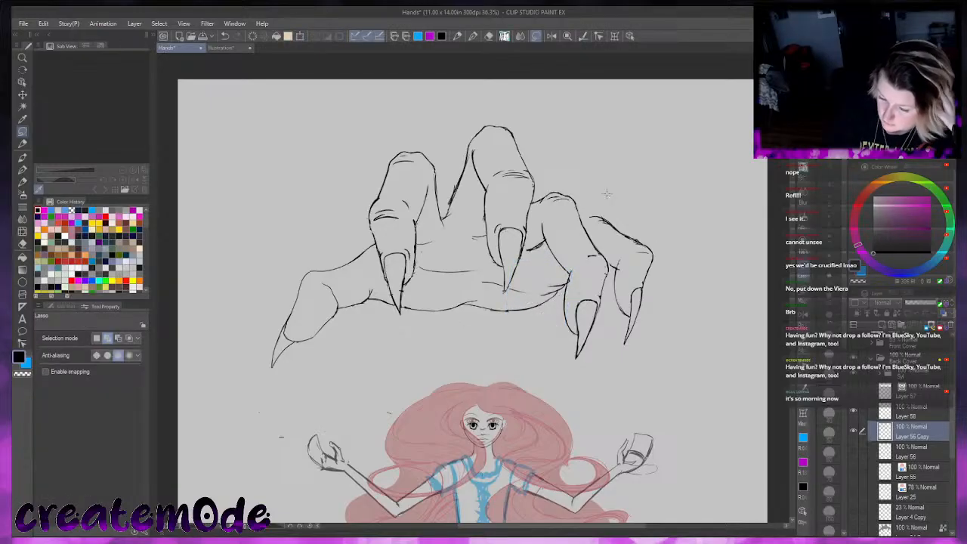
Rotate the whole hand drawing slightly counterclockwise in the mirrored view
left_click(300, 36)
left_click_drag(700, 126, 696, 121)
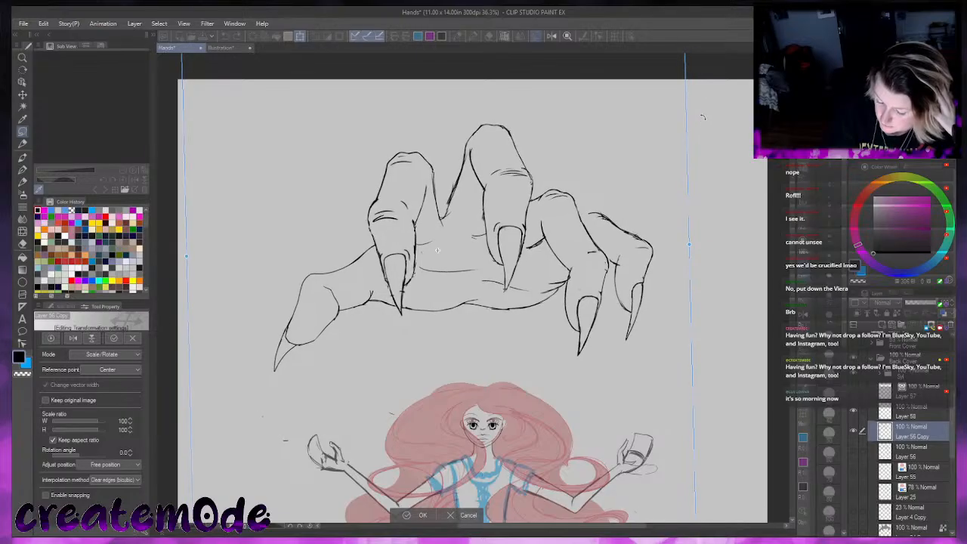
left_click(417, 514)
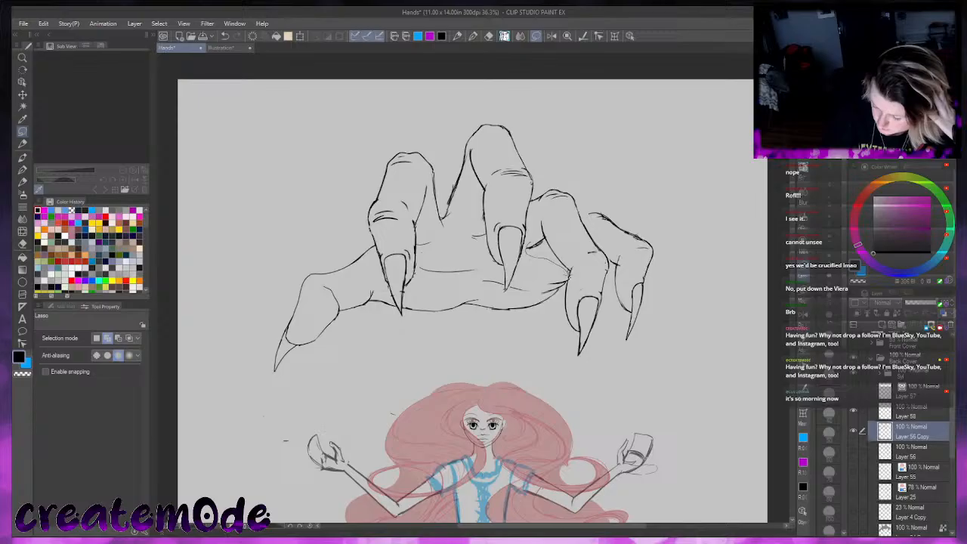
Lasso the ring finger with its adjoining palm lines, move it slightly toward the little finger and deselect
mouse_move(568, 275)
left_mouse_down()
mouse_move(556, 294)
mouse_move(558, 319)
mouse_move(584, 374)
mouse_move(614, 343)
mouse_move(617, 263)
mouse_move(558, 176)
mouse_move(532, 227)
left_mouse_up()
left_click(608, 388)
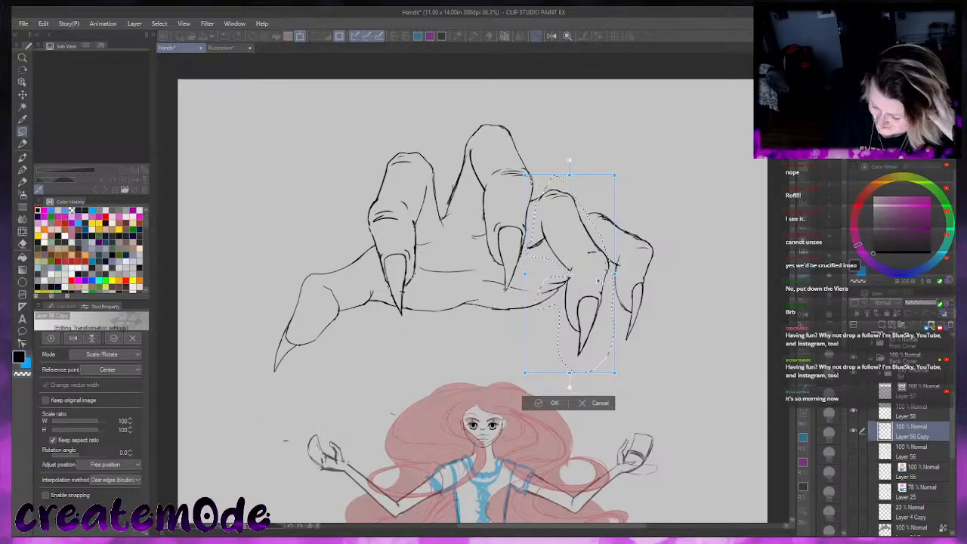
left_click_drag(602, 277, 604, 279)
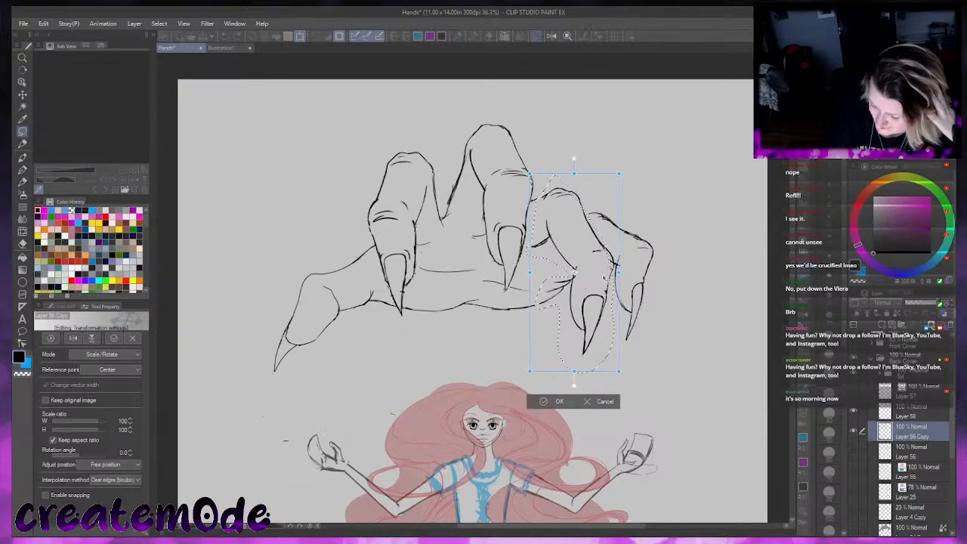
left_click(554, 402)
left_click(493, 384)
key("p")
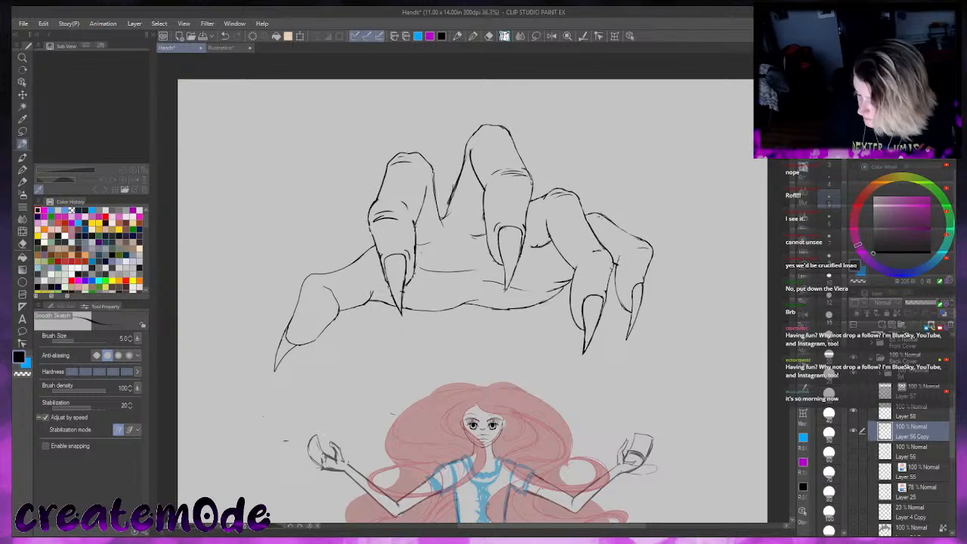
Mirror the canvas view and lasso the palm's lower edge lines between the ring finger and the palm's centre
key("h")
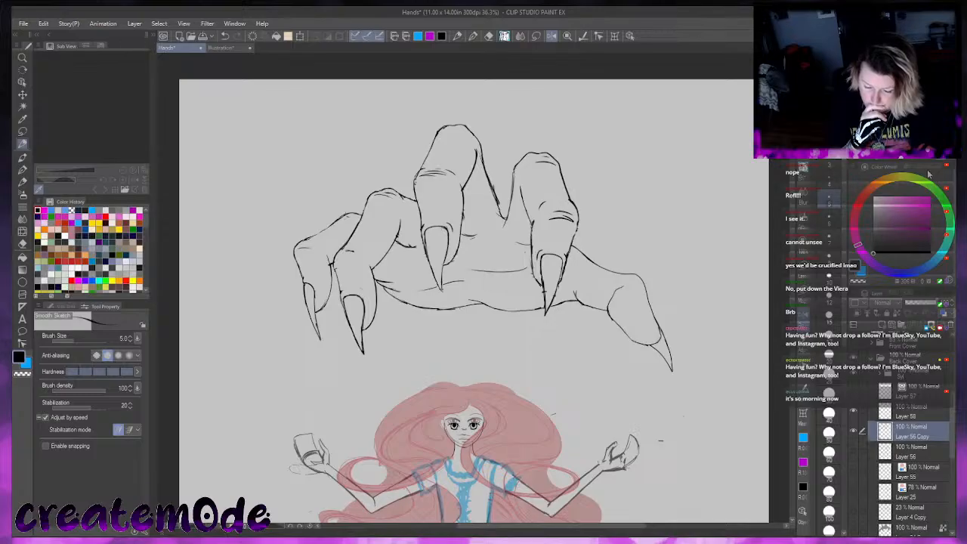
key("m")
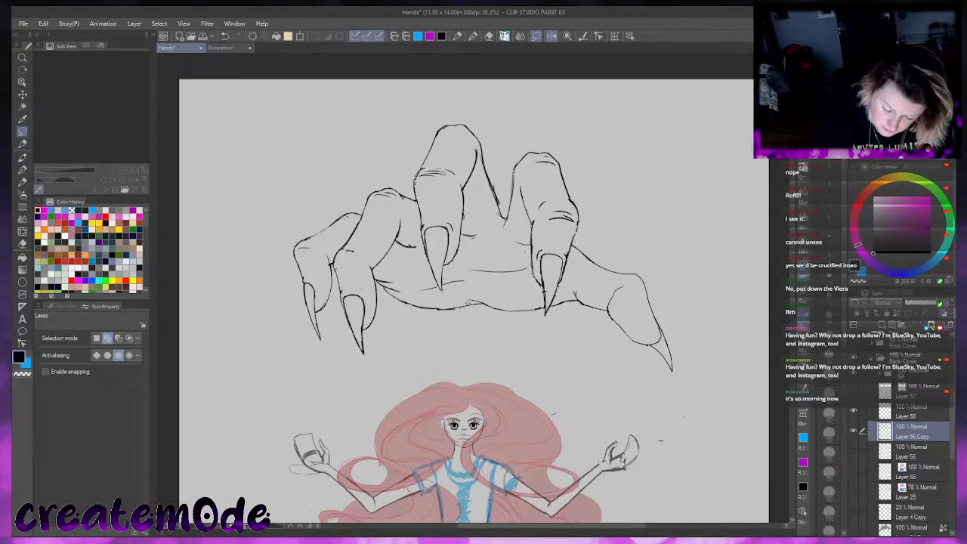
mouse_move(456, 302)
left_mouse_down()
mouse_move(480, 305)
mouse_move(479, 322)
mouse_move(410, 325)
mouse_move(376, 272)
left_mouse_up()
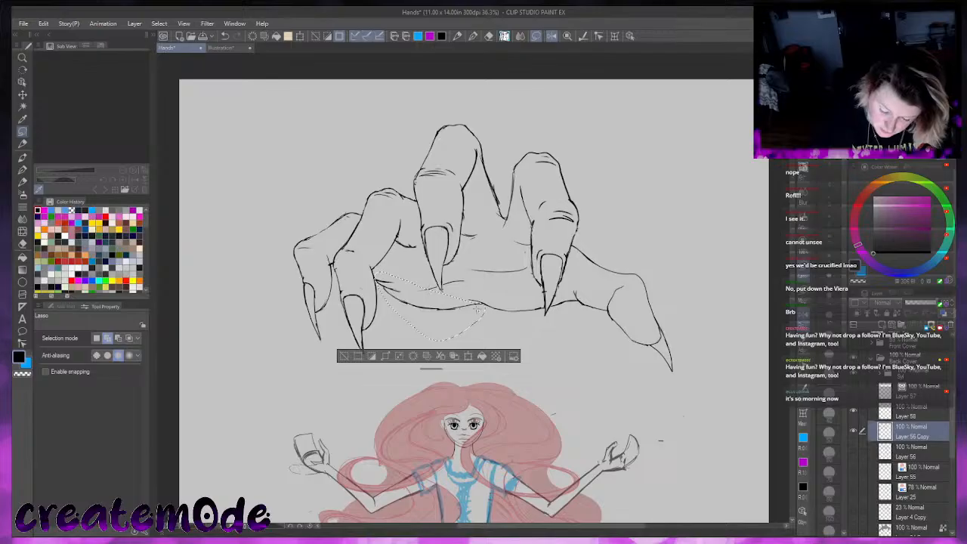
key("ctrl+d")
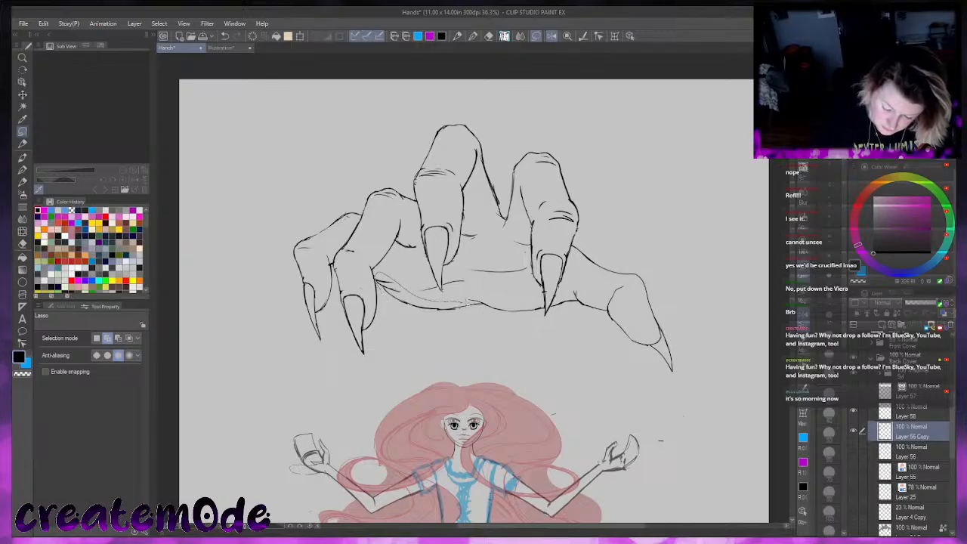
left_click_drag(412, 316, 469, 282)
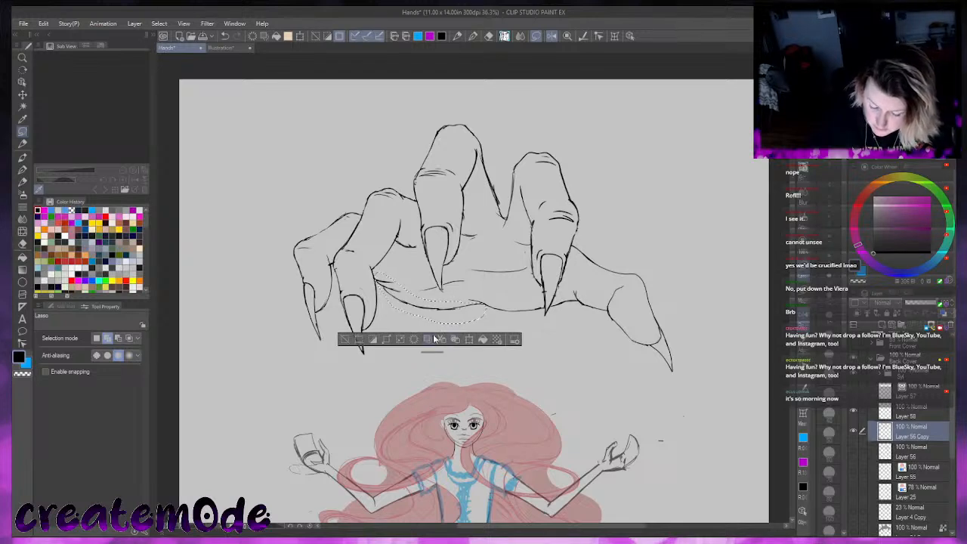
Scale the selected palm edge lines to 102%, rotate them by 0.1 degrees, nudge them to meet the palm contour and deselect
left_click(468, 341)
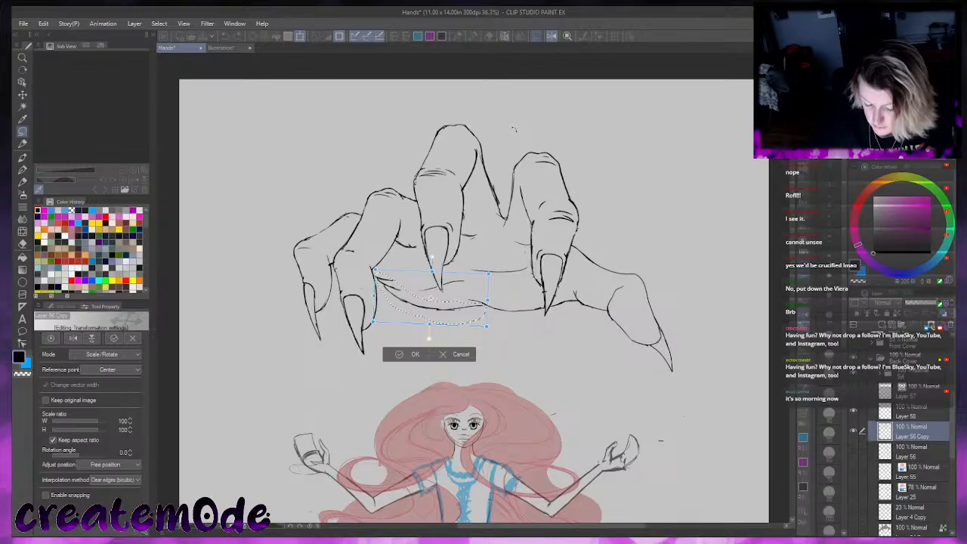
left_click(415, 354)
left_click(348, 339)
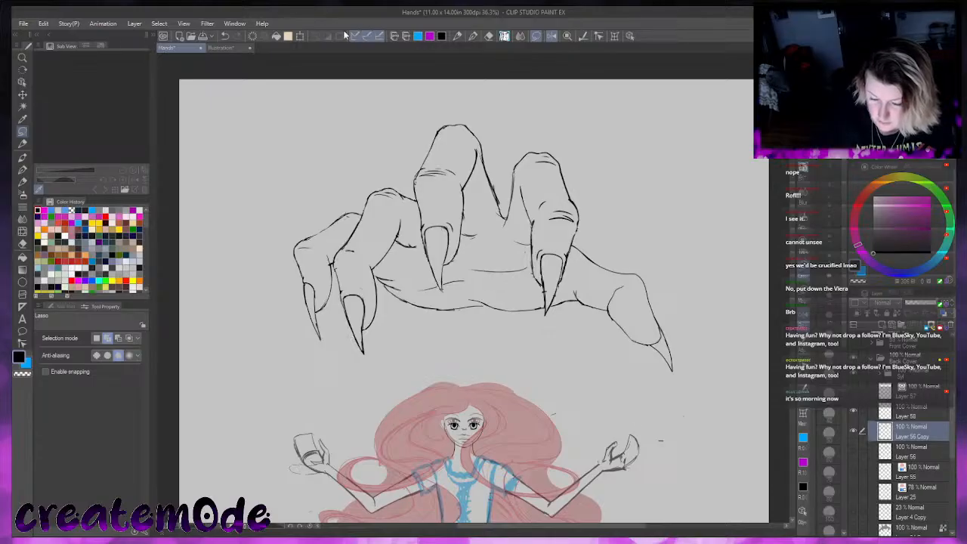
left_click(224, 36)
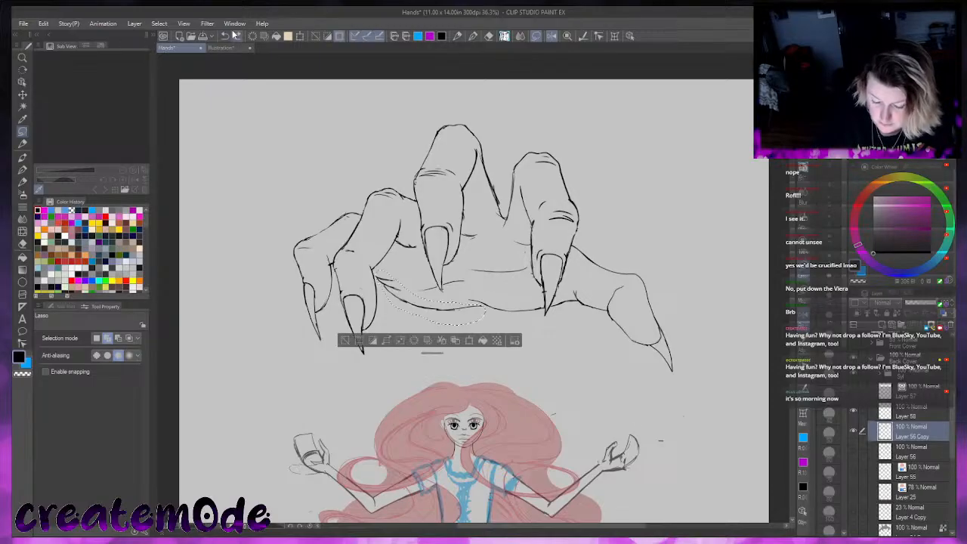
left_click(469, 341)
left_click_drag(373, 267, 373, 267)
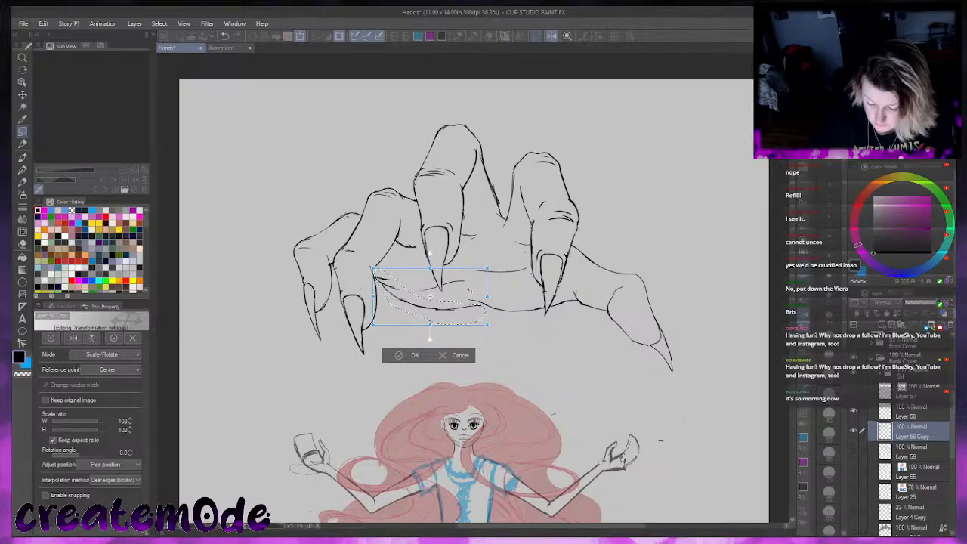
left_click_drag(471, 286, 472, 285)
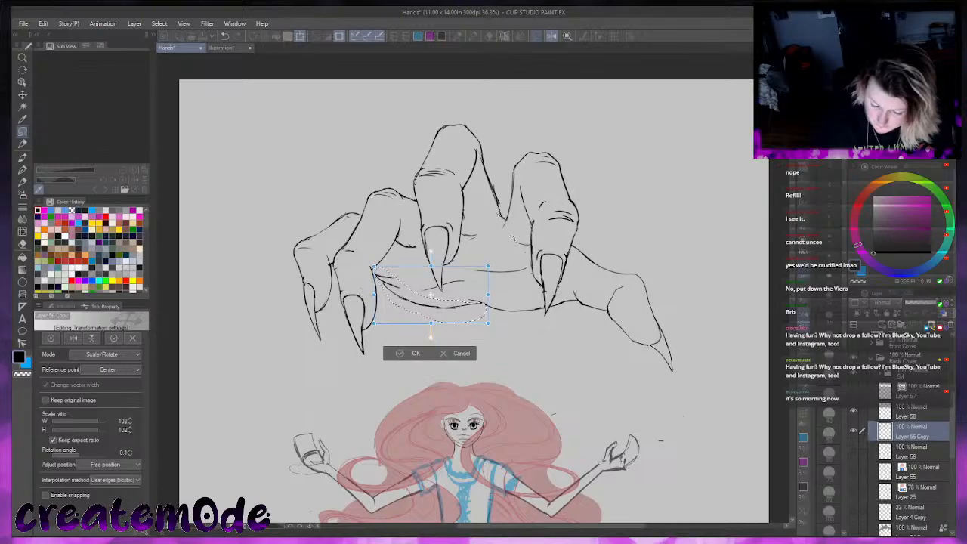
left_click(400, 355)
left_click(356, 340)
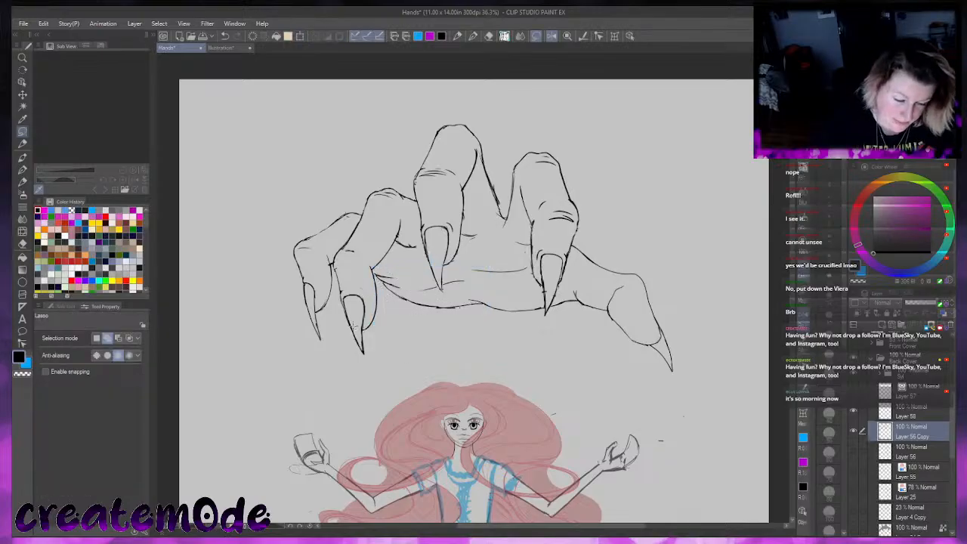
Redraw the palm's lower edge from the base of the ring finger toward the palm's centre with the Smooth Sketch brush
left_click(23, 144)
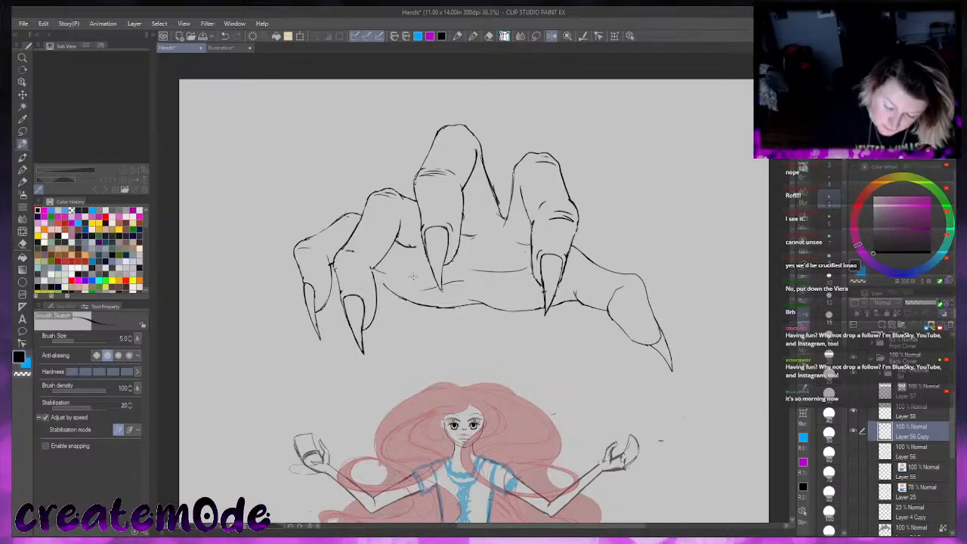
left_click_drag(376, 275, 435, 305)
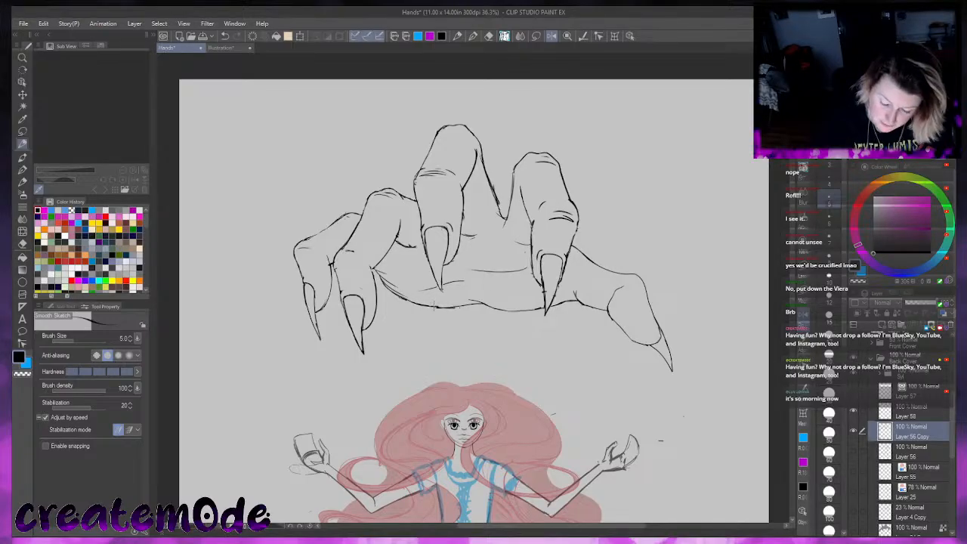
key("ctrl+z")
left_click_drag(377, 274, 437, 301)
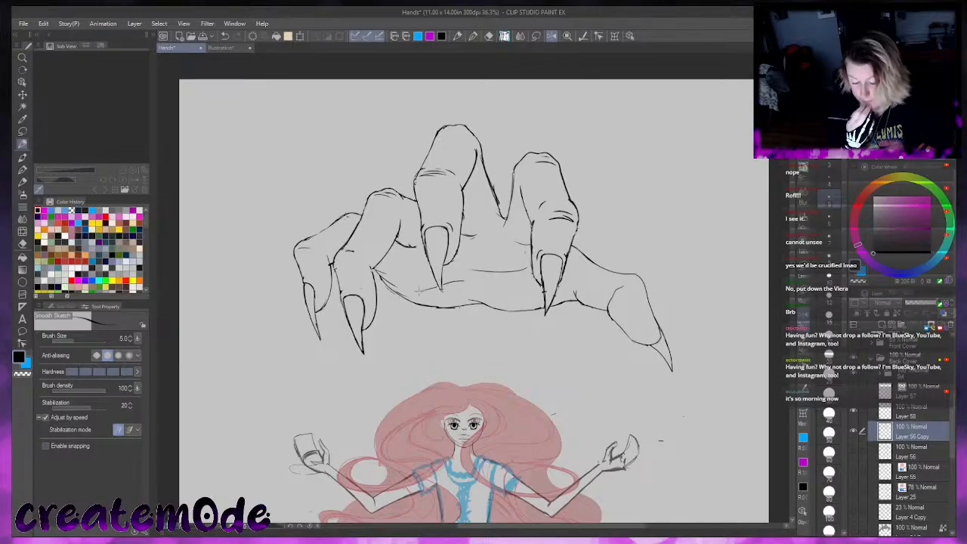
Compare the hand in the normal and mirrored views to check its pose and proportions
left_click(552, 36)
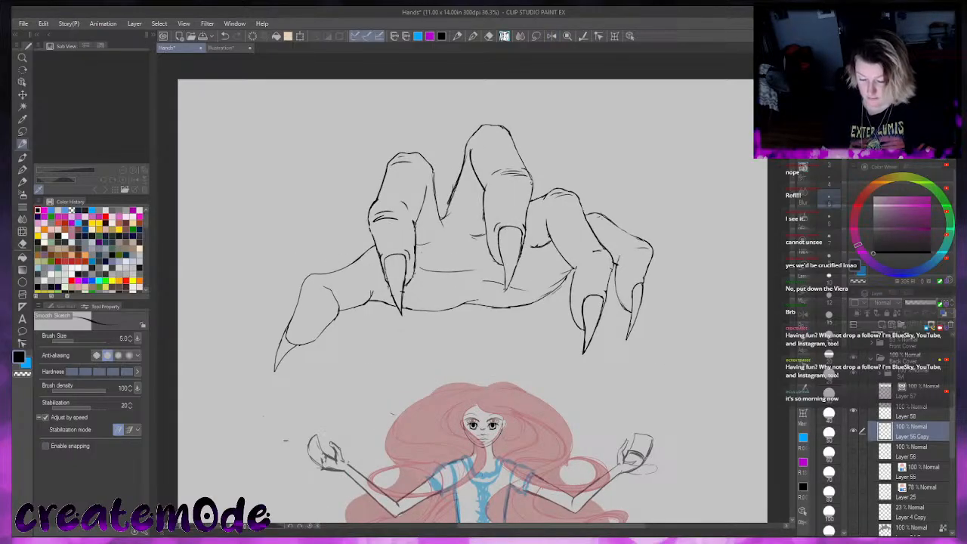
left_click(940, 159)
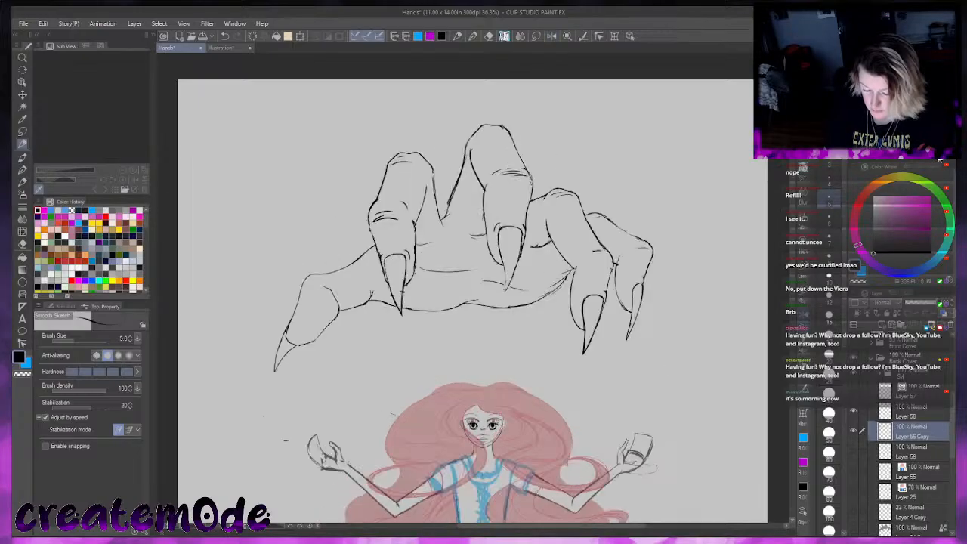
key("h")
key("h")
key("h")
key("h")
key("h")
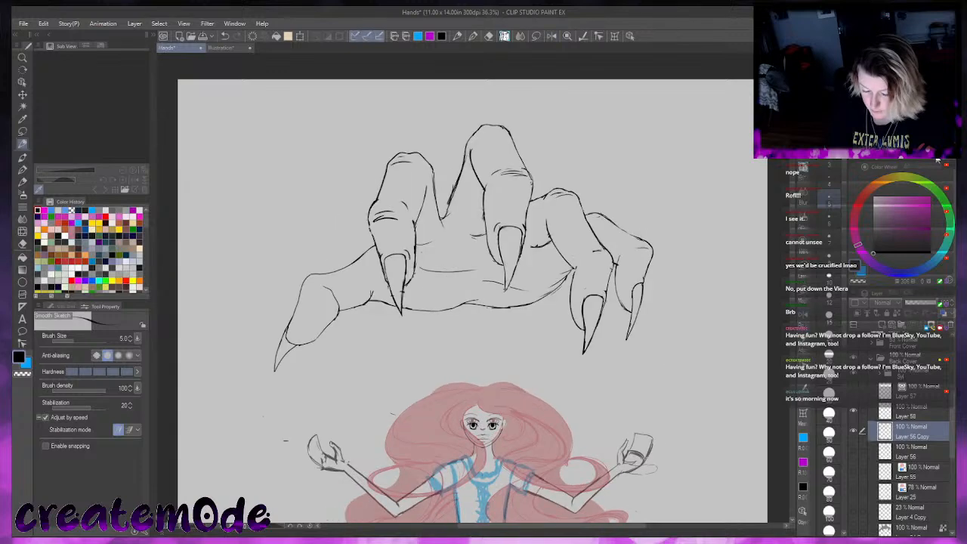
key("h")
key("h")
key("h")
key("h")
key("h")
key("h")
key("h")
key("h")
key("h")
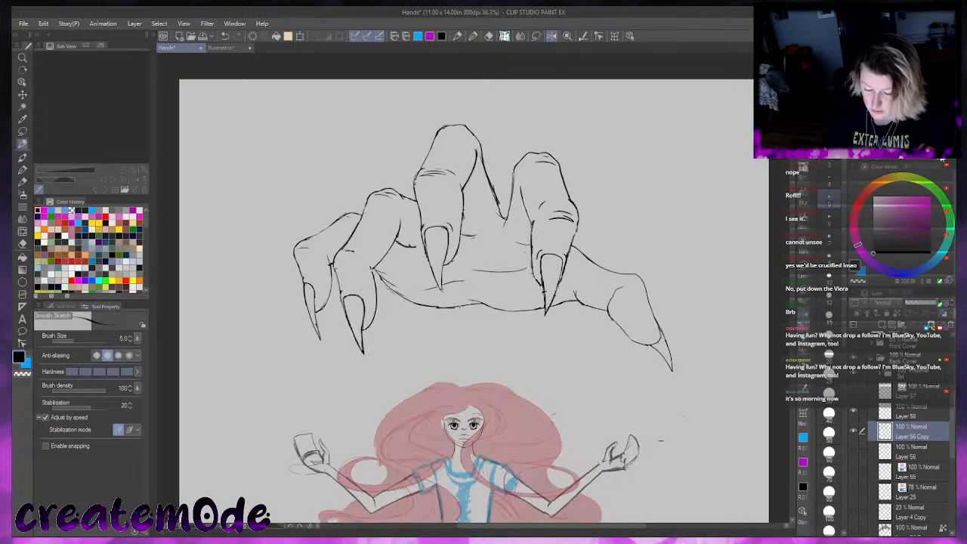
key("h")
key("h")
key("h")
key("h")
key("h")
key("h")
key("h")
key("h")
key("h")
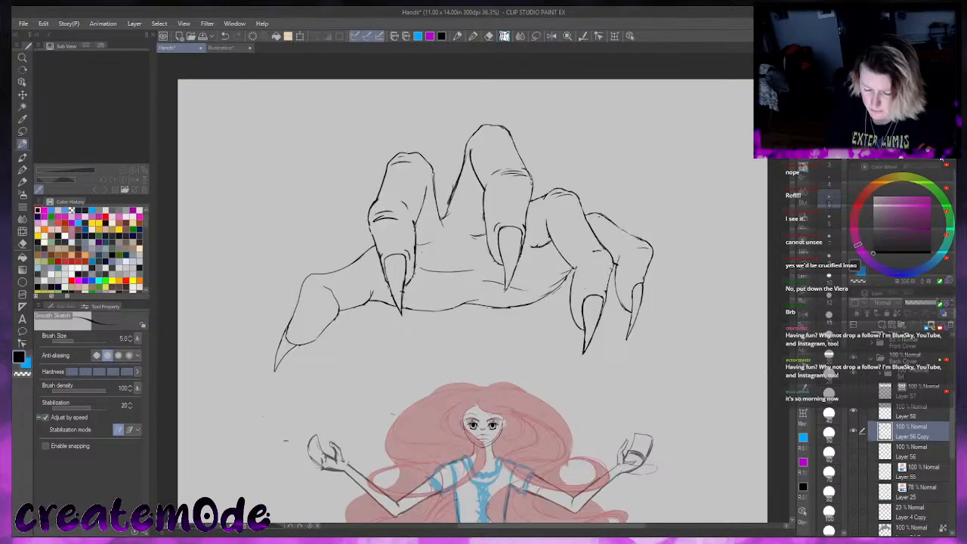
Mirror the view and tilt the whole hand drawing slightly counterclockwise so the thumb side rises
key("h")
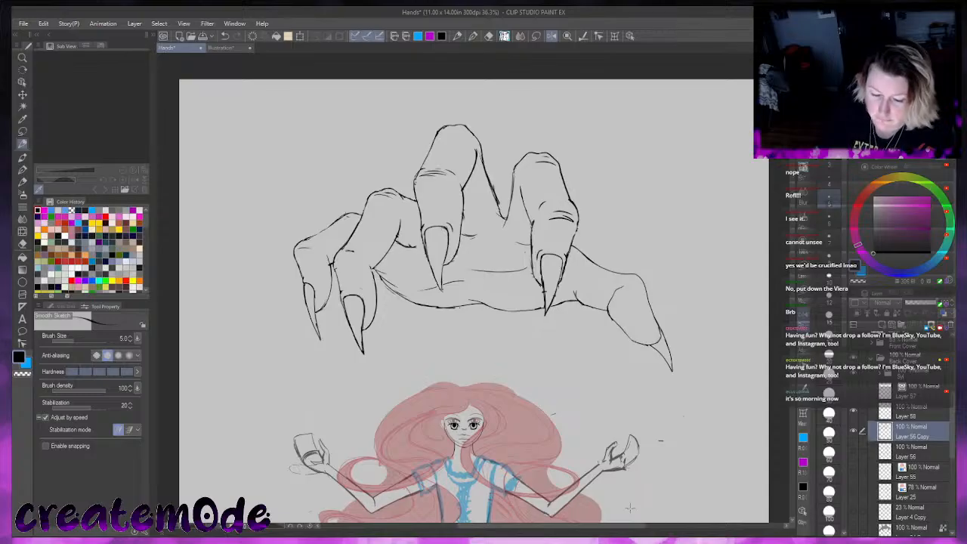
left_click(311, 39)
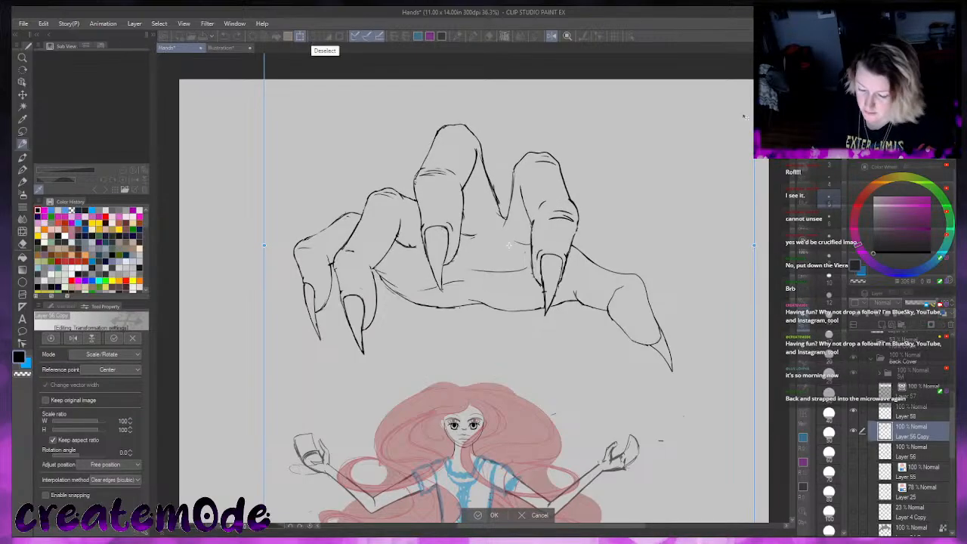
left_click_drag(758, 239, 759, 236)
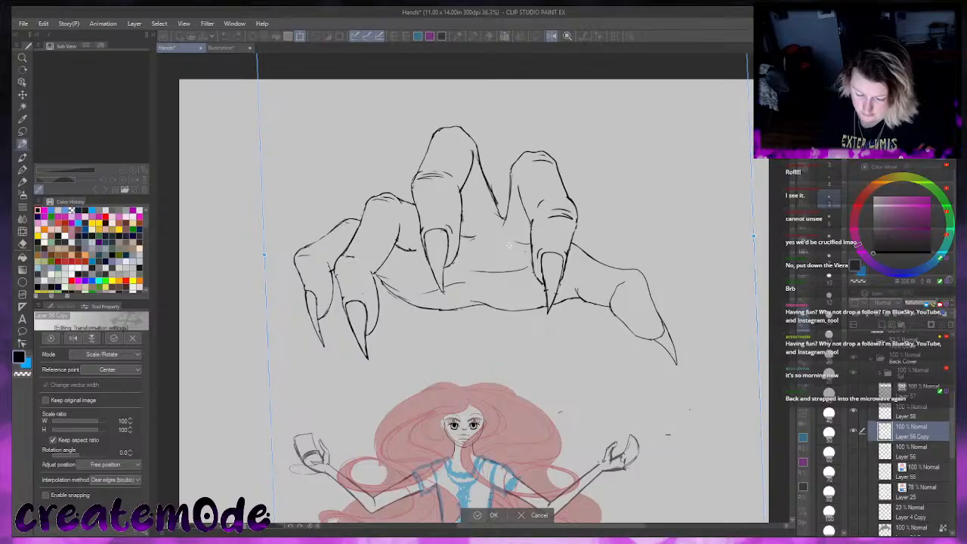
left_click(489, 515)
Lasso the thumb's tip and claw, rotate them by about -12.1 degrees, fit them to the thumb's base and deselect
left_click(22, 131)
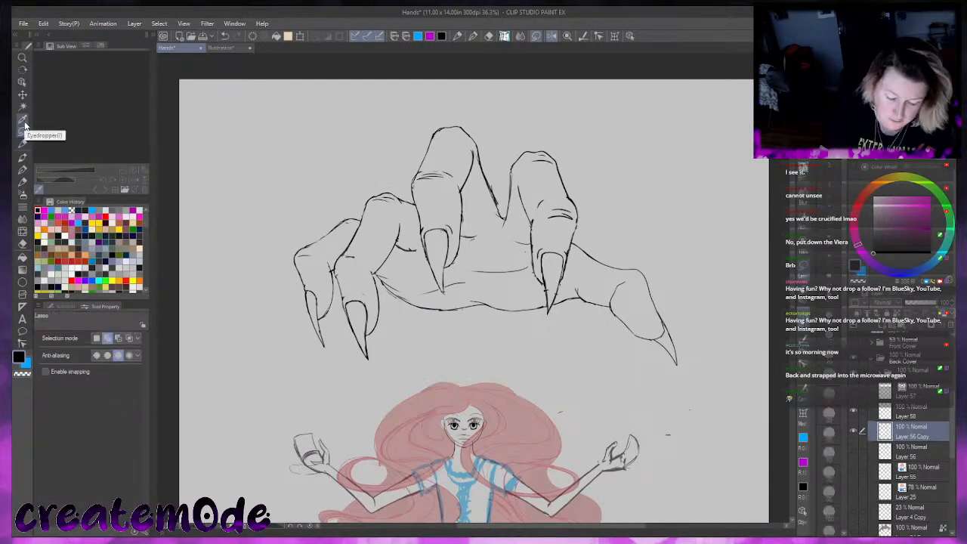
mouse_move(609, 307)
left_mouse_down()
mouse_move(700, 306)
mouse_move(613, 287)
left_mouse_up()
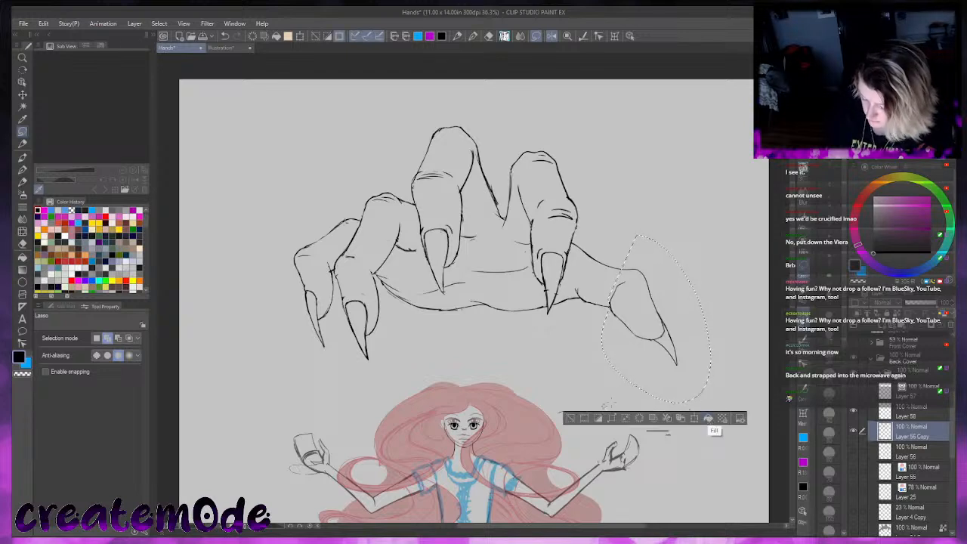
left_click(574, 420)
mouse_move(648, 266)
left_mouse_down()
mouse_move(607, 293)
mouse_move(609, 304)
mouse_move(706, 355)
mouse_move(702, 333)
left_mouse_up()
key("ctrl+t")
left_click_drag(739, 390, 674, 367)
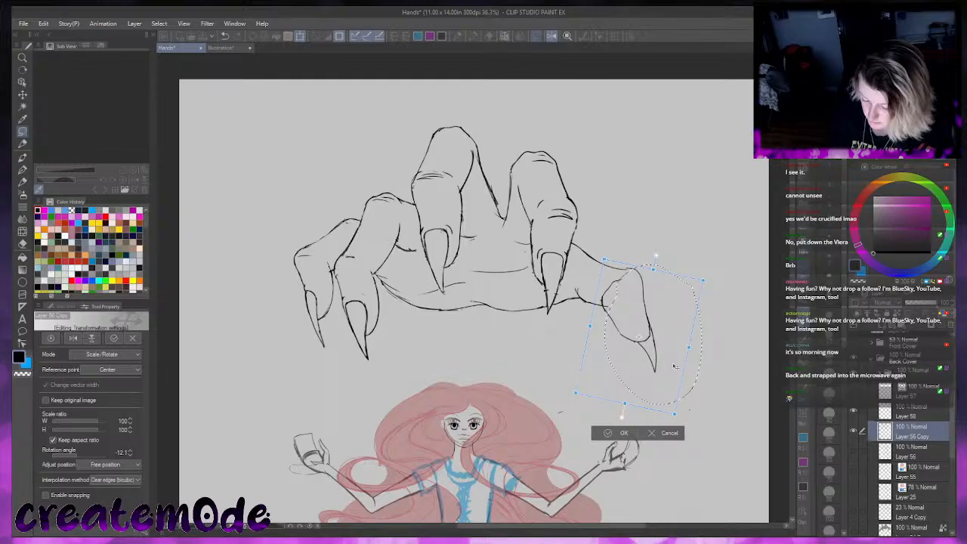
left_click(614, 434)
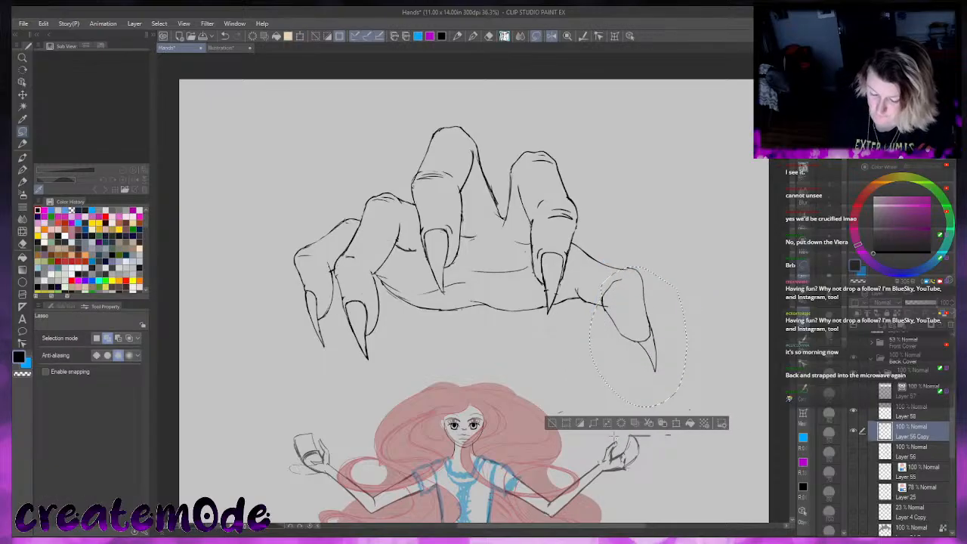
left_click(552, 424)
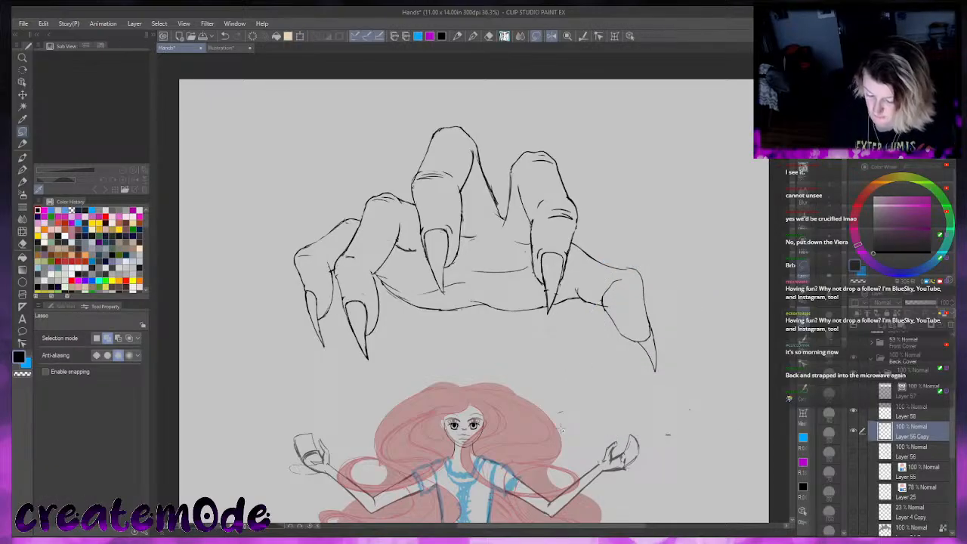
Redraw the thumb's outer contour from the knuckle toward the claw with the sketch brush and undo the last stroke
key("p")
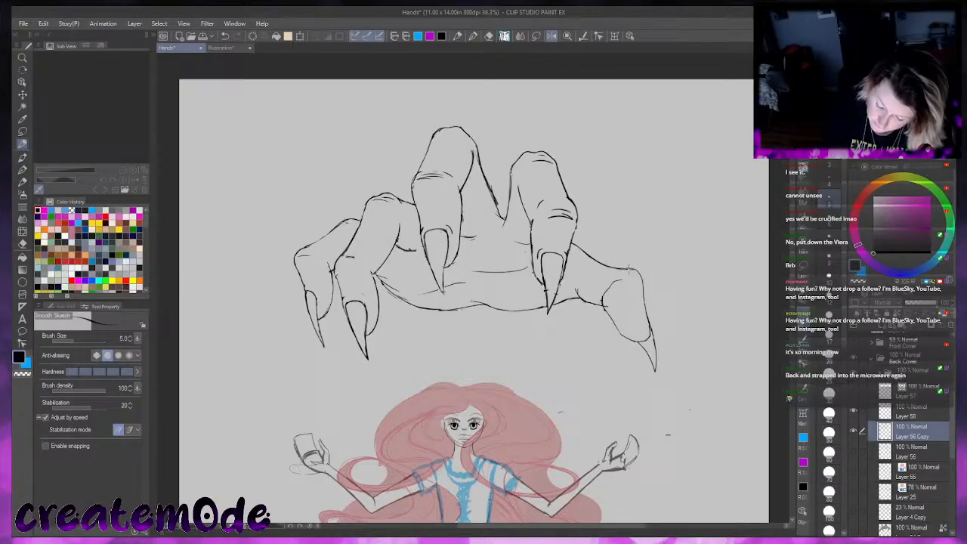
left_click_drag(630, 270, 650, 329)
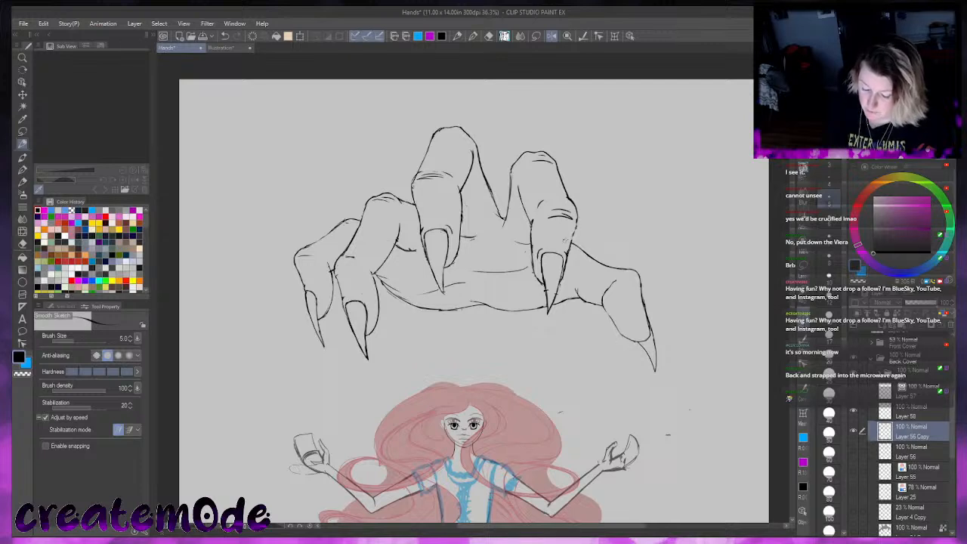
key("ctrl+z")
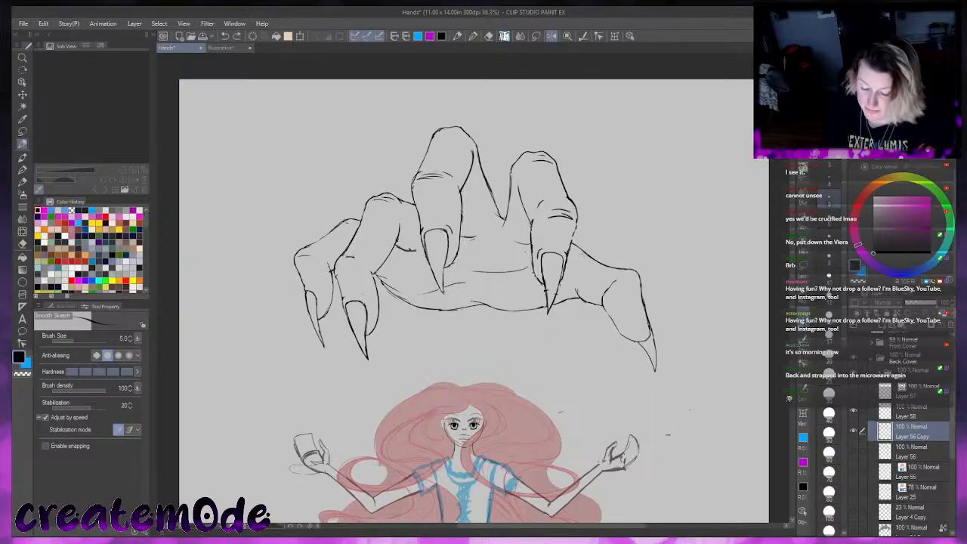
Delete Layer 57 and draw a short line on Layer 58 in the gap between the index and middle fingers
left_click(928, 399)
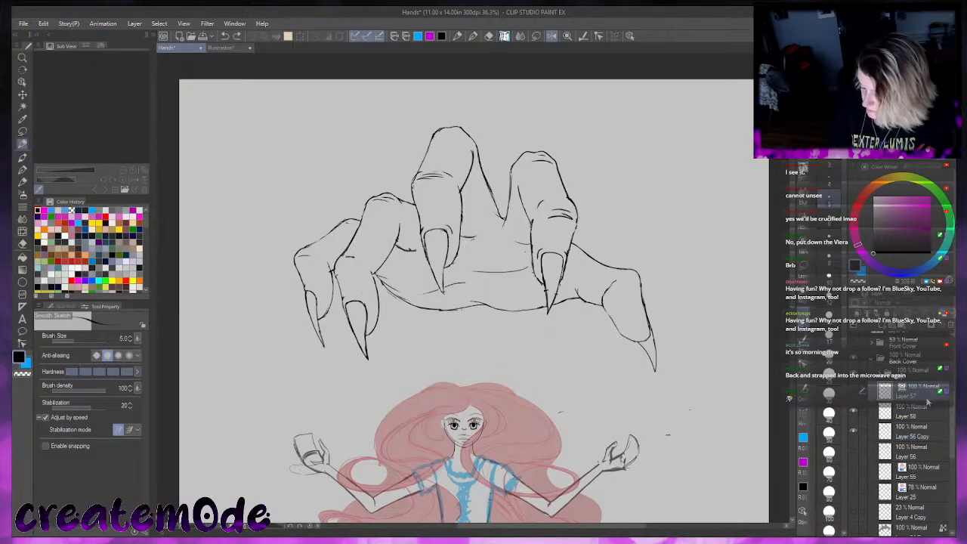
left_click(951, 325)
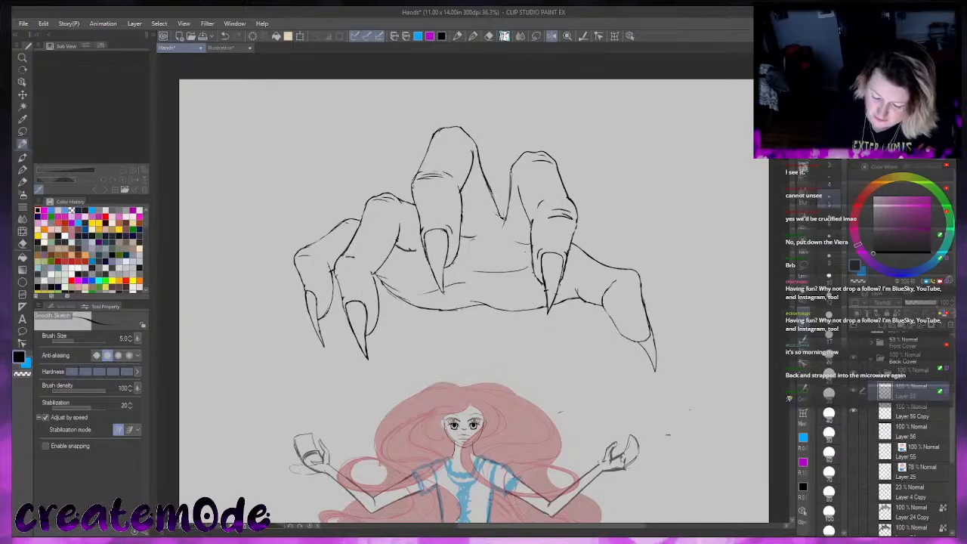
left_click_drag(508, 231, 509, 203)
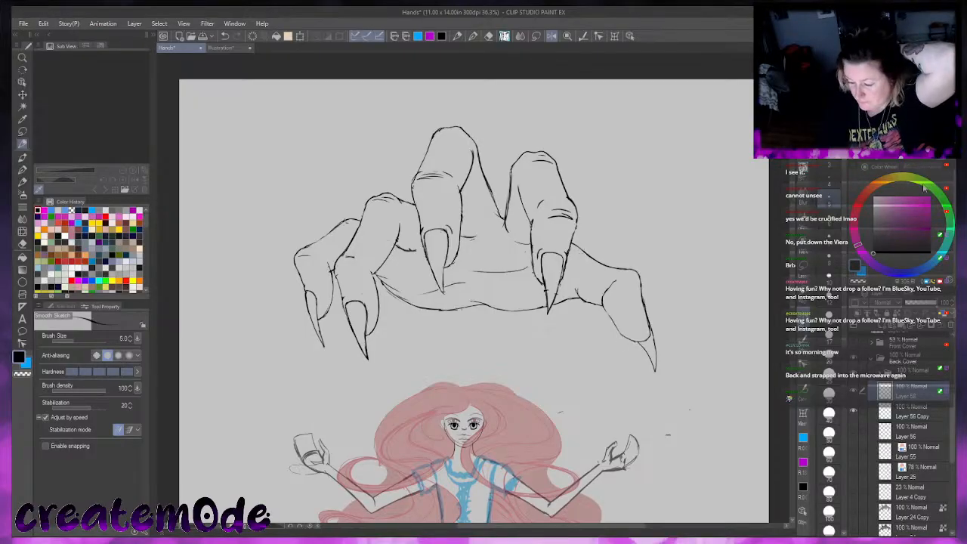
Return the canvas to its unmirrored view and switch to the Soft bleed watercolor brush
left_click(943, 158)
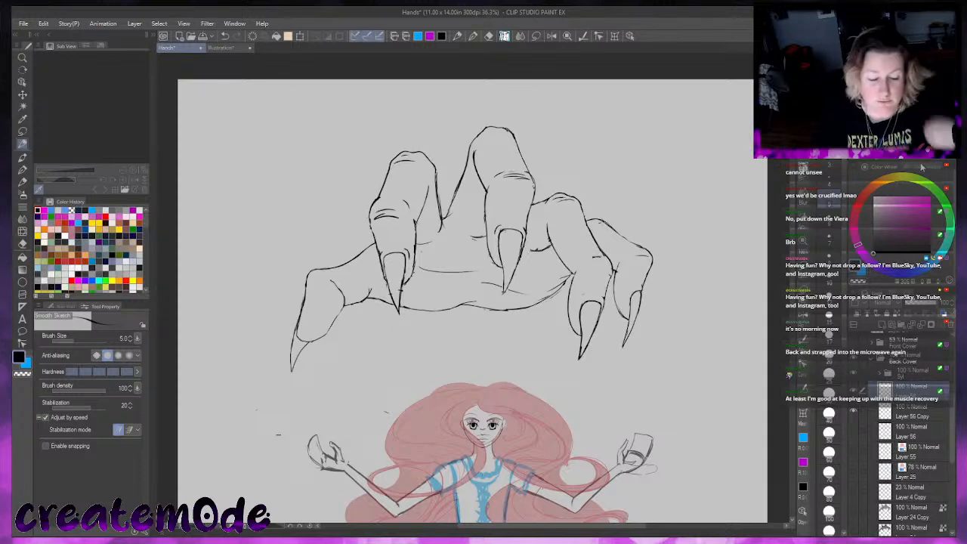
left_click(23, 157)
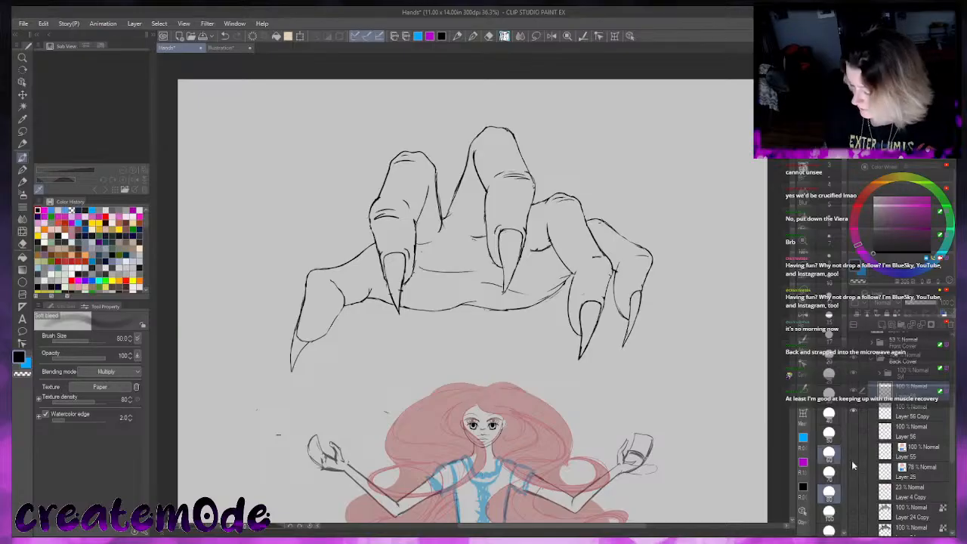
left_click(854, 392)
left_click(854, 392)
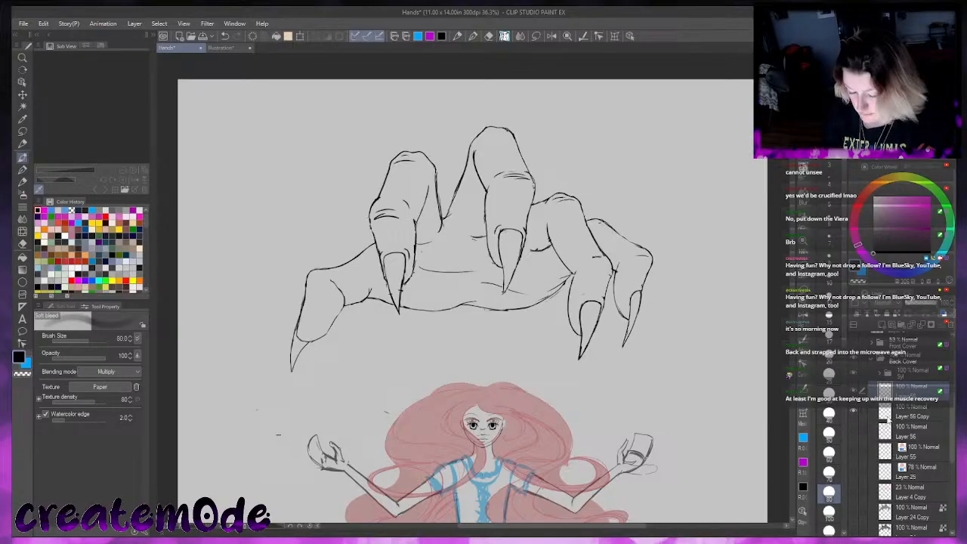
Merge the top line layer into Layer 56 Copy and place a new Layer 57 beneath the hand's line art
left_click(921, 324)
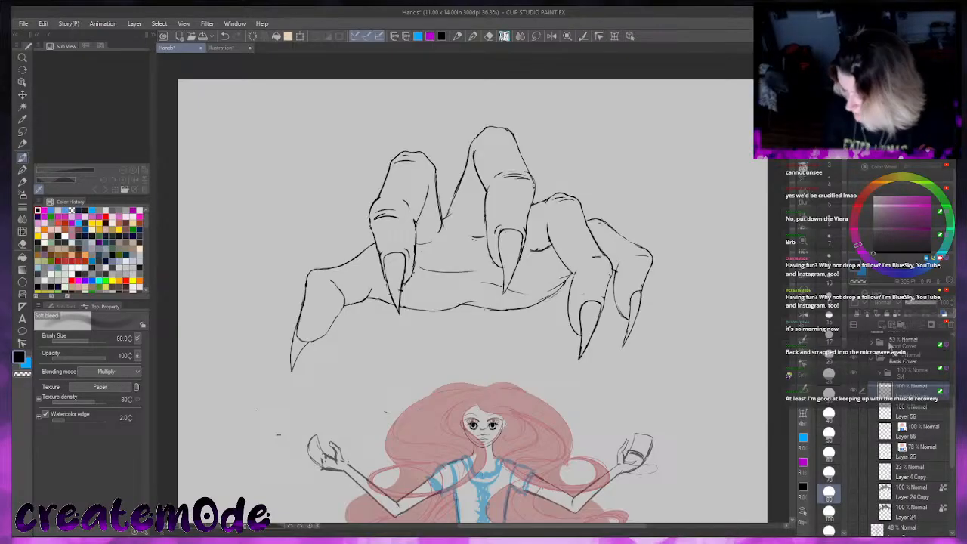
left_click(883, 325)
left_click_drag(951, 395, 939, 427)
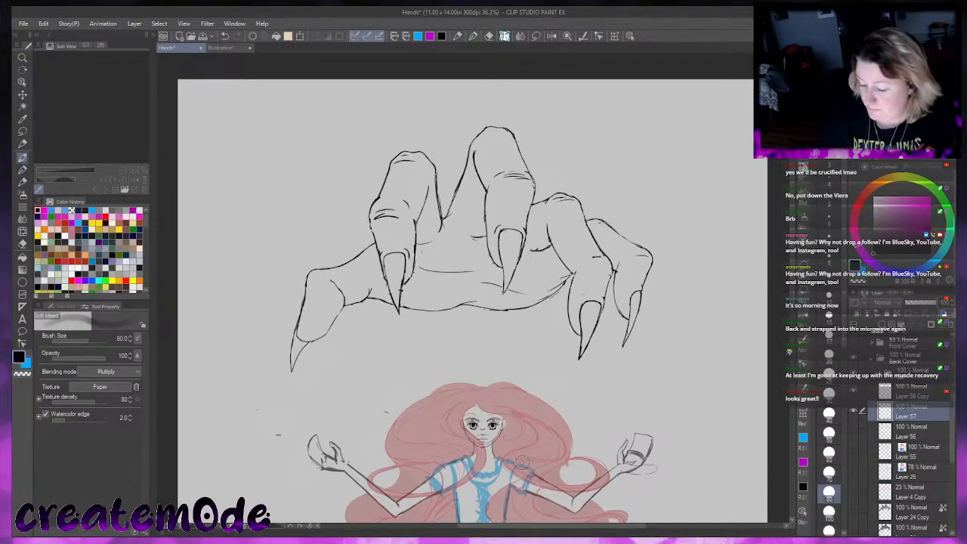
Choose a muted gray, shift its hue to orange, and display the Color Set palette with the Default color set
left_click(875, 222)
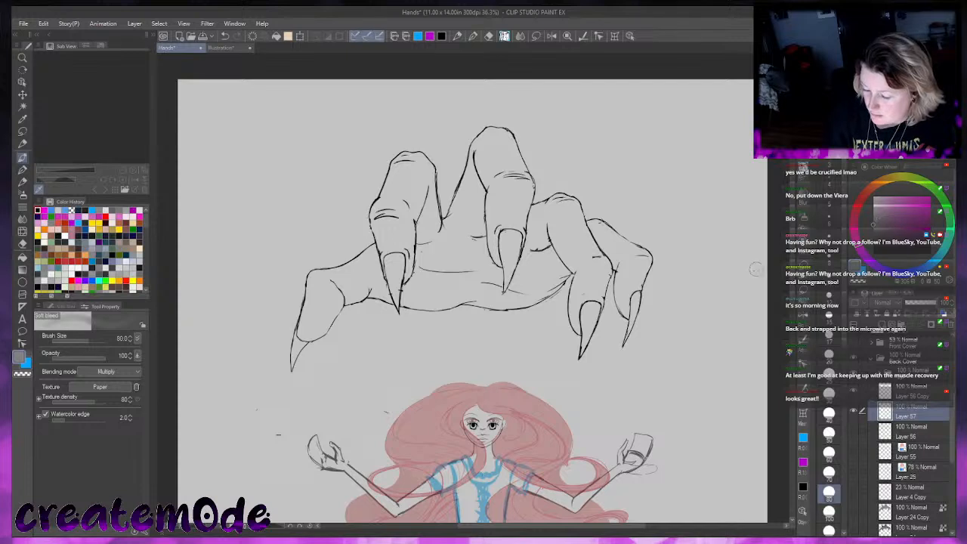
left_click(875, 185)
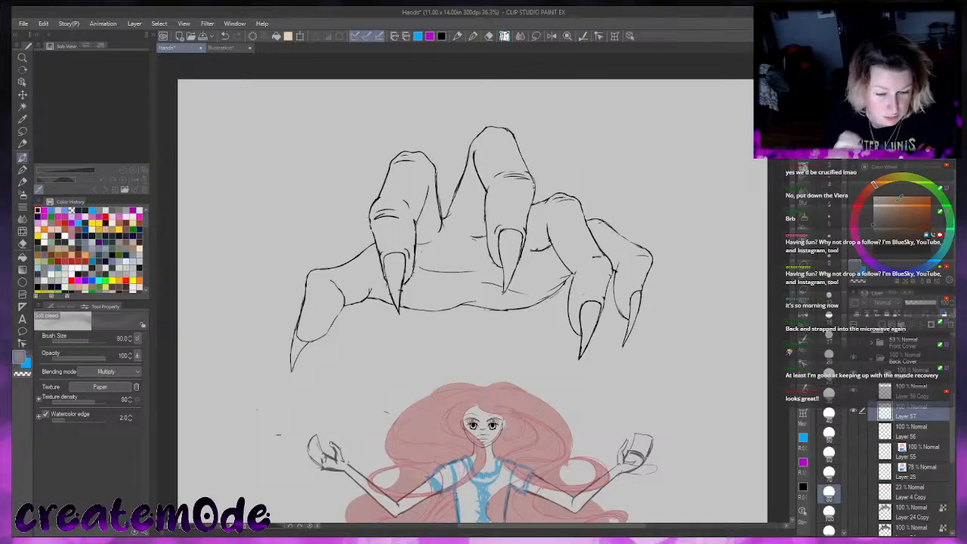
left_click(183, 24)
left_click(240, 24)
left_click(236, 24)
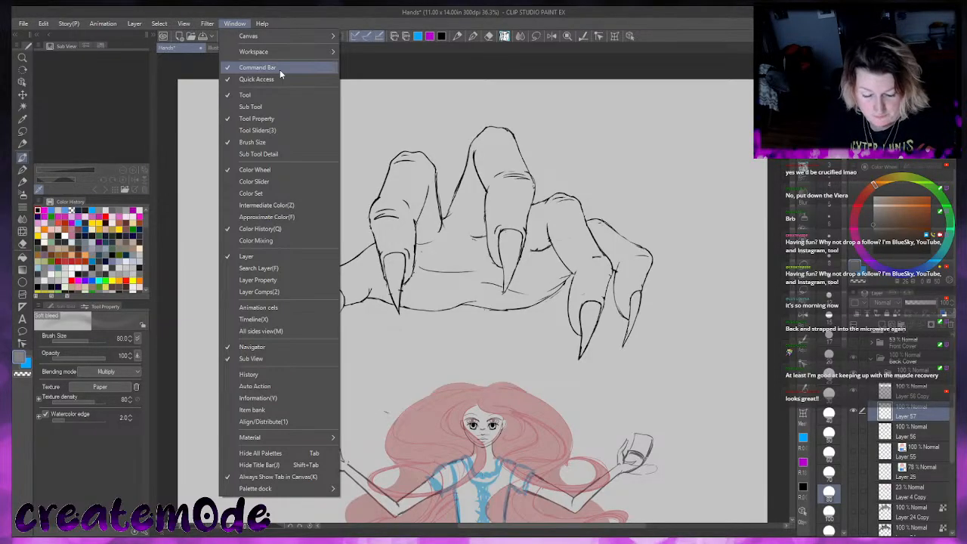
left_click(258, 190)
left_click(119, 56)
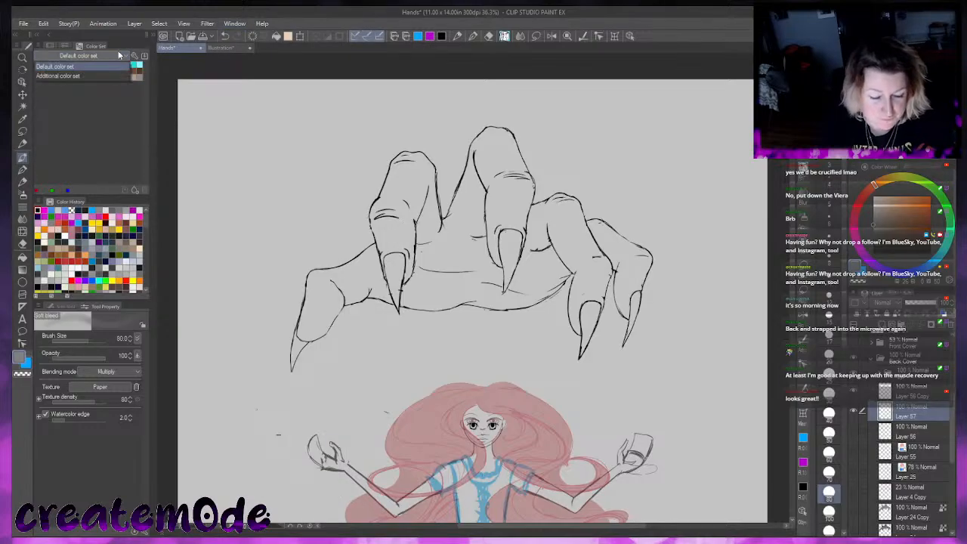
left_click(120, 66)
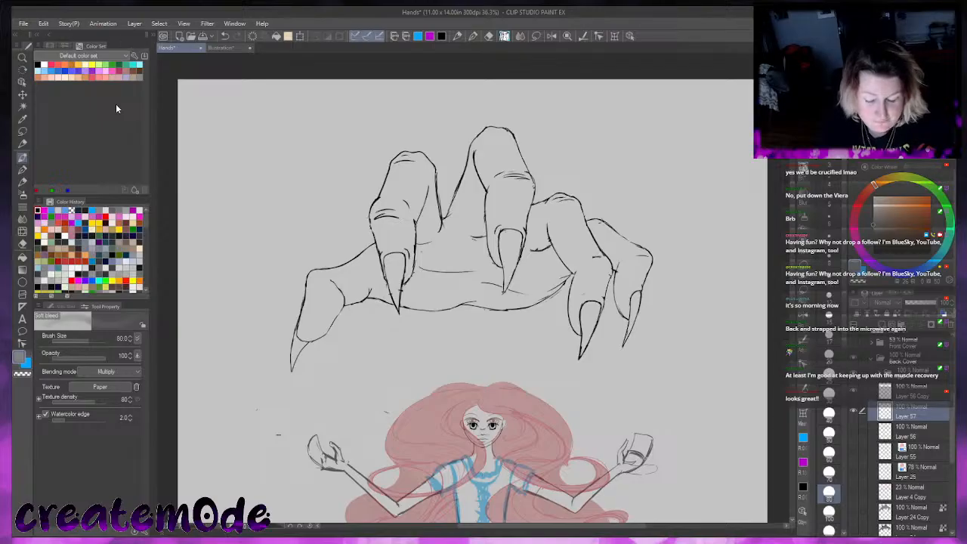
Add the 肌色カラーセット skin color set from the downloaded materials to the color sets
left_click(139, 60)
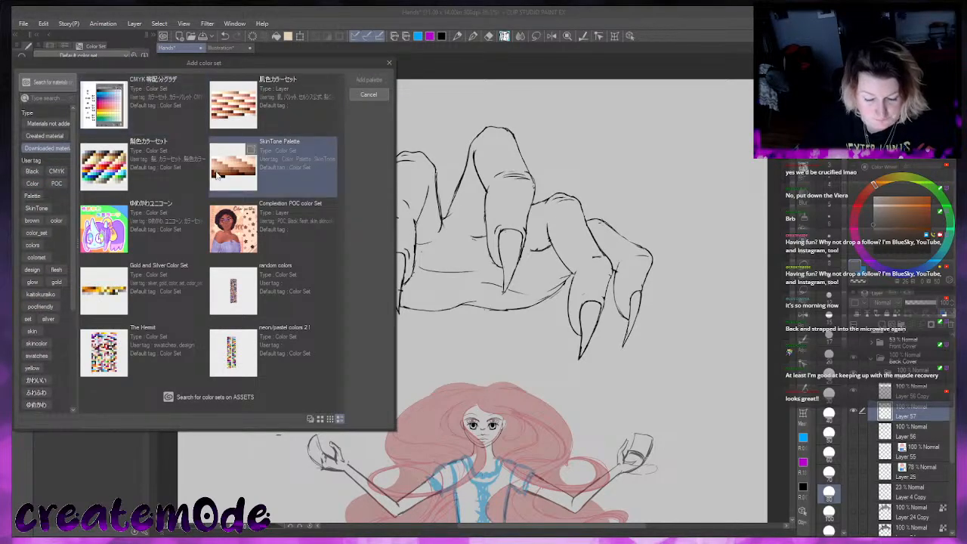
left_click(235, 99)
double_click(234, 99)
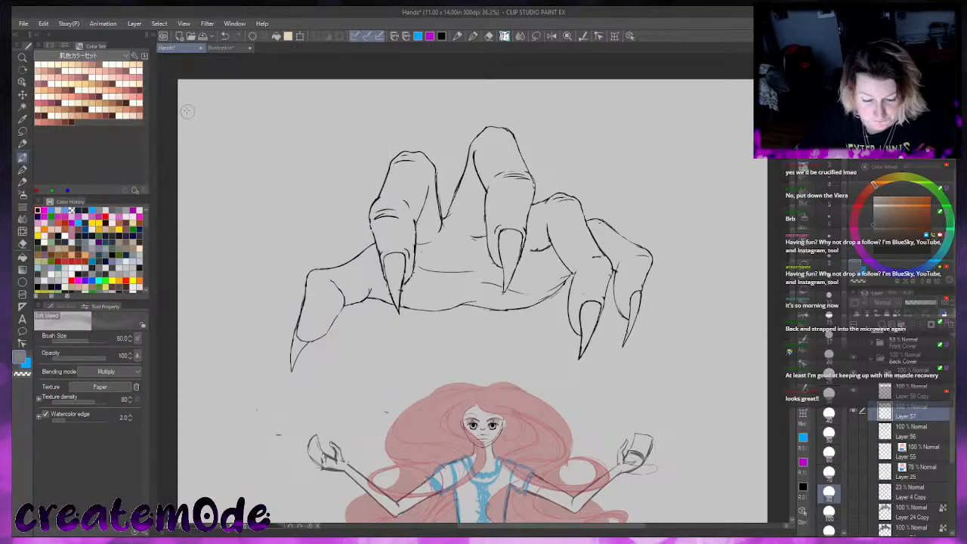
left_click(135, 57)
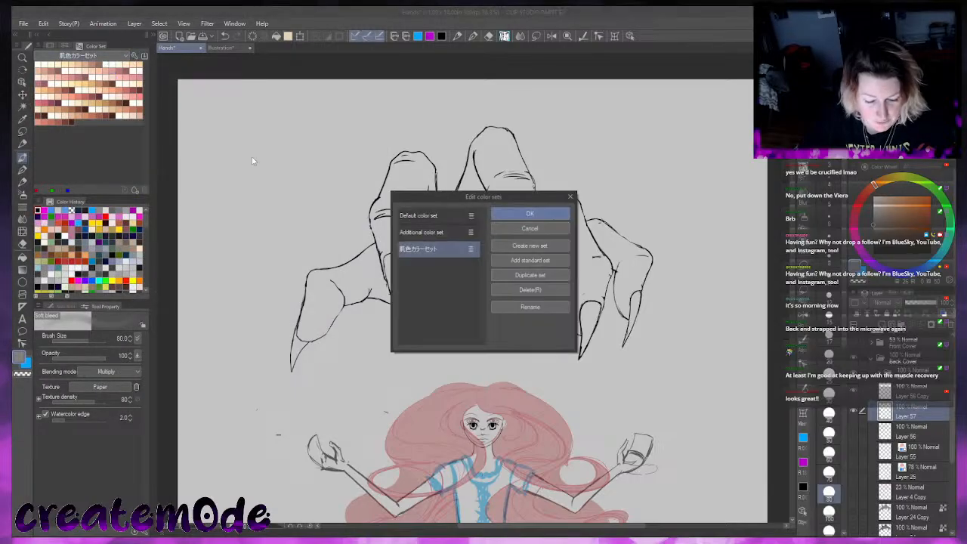
left_click(514, 229)
left_click(135, 55)
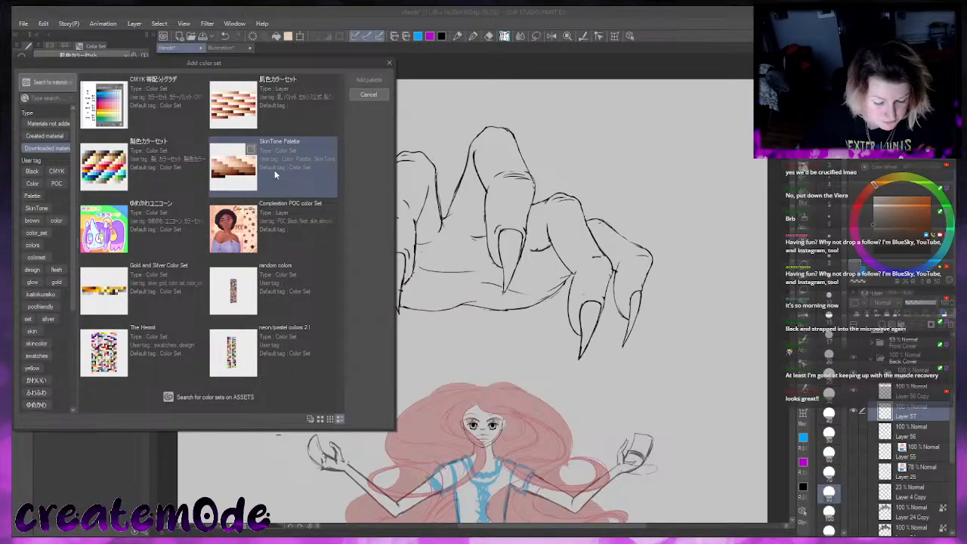
left_click(302, 110)
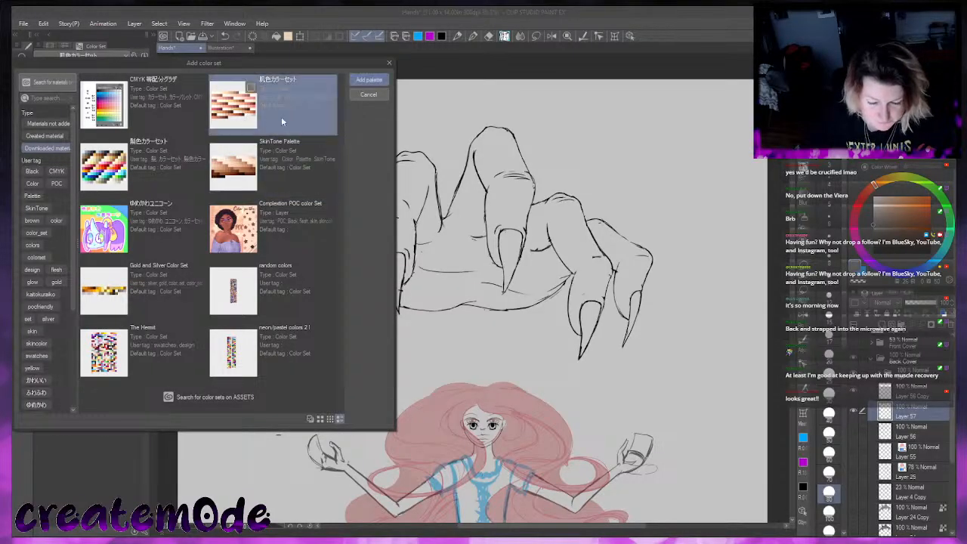
left_click(369, 80)
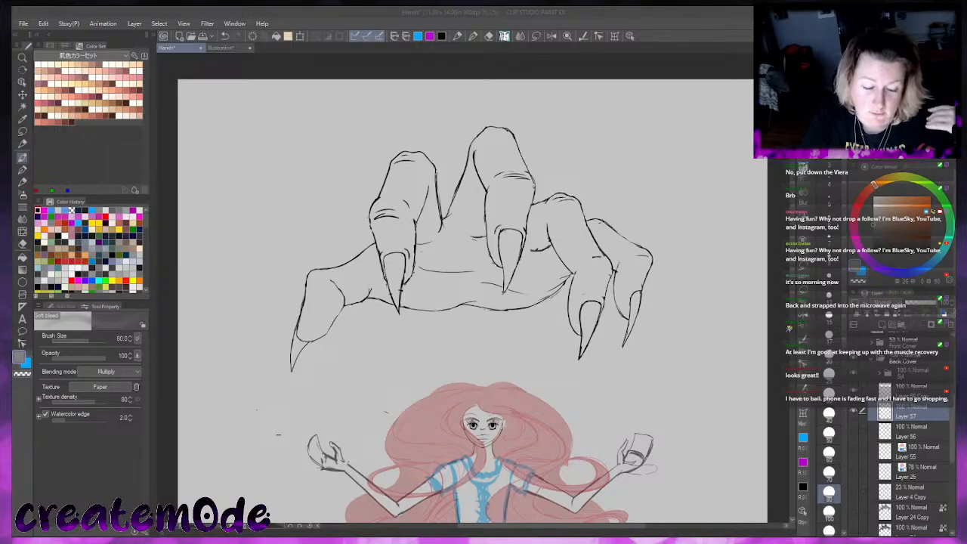
Add the Etherington Skin tones color set from the downloaded materials
left_click(144, 55)
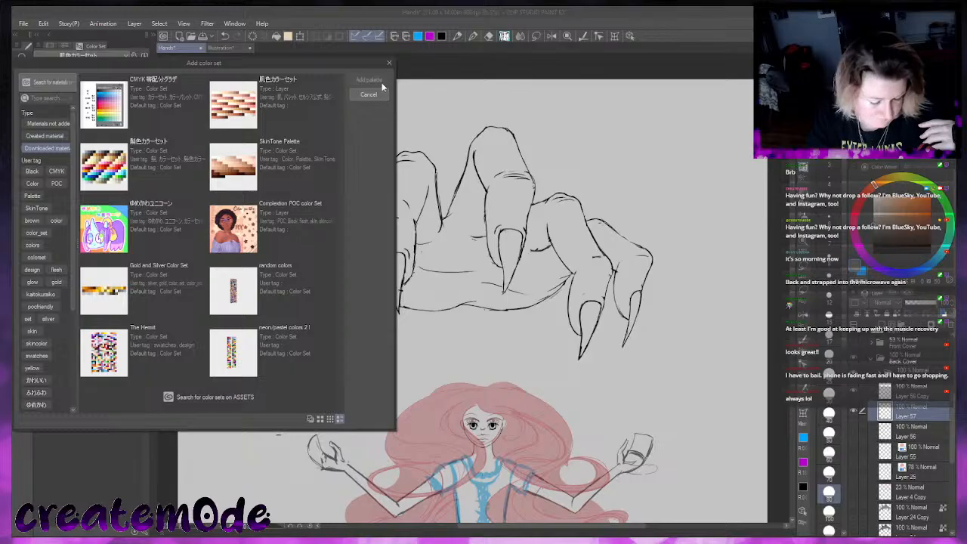
left_click(59, 149)
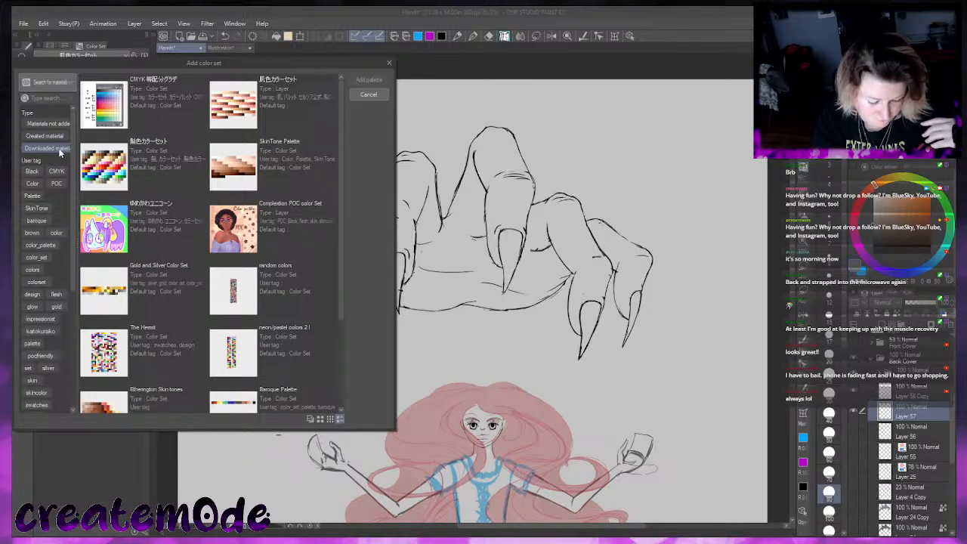
left_click(132, 397)
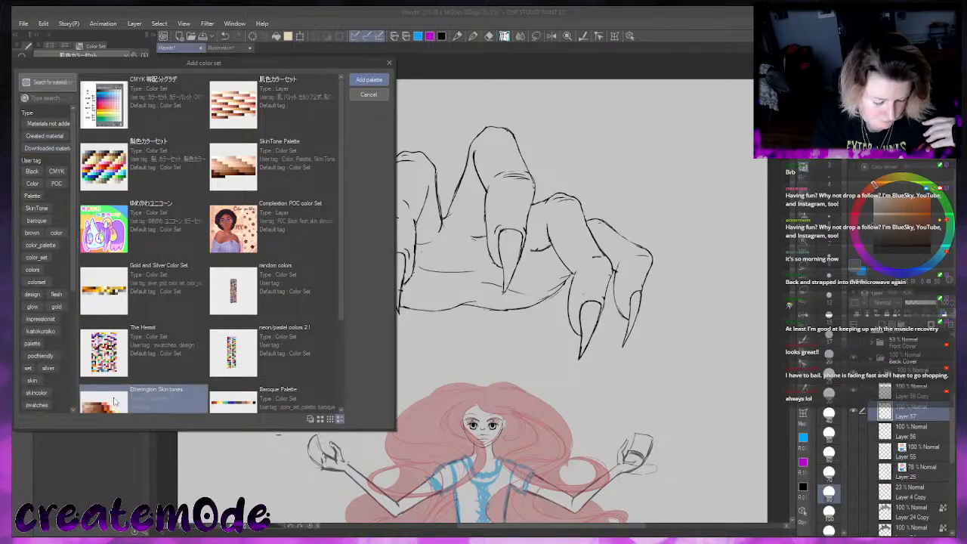
left_click(368, 79)
key("ctrl+s")
key("ctrl+z")
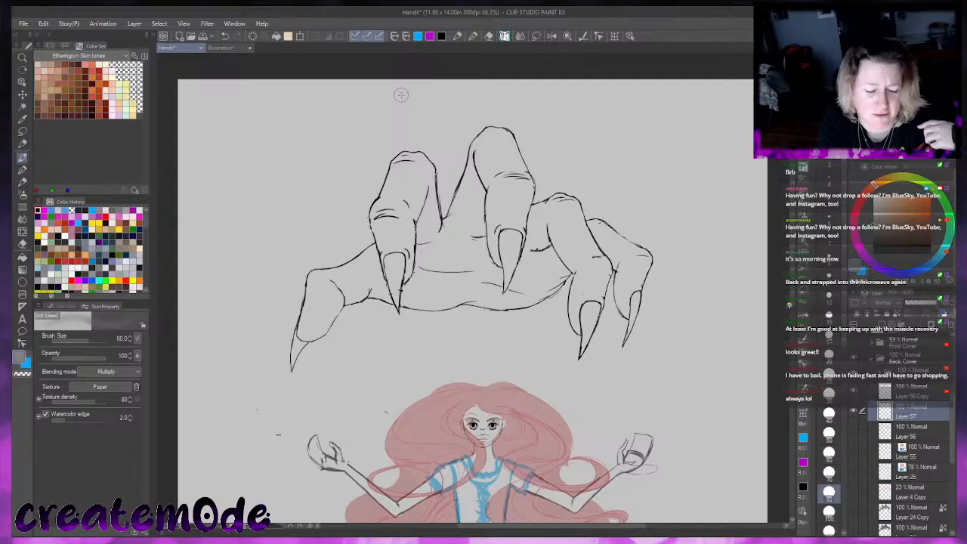
Pick a pale skin tone from the color set and shift it to a very light, desaturated blue
left_click(106, 63)
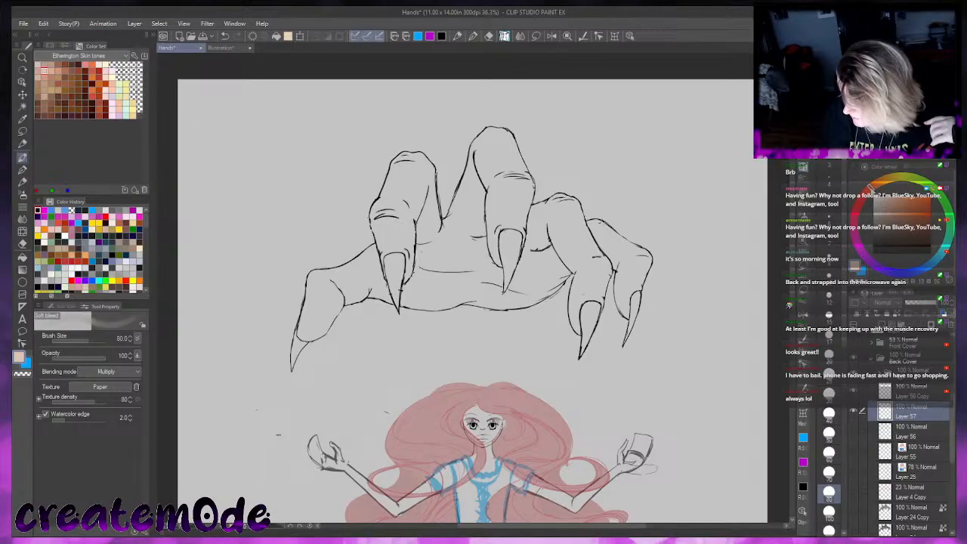
left_click_drag(878, 183, 934, 269)
left_click_drag(883, 203, 880, 199)
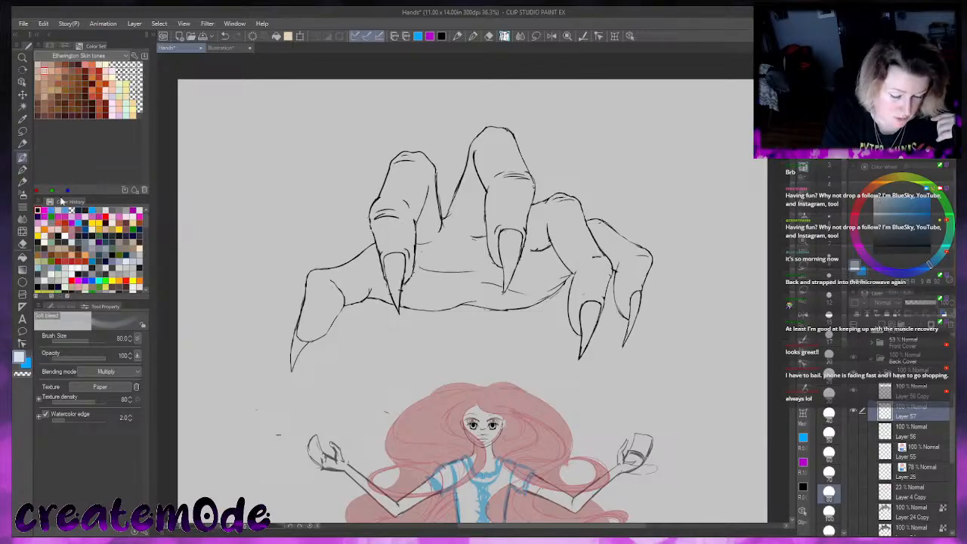
Browse the Thick paint brushes and search the brush materials not yet added for "dp"
left_click(64, 307)
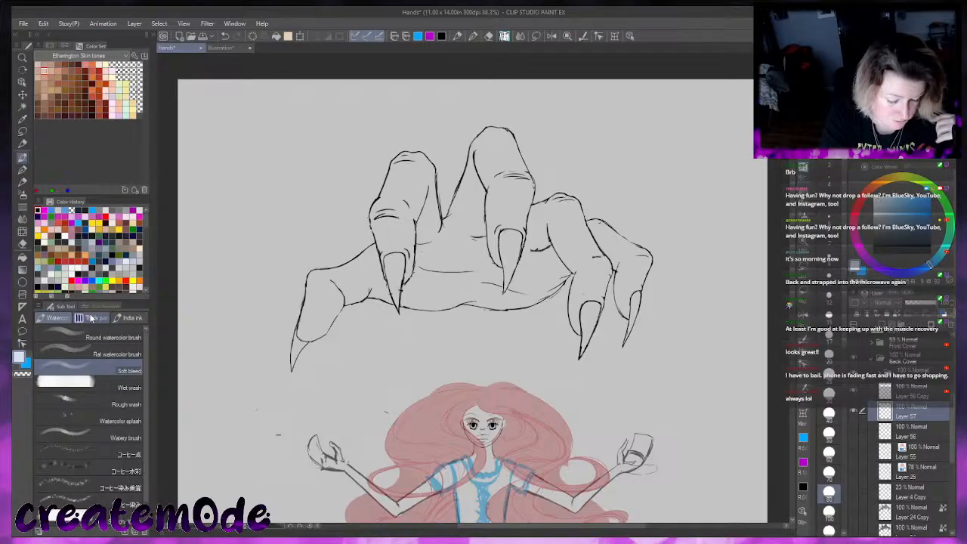
left_click(91, 318)
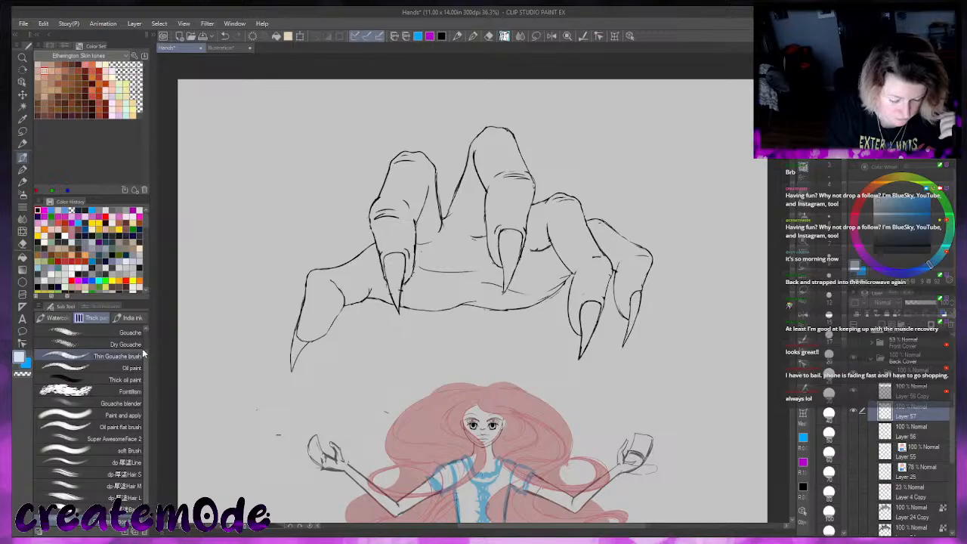
scroll(145, 340, "up", 1)
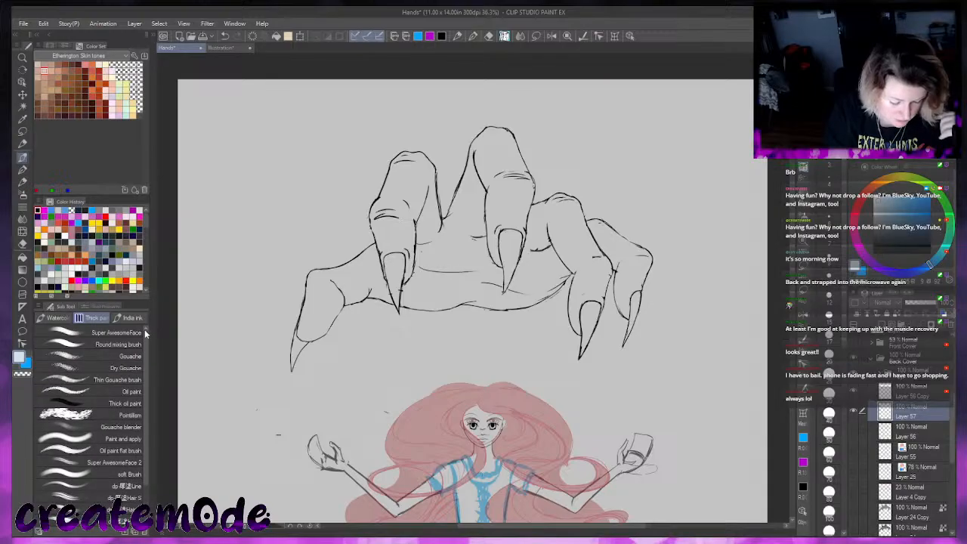
scroll(144, 389, "down", 1)
scroll(145, 396, "down", 1)
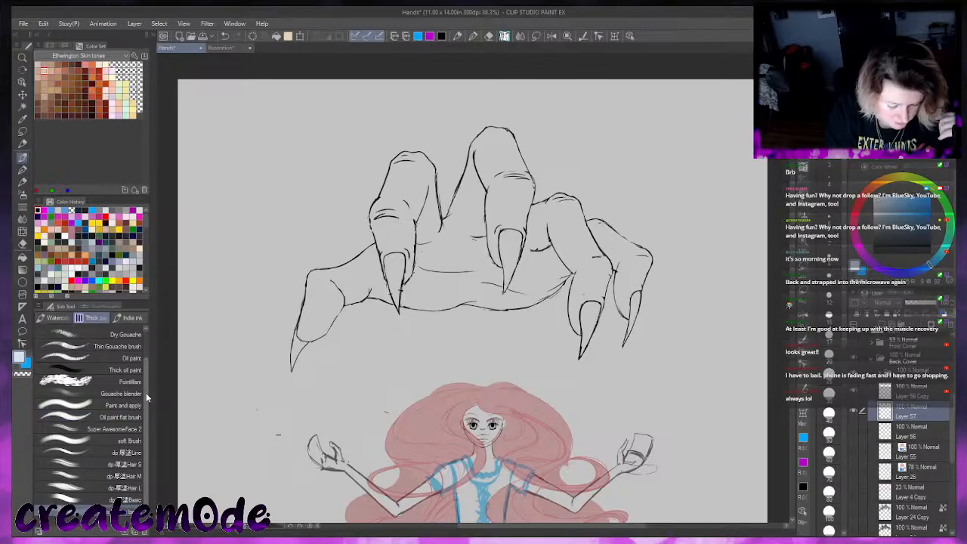
left_click(118, 532)
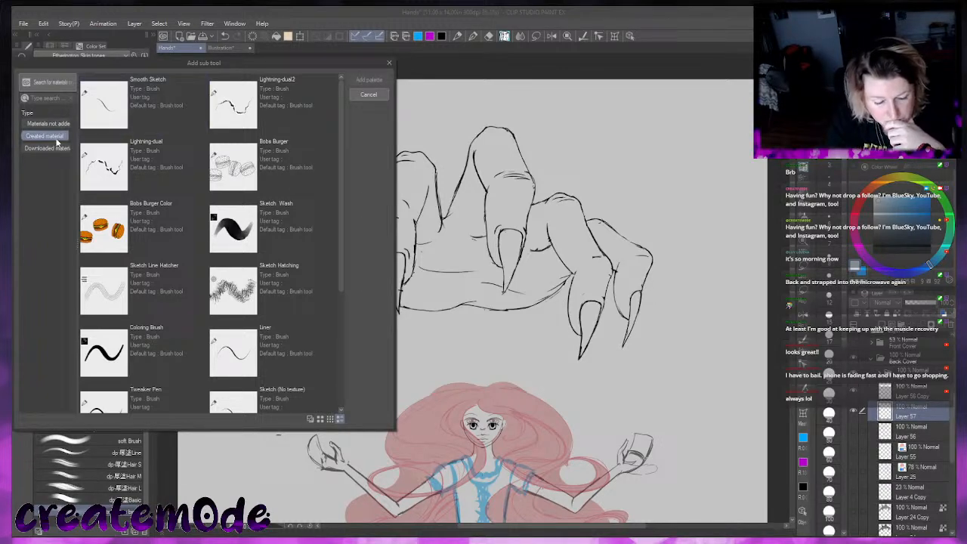
left_click(59, 125)
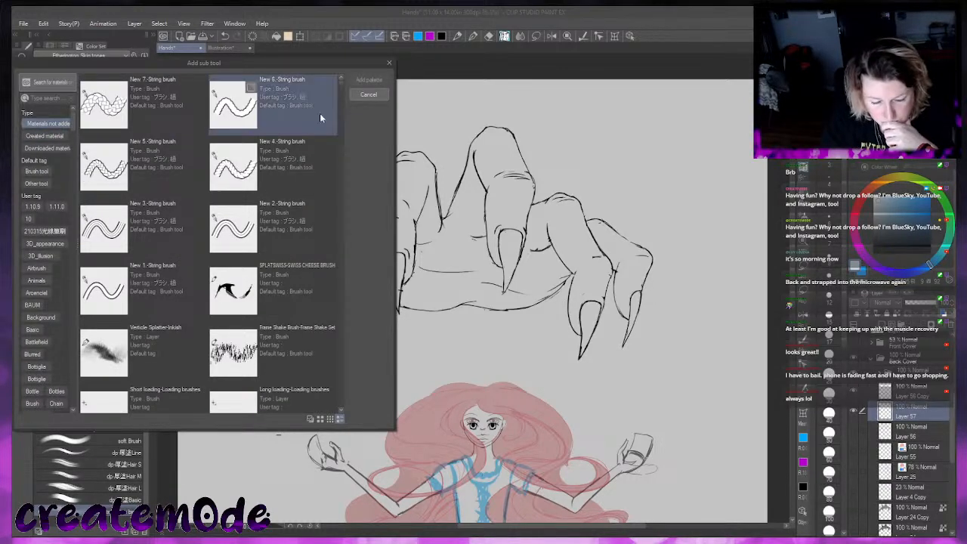
left_click(48, 101)
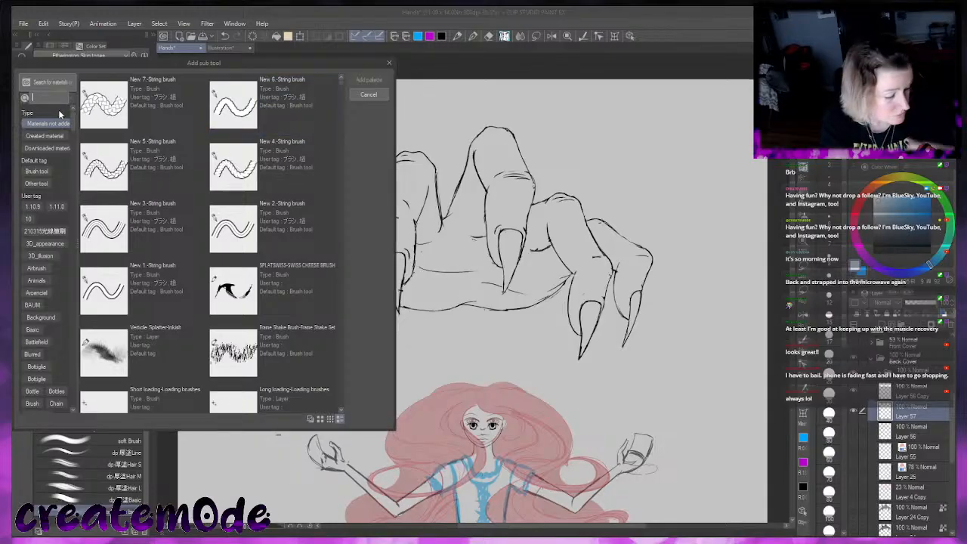
type("dp")
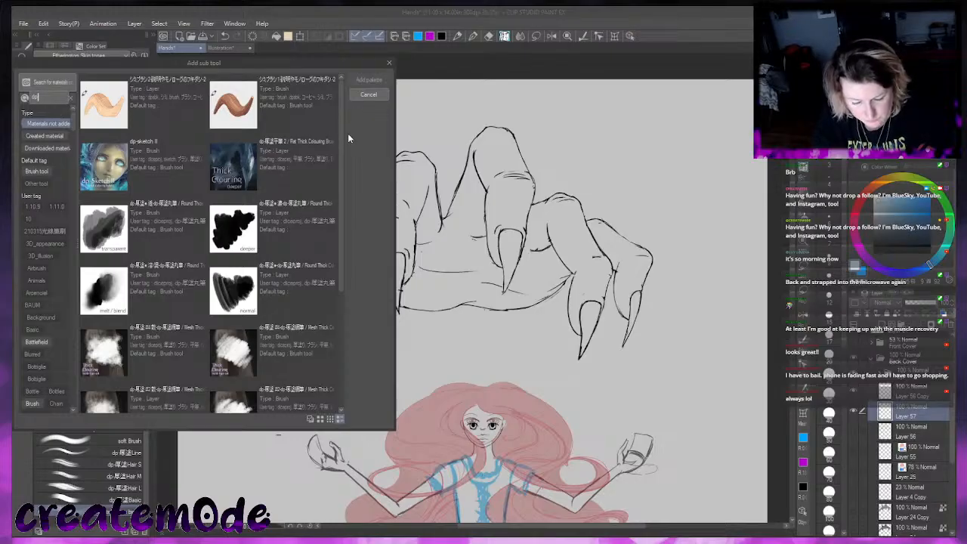
Add the dp-sketch II brush from the search results to the Thick paint sub tools
left_click_drag(338, 165, 334, 247)
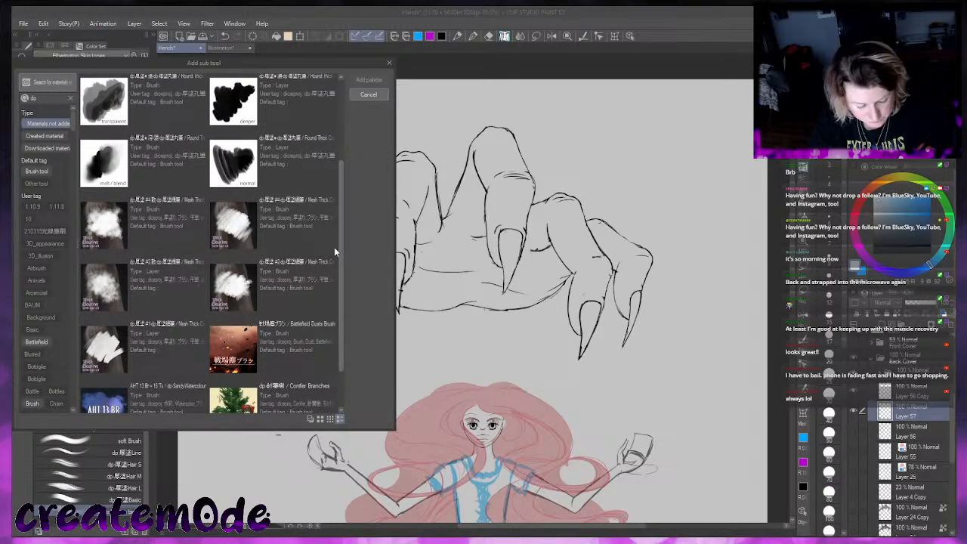
mouse_move(334, 248)
left_mouse_down()
mouse_move(339, 290)
mouse_move(337, 236)
left_mouse_up()
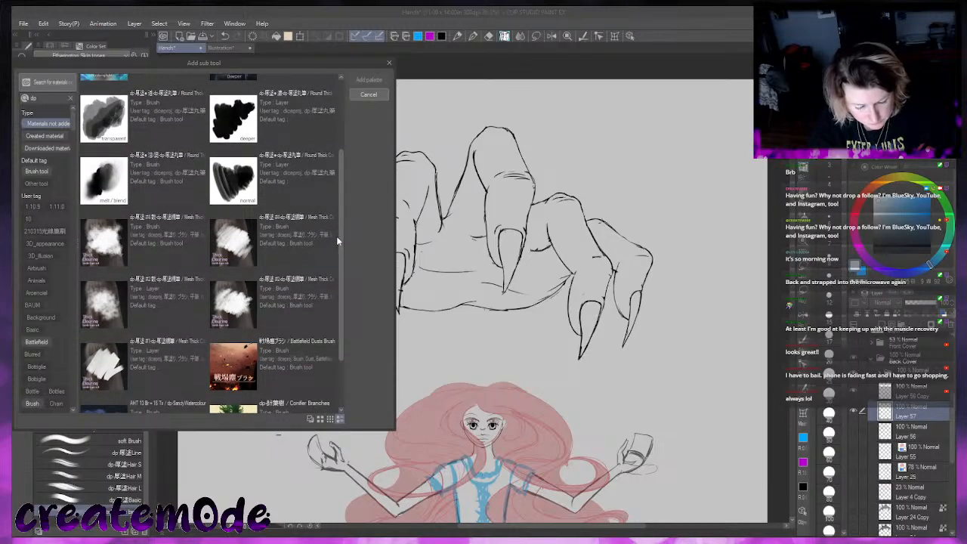
left_click_drag(336, 233, 335, 181)
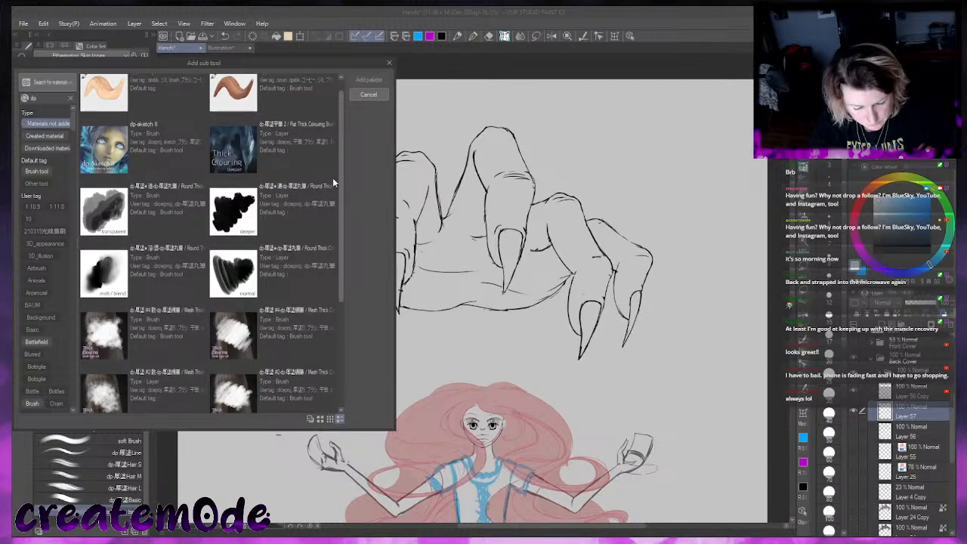
left_click(143, 148)
left_click(366, 80)
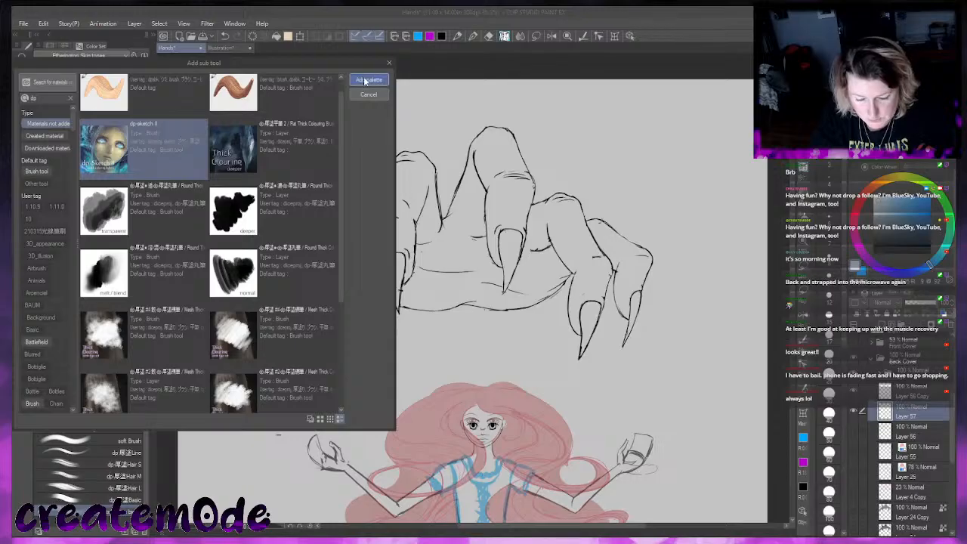
Enlarge the brush and paint the pale blue base color over the middle and index fingers on Layer 57
key("bracketright")
key("bracketright")
key("bracketright")
key("bracketright")
key("bracketright")
key("bracketright")
key("bracketright")
mouse_move(485, 157)
left_mouse_down()
mouse_move(491, 184)
mouse_move(483, 161)
mouse_move(501, 176)
left_mouse_up()
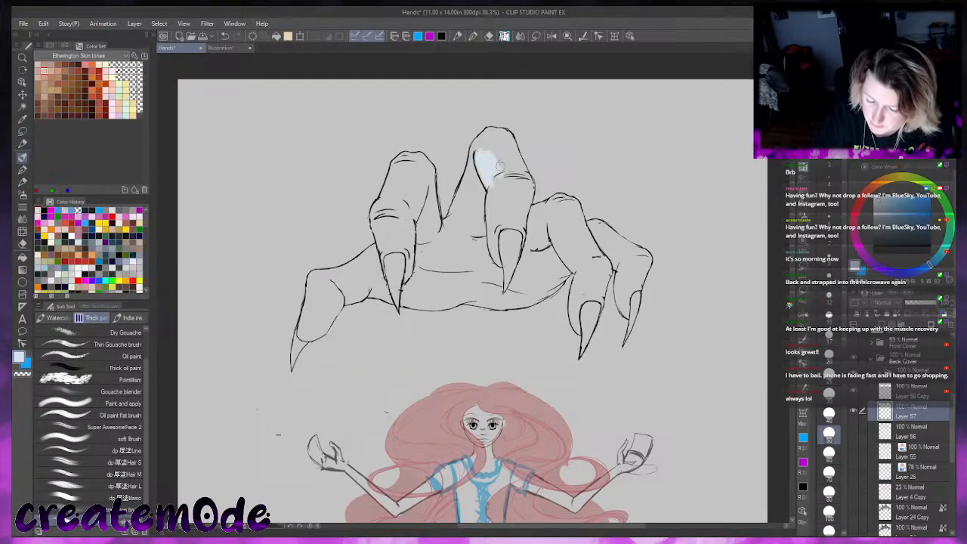
mouse_move(487, 139)
left_mouse_down()
mouse_move(526, 192)
mouse_move(506, 165)
mouse_move(505, 179)
mouse_move(507, 195)
mouse_move(515, 86)
mouse_move(460, 202)
mouse_move(485, 176)
mouse_move(481, 225)
mouse_move(504, 217)
mouse_move(520, 183)
mouse_move(506, 289)
mouse_move(502, 257)
mouse_move(464, 221)
mouse_move(442, 238)
left_mouse_up()
mouse_move(407, 165)
left_mouse_down()
mouse_move(381, 227)
mouse_move(393, 278)
mouse_move(411, 284)
mouse_move(408, 221)
mouse_move(422, 235)
mouse_move(437, 229)
mouse_move(425, 168)
mouse_move(407, 159)
mouse_move(389, 198)
left_mouse_up()
Paint the pale blue base over the thumb and the lower palm with a smaller brush
key("bracketleft")
key("bracketleft")
key("bracketleft")
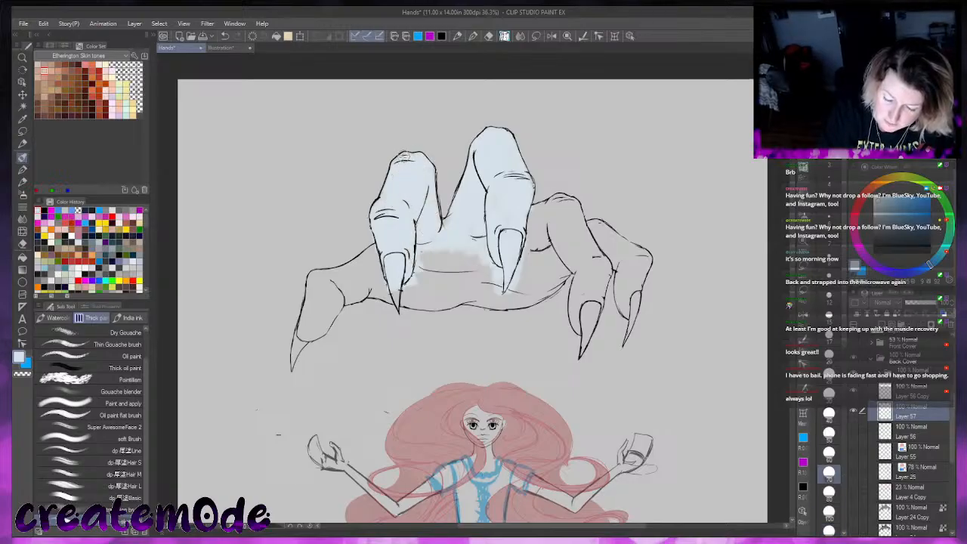
mouse_move(315, 285)
left_mouse_down()
mouse_move(292, 367)
mouse_move(300, 320)
mouse_move(296, 349)
mouse_move(352, 284)
mouse_move(313, 327)
mouse_move(324, 282)
mouse_move(314, 305)
mouse_move(312, 277)
mouse_move(360, 267)
mouse_move(333, 274)
mouse_move(381, 247)
mouse_move(353, 295)
mouse_move(334, 298)
mouse_move(396, 266)
mouse_move(340, 299)
mouse_move(389, 264)
mouse_move(327, 293)
mouse_move(331, 301)
mouse_move(375, 267)
mouse_move(352, 273)
mouse_move(370, 279)
mouse_move(355, 294)
mouse_move(395, 258)
mouse_move(410, 293)
mouse_move(376, 290)
mouse_move(453, 300)
mouse_move(411, 294)
mouse_move(449, 287)
mouse_move(427, 263)
mouse_move(432, 253)
mouse_move(488, 260)
mouse_move(561, 197)
mouse_move(553, 201)
mouse_move(594, 266)
mouse_move(571, 210)
mouse_move(594, 299)
mouse_move(588, 310)
mouse_move(575, 306)
mouse_move(584, 349)
mouse_move(599, 296)
mouse_move(586, 334)
left_mouse_up()
Adjust the brush size and block in the ring finger and little finger, including their claws, in pale blue
key("bracketleft")
key("bracketleft")
key("bracketright")
key("bracketright")
key("bracketright")
key("bracketright")
left_click_drag(578, 281, 594, 306)
left_click_drag(624, 257, 626, 333)
Reduce the brush size and fill the remaining gaps on the little finger, the ring finger's base and the palm
key("bracketleft")
key("bracketleft")
key("bracketleft")
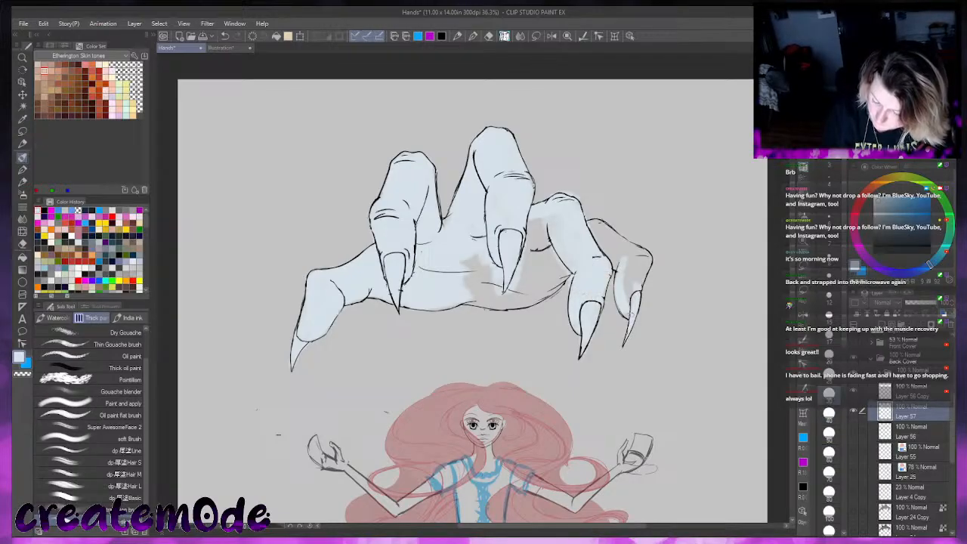
key("bracketleft")
key("bracketleft")
key("bracketleft")
key("bracketleft")
key("bracketleft")
mouse_move(632, 262)
left_mouse_down()
mouse_move(640, 273)
mouse_move(644, 260)
mouse_move(633, 265)
mouse_move(597, 239)
mouse_move(601, 229)
mouse_move(645, 257)
left_mouse_up()
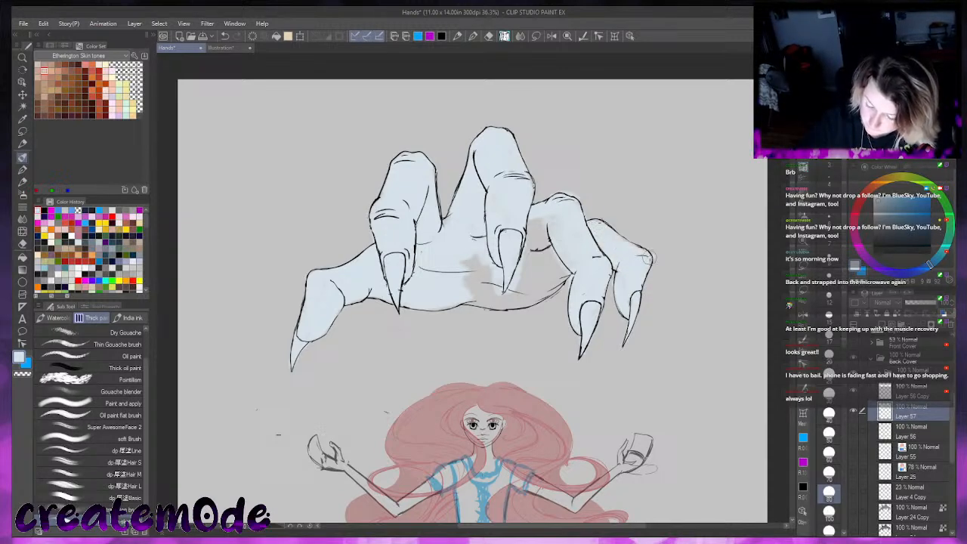
mouse_move(554, 237)
left_mouse_down()
mouse_move(525, 283)
mouse_move(466, 278)
mouse_move(490, 246)
mouse_move(559, 221)
mouse_move(526, 227)
mouse_move(458, 267)
mouse_move(508, 263)
mouse_move(468, 290)
mouse_move(533, 296)
mouse_move(545, 284)
mouse_move(531, 276)
mouse_move(501, 288)
mouse_move(540, 224)
mouse_move(483, 291)
mouse_move(536, 276)
left_mouse_up()
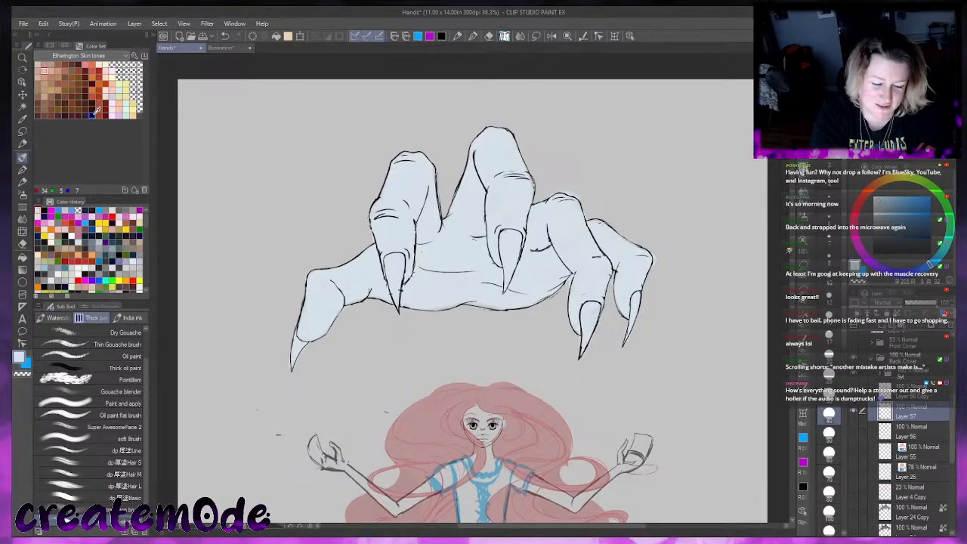
left_click(72, 70)
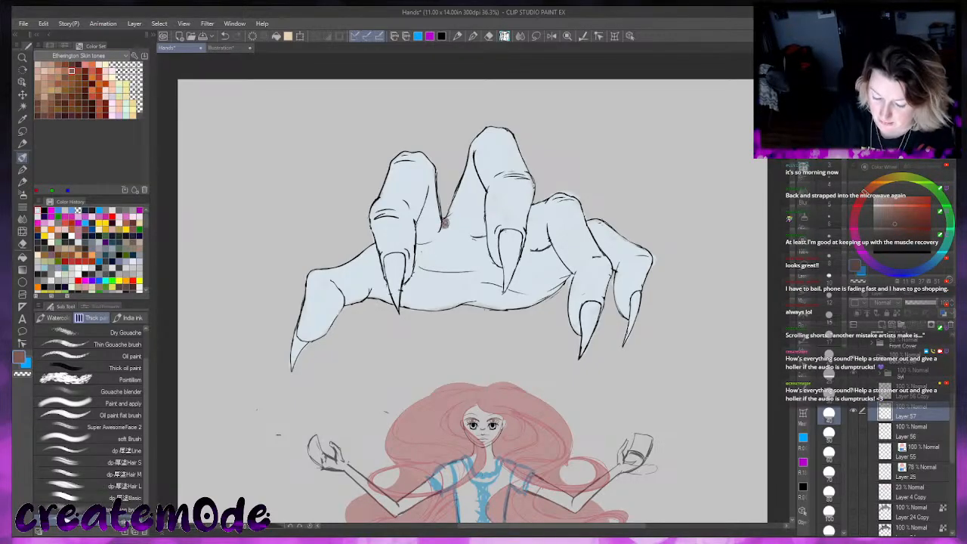
left_click_drag(447, 220, 454, 202)
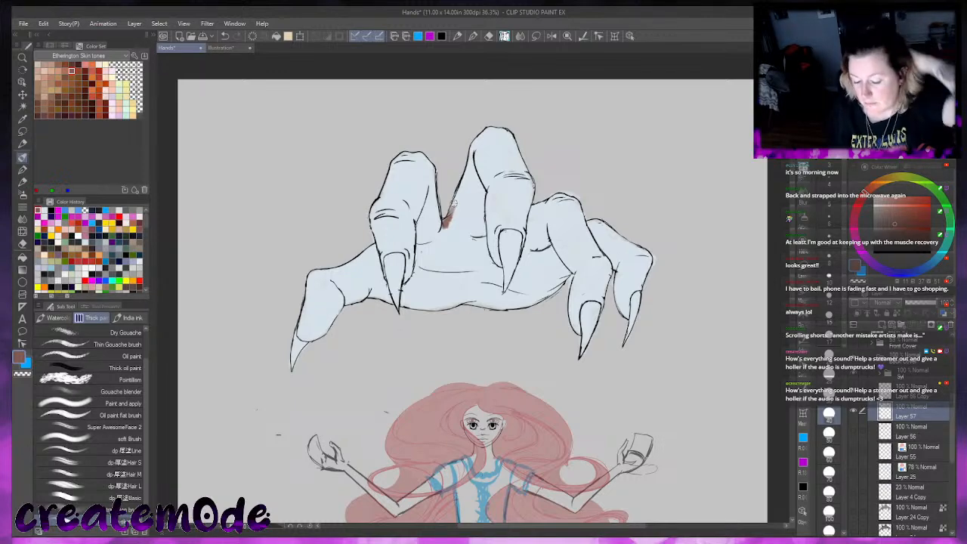
left_click(91, 115)
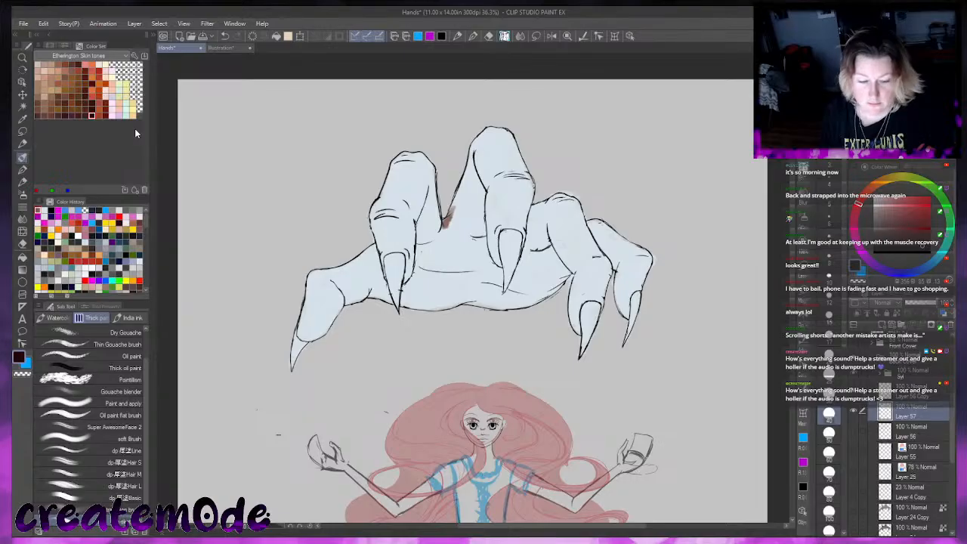
key("ctrl+z")
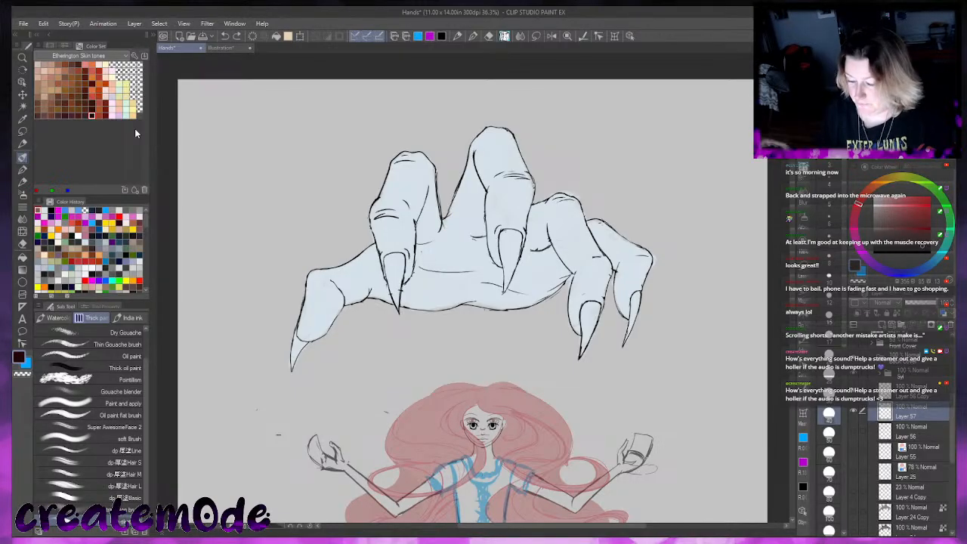
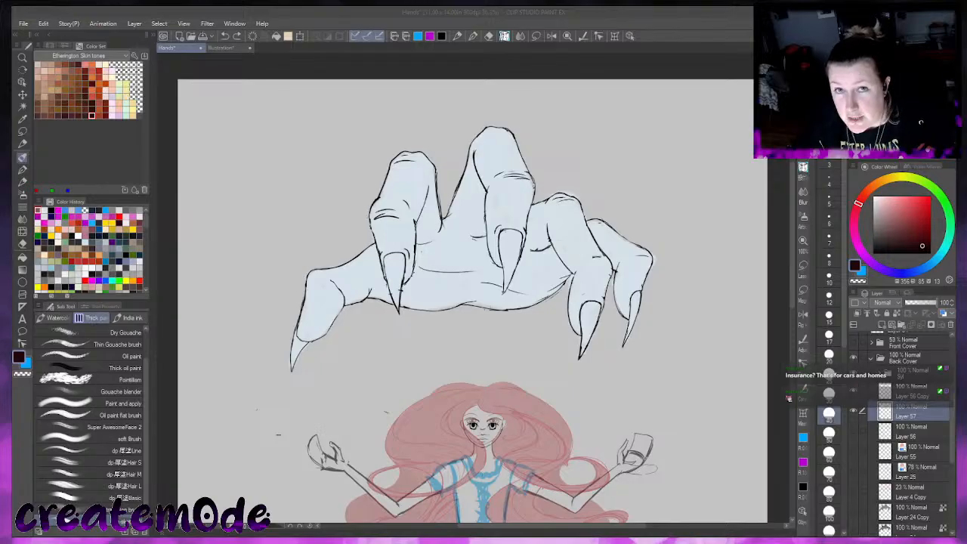
Touch up the pale blue fill along the gap between the two raised fingers of the clawed hand
left_click_drag(593, 527, 580, 529)
left_click_drag(792, 291, 794, 279)
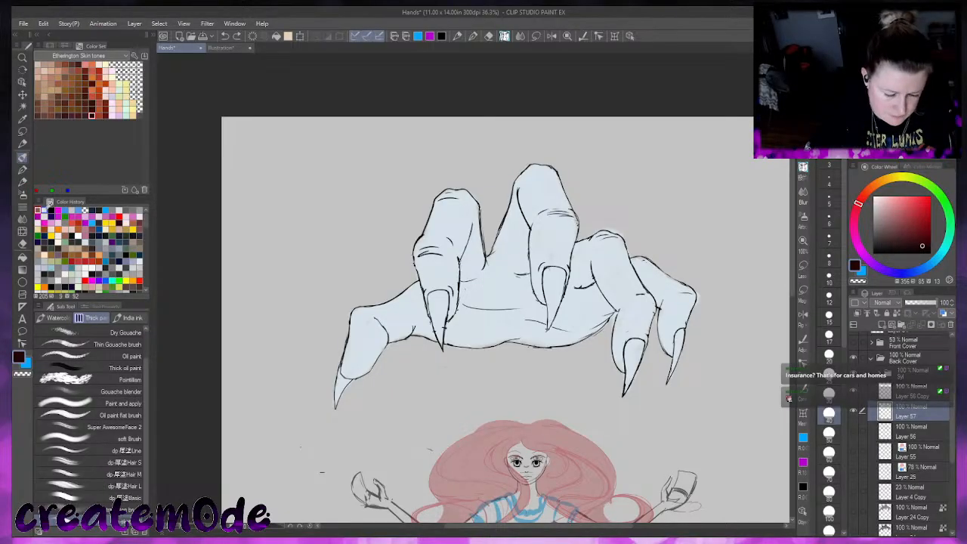
left_click(44, 211)
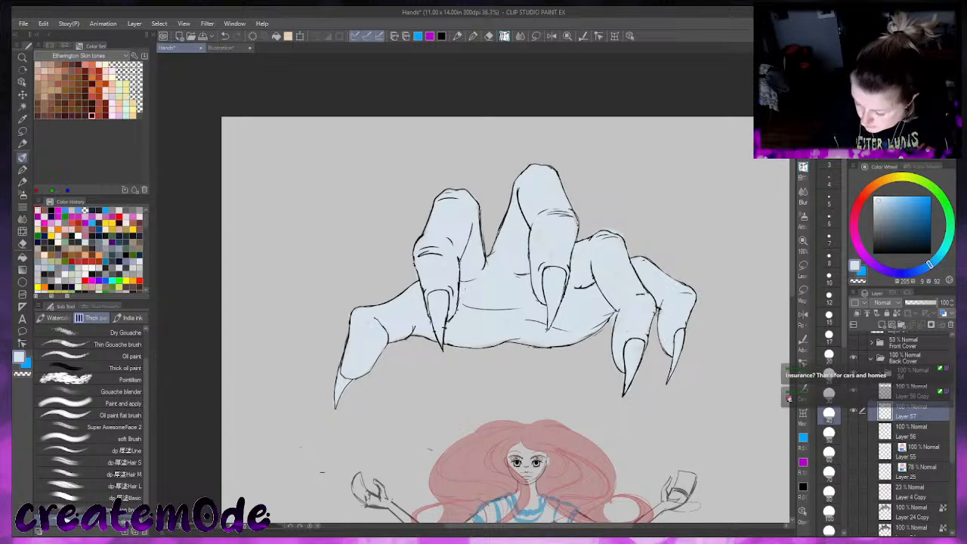
left_click(660, 278, "alt")
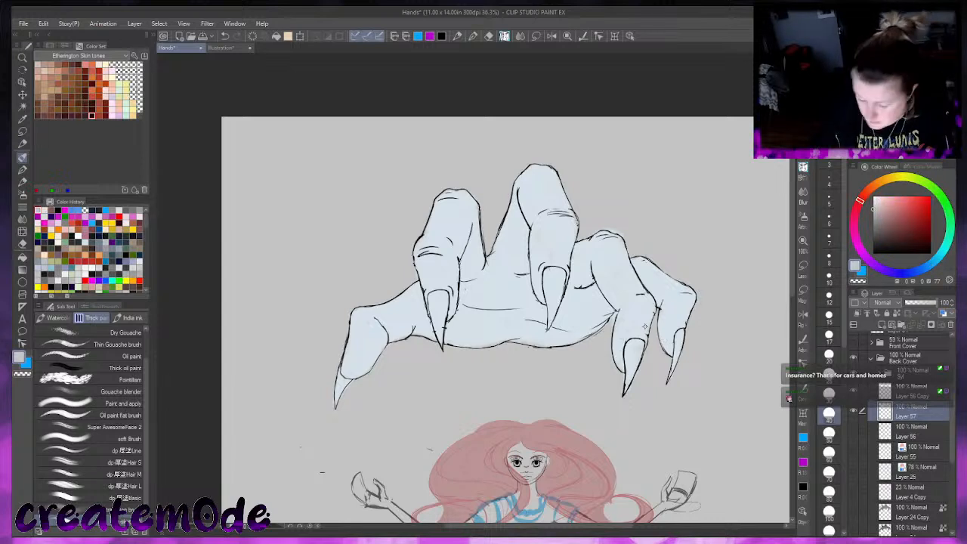
left_click(645, 326, "alt")
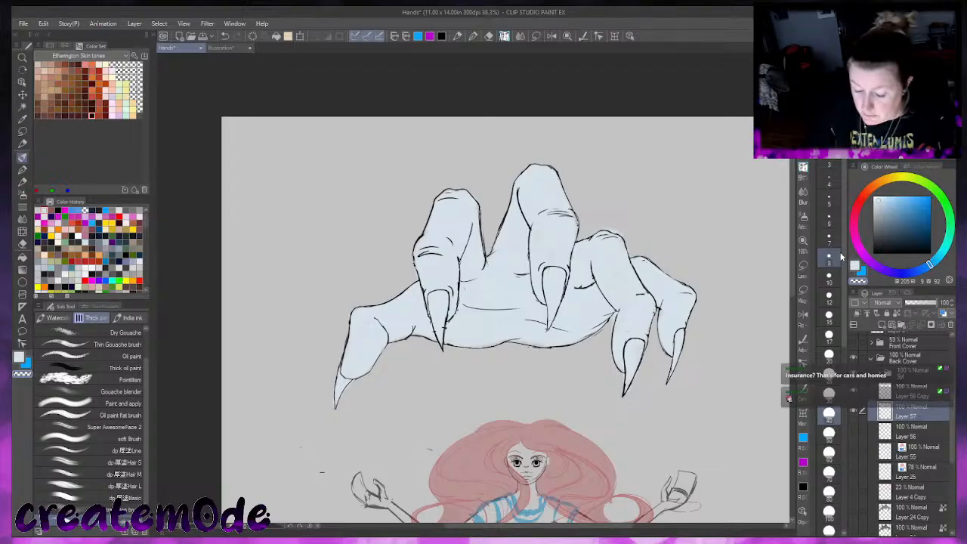
left_click_drag(479, 224, 485, 267)
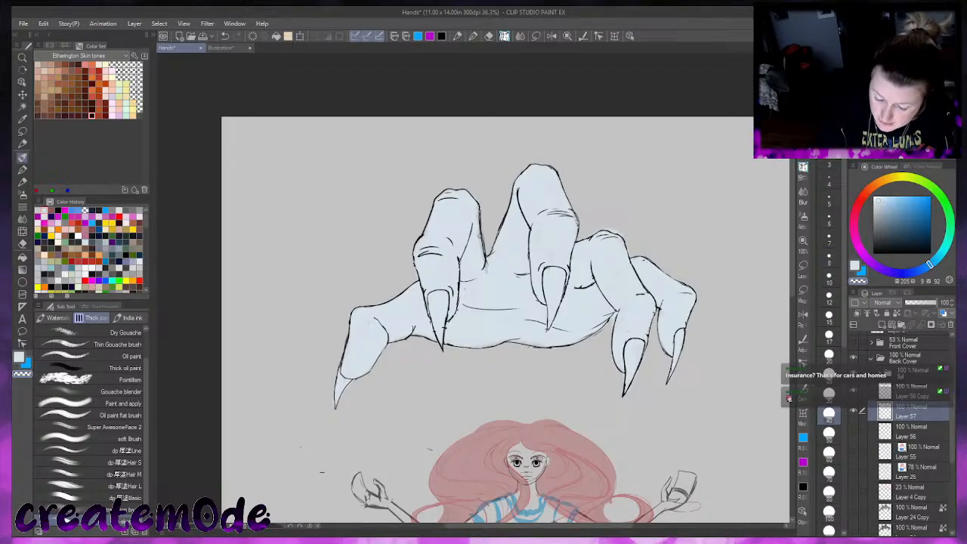
key("ctrl+z")
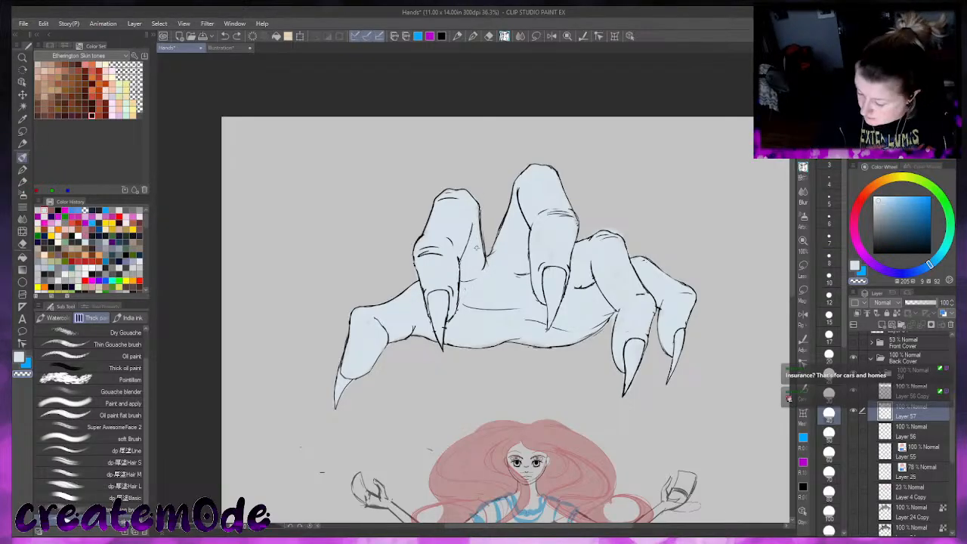
mouse_move(477, 213)
left_mouse_down()
mouse_move(483, 264)
mouse_move(482, 253)
left_mouse_up()
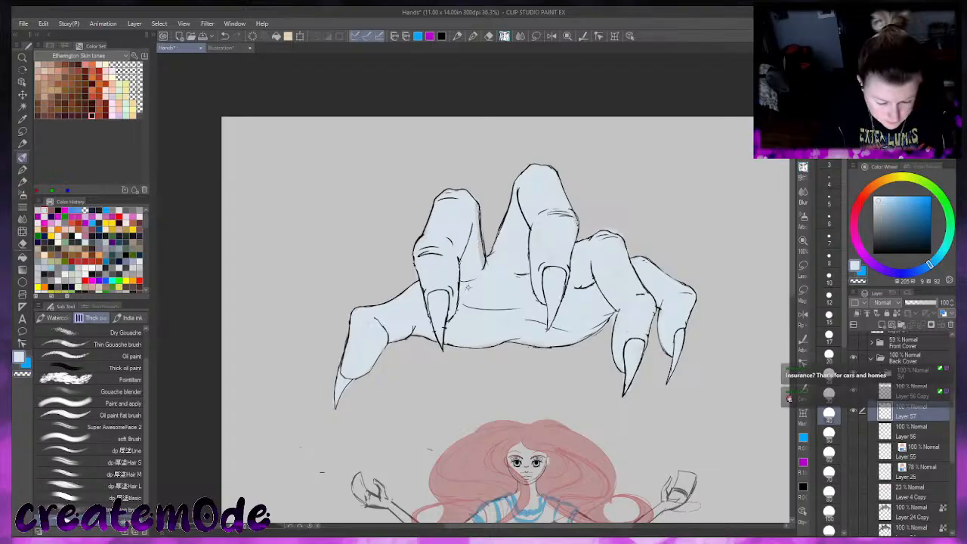
Resample the hand's pale blue, touch up the palm's edge beside the bent finger, and enlarge the brush to 80
left_click(479, 295, "alt")
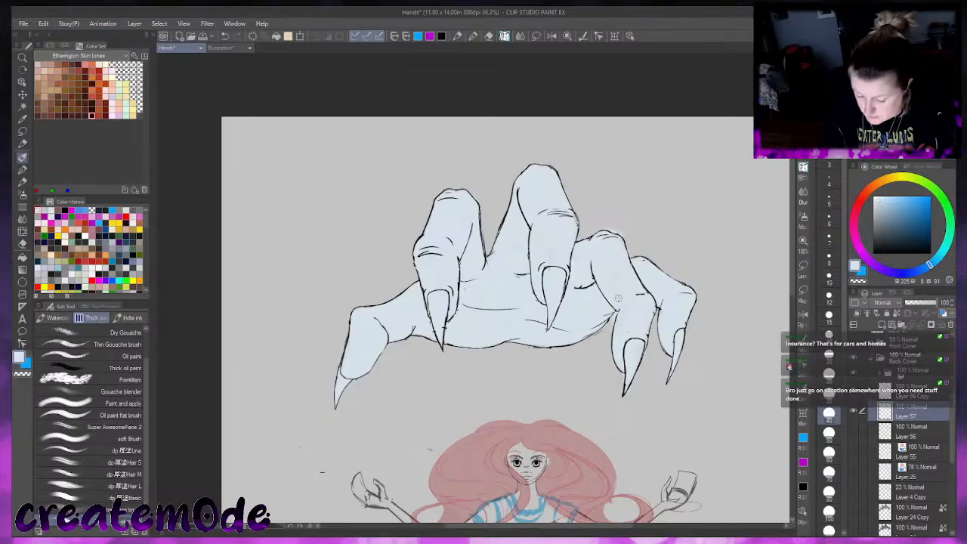
key("c")
left_click_drag(614, 315, 613, 325)
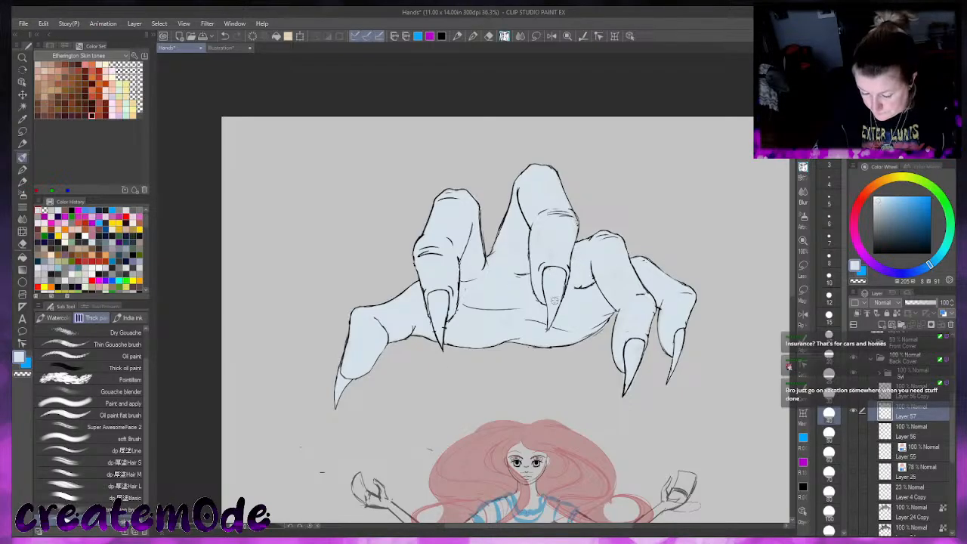
key("]")
key("]")
key("]")
key("]")
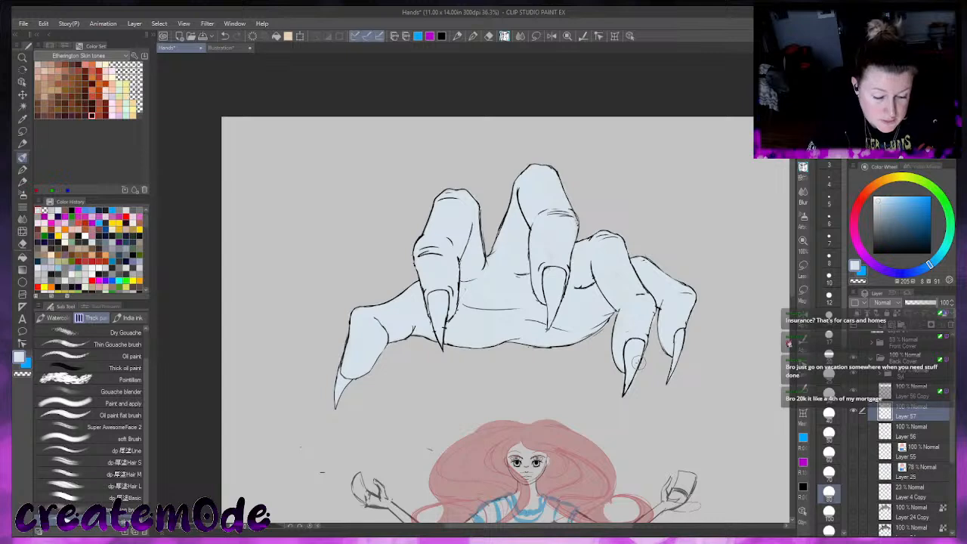
left_click(91, 108)
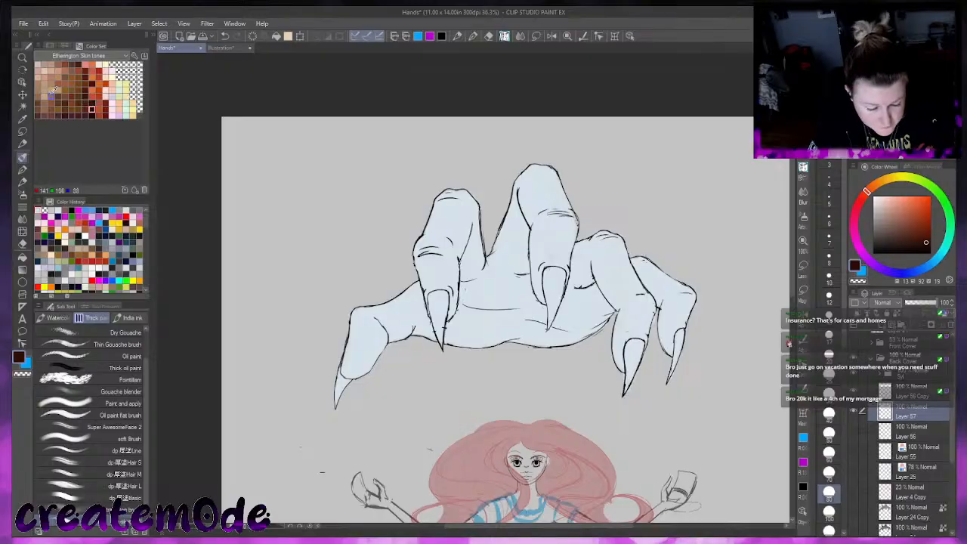
left_click(73, 113)
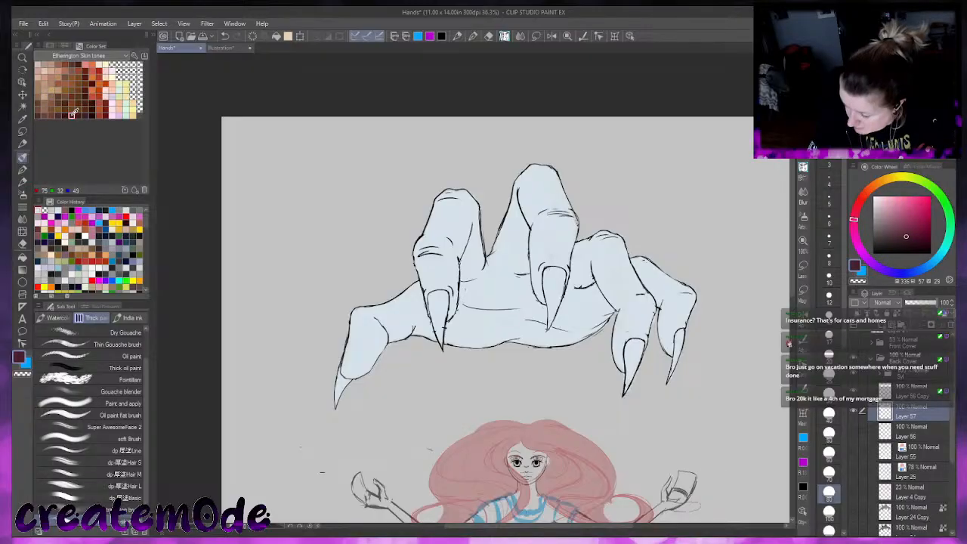
left_click(80, 64)
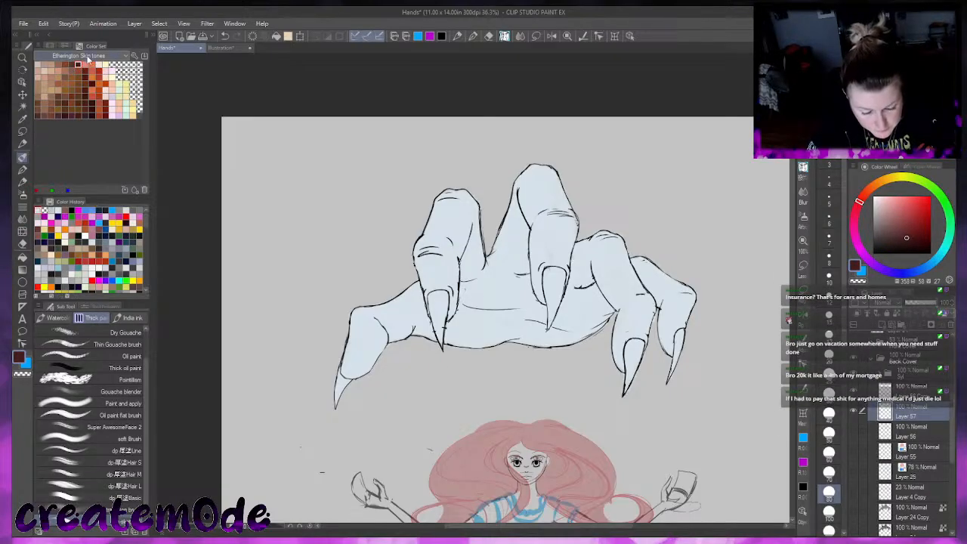
left_click(122, 86)
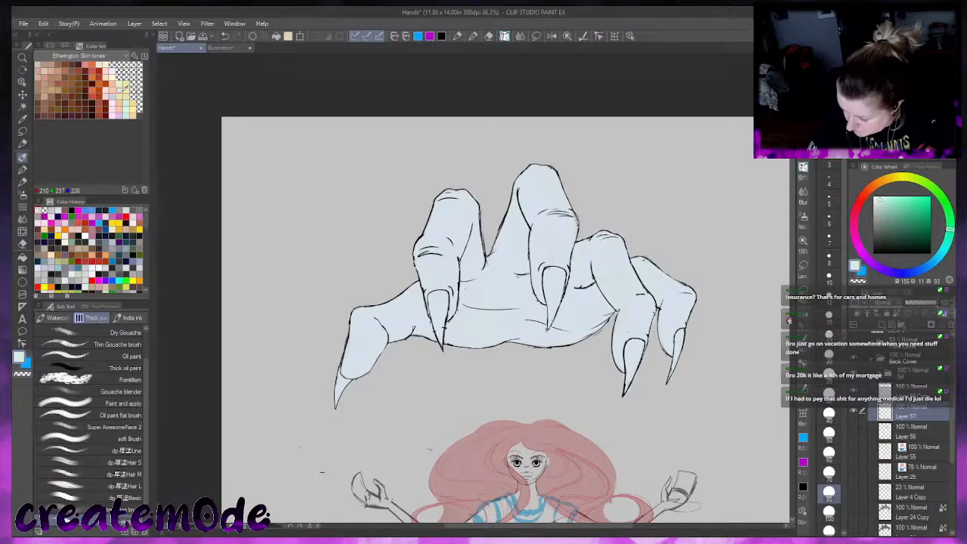
left_click(130, 101)
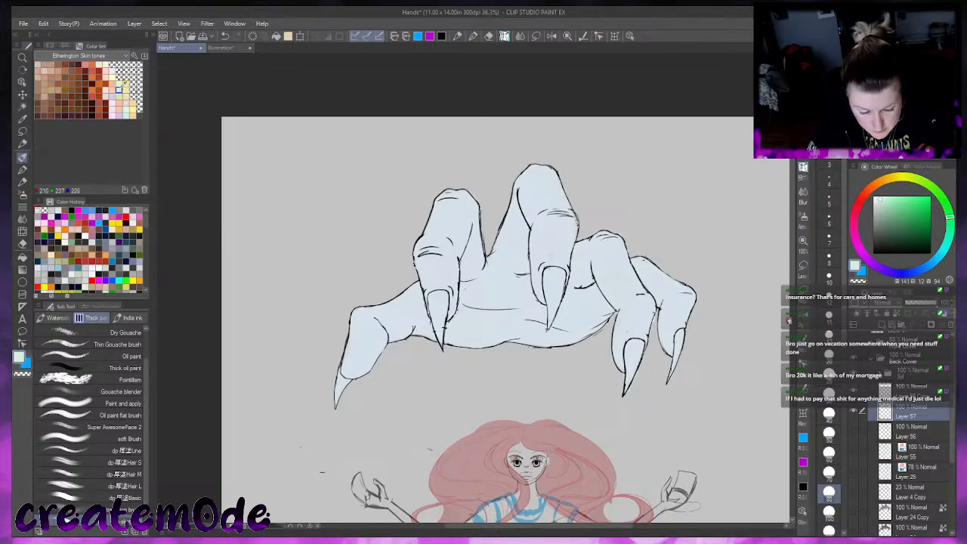
left_click(112, 88)
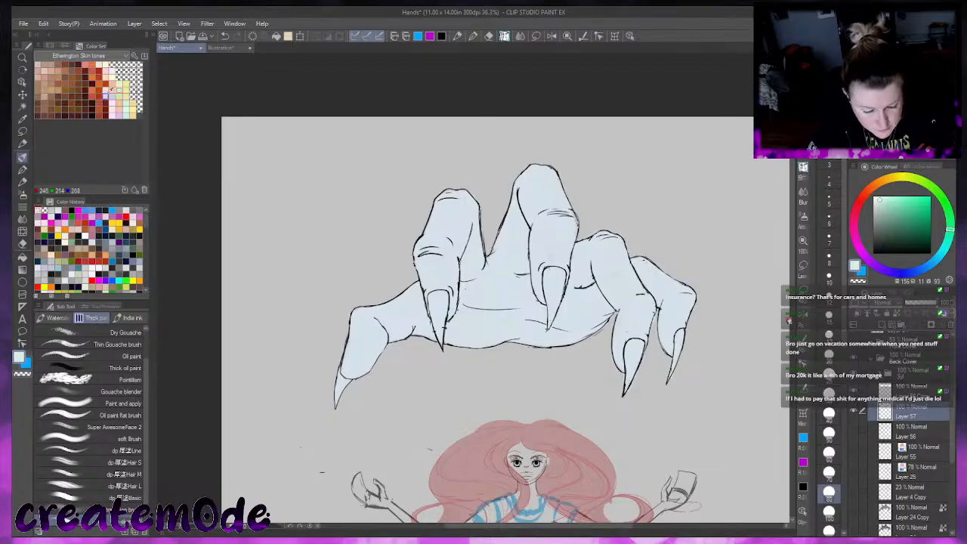
left_click(106, 90)
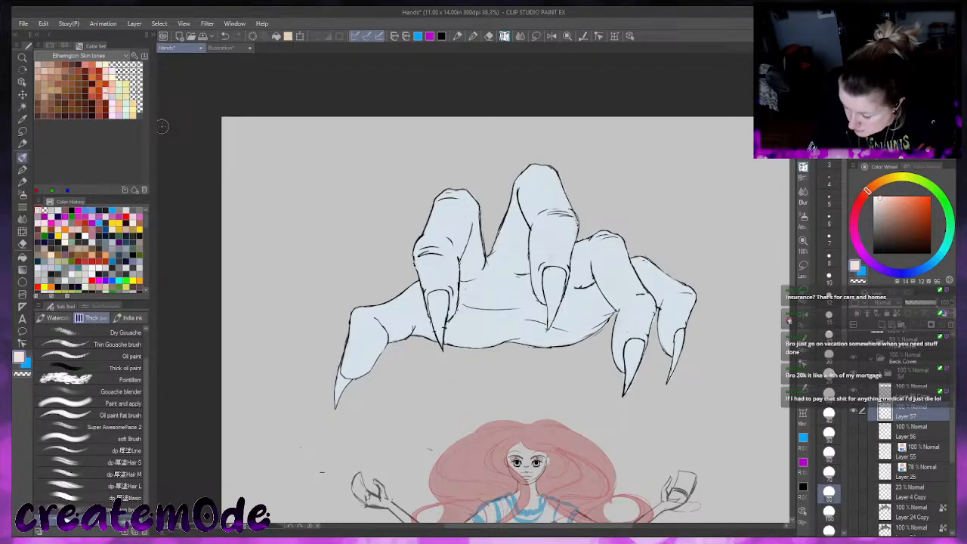
Choose a pale yellow from the Etherington Skin tones set and paint highlights on the hand's claws
left_click(118, 65)
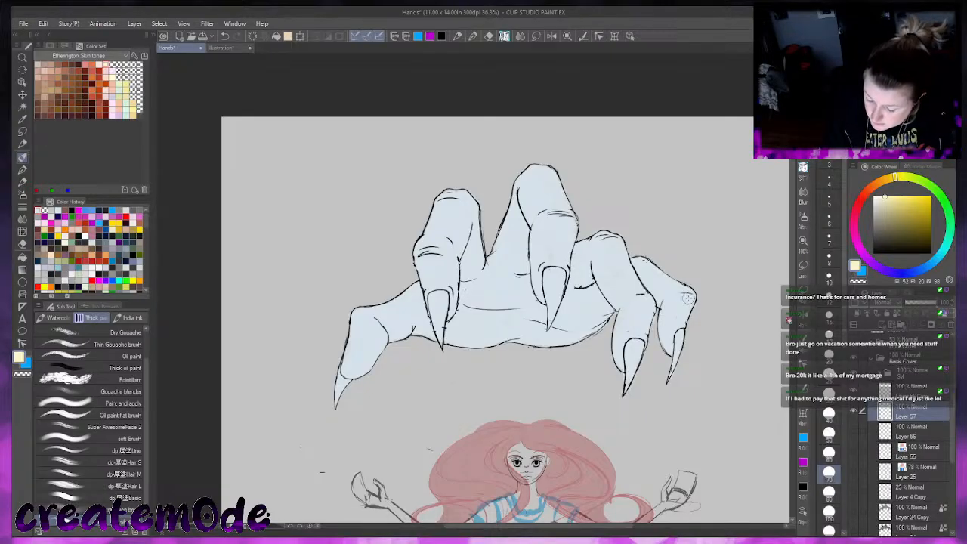
left_click_drag(632, 356, 631, 364)
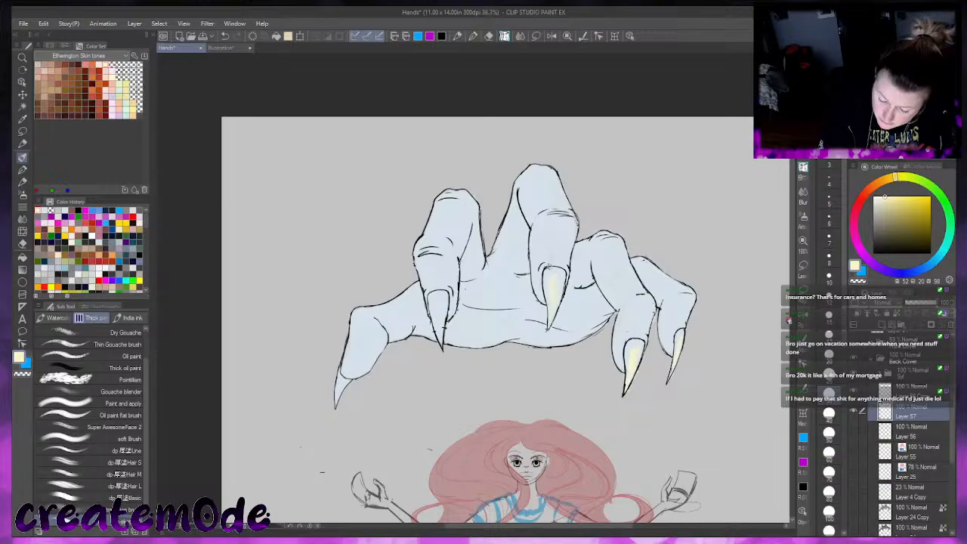
mouse_move(437, 308)
left_mouse_down()
mouse_move(440, 335)
mouse_move(440, 304)
mouse_move(442, 321)
left_mouse_up()
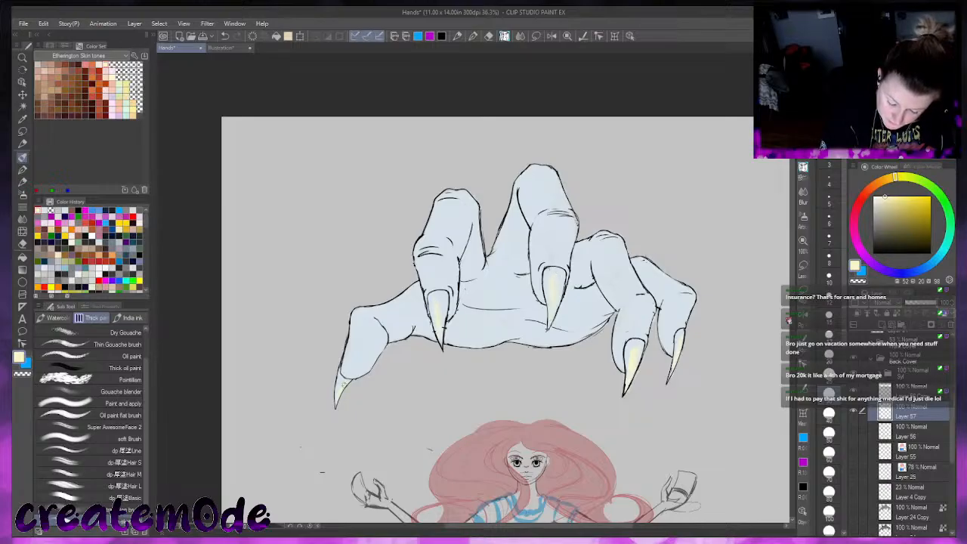
Paint pale yellow highlights along the thumb's underside, the palm's lower edge and the palm crease, enlarging the brush to 70 for the crease
mouse_move(369, 368)
left_mouse_down()
mouse_move(349, 374)
mouse_move(384, 342)
left_mouse_up()
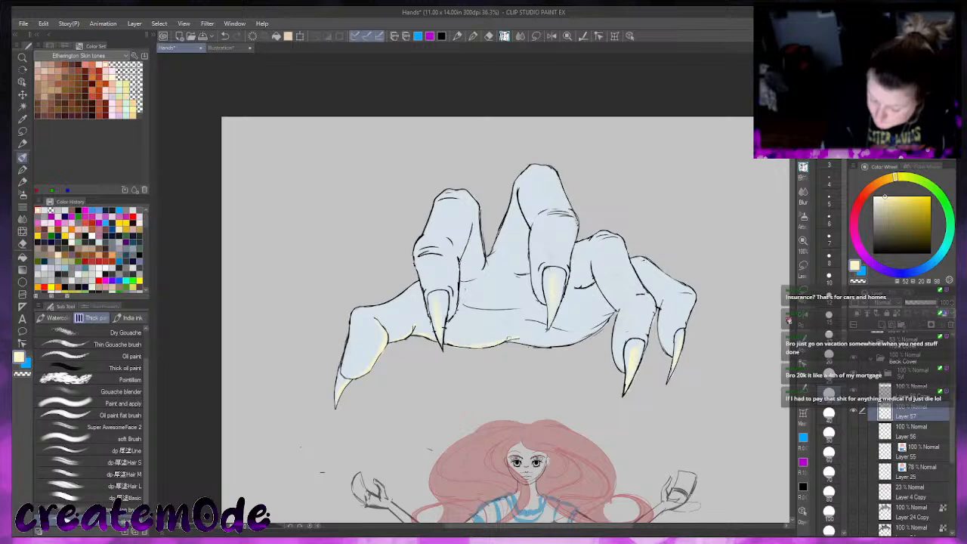
key("bracketright")
key("bracketright")
key("bracketright")
key("bracketright")
left_click_drag(474, 304, 497, 306)
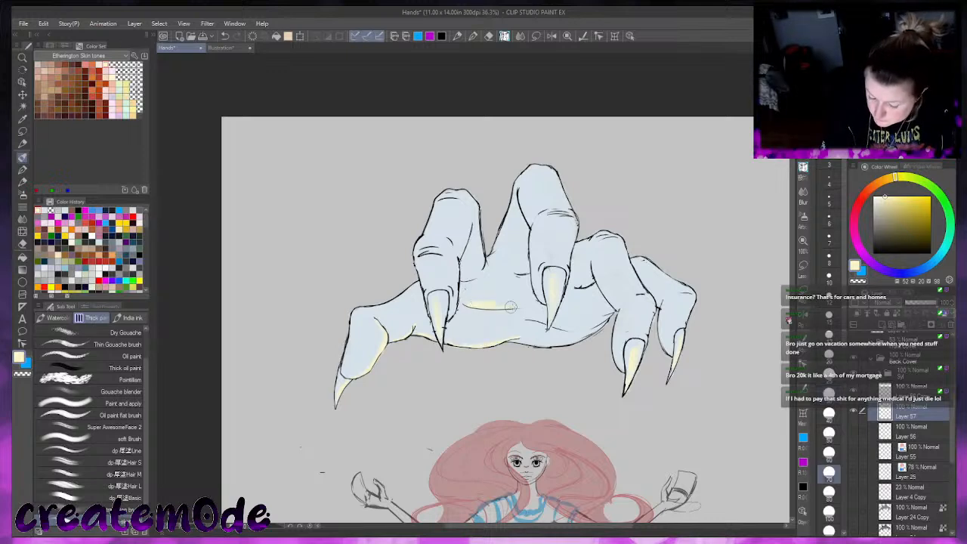
mouse_move(457, 340)
left_mouse_down()
mouse_move(569, 327)
mouse_move(524, 342)
mouse_move(583, 333)
mouse_move(556, 342)
mouse_move(609, 311)
left_mouse_up()
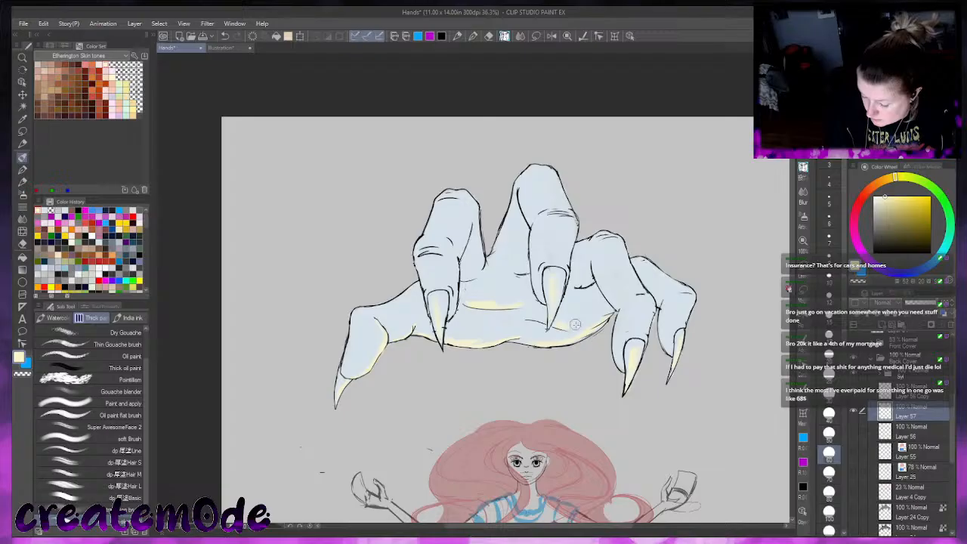
Paint pale yellow highlights down the two rightmost fingers of the hand and across the knuckles of the two raised fingers
left_click_drag(595, 264, 617, 307)
left_click_drag(615, 349, 621, 371)
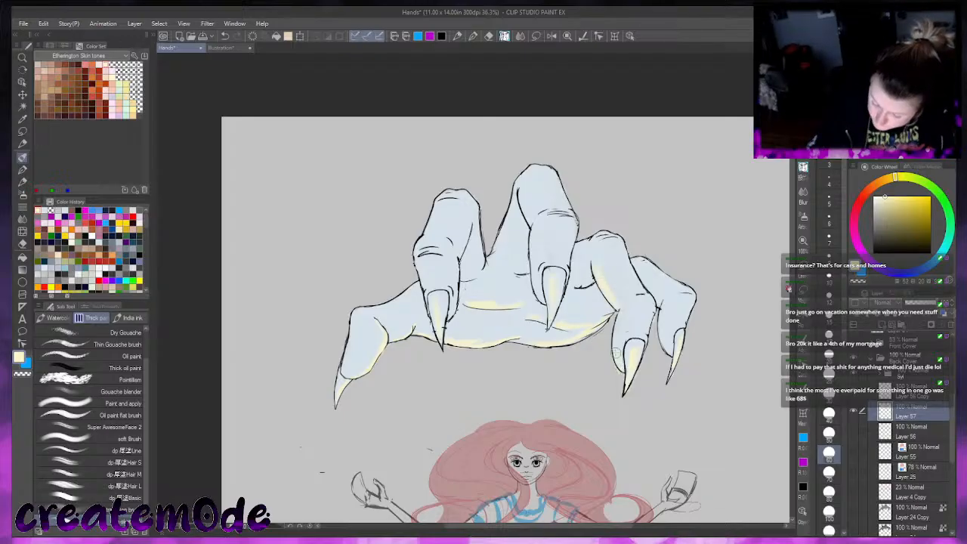
left_click_drag(665, 303, 669, 345)
left_click_drag(666, 278, 668, 349)
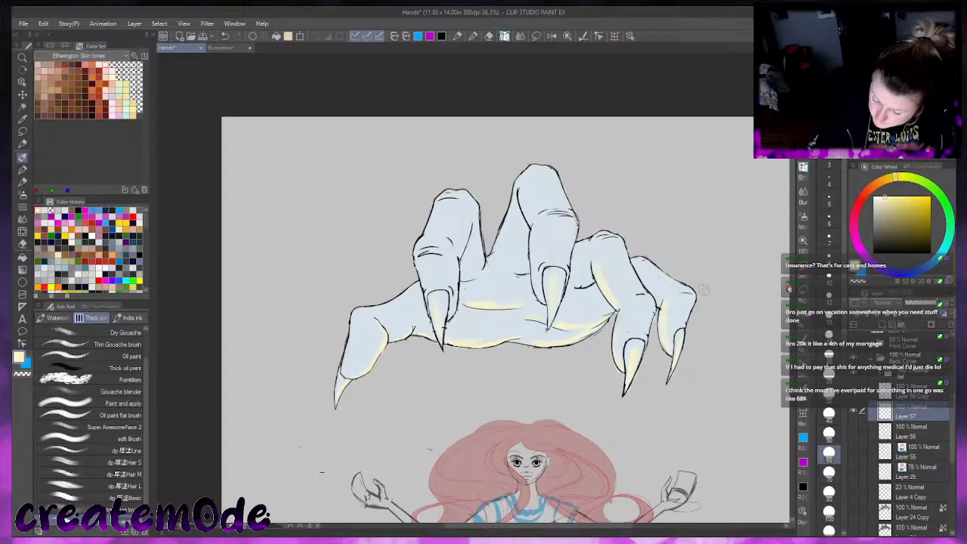
mouse_move(544, 225)
left_mouse_down()
mouse_move(560, 221)
mouse_move(570, 232)
mouse_move(535, 238)
mouse_move(533, 247)
left_mouse_up()
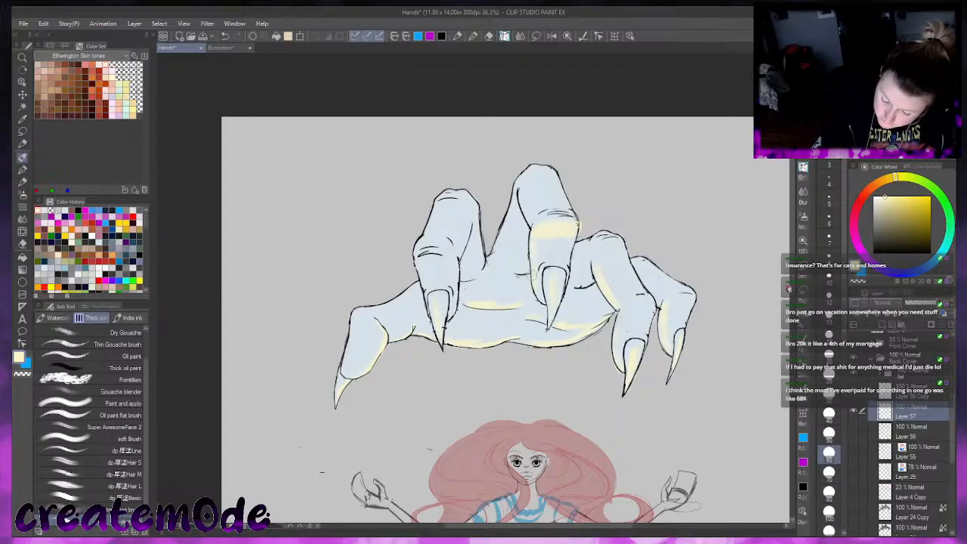
mouse_move(417, 250)
left_mouse_down()
mouse_move(444, 258)
mouse_move(420, 253)
left_mouse_up()
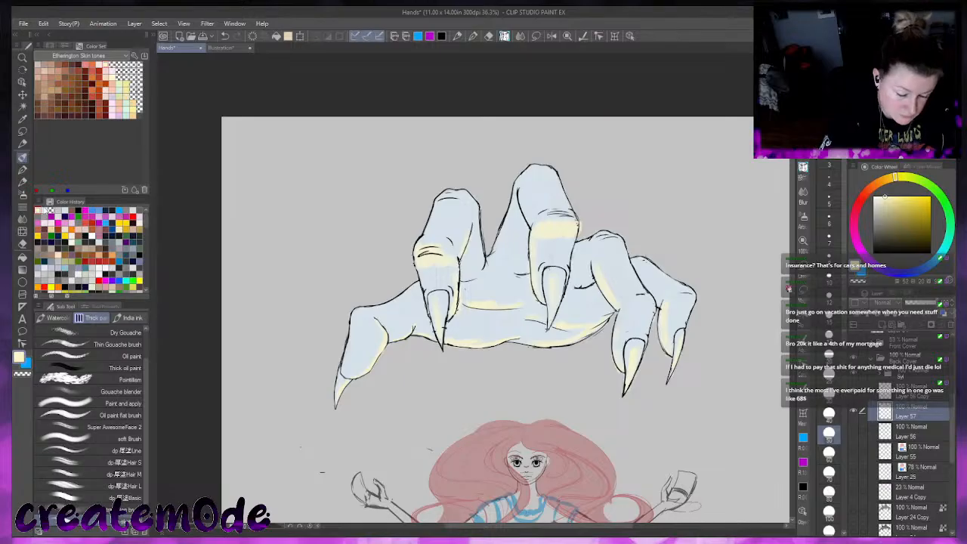
Rework the highlights with pale blue at brush size 40, and extend the pale yellow along the lower palm at size 60
left_click(45, 211)
key("[")
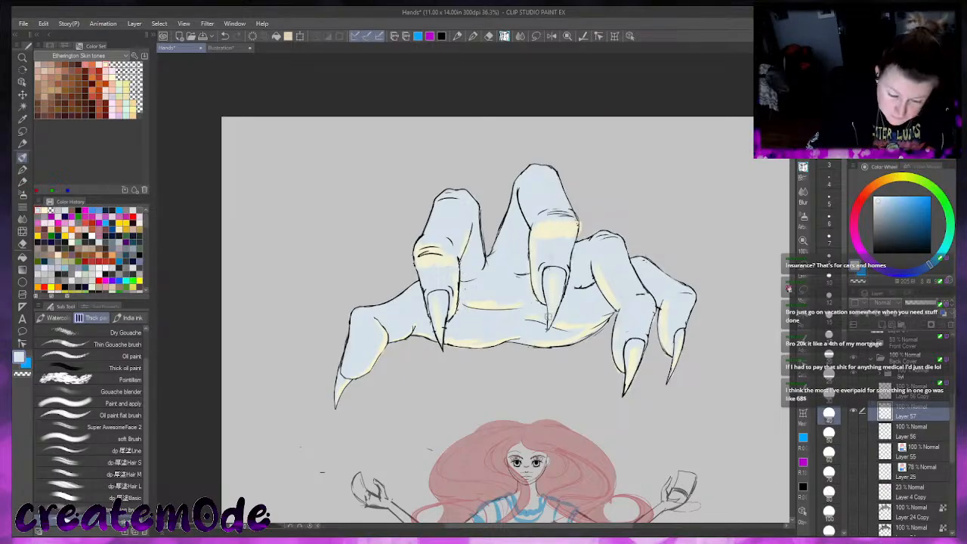
left_click(44, 211)
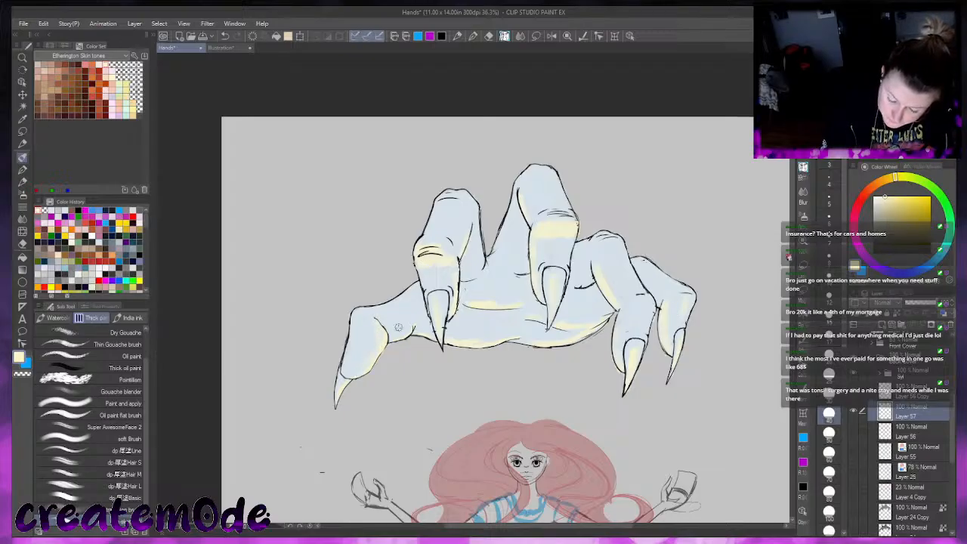
key("bracketright")
key("bracketright")
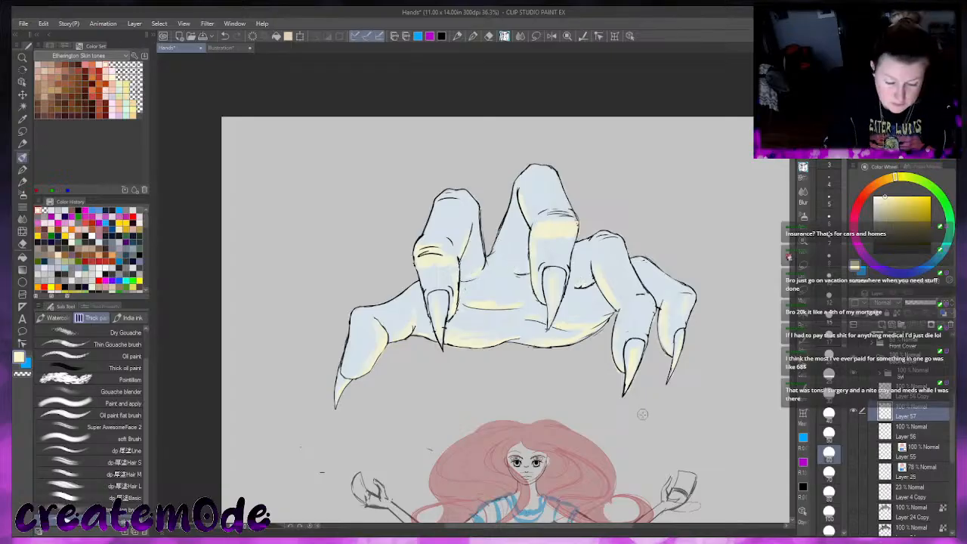
left_click(45, 66)
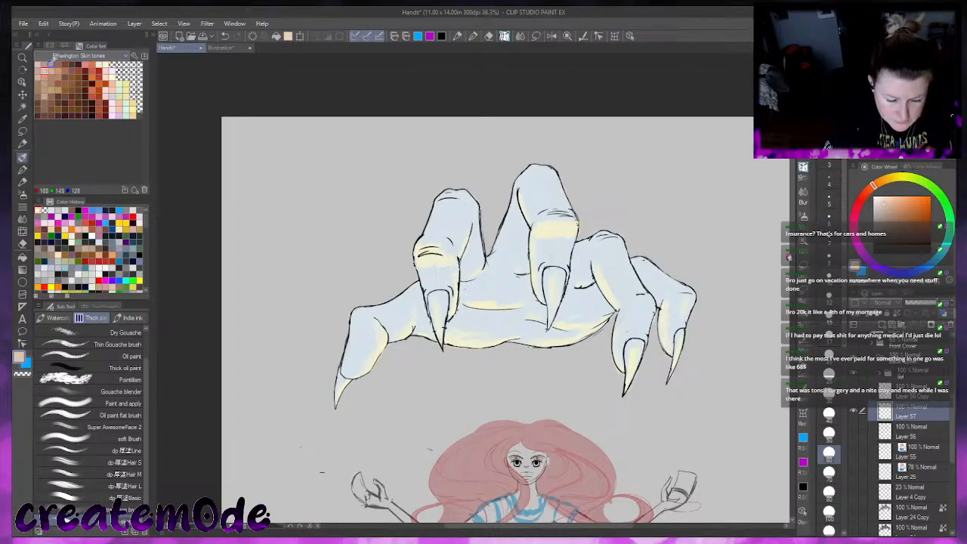
left_click(45, 70)
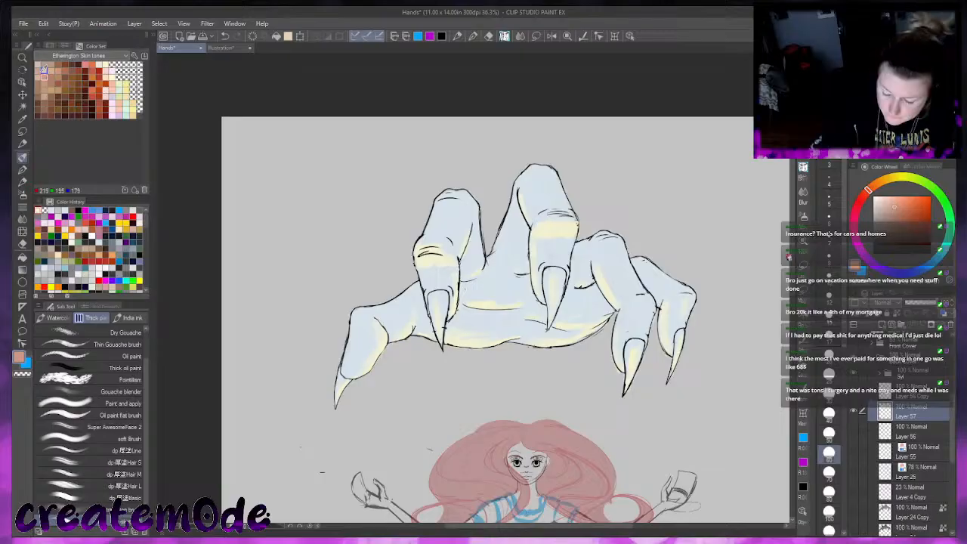
left_click_drag(524, 187, 532, 217)
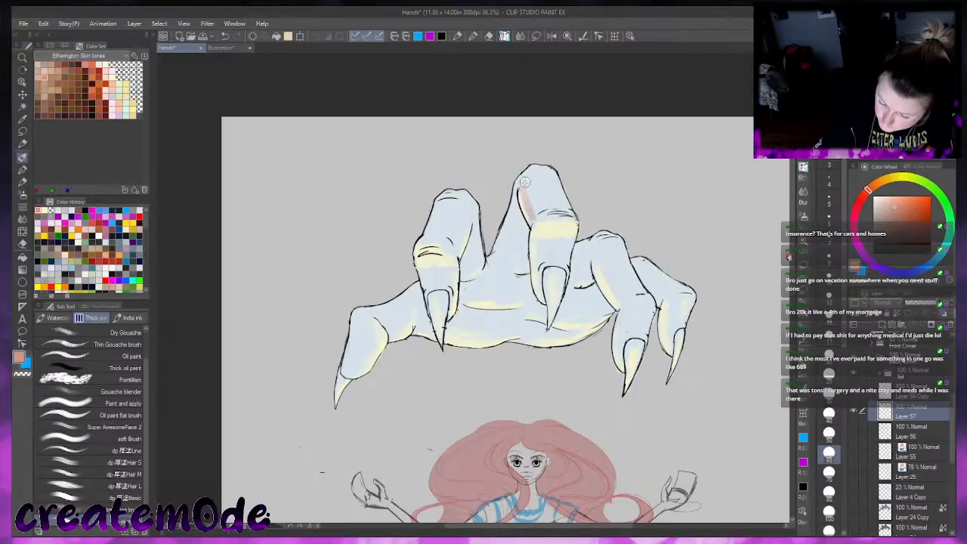
key("ctrl+z")
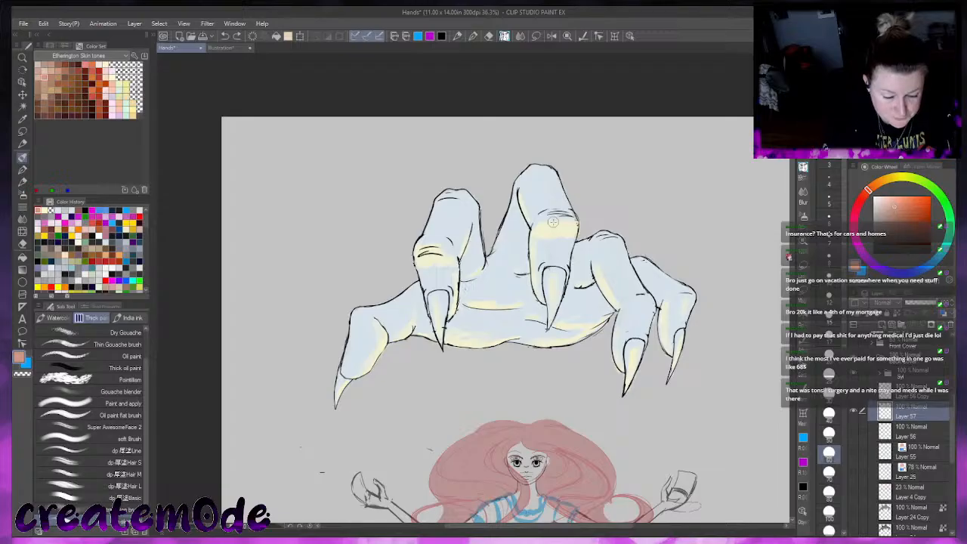
left_click(45, 65)
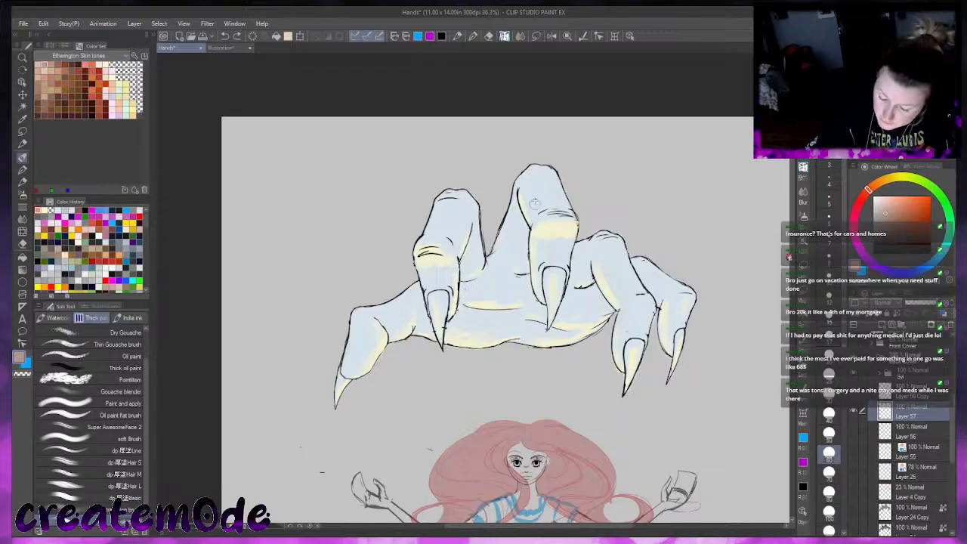
left_click_drag(525, 187, 532, 219)
key("ctrl+z")
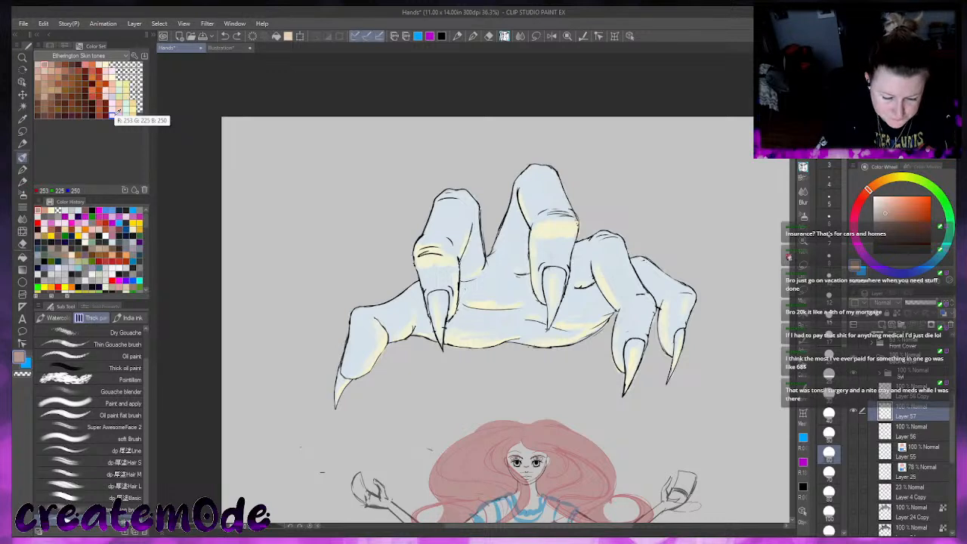
Choose a pale peach from the Etherington Skin tones set and paint it on the raised fingers' knuckles, the thumb and the lower palm
left_click(44, 71)
mouse_move(525, 194)
left_mouse_down()
mouse_move(535, 226)
mouse_move(534, 218)
mouse_move(569, 211)
mouse_move(537, 220)
mouse_move(565, 217)
left_mouse_up()
mouse_move(565, 216)
left_mouse_down()
mouse_move(544, 219)
mouse_move(567, 217)
left_mouse_up()
mouse_move(435, 243)
left_mouse_down()
mouse_move(420, 245)
mouse_move(451, 252)
left_mouse_up()
mouse_move(373, 338)
left_mouse_down()
mouse_move(358, 367)
mouse_move(369, 319)
mouse_move(359, 362)
left_mouse_up()
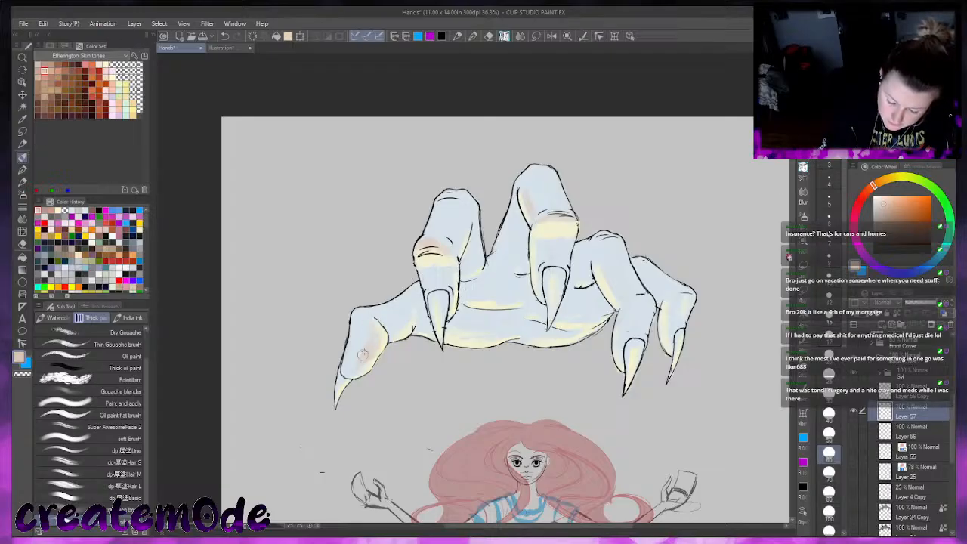
mouse_move(405, 338)
left_mouse_down()
mouse_move(388, 318)
mouse_move(399, 331)
mouse_move(420, 316)
left_mouse_up()
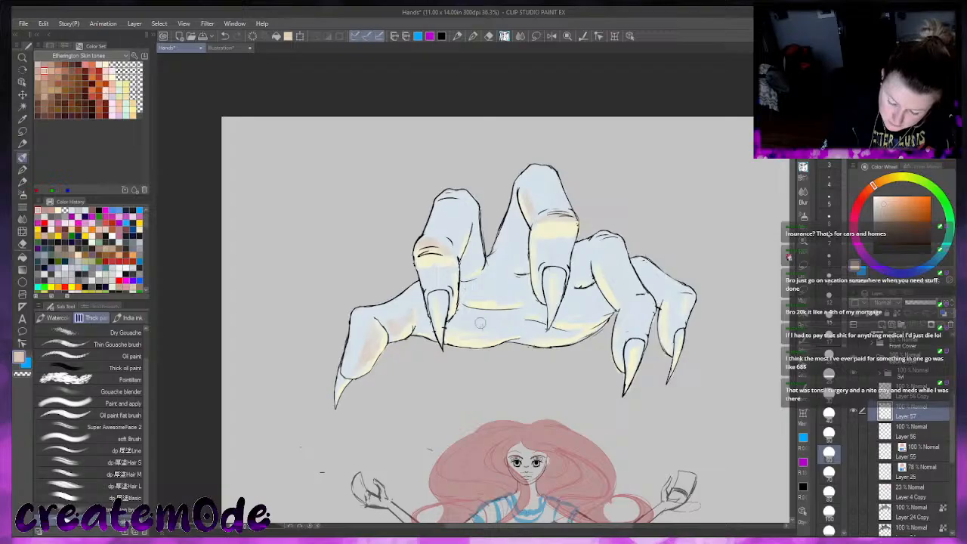
mouse_move(506, 334)
left_mouse_down()
mouse_move(452, 329)
mouse_move(527, 323)
mouse_move(498, 333)
left_mouse_up()
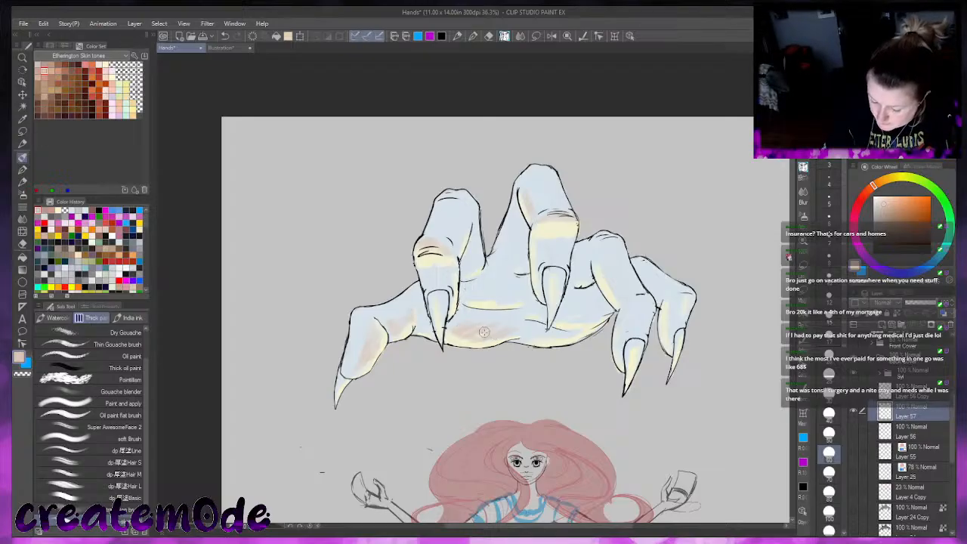
Enlarge the brush and paint pale peach shading across the palm and along the ring finger
key("bracketright")
key("bracketright")
key("bracketright")
key("bracketright")
left_click_drag(460, 329, 474, 336)
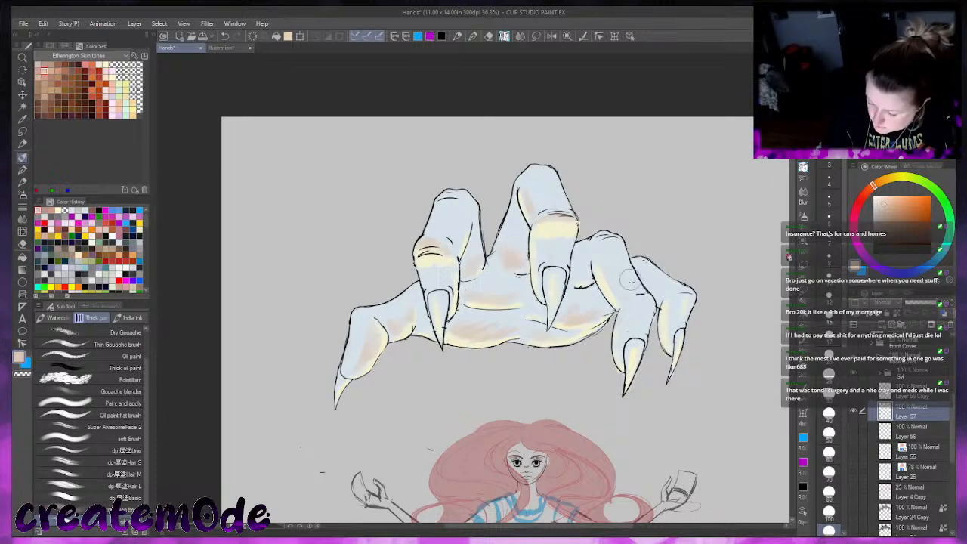
left_click_drag(613, 295, 599, 239)
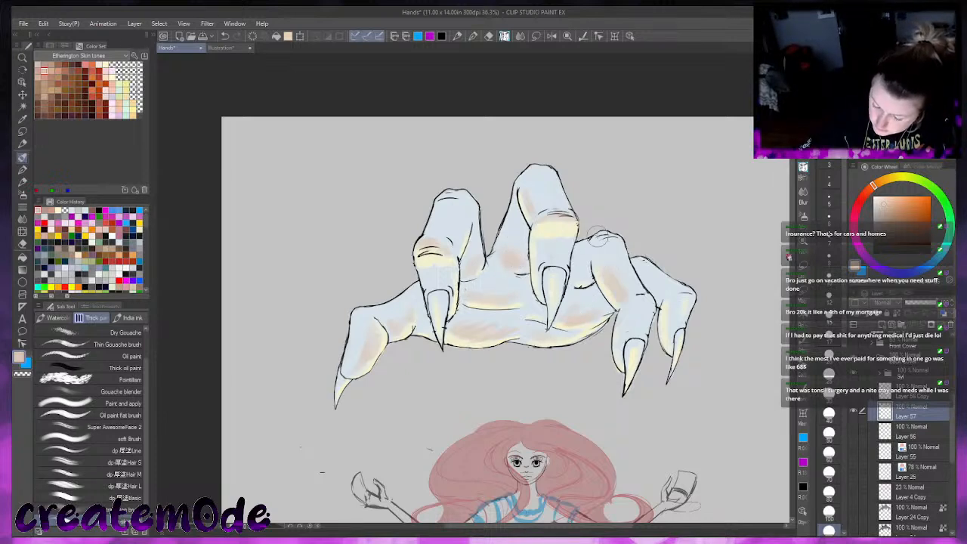
Paint pale yellow over the ring finger's last segment, and pale peach along the little finger's knuckle
left_click(679, 332, "alt")
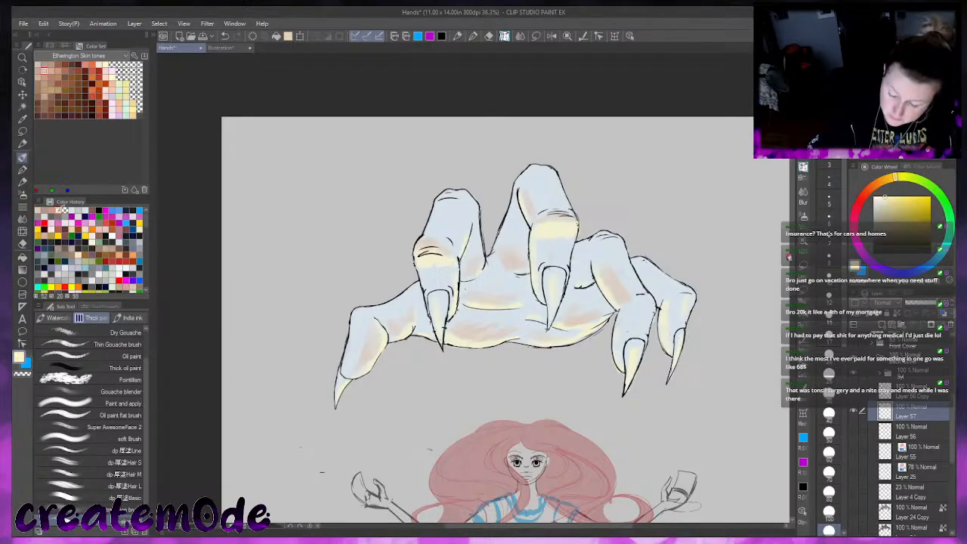
mouse_move(647, 306)
left_mouse_down()
mouse_move(652, 326)
mouse_move(641, 311)
left_mouse_up()
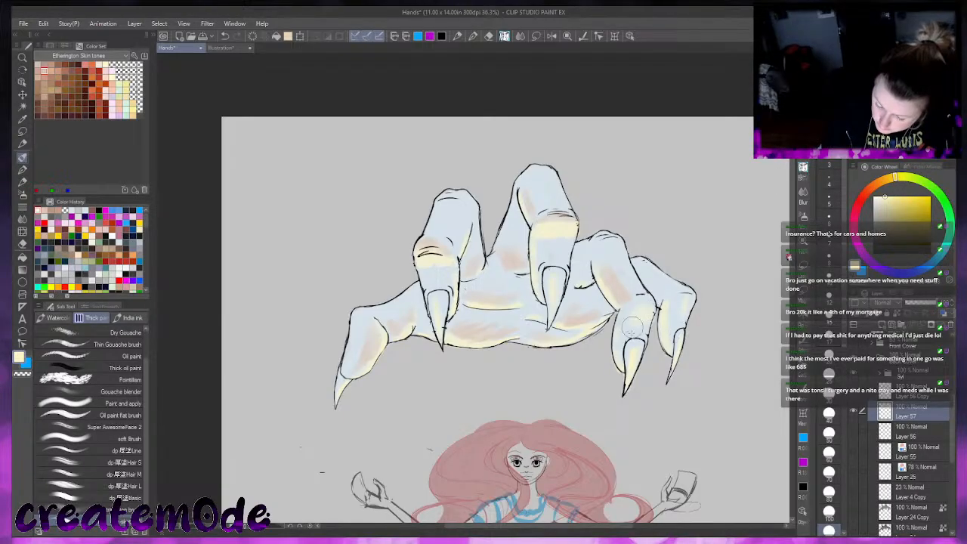
left_click(45, 212)
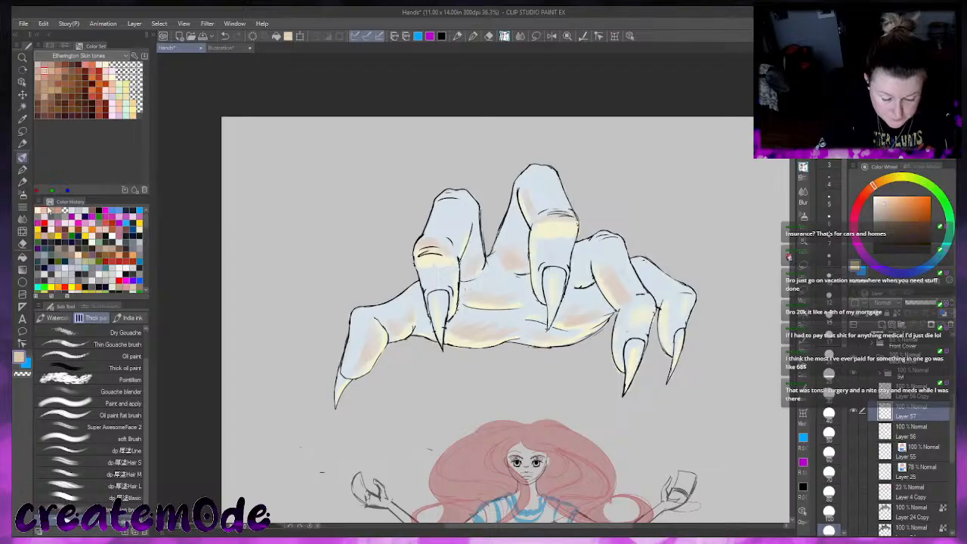
mouse_move(664, 285)
left_mouse_down()
mouse_move(654, 277)
mouse_move(679, 308)
mouse_move(675, 301)
left_mouse_up()
Paint pale peach over the claws of the four fingers at brush size 50
mouse_move(629, 352)
left_mouse_down()
mouse_move(629, 376)
mouse_move(637, 355)
mouse_move(630, 380)
left_mouse_up()
left_click_drag(680, 335, 677, 348)
mouse_move(557, 274)
left_mouse_down()
mouse_move(553, 303)
mouse_move(559, 288)
mouse_move(548, 289)
left_mouse_up()
left_click_drag(436, 302, 443, 317)
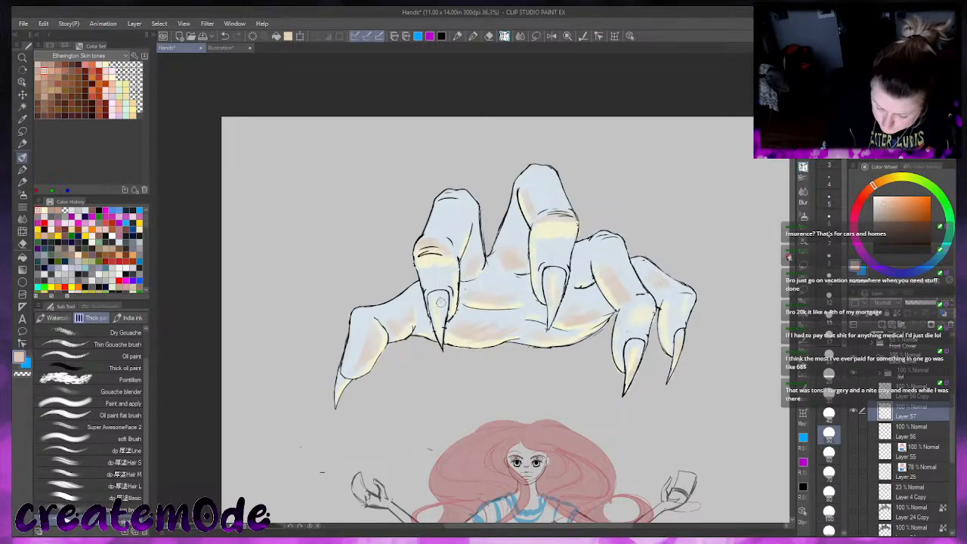
Shrink the brush and retouch the claw of the left raised finger with pale yellow
left_click(44, 211)
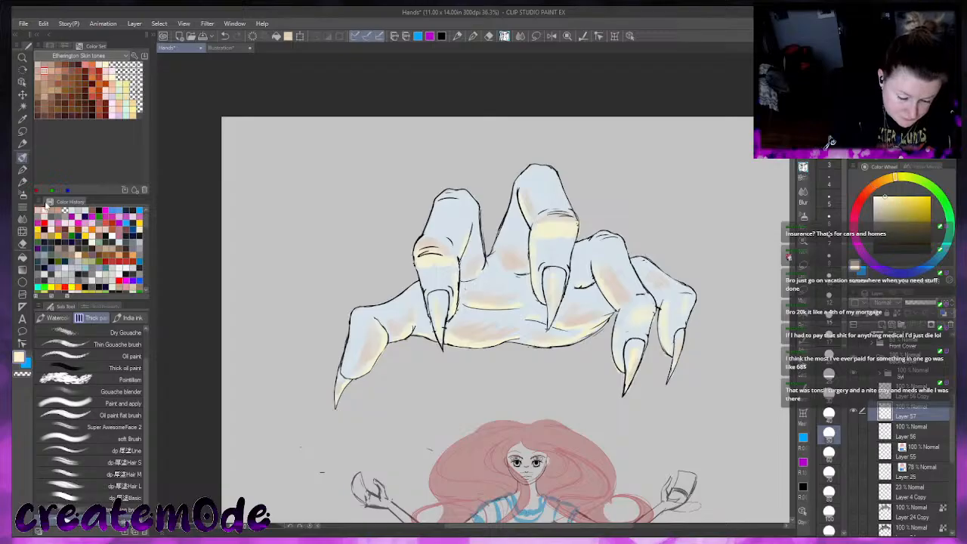
key("[")
key("[")
left_click_drag(443, 338, 443, 312)
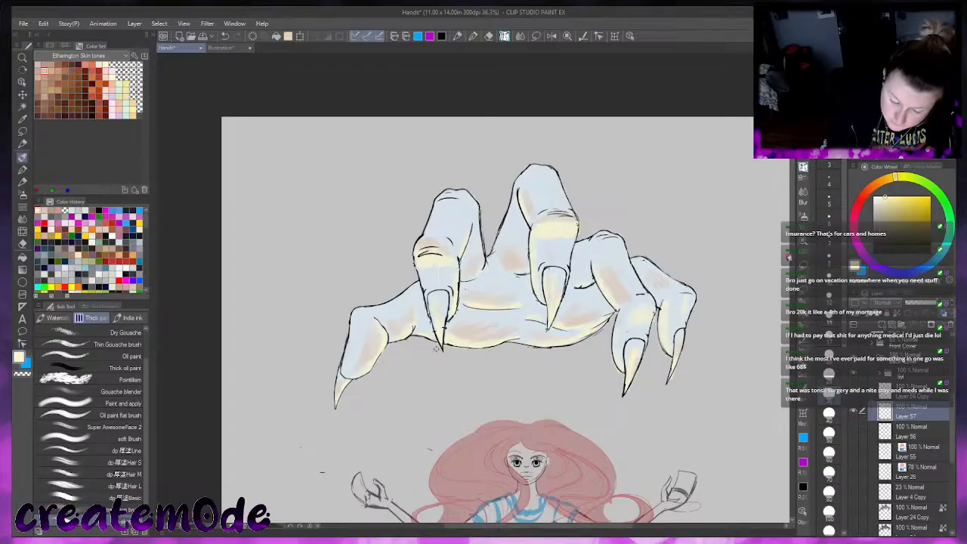
Pick a dusky pink from the colour history and shade the base of the ring finger at brush size 50
left_click(51, 209)
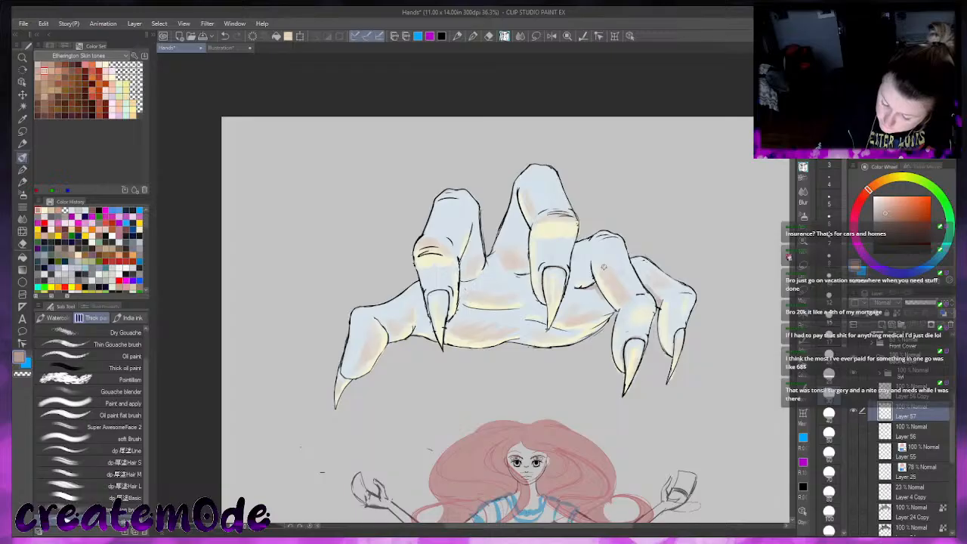
key("bracketright")
key("bracketright")
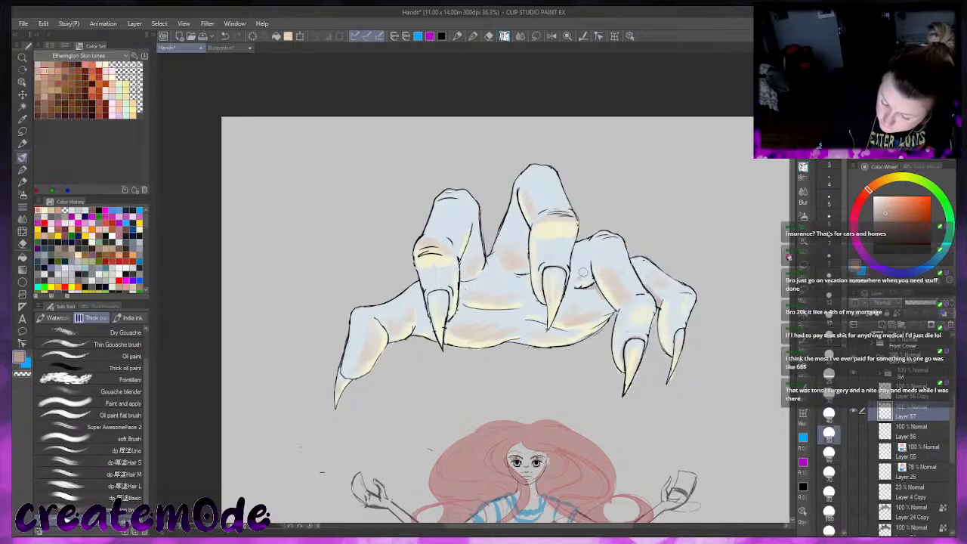
left_click_drag(590, 279, 580, 276)
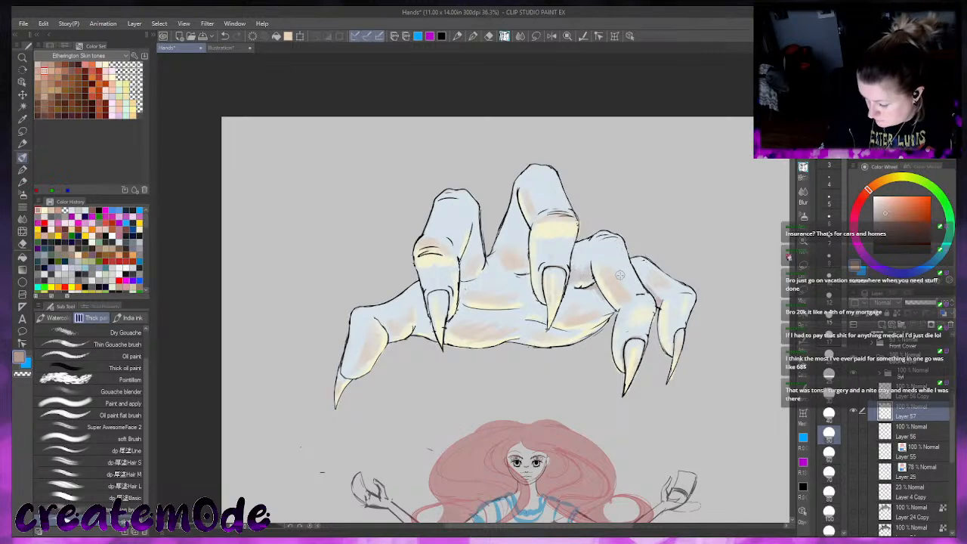
Paint pale peach over the upper segments of the raised fingers and the ring finger's knuckle at brush size 70
left_click(52, 210)
key("bracketright")
key("bracketright")
left_click_drag(620, 243, 606, 250)
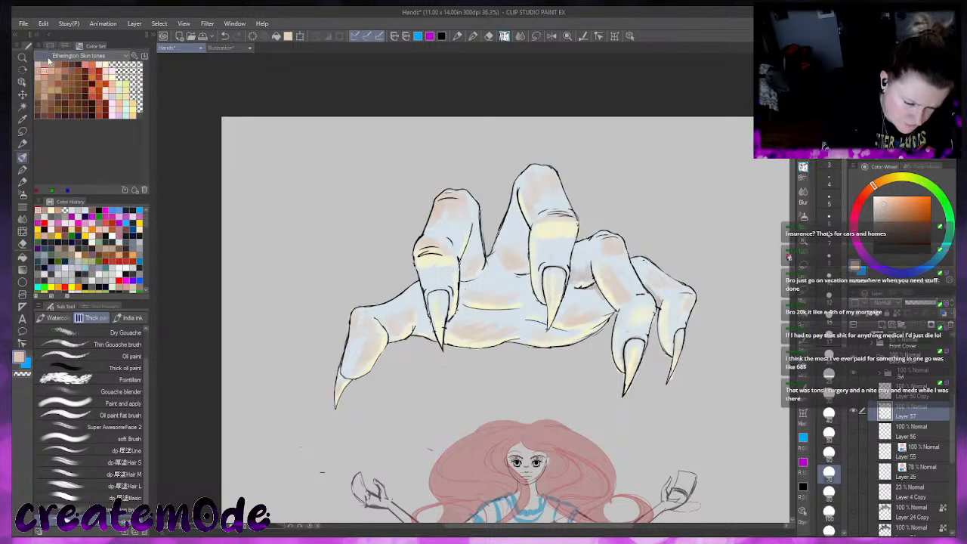
Choose a deeper salmon from the skin tones set and shade the little finger and the ring finger
left_click(46, 72)
mouse_move(672, 280)
left_mouse_down()
mouse_move(655, 292)
mouse_move(647, 278)
mouse_move(679, 309)
mouse_move(653, 290)
left_mouse_up()
mouse_move(621, 269)
left_mouse_down()
mouse_move(601, 254)
mouse_move(612, 266)
mouse_move(615, 241)
mouse_move(629, 277)
left_mouse_up()
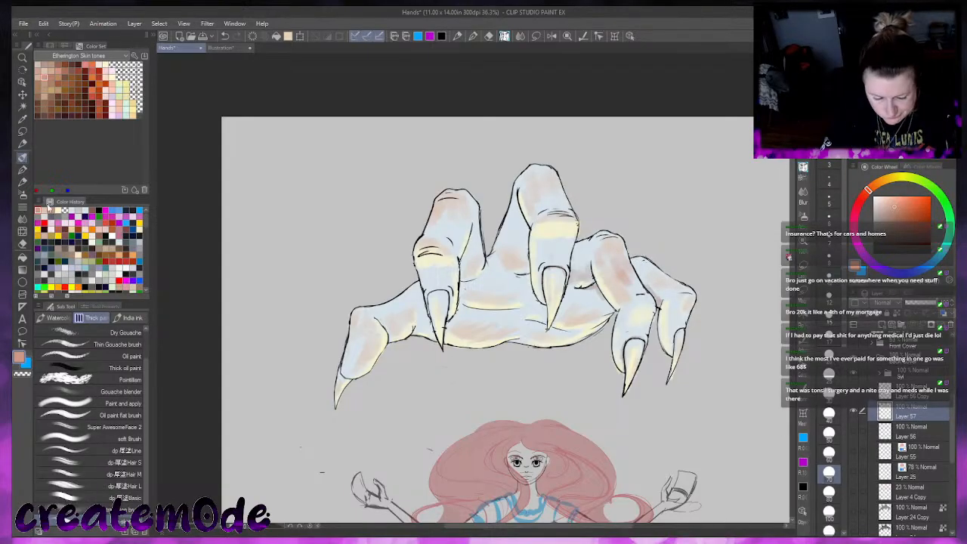
Dock the Color History palette with the Color Wheel, and blend pale peach over the ring finger's salmon shading
left_click_drag(73, 203, 905, 168)
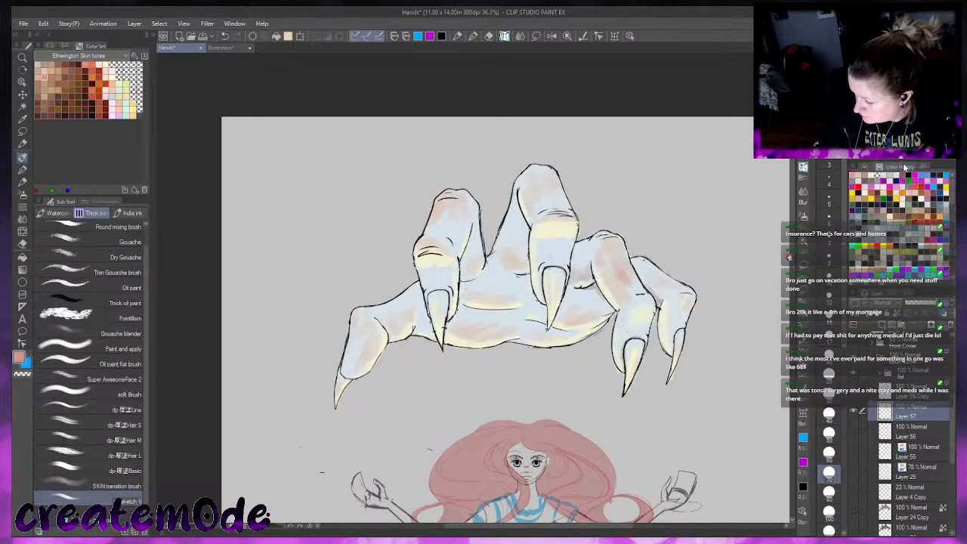
left_click(861, 175)
left_click_drag(597, 258, 614, 292)
key("ctrl+z")
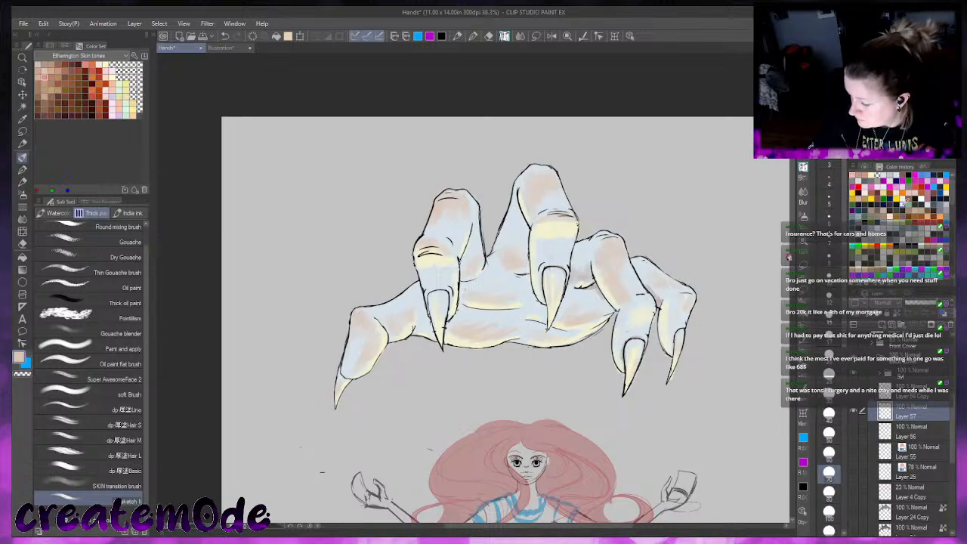
Paint dark brown shadows between the fingers at brush size 70, and blend salmon over the base of the middle finger
mouse_move(574, 280)
left_mouse_down()
mouse_move(577, 251)
mouse_move(594, 310)
mouse_move(570, 287)
mouse_move(594, 289)
mouse_move(637, 263)
mouse_move(663, 311)
mouse_move(652, 290)
left_mouse_up()
mouse_move(493, 262)
left_mouse_down()
mouse_move(505, 266)
mouse_move(487, 268)
mouse_move(514, 262)
mouse_move(525, 218)
mouse_move(526, 227)
mouse_move(514, 198)
mouse_move(523, 274)
mouse_move(511, 264)
mouse_move(536, 286)
mouse_move(529, 264)
mouse_move(527, 276)
mouse_move(500, 270)
mouse_move(529, 273)
mouse_move(505, 265)
mouse_move(520, 258)
mouse_move(519, 226)
left_mouse_up()
left_click(879, 176)
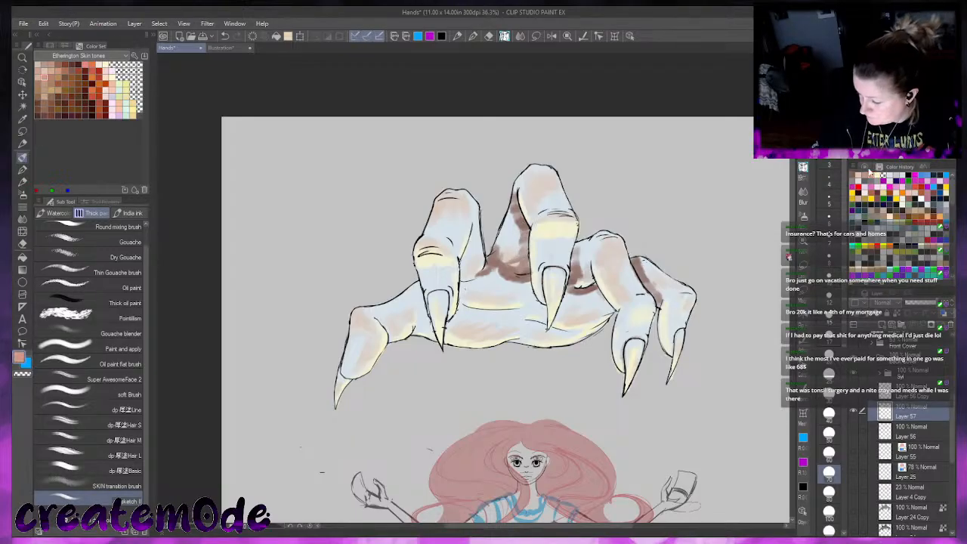
mouse_move(507, 261)
left_mouse_down()
mouse_move(518, 232)
mouse_move(510, 258)
mouse_move(523, 240)
mouse_move(562, 235)
mouse_move(504, 248)
mouse_move(518, 226)
left_mouse_up()
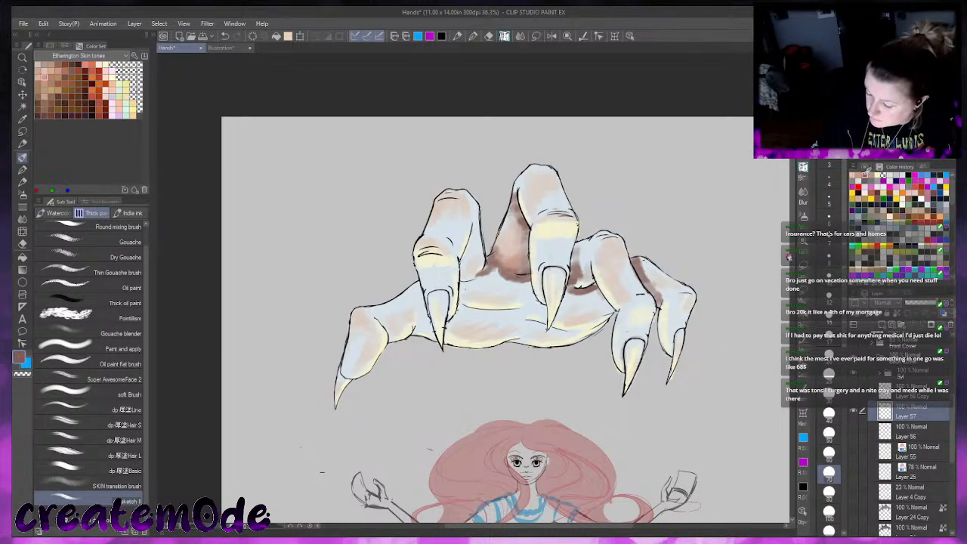
Paint brown shadows at brush size 60 along the middle finger's base, beside the left raised finger and in the palm creases
key("[")
left_click_drag(515, 206, 524, 261)
mouse_move(465, 282)
left_mouse_down()
mouse_move(481, 273)
mouse_move(462, 266)
mouse_move(469, 281)
mouse_move(469, 240)
mouse_move(466, 257)
mouse_move(485, 279)
left_mouse_up()
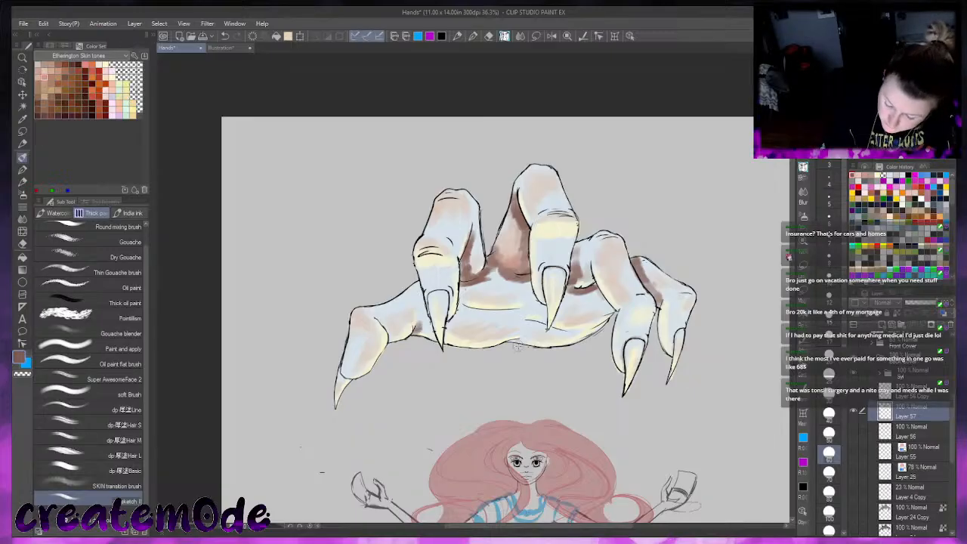
mouse_move(493, 308)
left_mouse_down()
mouse_move(464, 310)
mouse_move(515, 312)
mouse_move(489, 303)
mouse_move(562, 326)
mouse_move(526, 324)
mouse_move(574, 333)
left_mouse_up()
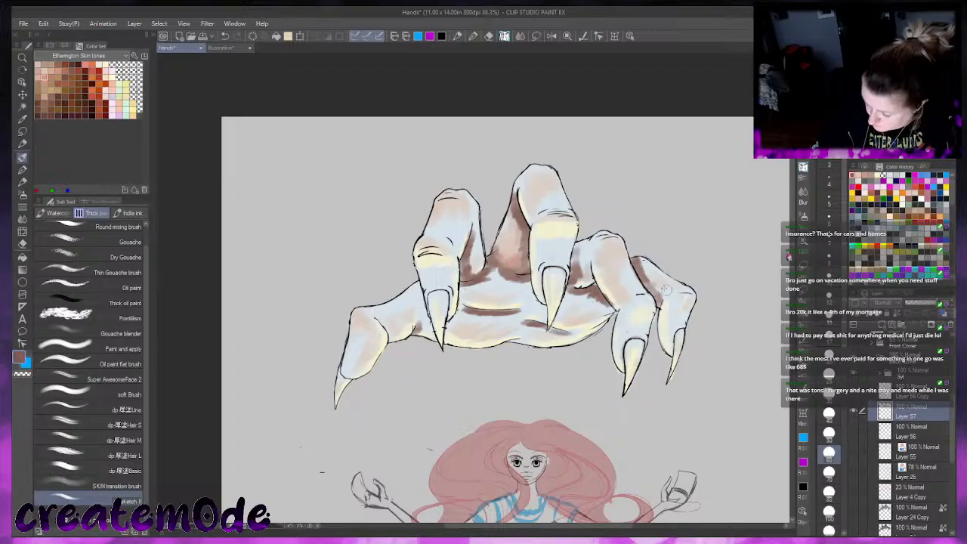
Paint brown shadows at brush size 40 along the little finger, the middle finger's edge, the thumb's upper edge and the raised fingers' knuckles
mouse_move(644, 268)
left_mouse_down()
mouse_move(663, 295)
mouse_move(687, 276)
left_mouse_up()
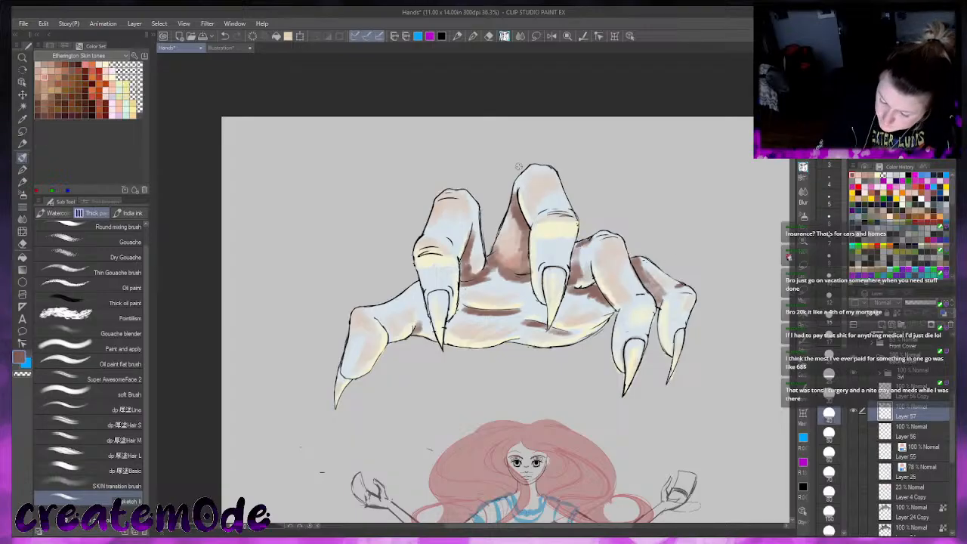
left_click_drag(528, 166, 510, 208)
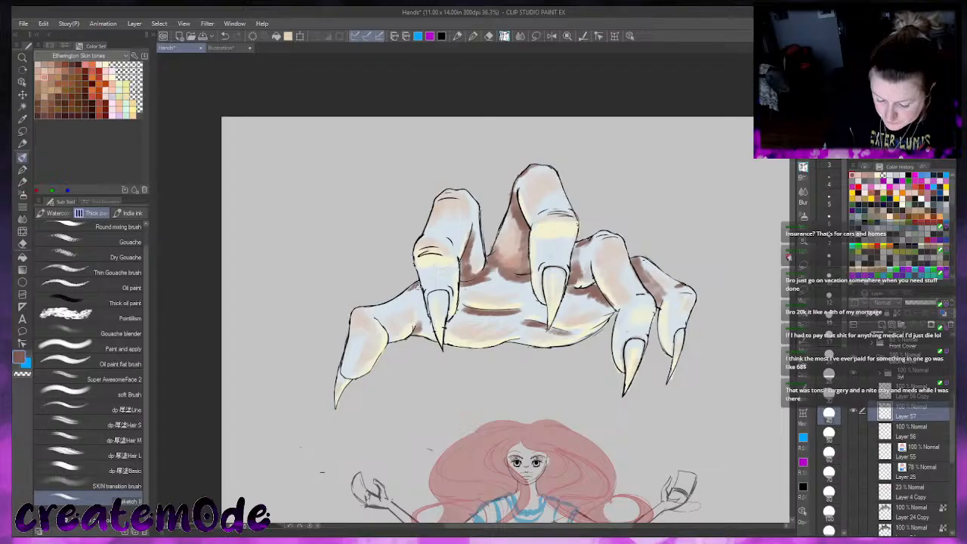
mouse_move(417, 290)
left_mouse_down()
mouse_move(372, 308)
mouse_move(419, 292)
left_mouse_up()
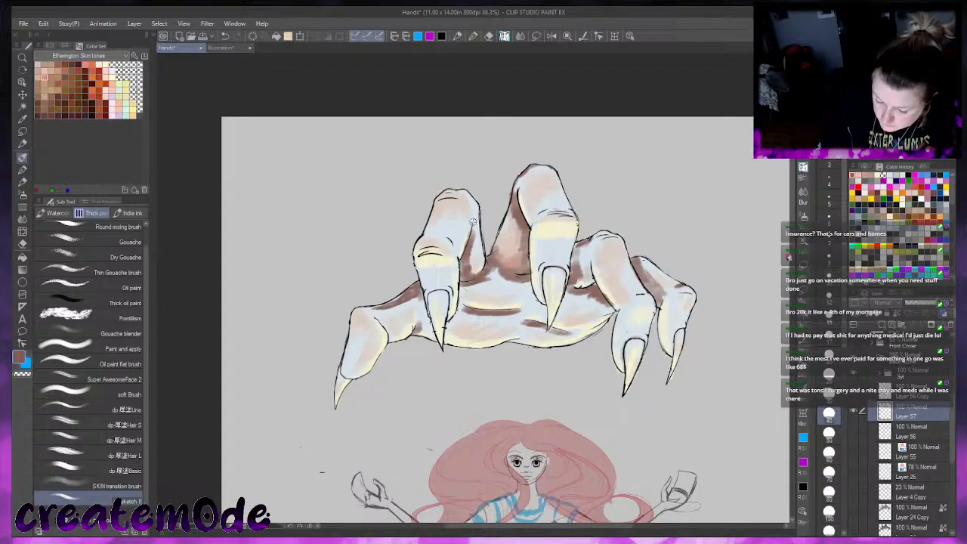
mouse_move(452, 240)
left_mouse_down()
mouse_move(462, 274)
mouse_move(466, 244)
mouse_move(444, 242)
mouse_move(455, 235)
left_mouse_up()
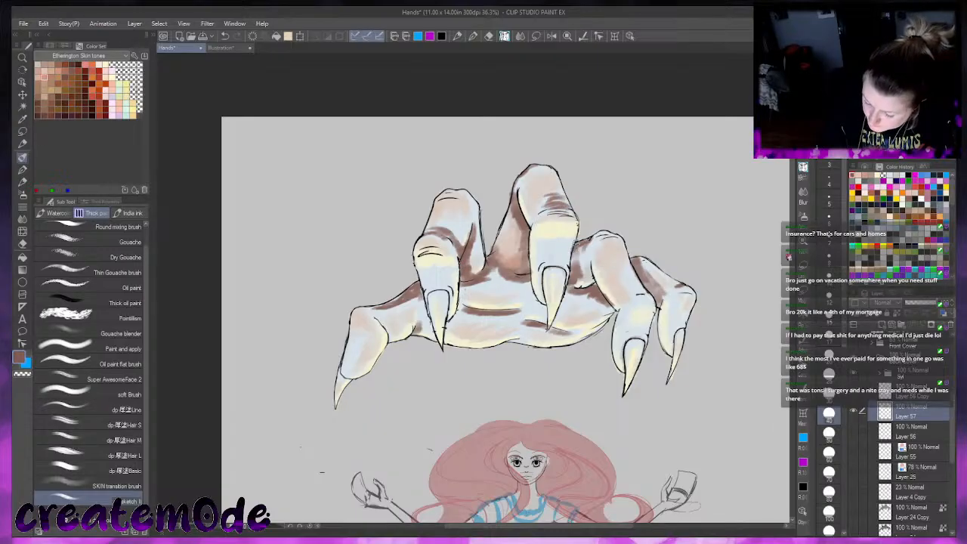
left_click_drag(679, 285, 663, 299)
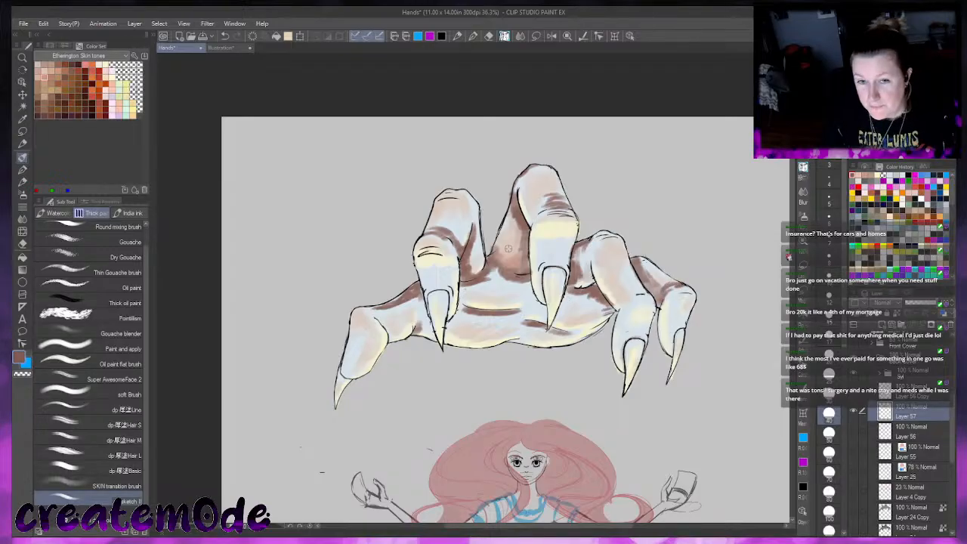
Enlarge the brush to 100 and blend a salmon tone over the shading of the left raised finger
key("bracketright")
key("bracketright")
key("bracketright")
key("bracketright")
key("bracketright")
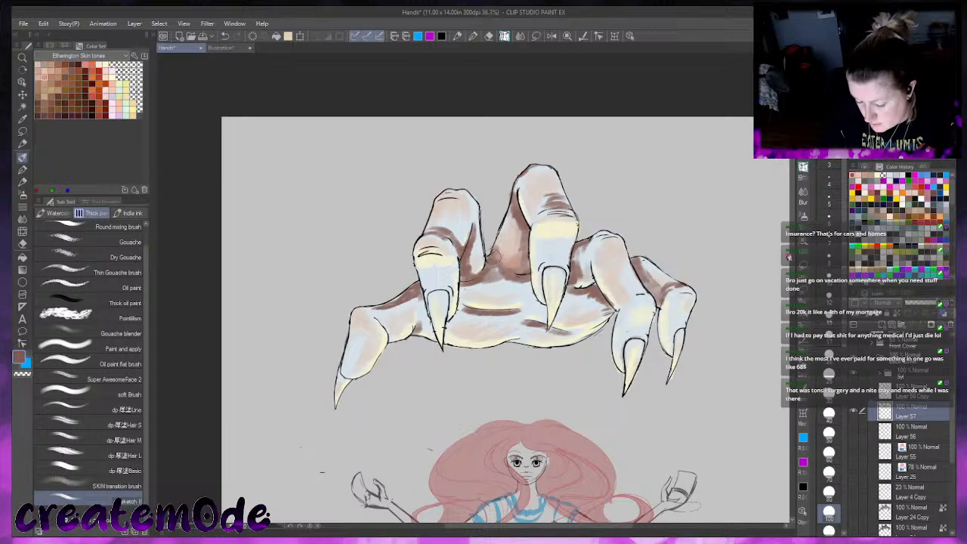
left_click(863, 174)
mouse_move(482, 270)
left_mouse_down()
mouse_move(454, 250)
mouse_move(441, 222)
mouse_move(474, 247)
left_mouse_up()
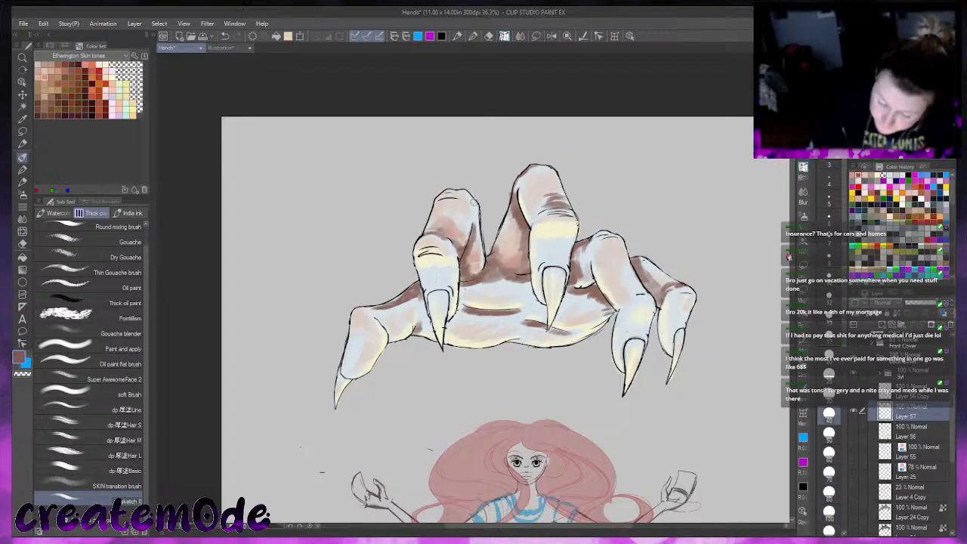
Blend salmon over the left raised finger and paint pale peach over the tips of the two raised fingers
mouse_move(473, 206)
left_mouse_down()
mouse_move(476, 226)
mouse_move(472, 210)
left_mouse_up()
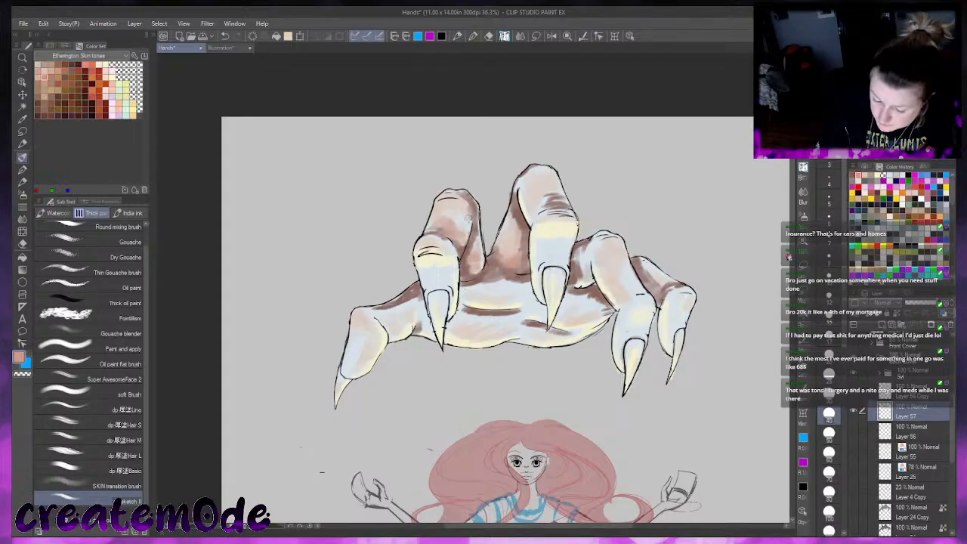
left_click(882, 174)
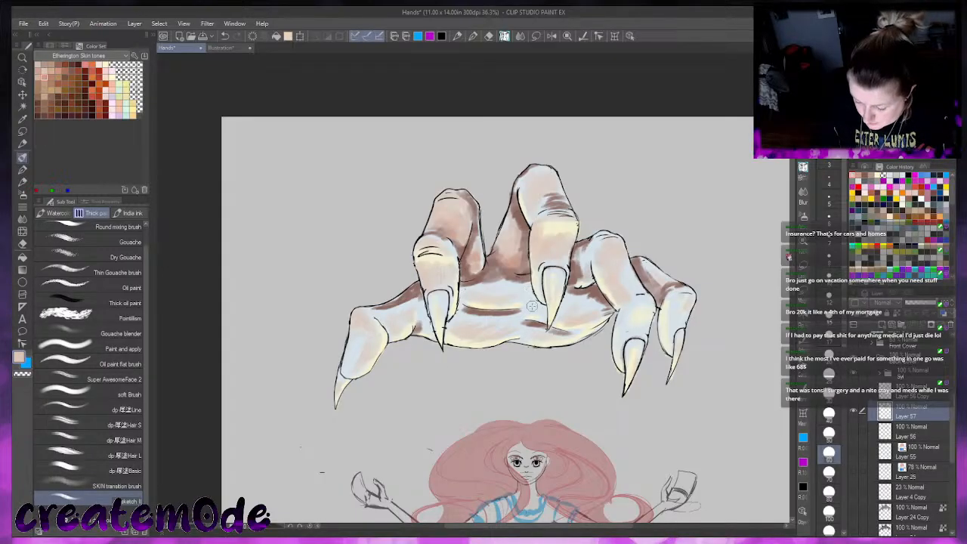
Shade the thumb with peach and brown along its outer edge, and blend brown into the palm below the ring finger
key("[")
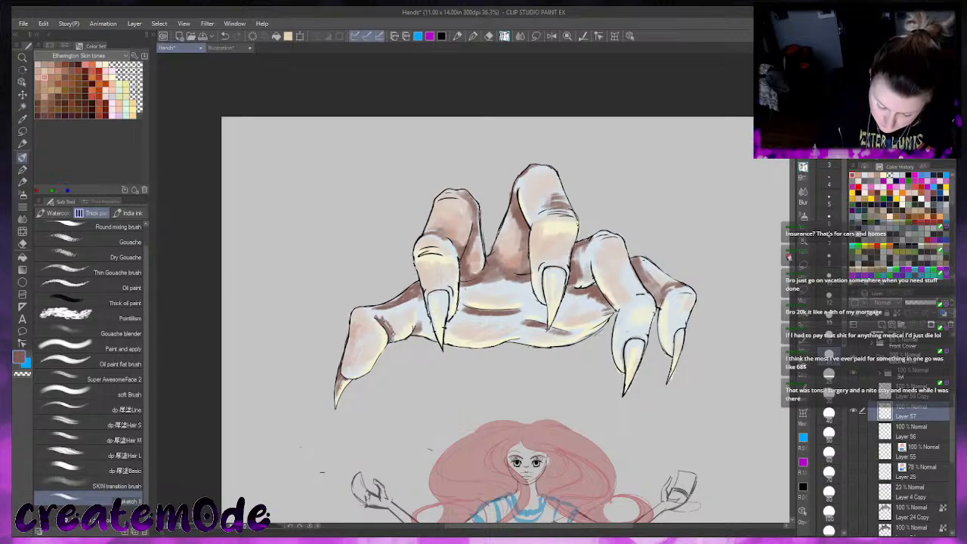
left_click_drag(350, 325, 347, 345)
key("bracketright")
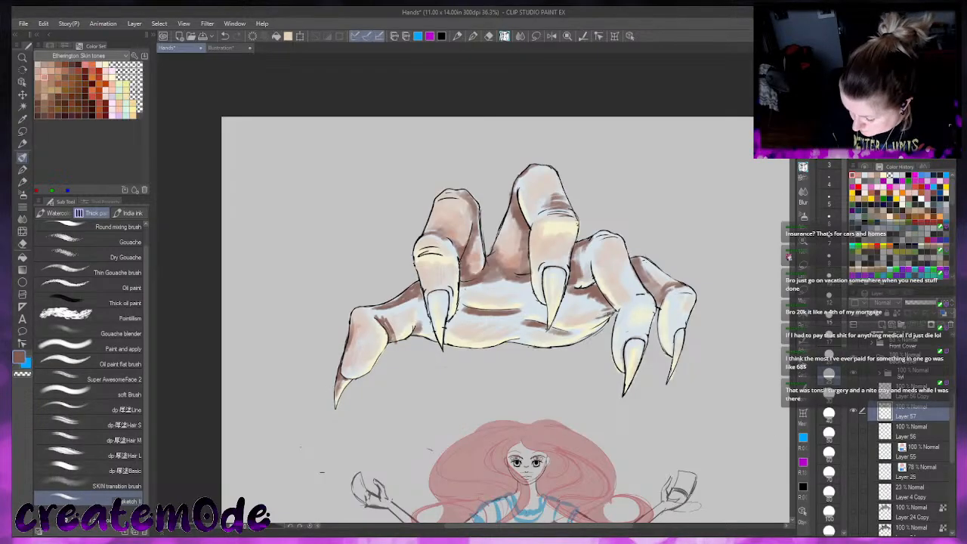
key("bracketright")
key("bracketright")
key("bracketright")
left_click_drag(600, 288, 570, 288)
Paint very dark brown shadows with a smaller brush along the middle finger's base and inner edge and in the central palm crease
key("bracketleft")
key("bracketleft")
key("bracketleft")
left_click(91, 110)
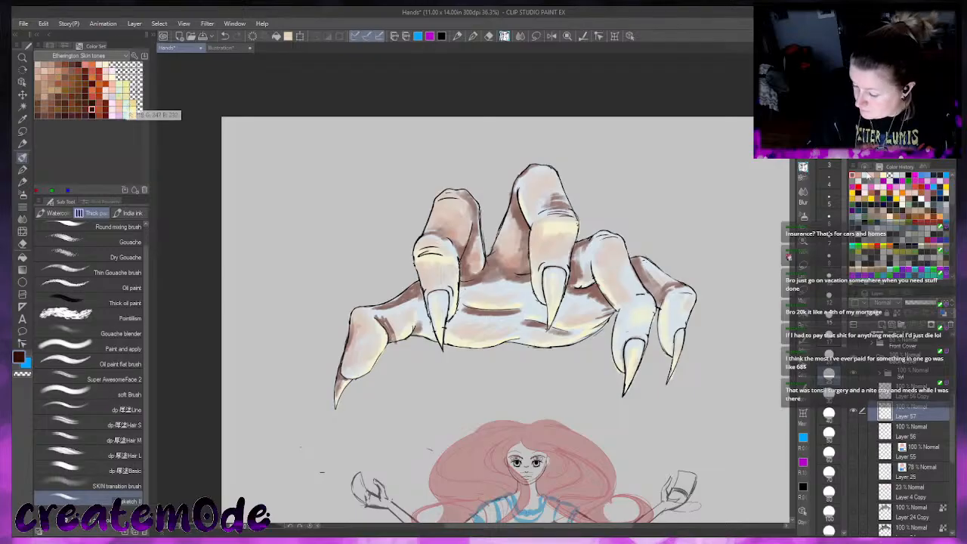
left_click(875, 162)
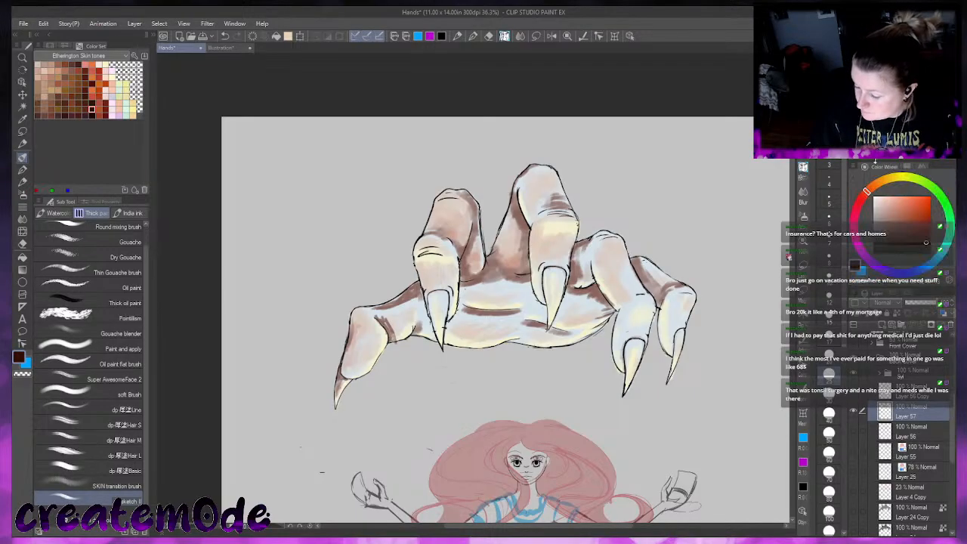
left_click(91, 114)
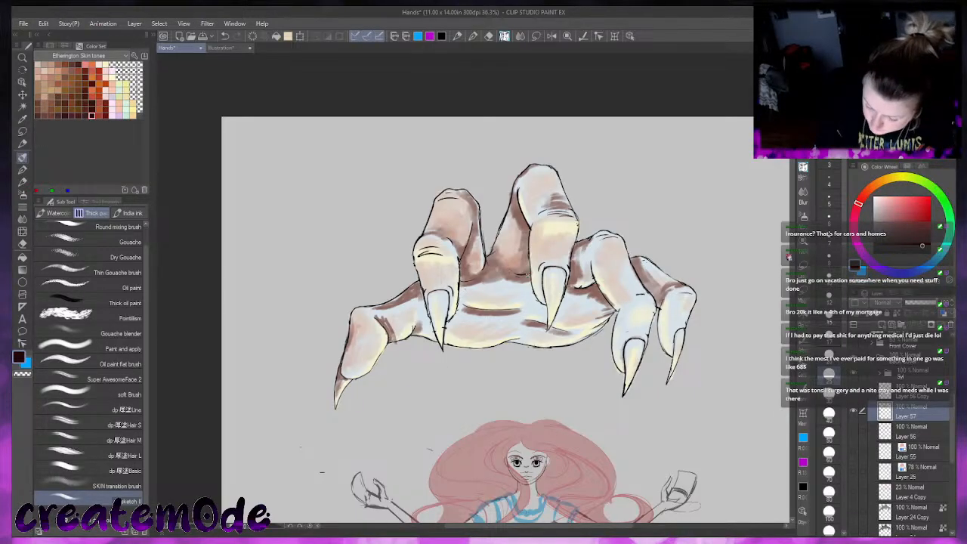
key("ctrl+z")
left_click_drag(526, 275, 534, 271)
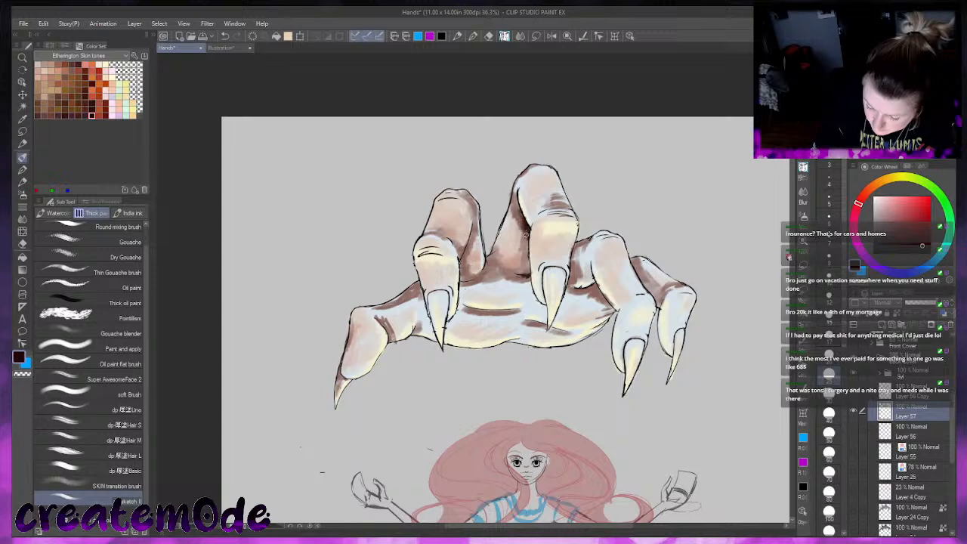
mouse_move(461, 260)
left_mouse_down()
mouse_move(480, 277)
mouse_move(492, 308)
mouse_move(484, 310)
mouse_move(504, 311)
mouse_move(484, 310)
mouse_move(459, 303)
mouse_move(589, 306)
mouse_move(564, 333)
mouse_move(519, 319)
left_mouse_up()
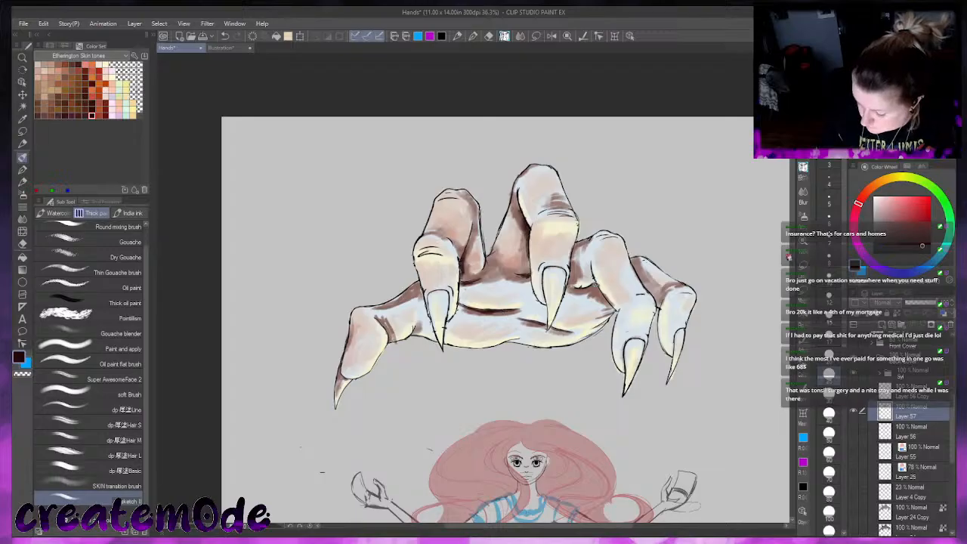
Deepen the very dark brown shadows between the ring and little fingers, beside the little finger's claw and below the left raised finger
mouse_move(598, 288)
left_mouse_down()
mouse_move(590, 286)
mouse_move(659, 308)
left_mouse_up()
left_click_drag(632, 261, 653, 295)
mouse_move(633, 260)
left_mouse_down()
mouse_move(659, 303)
mouse_move(653, 290)
left_mouse_up()
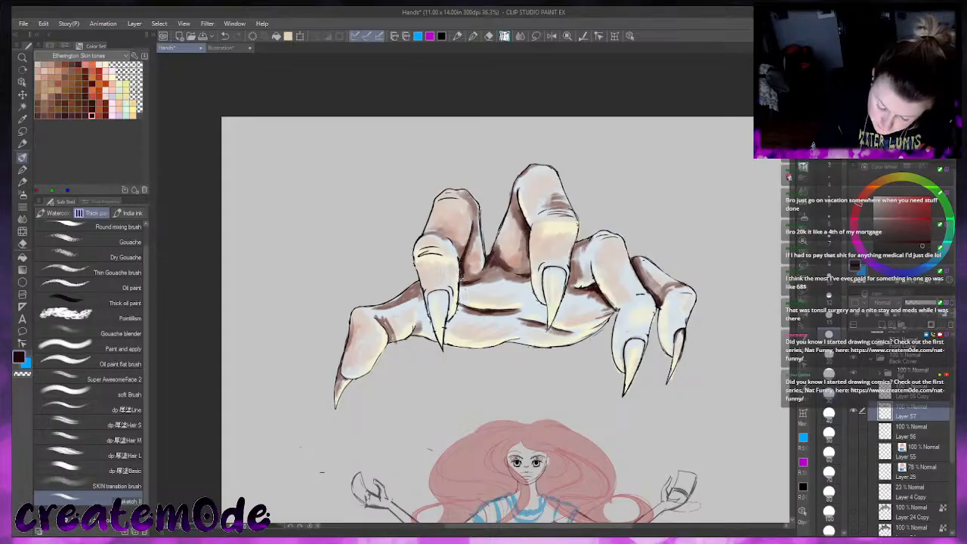
left_click_drag(464, 281, 468, 282)
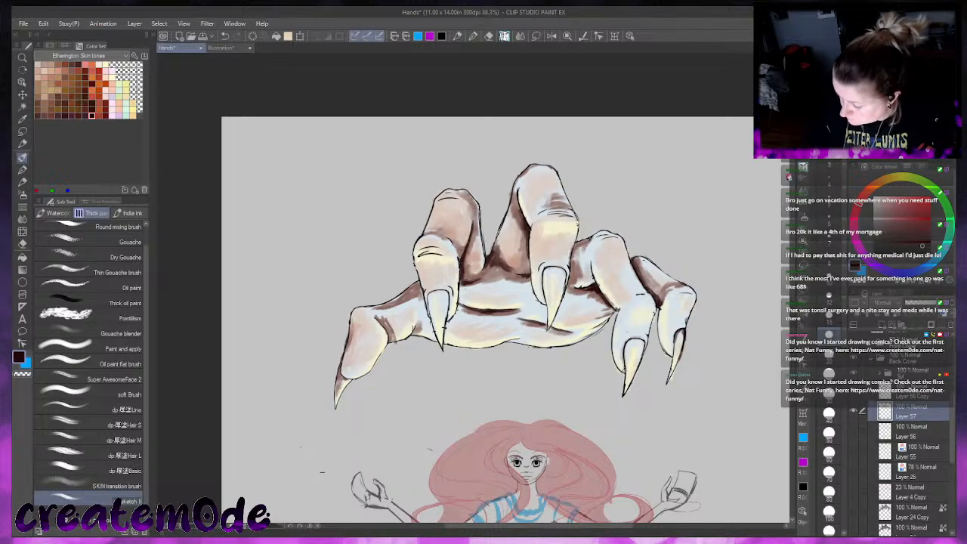
Enlarge the brush to 60 and paint pale peach over the ring finger's tip segment
left_click(923, 167)
left_click(882, 204)
key("bracketright")
key("bracketright")
key("bracketright")
key("bracketright")
key("bracketright")
key("bracketright")
left_click_drag(620, 328, 618, 354)
left_click_drag(626, 312, 628, 332)
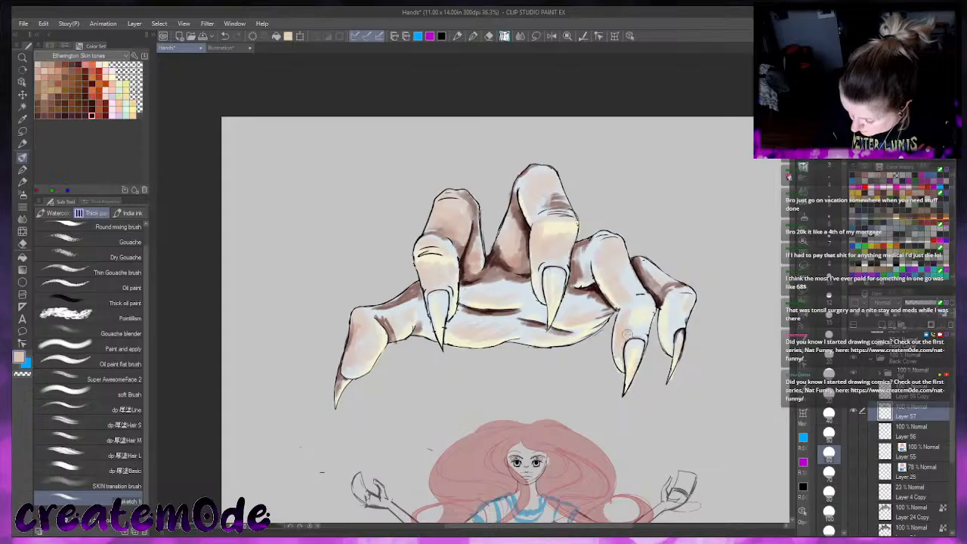
Paint salmon and brown shading over the ring finger's middle segment and its base
left_click(867, 184)
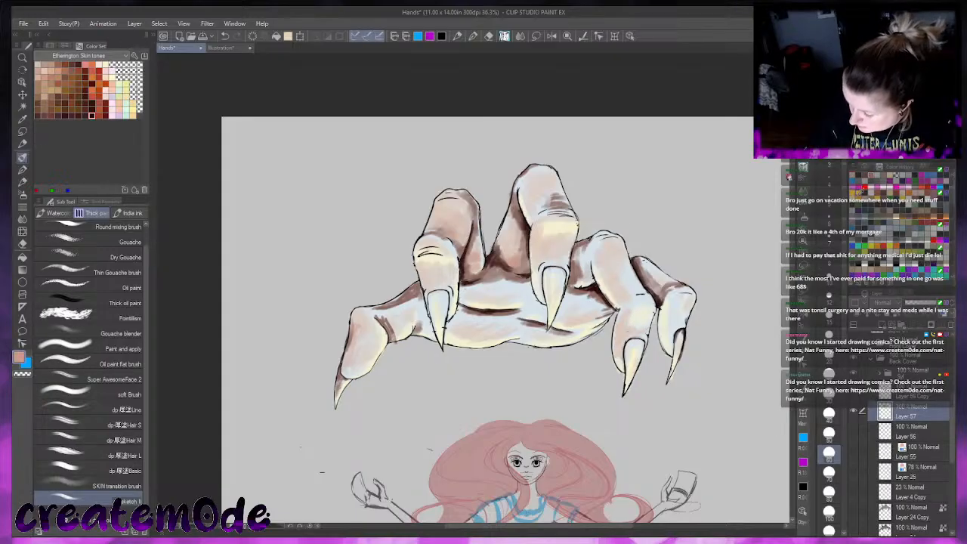
mouse_move(618, 285)
left_mouse_down()
mouse_move(642, 287)
mouse_move(620, 281)
mouse_move(630, 279)
mouse_move(647, 296)
mouse_move(645, 284)
mouse_move(629, 293)
mouse_move(638, 283)
left_mouse_up()
left_click(874, 175)
mouse_move(589, 247)
left_mouse_down()
mouse_move(580, 283)
mouse_move(594, 257)
mouse_move(580, 281)
mouse_move(579, 260)
mouse_move(591, 267)
mouse_move(579, 254)
mouse_move(573, 268)
mouse_move(585, 252)
left_mouse_up()
Paint a very dark brown shadow with a smaller brush at the ring finger's base, beside the middle finger
left_click(866, 175)
left_click(859, 174)
left_click(871, 175)
left_click(852, 176)
key("bracketleft")
key("bracketleft")
key("bracketleft")
key("bracketleft")
mouse_move(573, 257)
left_mouse_down()
mouse_move(568, 283)
mouse_move(577, 247)
left_mouse_up()
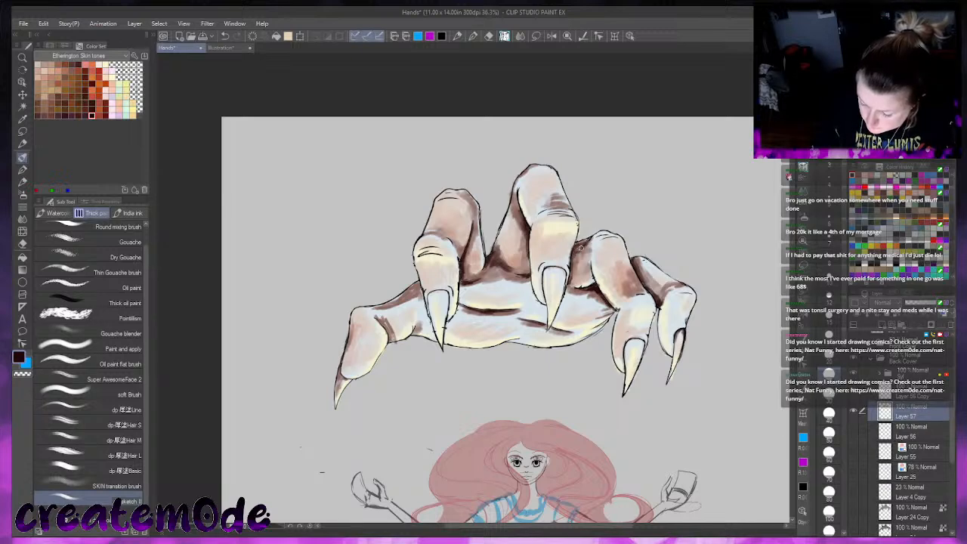
Spread the dark shadow between the middle and ring fingers at brush size 60, and blend brown down the left raised finger's inner side
key("]")
key("]")
key("]")
key("]")
left_click_drag(586, 248, 571, 272)
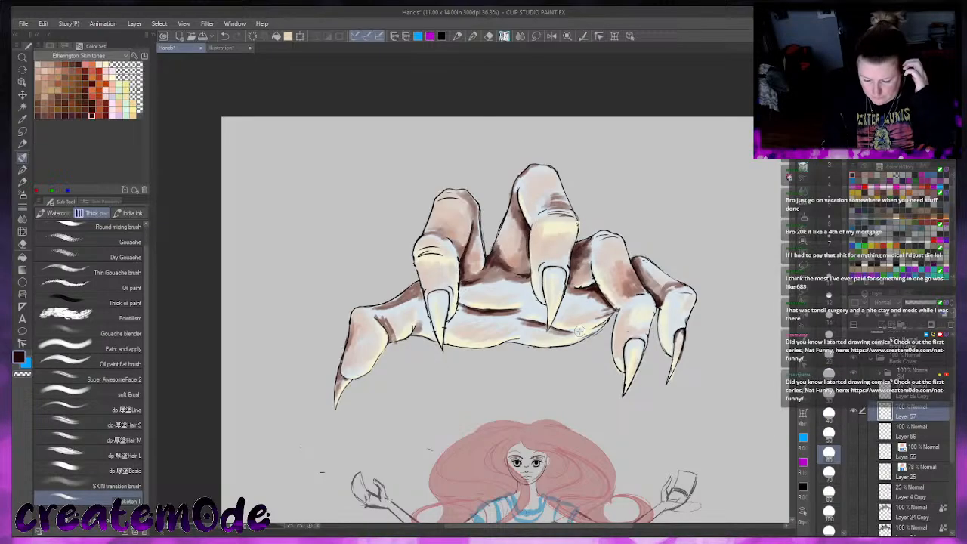
left_click(579, 331, "alt")
mouse_move(475, 233)
left_mouse_down()
mouse_move(469, 259)
mouse_move(475, 267)
mouse_move(481, 256)
mouse_move(472, 272)
left_mouse_up()
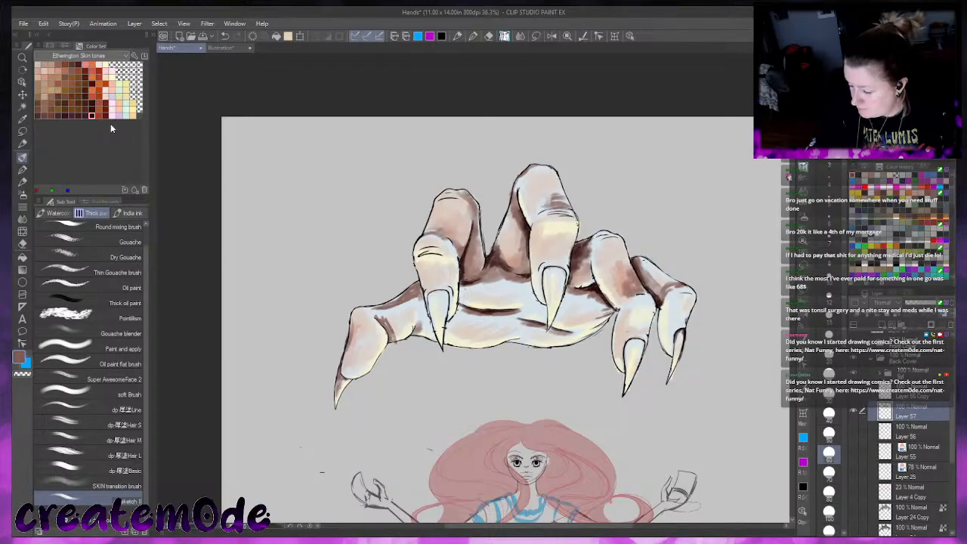
Try a rim highlight in muted teal and in lighter cyan along the middle finger's left edge
left_click(902, 174)
left_click(873, 166)
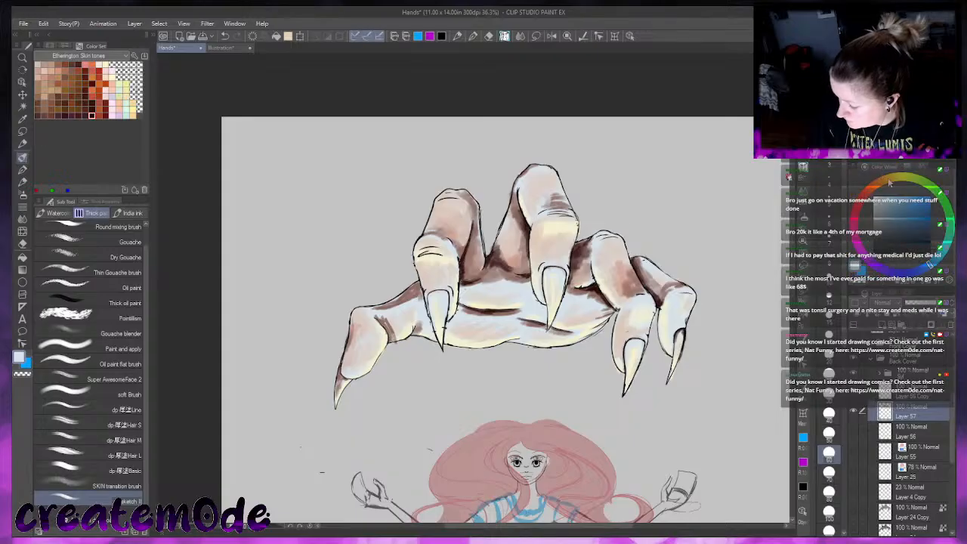
left_click(930, 236)
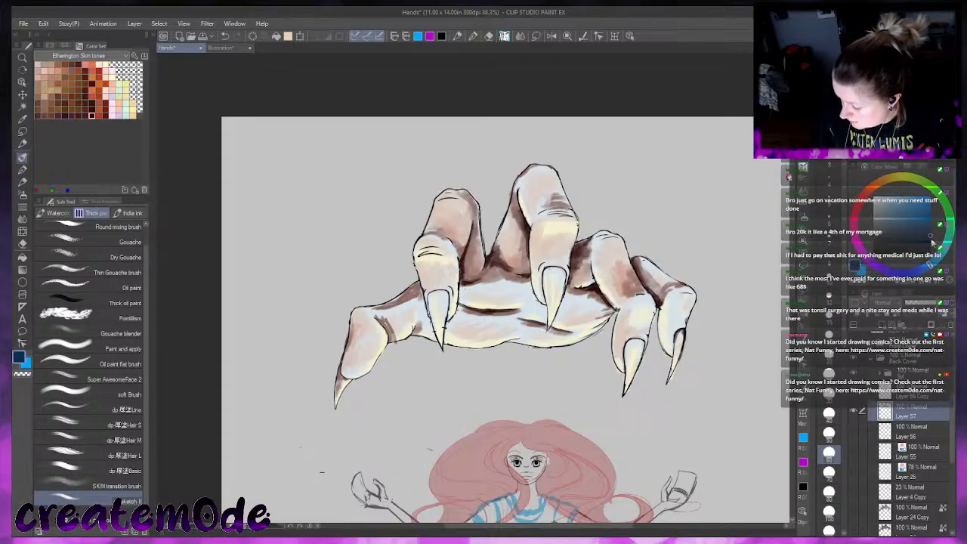
left_click(945, 261)
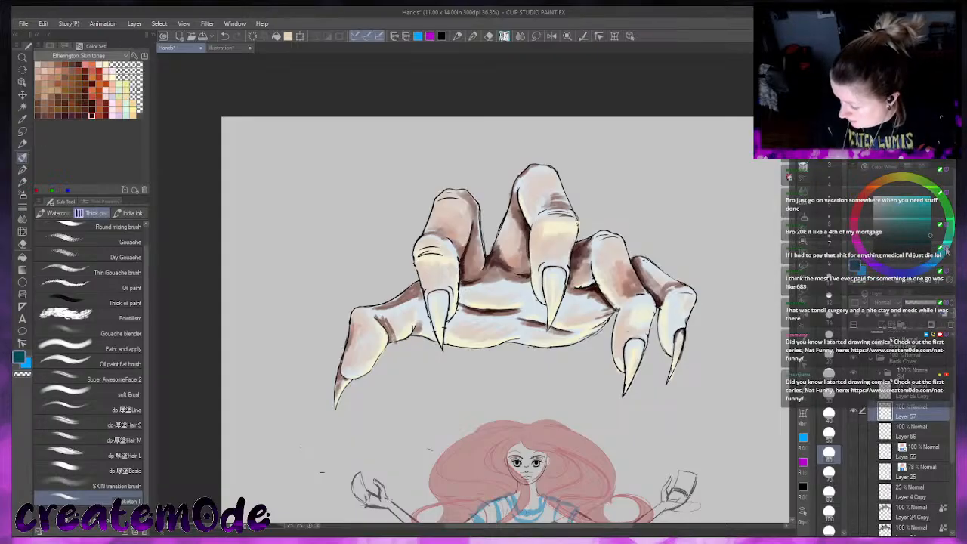
left_click(893, 261)
left_click(887, 204)
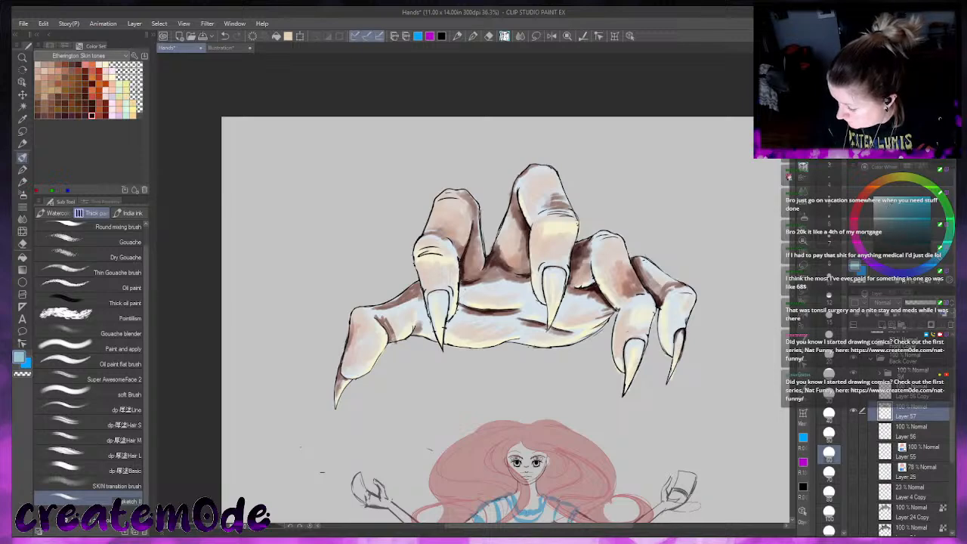
mouse_move(893, 204)
left_mouse_down()
mouse_move(902, 217)
mouse_move(898, 211)
left_mouse_up()
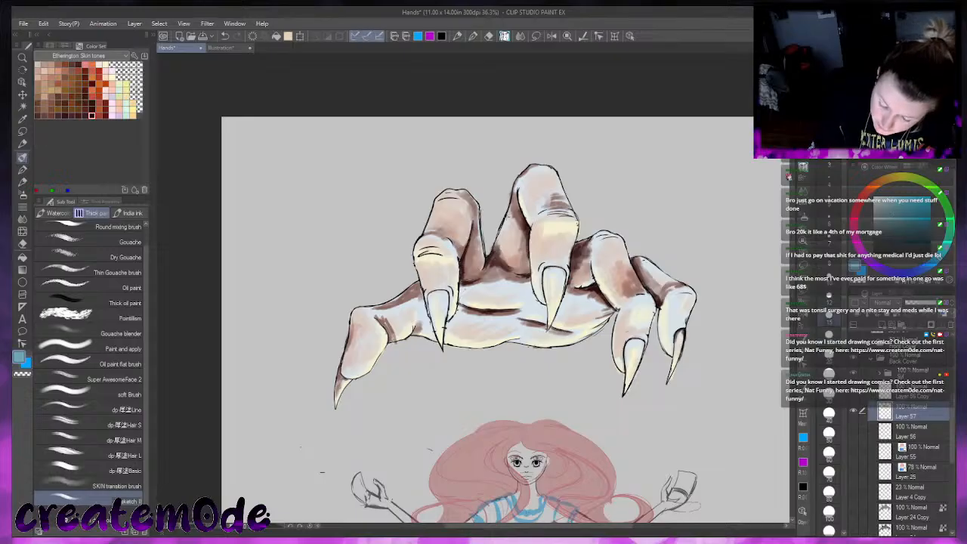
left_click_drag(499, 235, 508, 212)
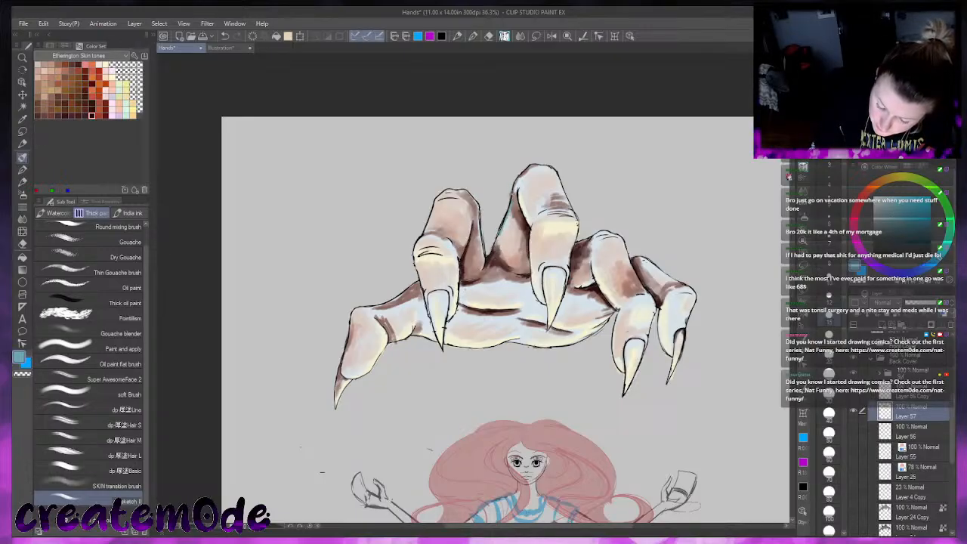
left_click_drag(515, 189, 497, 242)
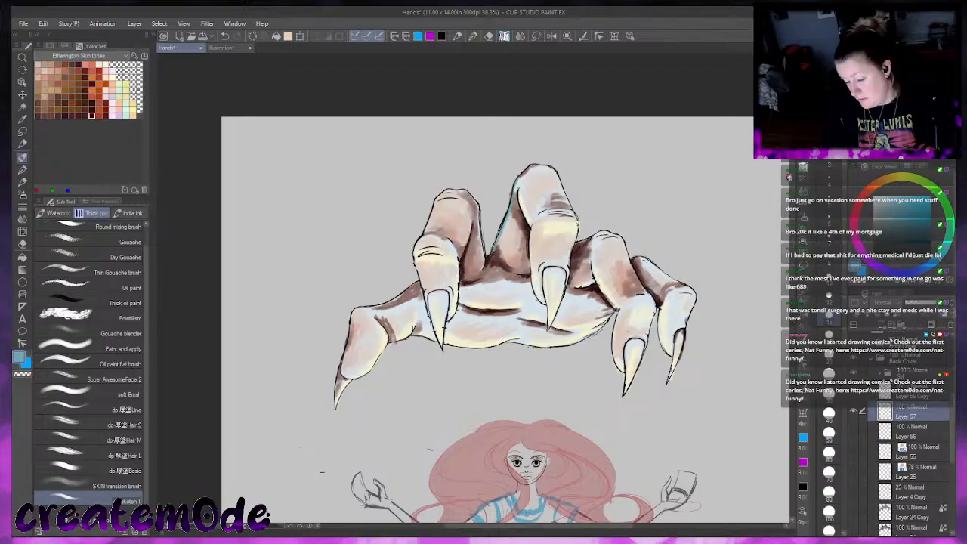
key("ctrl+z")
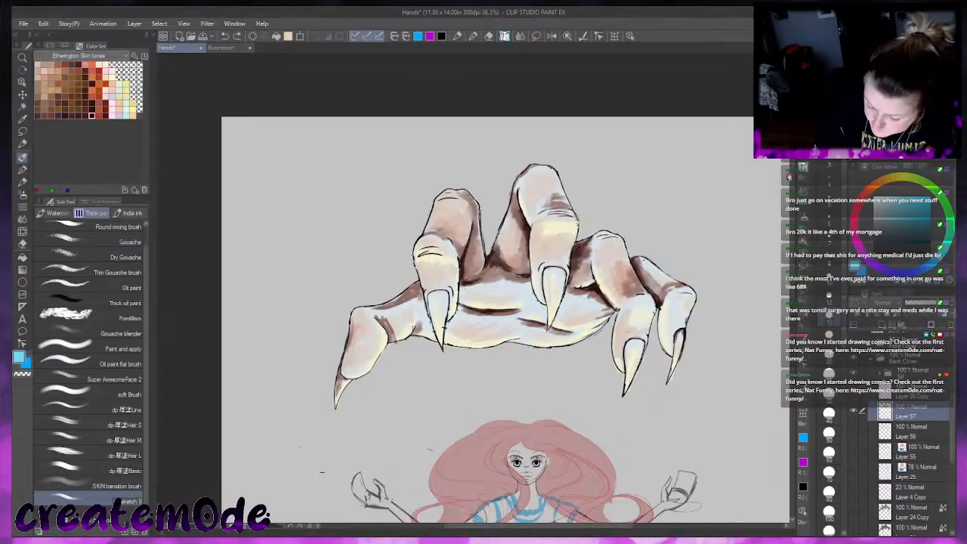
left_click_drag(499, 235, 518, 181)
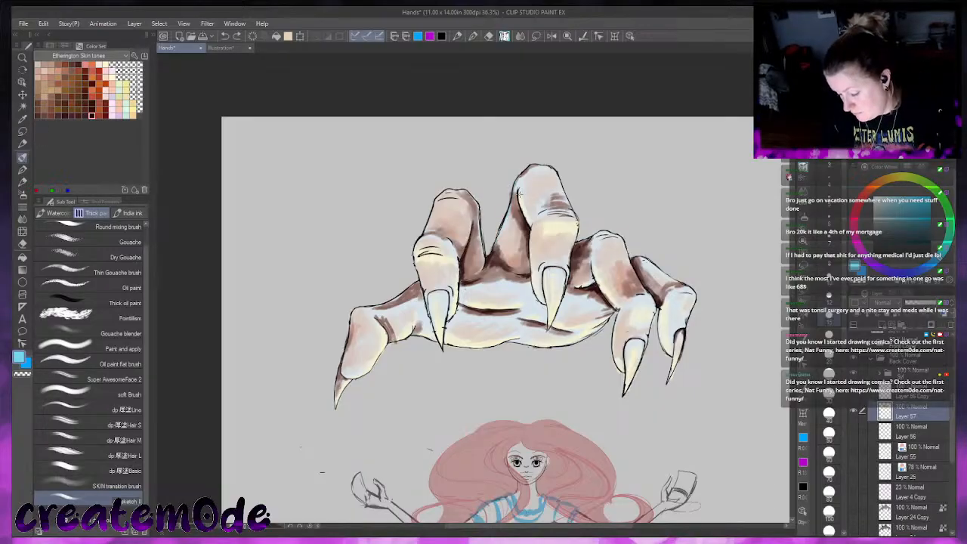
Mix a dark teal and paint it into the deepest shadows between the fingers and along the middle finger's base
left_click(922, 240)
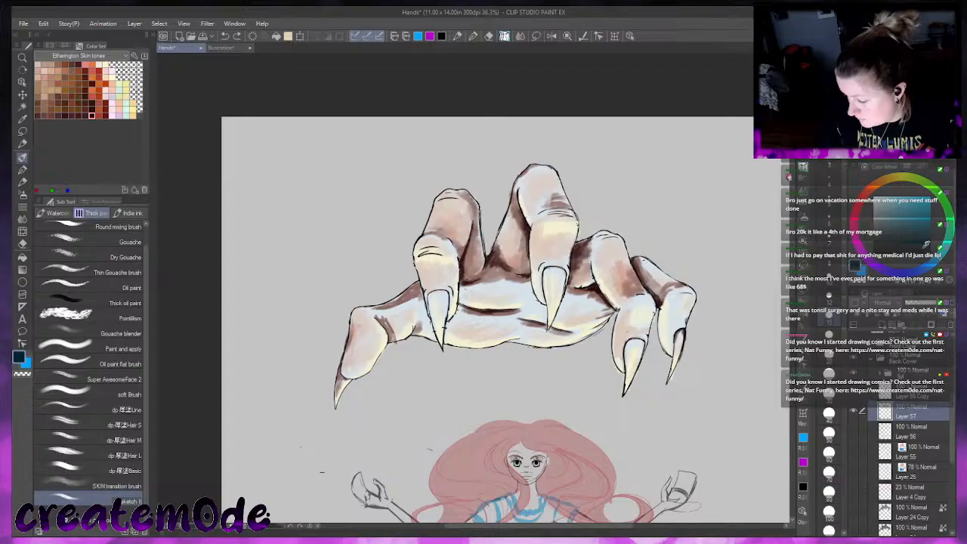
left_click_drag(925, 243, 925, 239)
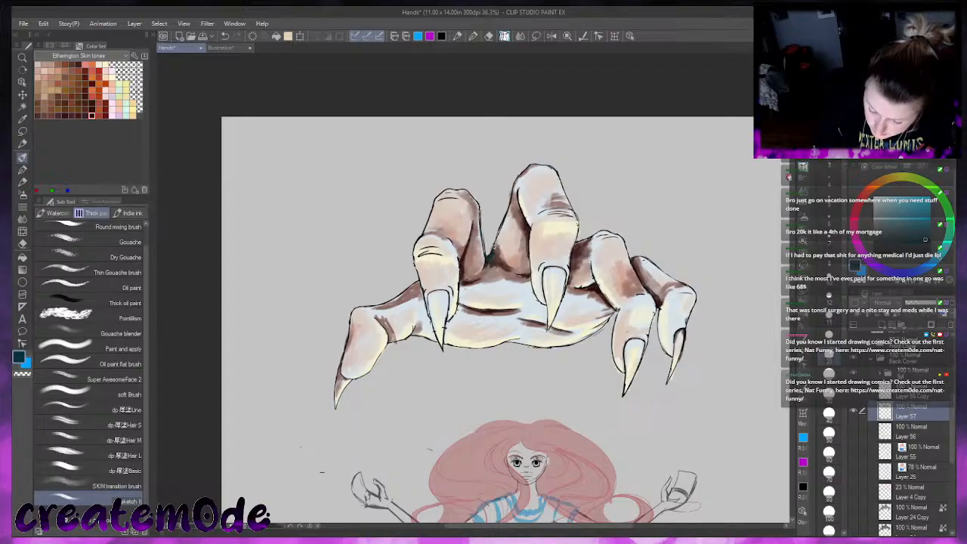
mouse_move(498, 258)
left_mouse_down()
mouse_move(488, 263)
mouse_move(498, 261)
left_mouse_up()
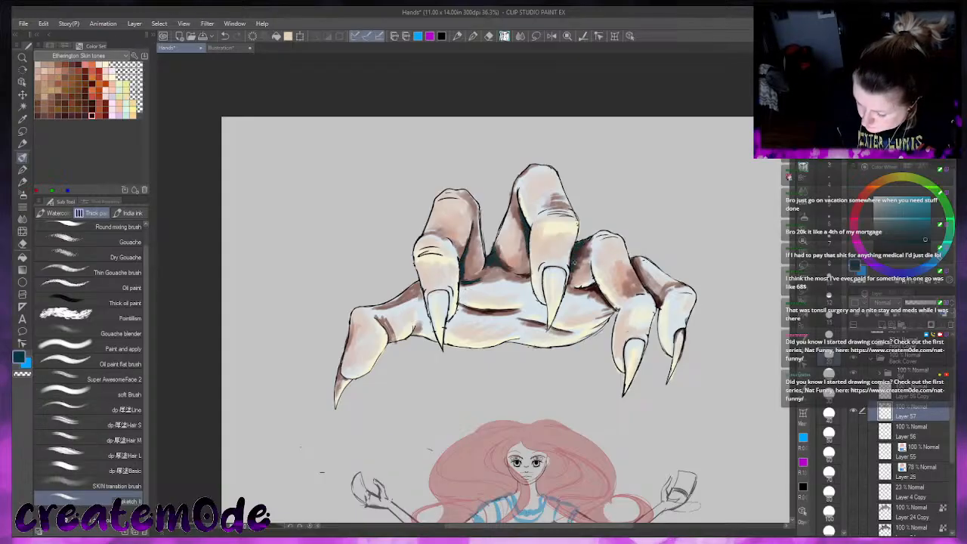
left_click_drag(572, 275, 583, 253)
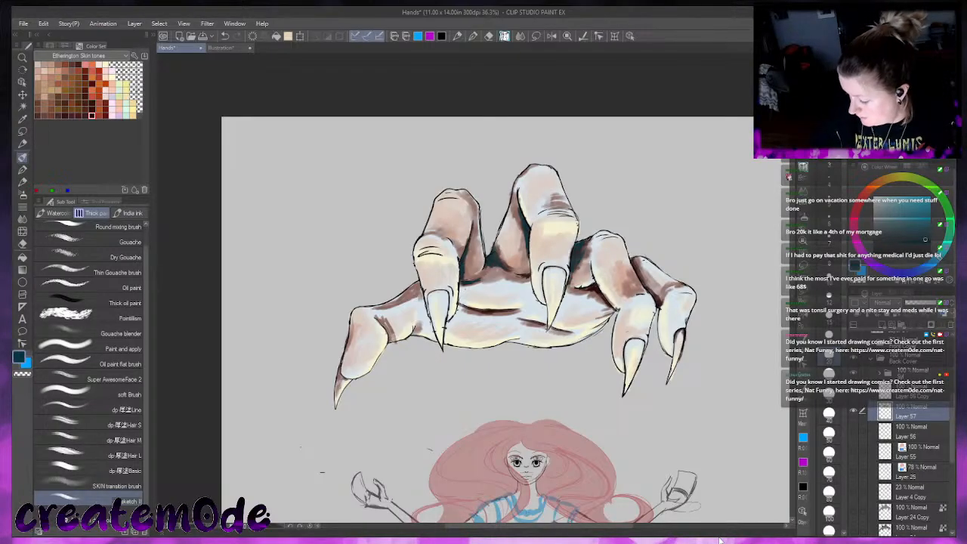
Hide Layer 57 with the painted hand colours and add a new layer above it
left_click(855, 412)
left_click(882, 325)
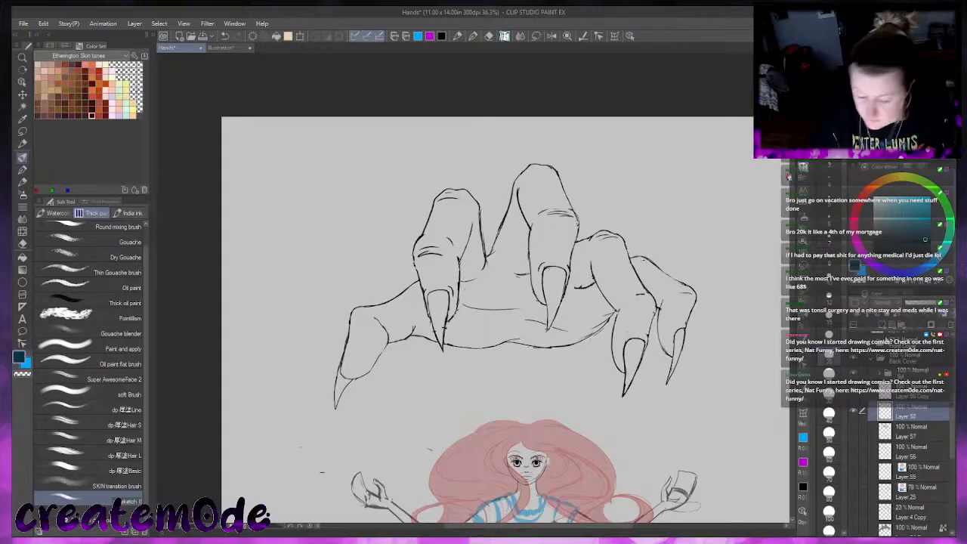
Fill the whole clawed hand, including fingers and claws, with a flat medium brown skin tone using the lasso fill tool
left_click(23, 145)
left_click(63, 232)
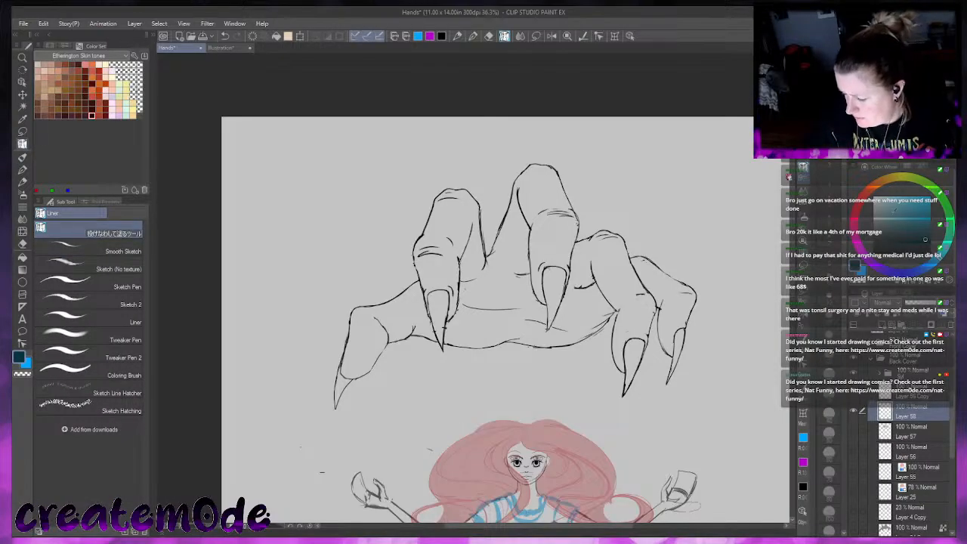
left_click(874, 223)
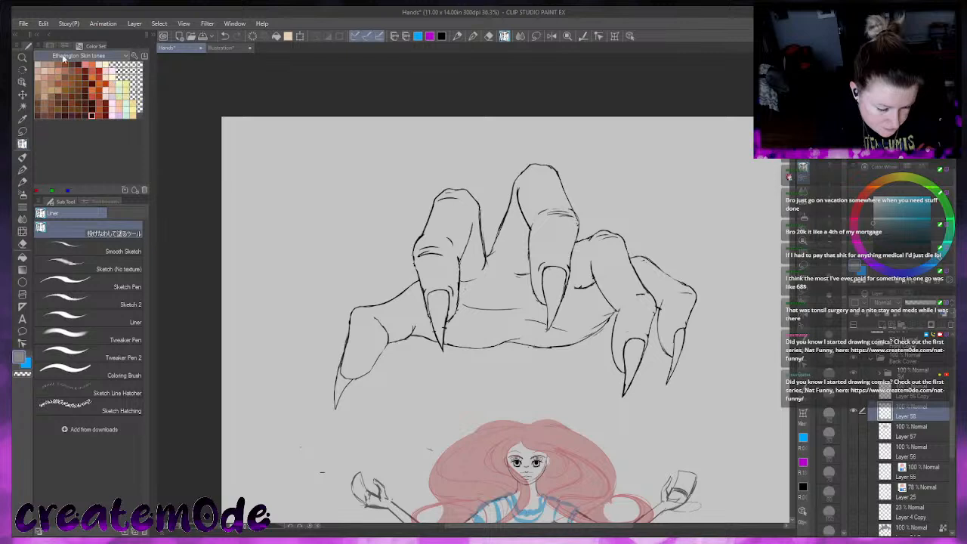
left_click(74, 78)
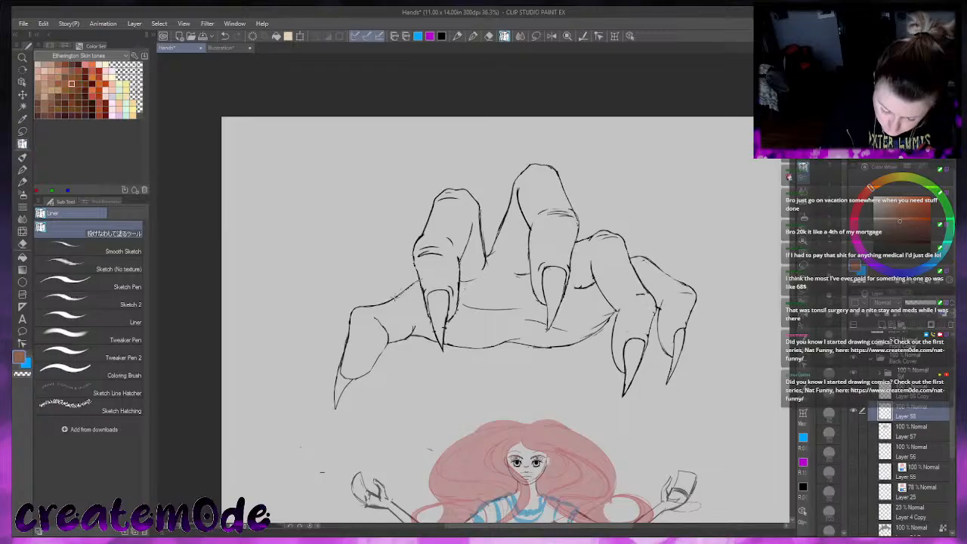
mouse_move(344, 350)
left_mouse_down()
mouse_move(335, 406)
mouse_move(420, 321)
mouse_move(424, 281)
left_mouse_up()
mouse_move(421, 333)
left_mouse_down()
mouse_move(464, 348)
mouse_move(550, 346)
mouse_move(611, 322)
mouse_move(626, 390)
mouse_move(658, 317)
mouse_move(673, 378)
mouse_move(692, 311)
mouse_move(676, 284)
mouse_move(612, 231)
mouse_move(574, 240)
mouse_move(572, 209)
mouse_move(541, 163)
mouse_move(512, 186)
mouse_move(492, 249)
mouse_move(461, 187)
mouse_move(417, 241)
mouse_move(418, 302)
left_mouse_up()
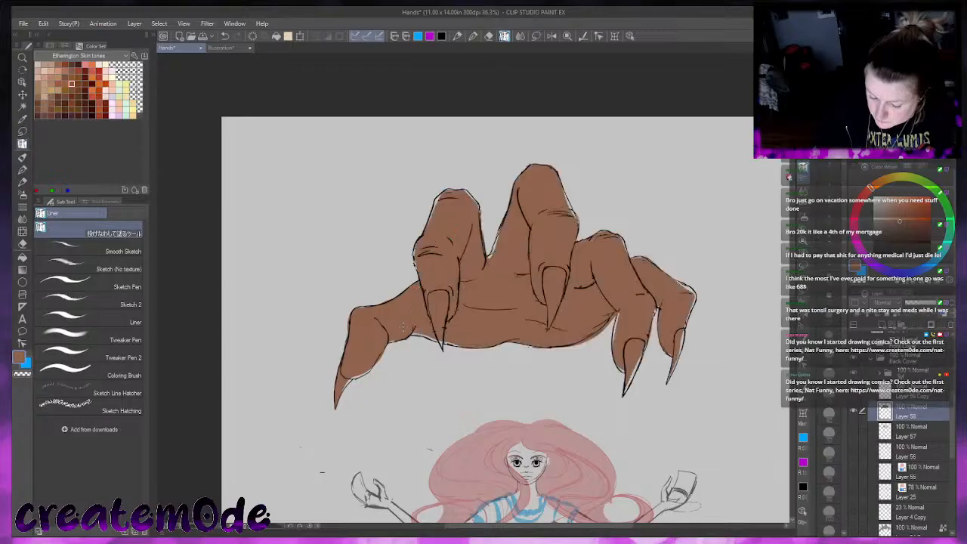
mouse_move(486, 264)
left_mouse_down()
mouse_move(504, 221)
mouse_move(490, 261)
left_mouse_up()
mouse_move(464, 189)
left_mouse_down()
mouse_move(449, 189)
mouse_move(417, 249)
left_mouse_up()
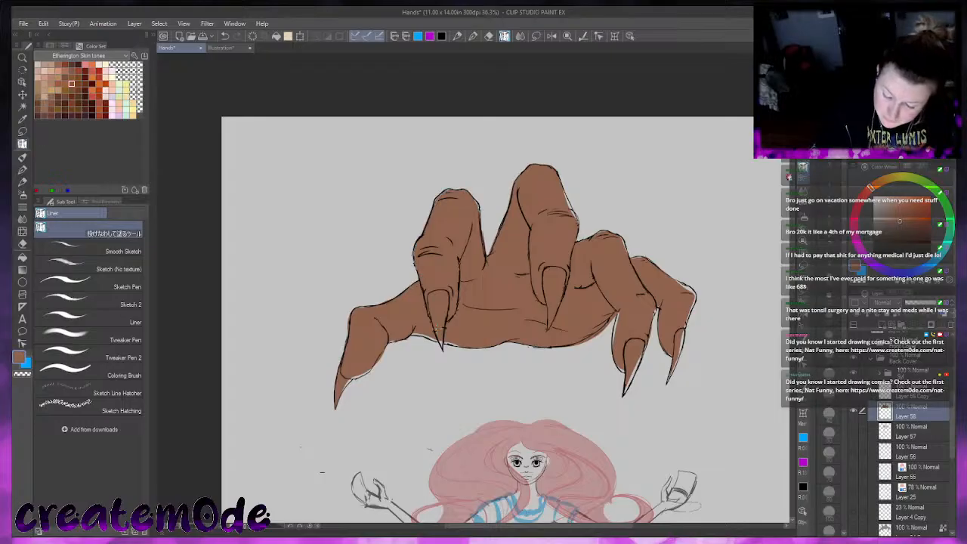
Touch up the flat brown base along the palm's lower edge and the middle finger's outer edge
mouse_move(410, 334)
left_mouse_down()
mouse_move(463, 346)
mouse_move(437, 333)
left_mouse_up()
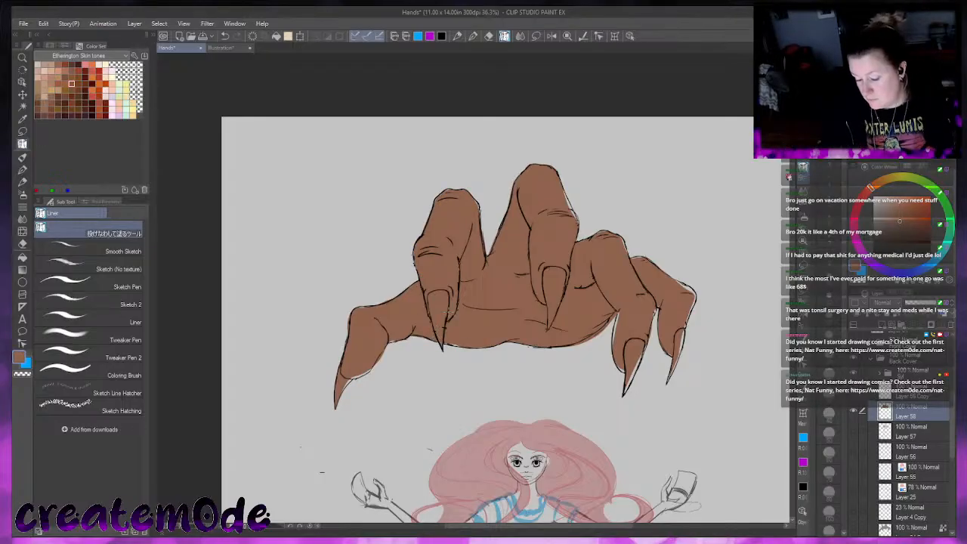
left_click_drag(563, 185, 577, 218)
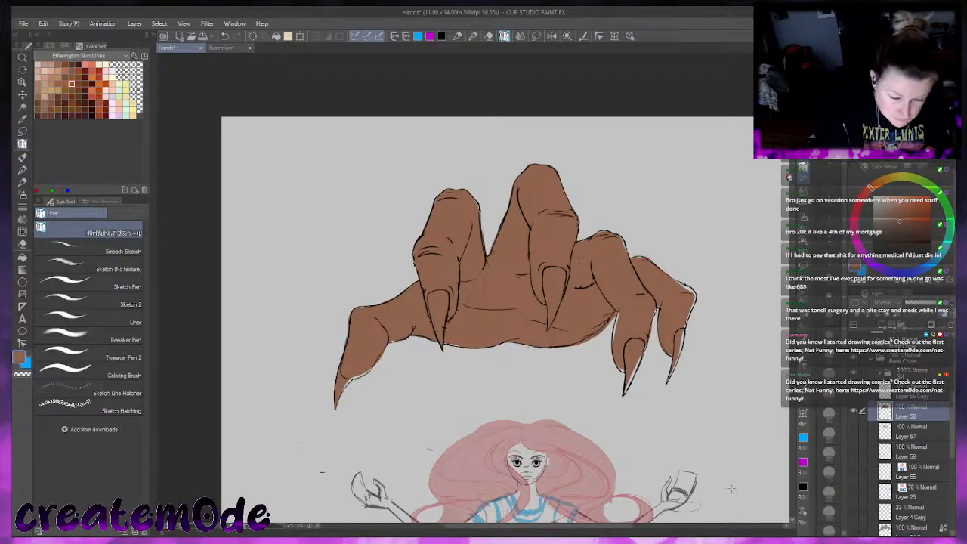
Choose a pale peach skin tone and fill highlights on the thumb's inner side and on the claws
left_click(39, 64)
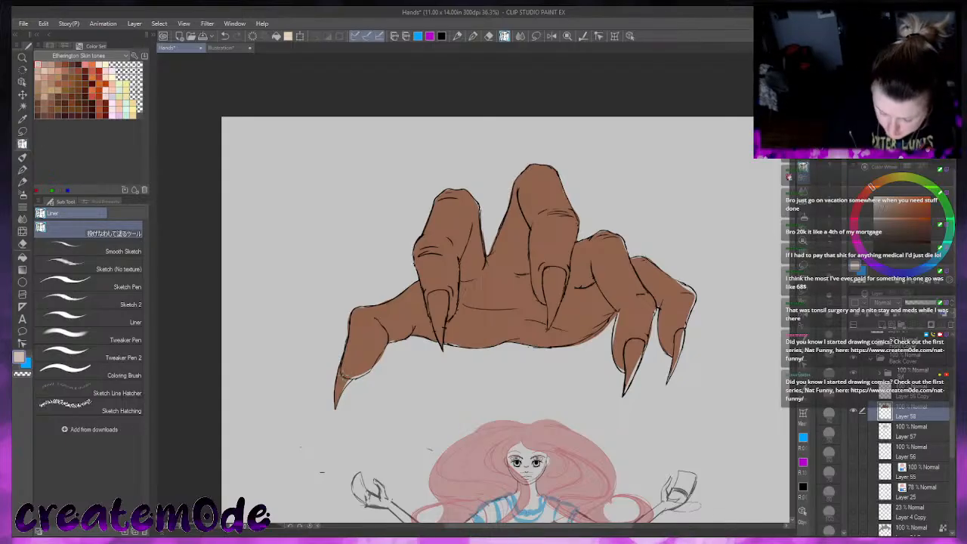
mouse_move(378, 355)
left_mouse_down()
mouse_move(388, 337)
mouse_move(374, 318)
mouse_move(378, 355)
mouse_move(362, 377)
mouse_move(340, 372)
mouse_move(335, 409)
mouse_move(339, 386)
left_mouse_up()
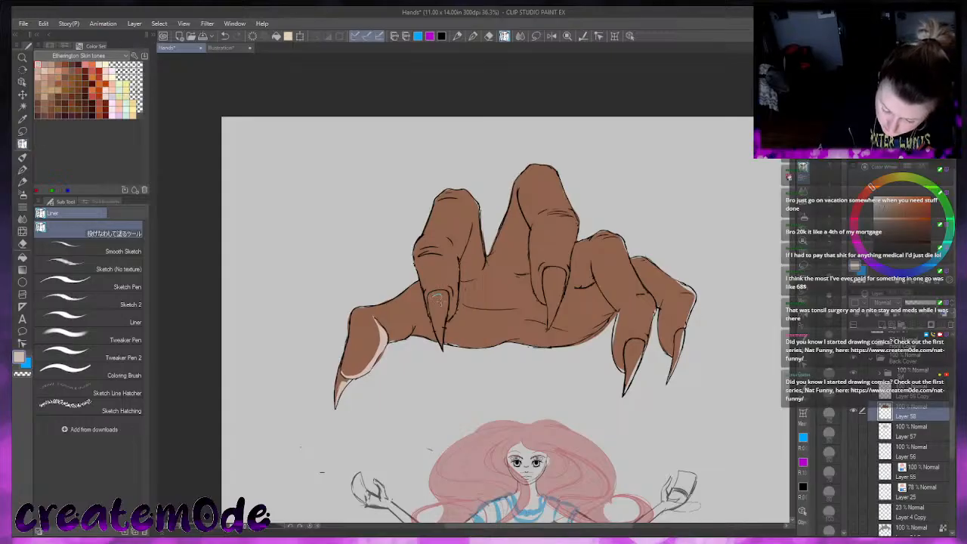
mouse_move(440, 344)
left_mouse_down()
mouse_move(434, 302)
mouse_move(440, 337)
left_mouse_up()
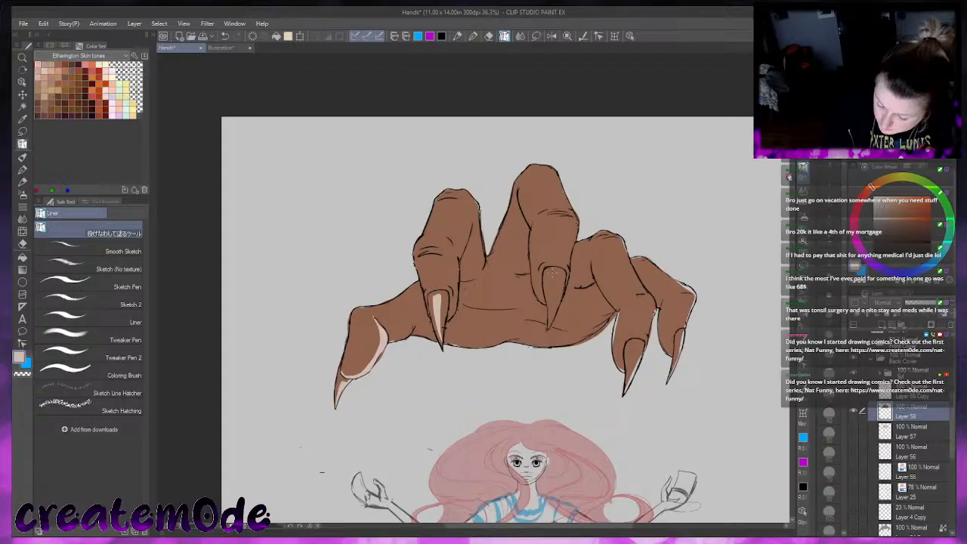
left_click_drag(551, 324, 549, 327)
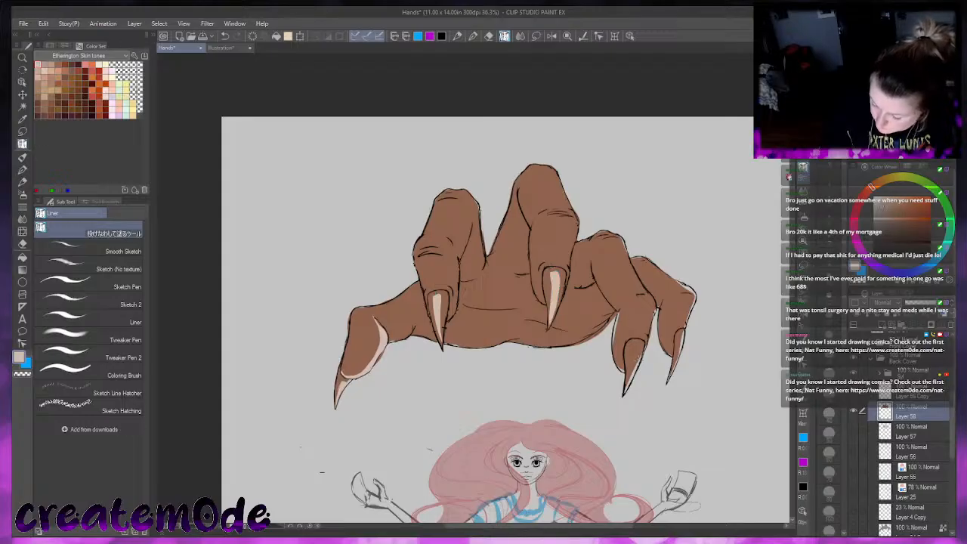
mouse_move(632, 352)
left_mouse_down()
mouse_move(623, 391)
mouse_move(633, 344)
mouse_move(670, 373)
mouse_move(678, 339)
left_mouse_up()
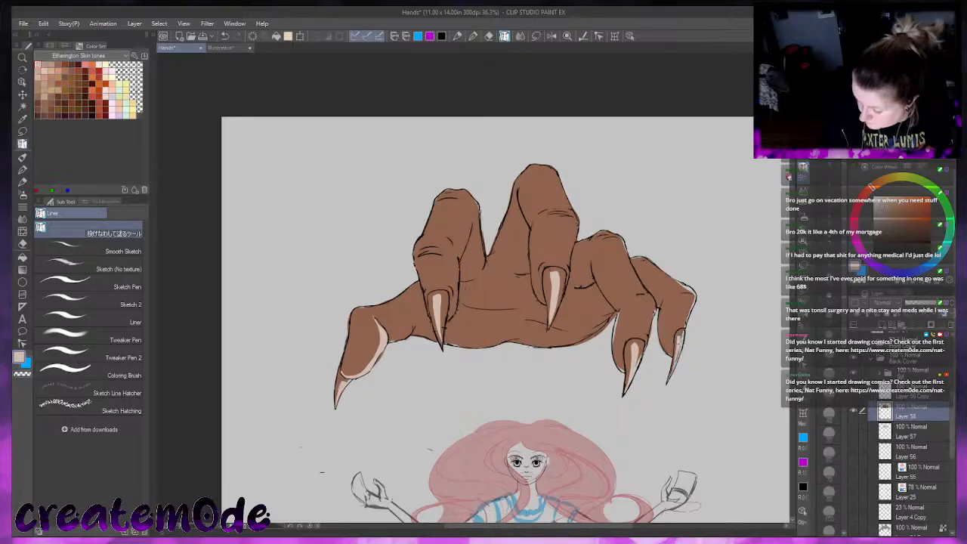
key("ctrl+z")
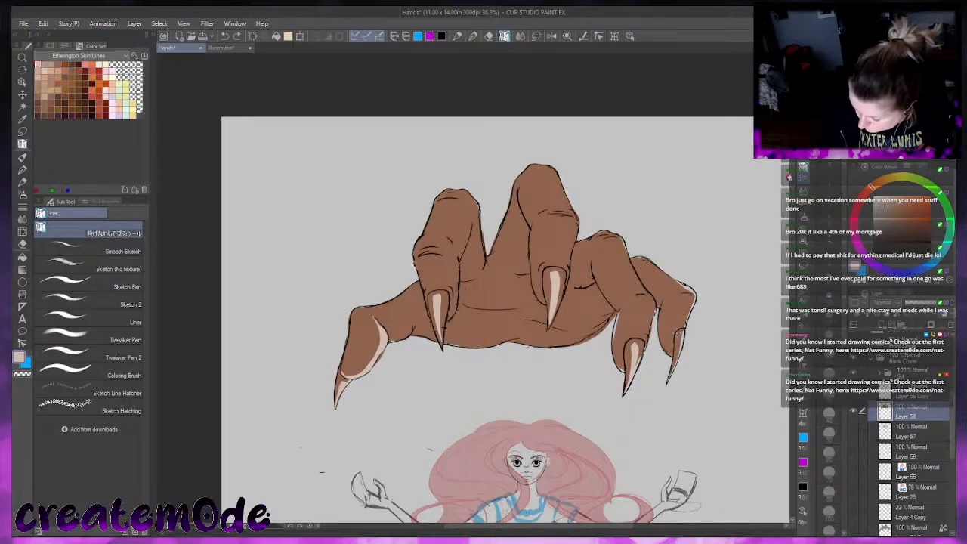
mouse_move(675, 353)
left_mouse_down()
mouse_move(669, 378)
mouse_move(681, 332)
mouse_move(626, 385)
mouse_move(633, 348)
left_mouse_up()
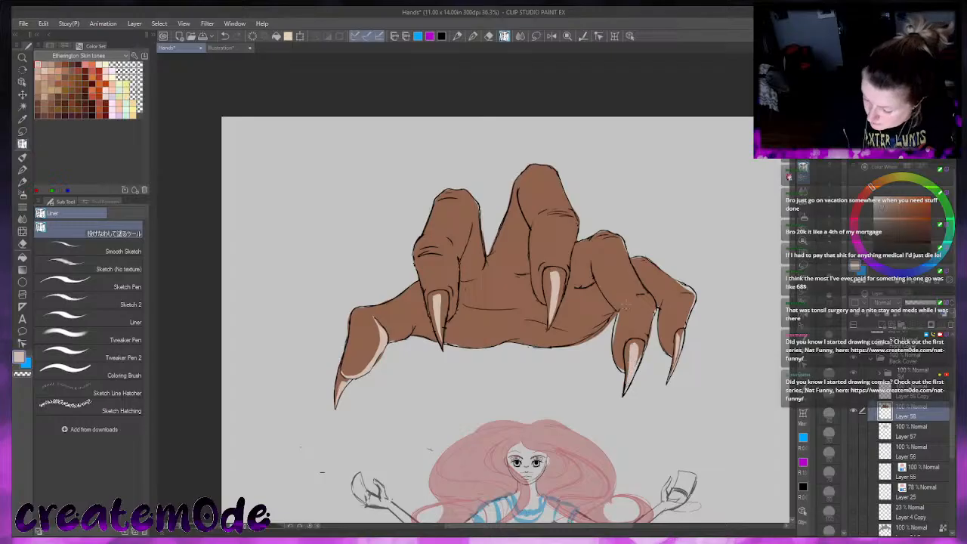
Add pale peach edge highlights to the ring and little fingertips and along the palm's lower edge
mouse_move(623, 312)
left_mouse_down()
mouse_move(618, 373)
mouse_move(627, 299)
mouse_move(659, 346)
mouse_move(664, 303)
left_mouse_up()
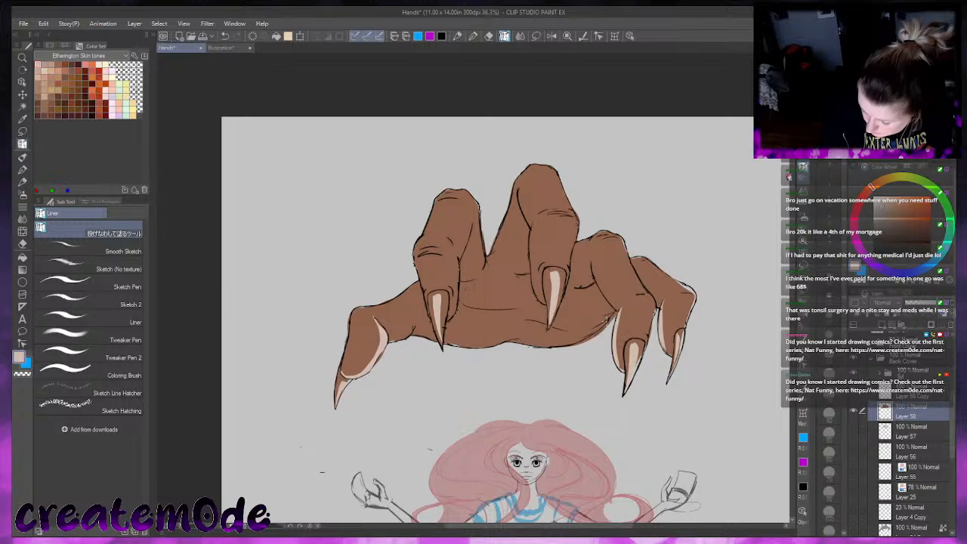
mouse_move(605, 324)
left_mouse_down()
mouse_move(546, 346)
mouse_move(605, 325)
left_mouse_up()
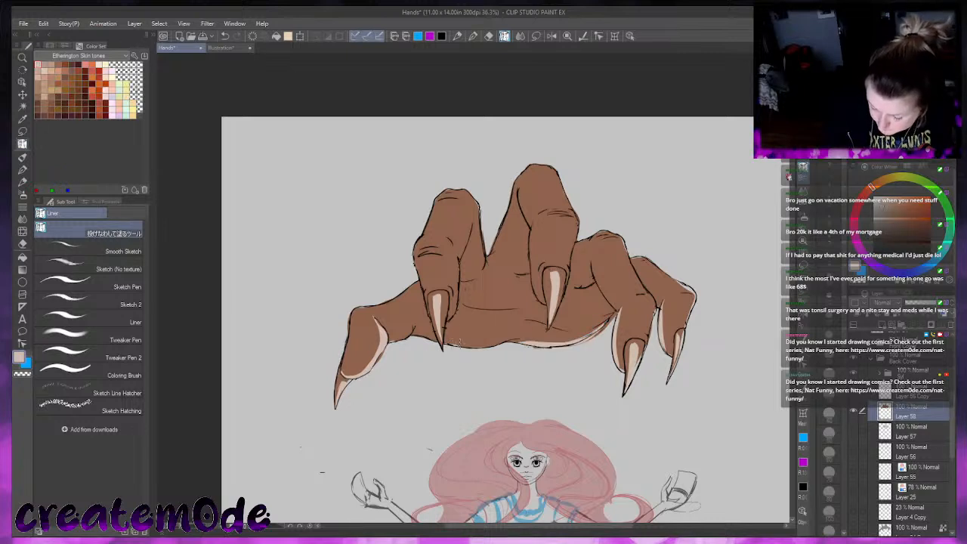
mouse_move(435, 337)
left_mouse_down()
mouse_move(529, 338)
mouse_move(465, 349)
mouse_move(415, 337)
left_mouse_up()
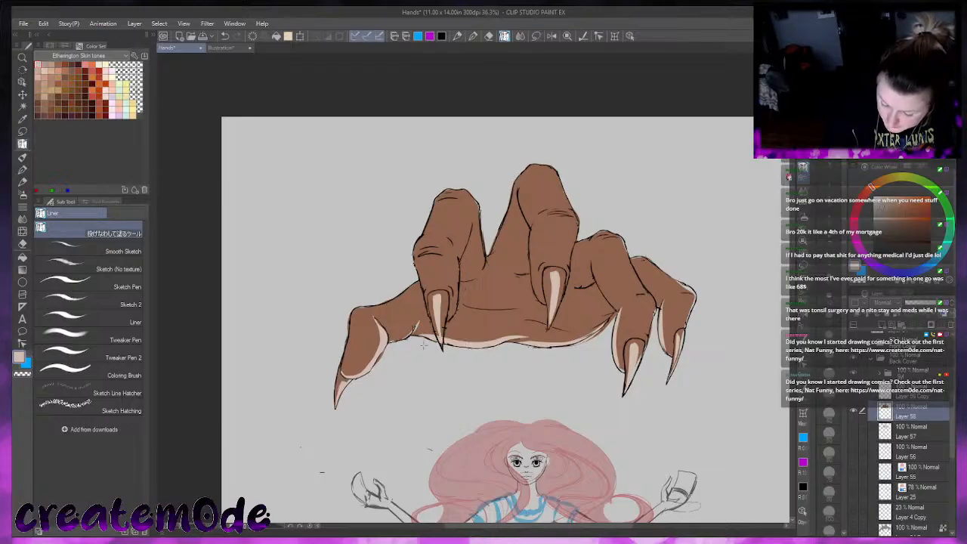
key("ctrl+z")
left_click_drag(392, 341, 416, 331)
Fill pale peach highlights along the sides and on the lower knuckles of the index and middle fingers
mouse_move(535, 224)
left_mouse_down()
mouse_move(540, 304)
mouse_move(536, 220)
mouse_move(535, 264)
left_mouse_up()
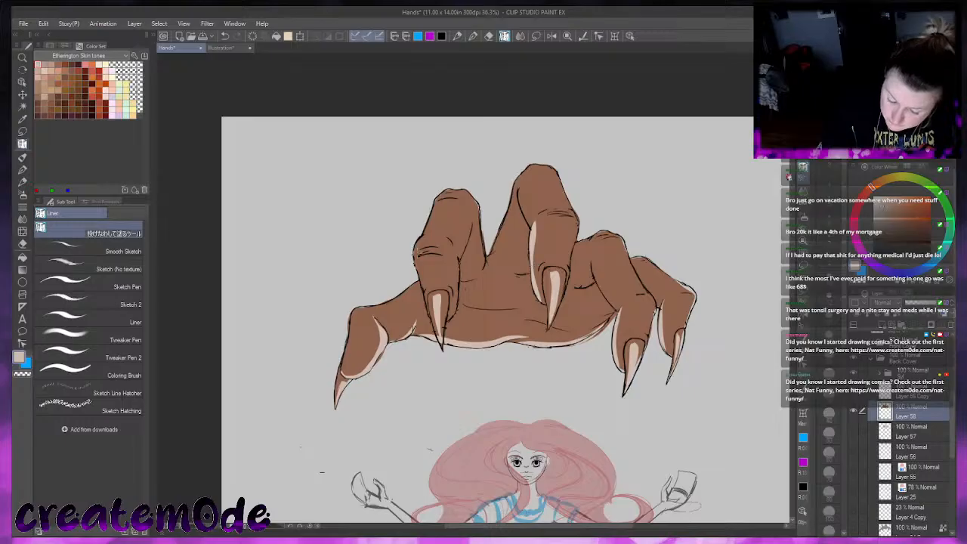
mouse_move(454, 259)
left_mouse_down()
mouse_move(454, 316)
mouse_move(458, 260)
left_mouse_up()
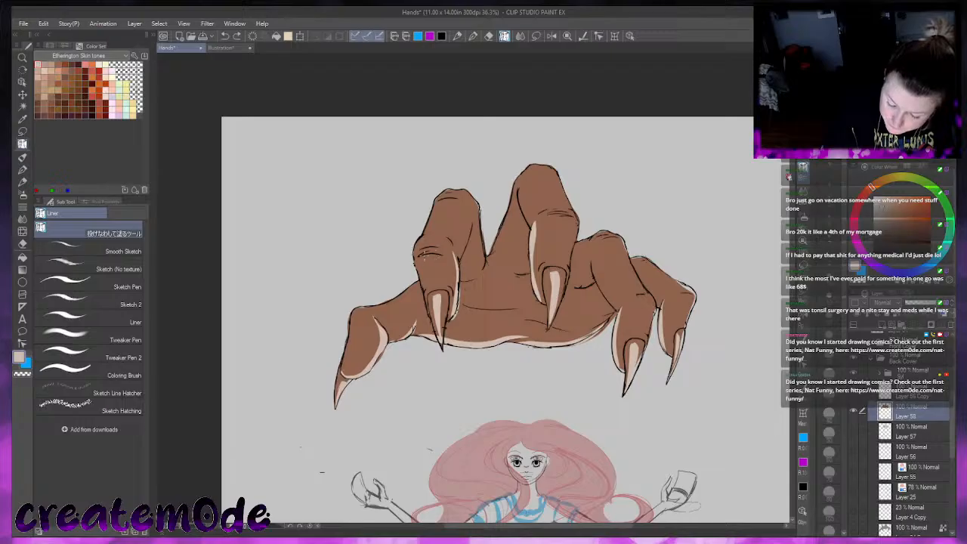
mouse_move(417, 261)
left_mouse_down()
mouse_move(431, 248)
mouse_move(448, 263)
mouse_move(415, 258)
left_mouse_up()
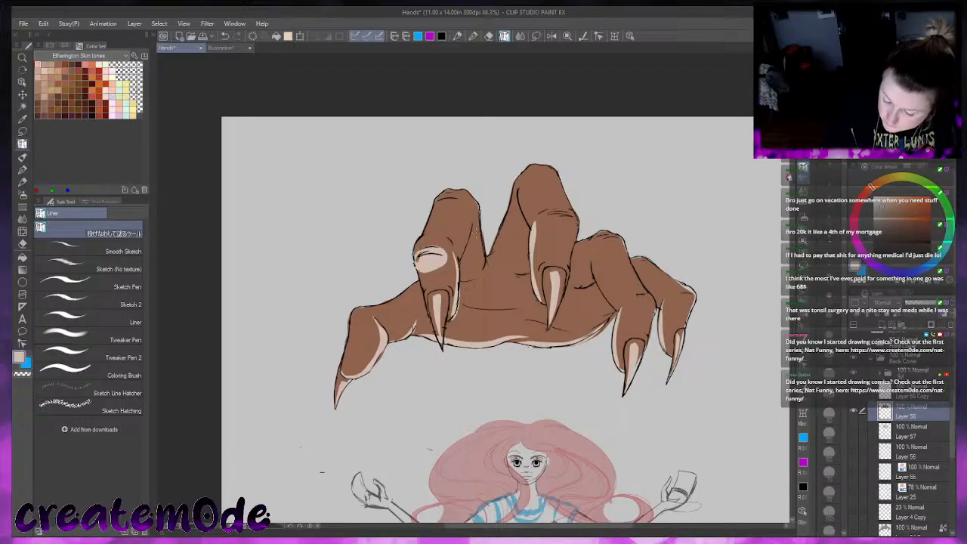
mouse_move(545, 221)
left_mouse_down()
mouse_move(575, 218)
mouse_move(540, 236)
mouse_move(535, 226)
left_mouse_up()
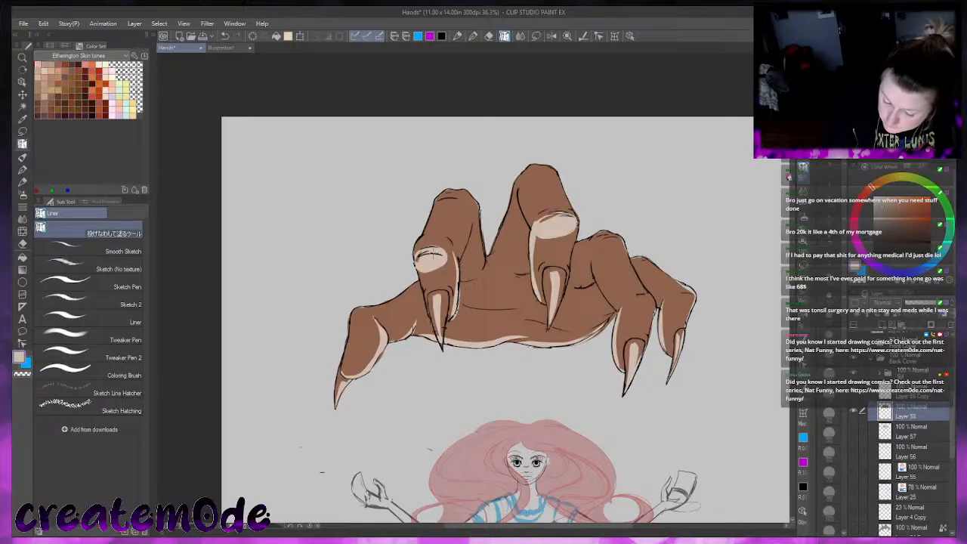
left_click_drag(416, 263, 442, 258)
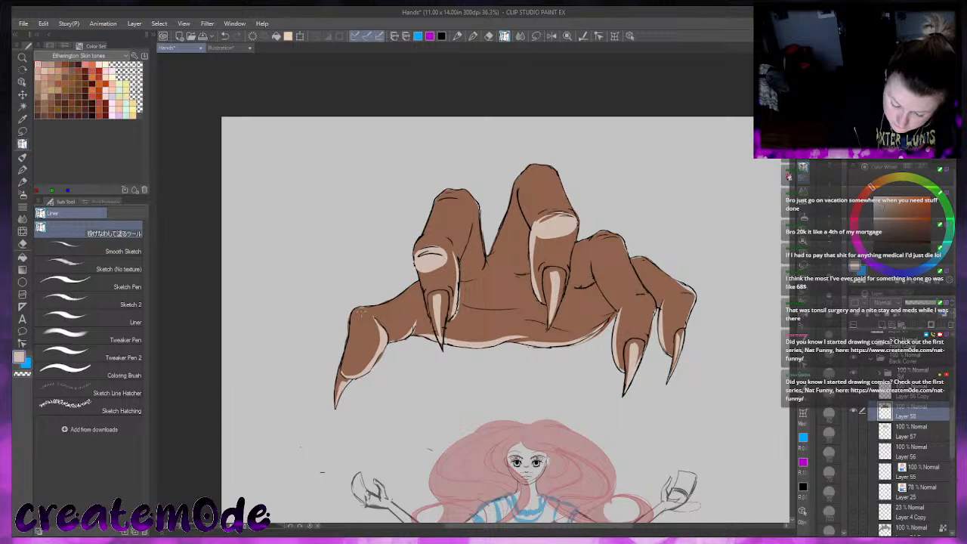
Fill pale peach highlights on the ring and little fingers' lower knuckles and below the two palm creases
mouse_move(650, 298)
left_mouse_down()
mouse_move(629, 313)
mouse_move(661, 292)
mouse_move(695, 292)
mouse_move(678, 305)
left_mouse_up()
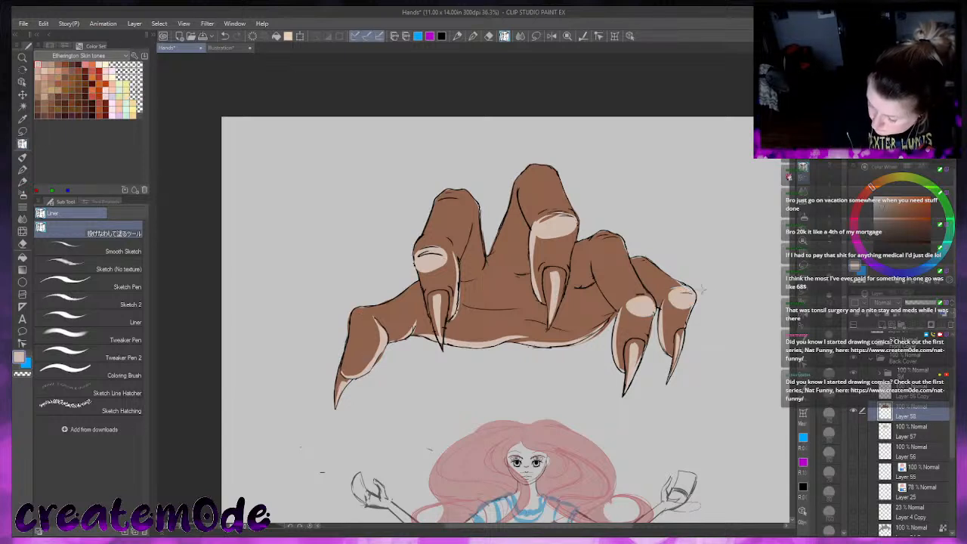
mouse_move(467, 302)
left_mouse_down()
mouse_move(537, 303)
mouse_move(464, 305)
left_mouse_up()
mouse_move(532, 318)
left_mouse_down()
mouse_move(585, 325)
mouse_move(529, 316)
left_mouse_up()
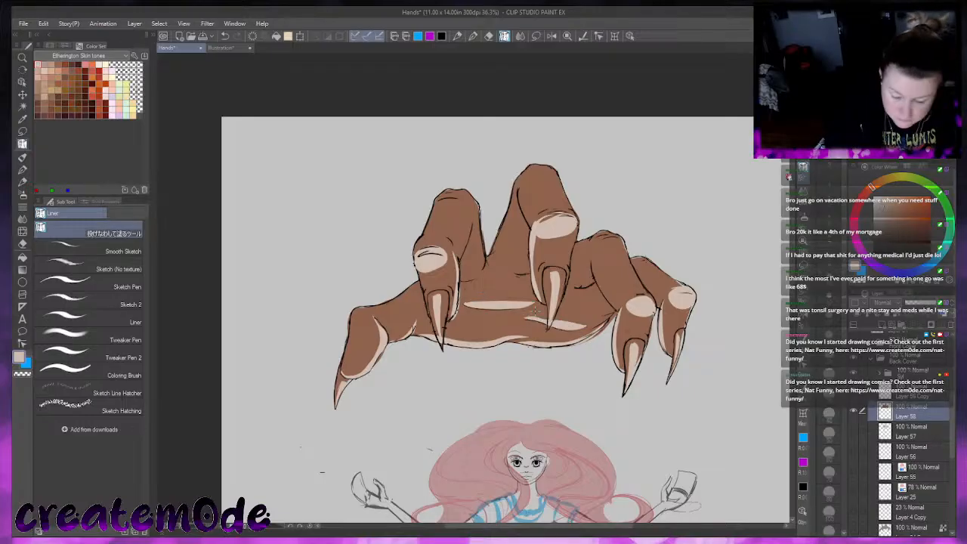
Pick up the pale peach from the ring finger's highlight and fill highlights on the ring, index and middle fingers' upper knuckles
left_click(908, 169)
left_click(858, 175)
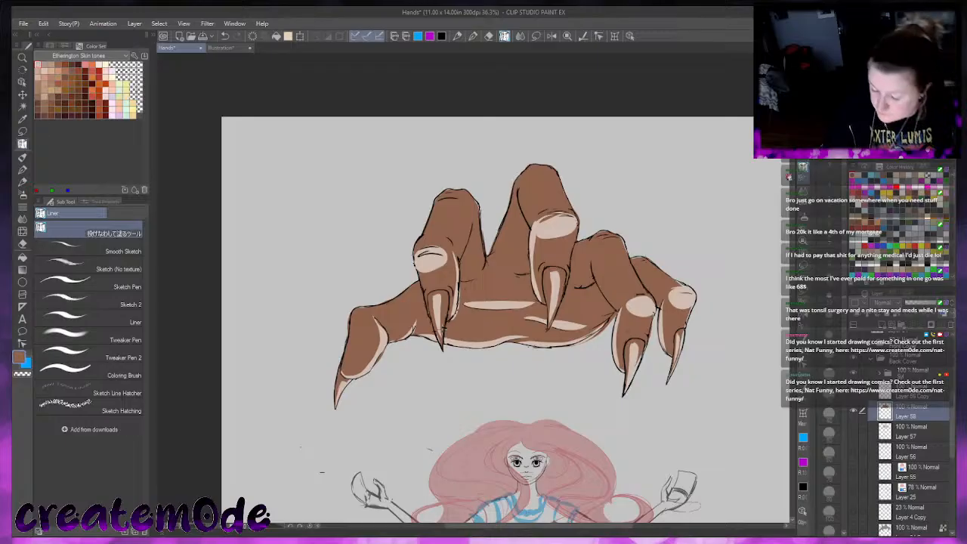
left_click(629, 298, "alt")
left_click(641, 306, "alt")
mouse_move(600, 238)
left_mouse_down()
mouse_move(609, 250)
mouse_move(598, 244)
left_mouse_up()
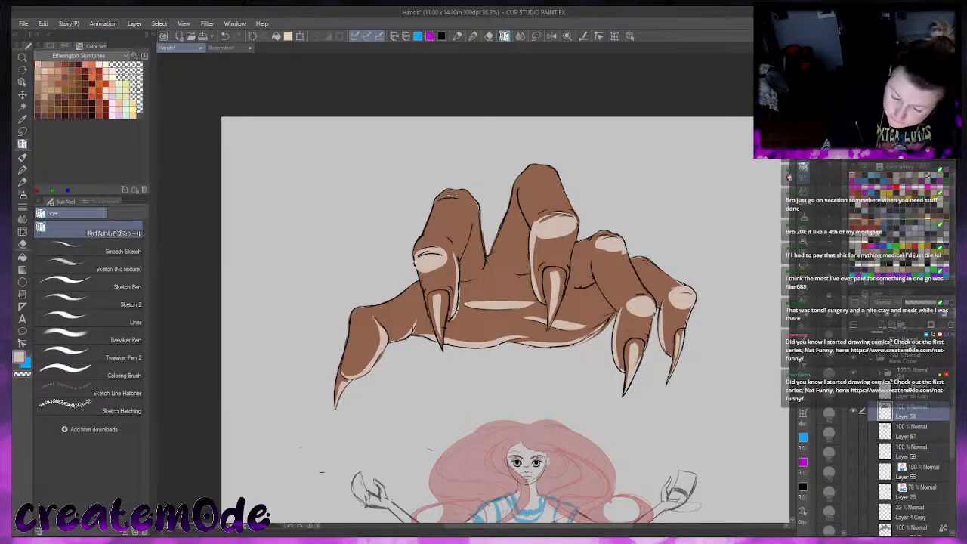
mouse_move(434, 204)
left_mouse_down()
mouse_move(462, 208)
mouse_move(457, 196)
left_mouse_up()
mouse_move(544, 172)
left_mouse_down()
mouse_move(527, 184)
mouse_move(546, 171)
left_mouse_up()
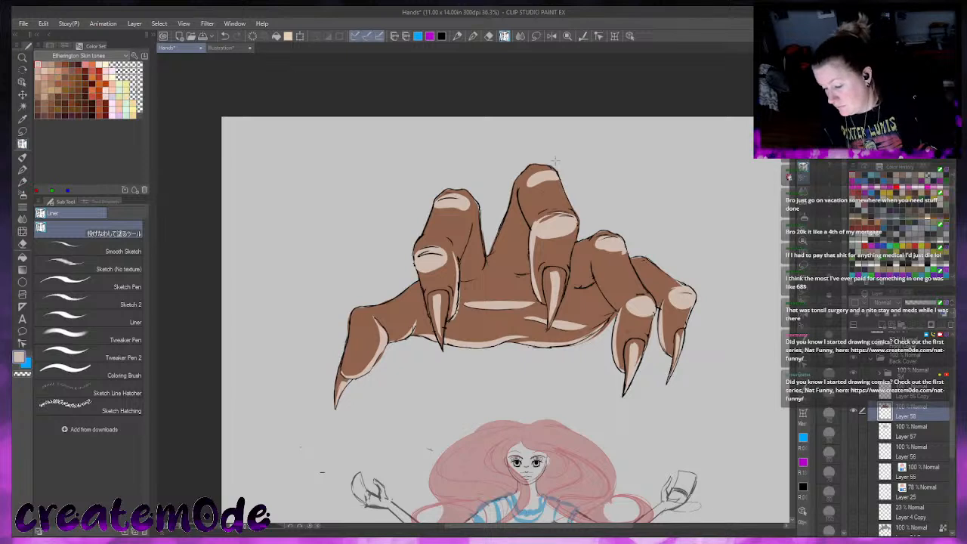
left_click(870, 167)
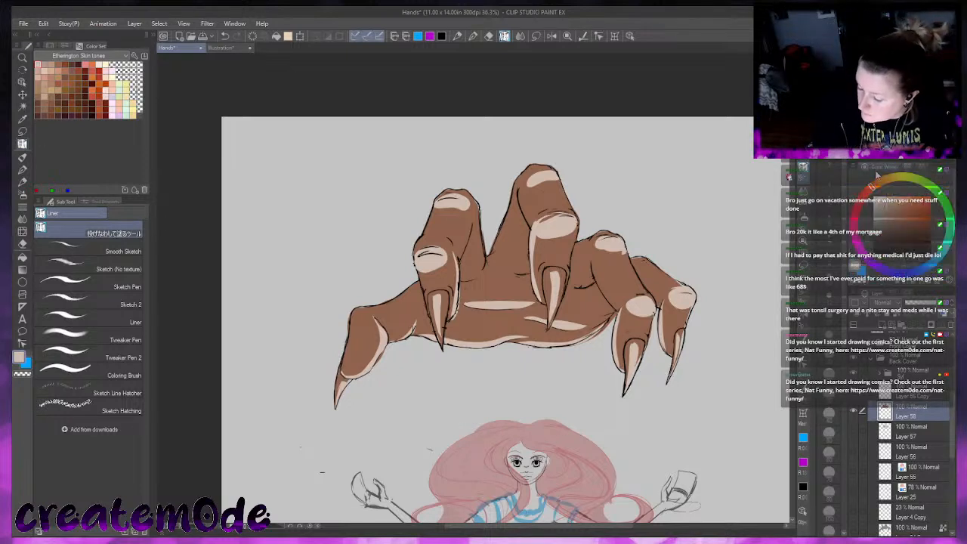
left_click(896, 218)
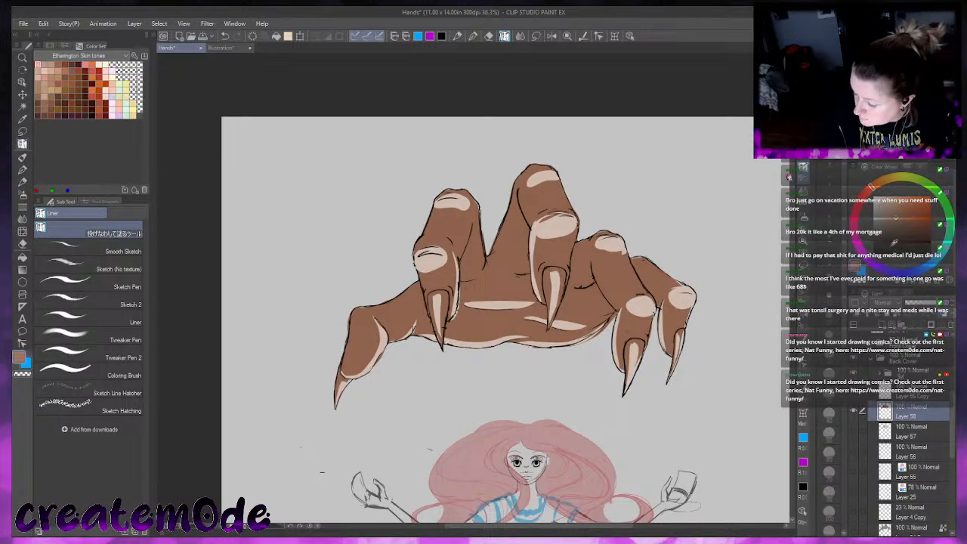
left_click(883, 185)
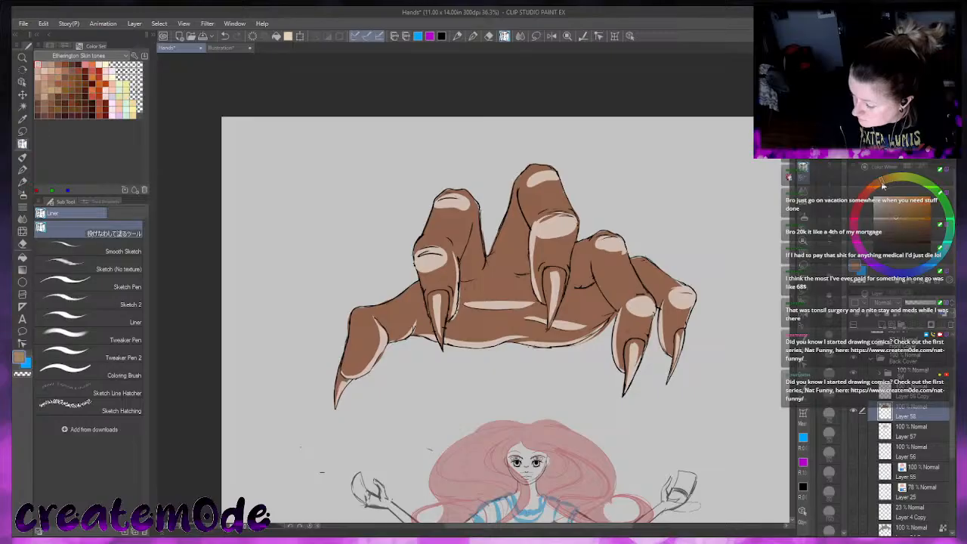
left_click_drag(881, 185, 867, 195)
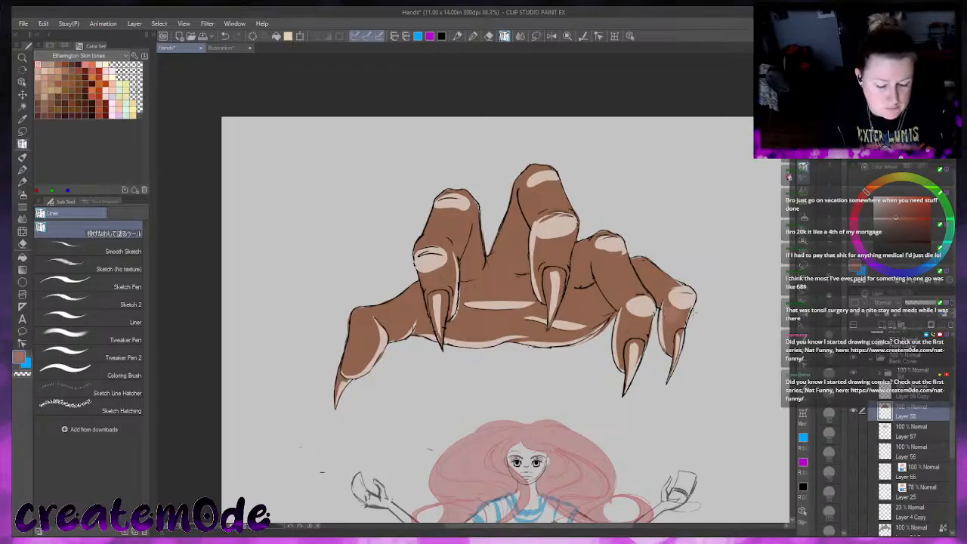
left_click(905, 167)
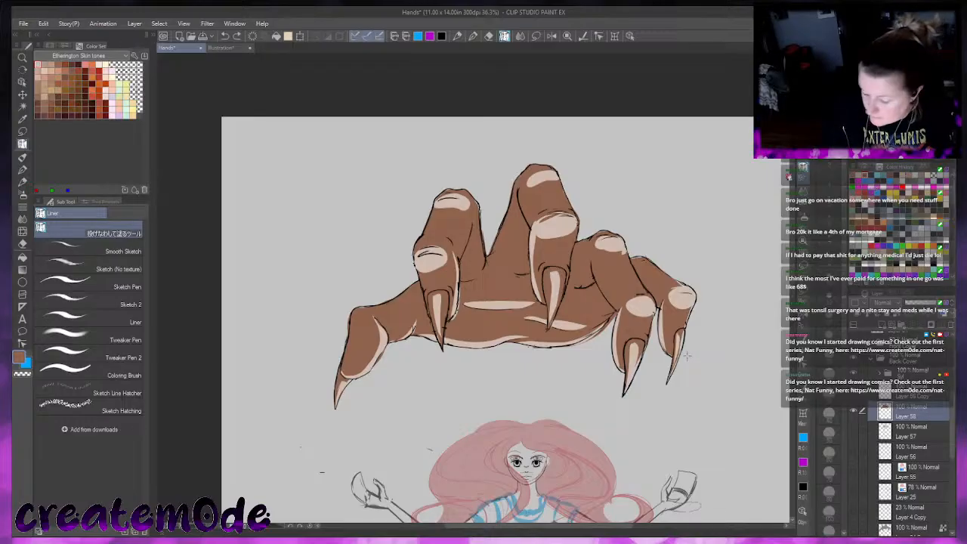
Choose a dark purplish brown and fill shadows around the ring finger's base and along the little finger's inner side
left_click(59, 112)
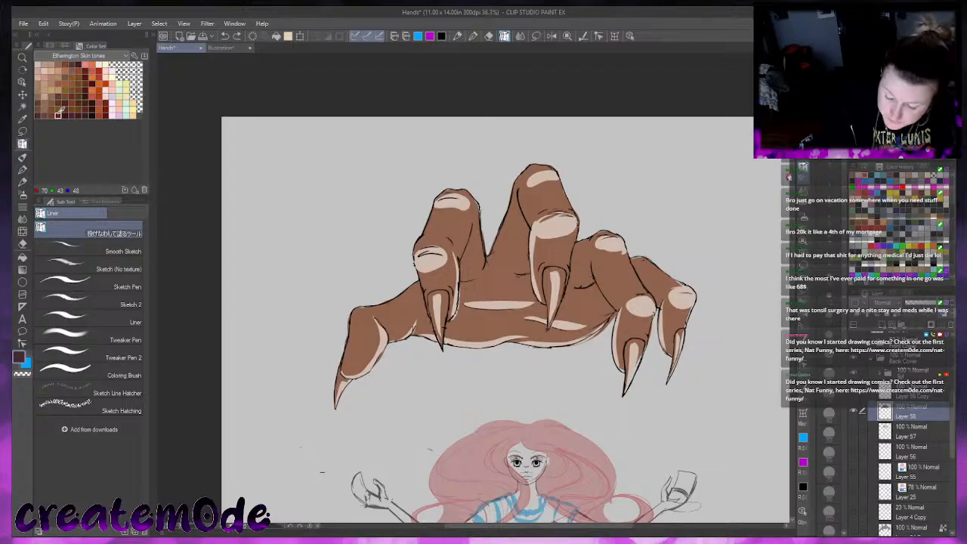
mouse_move(584, 288)
left_mouse_down()
mouse_move(569, 285)
mouse_move(615, 314)
mouse_move(605, 277)
left_mouse_up()
mouse_move(580, 241)
left_mouse_down()
mouse_move(579, 287)
mouse_move(570, 266)
mouse_move(580, 241)
left_mouse_up()
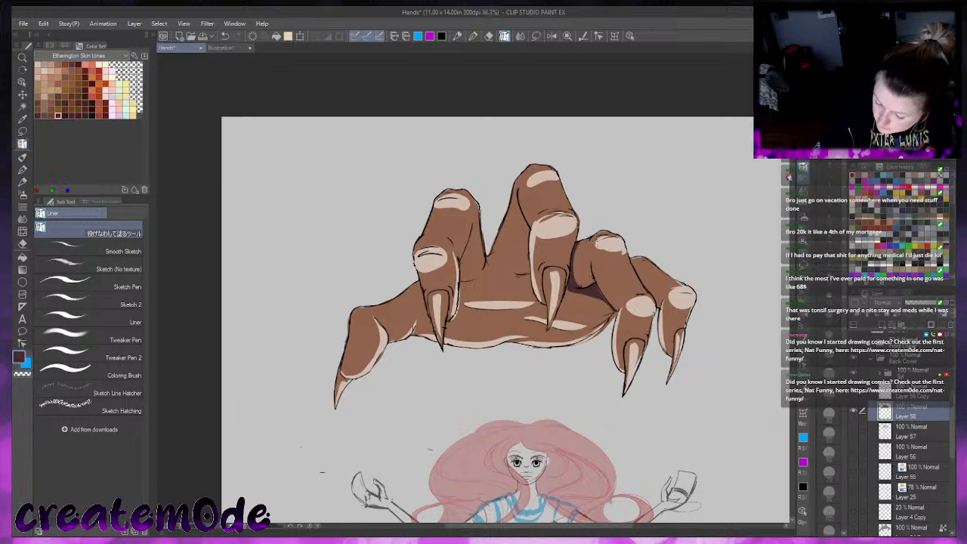
mouse_move(594, 288)
left_mouse_down()
mouse_move(588, 259)
mouse_move(609, 301)
mouse_move(594, 290)
left_mouse_up()
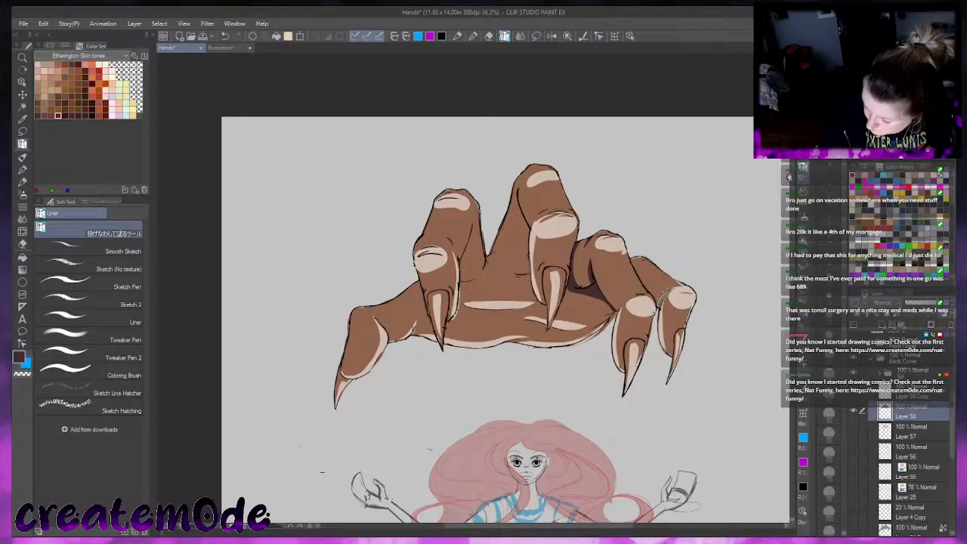
mouse_move(640, 262)
left_mouse_down()
mouse_move(663, 288)
mouse_move(657, 308)
mouse_move(637, 260)
left_mouse_up()
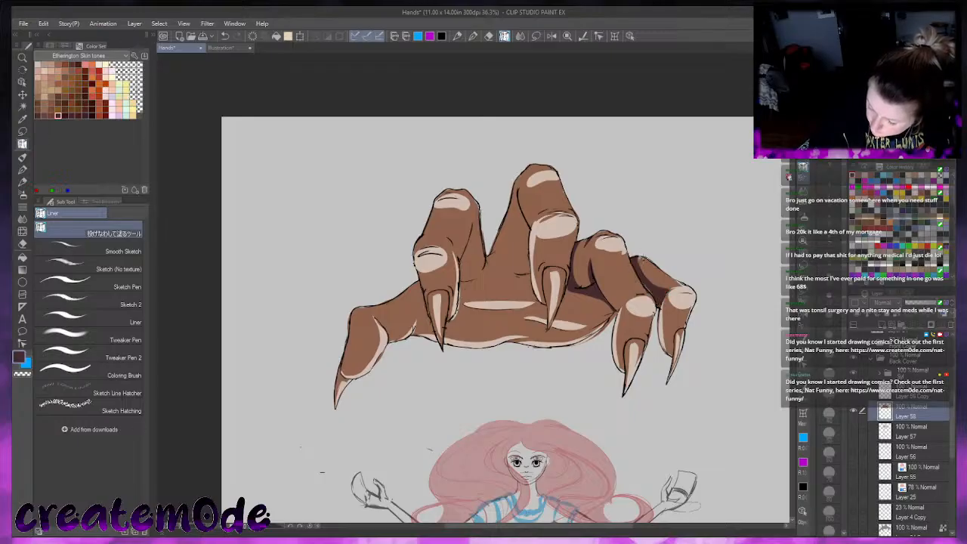
Fill dark purplish brown shadows behind the middle finger, in the gap beside the index finger, and on the palm crease below
mouse_move(516, 195)
left_mouse_down()
mouse_move(527, 260)
mouse_move(507, 209)
mouse_move(515, 190)
left_mouse_up()
mouse_move(493, 254)
left_mouse_down()
mouse_move(489, 261)
mouse_move(527, 265)
mouse_move(505, 246)
mouse_move(492, 255)
mouse_move(496, 243)
left_mouse_up()
mouse_move(532, 276)
left_mouse_down()
mouse_move(523, 274)
mouse_move(530, 277)
left_mouse_up()
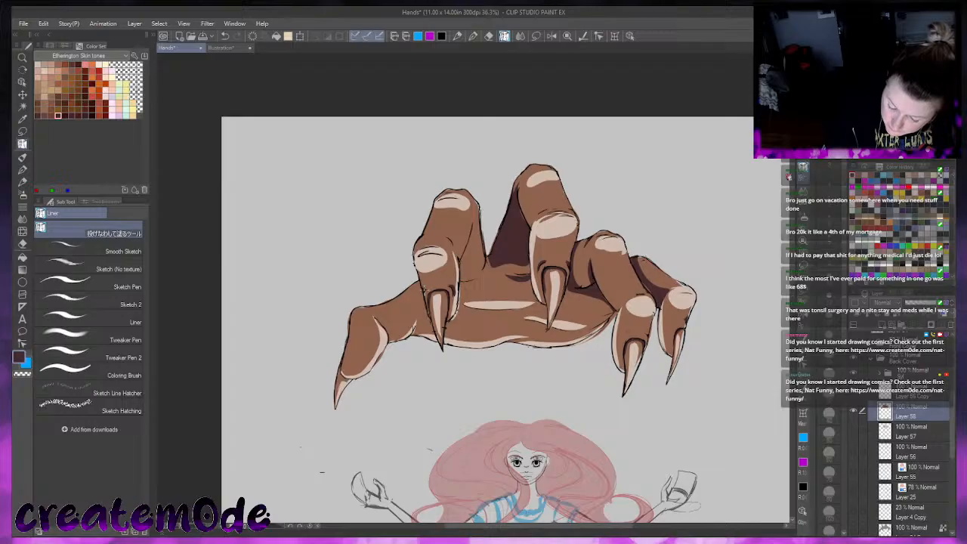
mouse_move(475, 211)
left_mouse_down()
mouse_move(470, 272)
mouse_move(487, 261)
mouse_move(462, 282)
mouse_move(477, 216)
mouse_move(461, 259)
mouse_move(478, 277)
left_mouse_up()
key("ctrl+z")
key("ctrl+z")
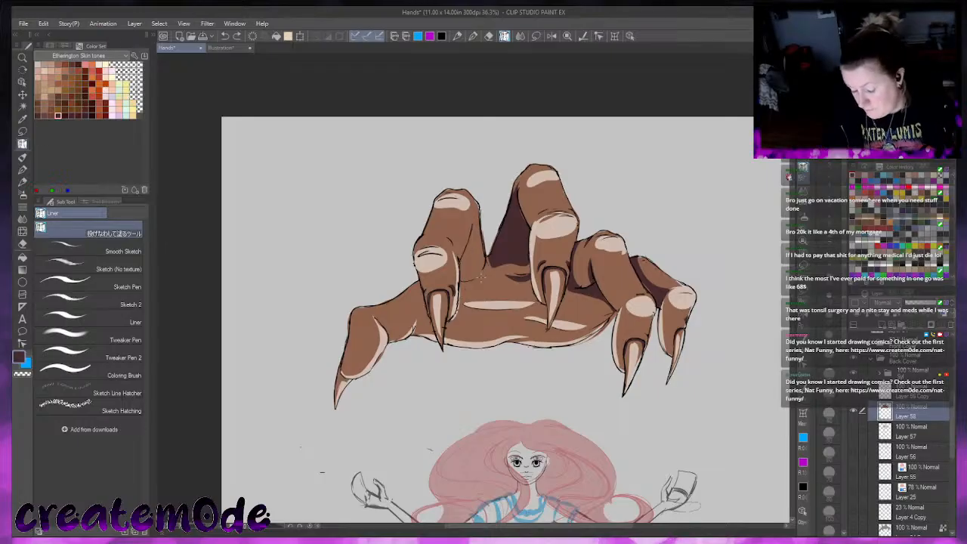
Fill dark purplish brown shadows along the index finger's inner side and base and on the two palm creases
mouse_move(482, 272)
left_mouse_down()
mouse_move(463, 283)
mouse_move(487, 279)
mouse_move(505, 258)
mouse_move(470, 219)
mouse_move(463, 281)
left_mouse_up()
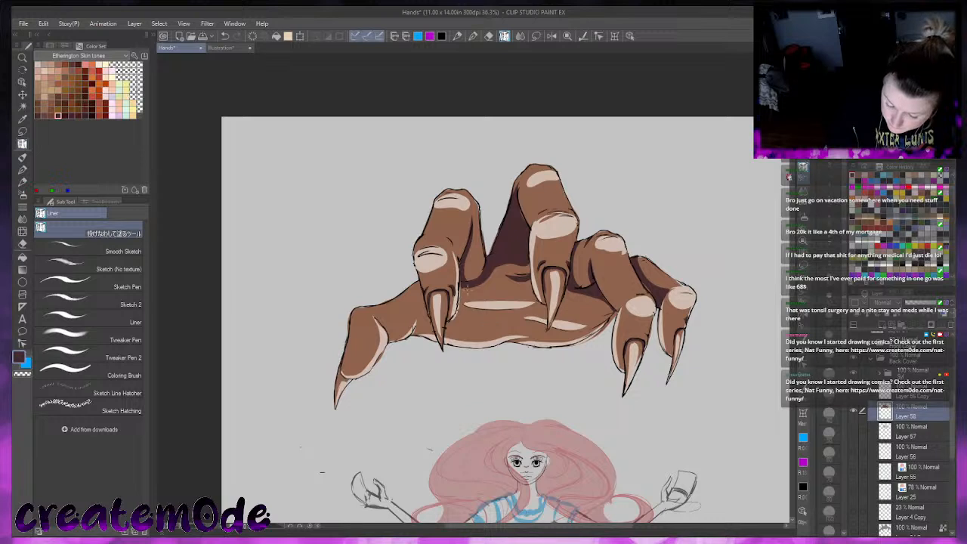
mouse_move(473, 306)
left_mouse_down()
mouse_move(538, 306)
mouse_move(498, 317)
mouse_move(511, 313)
mouse_move(476, 302)
mouse_move(565, 312)
mouse_move(502, 312)
mouse_move(576, 325)
mouse_move(524, 319)
mouse_move(598, 321)
mouse_move(552, 333)
mouse_move(519, 322)
left_mouse_up()
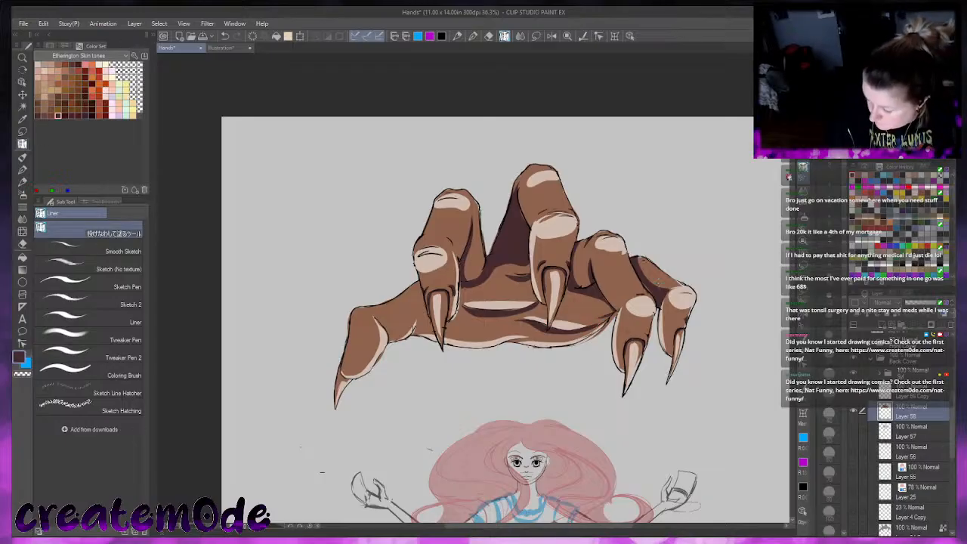
Fill dark purplish brown shadows on the thumb's inner side, above the middle finger's lower knuckle and on the little finger, and erase stray colour beside the ring finger
left_click_drag(391, 342, 367, 316)
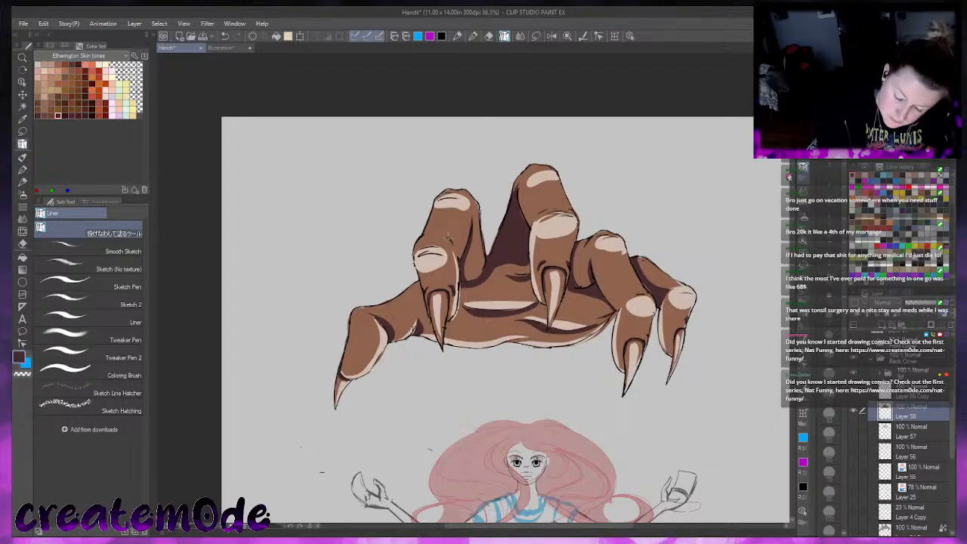
mouse_move(576, 210)
left_mouse_down()
mouse_move(539, 214)
mouse_move(578, 213)
left_mouse_up()
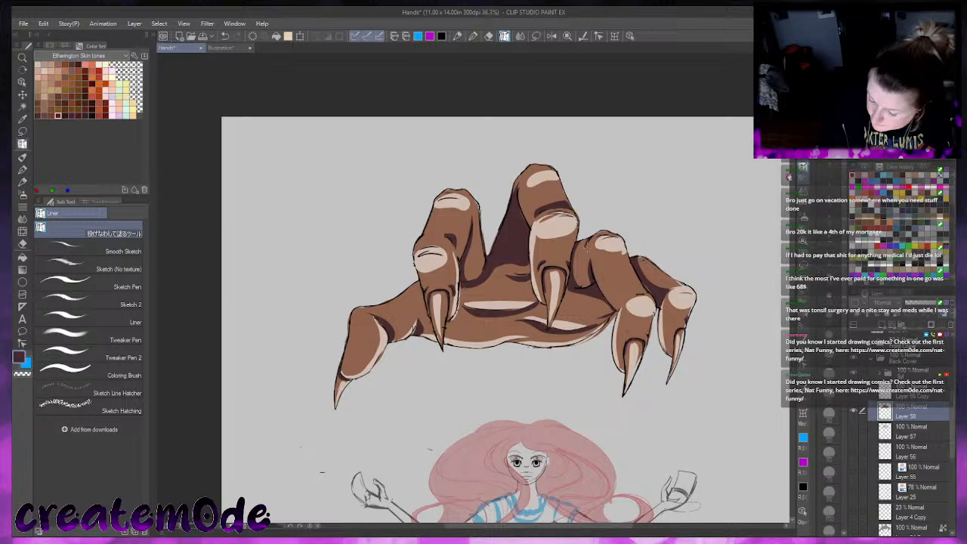
mouse_move(585, 246)
left_mouse_down()
mouse_move(572, 273)
mouse_move(577, 246)
left_mouse_up()
mouse_move(648, 288)
left_mouse_down()
mouse_move(641, 279)
mouse_move(649, 285)
left_mouse_up()
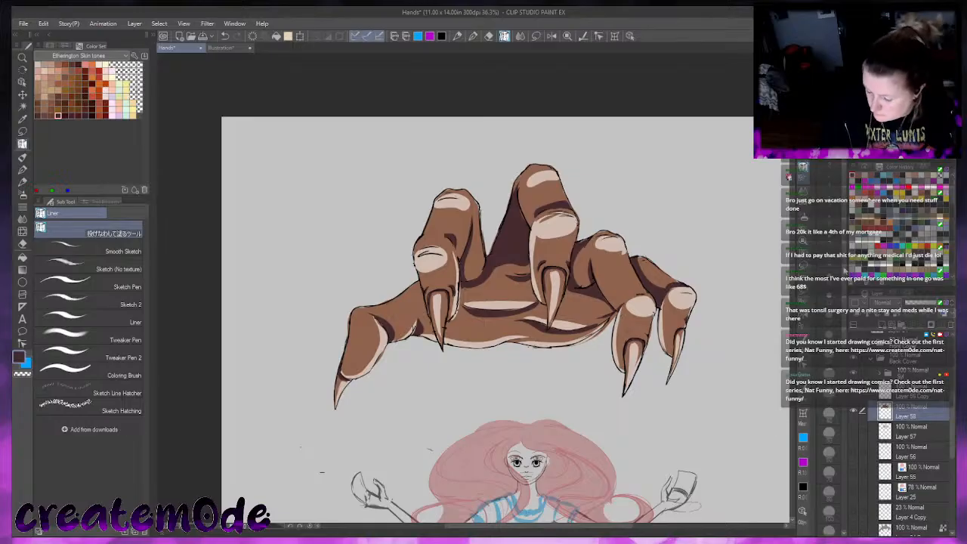
key("c")
mouse_move(615, 308)
left_mouse_down()
mouse_move(581, 347)
mouse_move(616, 313)
left_mouse_up()
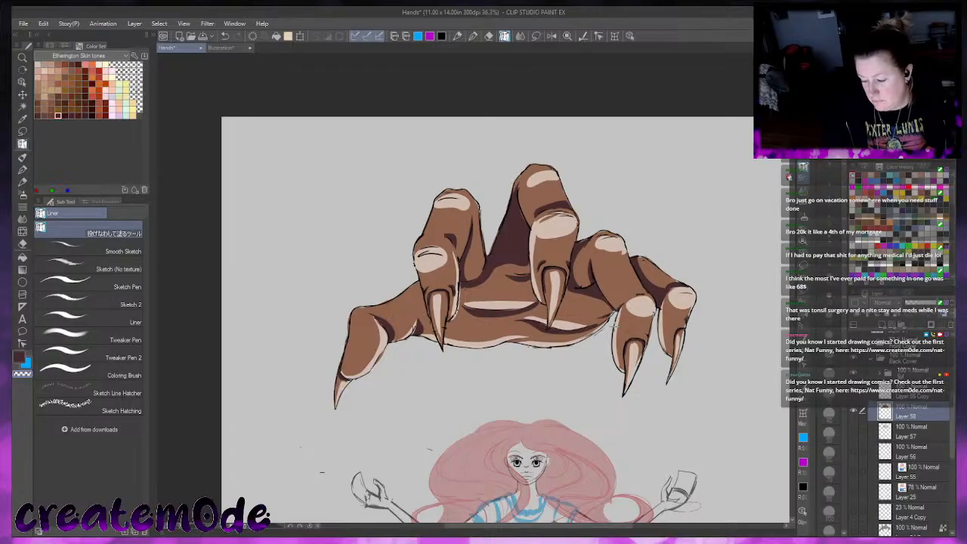
key("c")
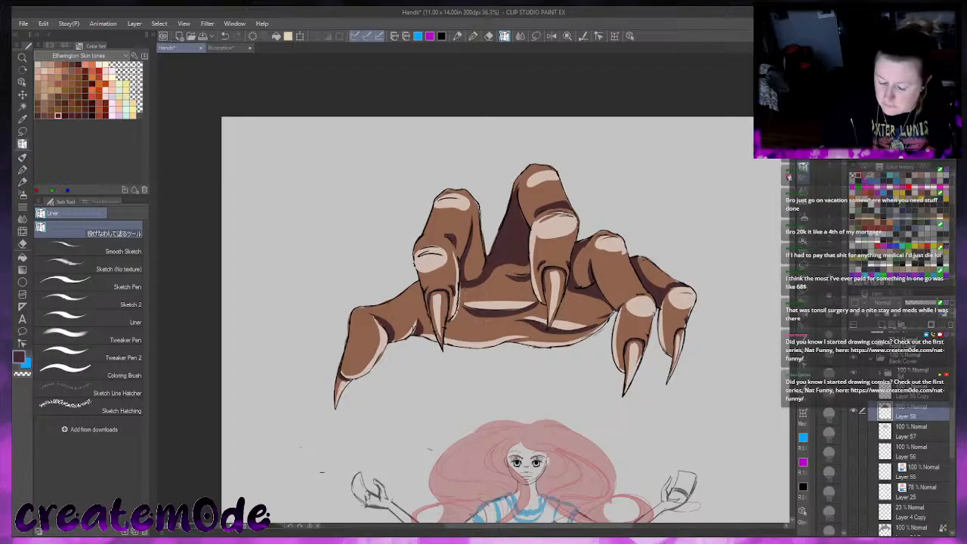
Fill dark purplish brown shadows over the thumb's base and tip segment and along the middle of the ring finger's upper segment
mouse_move(415, 286)
left_mouse_down()
mouse_move(375, 310)
mouse_move(408, 330)
mouse_move(425, 302)
mouse_move(416, 286)
left_mouse_up()
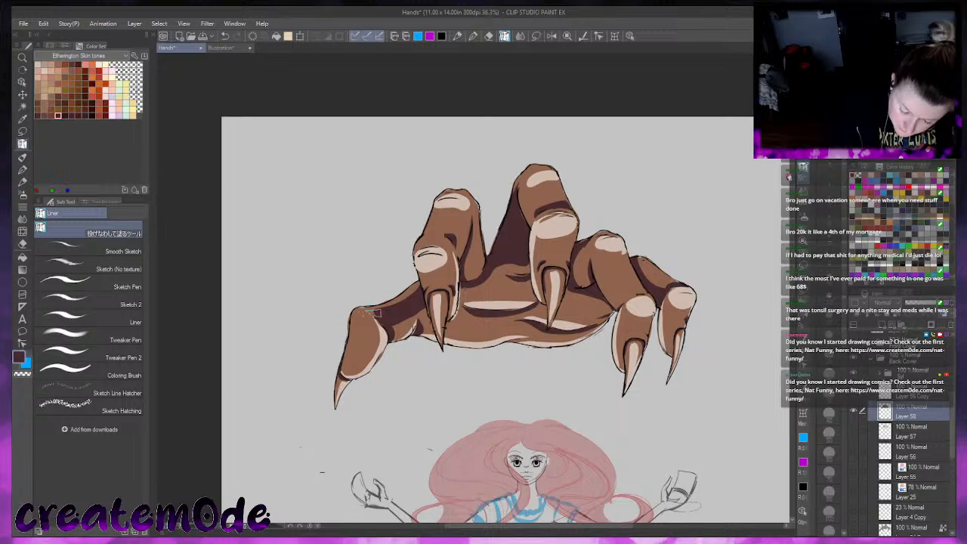
mouse_move(352, 324)
left_mouse_down()
mouse_move(340, 372)
mouse_move(360, 347)
mouse_move(364, 317)
mouse_move(354, 325)
left_mouse_up()
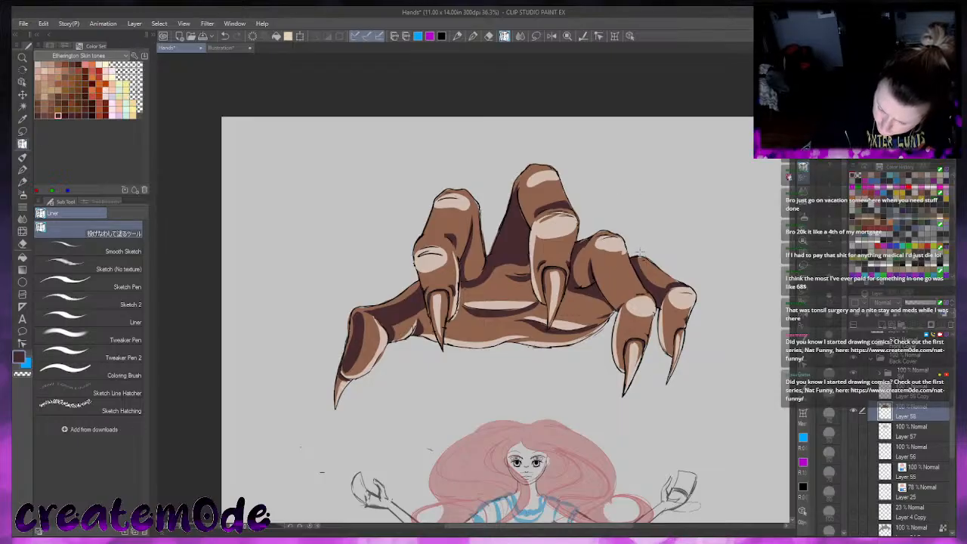
mouse_move(595, 260)
left_mouse_down()
mouse_move(613, 304)
mouse_move(633, 289)
left_mouse_up()
key("c")
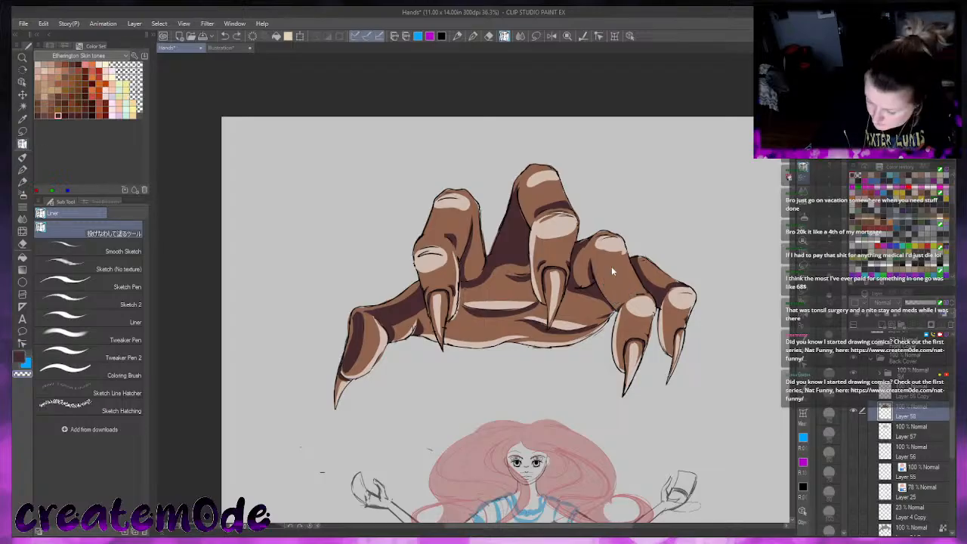
mouse_move(597, 254)
left_mouse_down()
mouse_move(621, 310)
mouse_move(640, 297)
mouse_move(598, 255)
left_mouse_up()
key("ctrl+z")
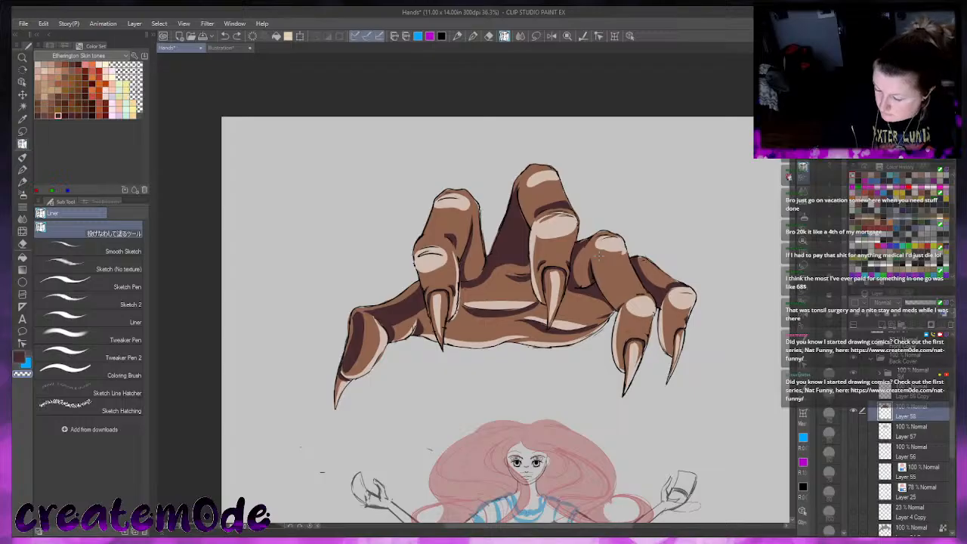
key("c")
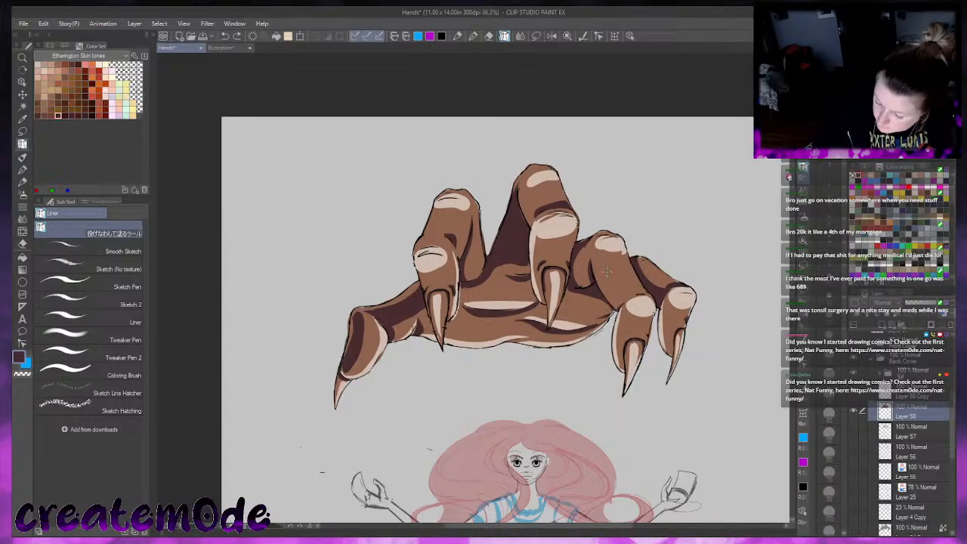
mouse_move(608, 258)
left_mouse_down()
mouse_move(623, 291)
mouse_move(644, 295)
mouse_move(608, 257)
left_mouse_up()
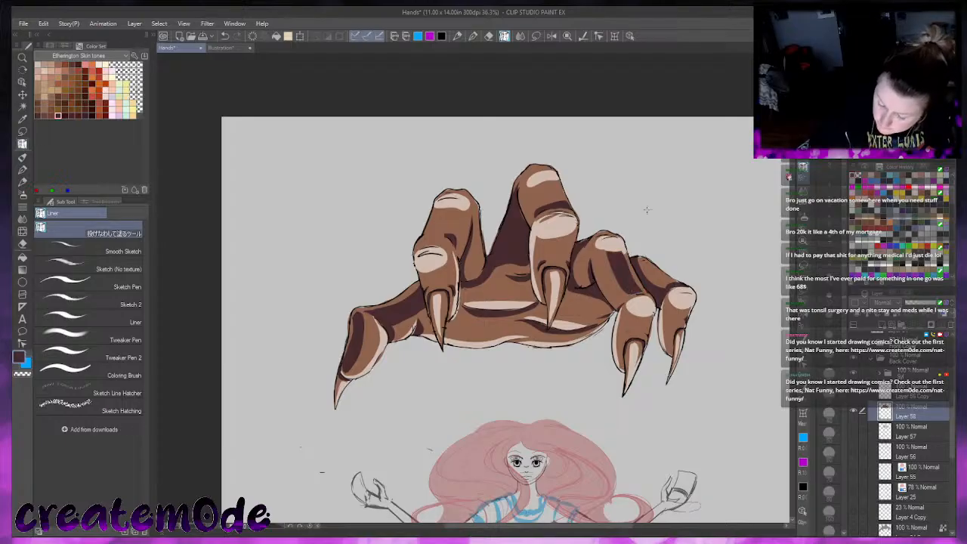
Fill dark purplish brown shadows on the upper segments of the middle and index fingers
mouse_move(532, 213)
left_mouse_down()
mouse_move(553, 174)
mouse_move(568, 201)
mouse_move(562, 209)
mouse_move(527, 188)
mouse_move(552, 176)
mouse_move(532, 213)
mouse_move(565, 213)
left_mouse_up()
key("ctrl+z")
mouse_move(425, 239)
left_mouse_down()
mouse_move(461, 213)
mouse_move(436, 207)
mouse_move(427, 236)
mouse_move(440, 209)
left_mouse_up()
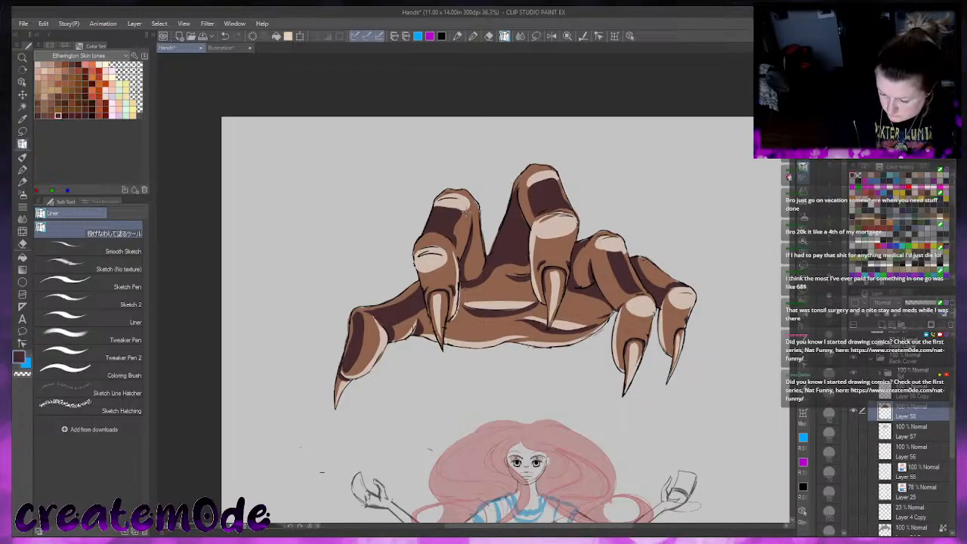
Fill a lighter brown strip along the edge of the shadow behind the middle finger and touch up the dark shadow at the ring finger's base
left_click(874, 175)
mouse_move(492, 254)
left_mouse_down()
mouse_move(514, 195)
mouse_move(490, 251)
mouse_move(518, 180)
left_mouse_up()
key("ctrl+z")
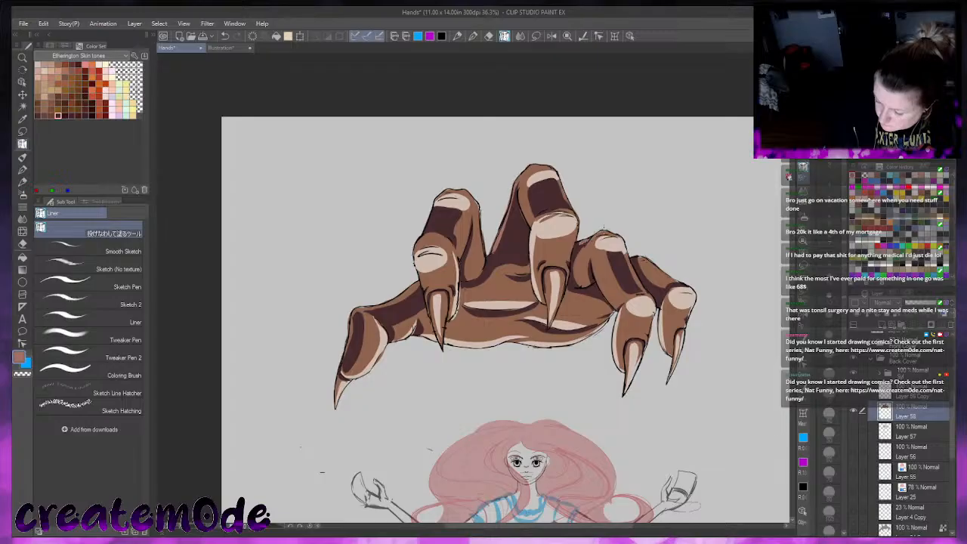
left_click(618, 263, "alt")
left_click_drag(585, 243, 576, 247)
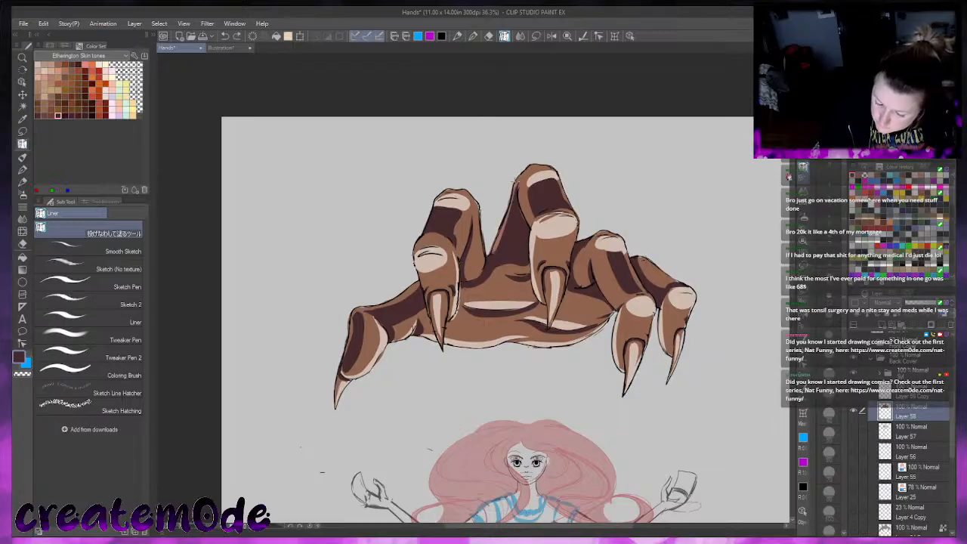
left_click(521, 184, "alt")
mouse_move(515, 180)
left_mouse_down()
mouse_move(495, 250)
mouse_move(512, 187)
left_mouse_up()
mouse_move(493, 254)
left_mouse_down()
mouse_move(518, 181)
mouse_move(494, 255)
left_mouse_up()
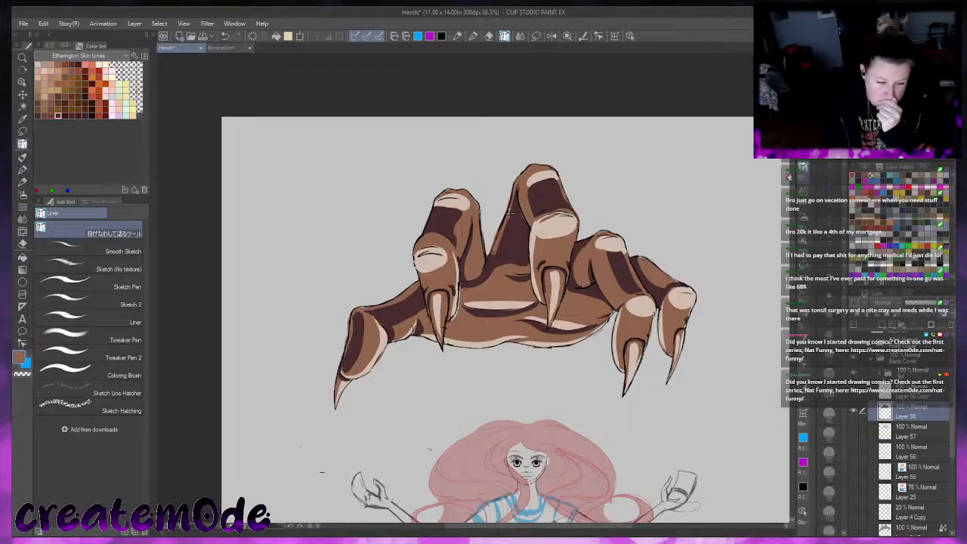
left_click(50, 101)
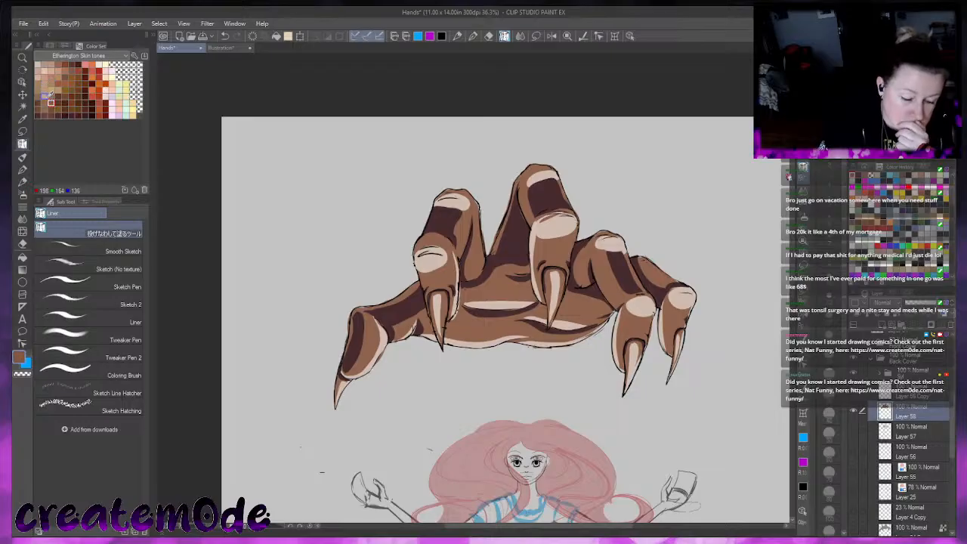
left_click_drag(499, 282, 499, 293)
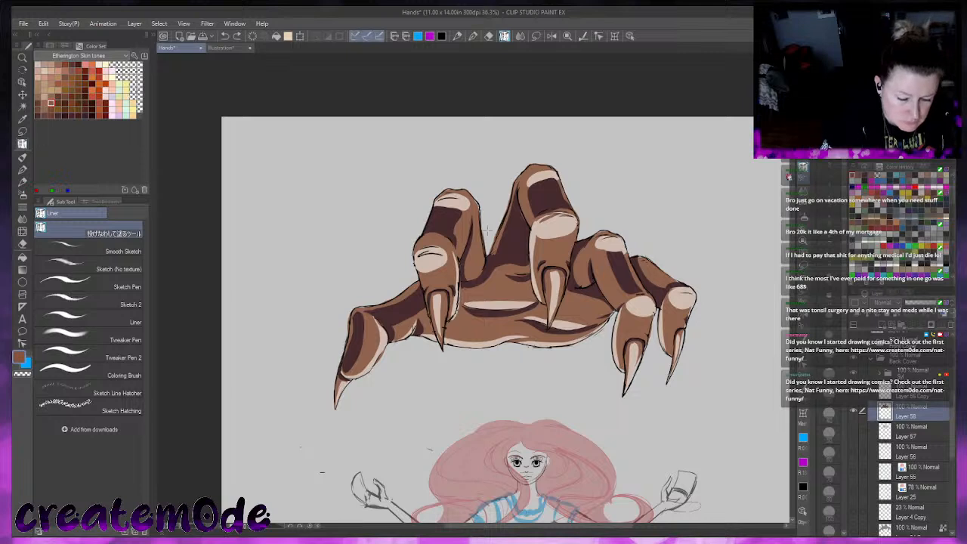
Choose a reddish brown and fill bands above the claws of the middle, ring and little fingers and on the little finger's upper segment
left_click(71, 96)
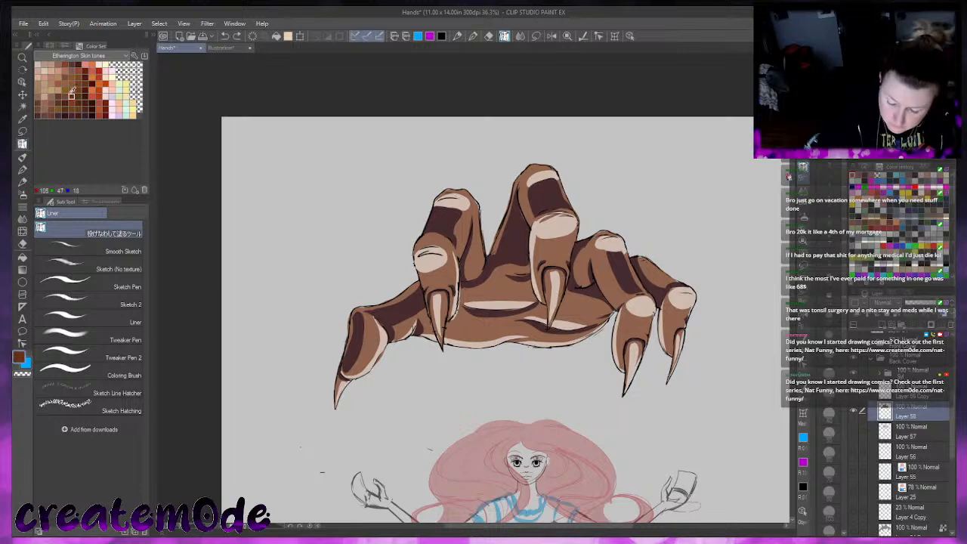
left_click(493, 282)
key("ctrl+z")
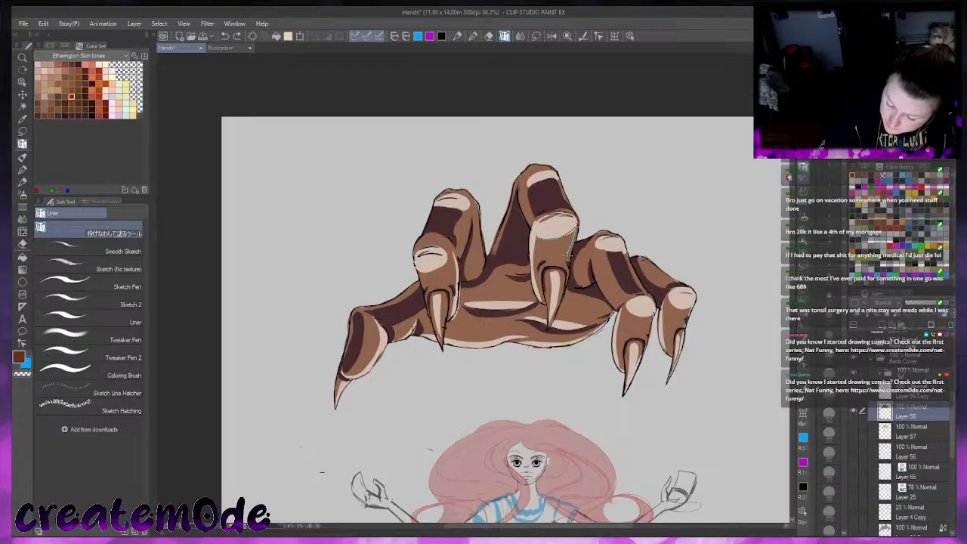
mouse_move(548, 259)
left_mouse_down()
mouse_move(567, 261)
mouse_move(569, 249)
mouse_move(538, 261)
left_mouse_up()
key("ctrl+z")
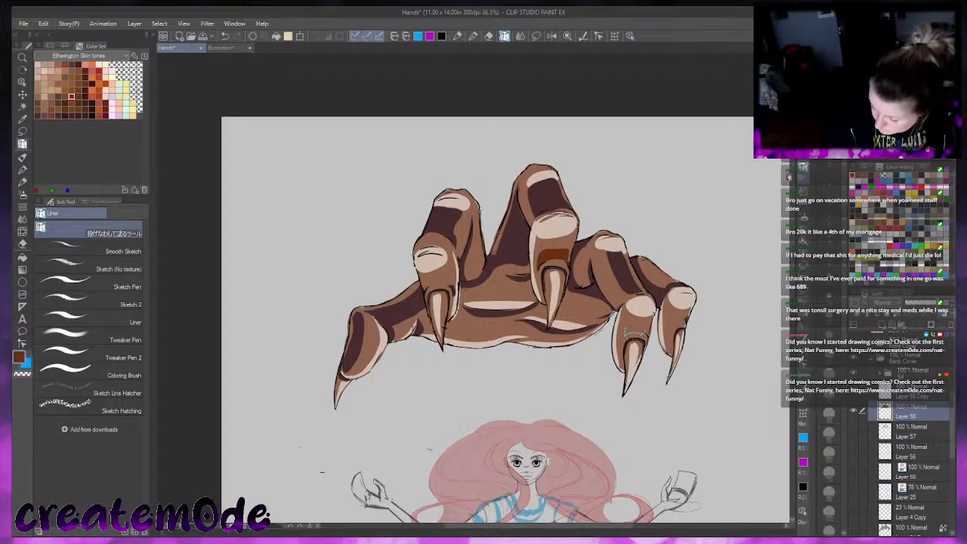
mouse_move(635, 333)
left_mouse_down()
mouse_move(684, 322)
mouse_move(672, 316)
mouse_move(672, 251)
mouse_move(675, 281)
left_mouse_up()
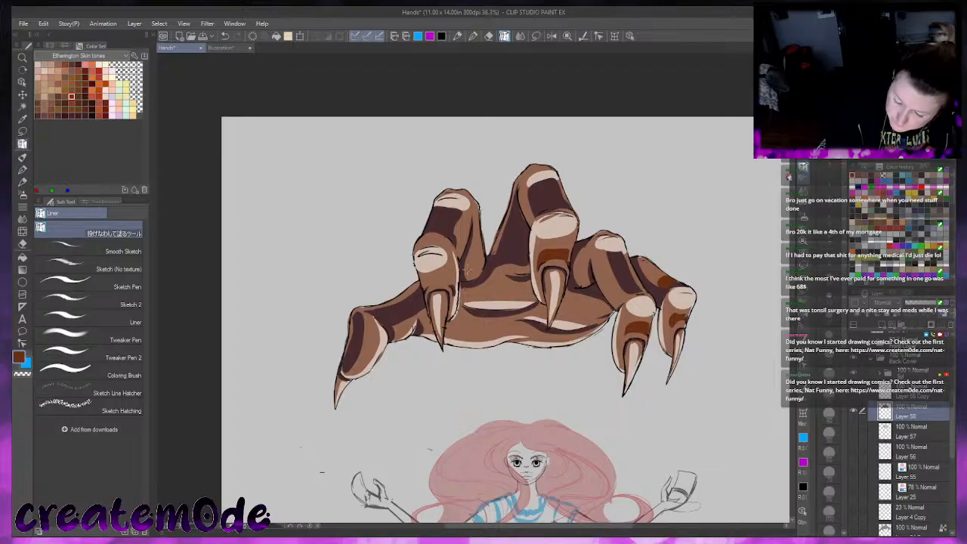
Fill reddish brown accents beside the index finger's dark shadow, around the middle finger's top knuckle and along the thumb's shadow
mouse_move(467, 219)
left_mouse_down()
mouse_move(456, 227)
mouse_move(465, 215)
left_mouse_up()
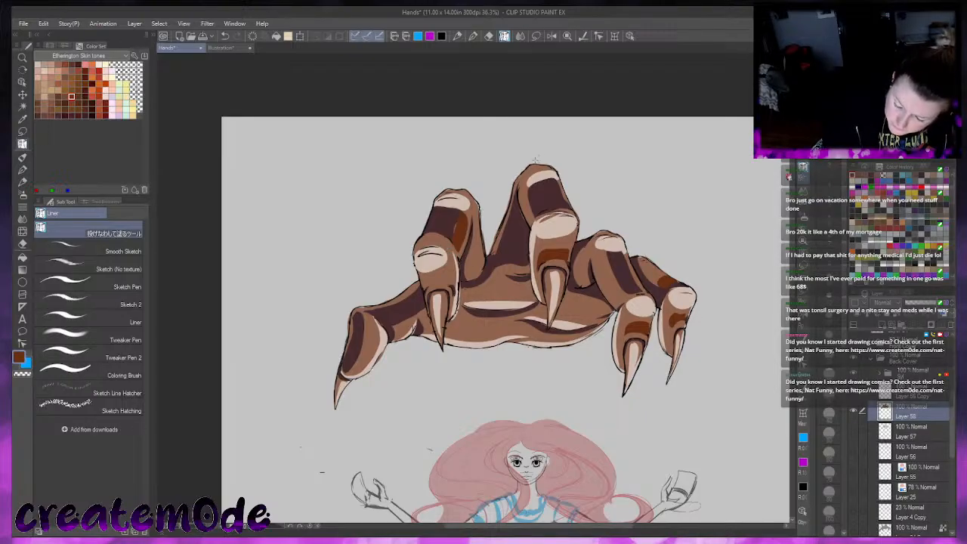
mouse_move(520, 185)
left_mouse_down()
mouse_move(543, 172)
mouse_move(539, 164)
mouse_move(553, 186)
left_mouse_up()
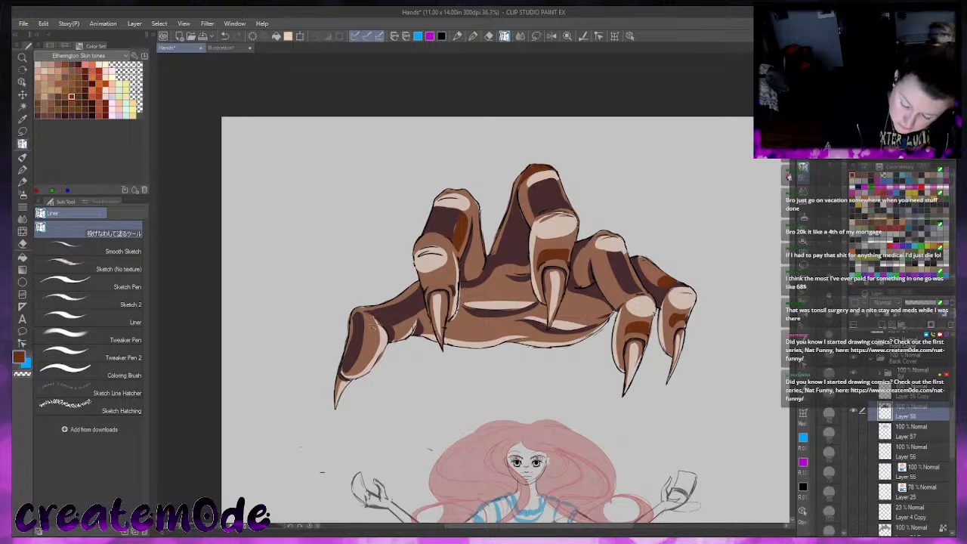
mouse_move(370, 318)
left_mouse_down()
mouse_move(353, 372)
mouse_move(366, 347)
mouse_move(362, 323)
left_mouse_up()
Shade the claws of the index finger, thumb, middle, ring and little fingers with reddish brown
mouse_move(430, 296)
left_mouse_down()
mouse_move(441, 338)
mouse_move(429, 295)
mouse_move(446, 326)
mouse_move(451, 294)
left_mouse_up()
mouse_move(342, 378)
left_mouse_down()
mouse_move(335, 406)
mouse_move(341, 379)
left_mouse_up()
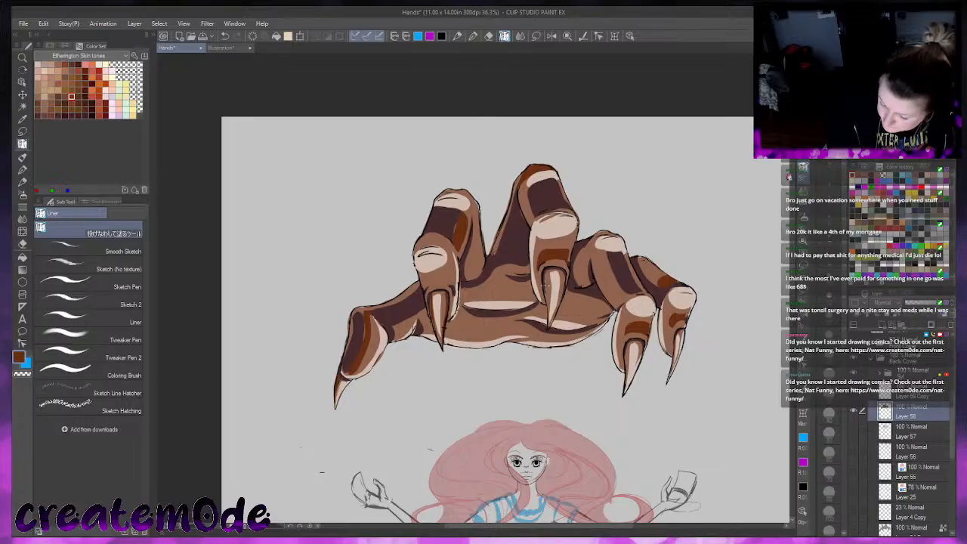
mouse_move(546, 287)
left_mouse_down()
mouse_move(548, 313)
mouse_move(547, 274)
mouse_move(554, 308)
mouse_move(560, 276)
left_mouse_up()
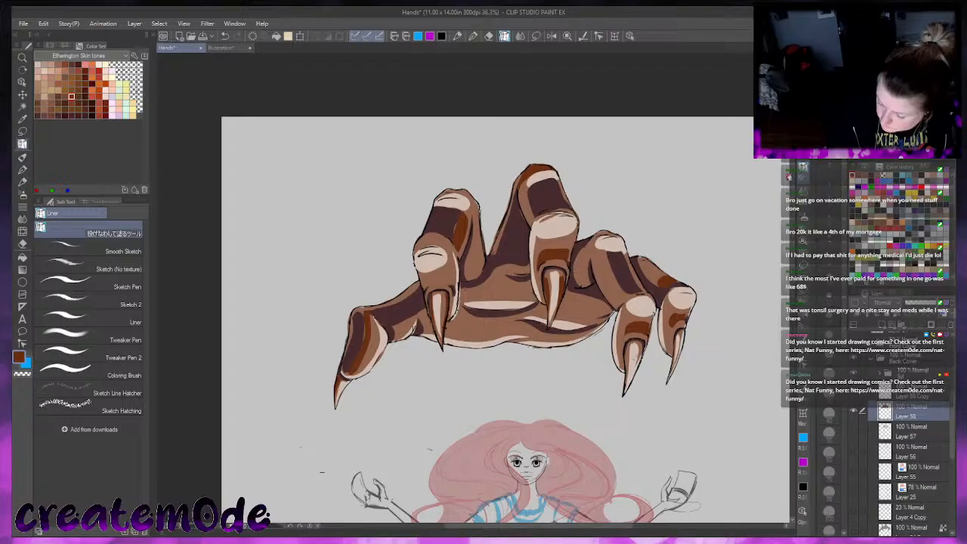
mouse_move(625, 352)
left_mouse_down()
mouse_move(630, 341)
mouse_move(633, 378)
mouse_move(644, 347)
mouse_move(678, 353)
mouse_move(684, 331)
mouse_move(677, 338)
left_mouse_up()
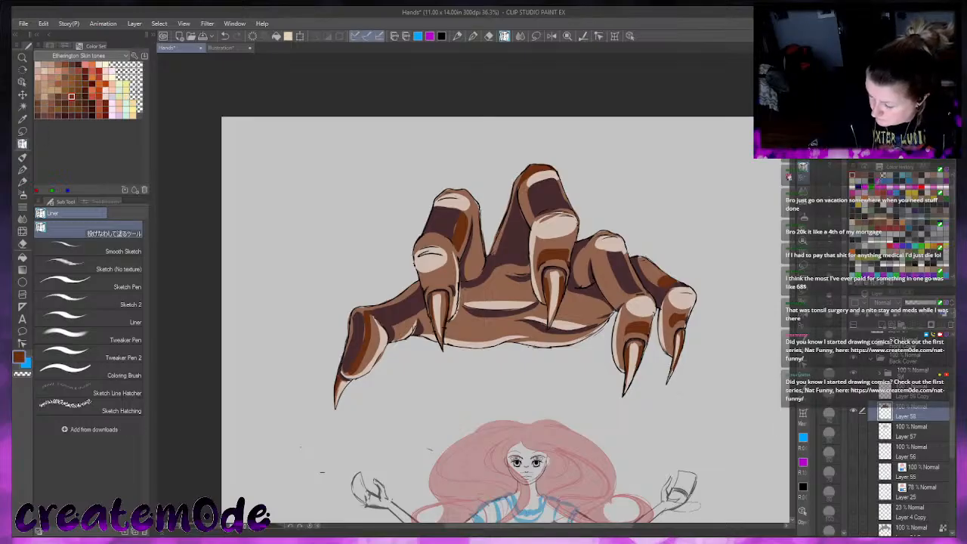
Pick a pale cream and fill highlights on the little, ring, middle and index fingers' claws and along the palm's lower edge
key("ctrl+minus")
left_click(660, 350, "alt")
mouse_move(660, 352)
left_mouse_down()
mouse_move(652, 374)
mouse_move(662, 349)
left_mouse_up()
mouse_move(612, 388)
left_mouse_down()
mouse_move(621, 351)
mouse_move(613, 388)
left_mouse_up()
mouse_move(541, 307)
left_mouse_down()
mouse_move(544, 326)
mouse_move(546, 286)
left_mouse_up()
key("ctrl+z")
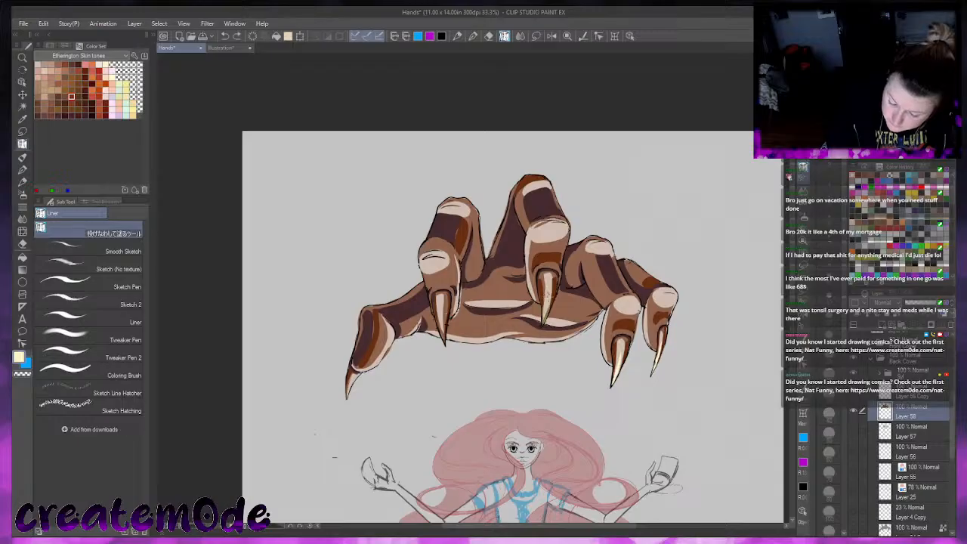
left_click_drag(547, 301, 544, 325)
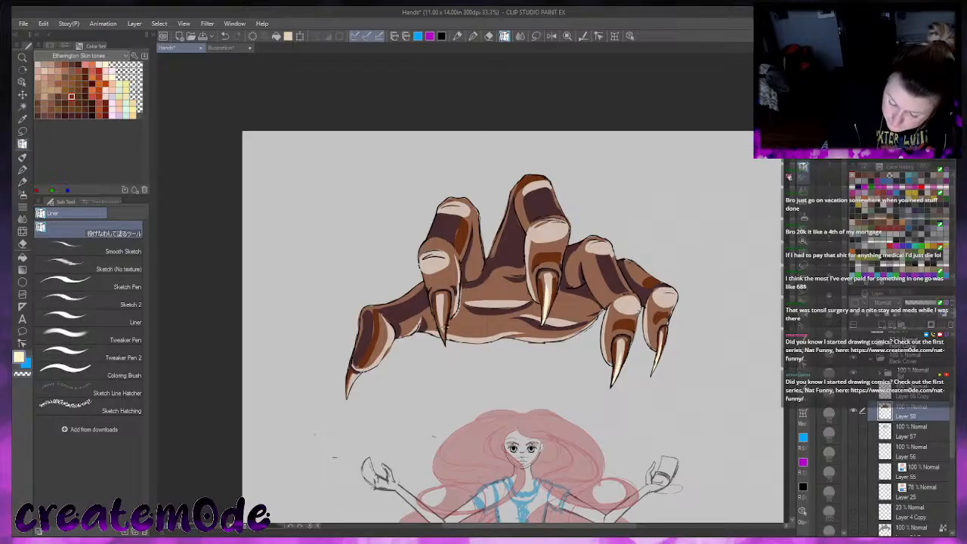
left_click_drag(440, 312, 445, 342)
key("ctrl+z")
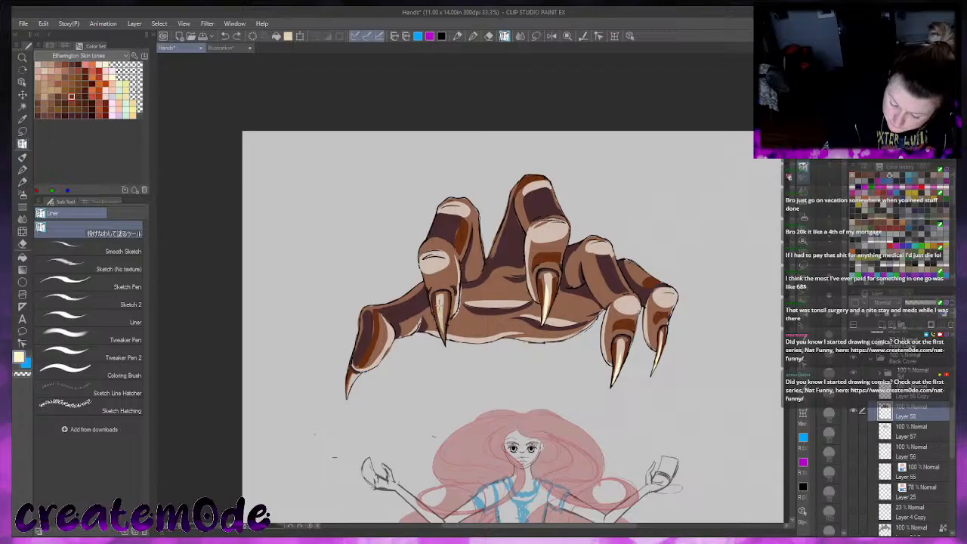
mouse_move(442, 302)
left_mouse_down()
mouse_move(445, 340)
mouse_move(504, 334)
mouse_move(447, 341)
left_mouse_up()
Return to reddish brown and fill shadows along the palm's lower edge, on its upper crease and down the index finger's inner side
left_click(858, 176)
mouse_move(586, 325)
left_mouse_down()
mouse_move(536, 328)
mouse_move(585, 326)
left_mouse_up()
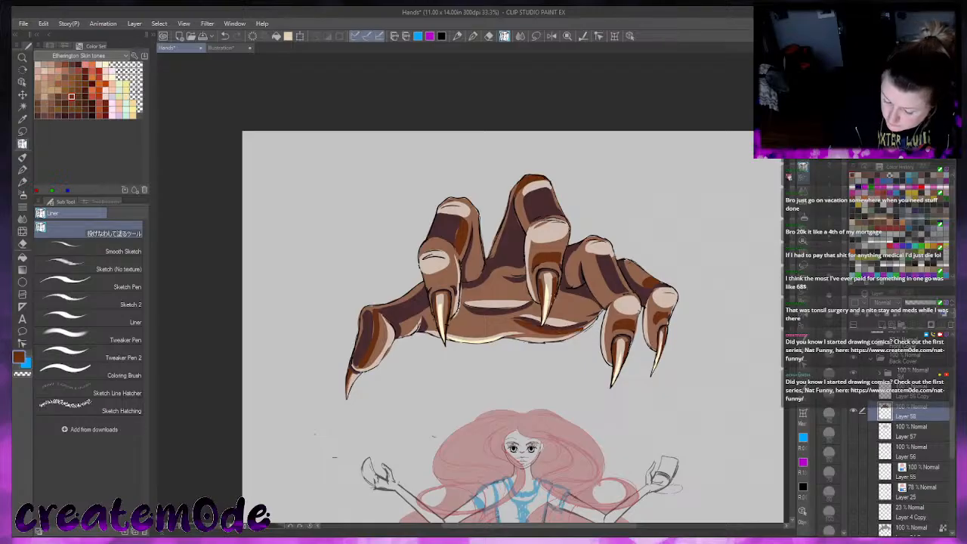
left_click_drag(500, 271, 531, 260)
left_click_drag(467, 266, 486, 266)
key("ctrl+z")
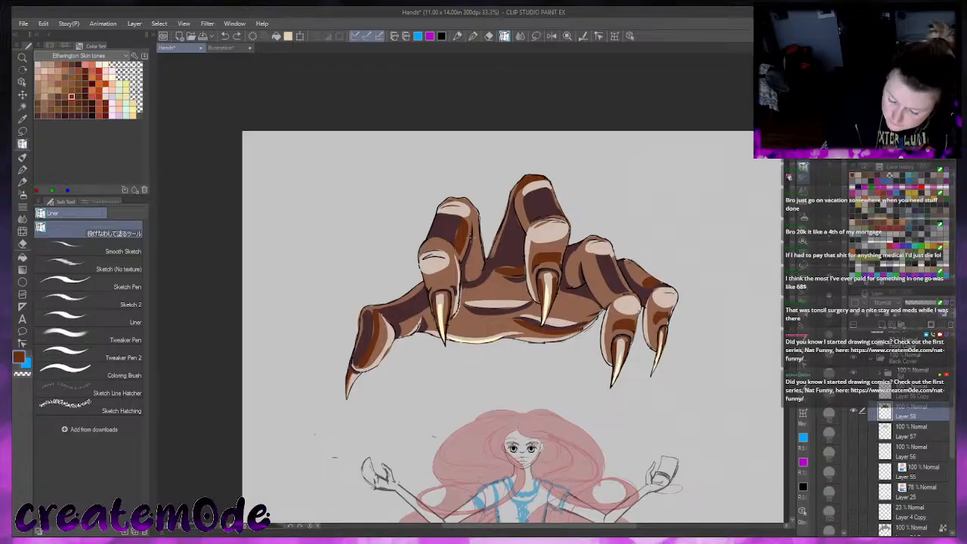
mouse_move(475, 231)
left_mouse_down()
mouse_move(469, 274)
mouse_move(482, 269)
mouse_move(480, 215)
mouse_move(476, 224)
left_mouse_up()
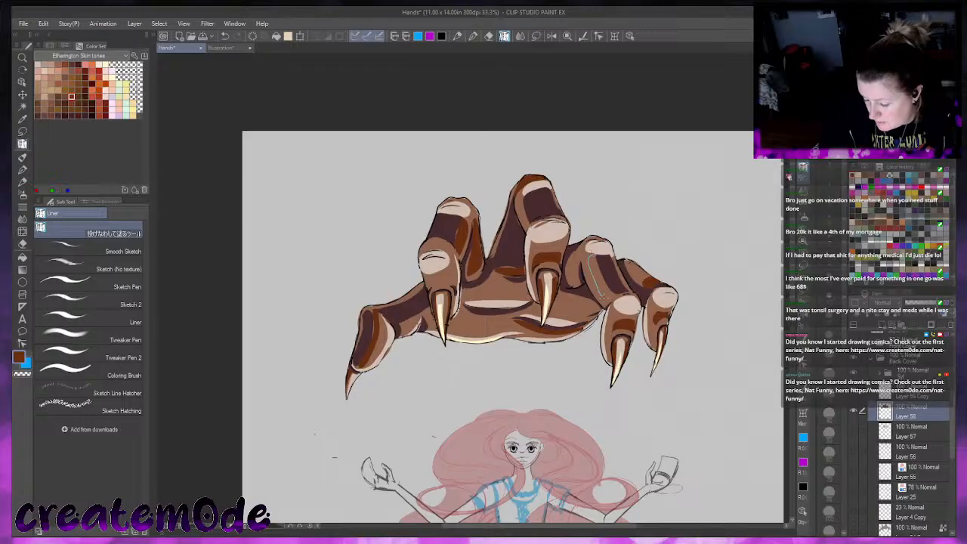
Fill reddish brown shadows beside the ring finger's dark band, at its base and on the little finger's upper segment
left_click_drag(590, 249, 609, 297)
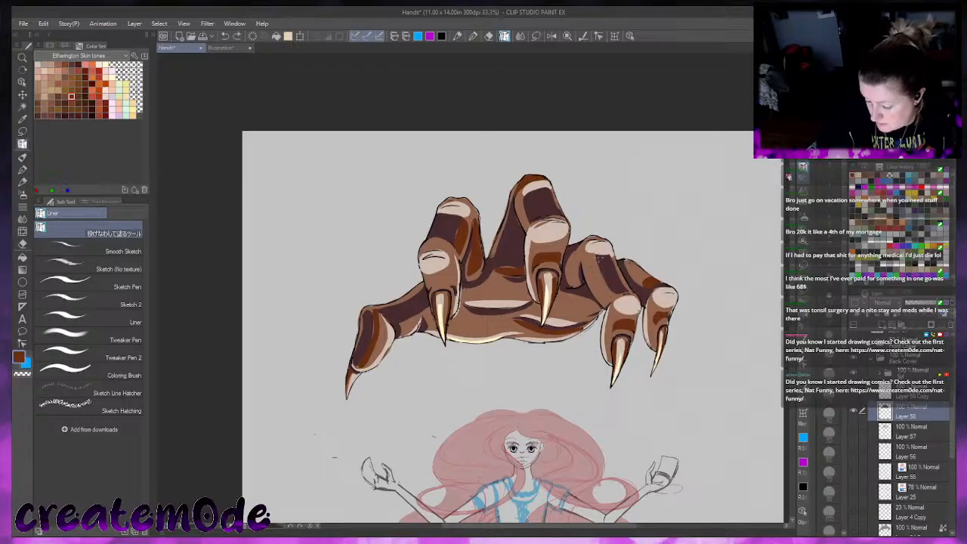
mouse_move(589, 263)
left_mouse_down()
mouse_move(592, 256)
mouse_move(567, 266)
mouse_move(580, 286)
mouse_move(585, 254)
mouse_move(573, 281)
left_mouse_up()
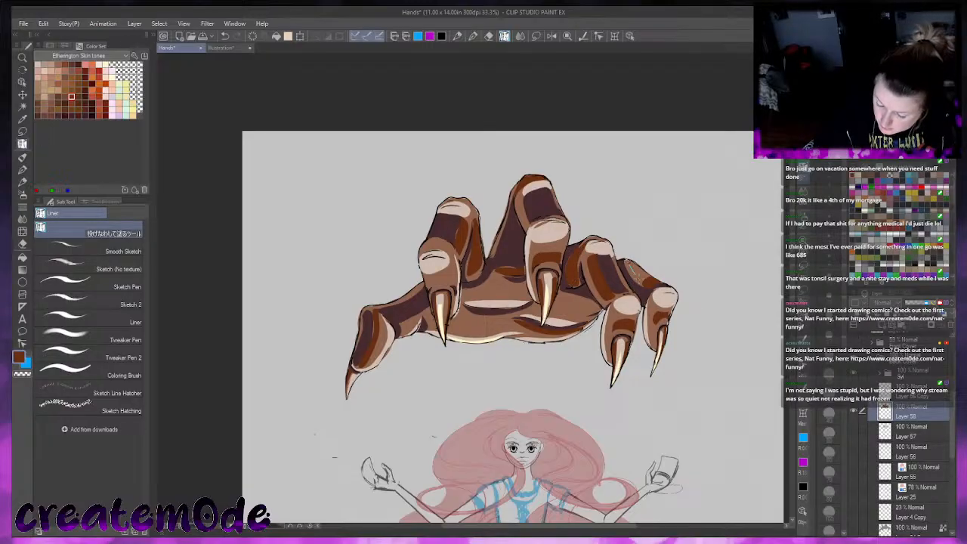
mouse_move(632, 263)
left_mouse_down()
mouse_move(647, 286)
mouse_move(629, 264)
left_mouse_up()
key("ctrl+z")
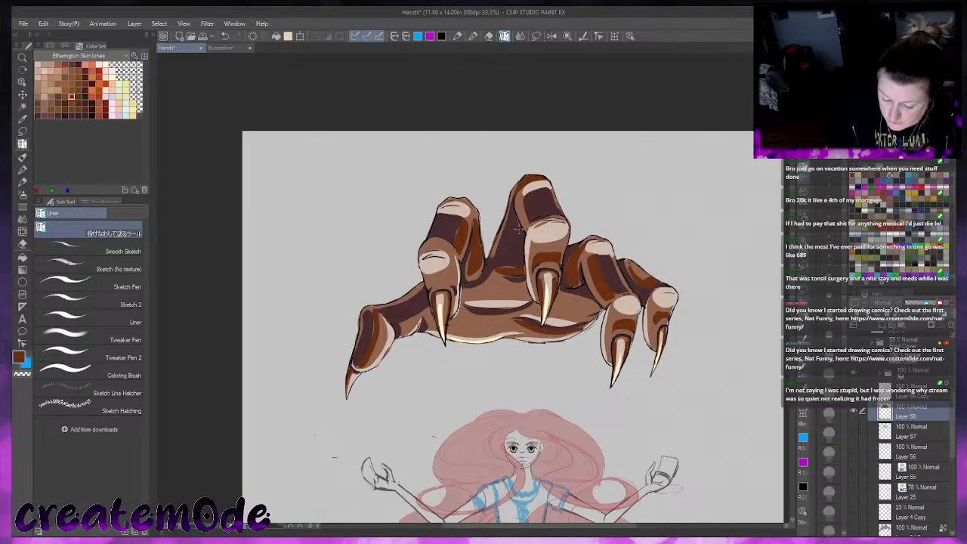
Fill a reddish brown shadow along the outer edge of the index finger's lower segment, beside the claw
mouse_move(431, 319)
left_mouse_down()
mouse_move(458, 276)
mouse_move(428, 280)
left_mouse_up()
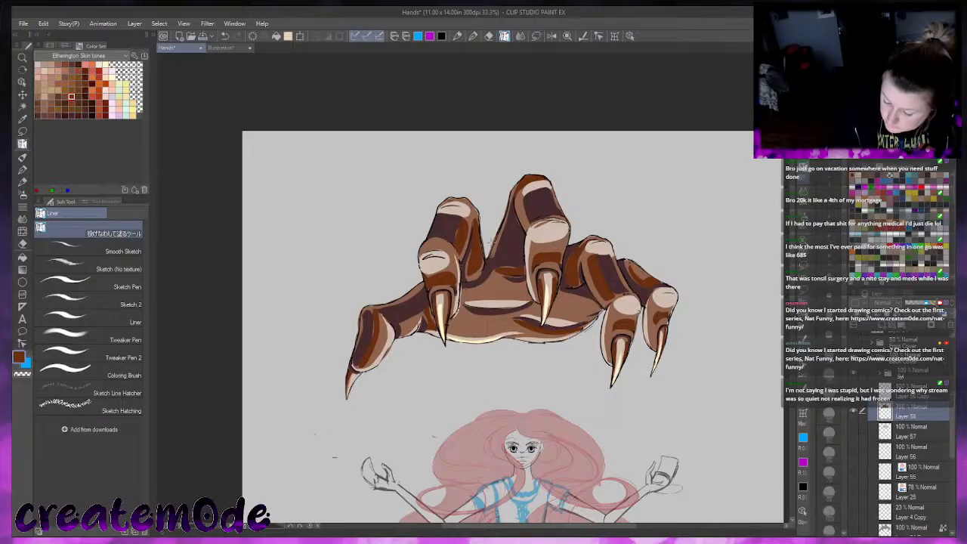
With the SuperAwesomeFace brush, go over the middle finger's base in its sampled dark purple and darken the drawing colour to near-black purple
left_click(546, 291, "alt")
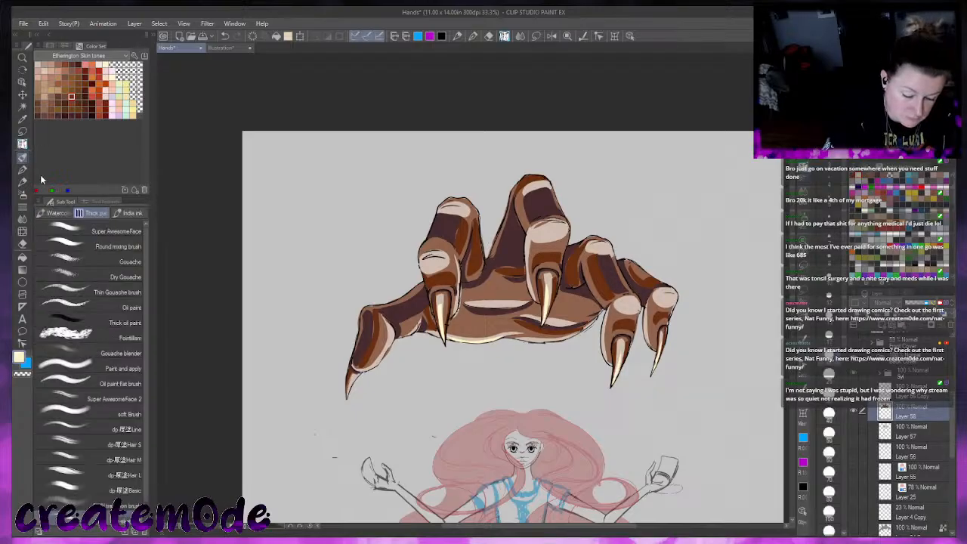
key("b")
left_click(115, 235)
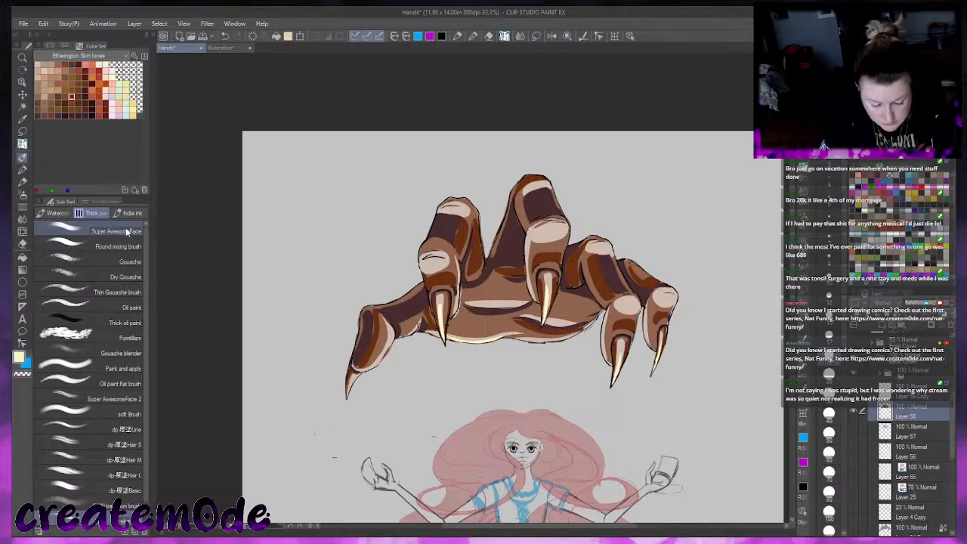
left_click(124, 233)
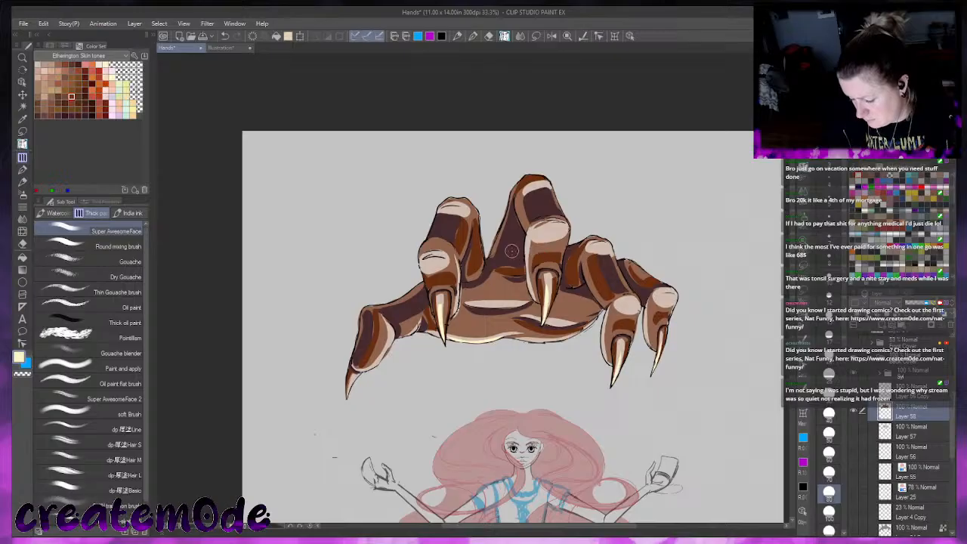
left_click(511, 248, "alt")
left_click_drag(529, 226, 511, 248)
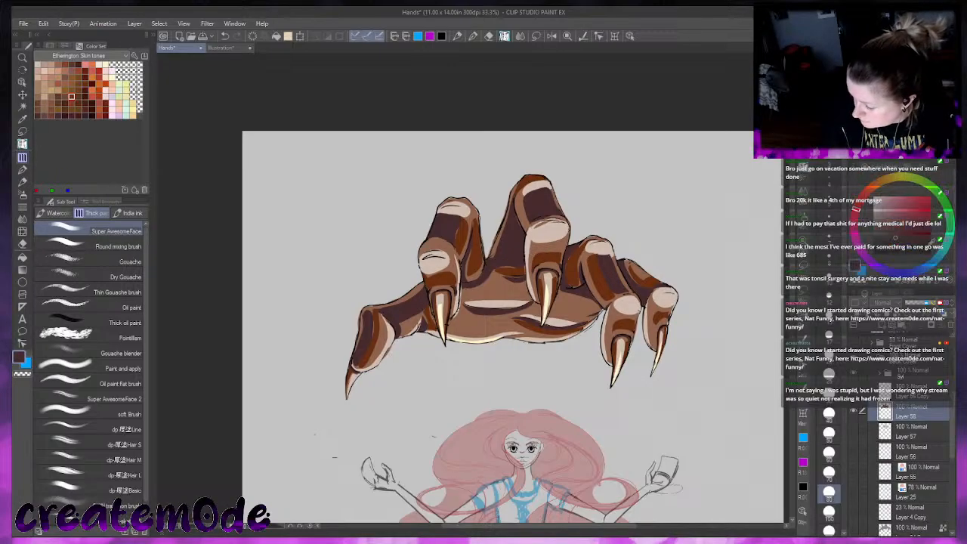
left_click(930, 244)
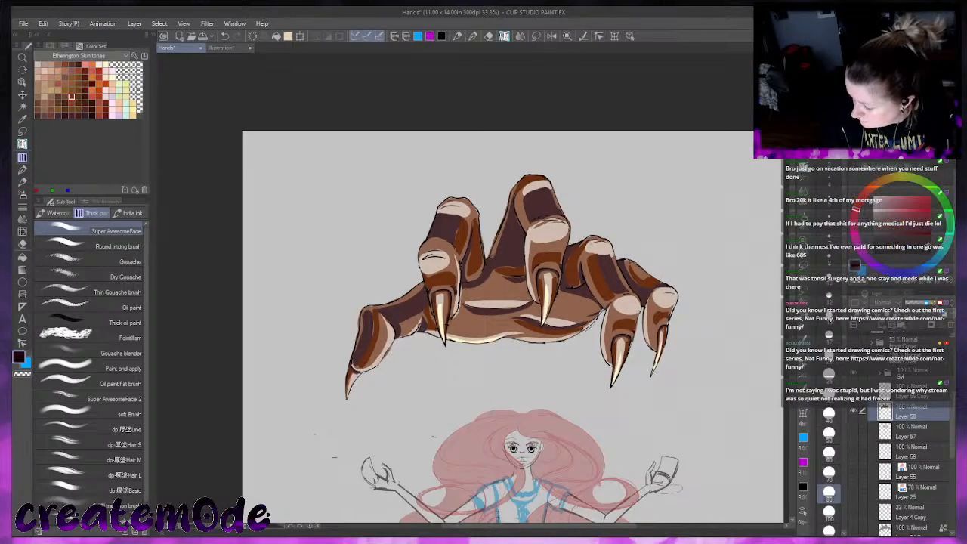
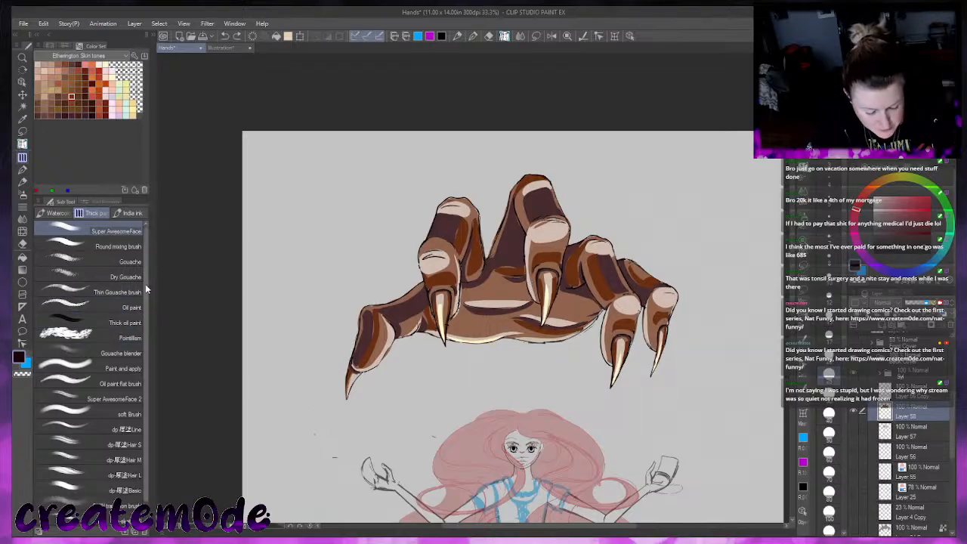
Search the sub tool materials for "dp" and add the Flat Thick Colouring Brush 2 to the thick paint brushes
left_click_drag(145, 256, 145, 259)
scroll(143, 237, "down", 1)
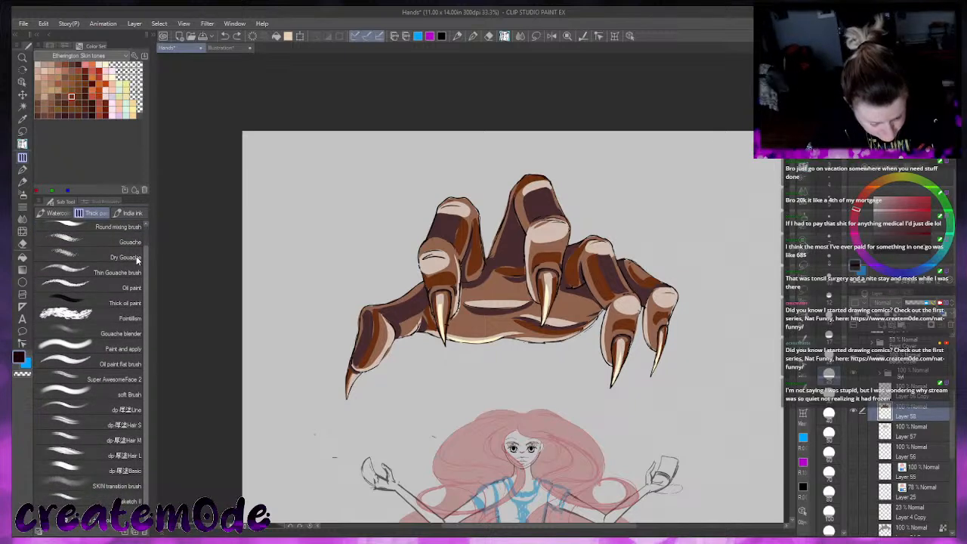
left_click(124, 532)
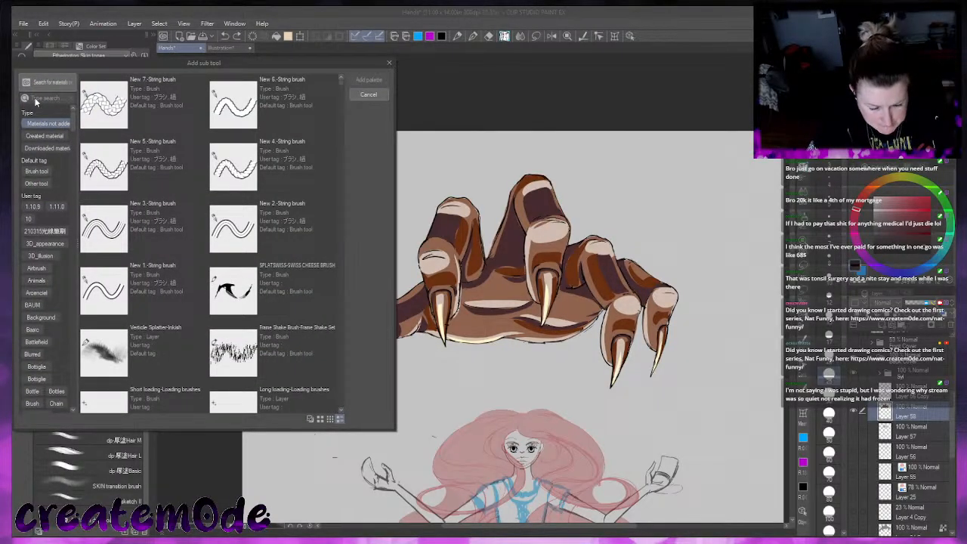
left_click(52, 98)
type("d")
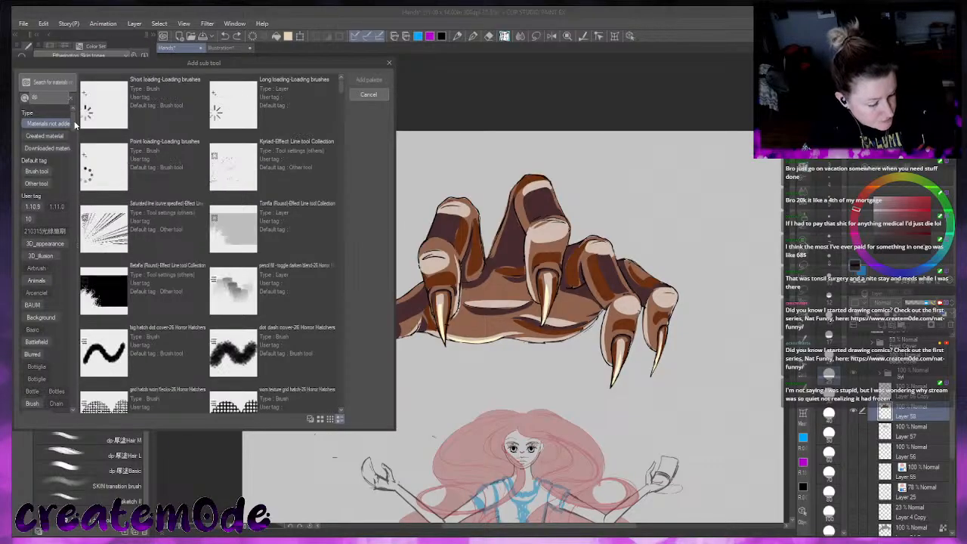
type("p")
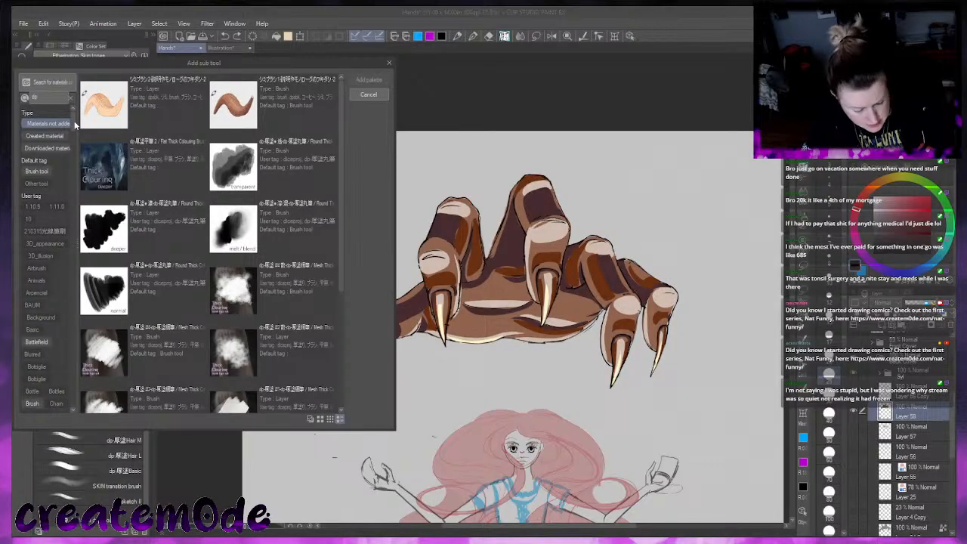
left_click(121, 170)
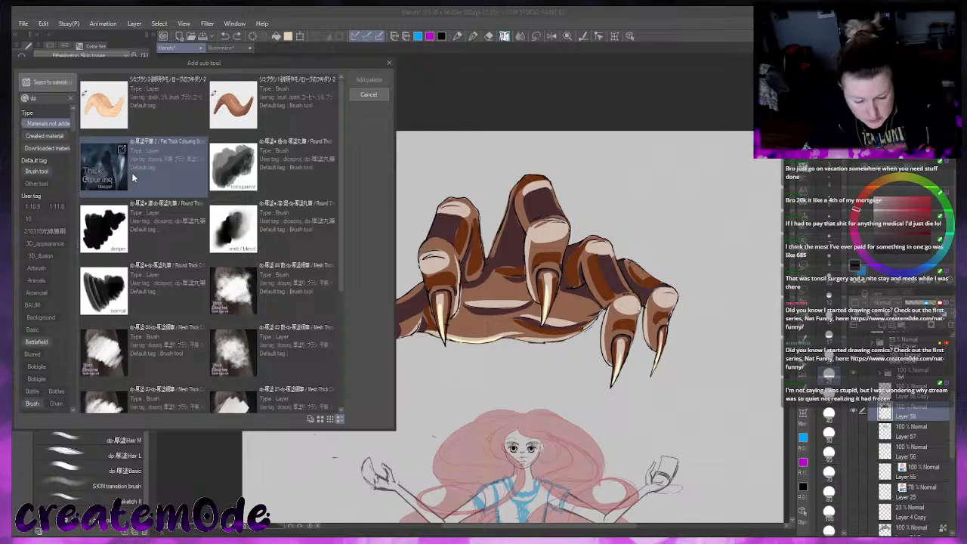
left_click(110, 172)
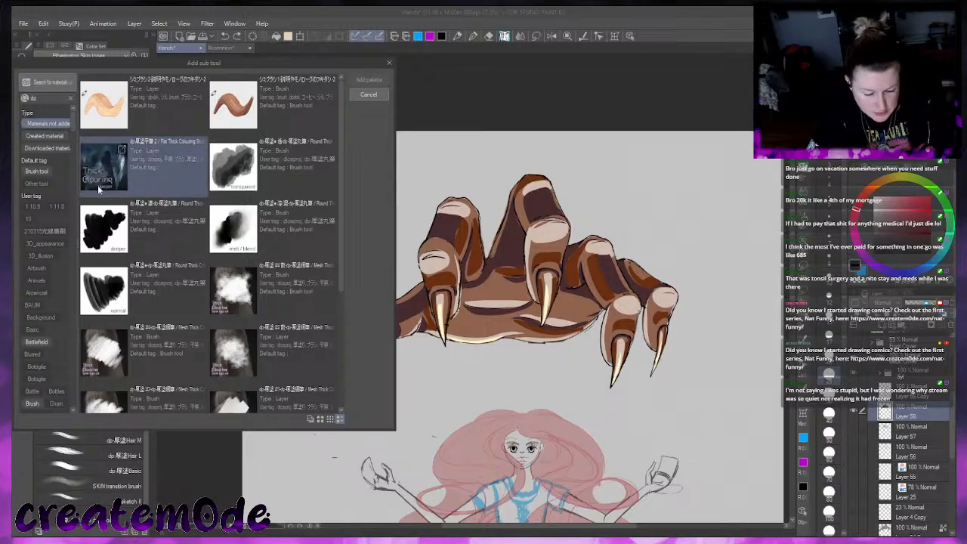
left_click(368, 80)
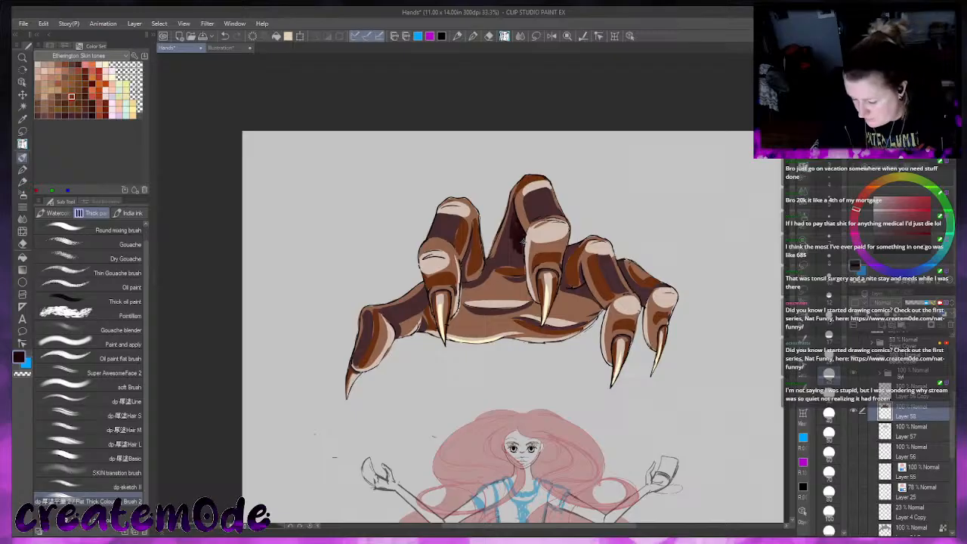
Try out the Soft airbrush, the thick paint soft Brush and the Soft bleed watercolor brush for shading the middle finger
key("b")
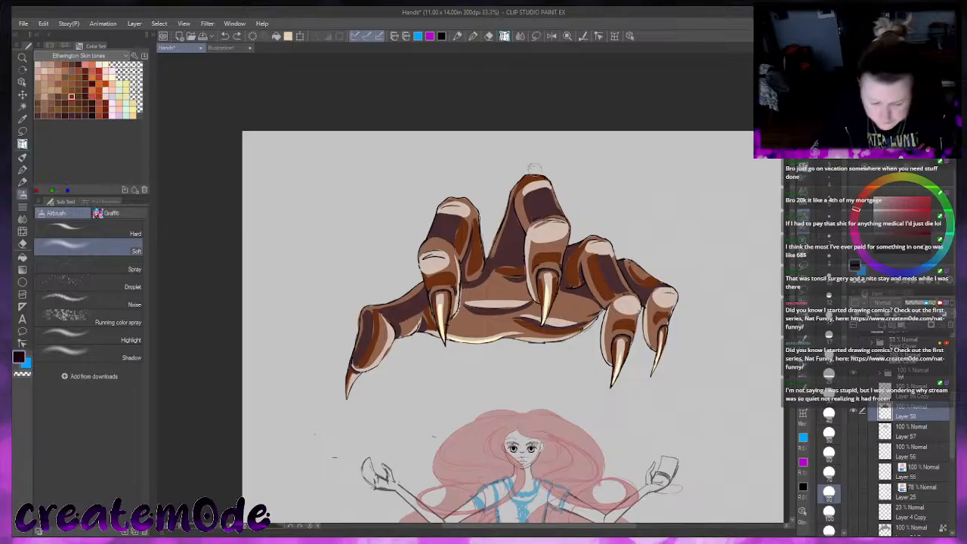
left_click(23, 156)
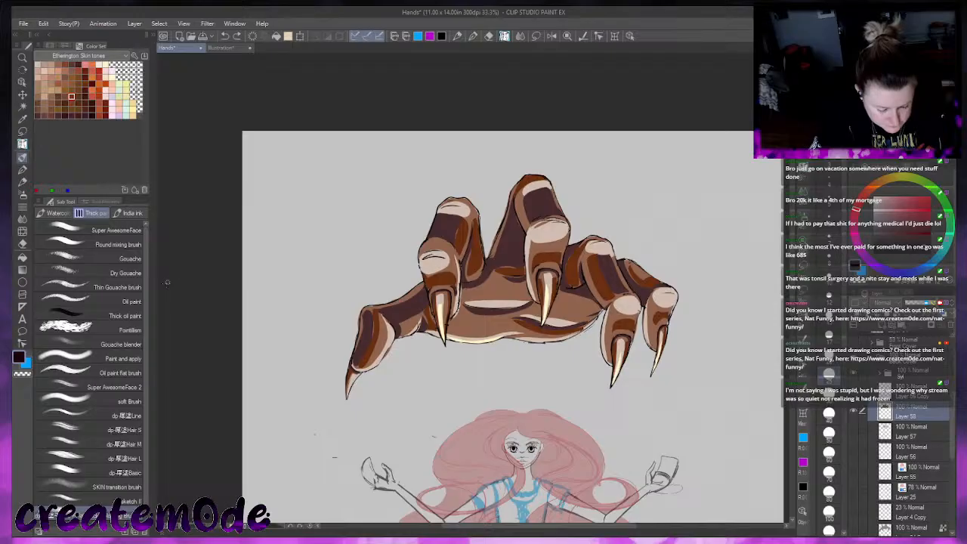
left_click(127, 401)
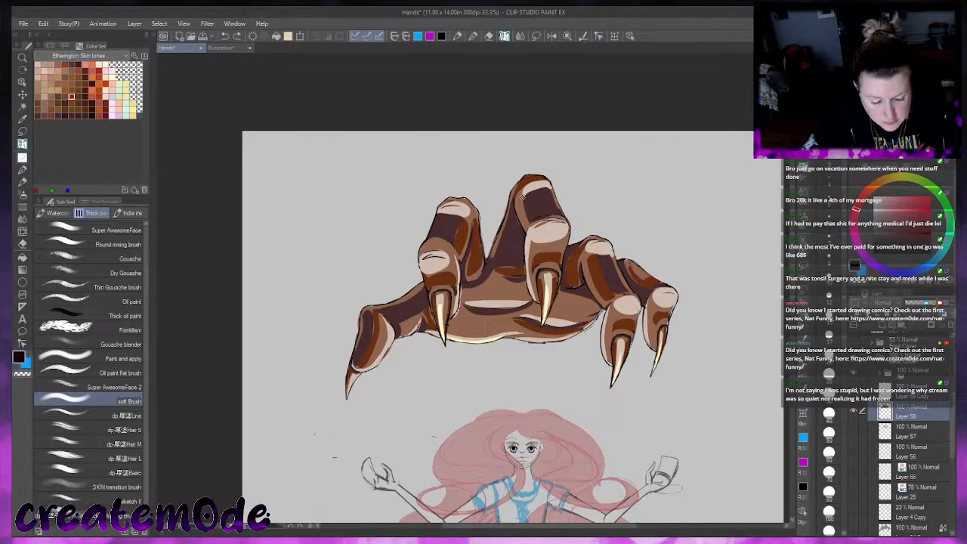
left_click(57, 213)
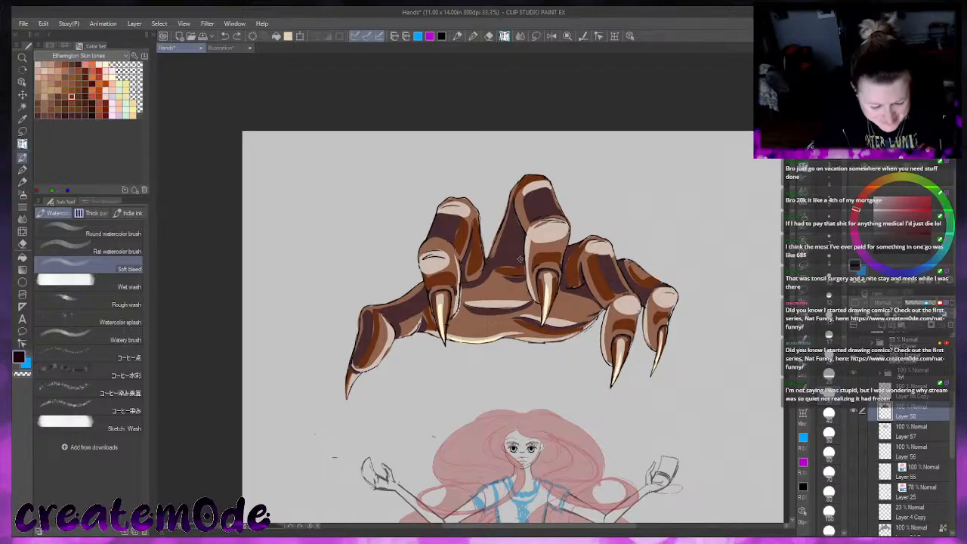
left_click(92, 212)
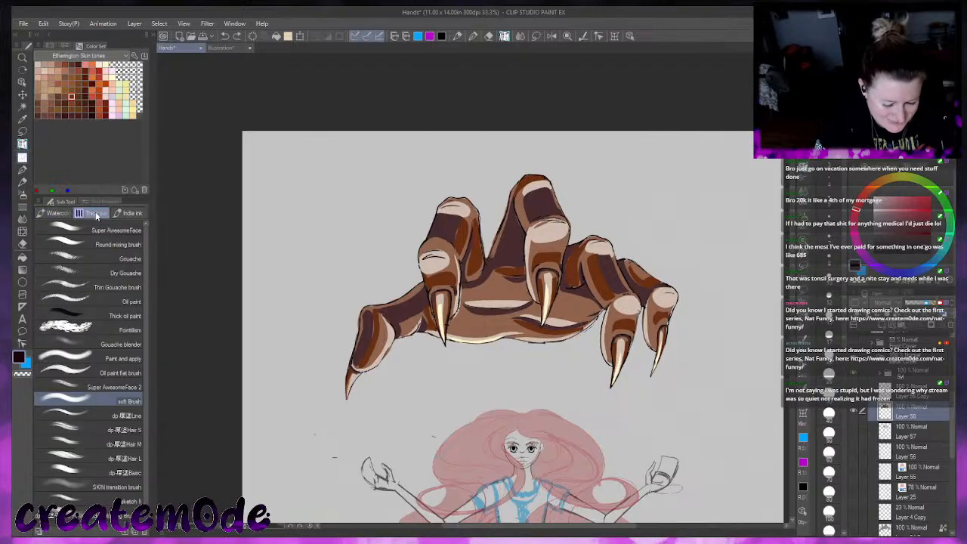
Search the sub tool materials for "dp", add the round thick melt/blend brush and undo the test stroke on the middle finger
left_click(127, 532)
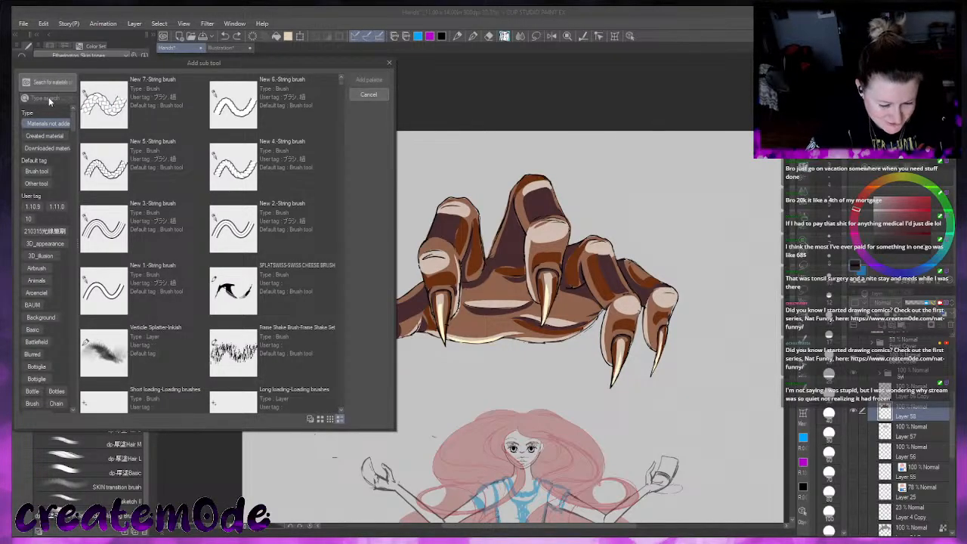
type("dp")
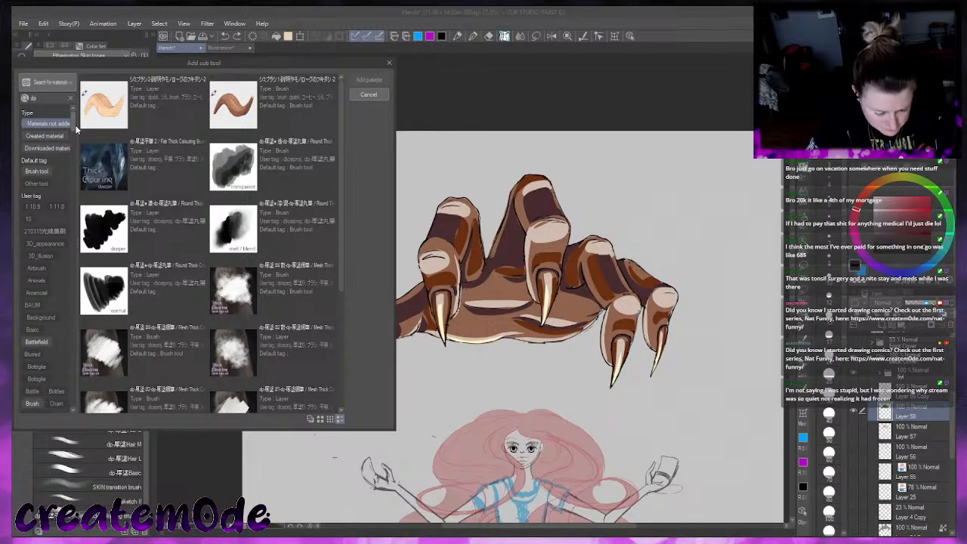
left_click(229, 224)
left_click(369, 80)
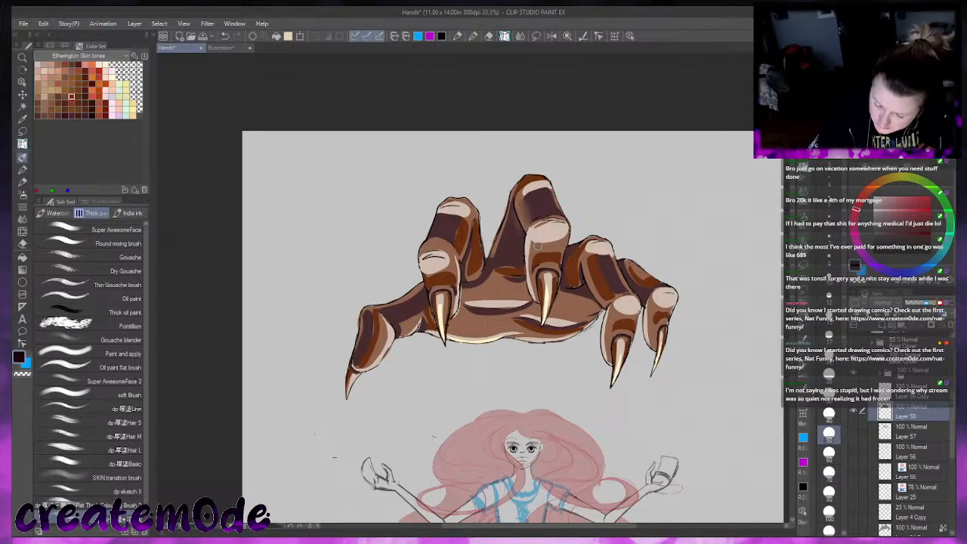
key("ctrl+z")
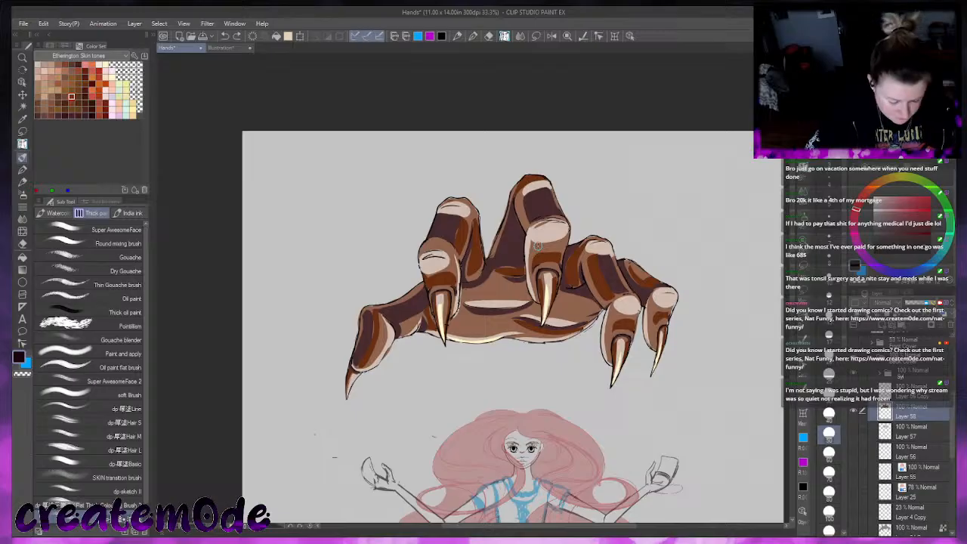
left_click(20, 220)
left_click(118, 532)
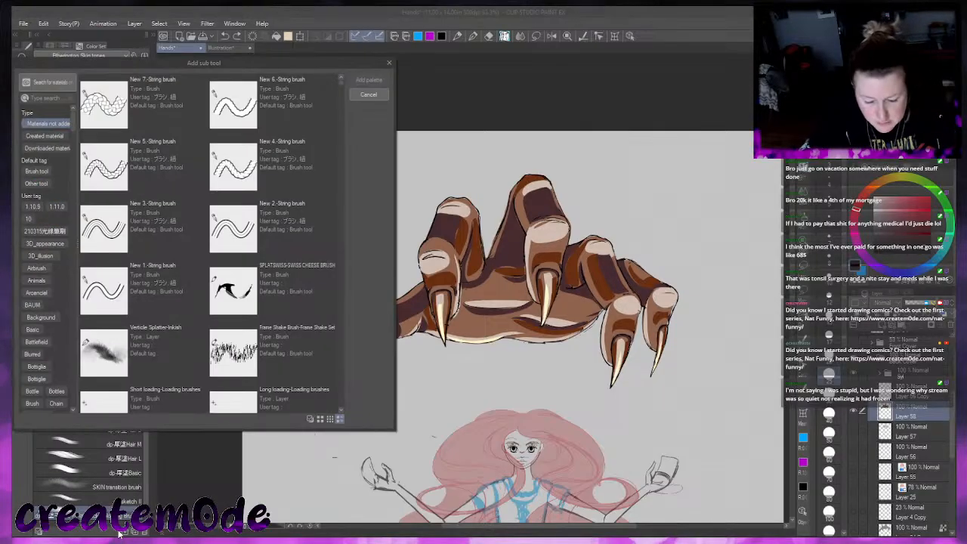
left_click(55, 100)
type("dp")
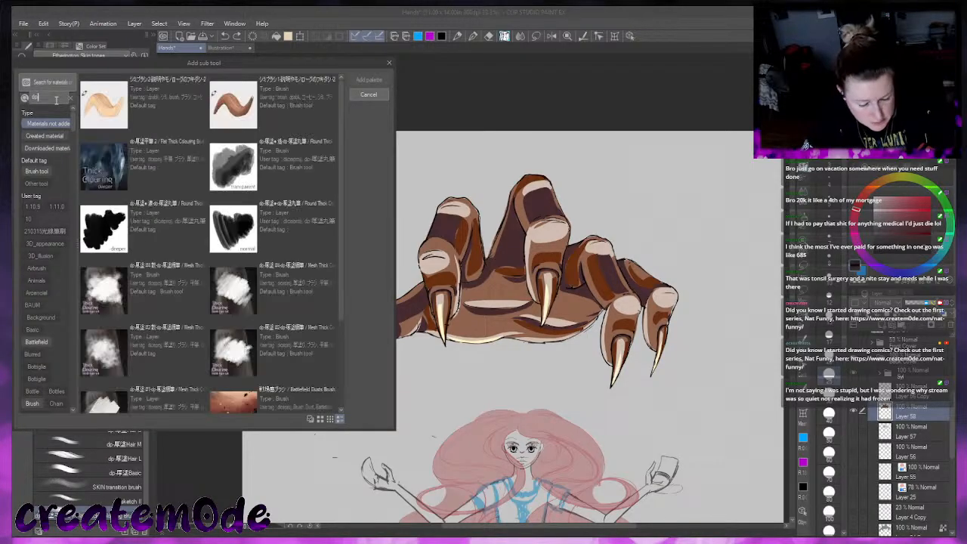
left_click_drag(341, 229, 334, 336)
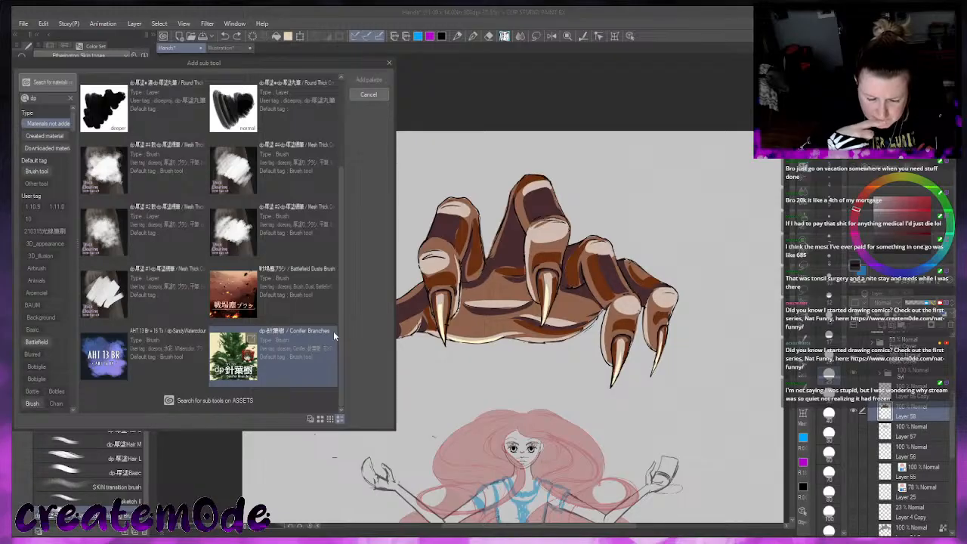
left_click(389, 62)
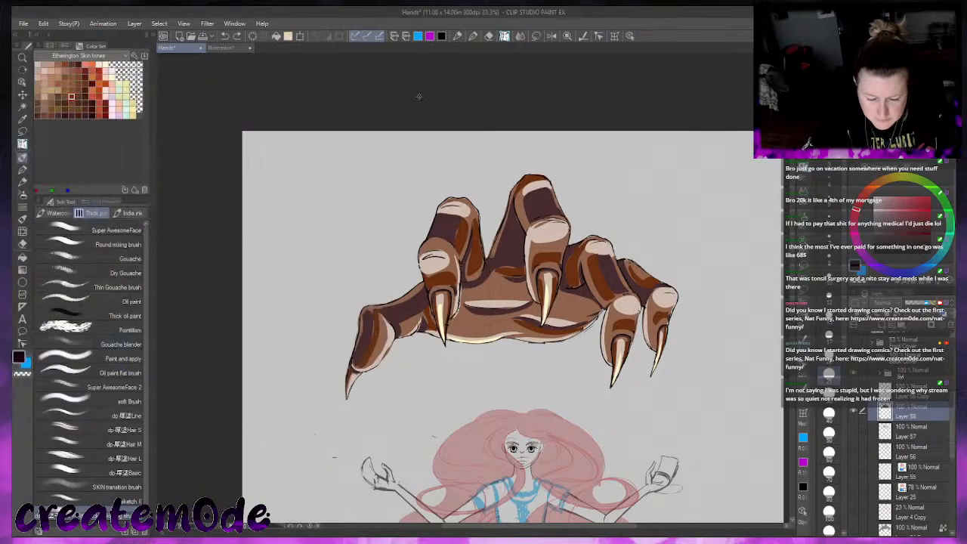
Try a pale greyish beige highlight along the palm's lower edge with the Soft bleed watercolor brush
left_click(133, 213)
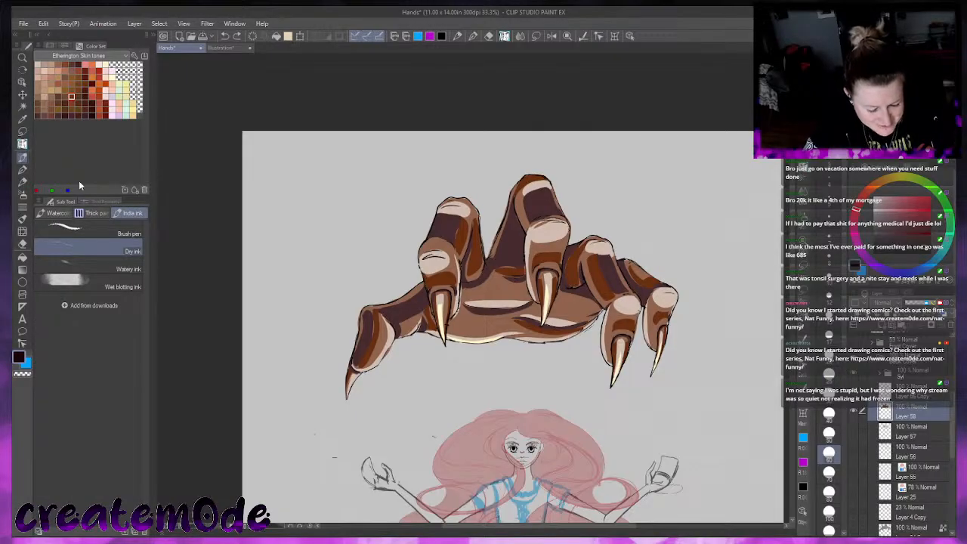
left_click(55, 213)
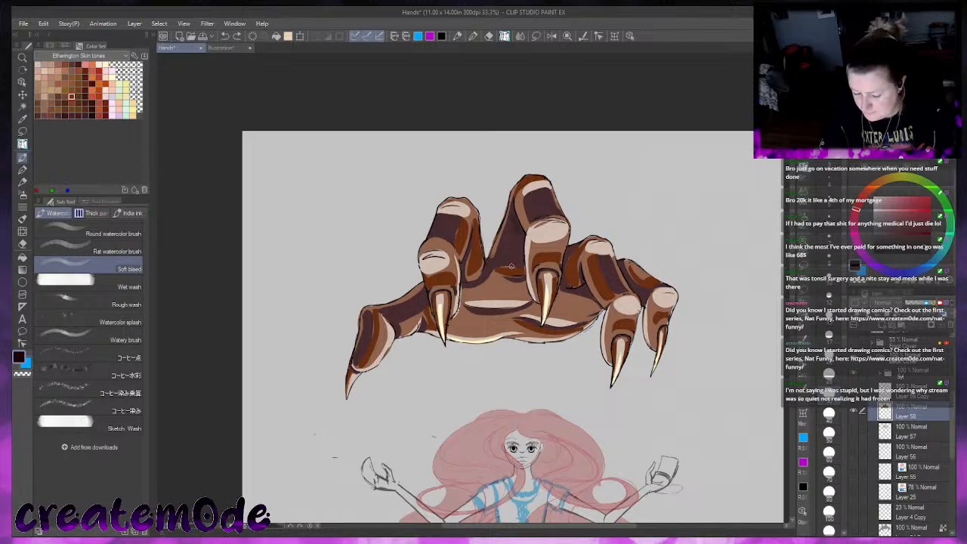
left_click(891, 165)
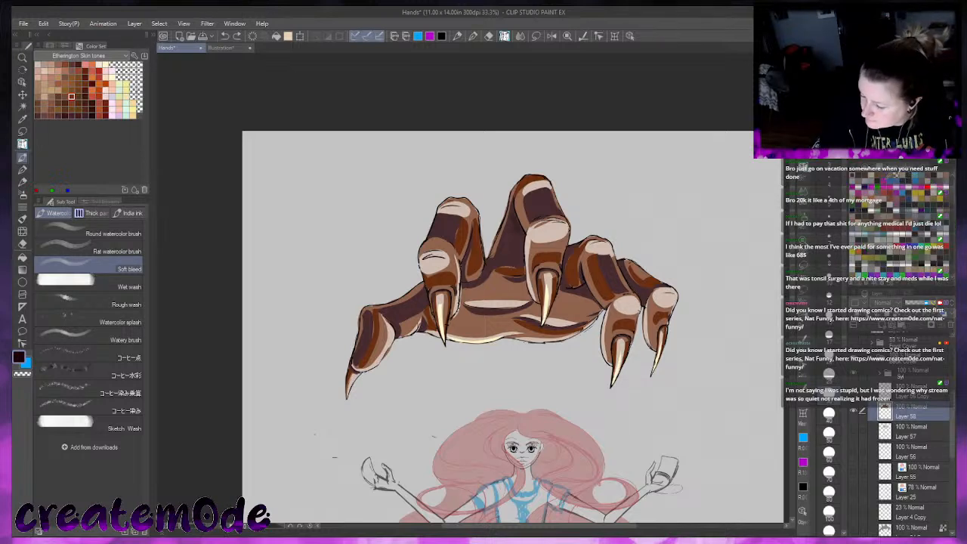
left_click(896, 175)
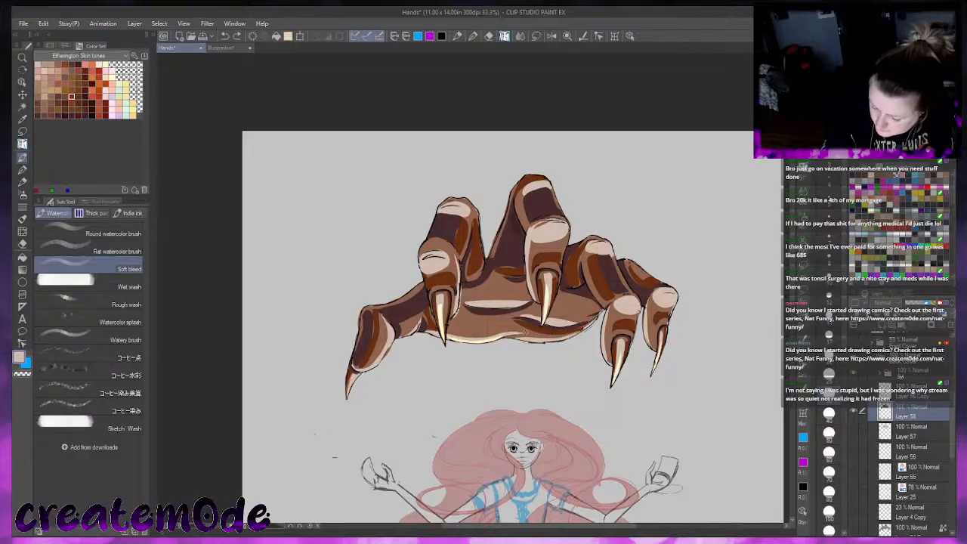
key("ctrl+z")
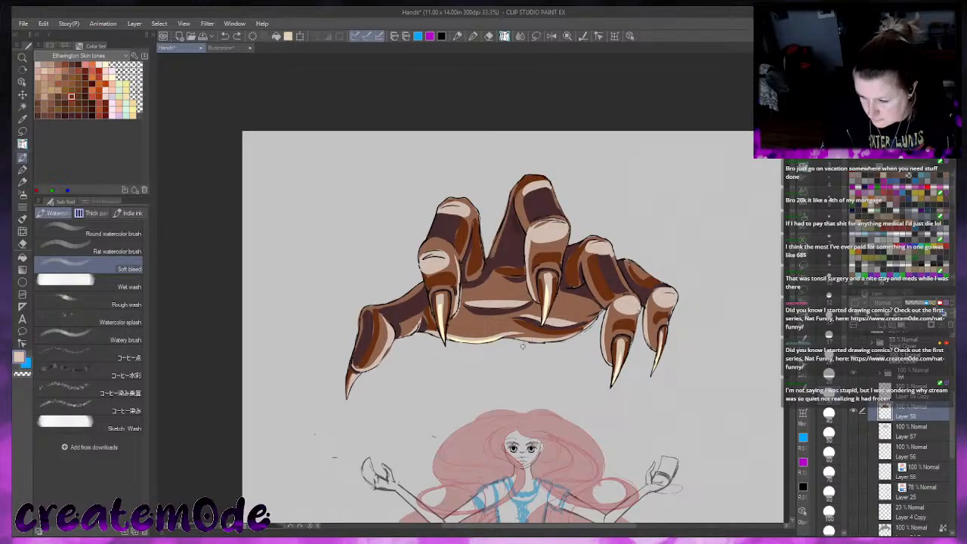
Paint pale pinkish highlights along the palm's lower edge and upper crease with an enlarged Round mixing brush
left_click(94, 215)
left_click(109, 242)
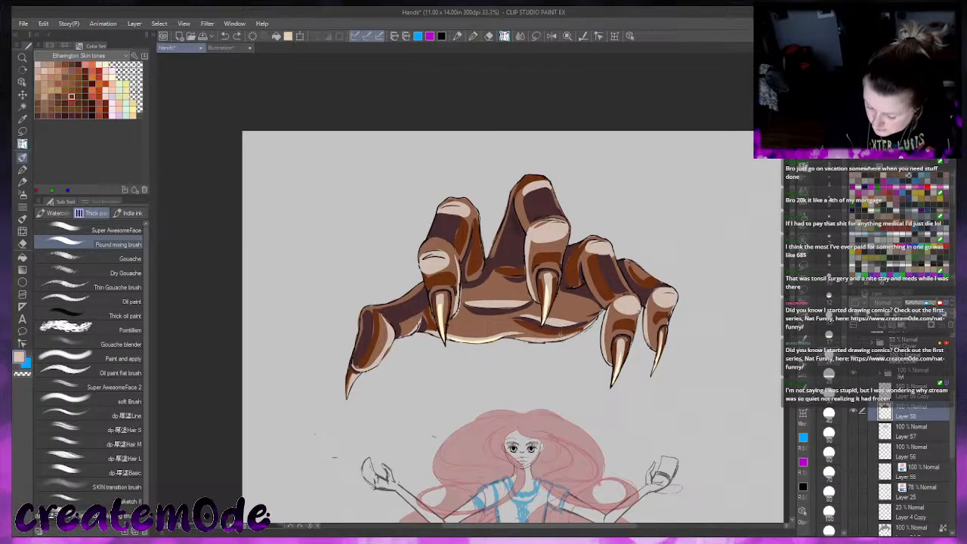
mouse_move(544, 340)
left_mouse_down()
mouse_move(582, 329)
mouse_move(559, 330)
left_mouse_up()
key("bracketright")
key("bracketright")
key("bracketright")
mouse_move(454, 333)
left_mouse_down()
mouse_move(506, 331)
mouse_move(449, 331)
mouse_move(544, 313)
mouse_move(476, 301)
mouse_move(538, 294)
left_mouse_up()
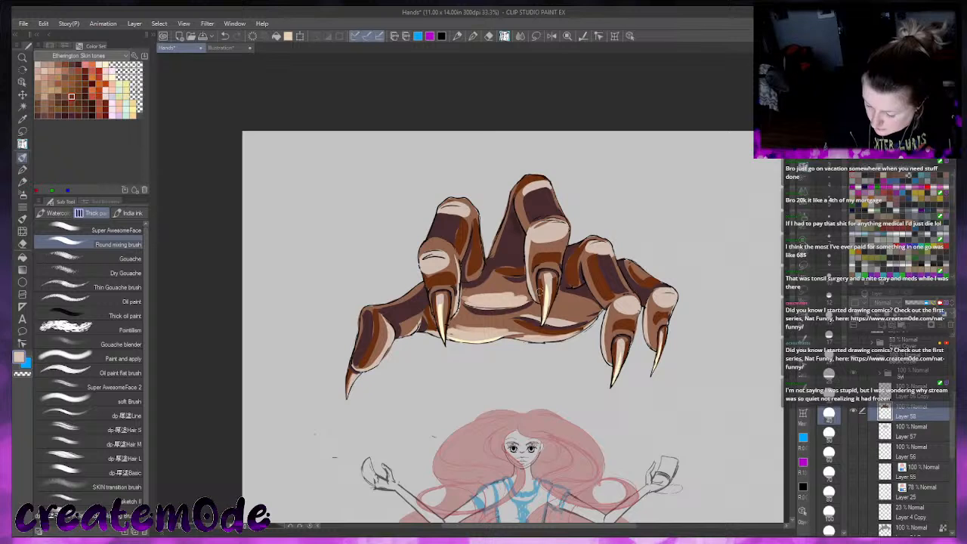
Extend the pinkish highlight along the palm's upper crease and paint near-black shadows at the middle finger's base with the Round mixing brush
left_click(509, 309, "alt")
left_click_drag(471, 309, 503, 310)
left_click(872, 175)
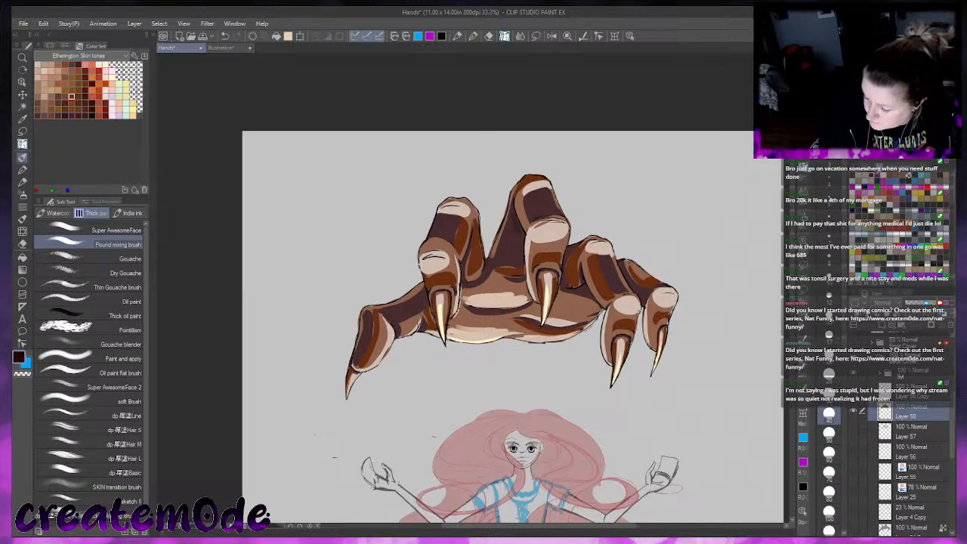
left_click(829, 395)
mouse_move(519, 225)
left_mouse_down()
mouse_move(521, 250)
mouse_move(516, 215)
mouse_move(521, 254)
mouse_move(511, 216)
mouse_move(498, 255)
left_mouse_up()
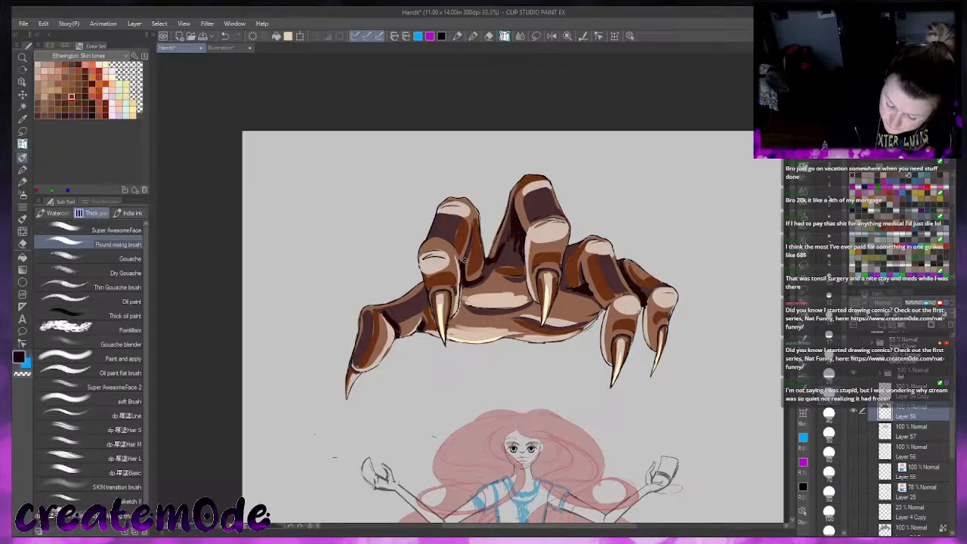
Move the downloaded dp thick melt brush into the Blend sub tool group
left_click(24, 206)
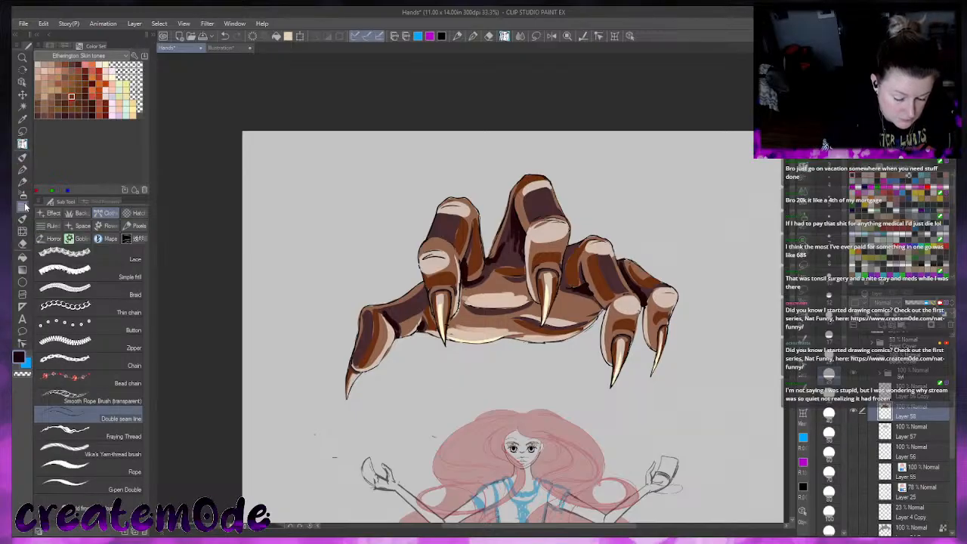
left_click(23, 219)
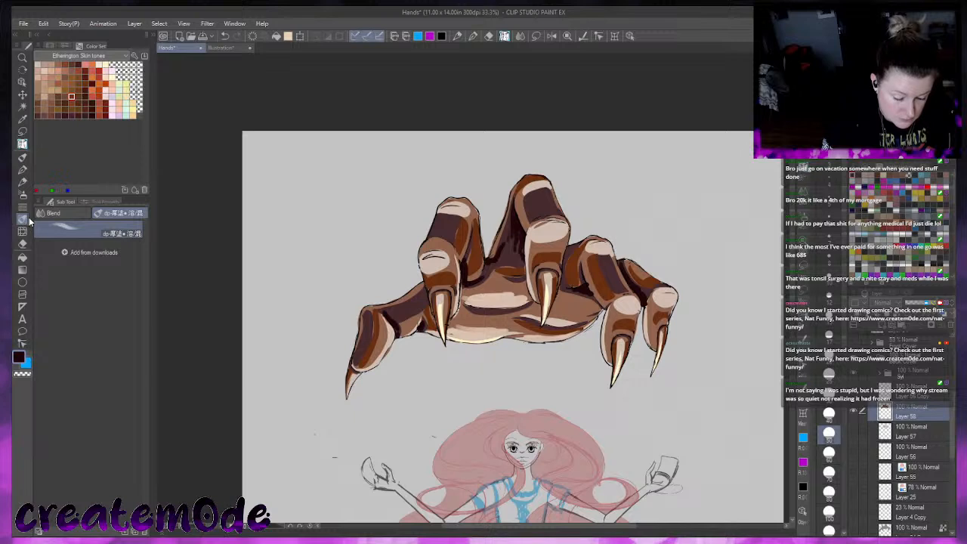
left_click_drag(85, 236, 61, 214)
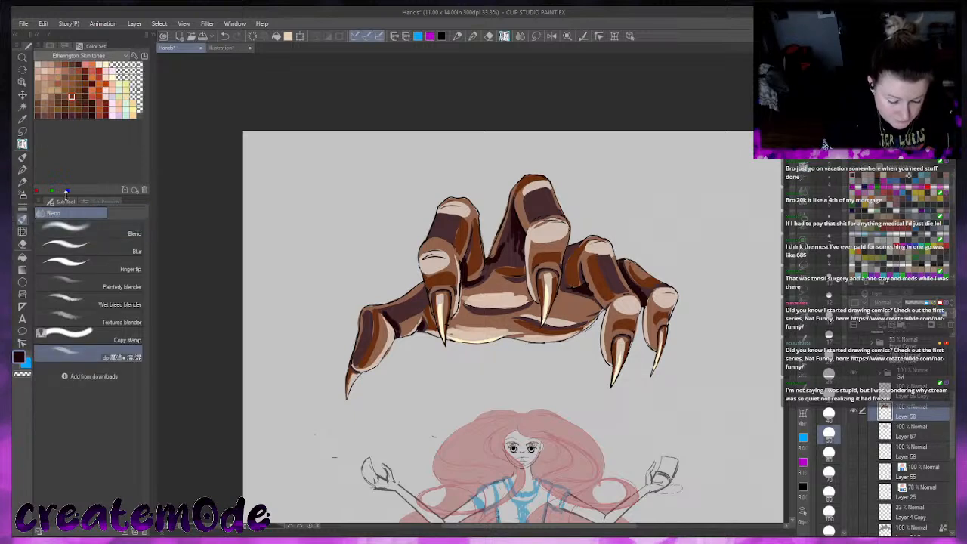
Smooth the shading of the middle finger, its claw and the neighbouring index finger with the Painterly blender
left_click(115, 220)
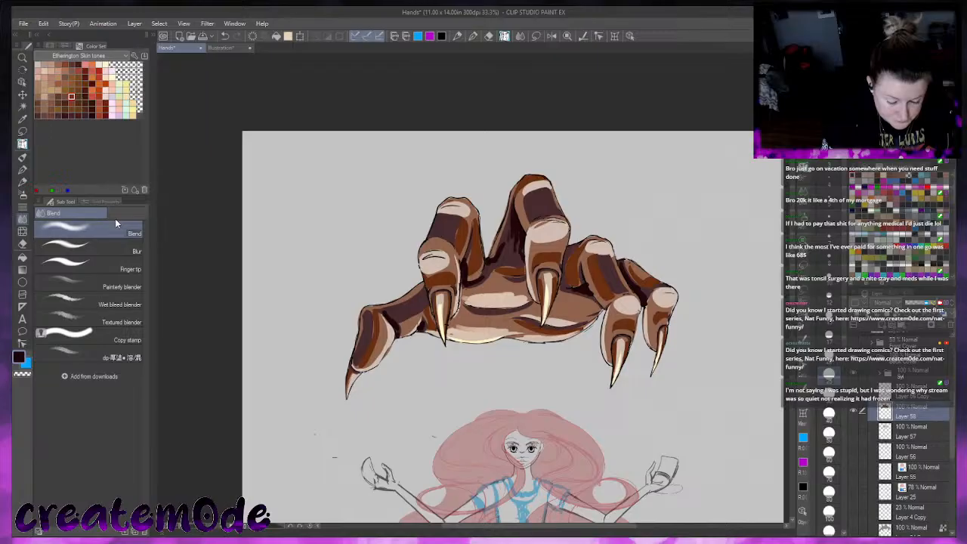
left_click(107, 281)
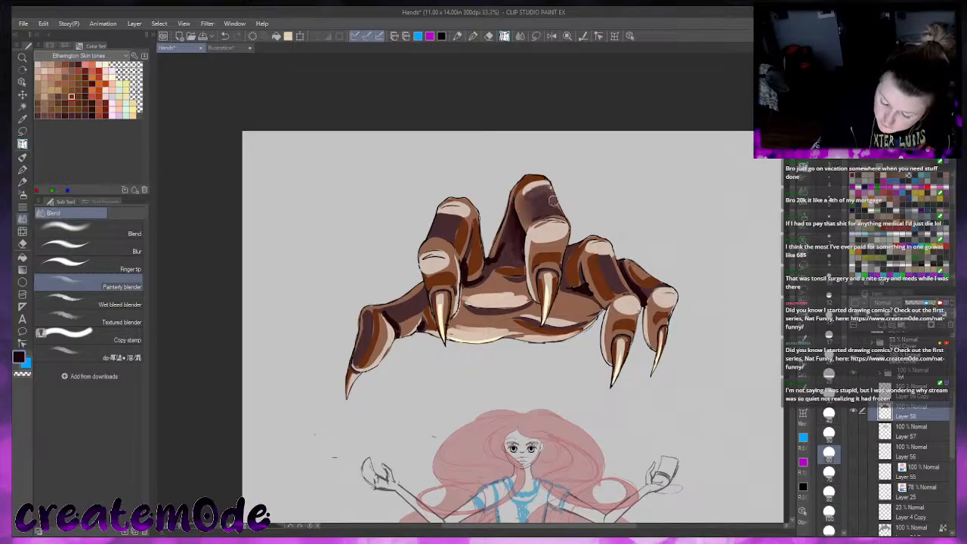
mouse_move(533, 199)
left_mouse_down()
mouse_move(542, 178)
mouse_move(525, 189)
mouse_move(527, 197)
mouse_move(546, 182)
mouse_move(527, 208)
mouse_move(548, 198)
mouse_move(519, 186)
mouse_move(515, 202)
mouse_move(545, 188)
mouse_move(553, 215)
mouse_move(545, 239)
mouse_move(564, 216)
mouse_move(539, 235)
mouse_move(558, 224)
mouse_move(551, 220)
mouse_move(564, 237)
mouse_move(531, 232)
mouse_move(529, 210)
mouse_move(523, 220)
mouse_move(547, 189)
left_mouse_up()
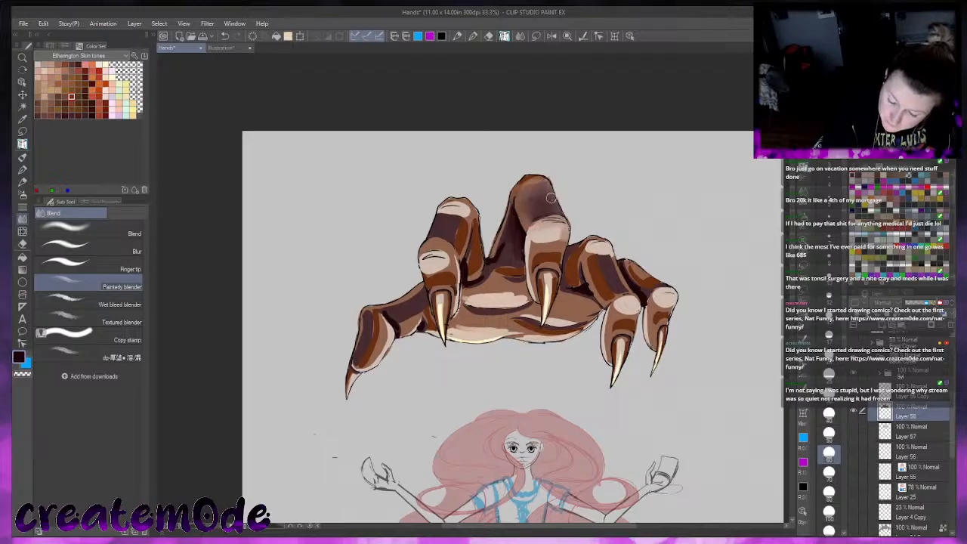
mouse_move(546, 236)
left_mouse_down()
mouse_move(558, 257)
mouse_move(539, 254)
mouse_move(557, 249)
mouse_move(561, 260)
mouse_move(533, 267)
mouse_move(534, 238)
mouse_move(557, 244)
mouse_move(559, 259)
mouse_move(555, 241)
mouse_move(541, 242)
mouse_move(545, 229)
mouse_move(552, 268)
mouse_move(569, 274)
mouse_move(551, 287)
mouse_move(541, 276)
mouse_move(547, 290)
mouse_move(546, 268)
mouse_move(550, 287)
mouse_move(541, 273)
mouse_move(536, 297)
left_mouse_up()
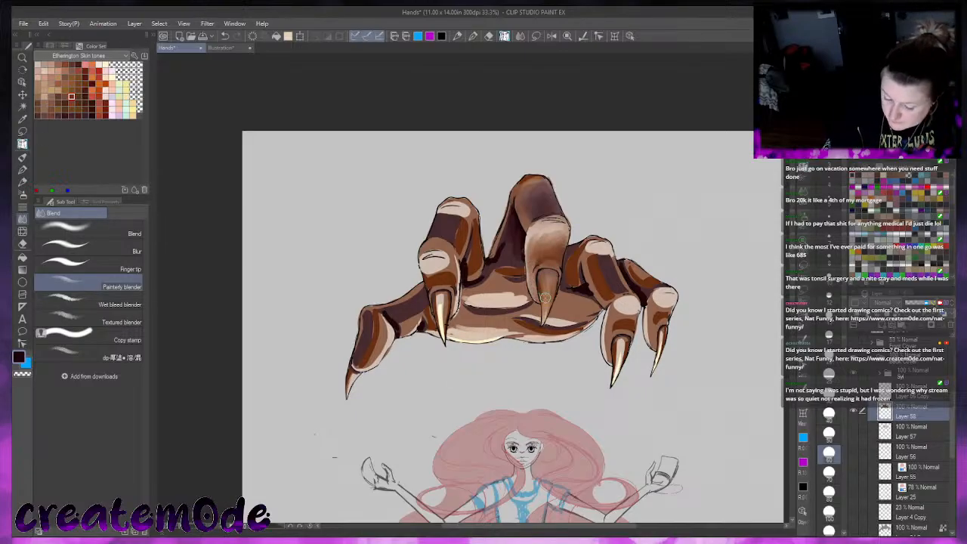
mouse_move(441, 297)
left_mouse_down()
mouse_move(447, 324)
mouse_move(467, 270)
mouse_move(443, 298)
mouse_move(449, 331)
mouse_move(441, 281)
mouse_move(437, 299)
mouse_move(453, 290)
mouse_move(454, 309)
mouse_move(452, 264)
mouse_move(455, 281)
mouse_move(426, 270)
mouse_move(435, 265)
mouse_move(445, 277)
mouse_move(448, 263)
mouse_move(456, 278)
mouse_move(433, 279)
mouse_move(432, 290)
mouse_move(454, 286)
mouse_move(453, 261)
mouse_move(457, 290)
left_mouse_up()
mouse_move(439, 244)
left_mouse_down()
mouse_move(428, 269)
mouse_move(434, 242)
mouse_move(445, 242)
mouse_move(452, 266)
mouse_move(453, 226)
mouse_move(440, 237)
mouse_move(455, 216)
mouse_move(442, 216)
mouse_move(464, 213)
mouse_move(442, 208)
mouse_move(453, 202)
mouse_move(474, 219)
mouse_move(461, 256)
mouse_move(449, 226)
mouse_move(477, 225)
mouse_move(467, 268)
mouse_move(476, 278)
mouse_move(475, 238)
mouse_move(467, 260)
mouse_move(474, 218)
left_mouse_up()
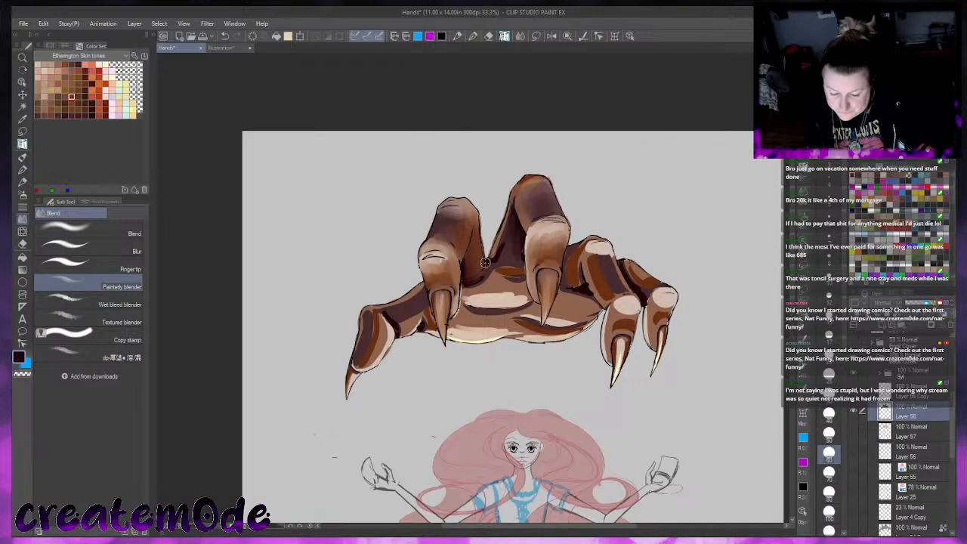
Blend the area between the two tallest fingers, the palm creases, and the ring and little fingers with the Painterly blender
mouse_move(509, 236)
left_mouse_down()
mouse_move(509, 208)
mouse_move(495, 257)
mouse_move(506, 222)
mouse_move(511, 236)
mouse_move(487, 268)
mouse_move(521, 259)
left_mouse_up()
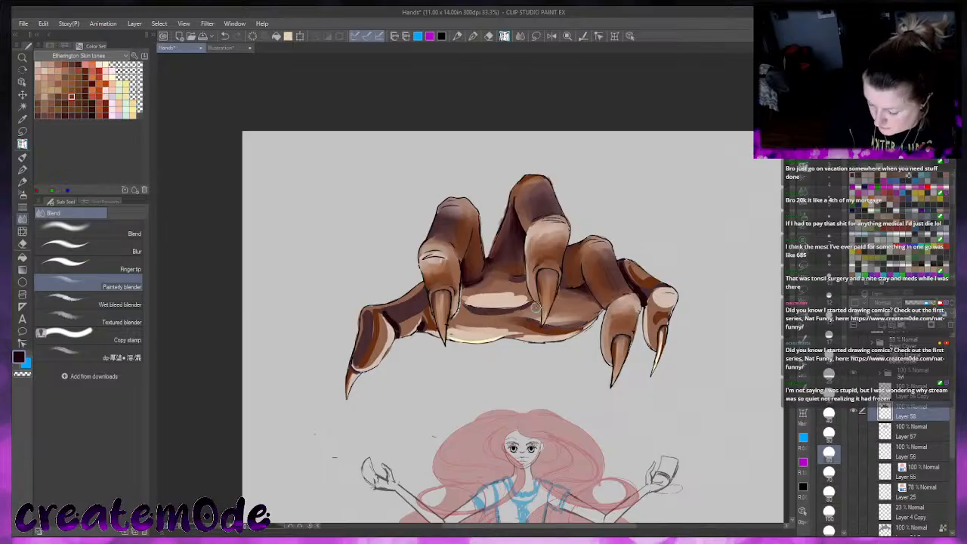
mouse_move(499, 297)
left_mouse_down()
mouse_move(472, 296)
mouse_move(525, 295)
mouse_move(493, 290)
mouse_move(517, 281)
mouse_move(466, 290)
left_mouse_up()
mouse_move(477, 332)
left_mouse_down()
mouse_move(556, 334)
mouse_move(521, 332)
mouse_move(588, 323)
mouse_move(551, 329)
mouse_move(565, 334)
mouse_move(499, 321)
mouse_move(453, 332)
mouse_move(450, 324)
mouse_move(470, 337)
mouse_move(555, 336)
mouse_move(627, 292)
left_mouse_up()
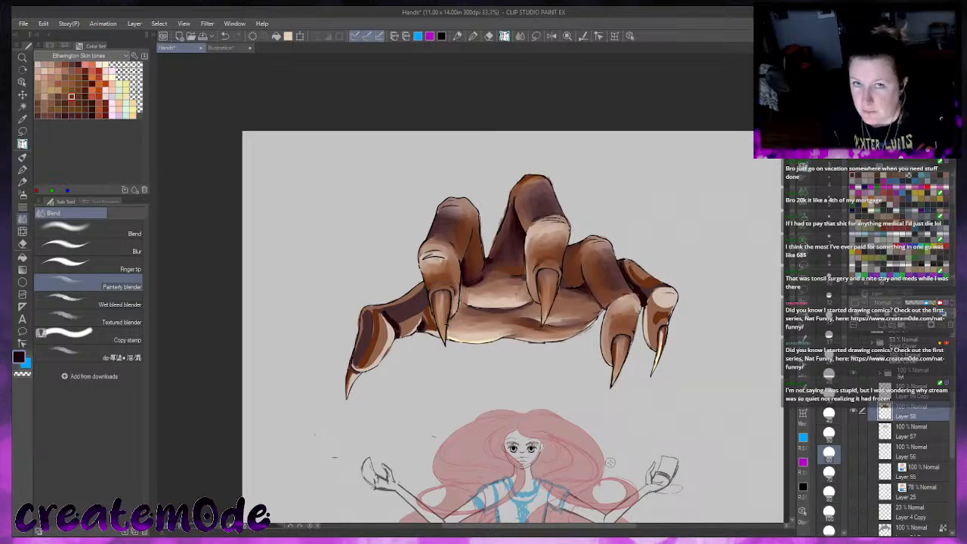
left_click_drag(615, 340, 617, 365)
mouse_move(663, 334)
left_mouse_down()
mouse_move(653, 380)
mouse_move(653, 307)
mouse_move(670, 308)
mouse_move(665, 300)
mouse_move(653, 323)
mouse_move(632, 266)
mouse_move(659, 284)
mouse_move(647, 293)
mouse_move(668, 289)
mouse_move(671, 306)
left_mouse_up()
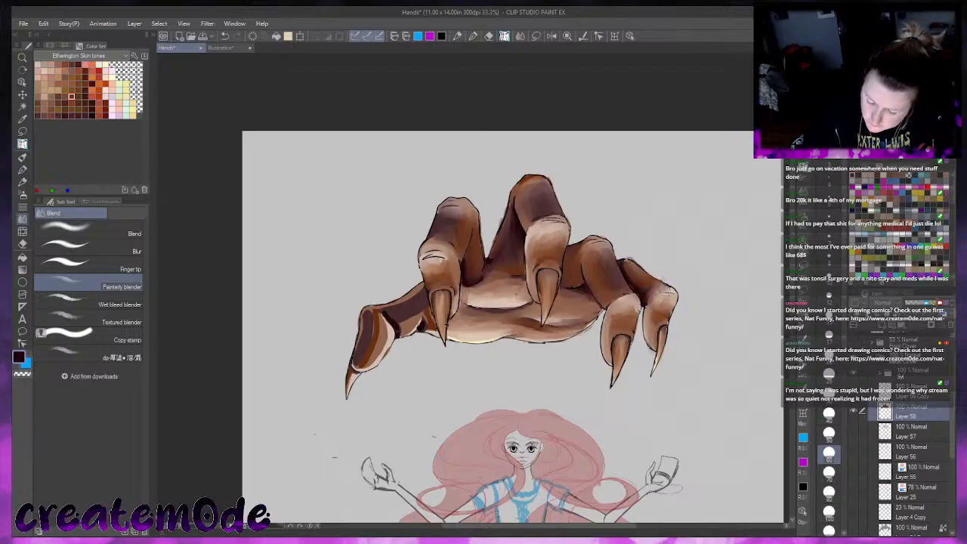
Blend the thumb from its claw to the palm with the Painterly blender and save the file
left_click_drag(357, 373, 343, 395)
mouse_move(378, 352)
left_mouse_down()
mouse_move(358, 363)
mouse_move(389, 338)
mouse_move(383, 349)
left_mouse_up()
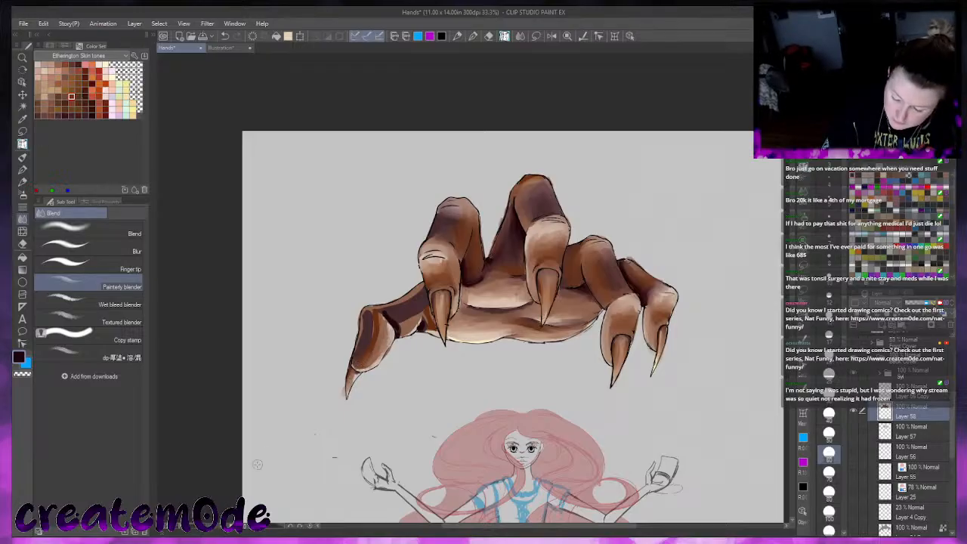
mouse_move(420, 323)
left_mouse_down()
mouse_move(431, 289)
mouse_move(403, 327)
mouse_move(426, 320)
mouse_move(415, 317)
mouse_move(423, 286)
mouse_move(371, 309)
mouse_move(360, 329)
mouse_move(368, 310)
mouse_move(402, 325)
mouse_move(384, 310)
mouse_move(379, 333)
mouse_move(391, 313)
left_mouse_up()
key("ctrl+s")
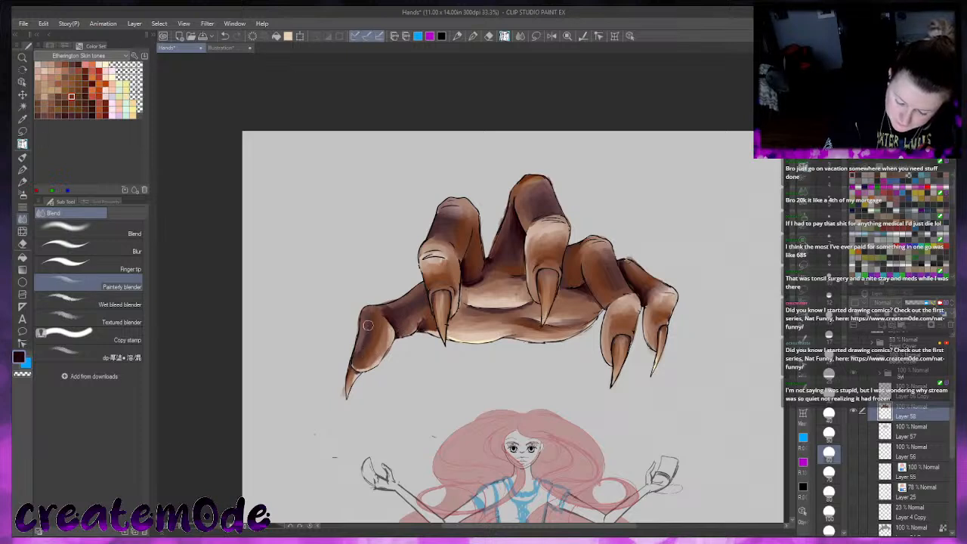
left_click_drag(379, 334, 354, 376)
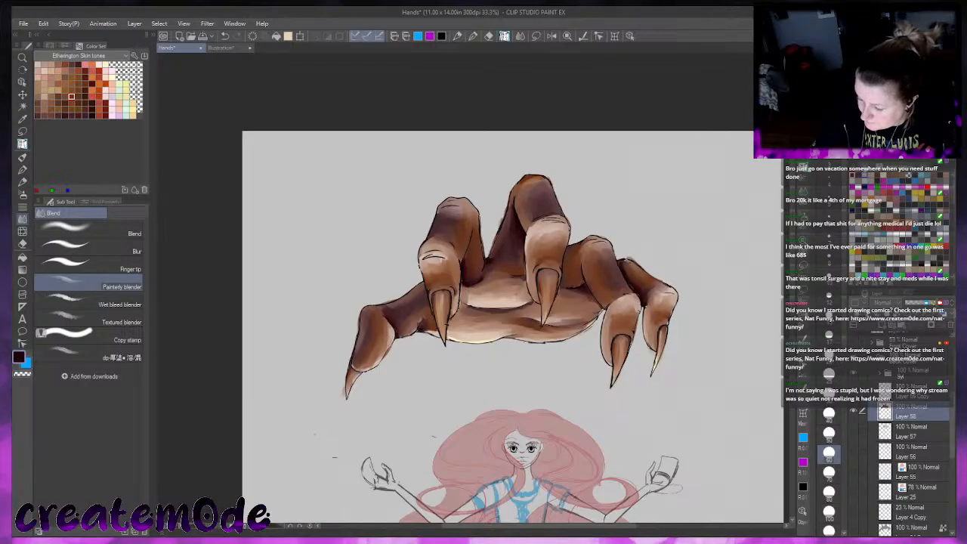
Paint pale beige highlights along the middle finger's inner edge and on the claws with the Thick oil paint brush
left_click(22, 156)
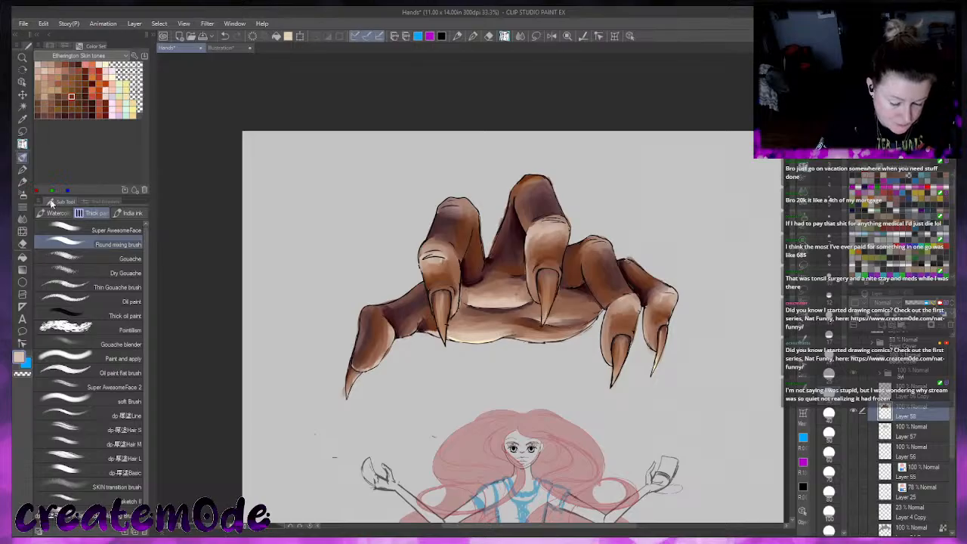
left_click(136, 304)
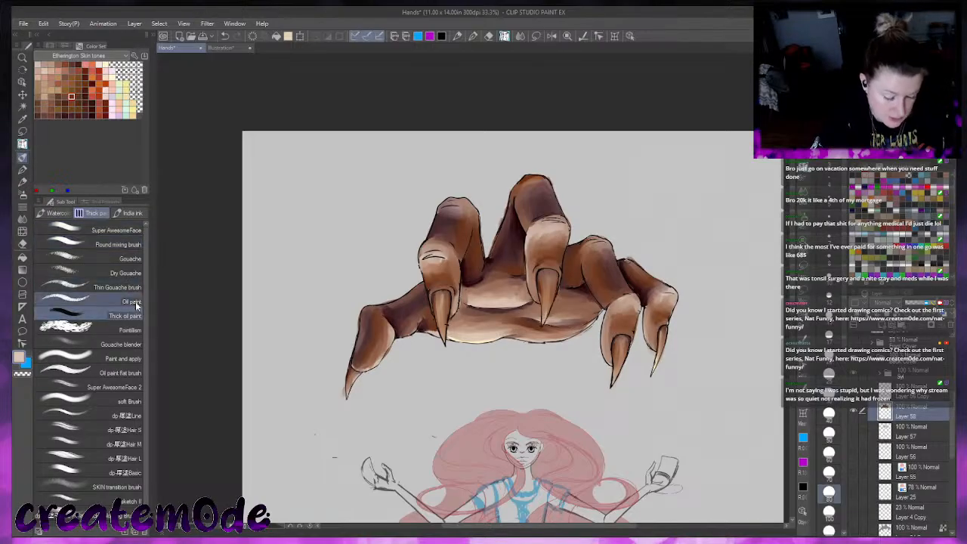
left_click(127, 316)
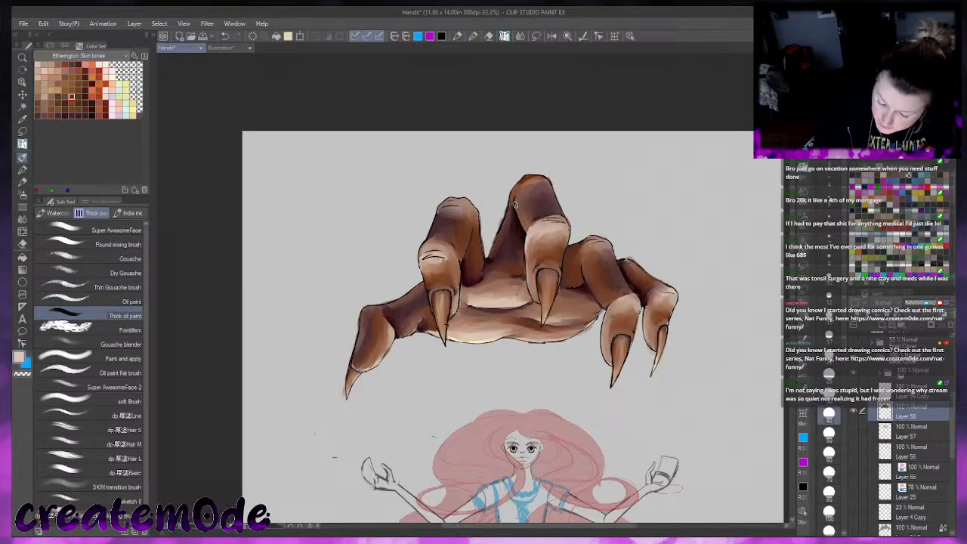
mouse_move(516, 201)
left_mouse_down()
mouse_move(533, 239)
mouse_move(526, 276)
left_mouse_up()
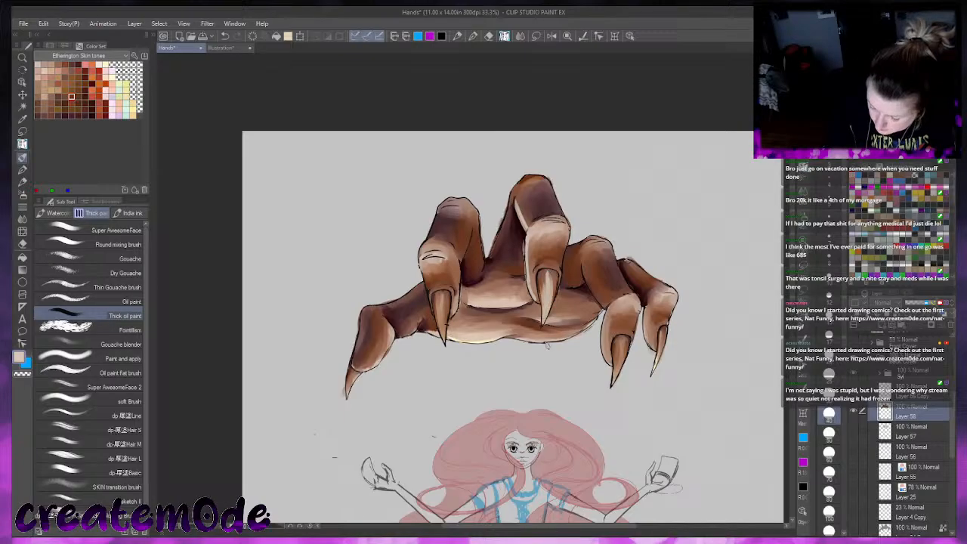
left_click_drag(621, 338, 615, 378)
left_click_drag(663, 331, 656, 365)
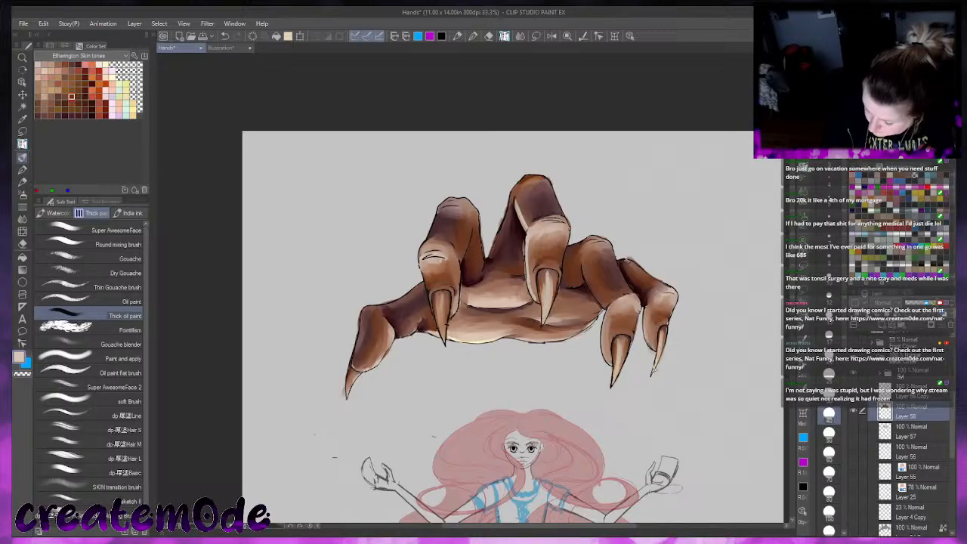
left_click_drag(439, 293, 444, 343)
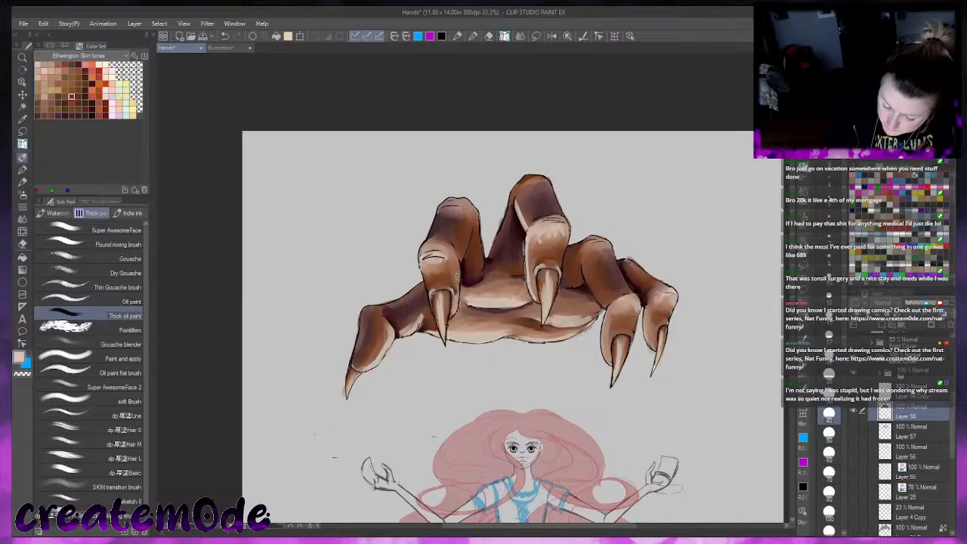
Add pale edge highlights along the ring finger and its fingertip and along the index finger's inner side
left_click_drag(606, 308, 604, 360)
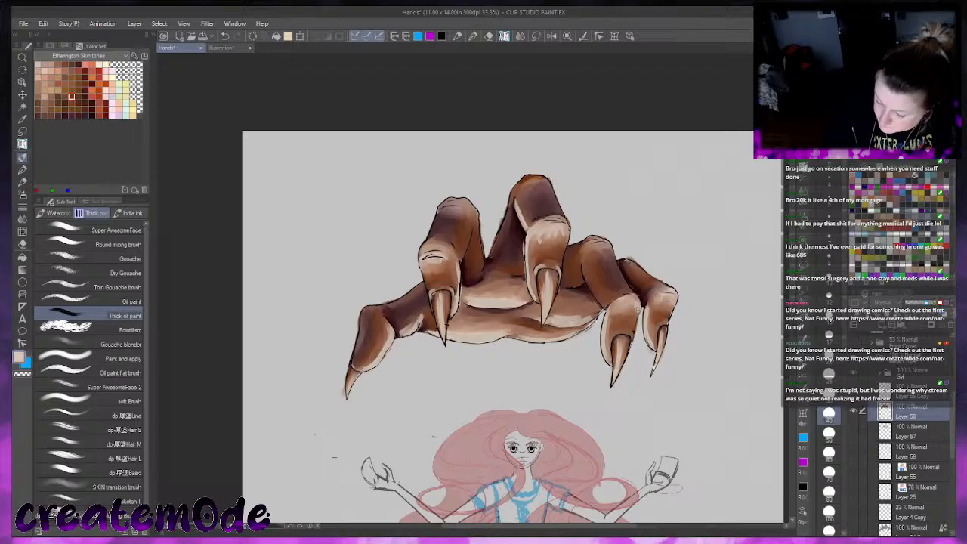
left_click_drag(582, 267, 602, 306)
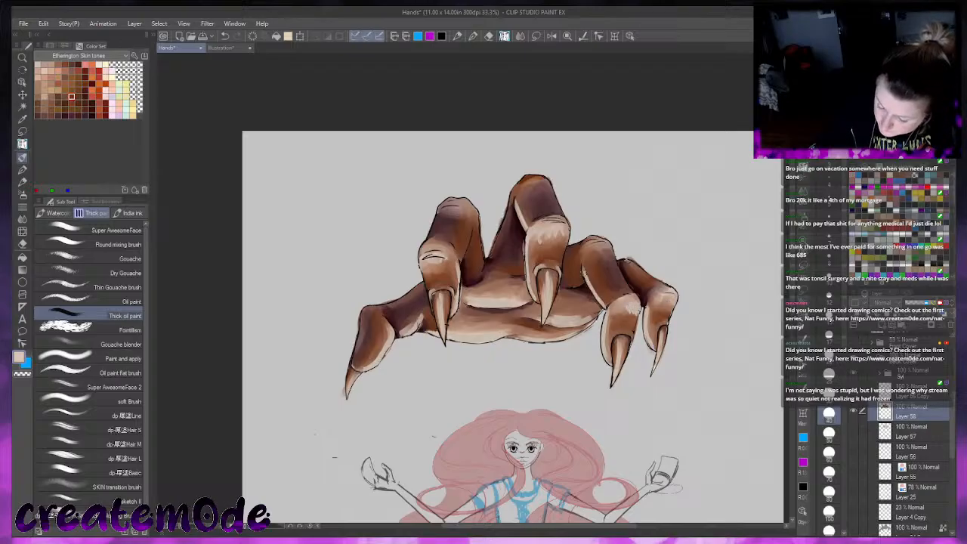
left_click_drag(463, 257, 469, 237)
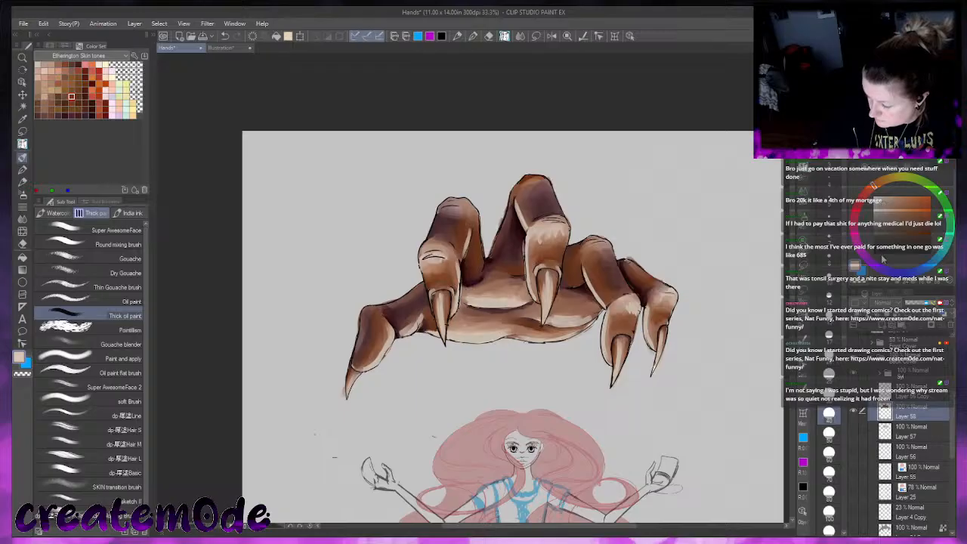
Switch the brush colour to a blue hue, try a dark blue stroke along the little finger's upper edge and undo it
left_click(937, 262)
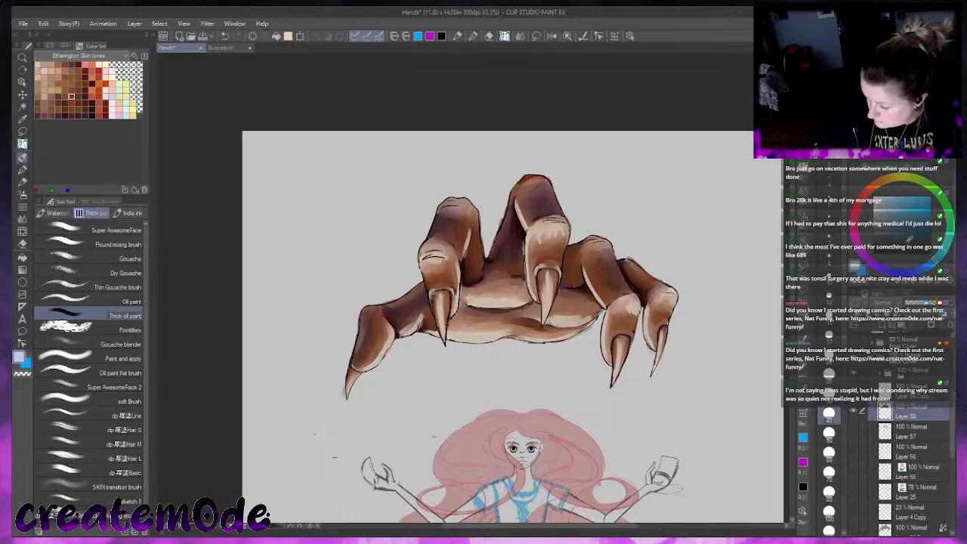
left_click(904, 235)
left_click_drag(626, 260, 668, 284)
key("ctrl+z")
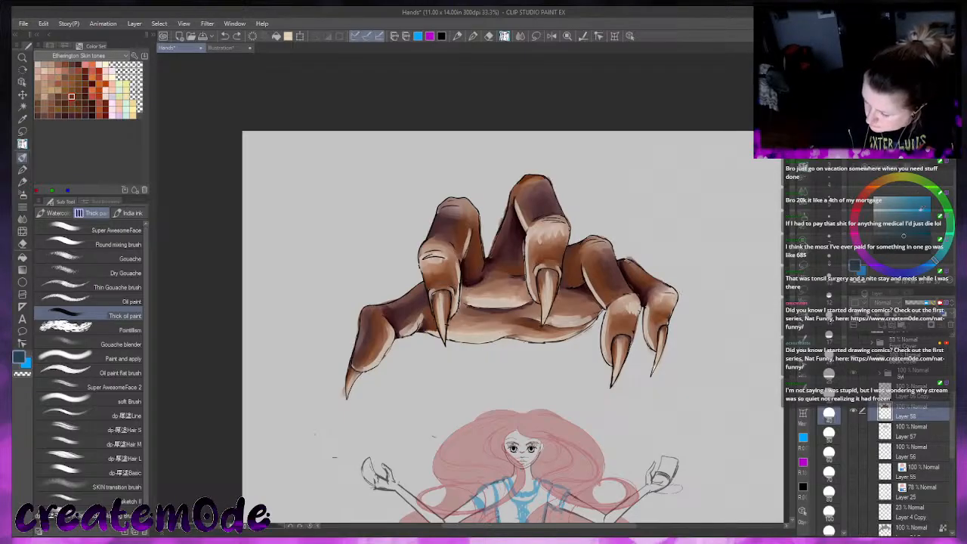
Paint a pale blue rim light along the upper edges of the little finger and the index finger
left_click(888, 201)
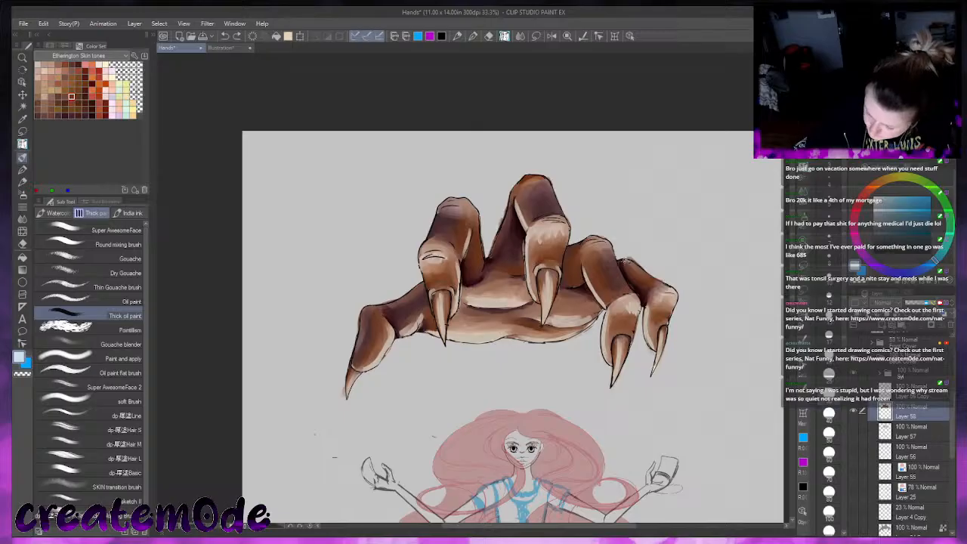
left_click_drag(626, 260, 665, 285)
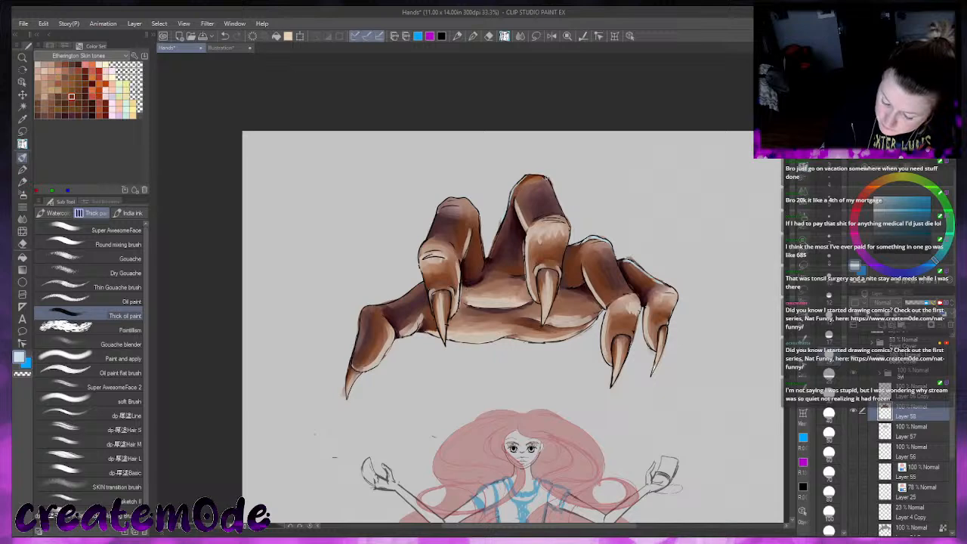
mouse_move(460, 197)
left_mouse_down()
mouse_move(442, 203)
mouse_move(479, 216)
mouse_move(483, 252)
left_mouse_up()
left_click_drag(476, 211, 481, 234)
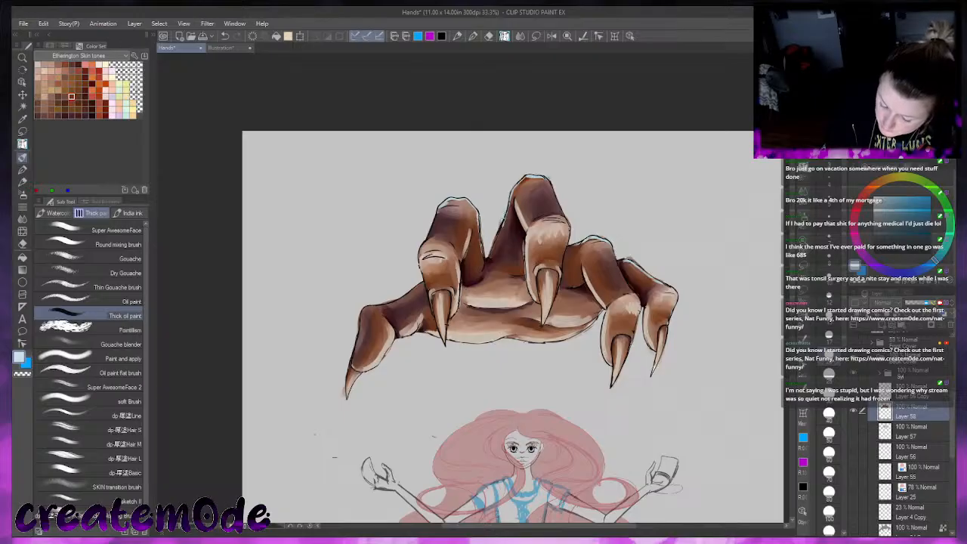
Add a pale blue rim light along the thumb's upper and outer edges and the index finger's outer edge
left_click_drag(359, 310, 418, 283)
mouse_move(362, 307)
left_mouse_down()
mouse_move(352, 358)
mouse_move(358, 331)
left_mouse_up()
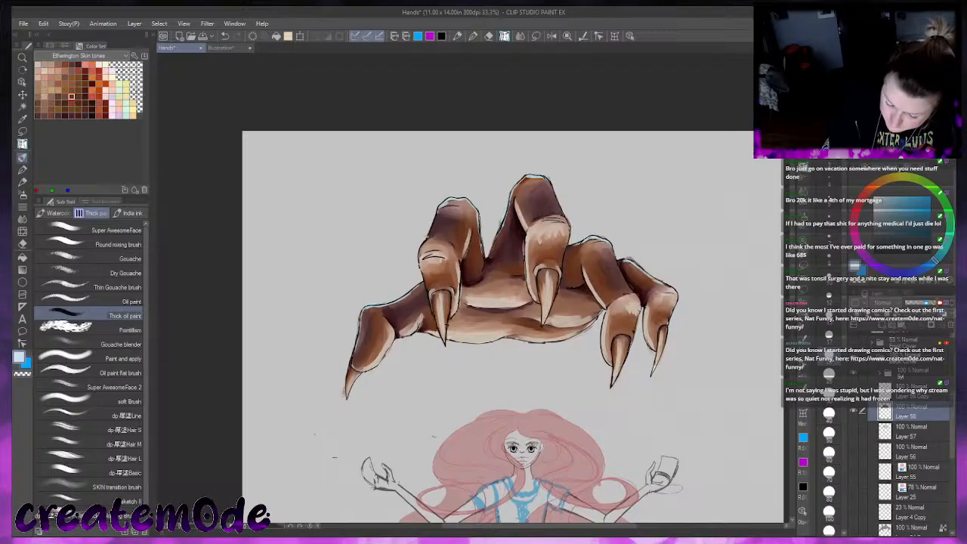
left_click_drag(431, 226, 435, 217)
left_click_drag(418, 256, 422, 246)
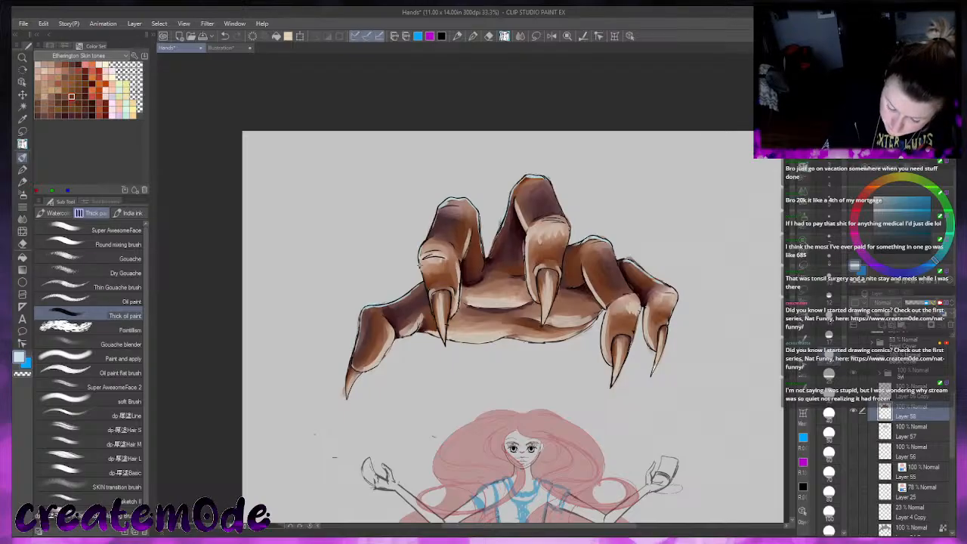
Add pale blue rim strokes to the middle finger's outer edge and knuckle and between the ring and little fingers
left_click_drag(551, 184, 566, 216)
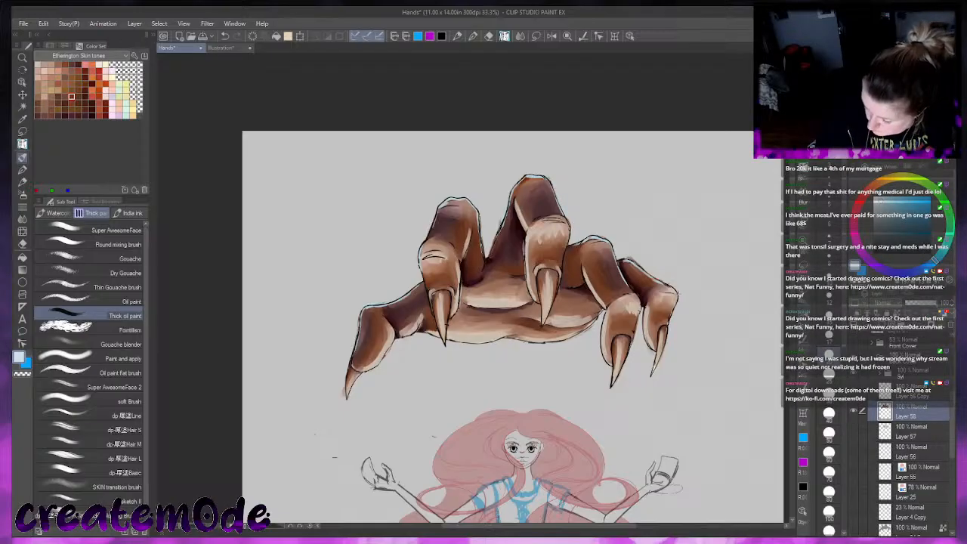
left_click_drag(631, 288, 640, 301)
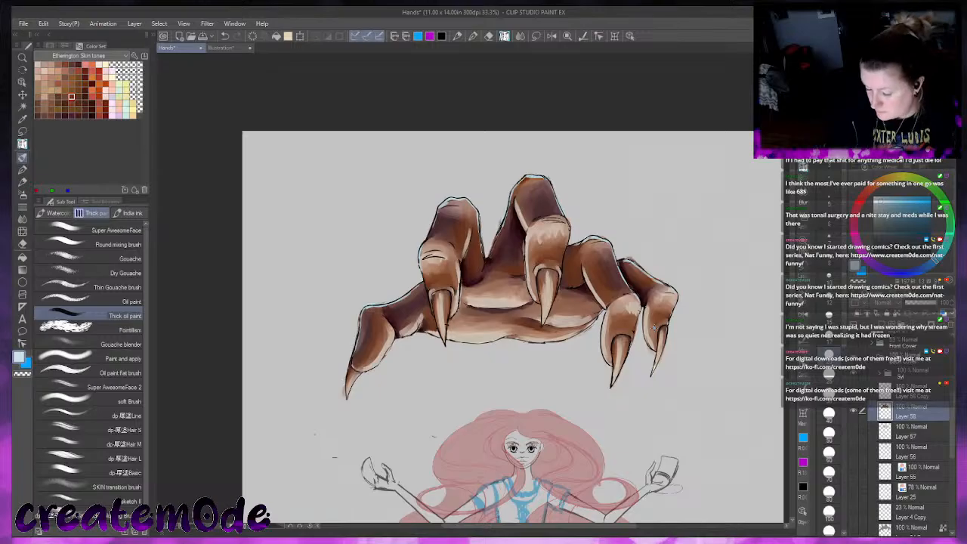
left_click_drag(535, 222, 554, 218)
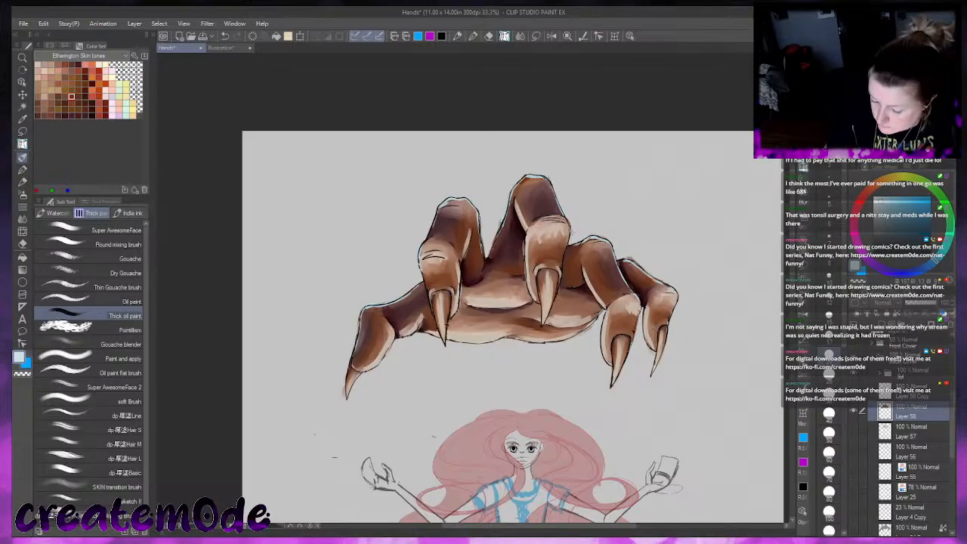
Add pale blue rim strokes over the index, ring and little fingers' knuckles and along the middle fingertip's outer edge
left_click_drag(424, 244, 440, 240)
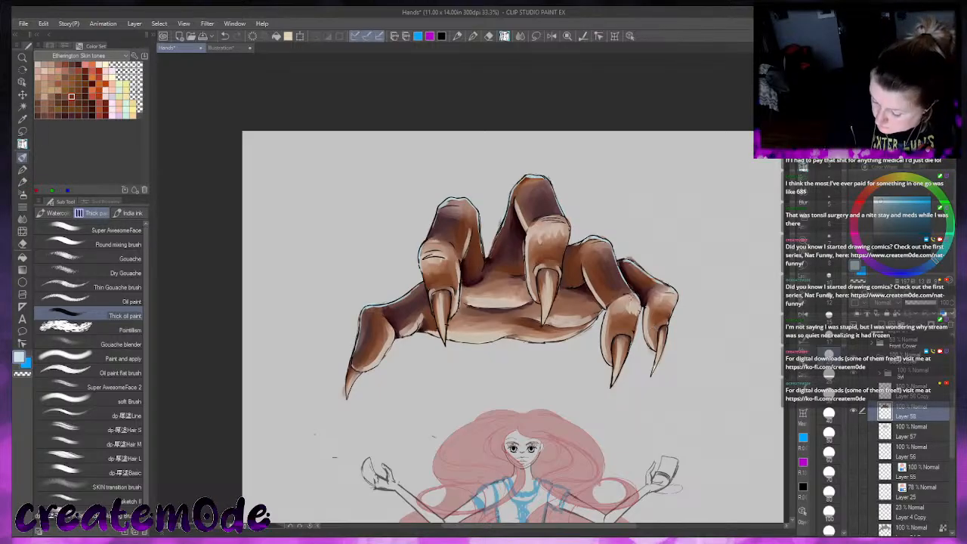
left_click_drag(632, 293, 616, 301)
left_click_drag(675, 292, 660, 296)
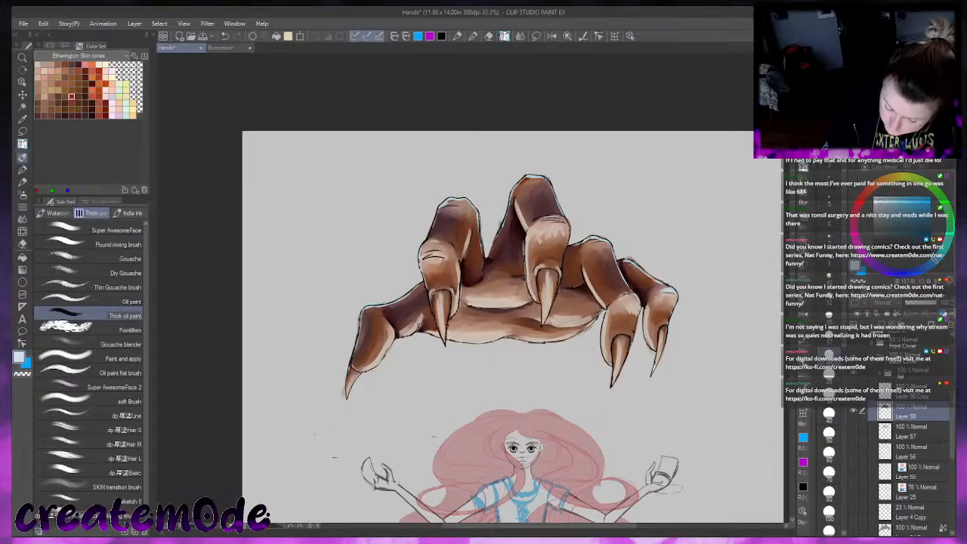
left_click_drag(569, 222, 564, 257)
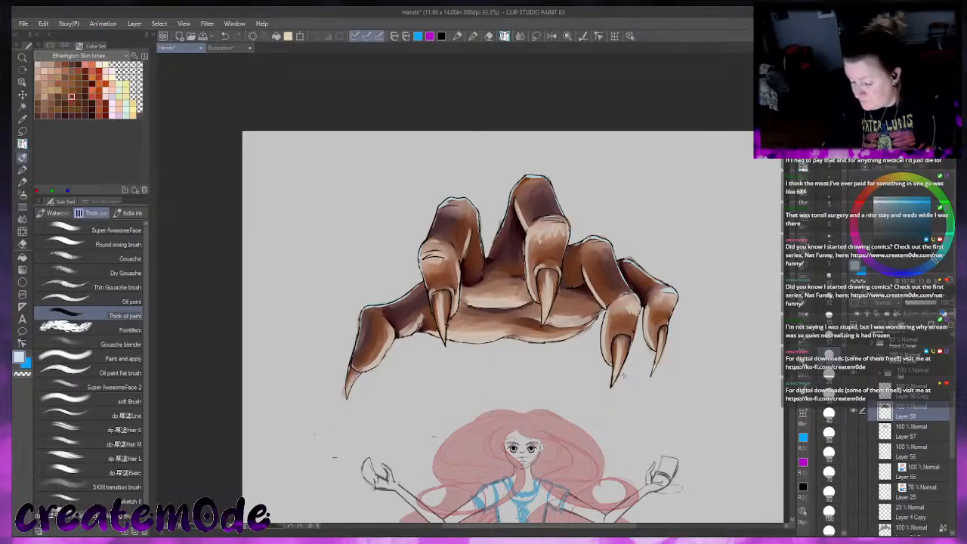
Paint pale blue rim strokes along the outer edges of the ring and little fingertips and on the middle, index and thumb claws
left_click_drag(639, 300, 634, 340)
left_click_drag(676, 291, 659, 366)
left_click_drag(559, 274, 551, 306)
left_click_drag(436, 297, 439, 332)
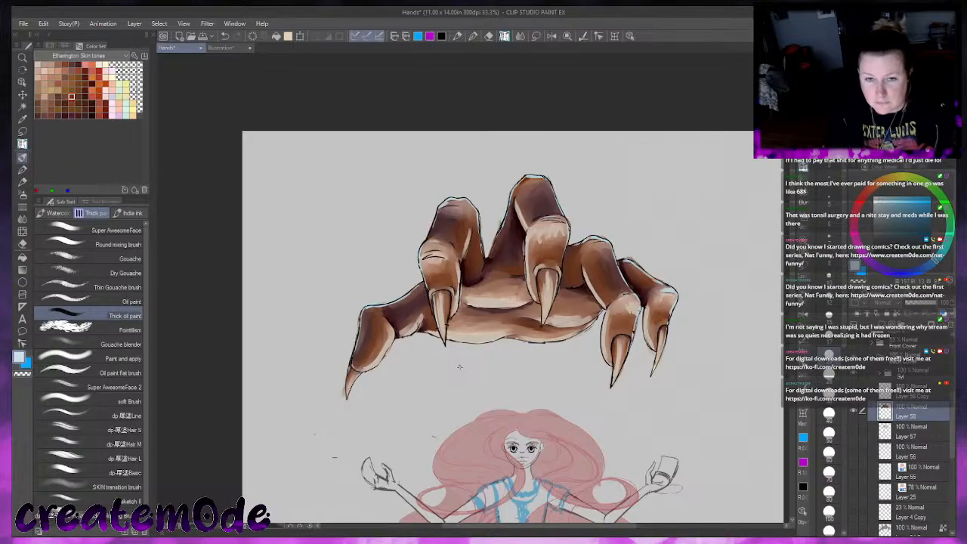
left_click_drag(350, 368, 347, 387)
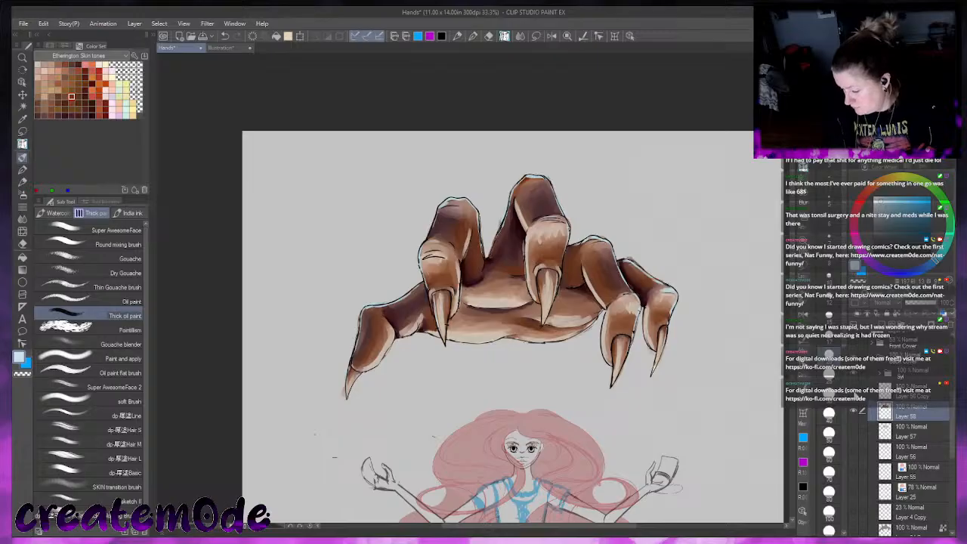
Hide the line art and paint very dark blue shadows along the edges of the thumb's and index finger's claws
left_click(855, 402)
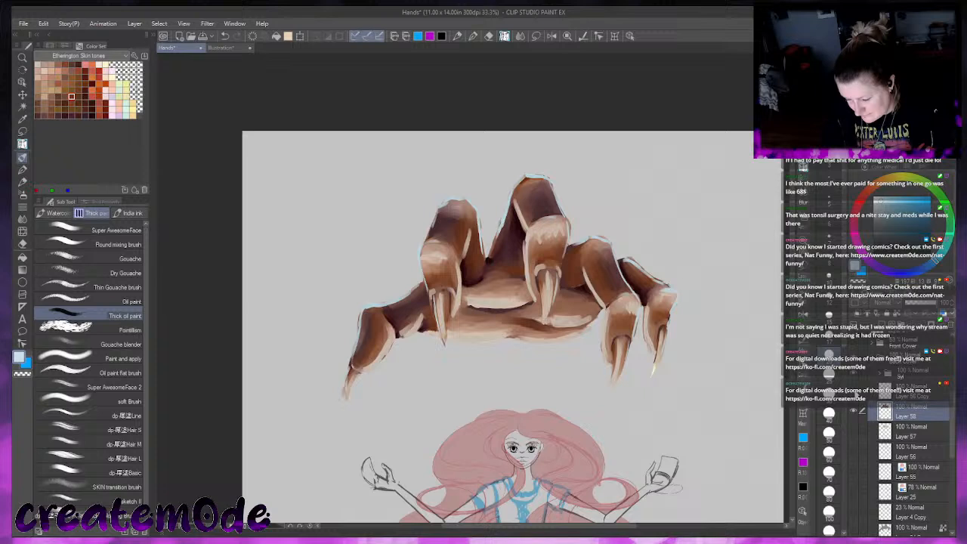
key("x")
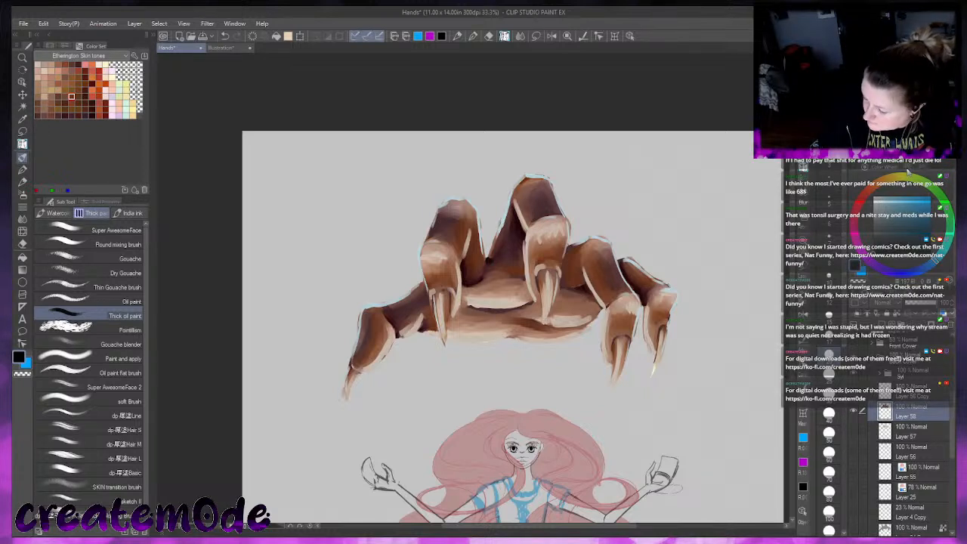
left_click(883, 241)
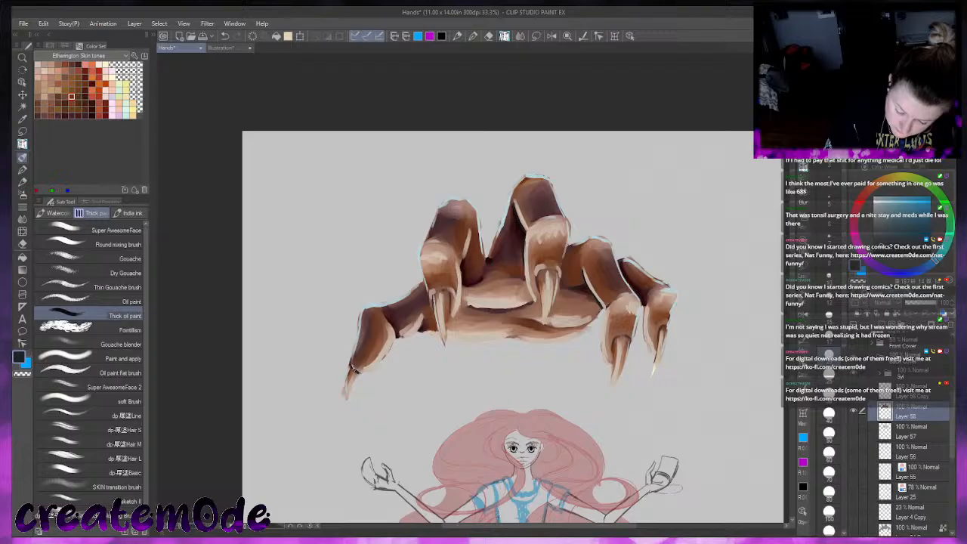
left_click_drag(353, 365, 348, 379)
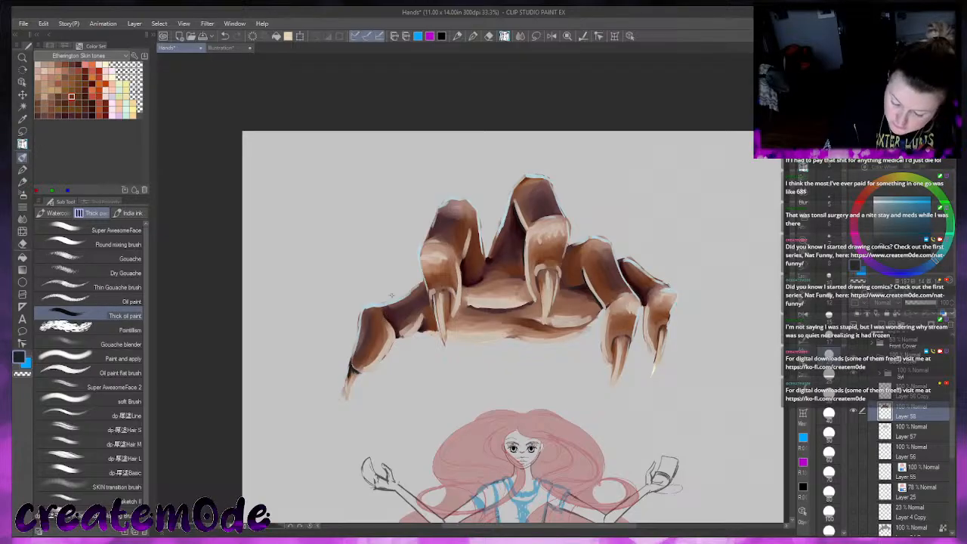
left_click_drag(434, 293, 433, 310)
left_click_drag(438, 320, 436, 328)
left_click_drag(429, 290, 432, 312)
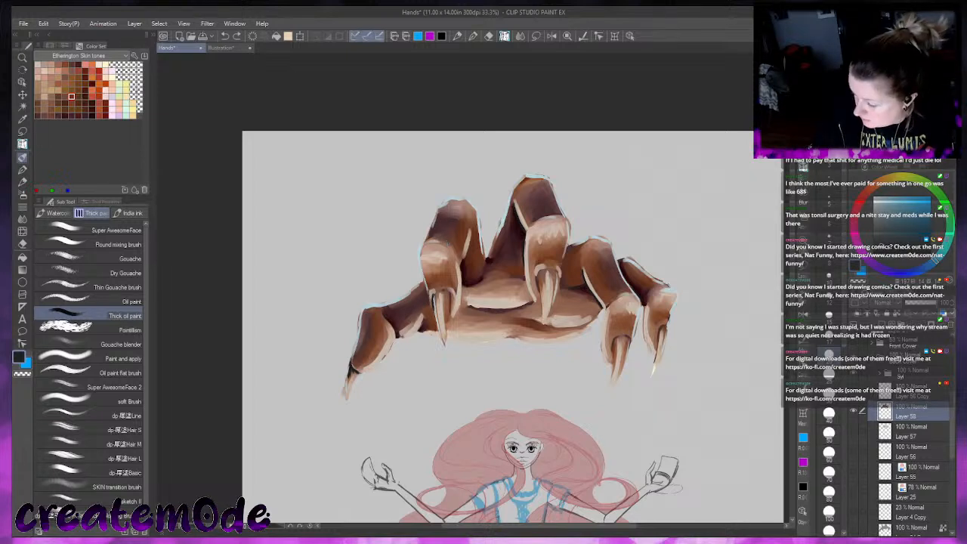
Pick a pale cream from the colour history and highlight the index, middle, ring and little fingers' claws
left_click(912, 167)
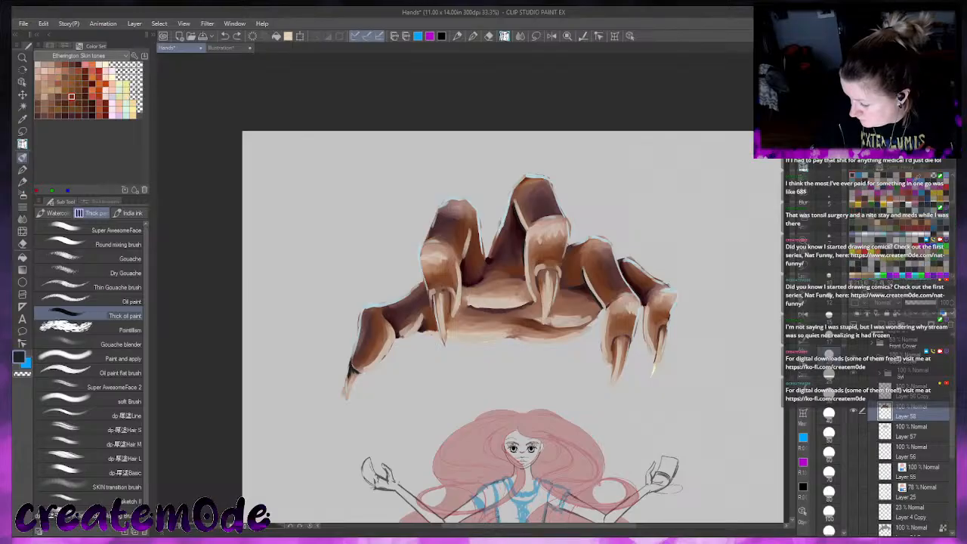
left_click(933, 175)
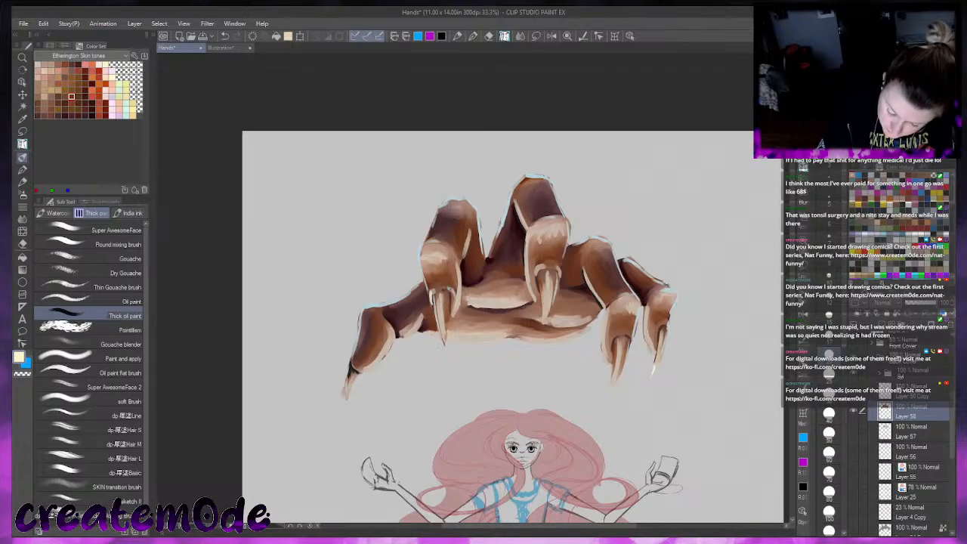
left_click_drag(433, 297, 445, 347)
left_click_drag(445, 306, 446, 326)
left_click_drag(539, 284, 544, 317)
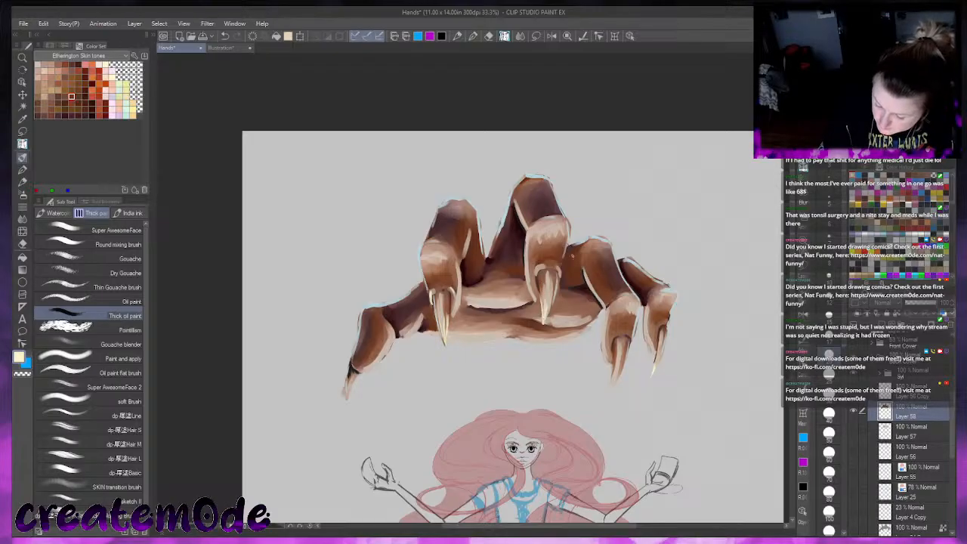
mouse_move(613, 346)
left_mouse_down()
mouse_move(614, 386)
mouse_move(615, 376)
left_mouse_up()
left_click_drag(656, 352, 655, 375)
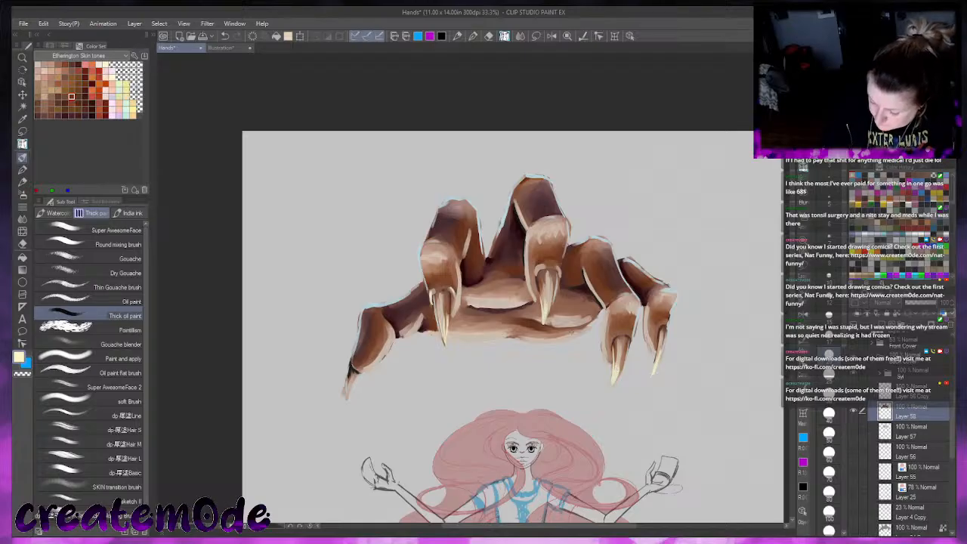
Paint cream highlights along the palm's lower edge and the thumb's underside and claw, undoing the stroke at the thumb's base
left_click_drag(523, 340, 580, 336)
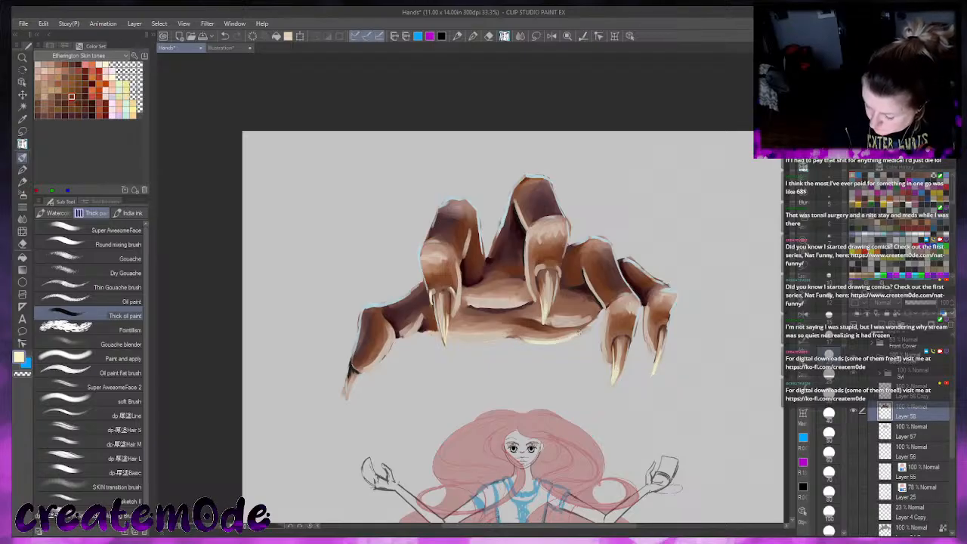
left_click_drag(460, 339, 505, 333)
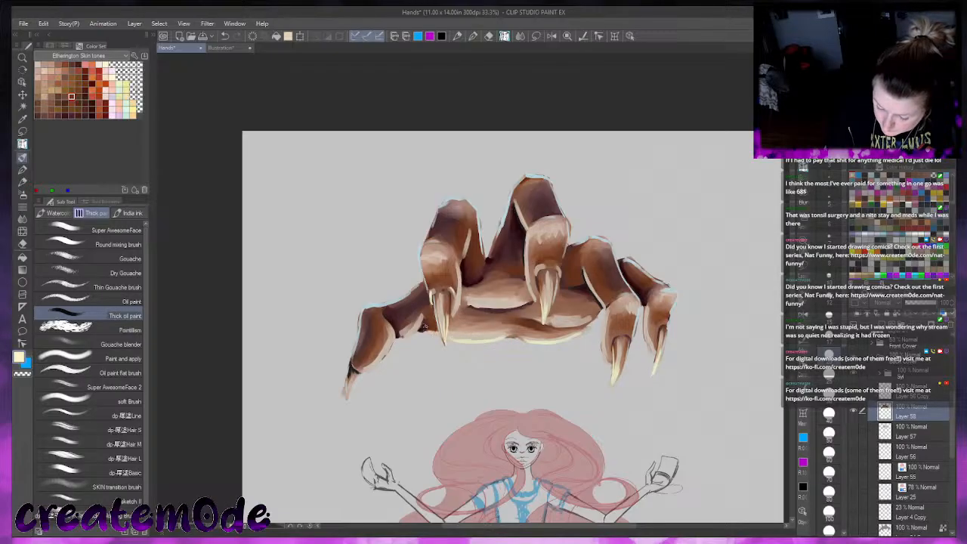
mouse_move(402, 337)
left_mouse_down()
mouse_move(424, 319)
mouse_move(406, 336)
mouse_move(422, 327)
left_mouse_up()
key("ctrl+z")
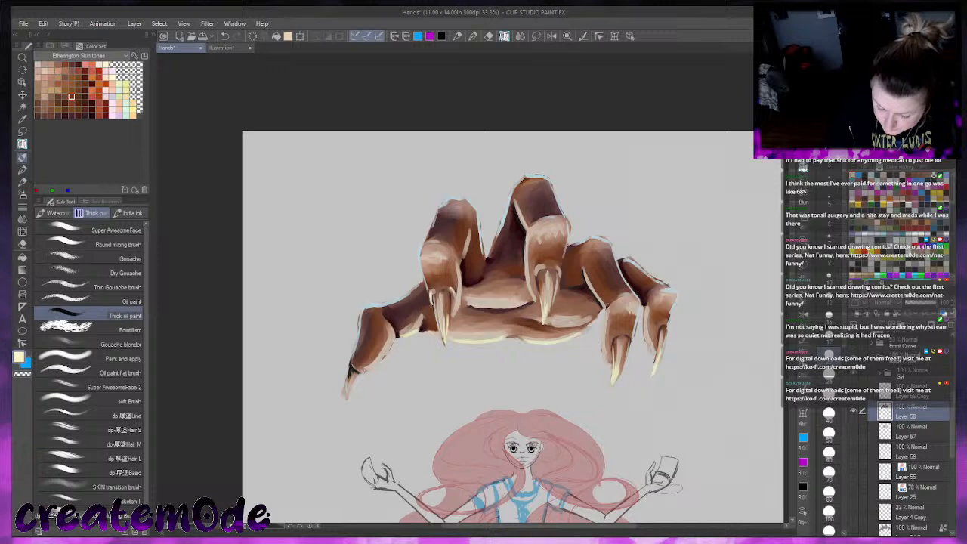
left_click_drag(368, 368, 392, 345)
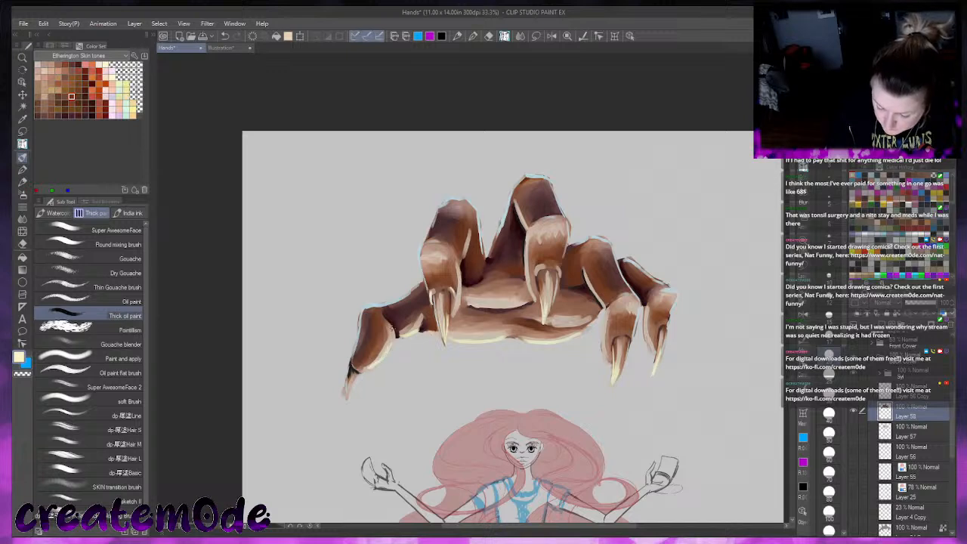
left_click_drag(358, 374, 349, 394)
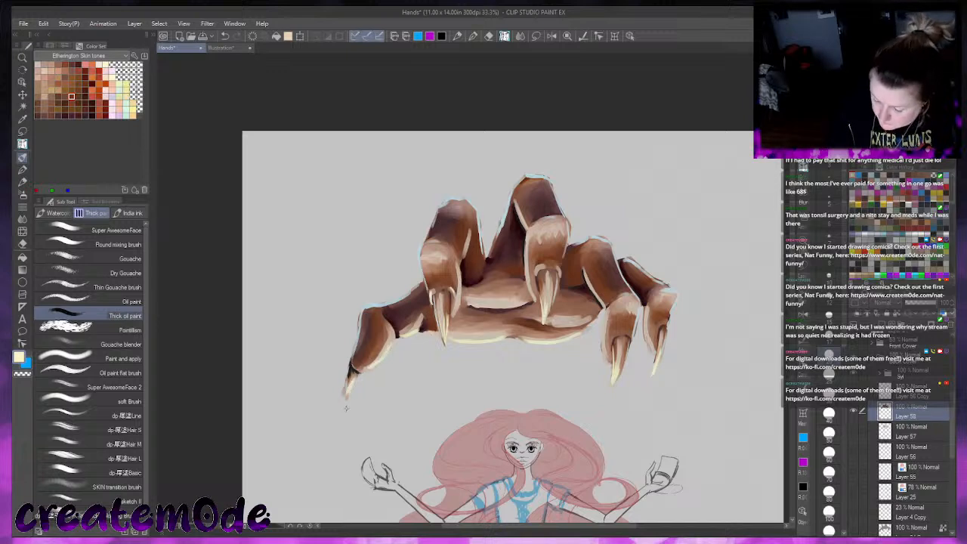
Add cream highlights to the middle finger's claw and along the fleshy edges of the ring, little, middle and index fingertips
left_click_drag(557, 280, 549, 303)
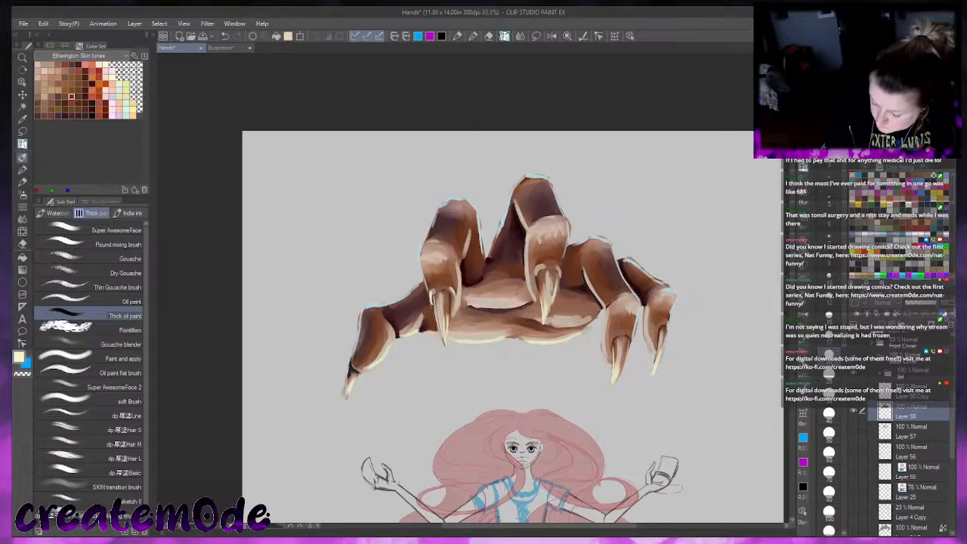
left_click_drag(610, 362, 603, 327)
mouse_move(654, 351)
left_mouse_down()
mouse_move(646, 312)
mouse_move(645, 331)
left_mouse_up()
left_click_drag(538, 302, 526, 249)
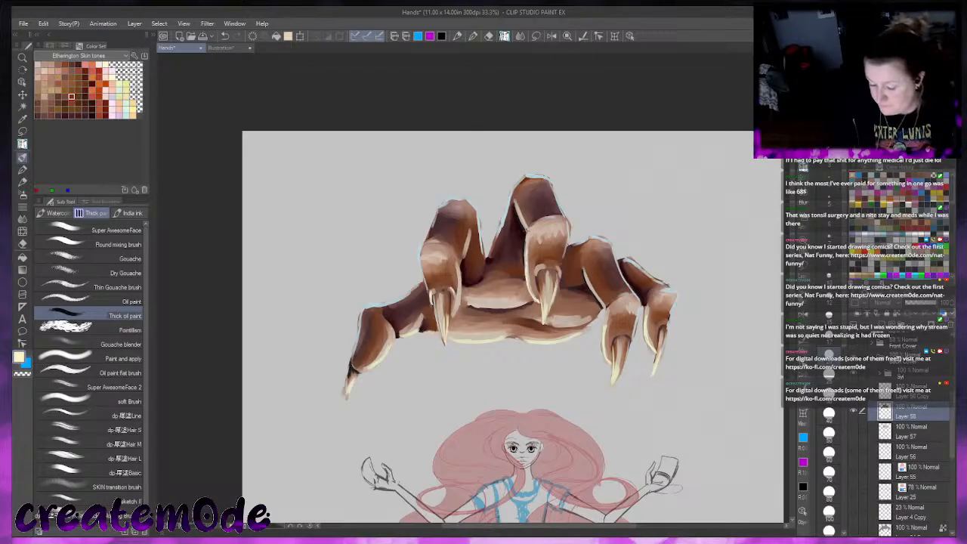
left_click_drag(460, 268, 456, 315)
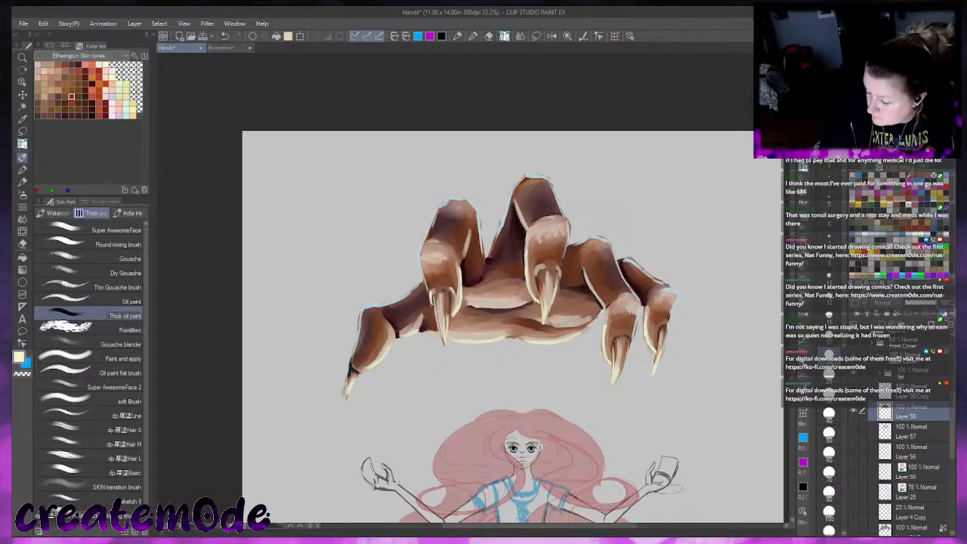
Define the bases and edges of the finger claws in dark brown from the colour history with a smaller brush
left_click(895, 174)
key("bracketleft")
key("bracketleft")
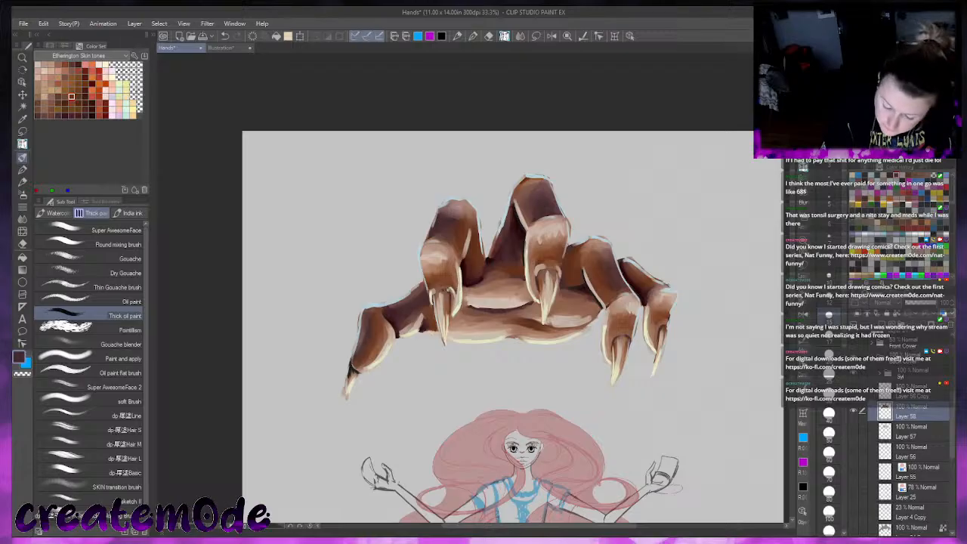
mouse_move(453, 292)
left_mouse_down()
mouse_move(449, 305)
mouse_move(438, 295)
mouse_move(433, 302)
left_mouse_up()
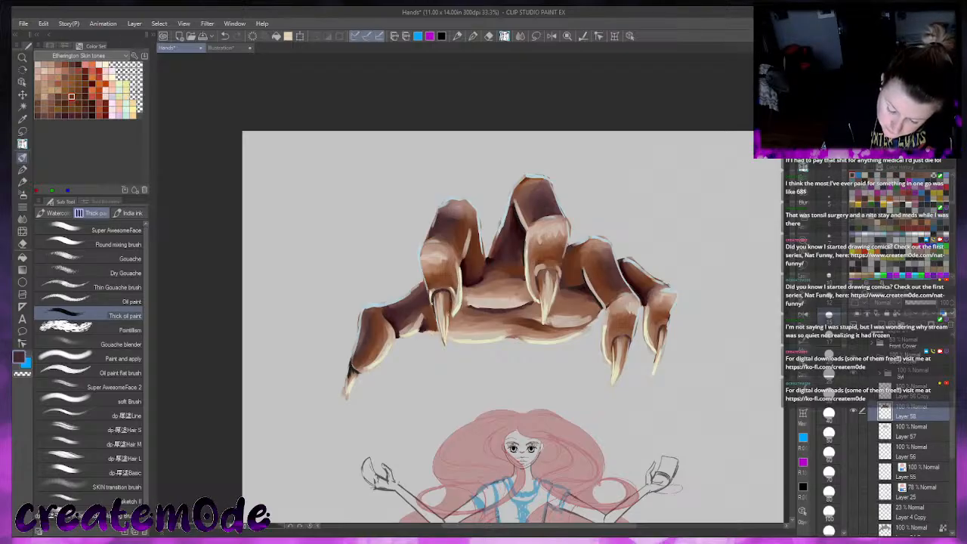
mouse_move(537, 273)
left_mouse_down()
mouse_move(557, 270)
mouse_move(552, 302)
left_mouse_up()
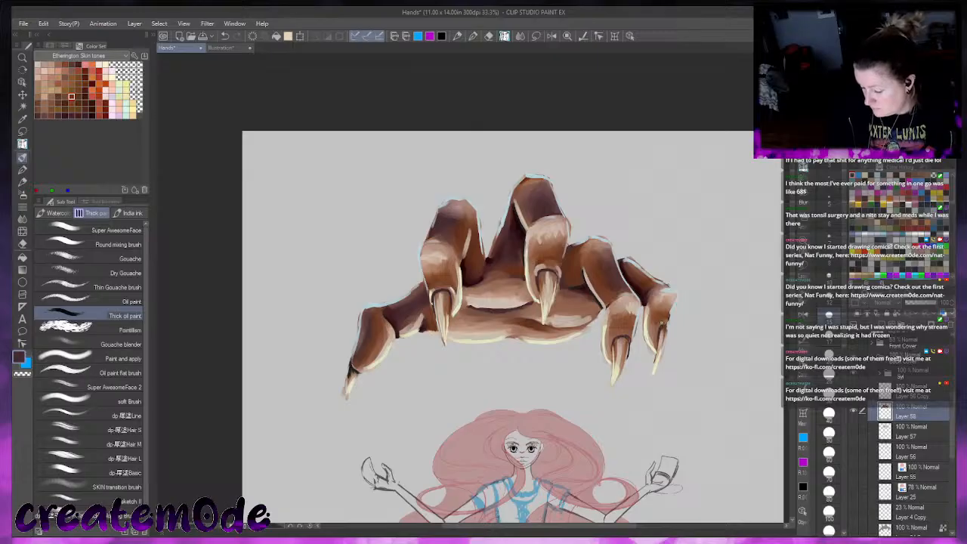
left_click_drag(657, 322, 667, 318)
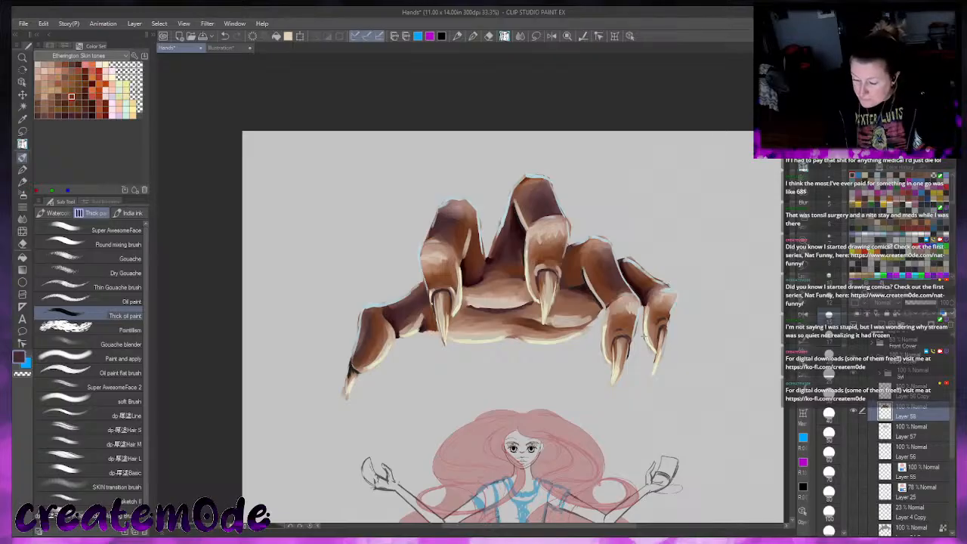
Sample the palm edge's cream and try highlight strokes there with the Thick oil paint and Oil paint brushes, undoing them
left_click(529, 340, "alt")
left_click_drag(529, 341, 578, 331)
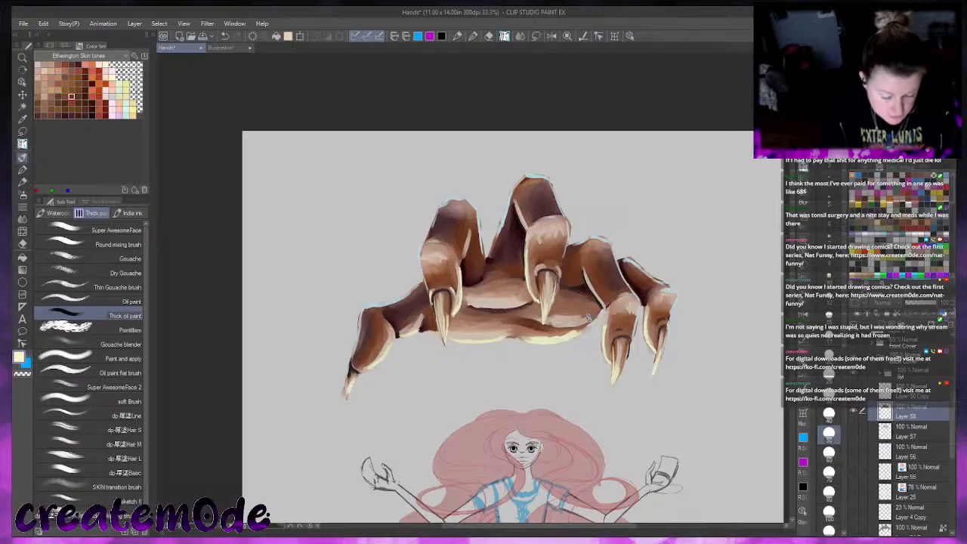
left_click(130, 301)
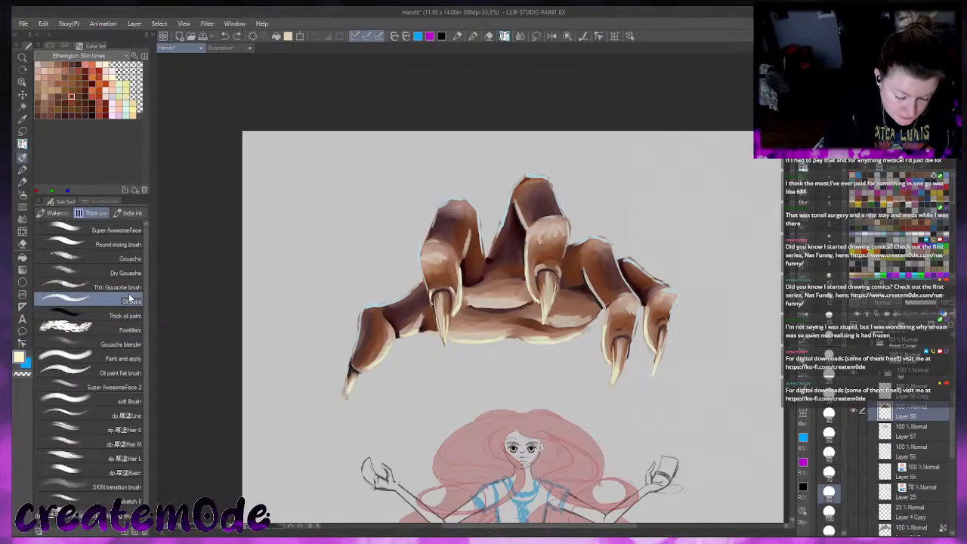
key("bracketleft")
key("bracketleft")
left_click_drag(544, 340, 577, 331)
key("ctrl+z")
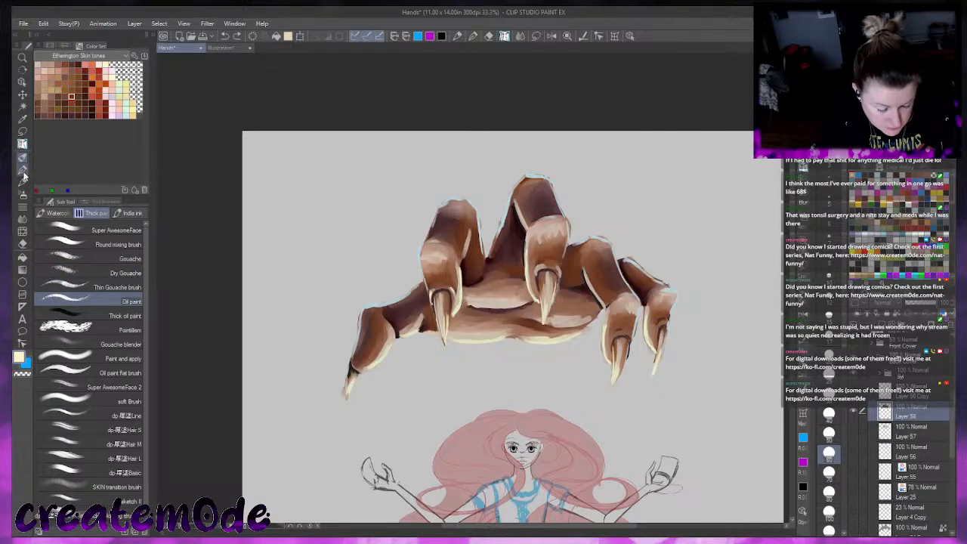
Blend soft cream highlights over the palm's upper, right-hand and lower pads using an enlarged Super AwesomeFace 2 brush
left_click(109, 386)
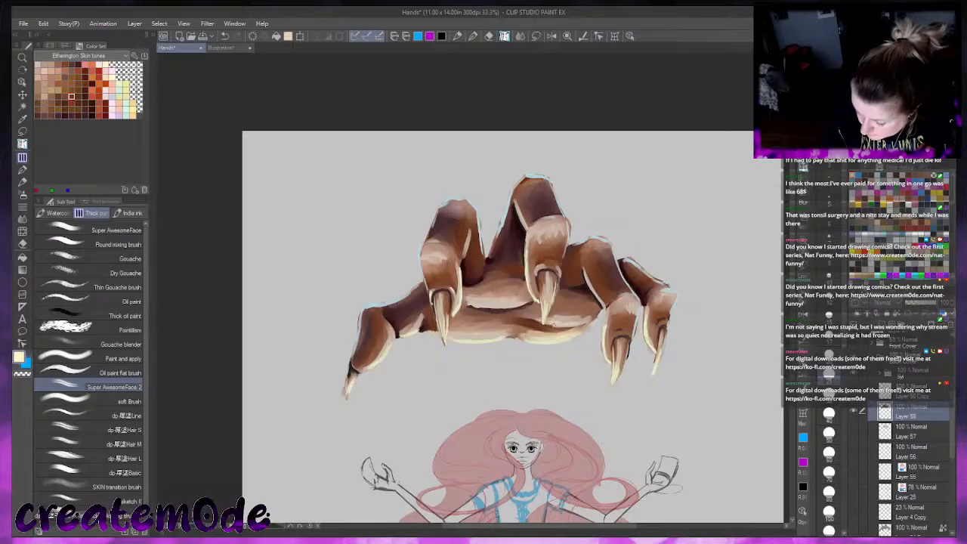
key("bracketright")
key("bracketright")
key("bracketright")
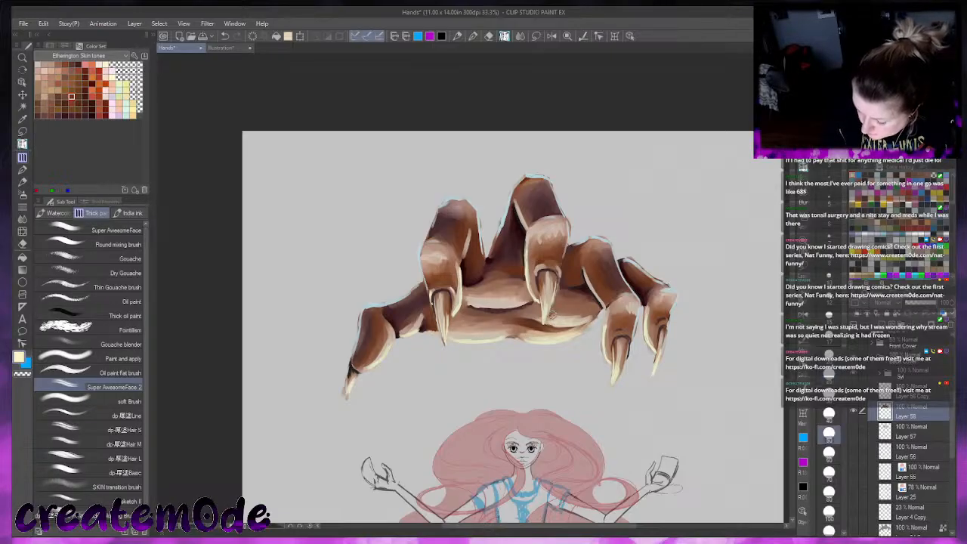
left_click_drag(557, 316, 586, 312)
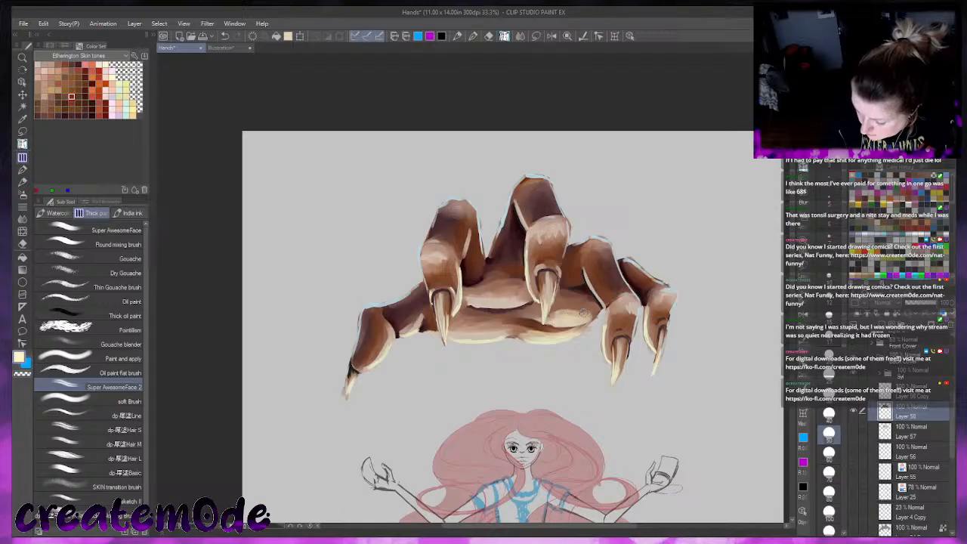
mouse_move(491, 305)
left_mouse_down()
mouse_move(481, 303)
mouse_move(519, 302)
mouse_move(491, 300)
mouse_move(506, 294)
left_mouse_up()
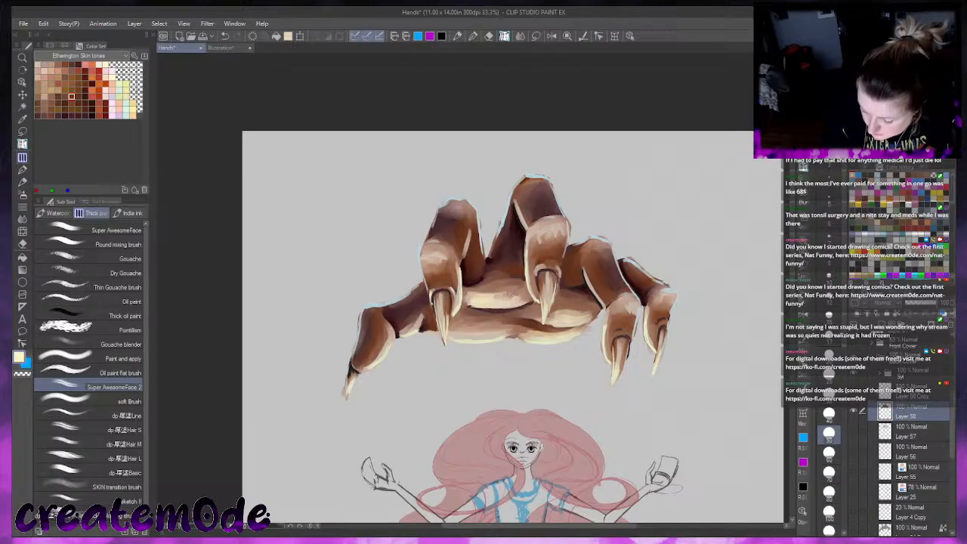
mouse_move(467, 335)
left_mouse_down()
mouse_move(454, 334)
mouse_move(537, 333)
mouse_move(461, 331)
mouse_move(516, 325)
left_mouse_up()
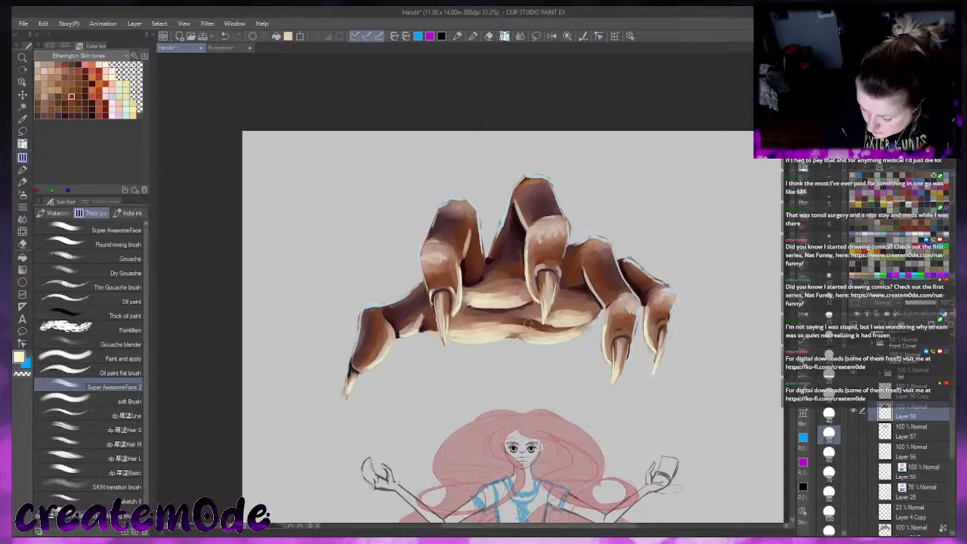
Brush soft cream light onto the thumb's underside and the ring, little and index fingertips
mouse_move(403, 330)
left_mouse_down()
mouse_move(421, 323)
mouse_move(363, 364)
mouse_move(386, 333)
mouse_move(366, 359)
left_mouse_up()
left_click_drag(380, 326, 372, 362)
mouse_move(609, 321)
left_mouse_down()
mouse_move(606, 344)
mouse_move(636, 322)
mouse_move(650, 341)
mouse_move(621, 326)
mouse_move(609, 362)
mouse_move(613, 324)
mouse_move(606, 345)
mouse_move(625, 299)
mouse_move(609, 322)
mouse_move(609, 360)
left_mouse_up()
left_click_drag(653, 329, 653, 346)
mouse_move(453, 272)
left_mouse_down()
mouse_move(458, 297)
mouse_move(457, 288)
left_mouse_up()
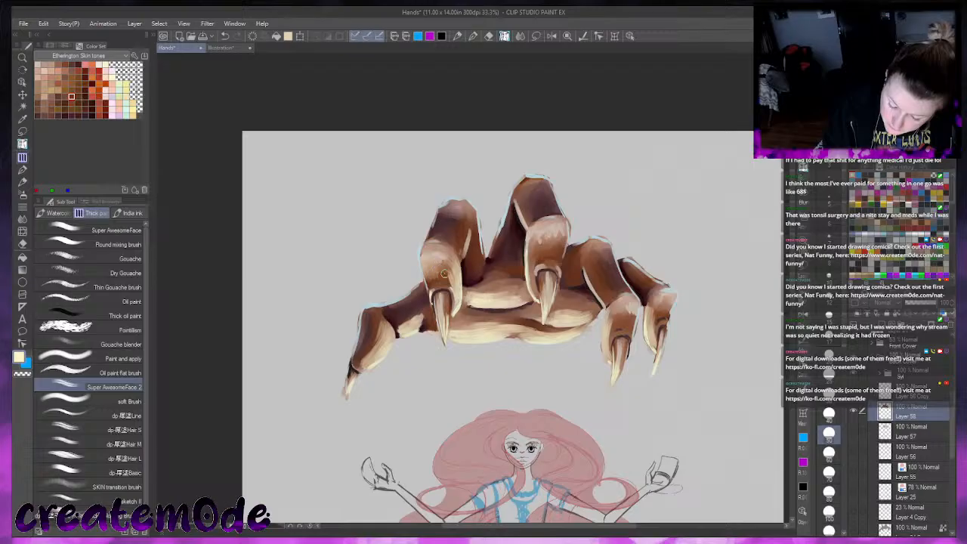
Brush cream highlights over the middle finger's knuckle and upper segment, the ring finger's side and the index finger's inner edge
mouse_move(534, 233)
left_mouse_down()
mouse_move(532, 252)
mouse_move(549, 247)
left_mouse_up()
left_click_drag(555, 231, 558, 246)
mouse_move(565, 225)
left_mouse_down()
mouse_move(564, 247)
mouse_move(532, 284)
left_mouse_up()
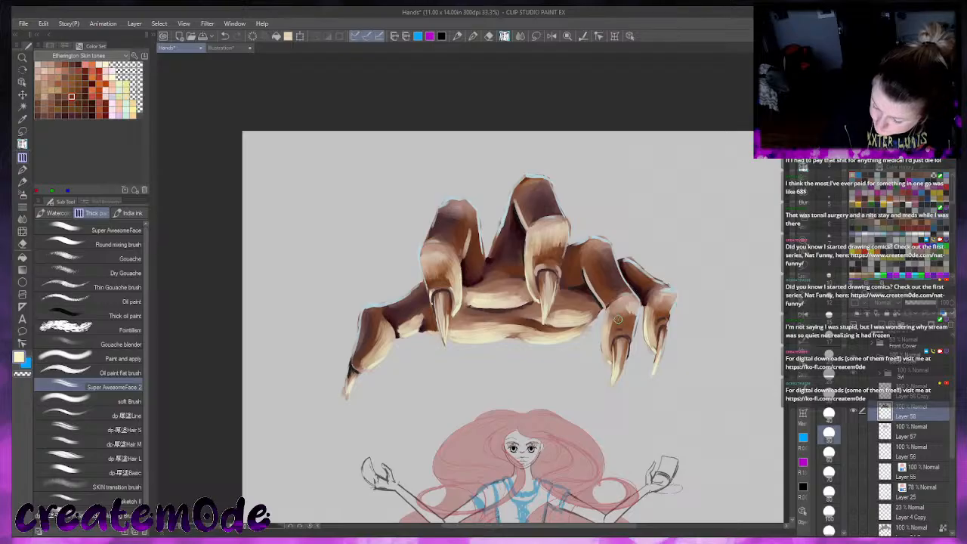
left_click_drag(589, 277, 609, 295)
mouse_move(468, 225)
left_mouse_down()
mouse_move(461, 250)
mouse_move(464, 230)
mouse_move(485, 264)
mouse_move(481, 273)
left_mouse_up()
left_click_drag(518, 201, 529, 218)
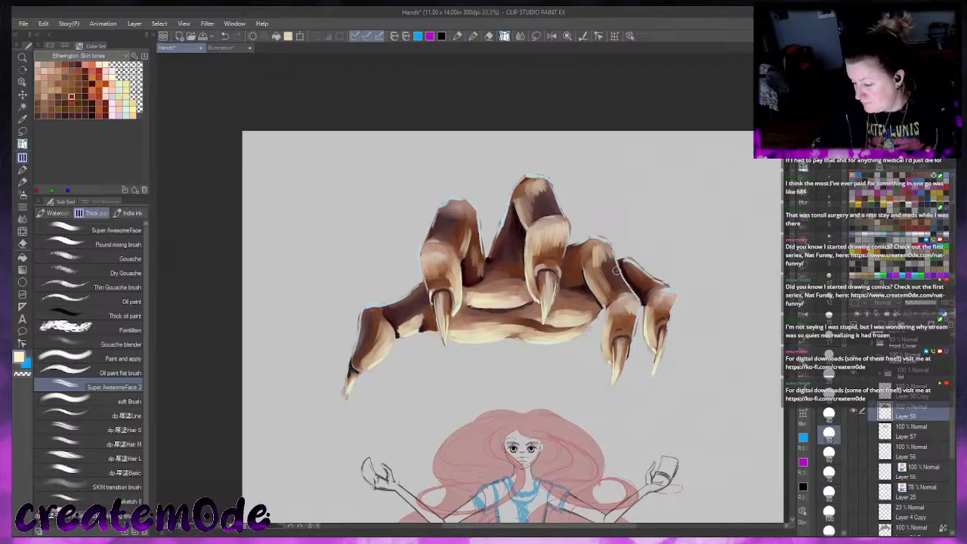
Pick a pale greyish pink from the colour history and soften the tops of the ring, middle and index fingers and the thumb
left_click(926, 174)
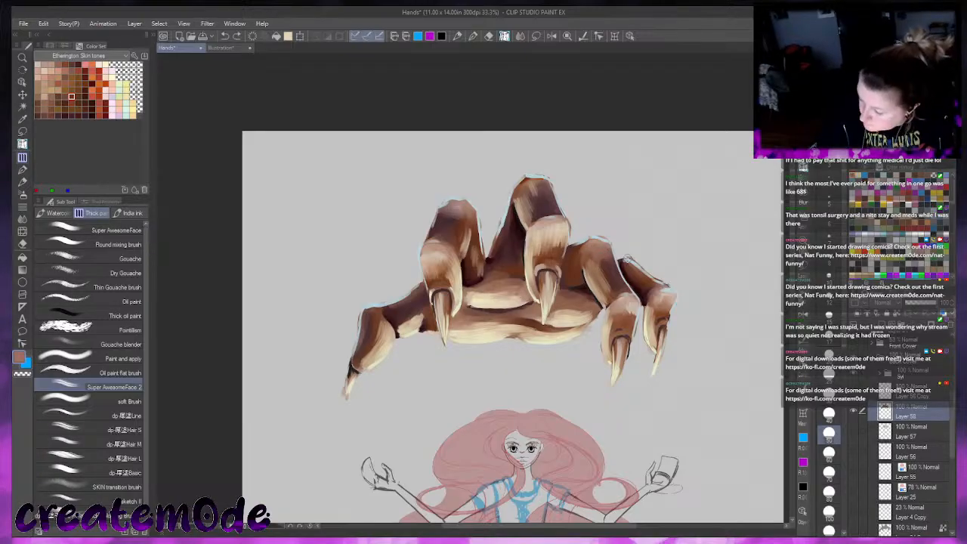
left_click(913, 174)
mouse_move(597, 260)
left_mouse_down()
mouse_move(605, 248)
mouse_move(591, 257)
mouse_move(610, 263)
left_mouse_up()
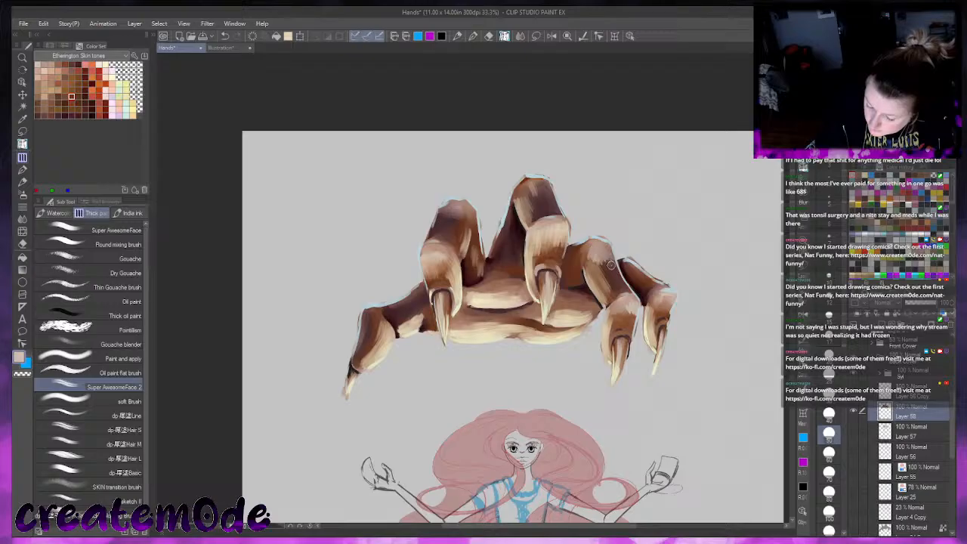
left_click_drag(541, 183, 548, 189)
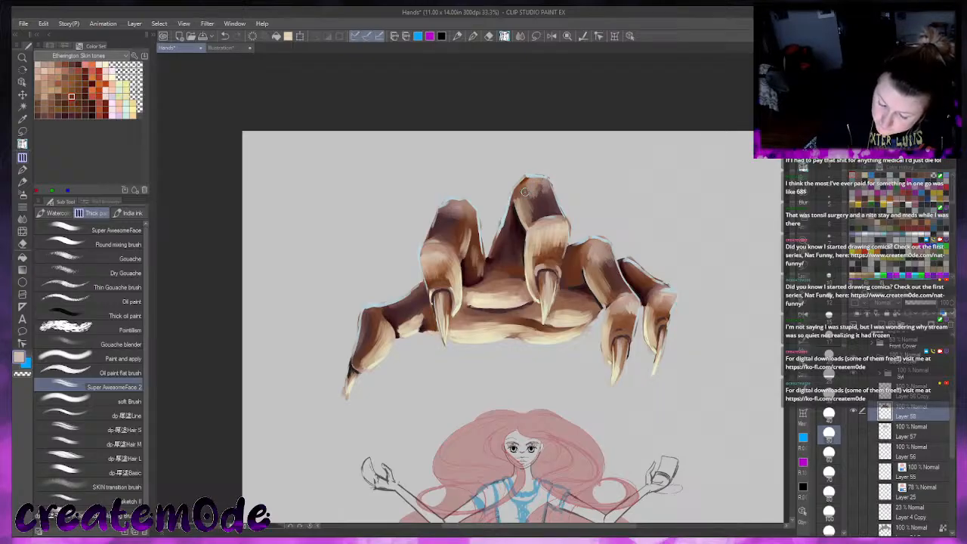
mouse_move(451, 208)
left_mouse_down()
mouse_move(440, 218)
mouse_move(450, 203)
mouse_move(458, 224)
left_mouse_up()
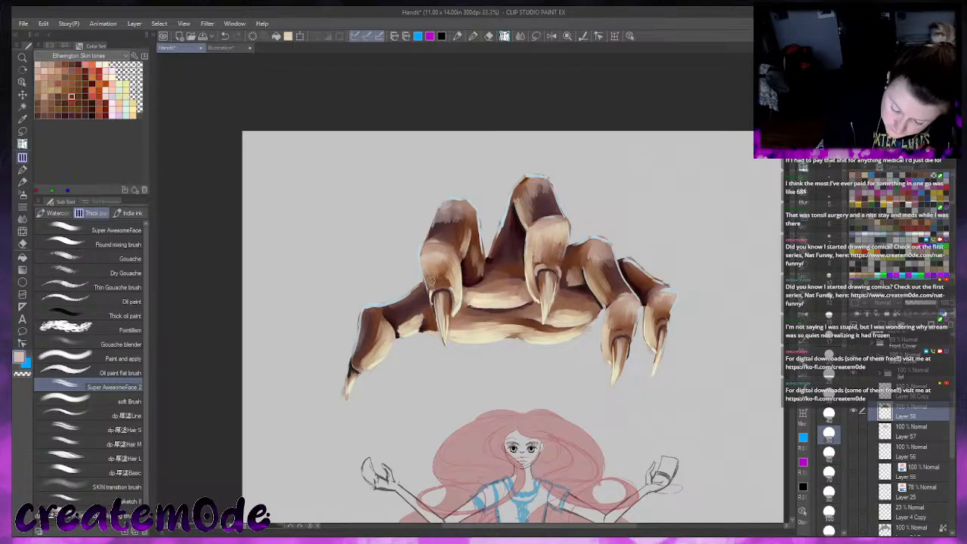
mouse_move(359, 365)
left_mouse_down()
mouse_move(379, 329)
mouse_move(368, 350)
left_mouse_up()
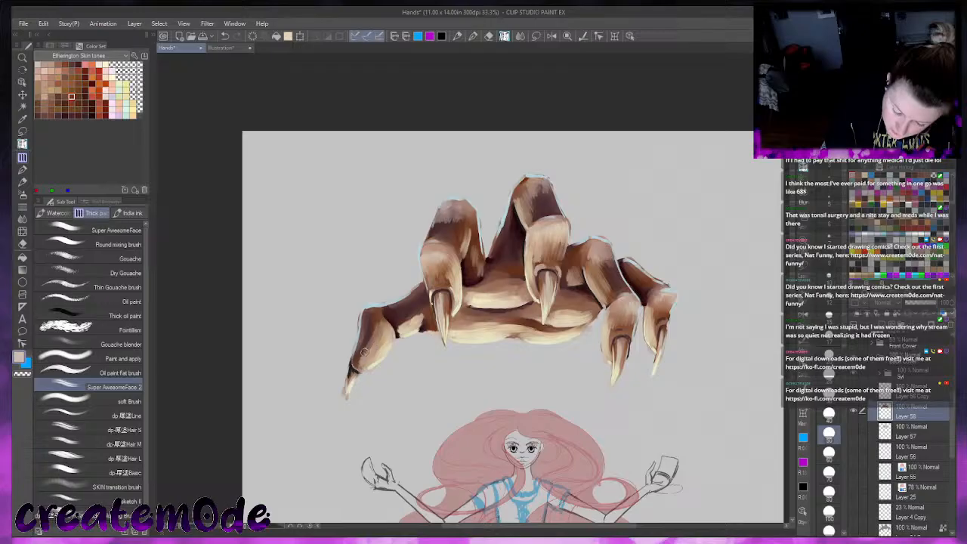
Extend the greyish pink light over the index, middle, ring and little finger backs, redoing the stroke along the middle finger's outer edge
left_click_drag(444, 215, 469, 237)
mouse_move(522, 188)
left_mouse_down()
mouse_move(532, 212)
mouse_move(548, 203)
left_mouse_up()
mouse_move(603, 268)
left_mouse_down()
mouse_move(615, 289)
mouse_move(595, 282)
mouse_move(587, 253)
left_mouse_up()
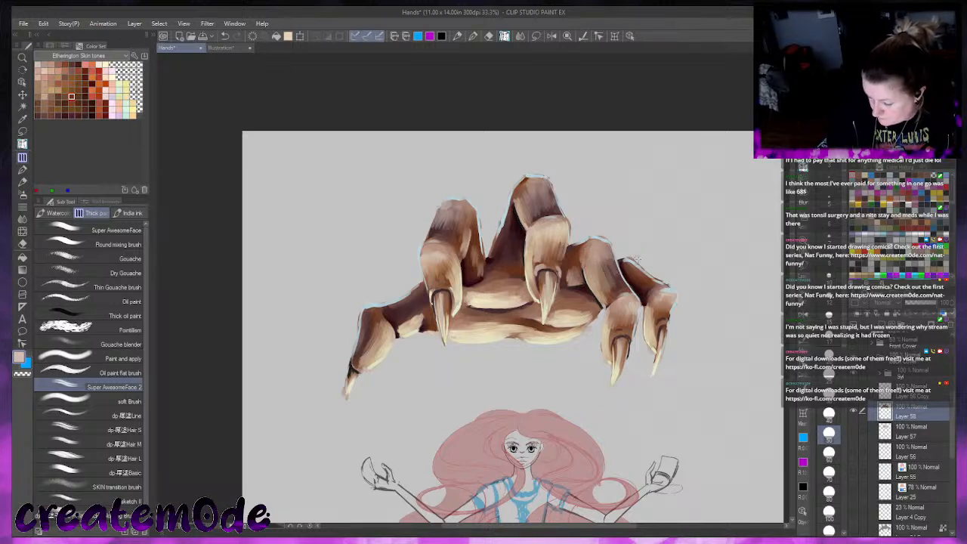
mouse_move(650, 287)
left_mouse_down()
mouse_move(629, 267)
mouse_move(649, 279)
mouse_move(652, 261)
mouse_move(652, 285)
left_mouse_up()
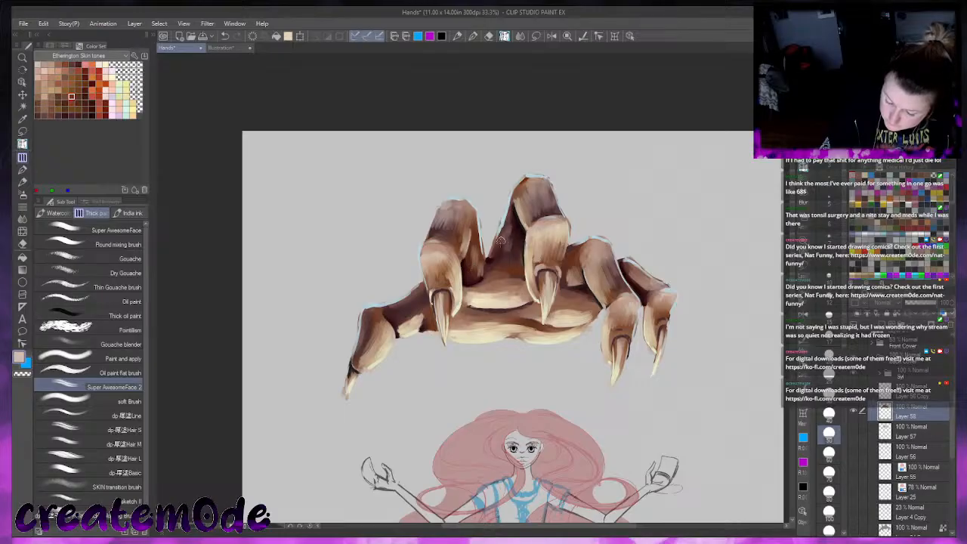
key("ctrl+z")
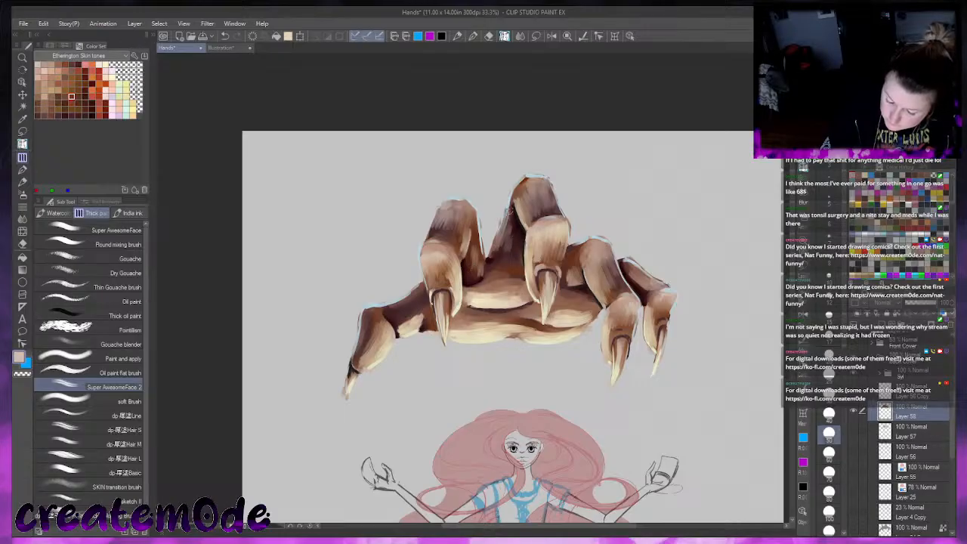
left_click_drag(518, 184, 509, 206)
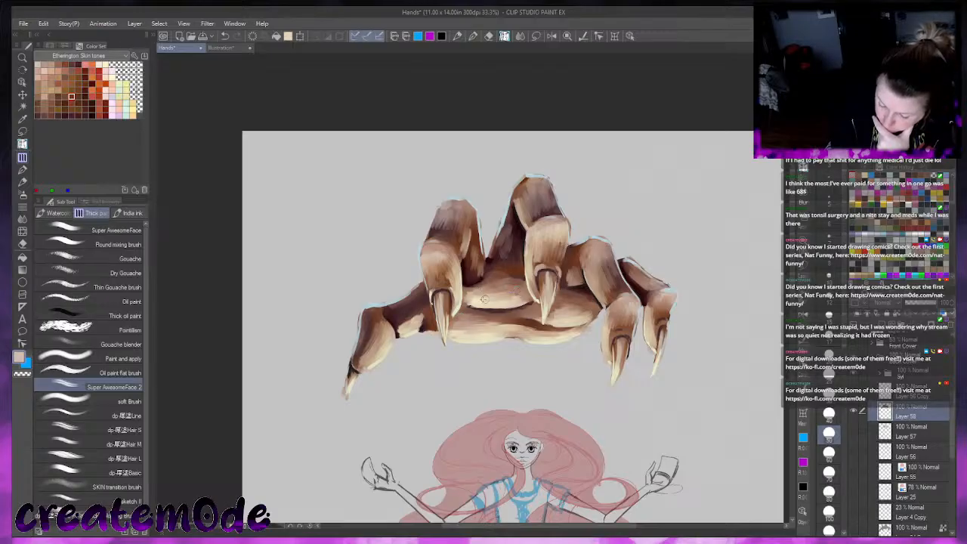
Tint the shadowed hollow between the index and middle fingers with dark navy and red
left_click(883, 175)
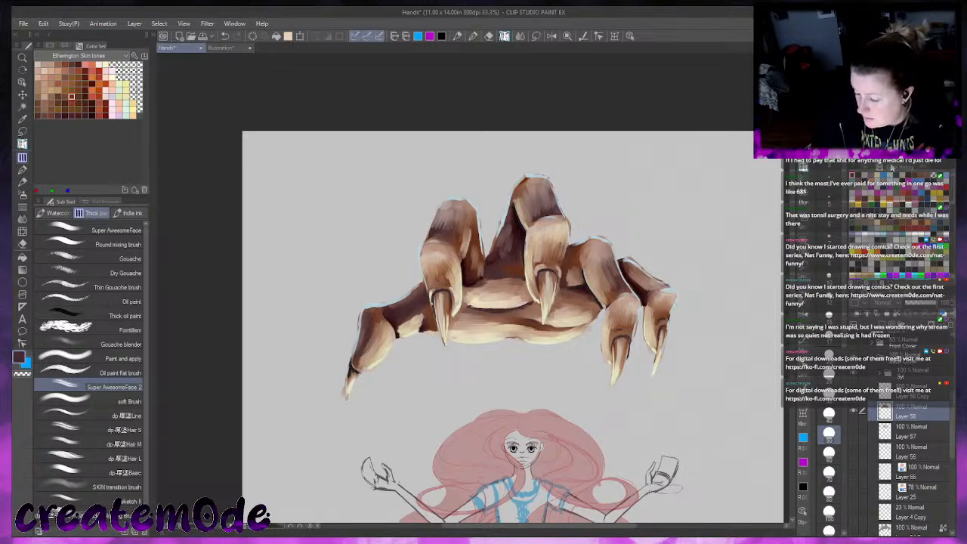
left_click(929, 201)
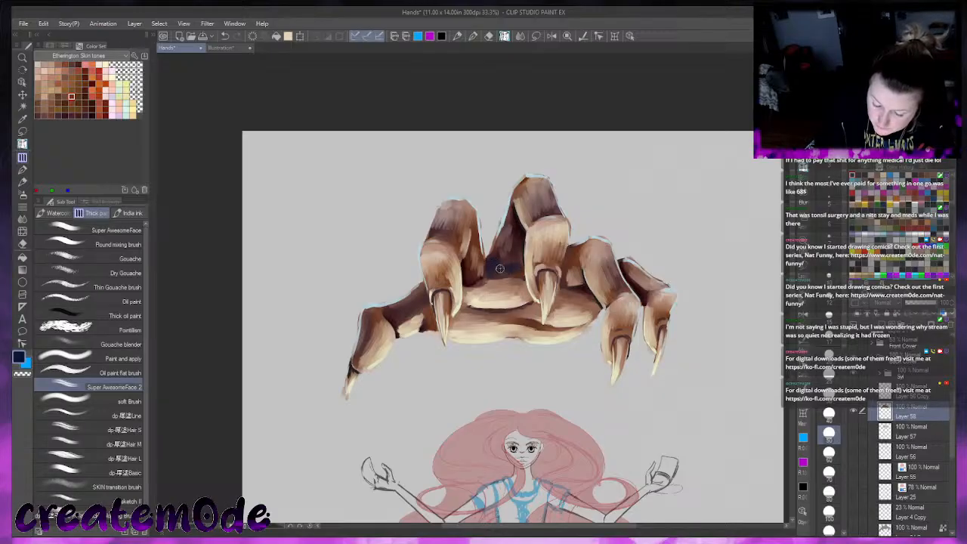
mouse_move(501, 263)
left_mouse_down()
mouse_move(522, 228)
mouse_move(516, 220)
left_mouse_up()
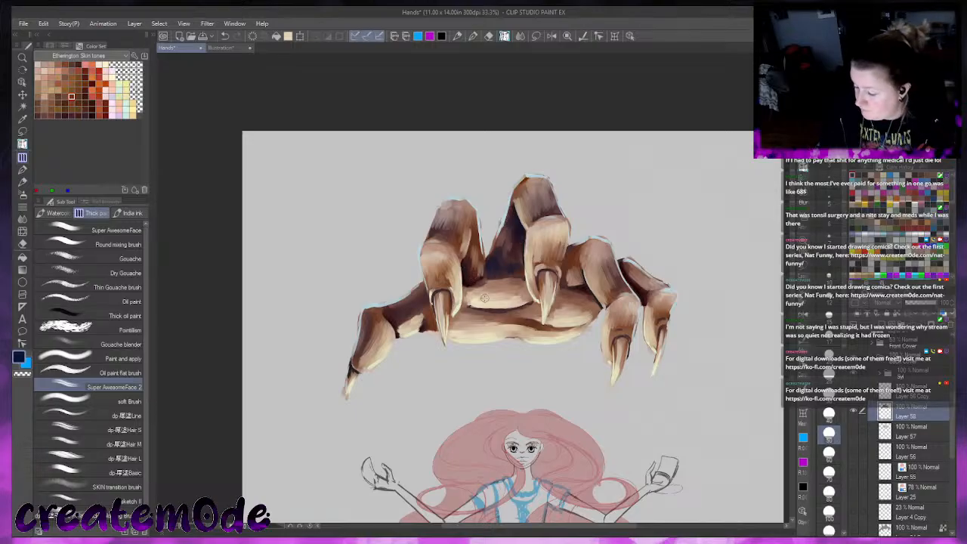
left_click(99, 71)
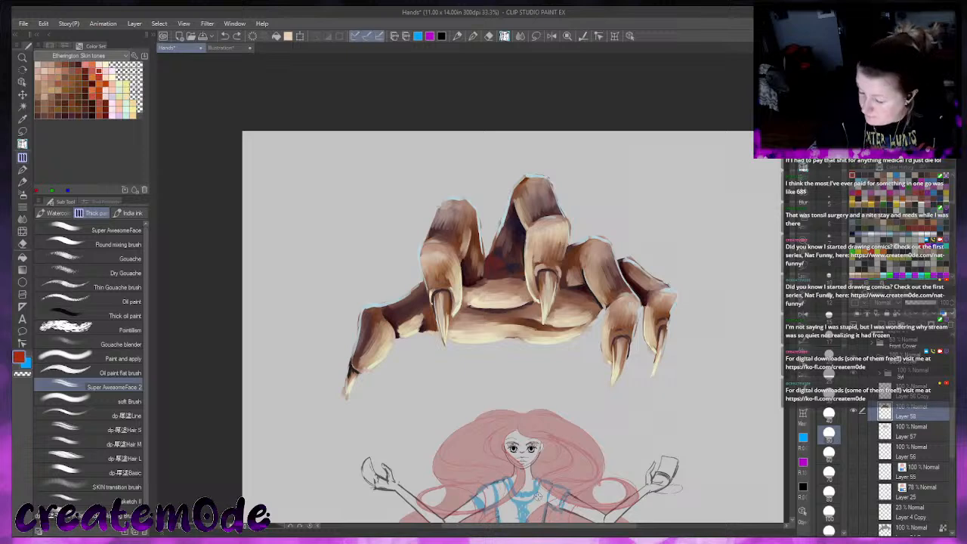
Open the edit history, save the Hands document and return to the layer list
left_click(893, 295)
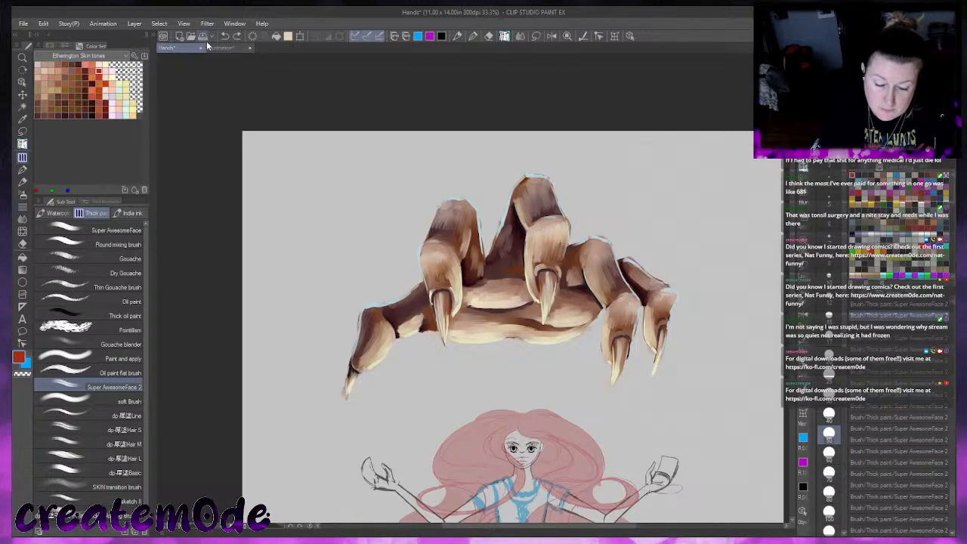
key("ctrl+s")
left_click(864, 293)
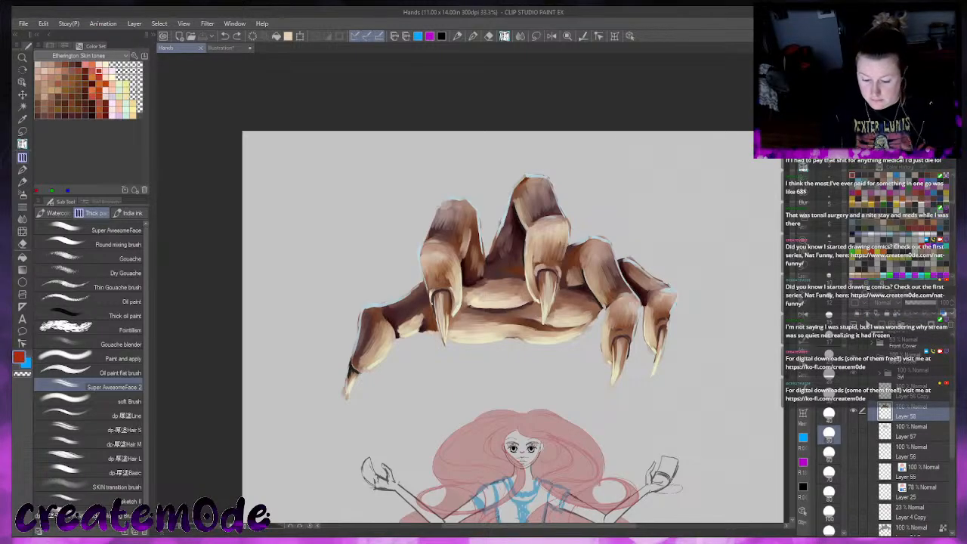
Switch to the SKIN transition brush and choose cream from the colour history
left_click(22, 220)
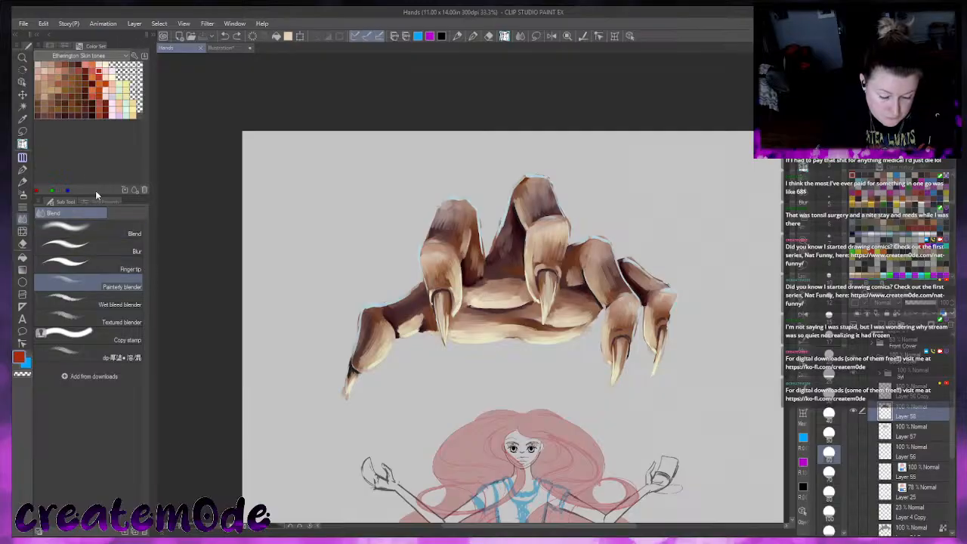
left_click(20, 171)
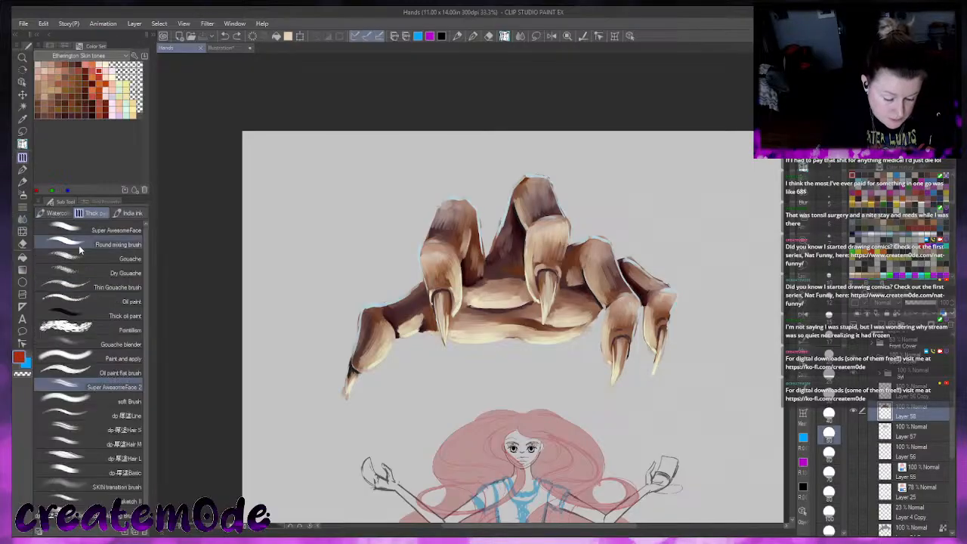
left_click(105, 484)
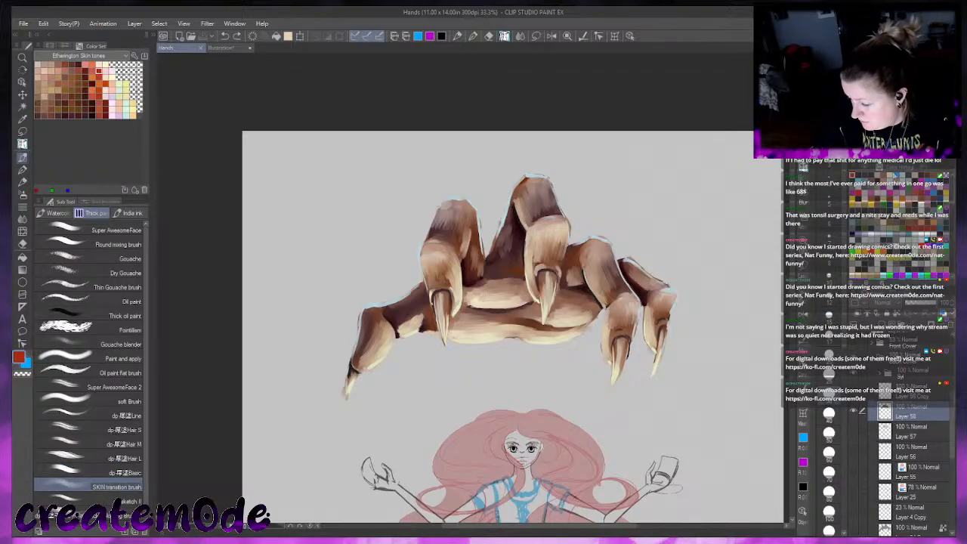
left_click(902, 175)
Try a cream stroke on the palm's right-hand pad and undo it
mouse_move(583, 311)
left_mouse_down()
mouse_move(591, 316)
mouse_move(559, 311)
left_mouse_up()
key("ctrl+z")
key("ctrl+z")
key("ctrl+z")
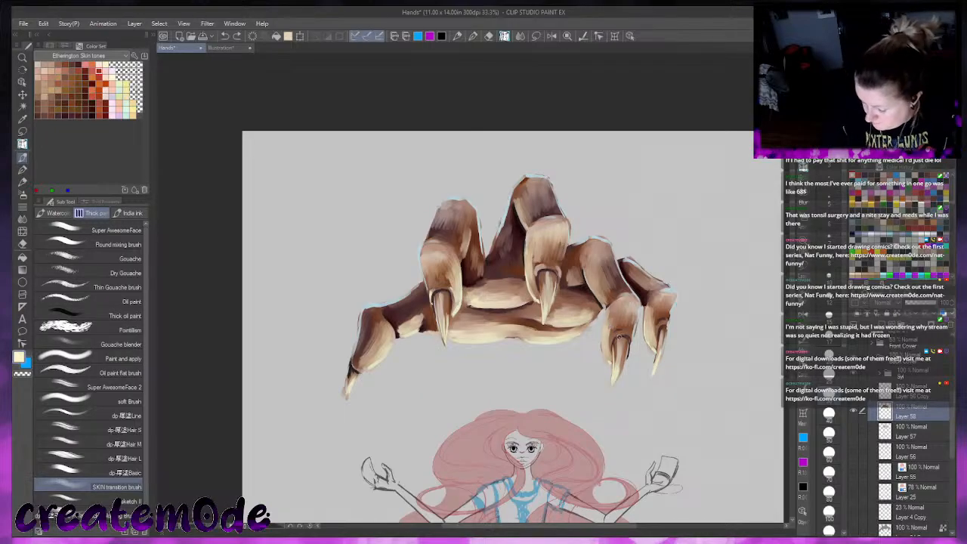
Refine the ring and little finger claws with a cream highlight and browns sampled from the painting, using a smaller SKIN transition brush
left_click_drag(618, 345, 618, 378)
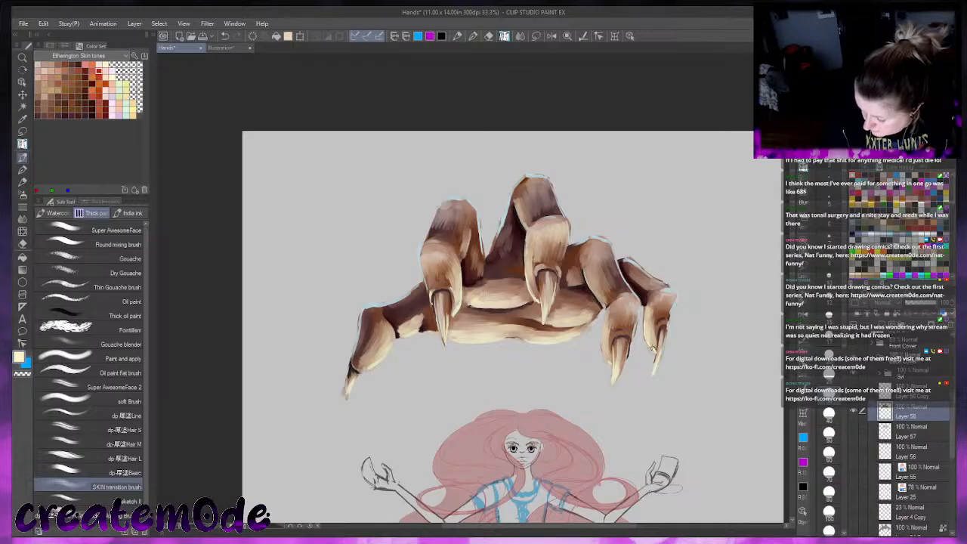
left_click(890, 174)
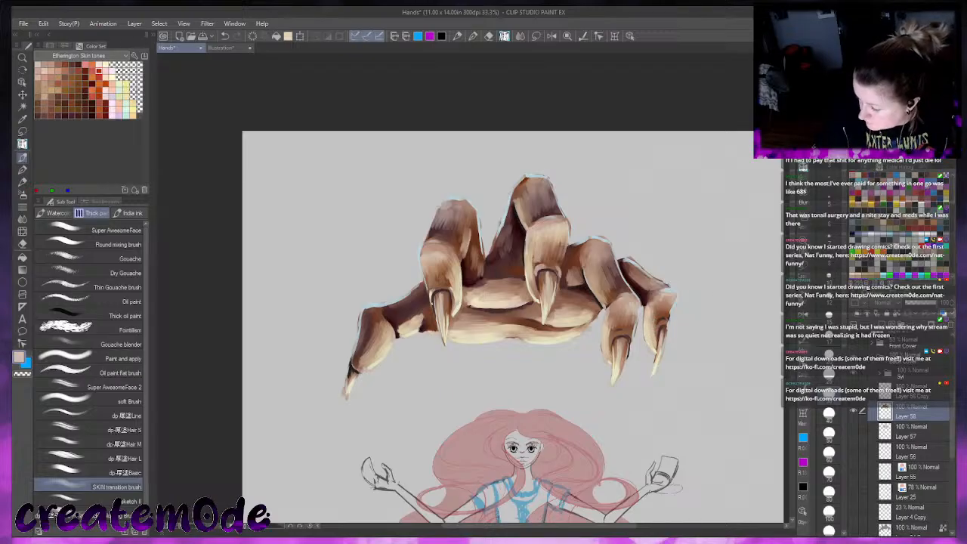
left_click(658, 318, "alt")
key("bracketleft")
key("bracketleft")
key("bracketleft")
key("bracketleft")
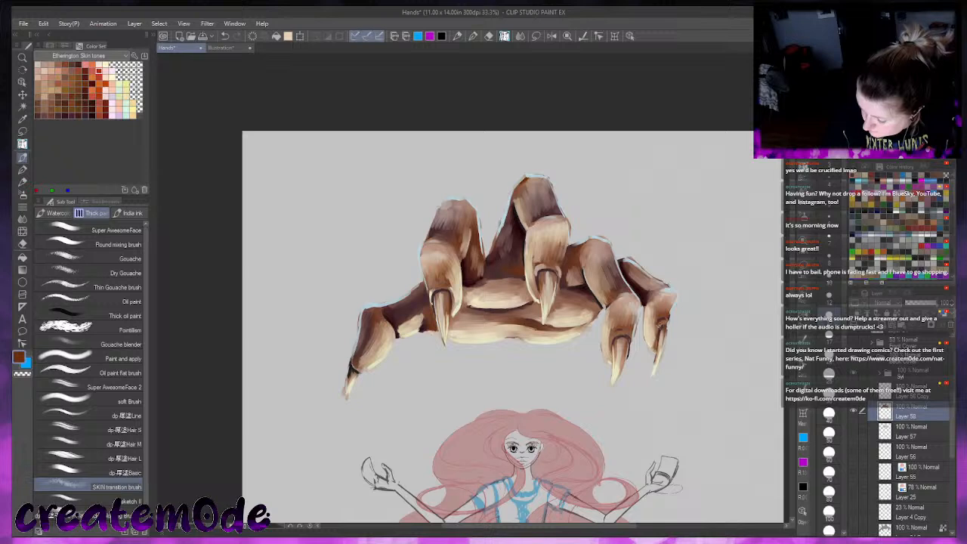
left_click(660, 326, "alt")
mouse_move(663, 319)
left_mouse_down()
mouse_move(659, 328)
mouse_move(621, 333)
left_mouse_up()
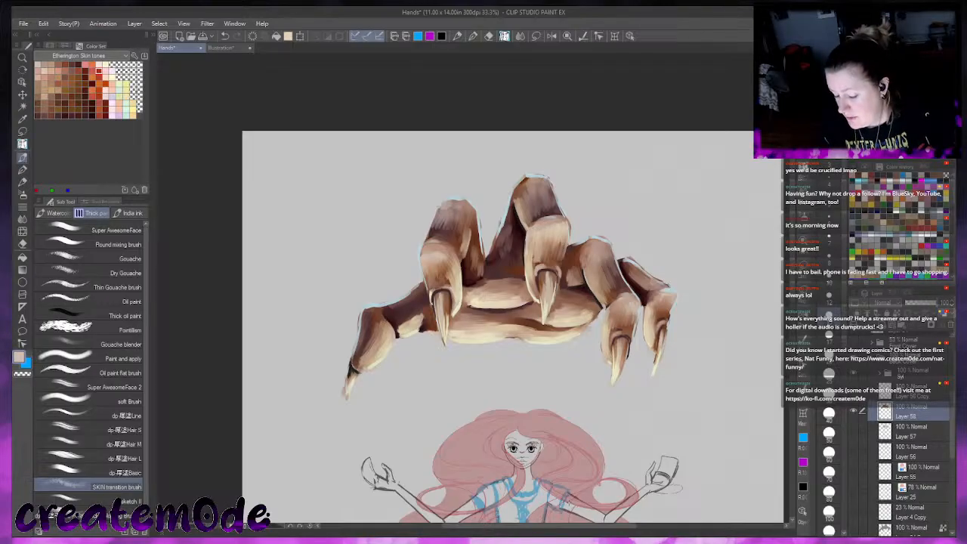
Sample the pale blue rim light and touch up the upper edges of the ring, little and middle fingers
left_click(601, 239, "alt")
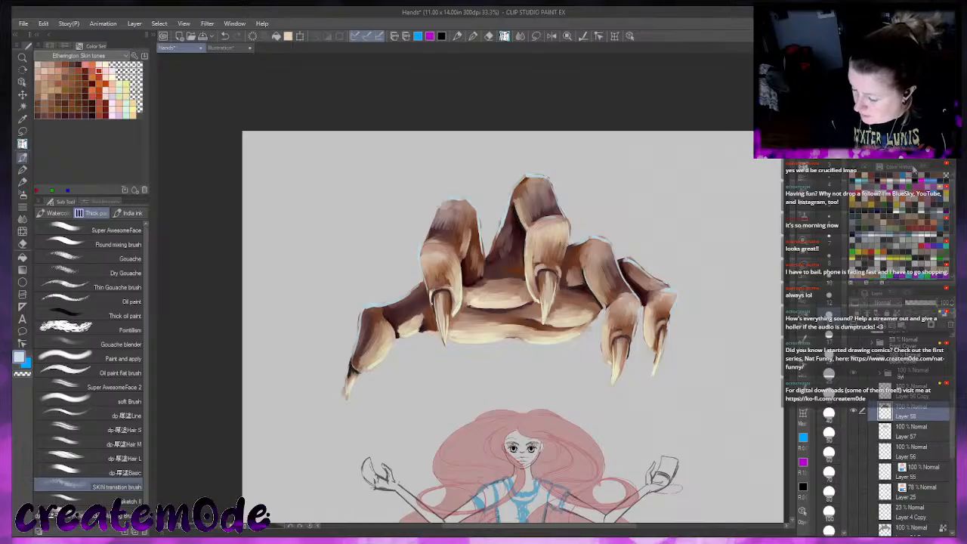
mouse_move(605, 239)
left_mouse_down()
mouse_move(621, 272)
mouse_move(649, 276)
mouse_move(636, 267)
mouse_move(660, 284)
left_mouse_up()
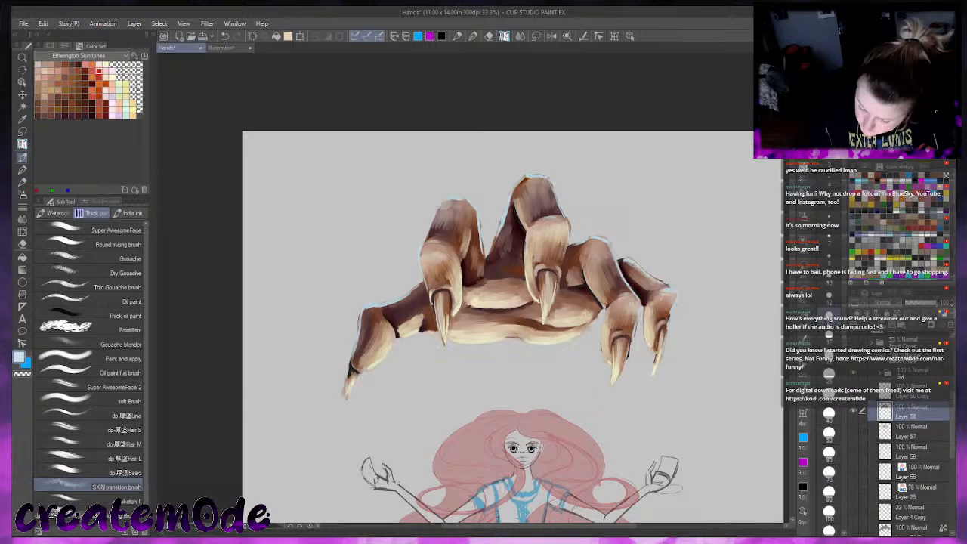
left_click_drag(520, 180, 528, 175)
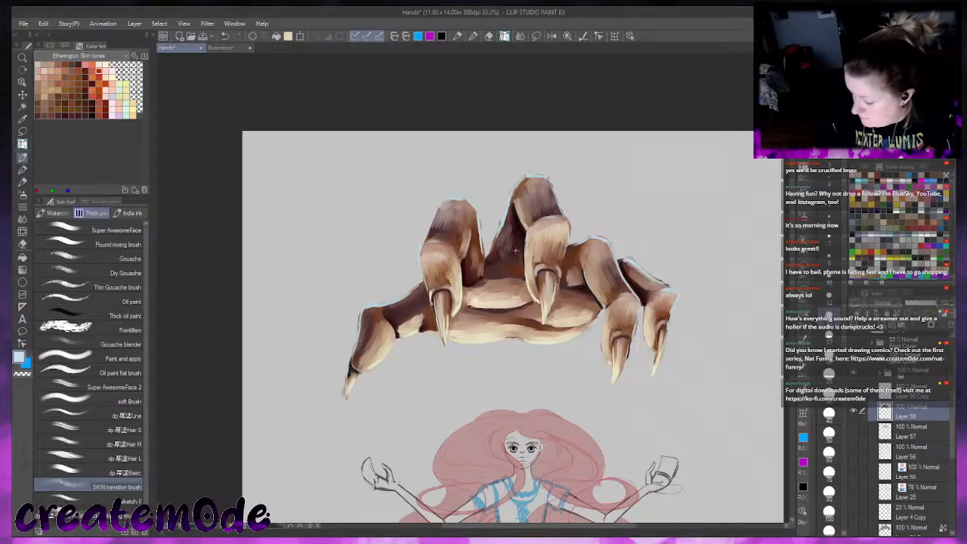
Hide the painted Layer 58, show the hand's line art and check it in a mirrored view, restoring the normal orientation
left_click(852, 449)
left_click(853, 414)
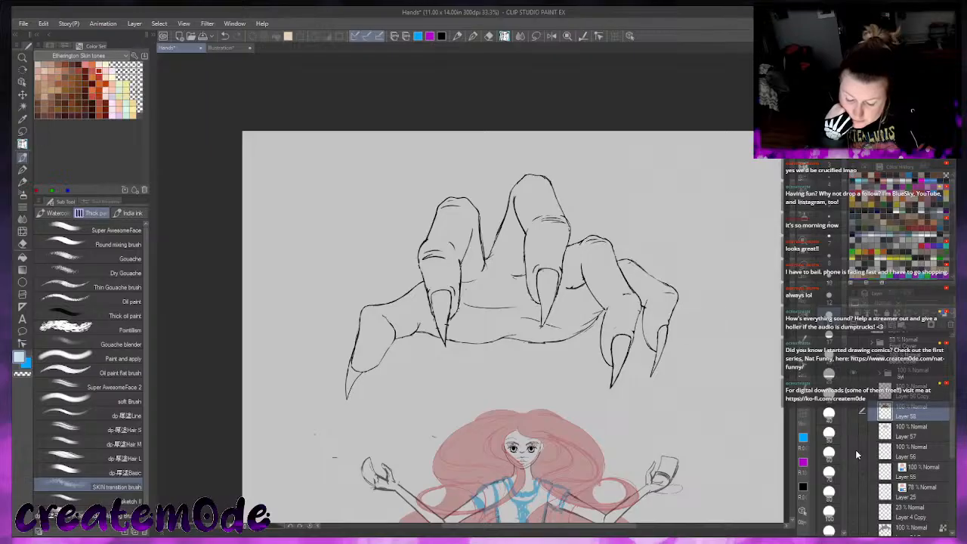
left_click(552, 37)
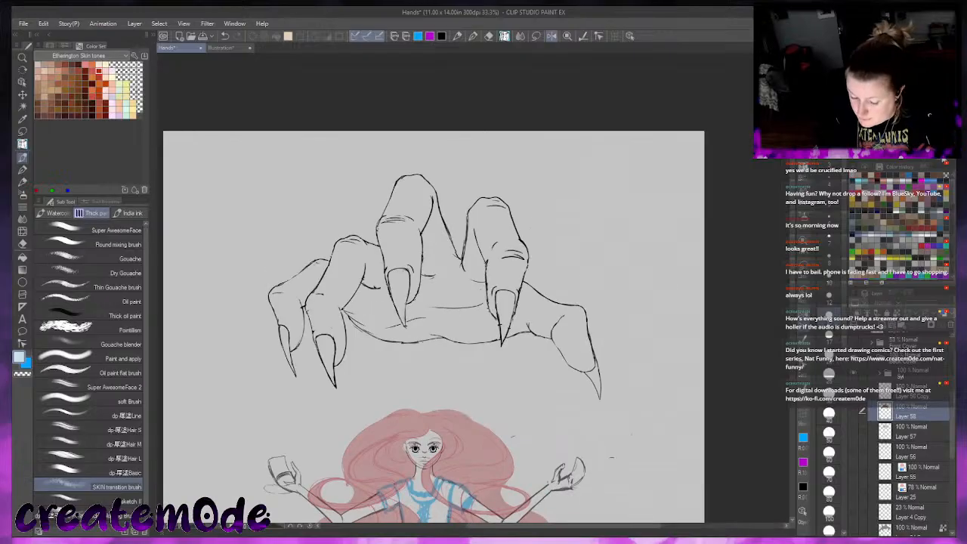
left_click(551, 36)
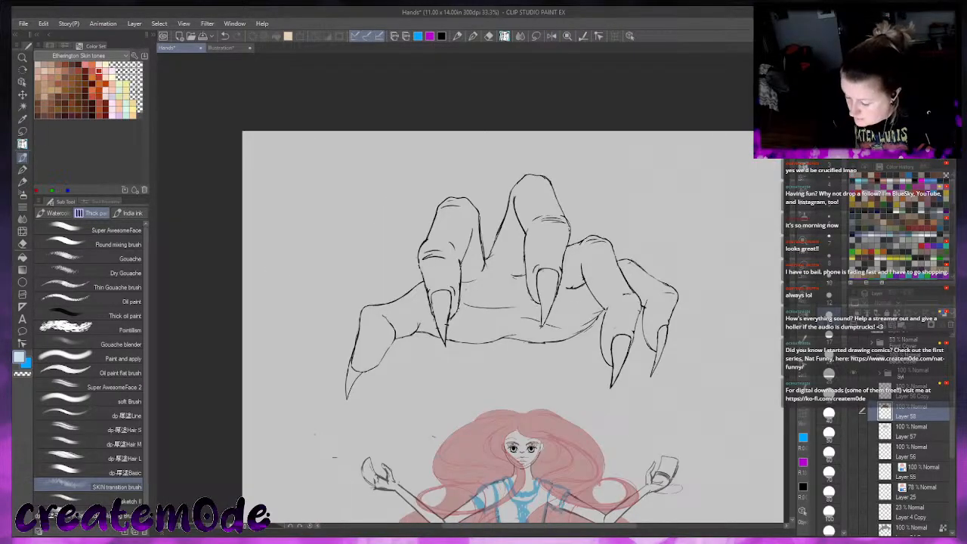
Try shifting the hand's line art sideways on the copy layer above Layer 58 and undo the move
left_click(923, 400)
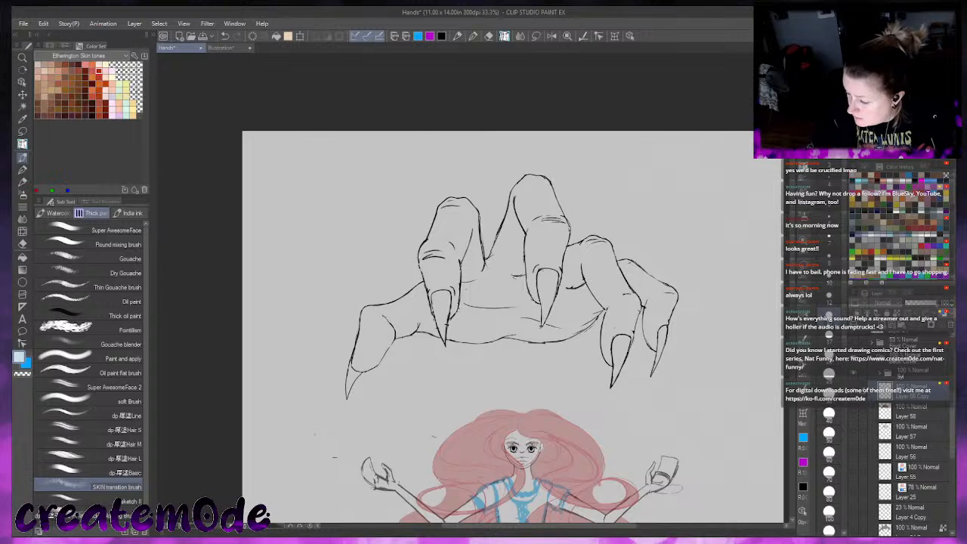
left_click_drag(499, 294, 531, 295)
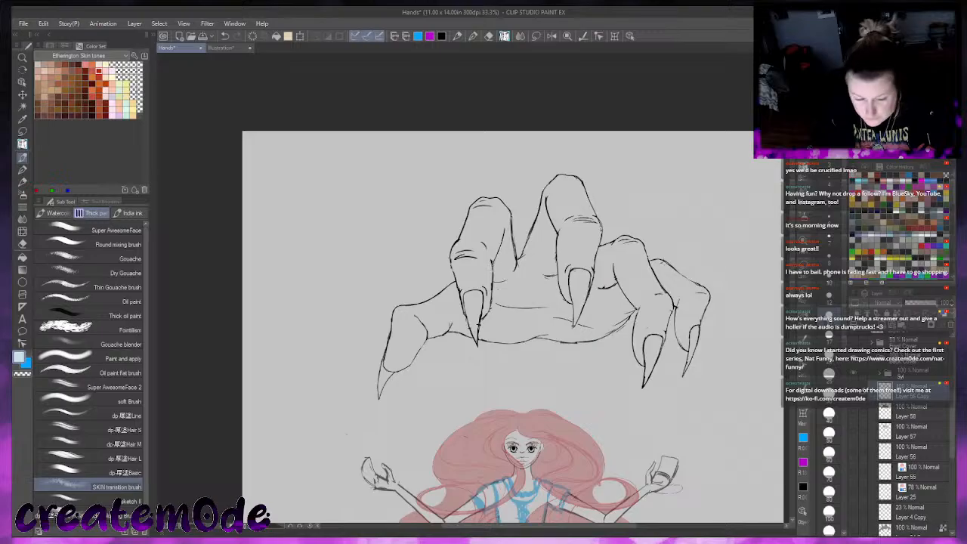
key("ctrl+z")
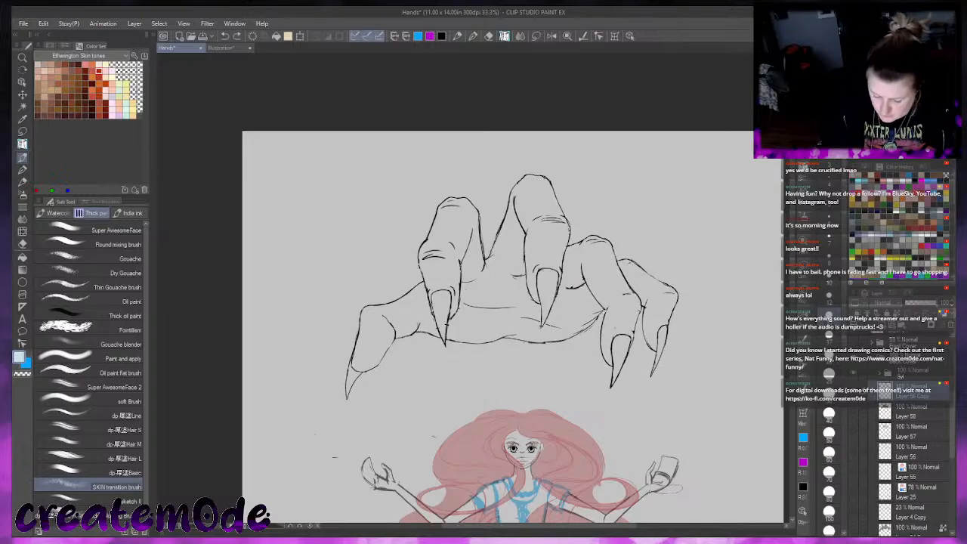
Hide the folder containing the red-haired girl
left_click(853, 373)
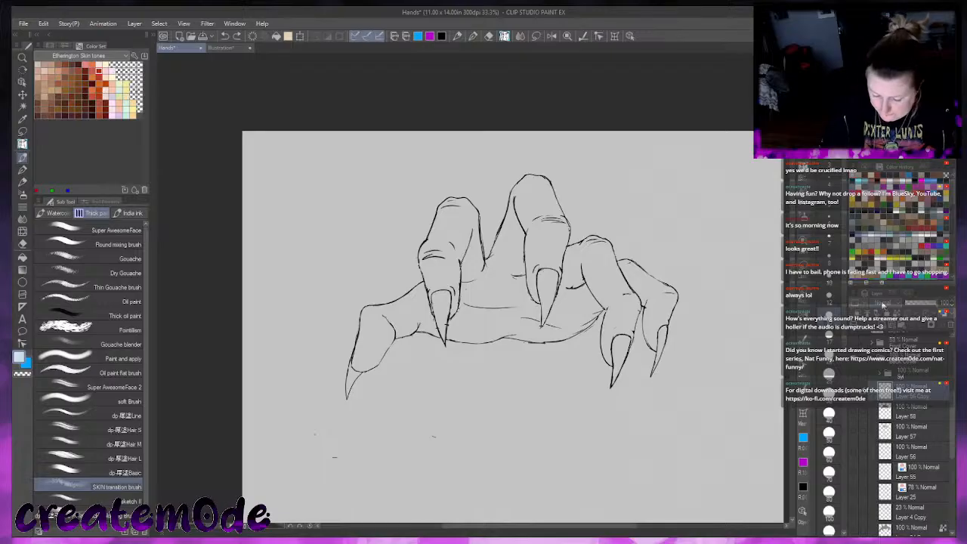
Lasso around the hand's line art, clear the stray marks outside that outline and deselect
key("m")
mouse_move(412, 231)
left_mouse_down()
mouse_move(407, 257)
mouse_move(346, 308)
mouse_move(333, 384)
mouse_move(361, 413)
mouse_move(418, 368)
mouse_move(547, 357)
mouse_move(587, 389)
mouse_move(644, 403)
mouse_move(702, 333)
mouse_move(674, 262)
mouse_move(601, 226)
mouse_move(569, 189)
mouse_move(515, 155)
mouse_move(491, 186)
mouse_move(438, 183)
mouse_move(405, 256)
left_mouse_up()
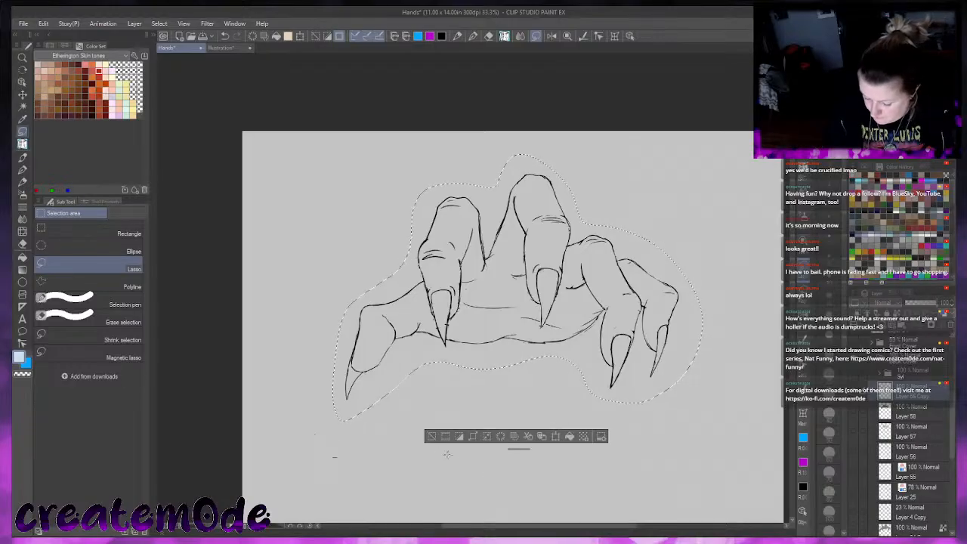
left_click(459, 438)
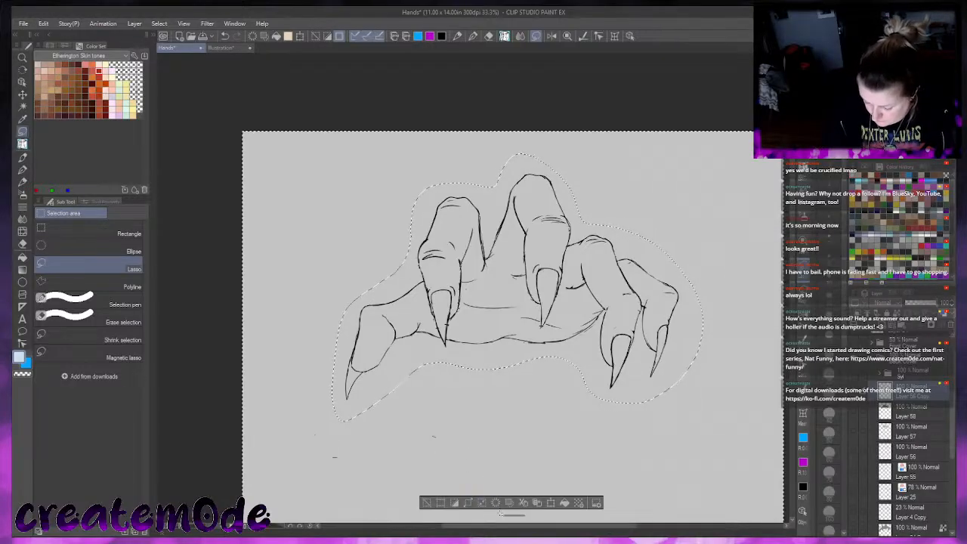
key("ctrl+d")
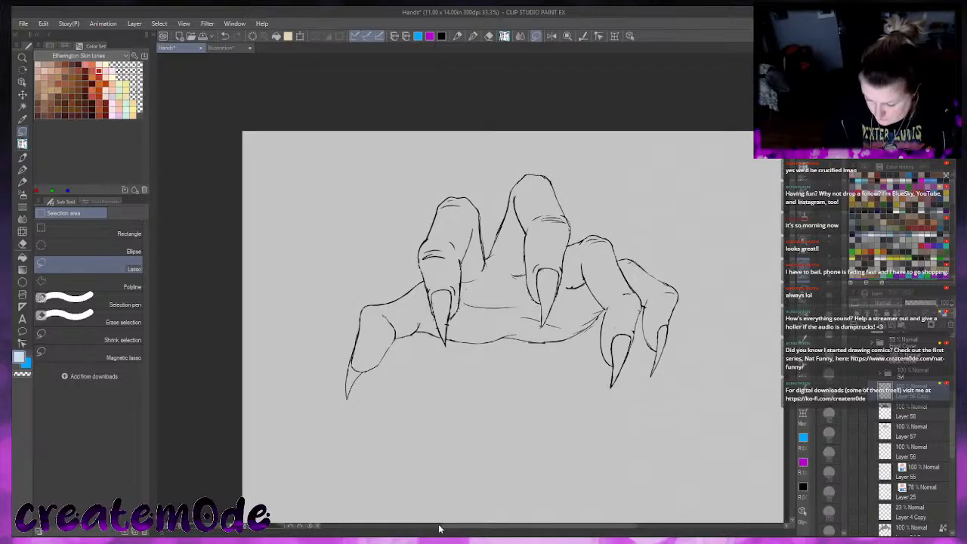
Move the hand's line art down so the part beyond the canvas's upper edge comes onto the page
left_click(300, 38)
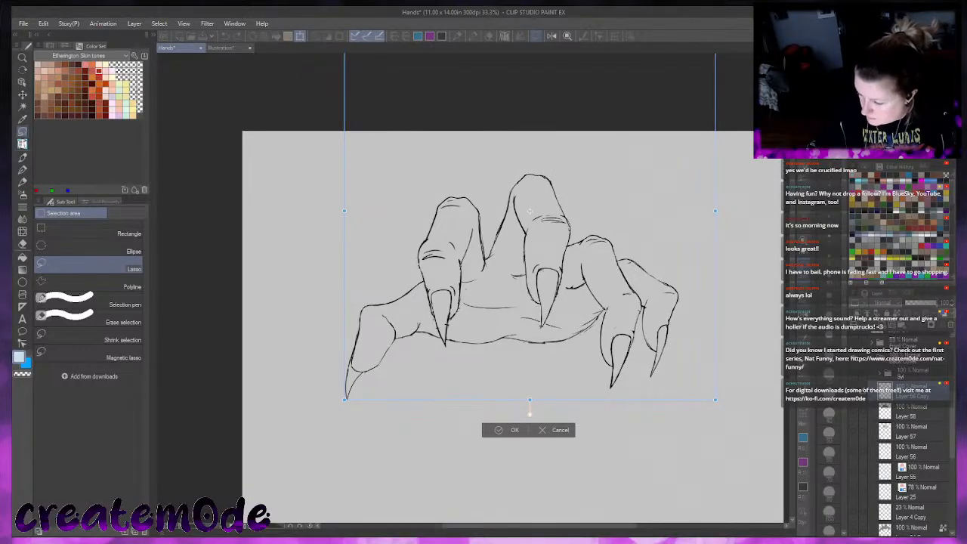
left_click_drag(666, 182, 679, 318)
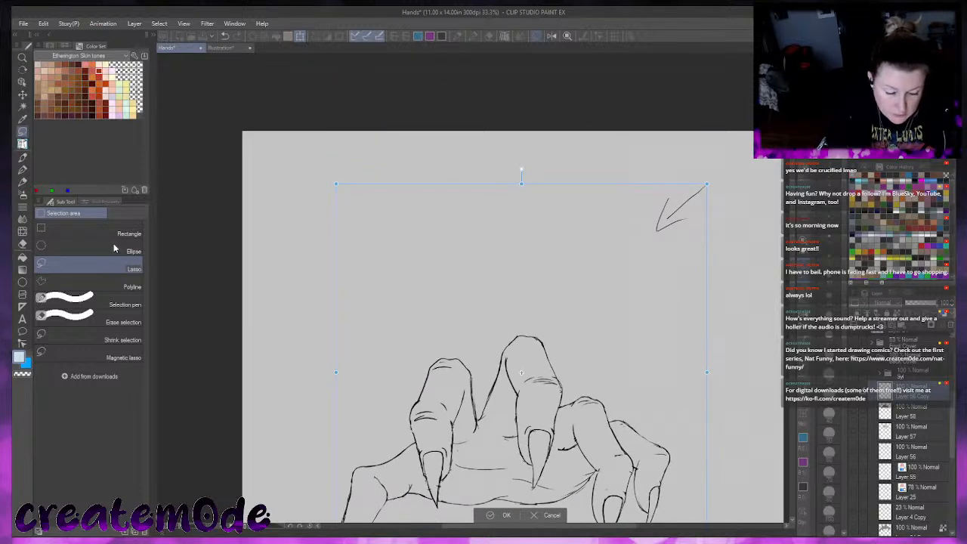
left_click(496, 514)
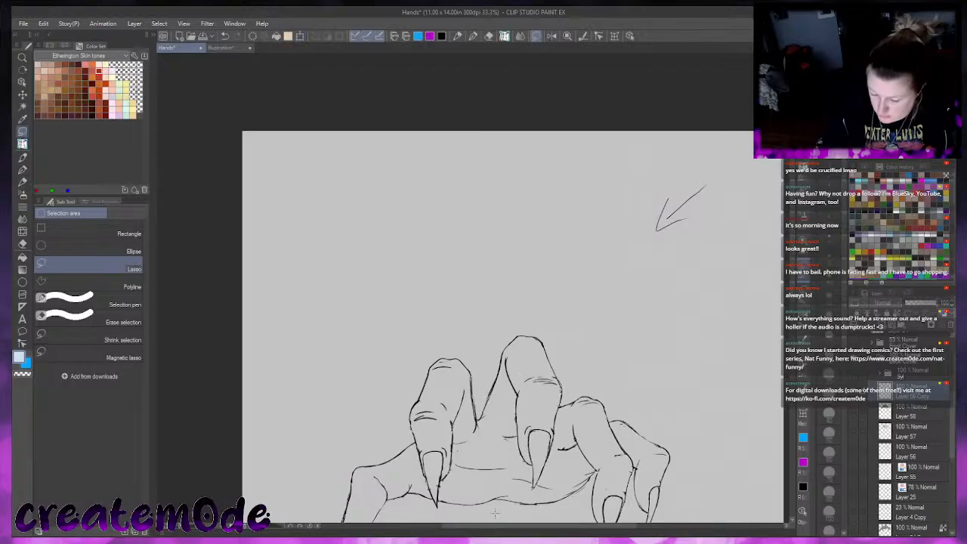
Erase the stray arrow above the hand with the Liner brush set to transparent colour
left_click(22, 144)
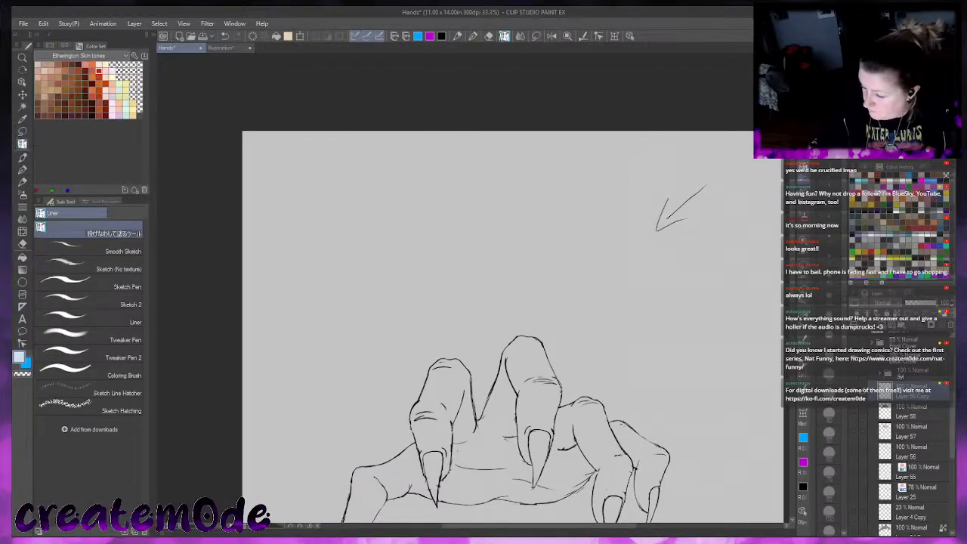
left_click(858, 282)
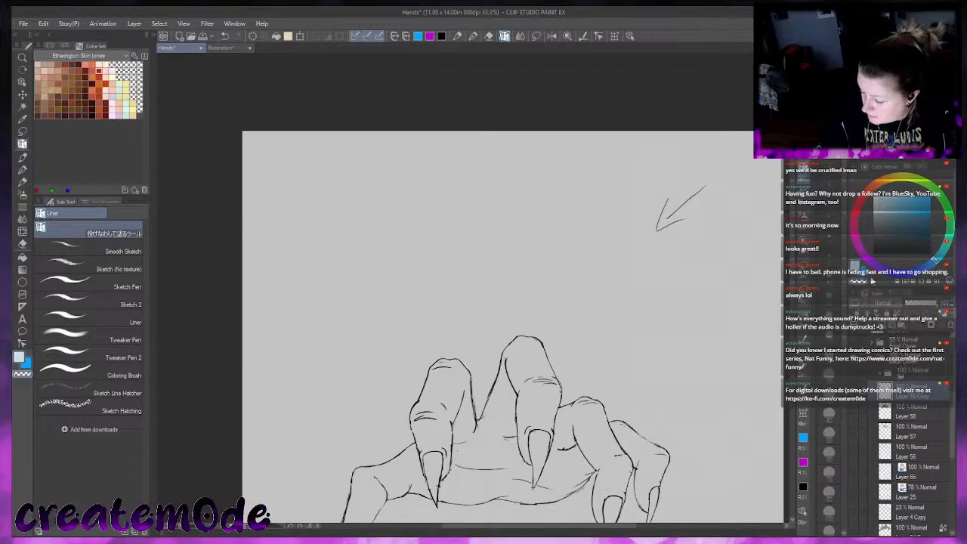
mouse_move(288, 317)
left_mouse_down()
mouse_move(302, 434)
mouse_move(660, 362)
mouse_move(765, 249)
left_mouse_up()
mouse_move(769, 202)
left_mouse_down()
mouse_move(447, 119)
mouse_move(276, 321)
left_mouse_up()
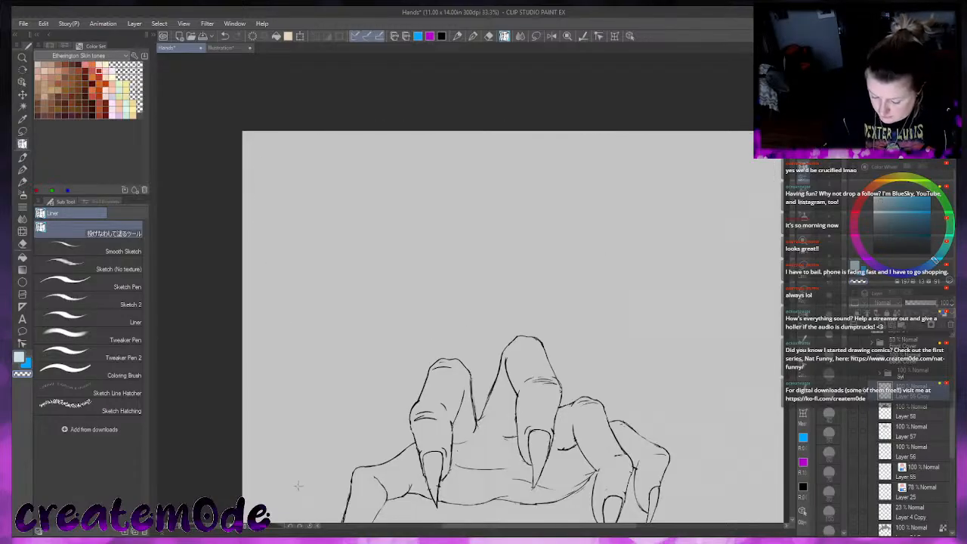
Move the hand's line art back up, centred in the upper part of the canvas
key("ctrl+t")
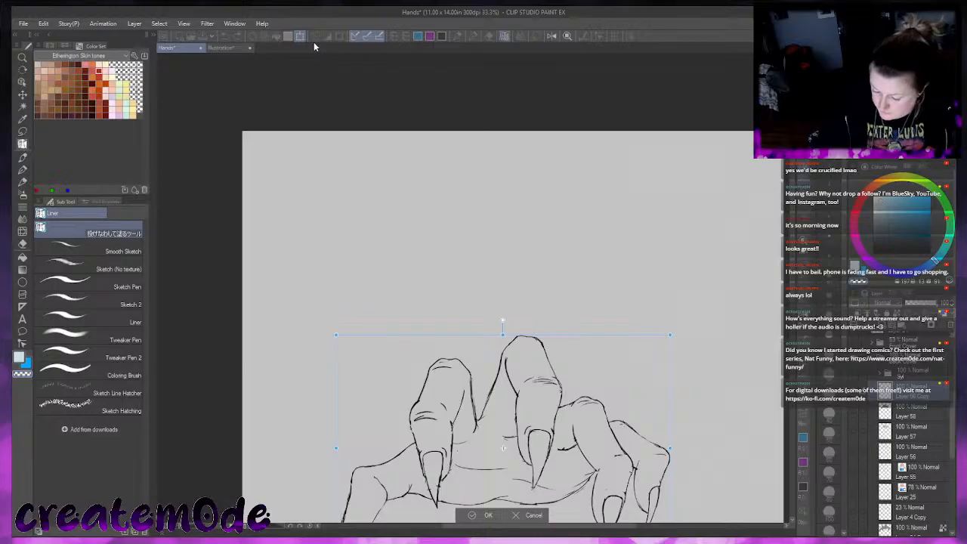
left_click_drag(640, 382, 664, 204)
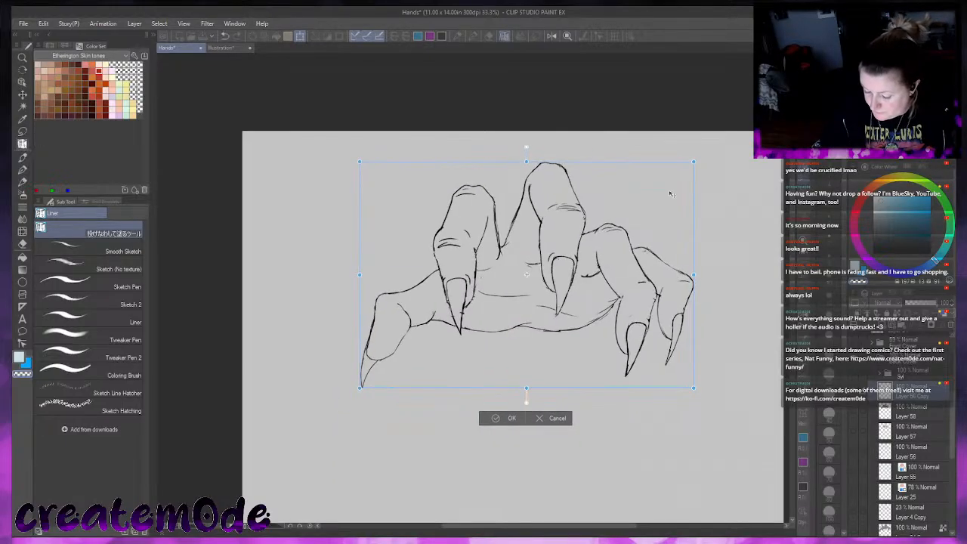
left_click(496, 418)
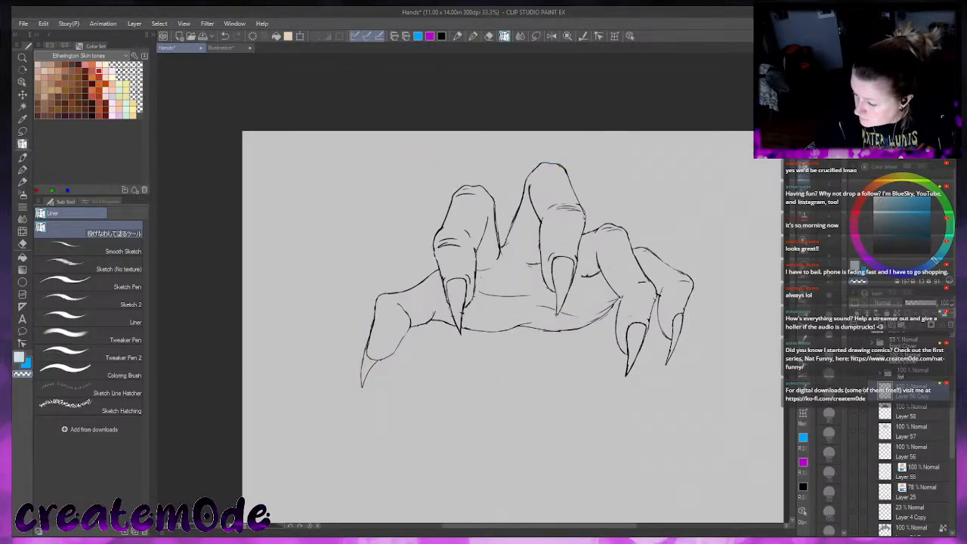
key("ctrl+z")
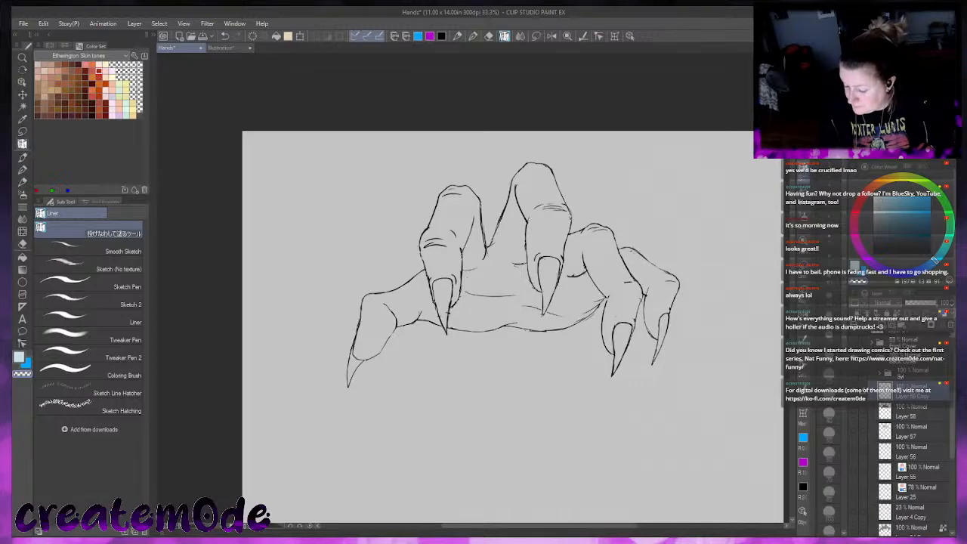
Show the red-haired girl's folder again and move the whole figure up, closer beneath the clawed hand
left_click(855, 375)
left_click(909, 376)
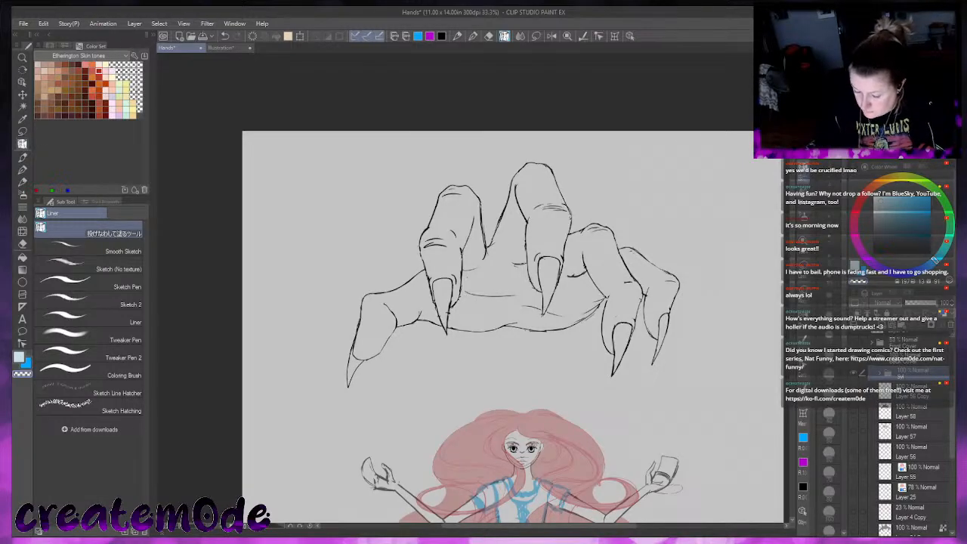
key("ctrl+0")
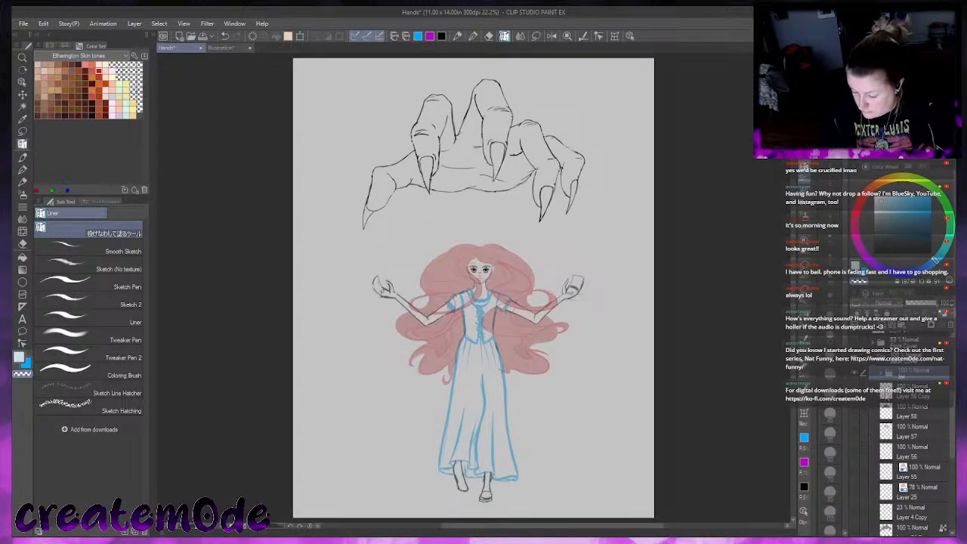
left_click(305, 36)
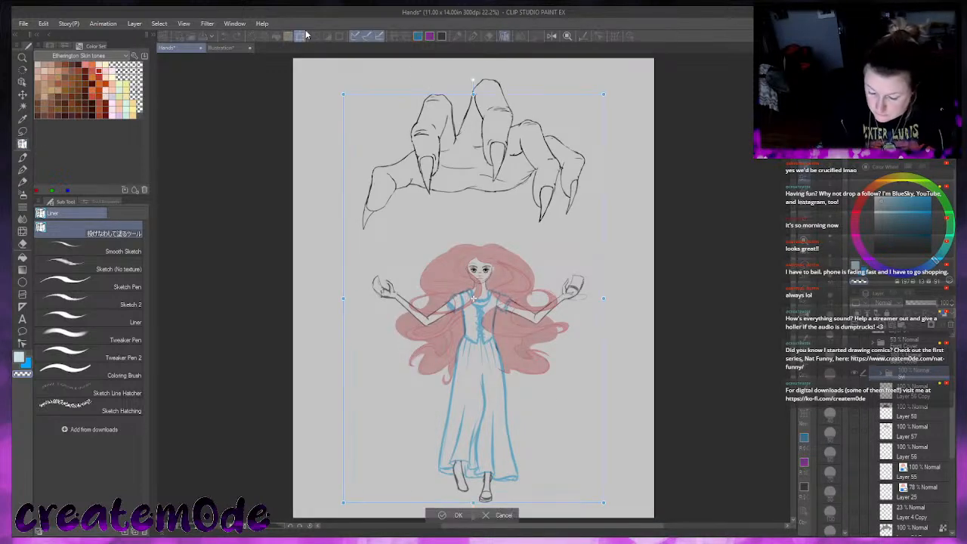
left_click_drag(553, 417, 549, 409)
left_click_drag(543, 394, 547, 389)
left_click(445, 506)
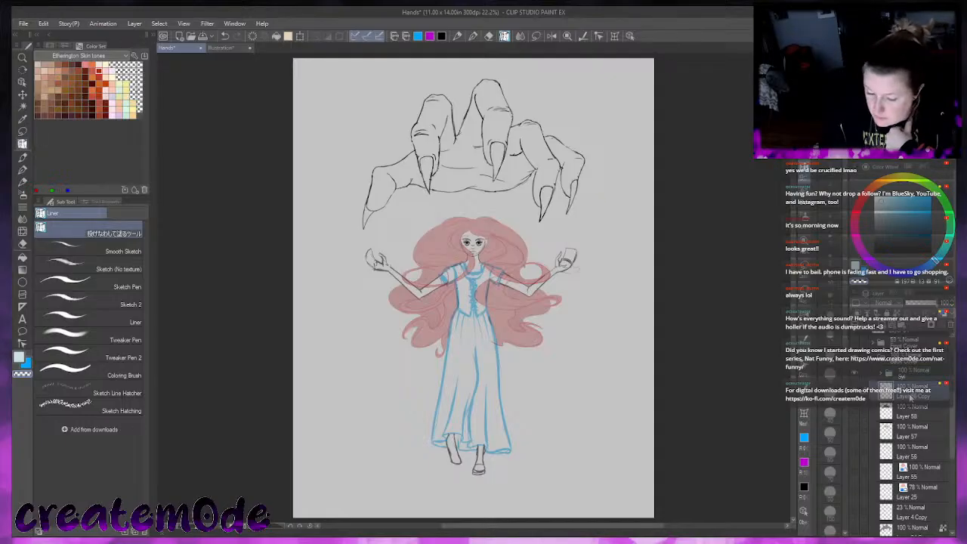
Enlarge the hand's line art on the copy layer so its claws reach around the girl's head, and save the file
key("ctrl+t")
mouse_move(473, 230)
left_mouse_down()
mouse_move(474, 259)
mouse_move(526, 241)
left_mouse_up()
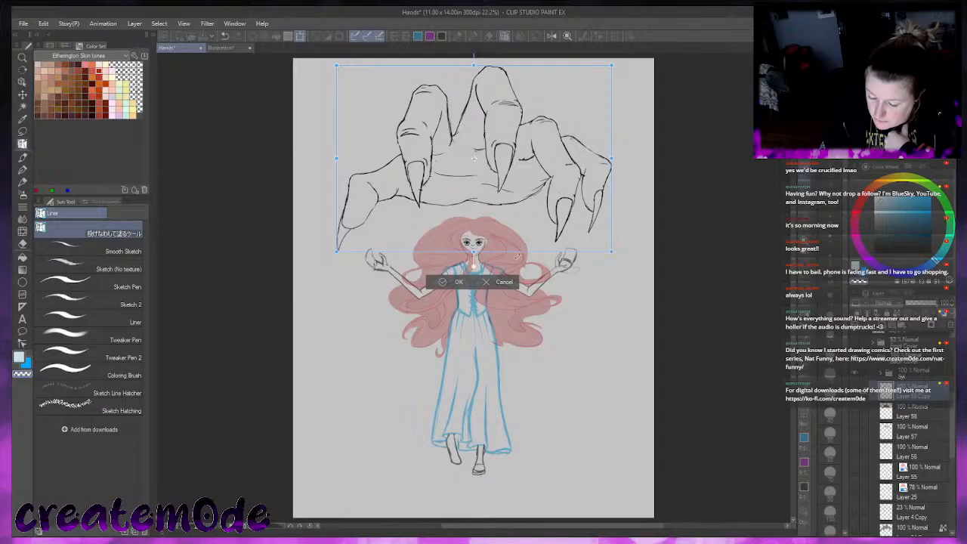
left_click(444, 288)
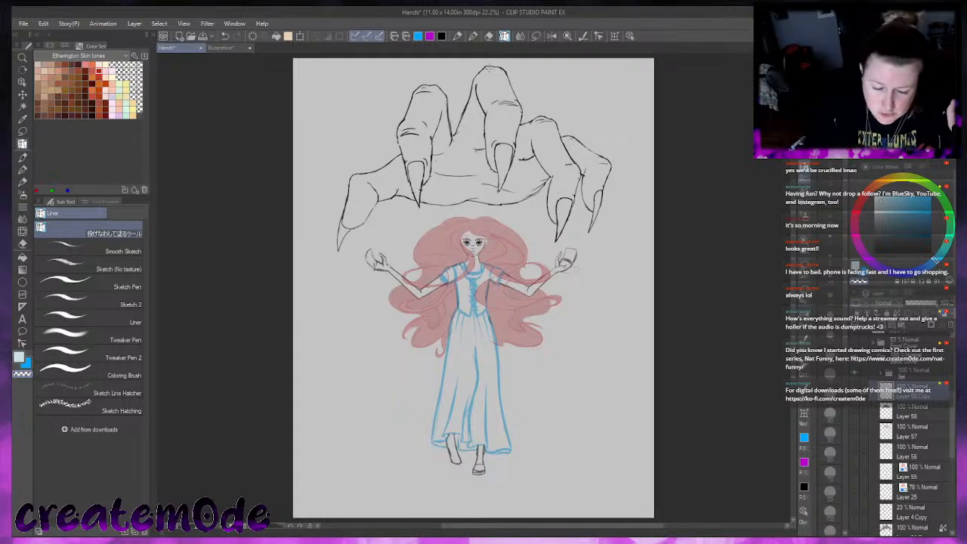
left_click(204, 36)
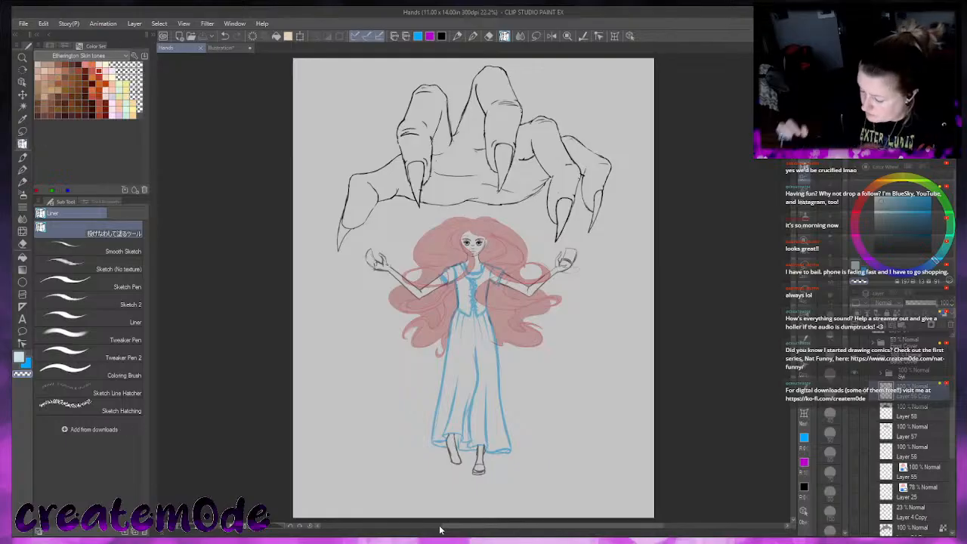
Toggle the Hair folder and Layer 23 in the girl's folder to check their contents, hide Layer 16 and save the file
scroll(880, 415, "down", 3)
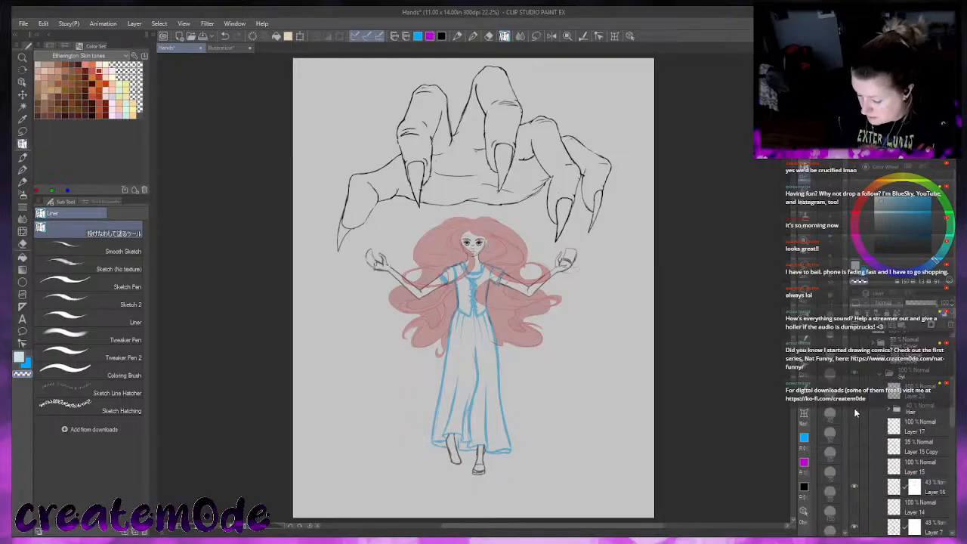
left_click(855, 409)
left_click(867, 408)
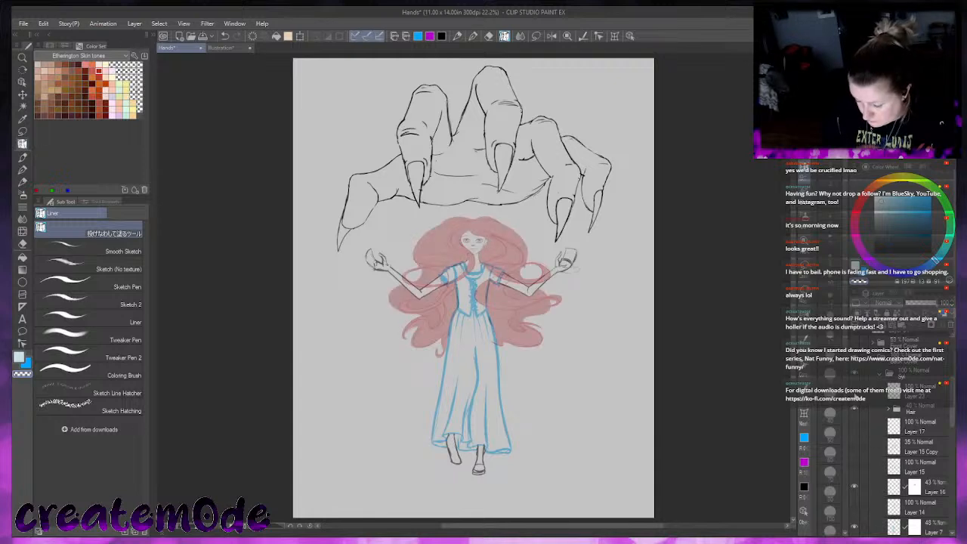
left_click(856, 396)
left_click(856, 396)
left_click(858, 399)
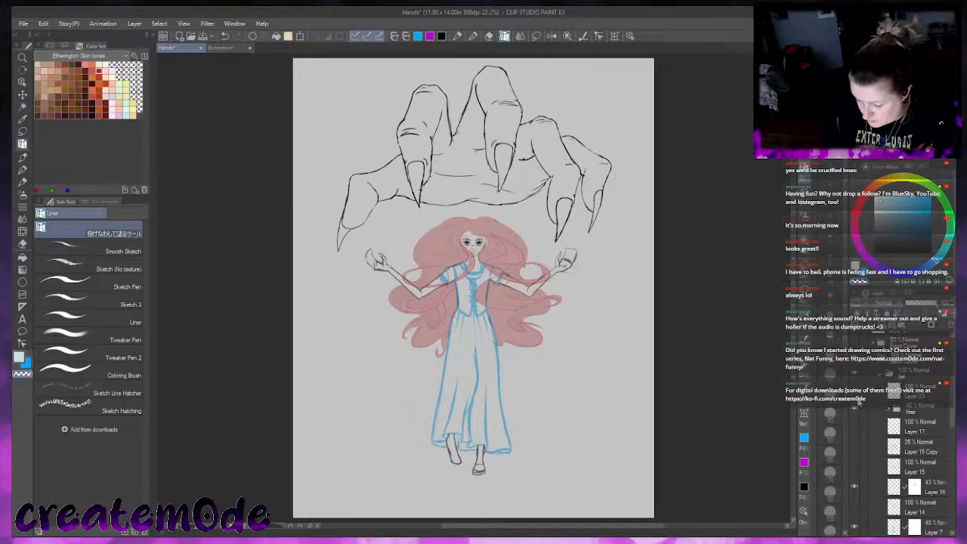
left_click(855, 483)
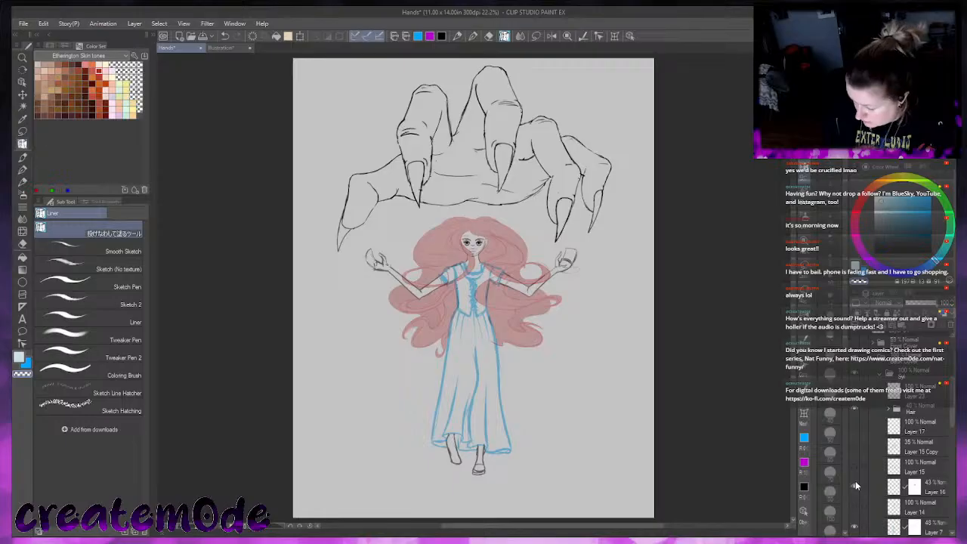
left_click(856, 392)
left_click(855, 391)
left_click(855, 485)
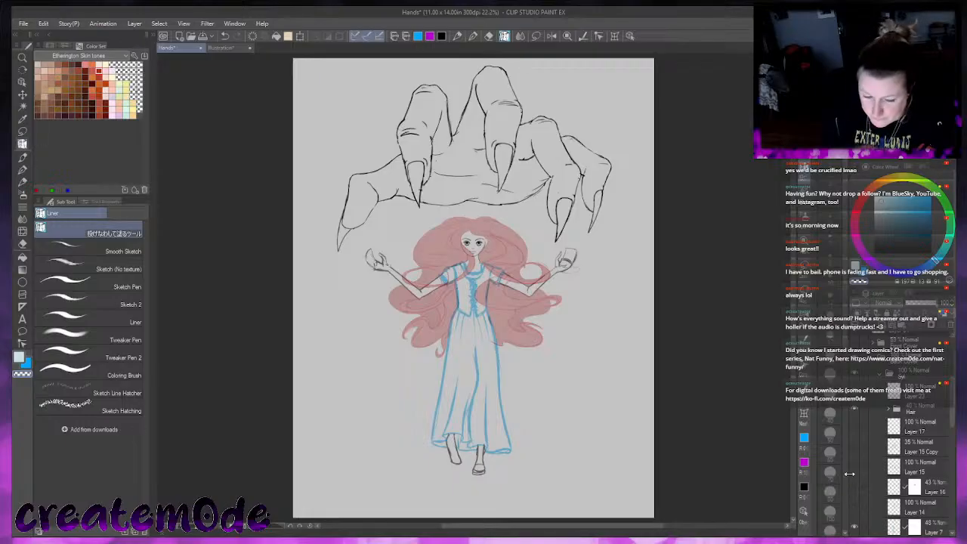
left_click(203, 37)
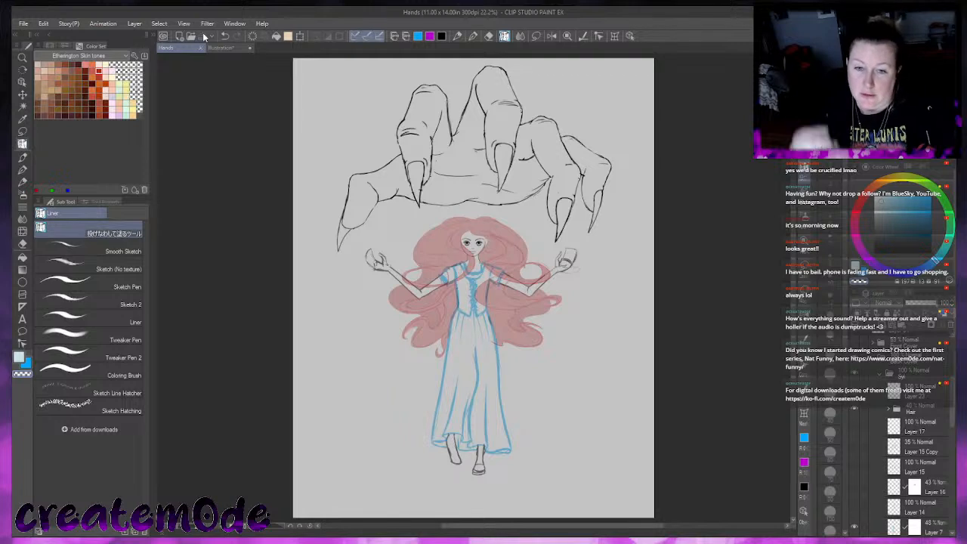